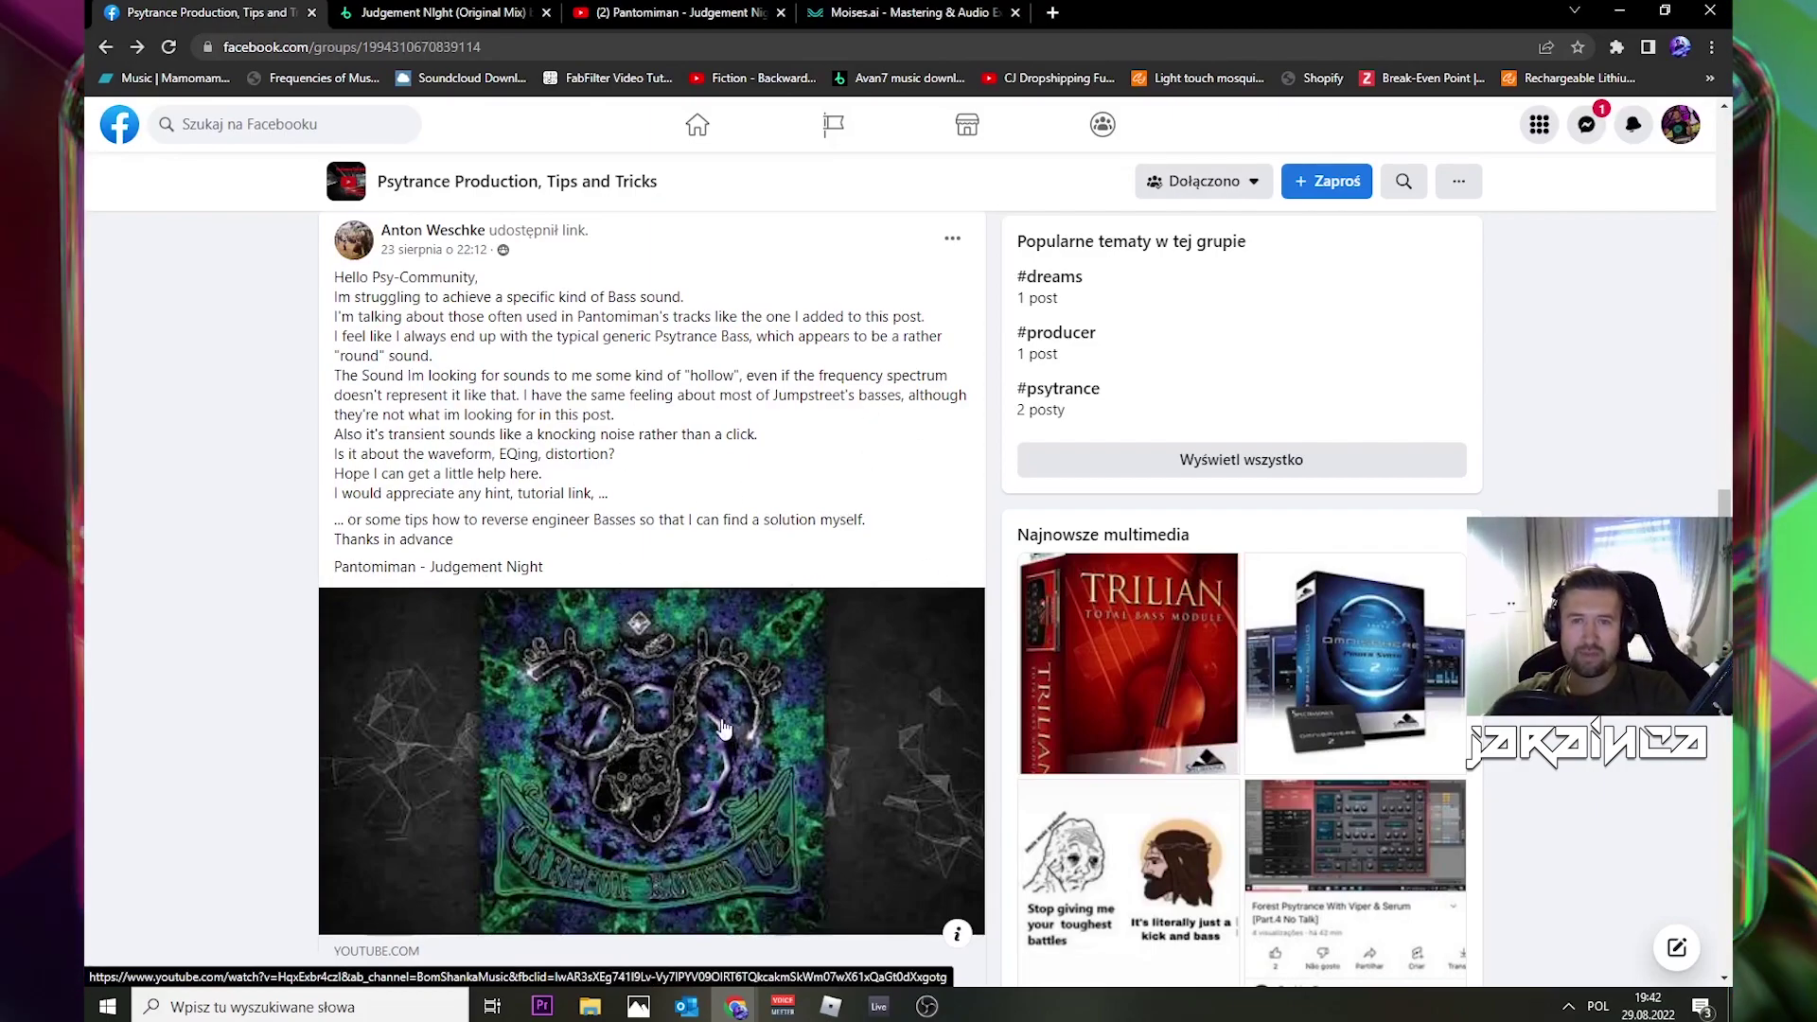
# Step: Listen to the Pantomiman - Judgement Night video from 0:55 and from earlier points around 0:44 and 0:34, and pause it
pyautogui.click(662, 14)
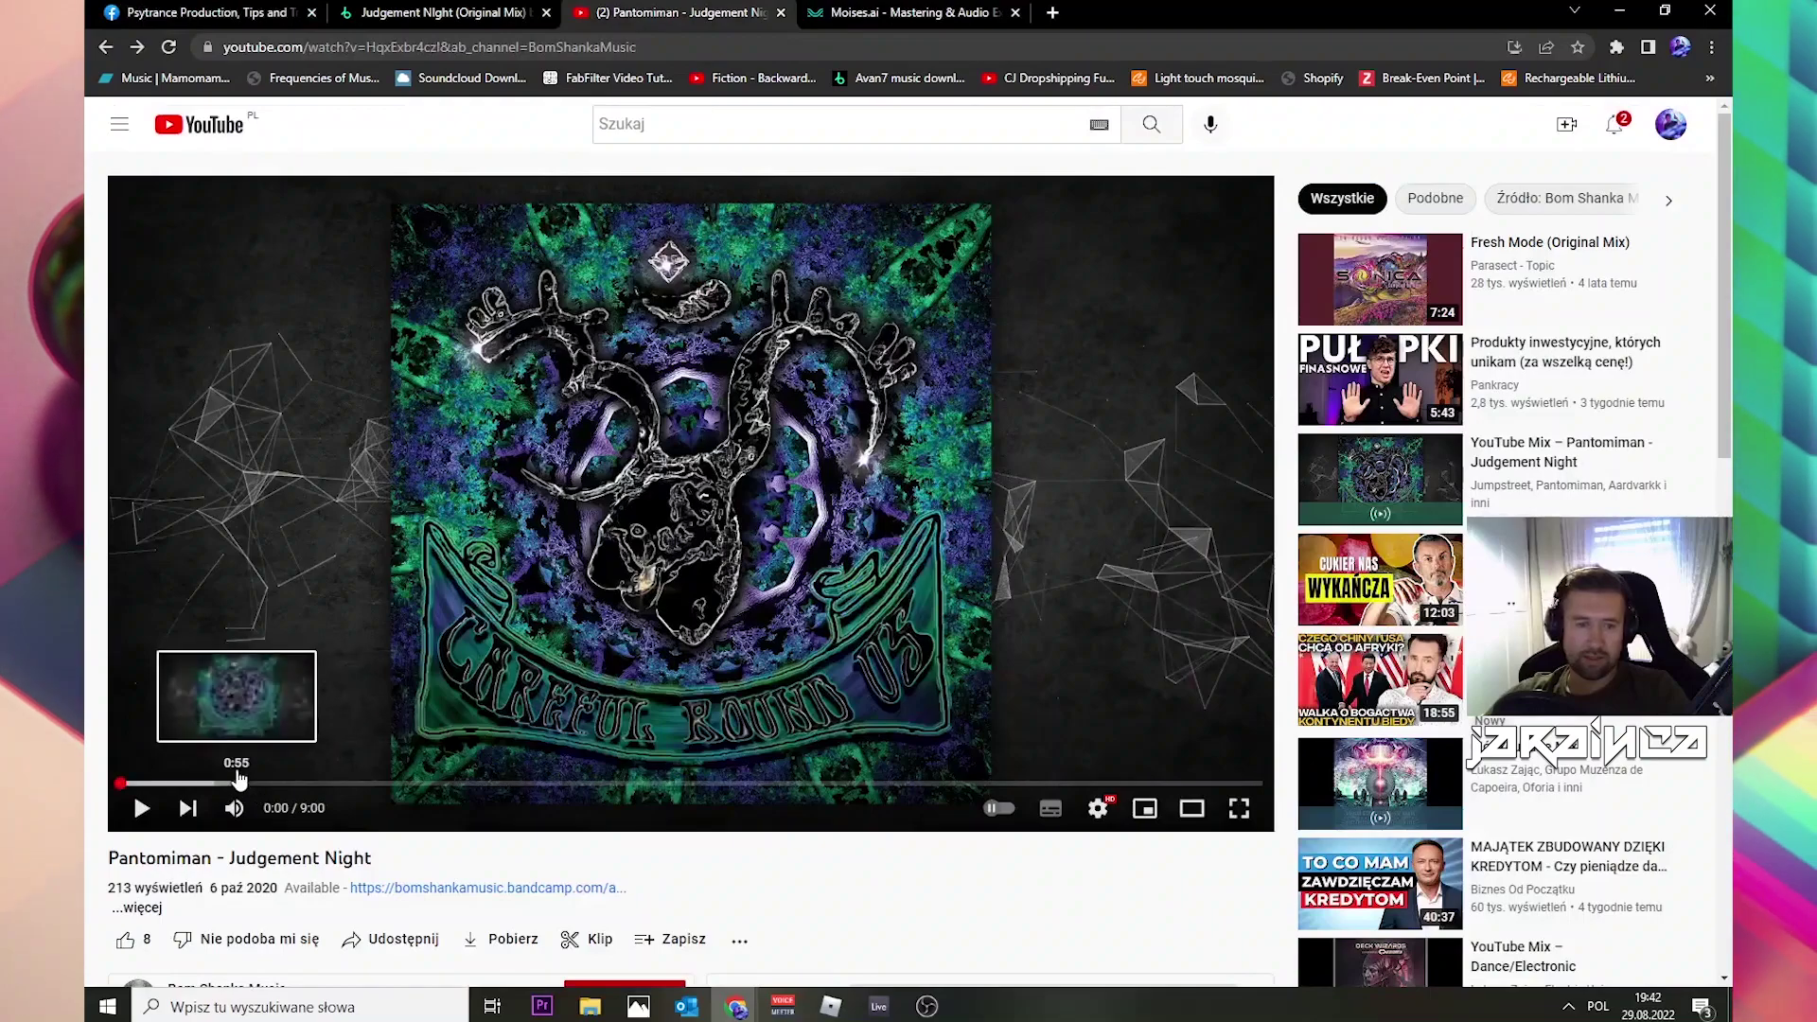
pyautogui.click(238, 782)
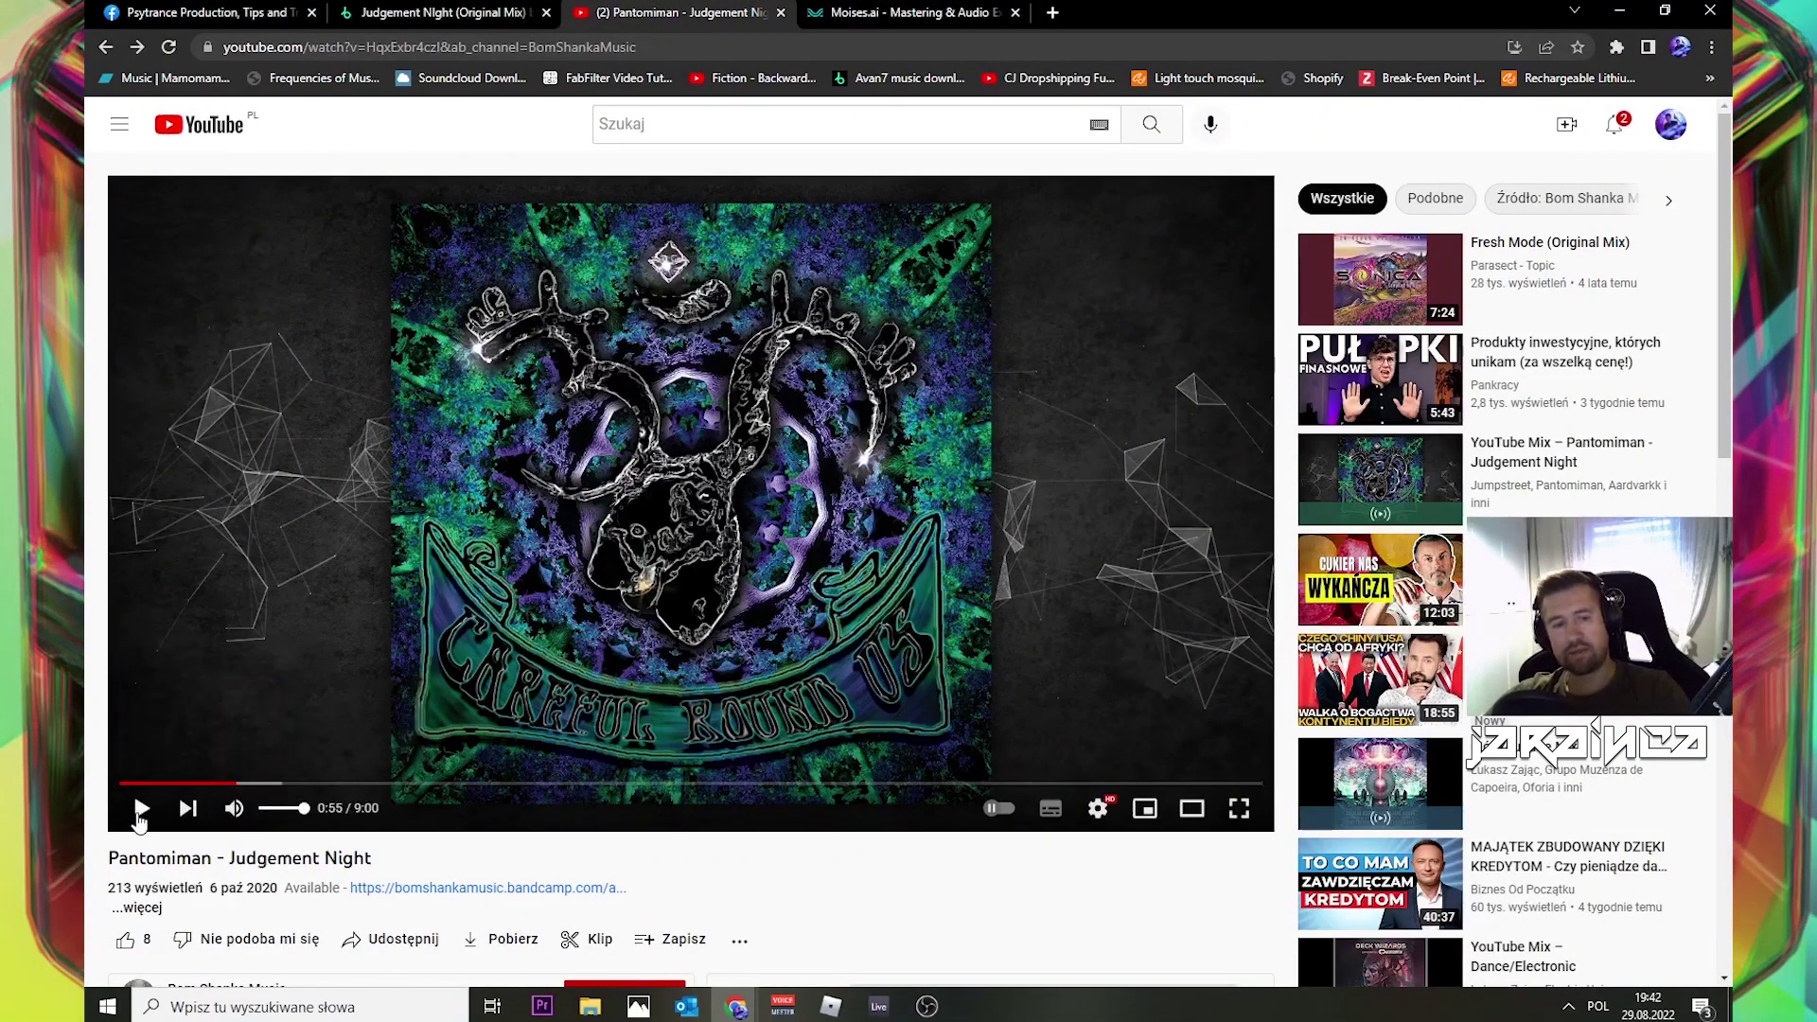
pyautogui.click(139, 810)
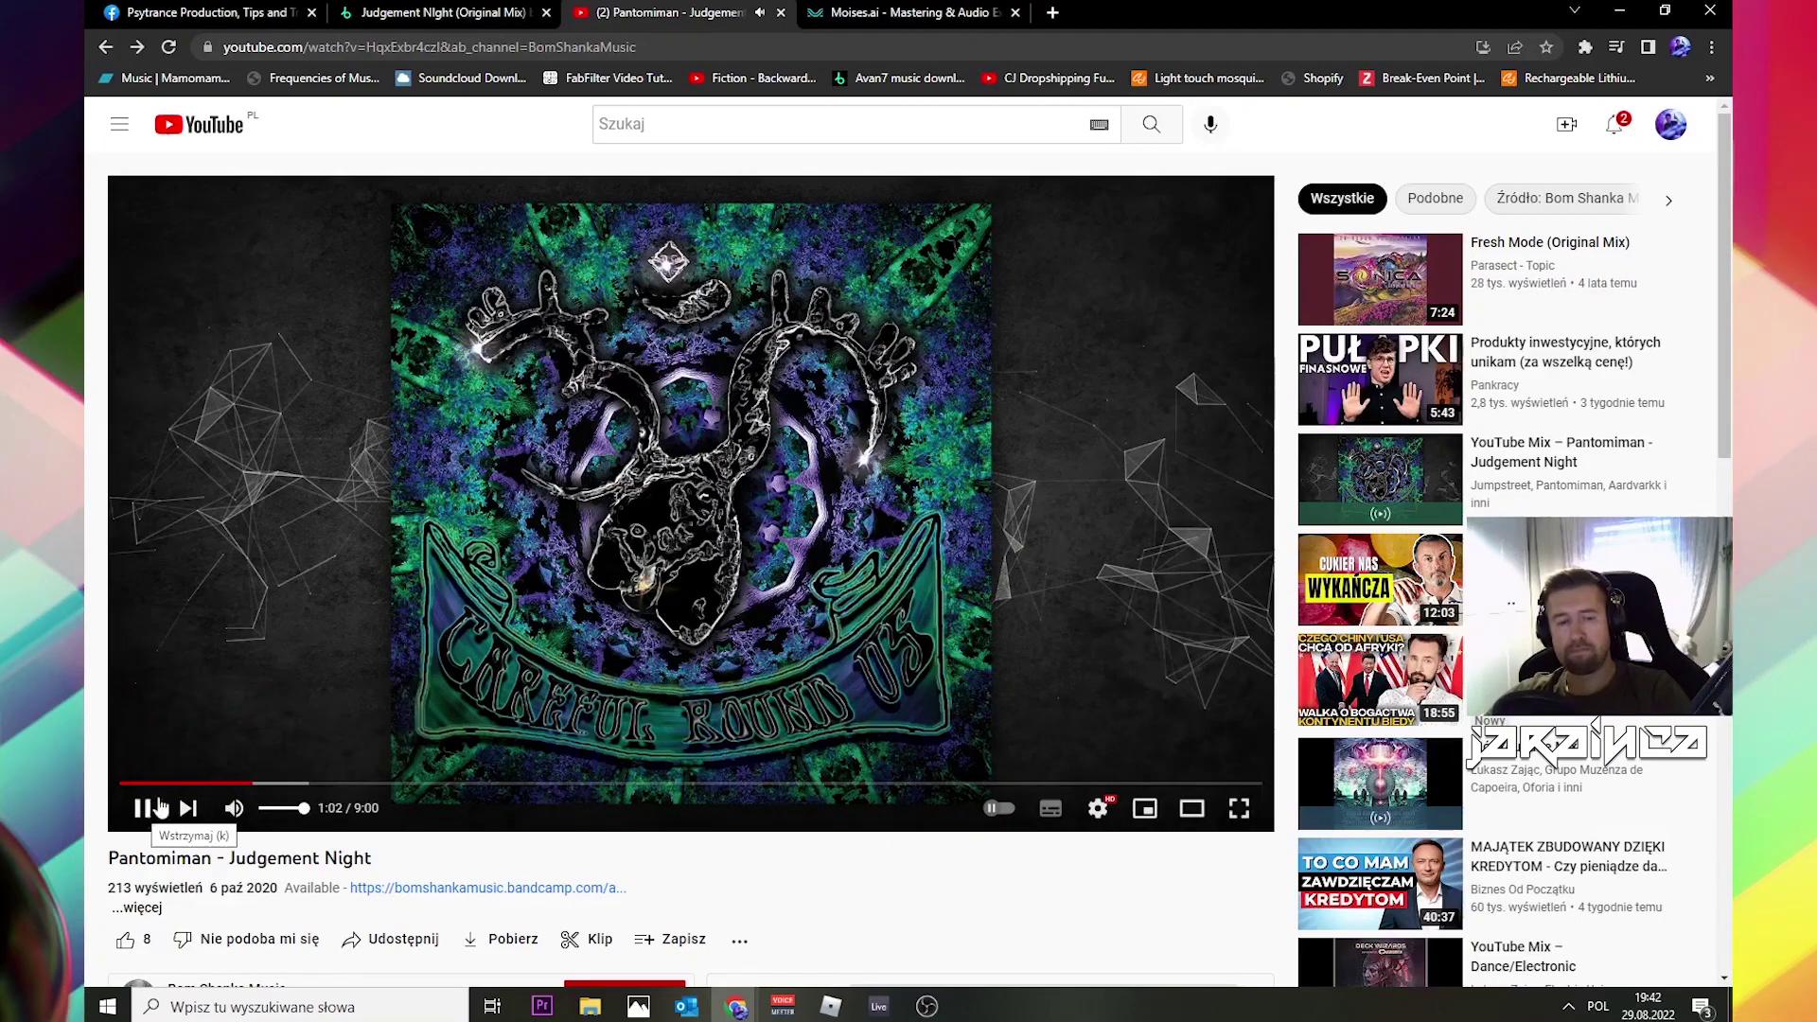
pyautogui.click(213, 783)
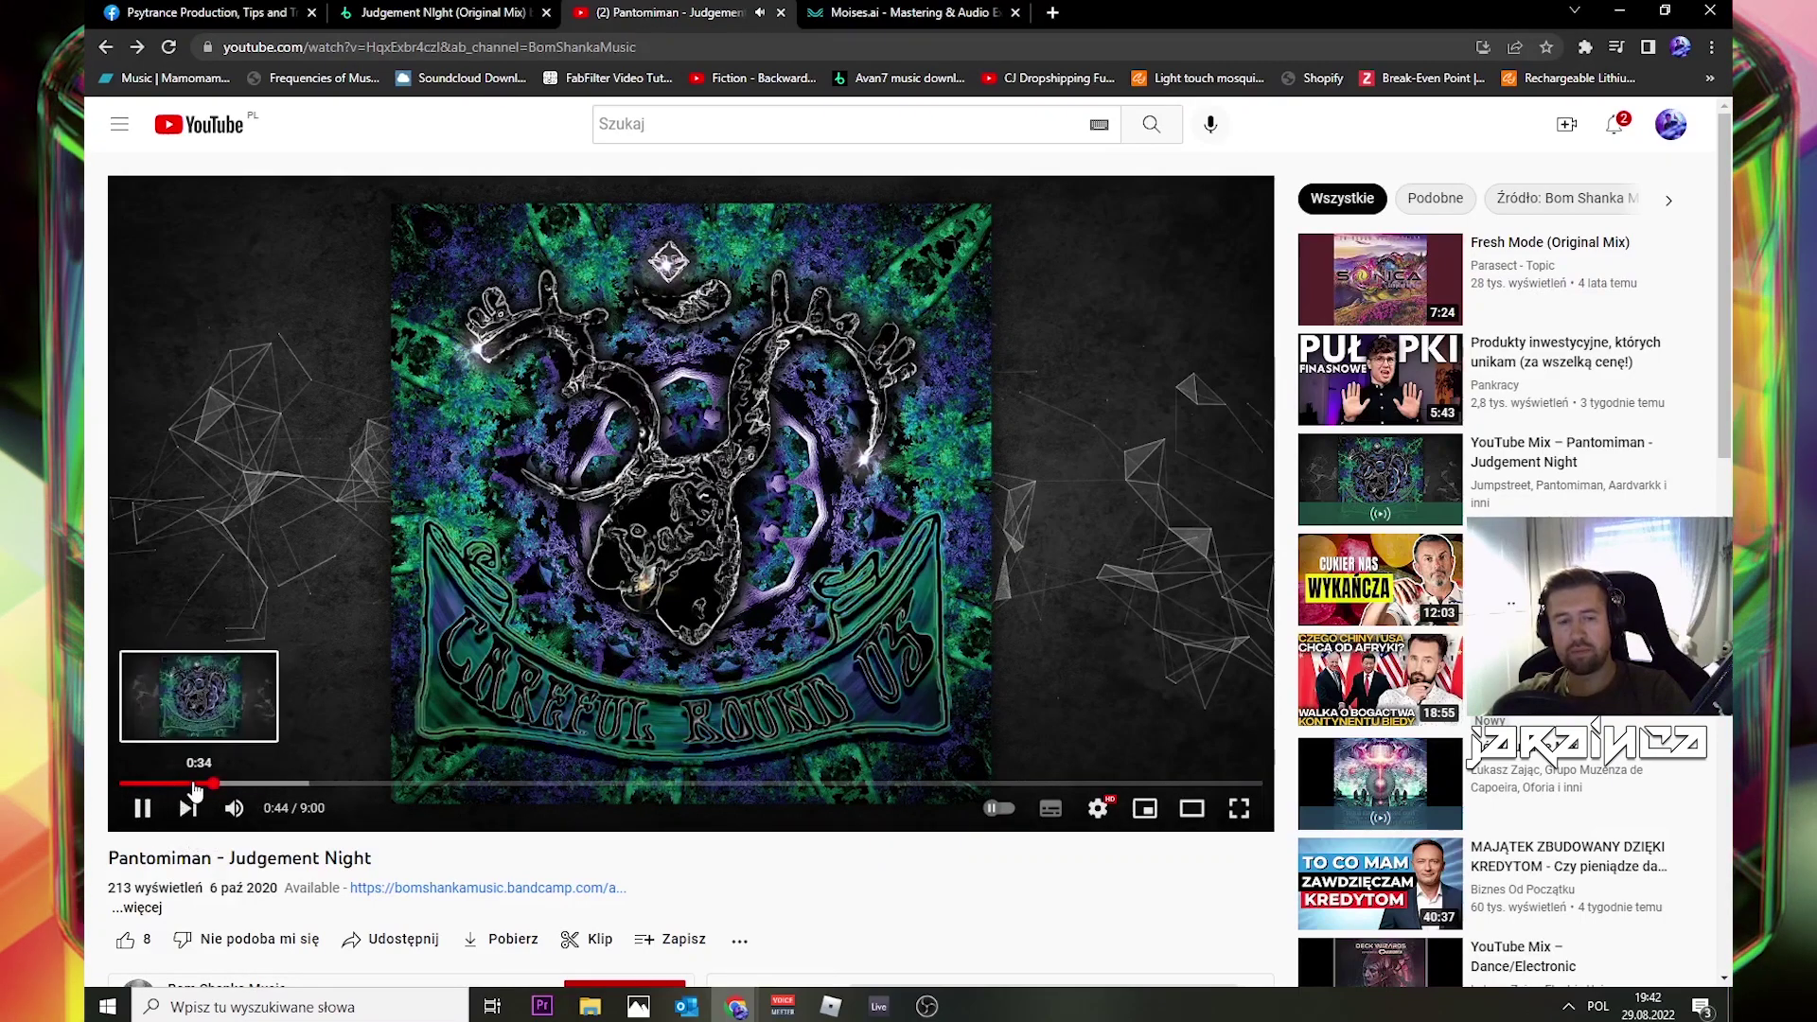
pyautogui.click(194, 784)
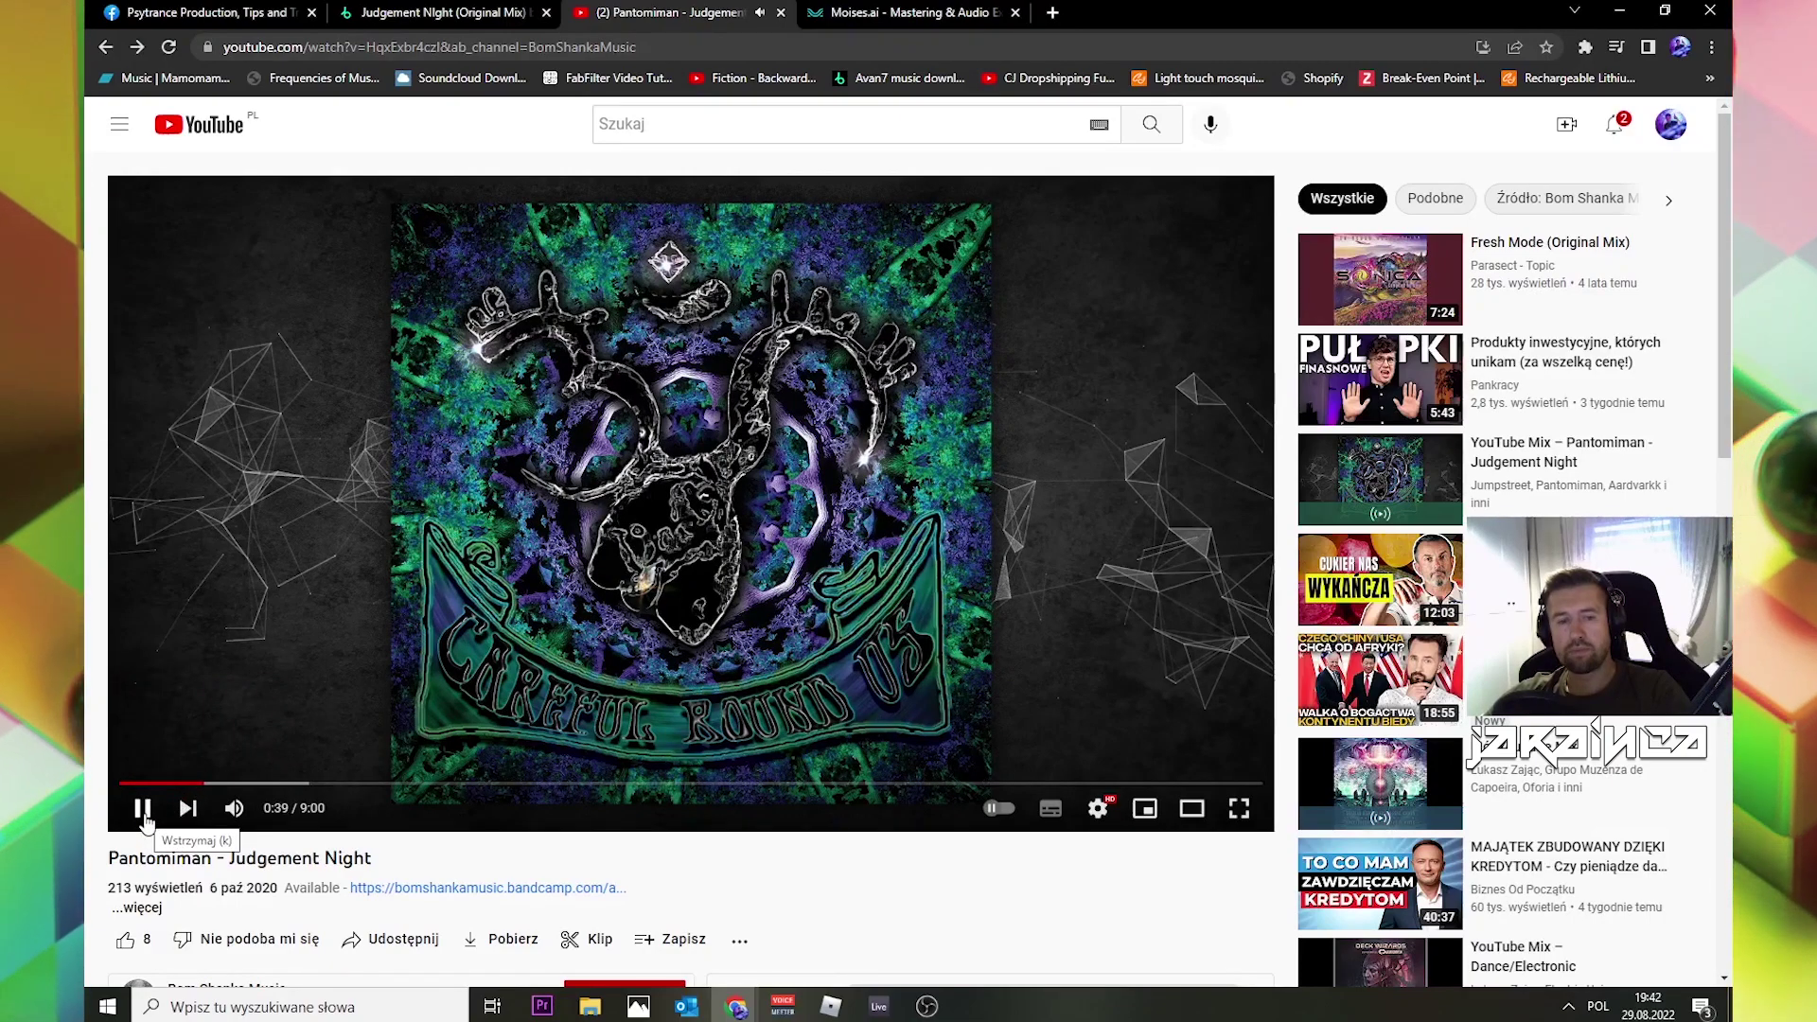
pyautogui.click(143, 812)
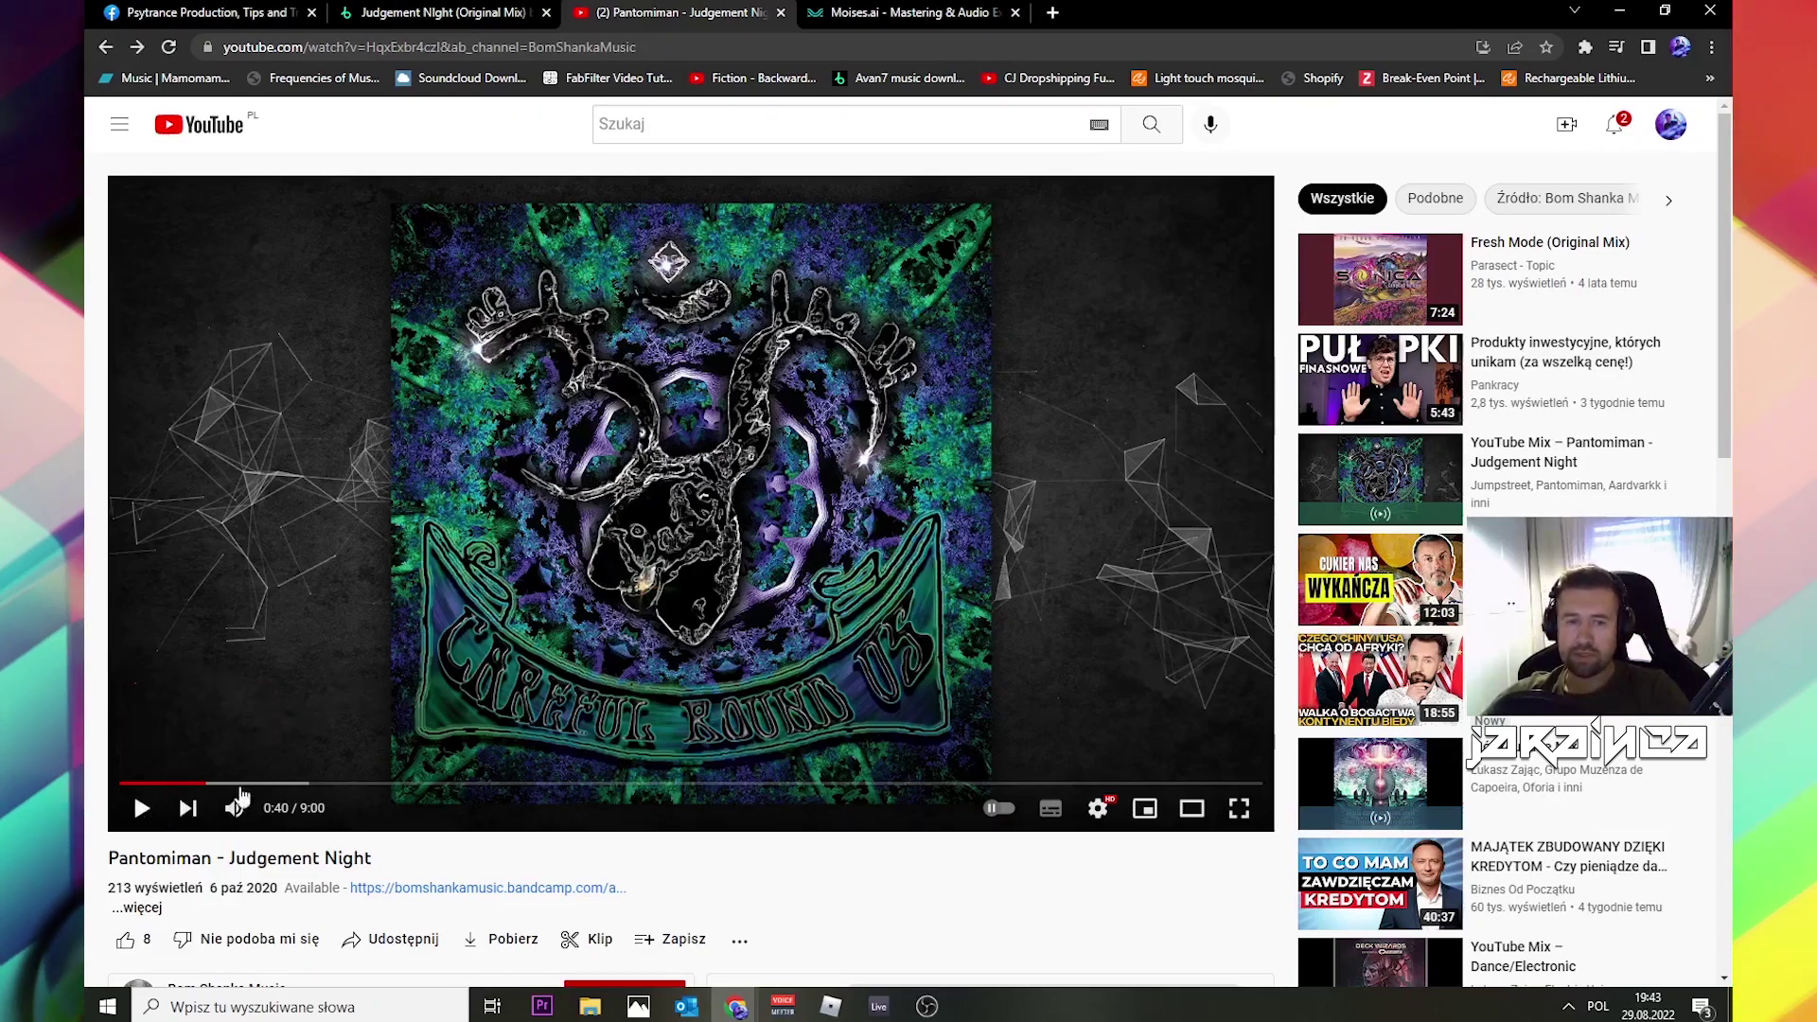
# Step: Highlight the video's title and check the Judgement Night track's BPM and key on its Beatport page
pyautogui.moveTo(372, 859)
pyautogui.mouseDown()
pyautogui.moveTo(100, 855)
pyautogui.moveTo(372, 872)
pyautogui.mouseUp()
pyautogui.click(100, 856)
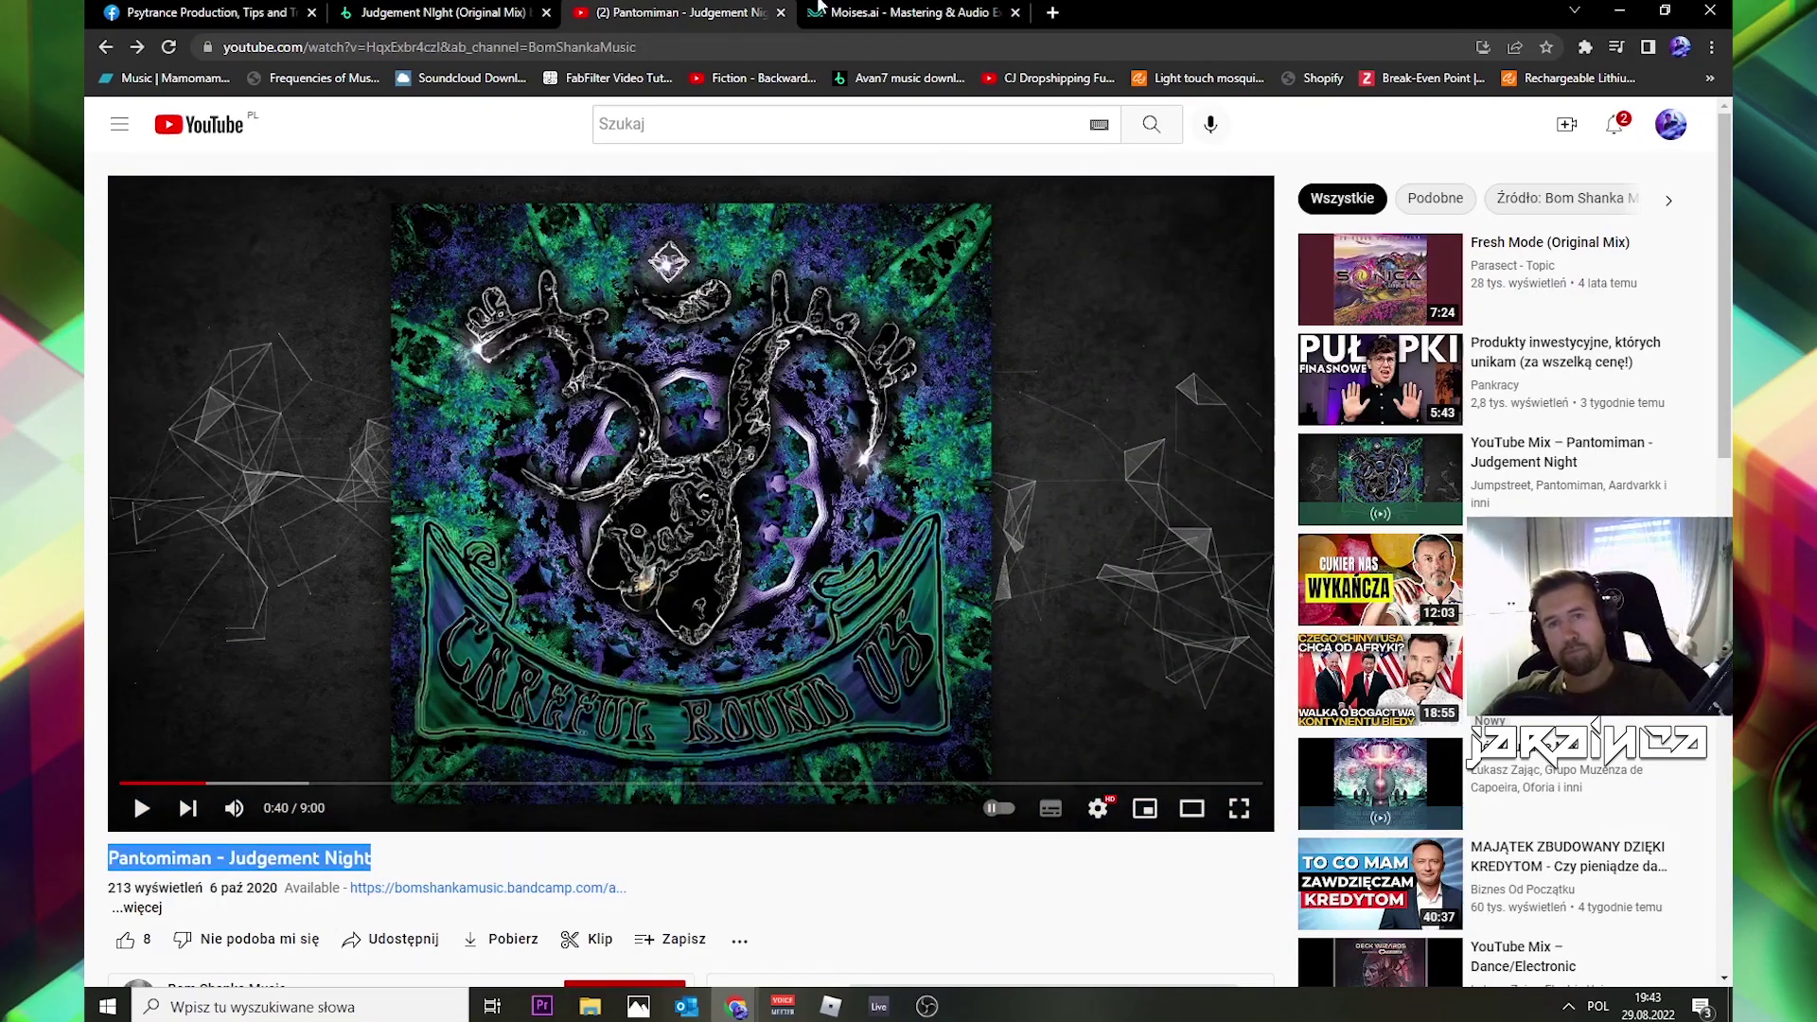
pyautogui.click(492, 13)
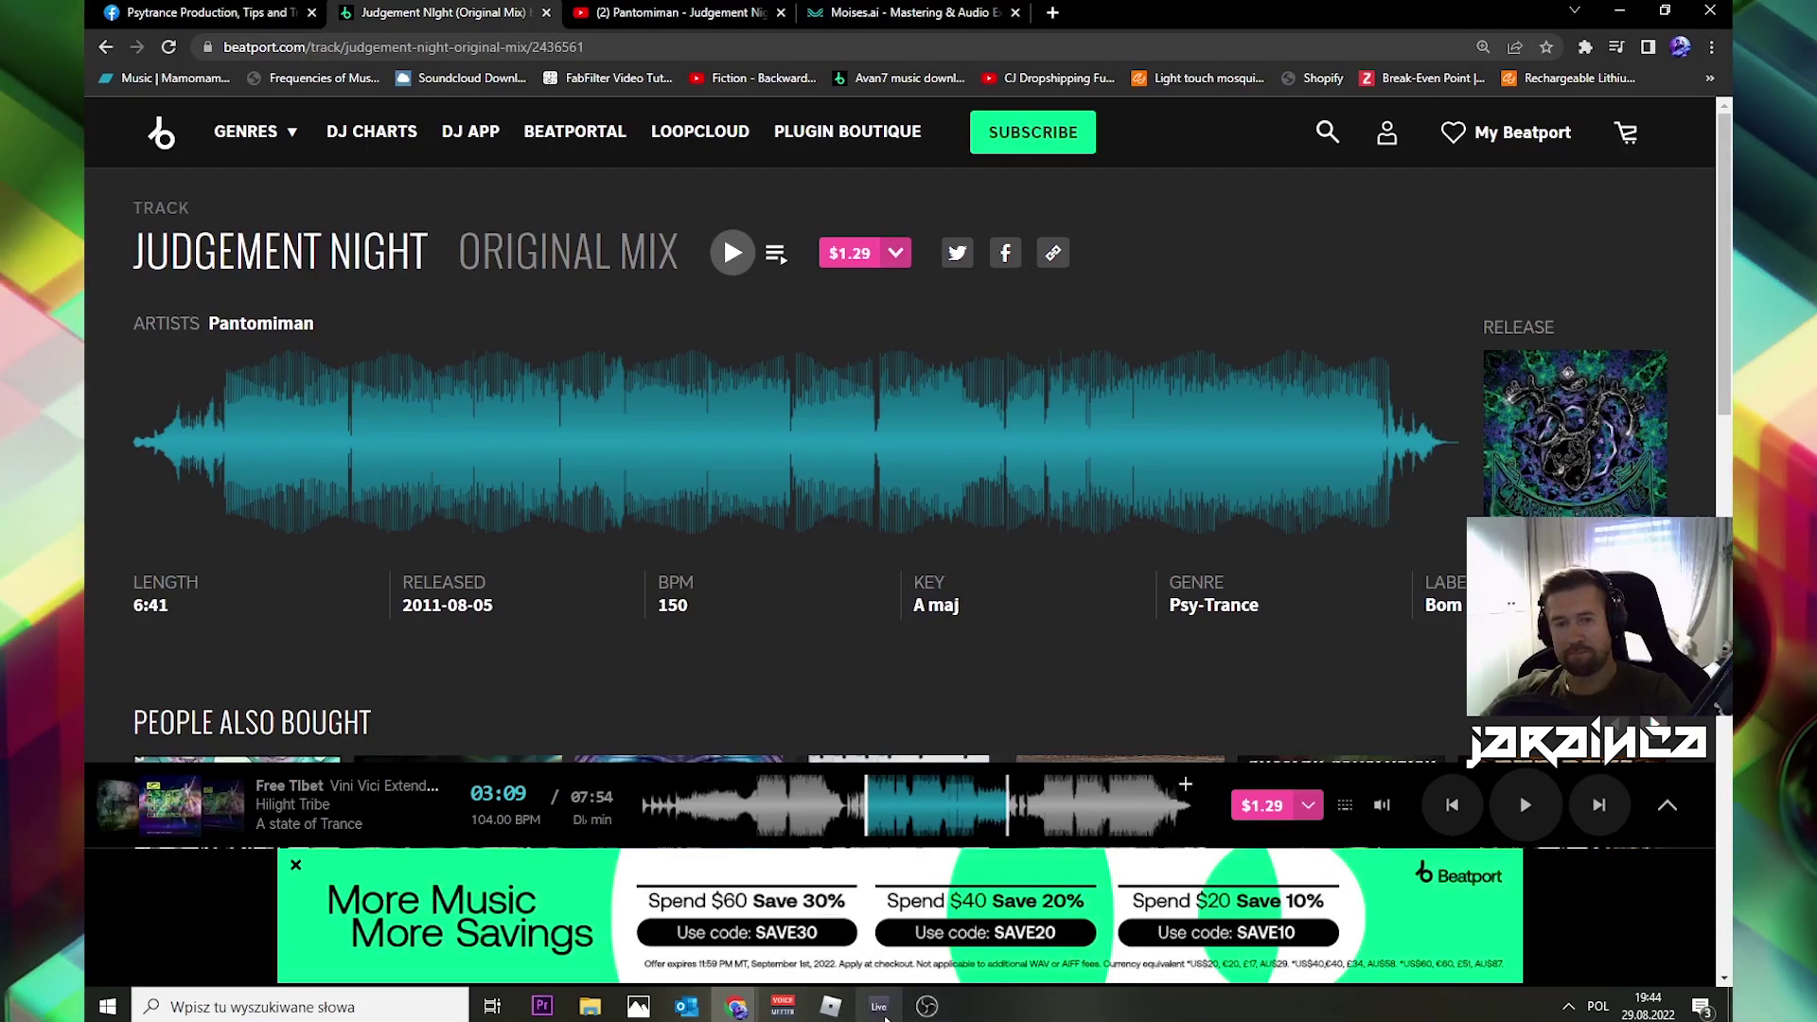
# Step: Switch to Ableton Live and loop the first short clip of the Judgement Night reference track, starting at 16.4.1
pyautogui.click(883, 1013)
pyautogui.moveTo(214, 117); pyautogui.dragTo(272, 121)
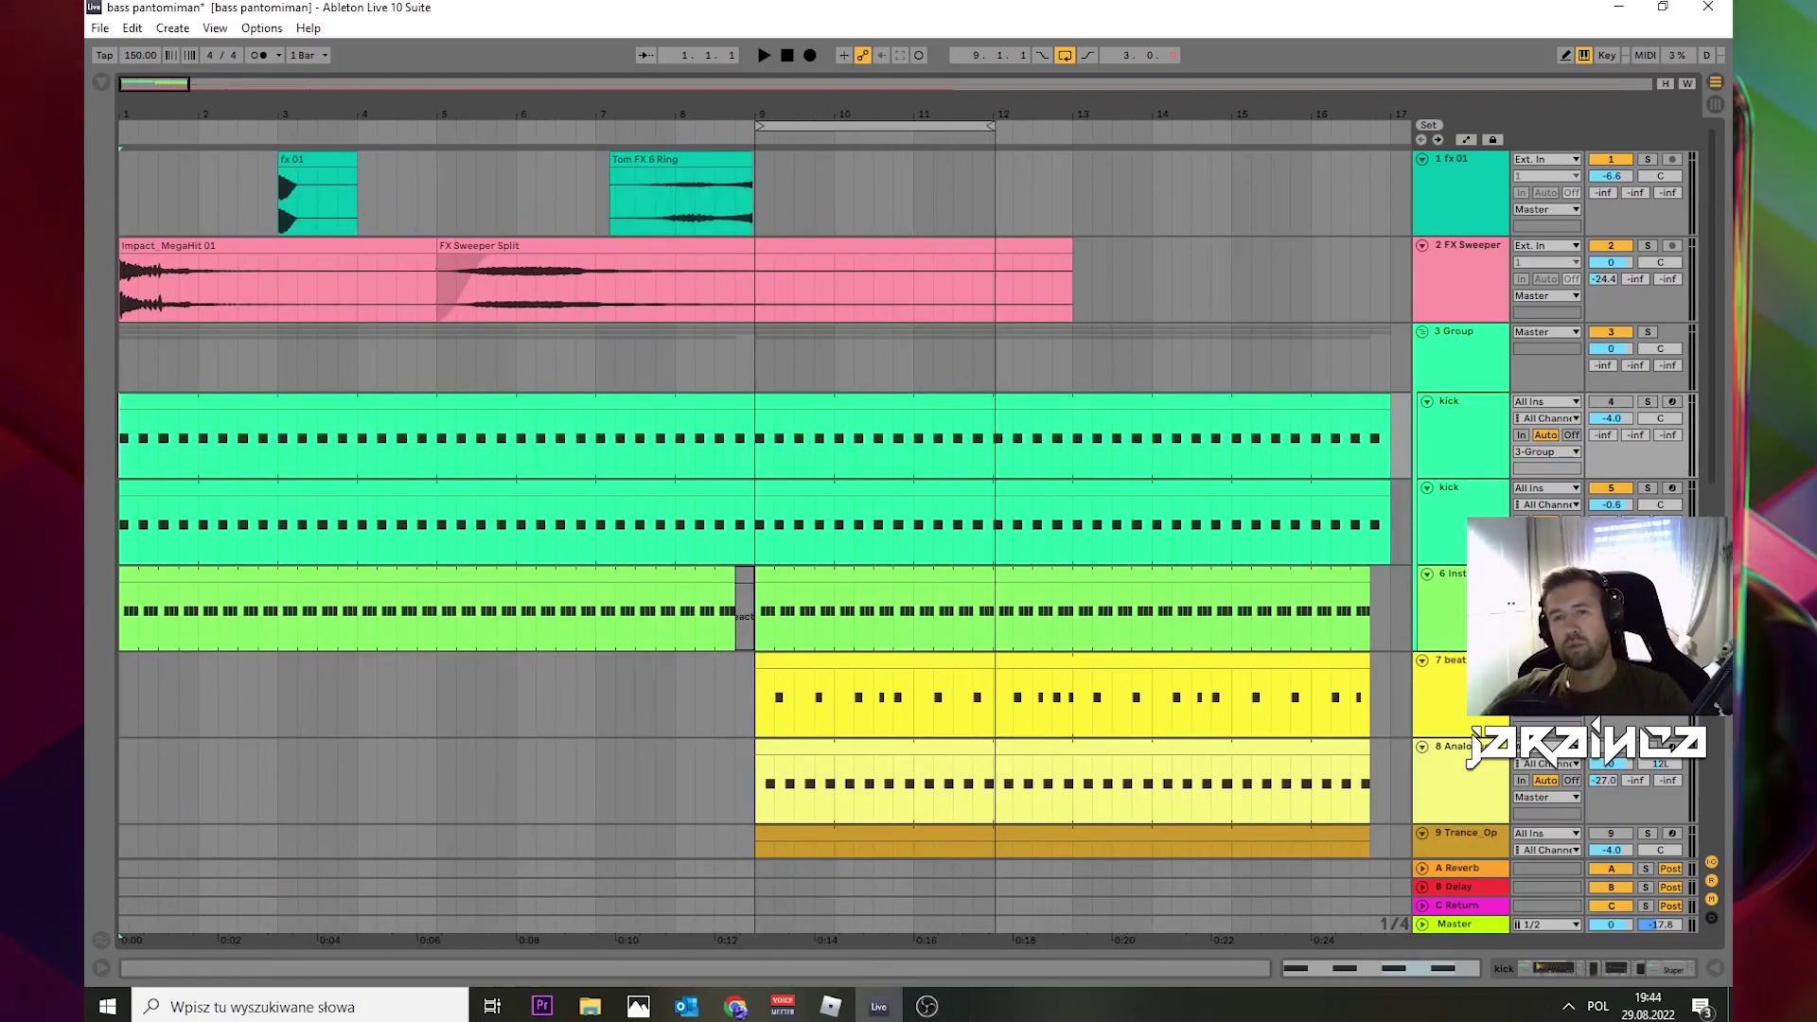
pyautogui.moveTo(845, 109); pyautogui.dragTo(409, 121)
pyautogui.scroll(-5, 516, 436)
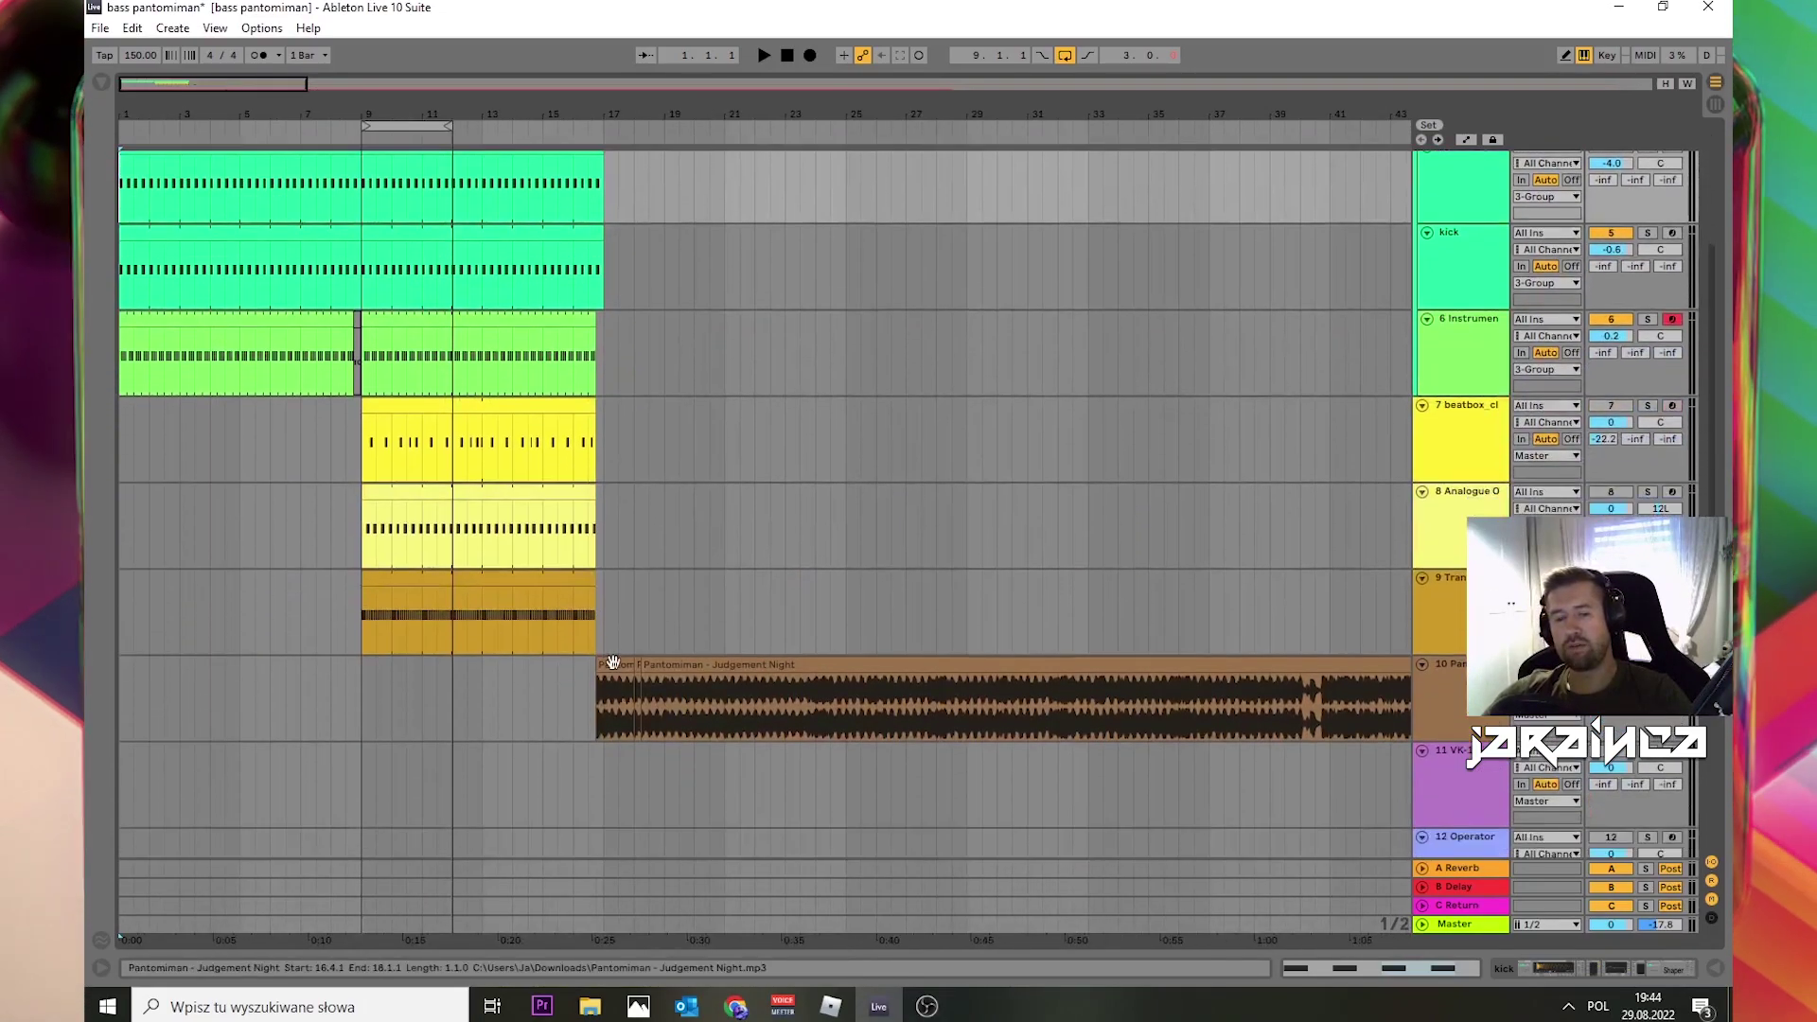
pyautogui.moveTo(603, 113); pyautogui.dragTo(697, 627)
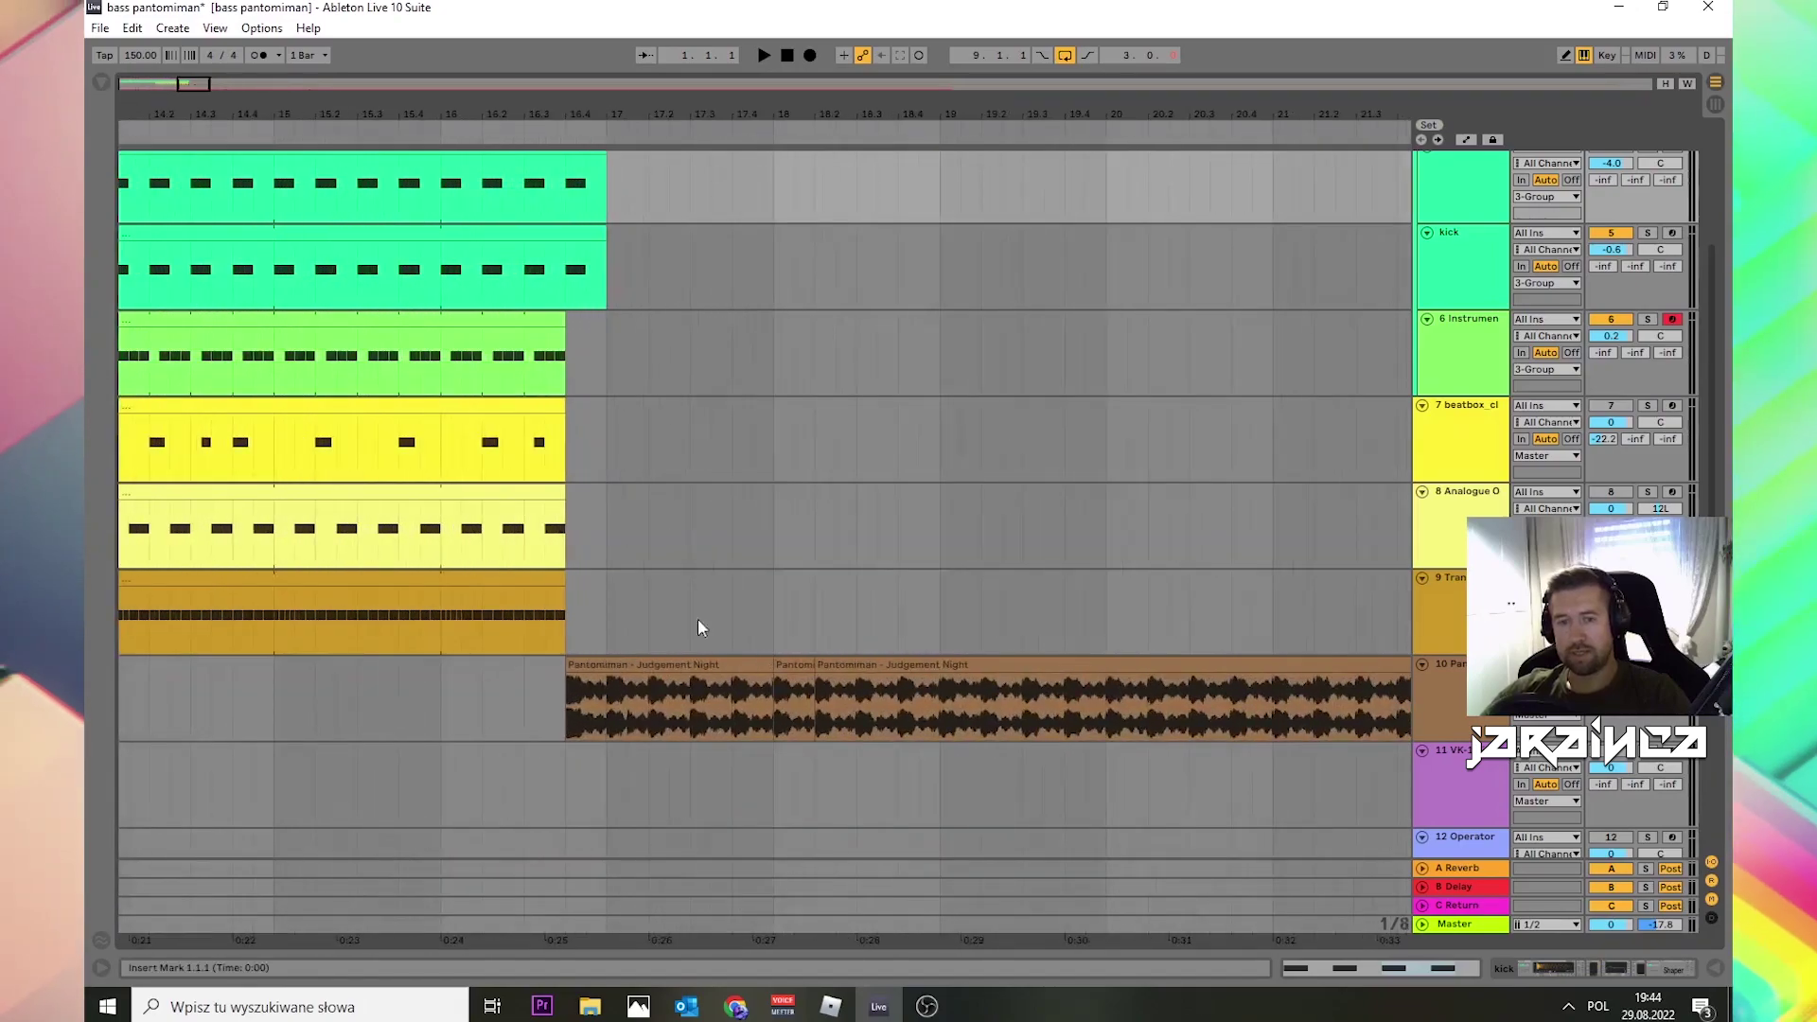
pyautogui.click(682, 682)
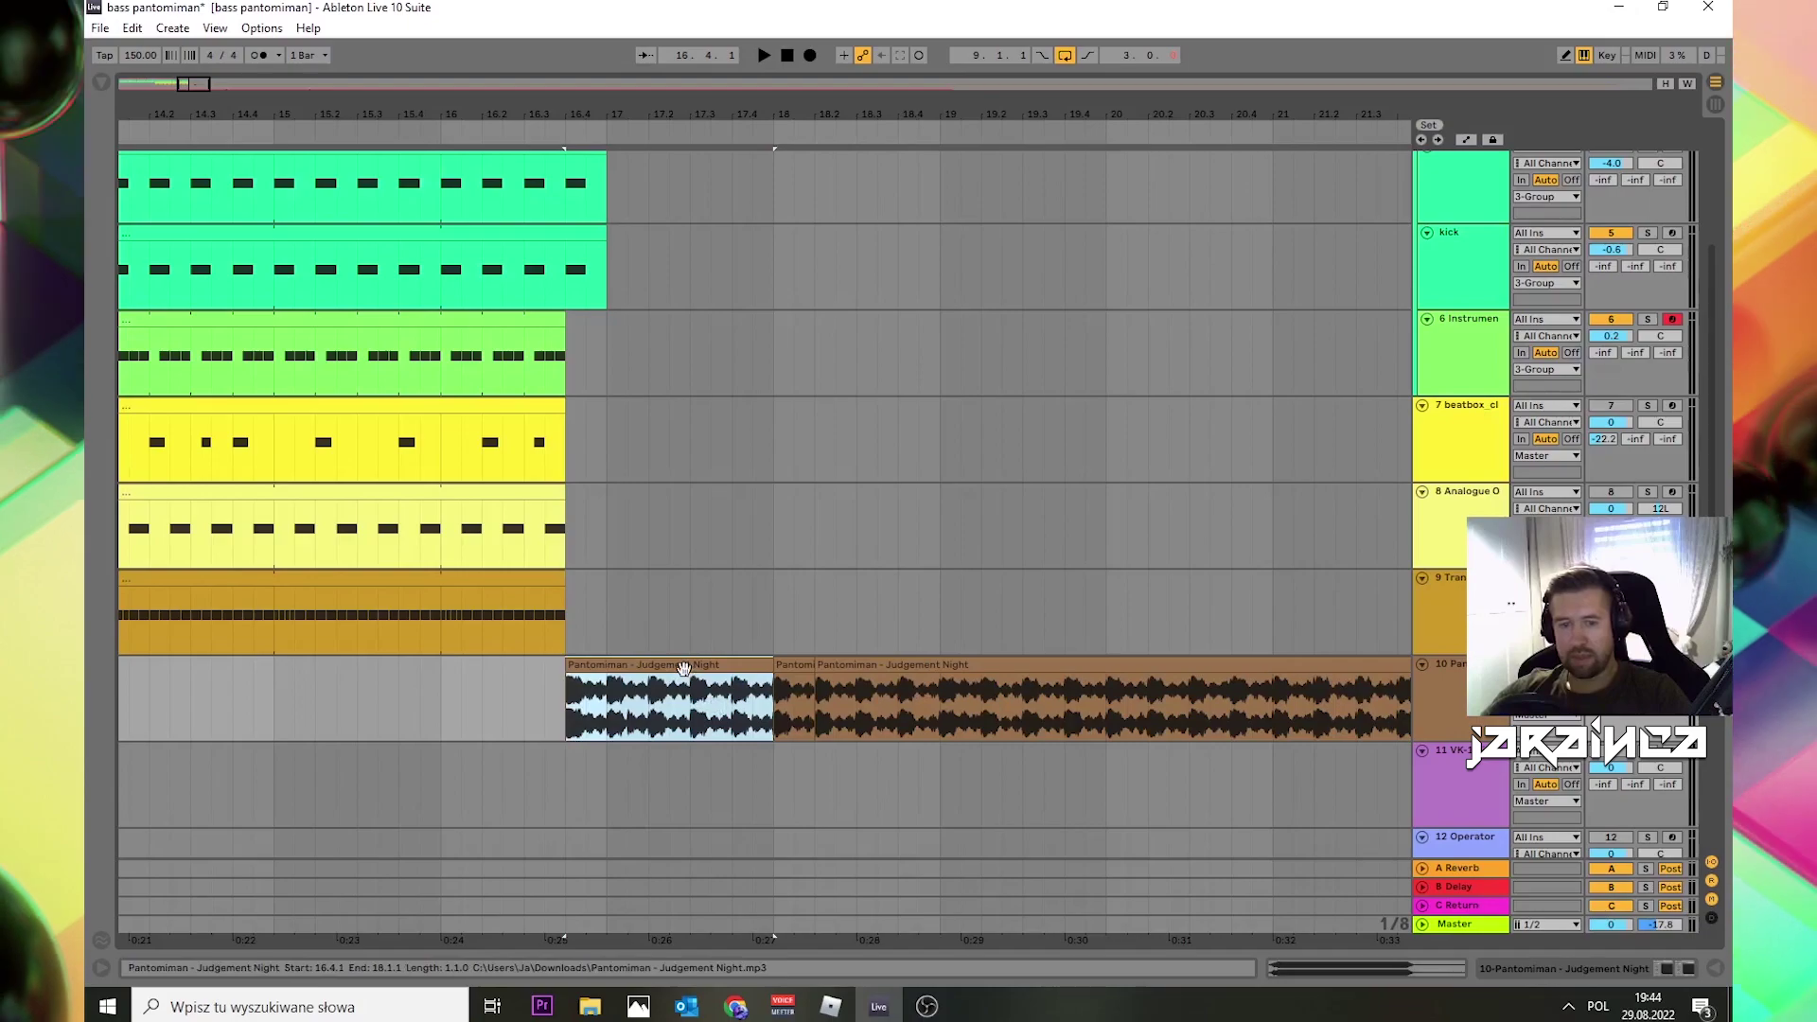
pyautogui.hotkey('ctrl', 'l')
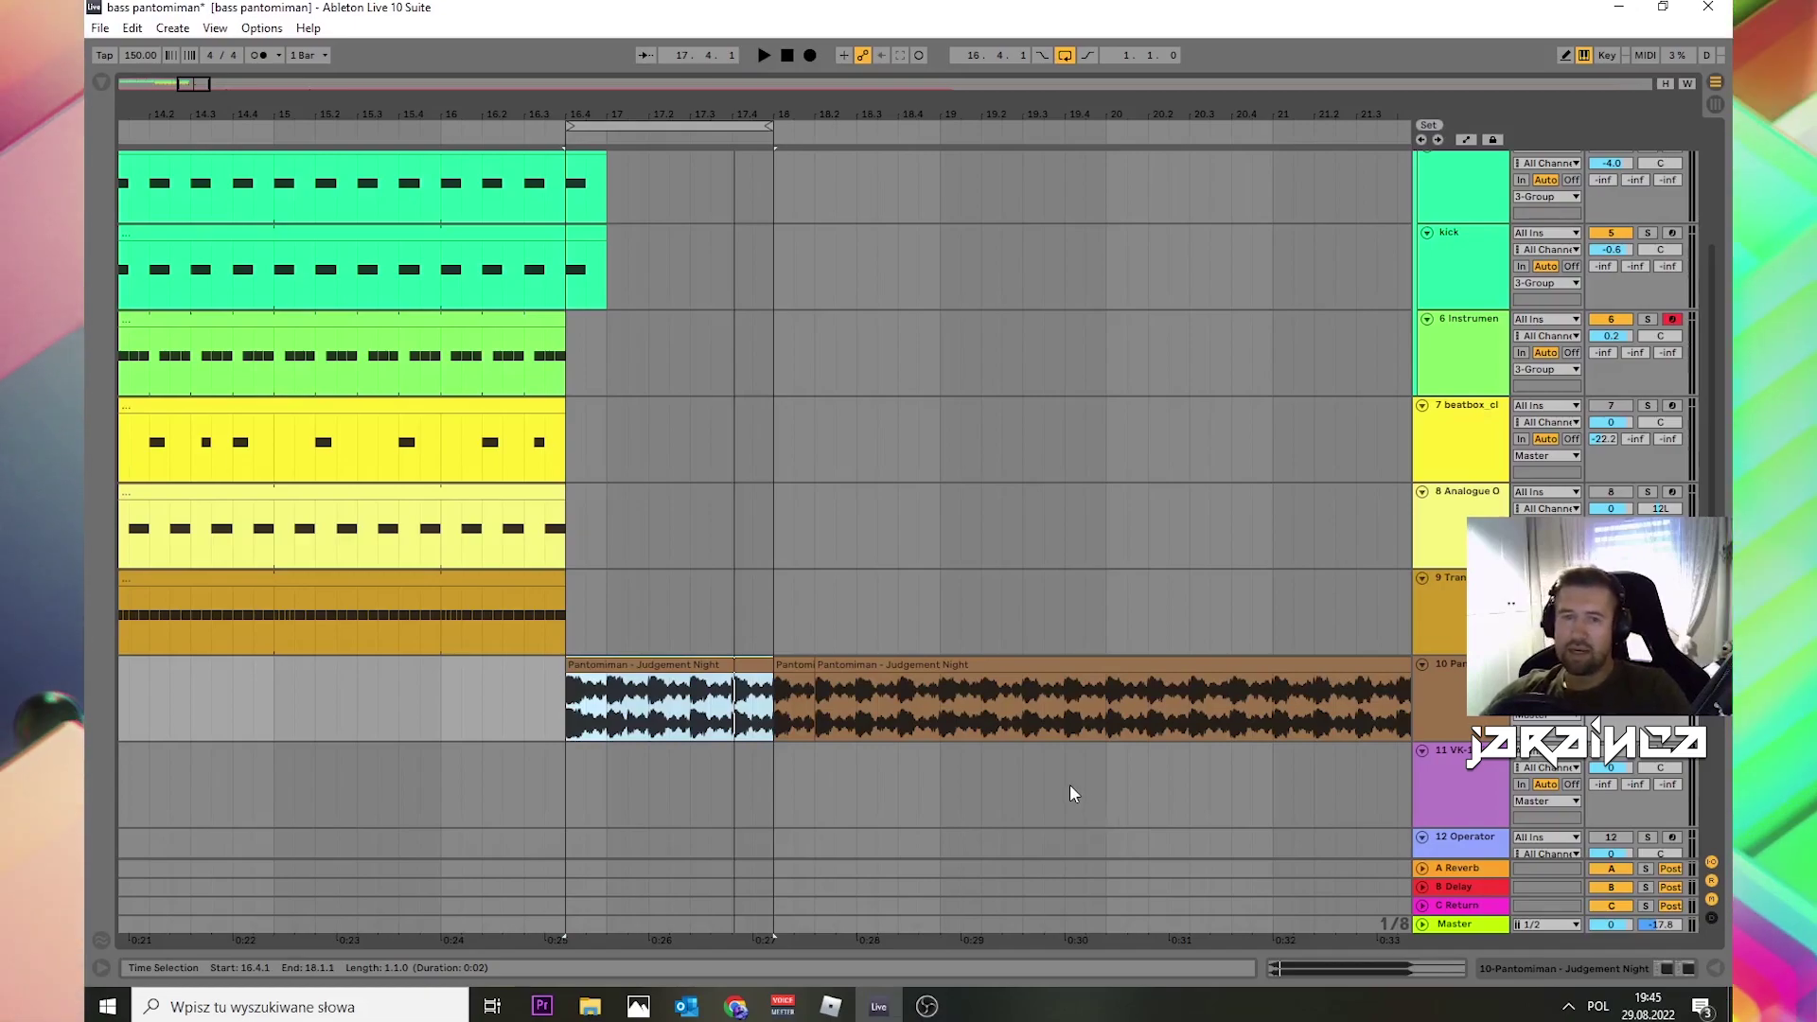
# Step: Insert a new MIDI track below the bass instrument track and remove its EQ Eight
pyautogui.scroll(-2, 803, 277)
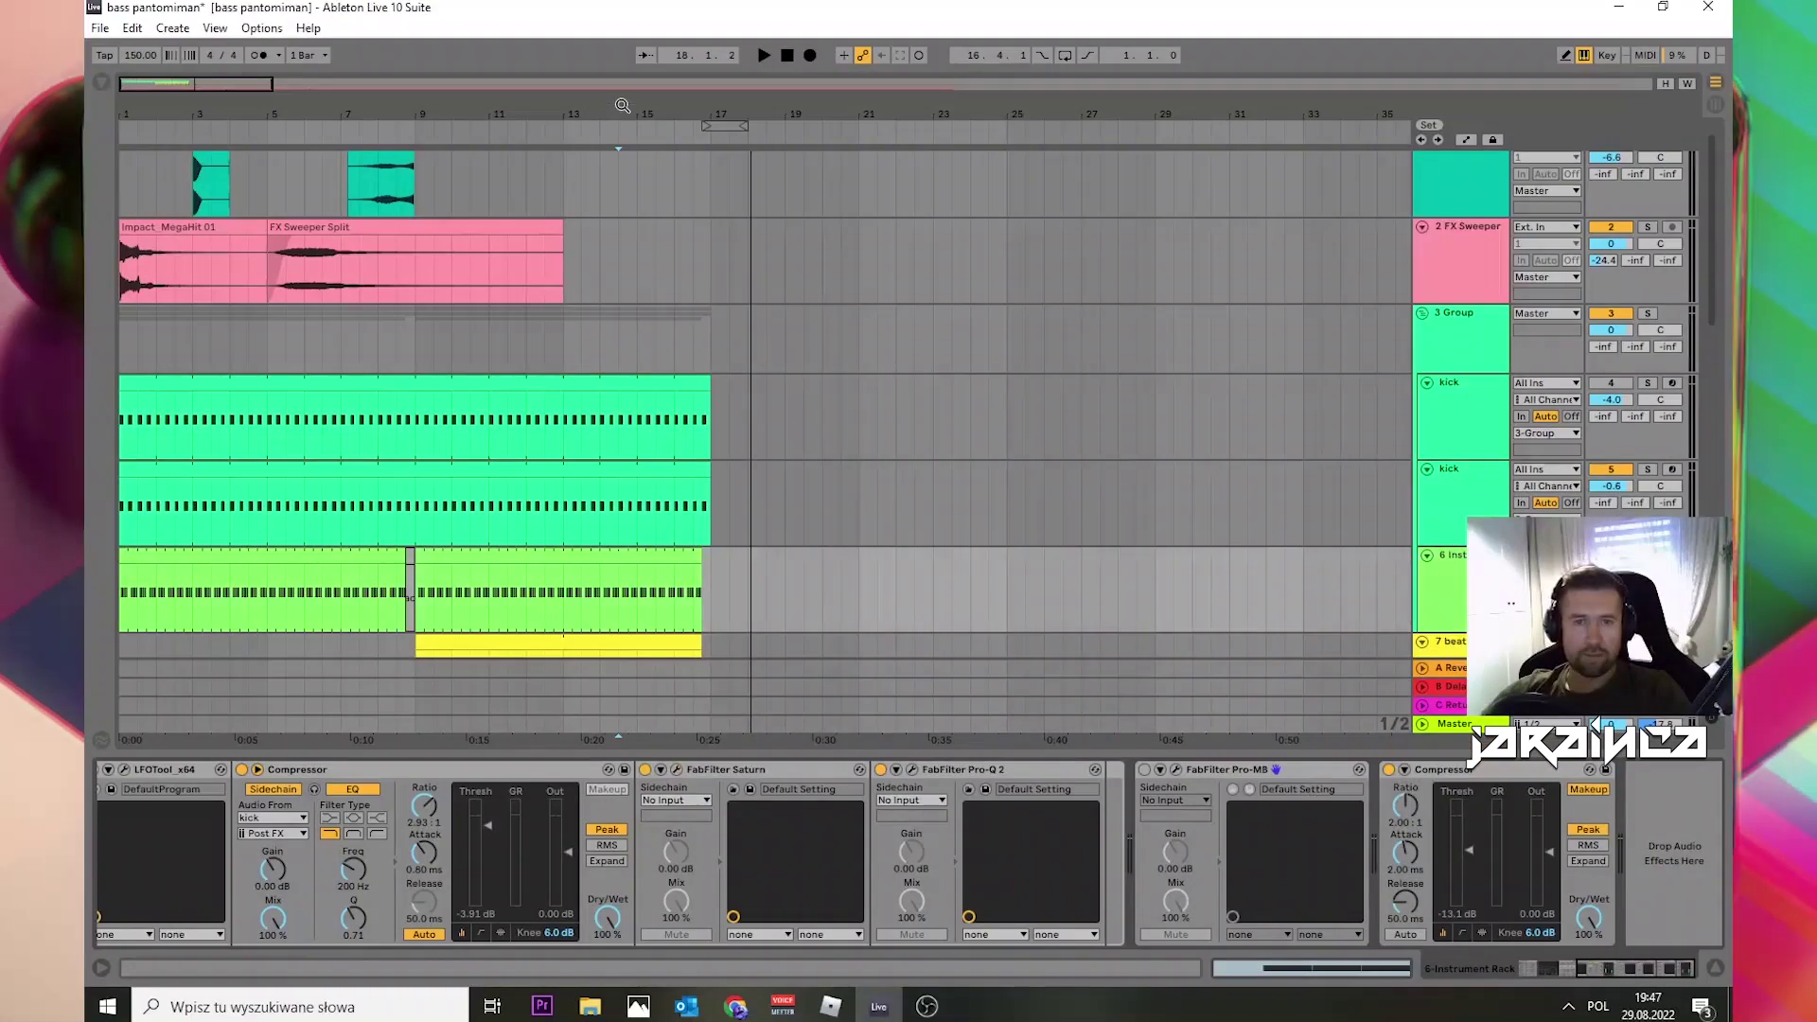
pyautogui.scroll(-5, 337, 236)
pyautogui.scroll(5, 337, 235)
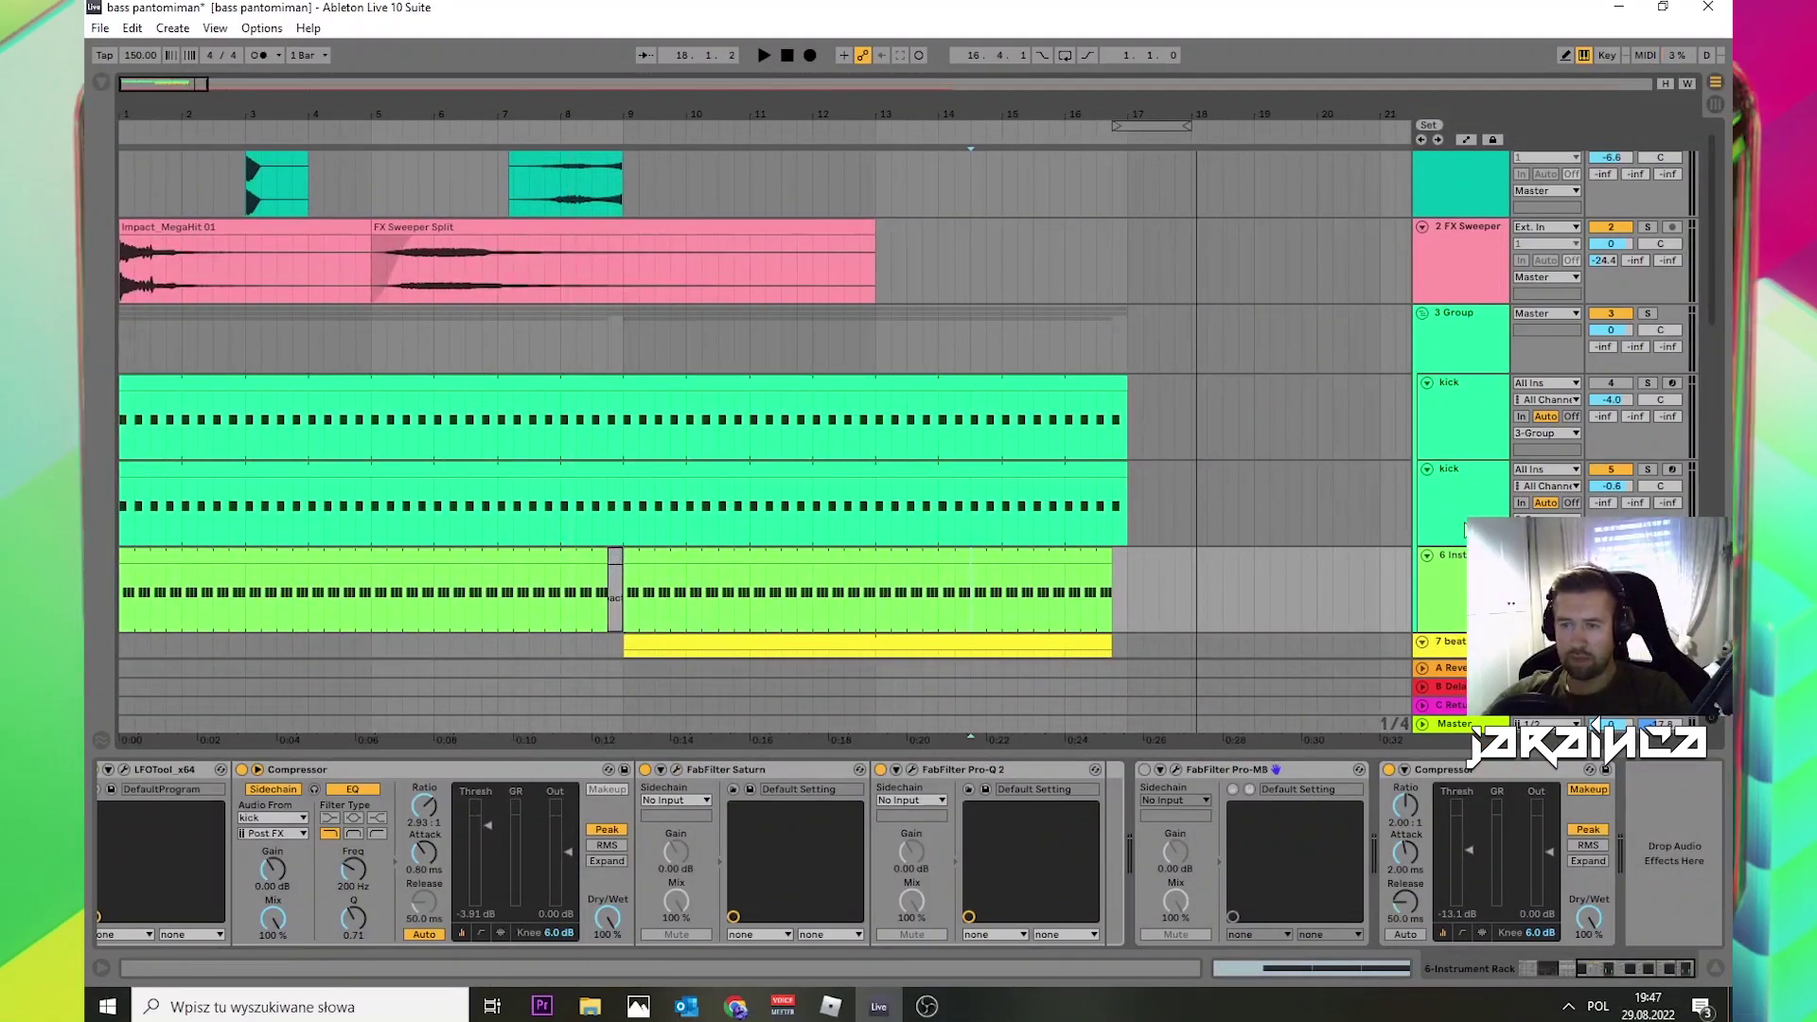
pyautogui.rightClick(1473, 588)
pyautogui.click(577, 629)
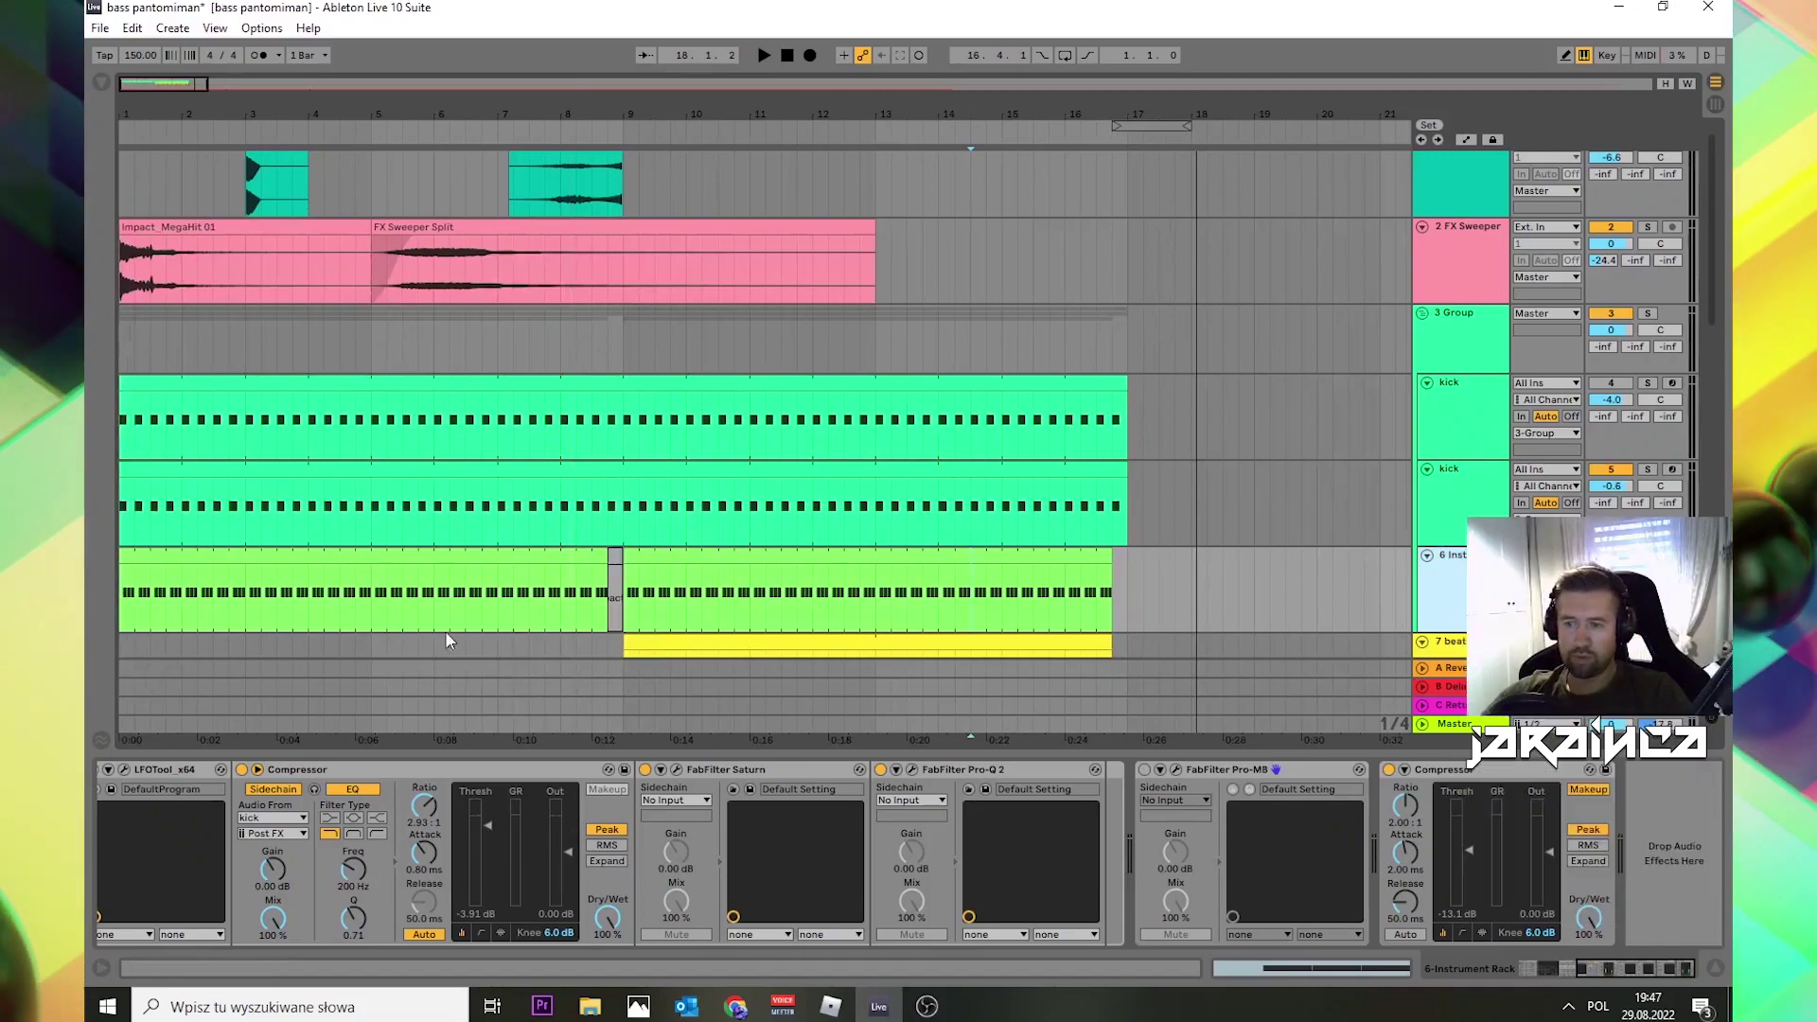
pyautogui.hotkey('ctrl', 'shift', 't')
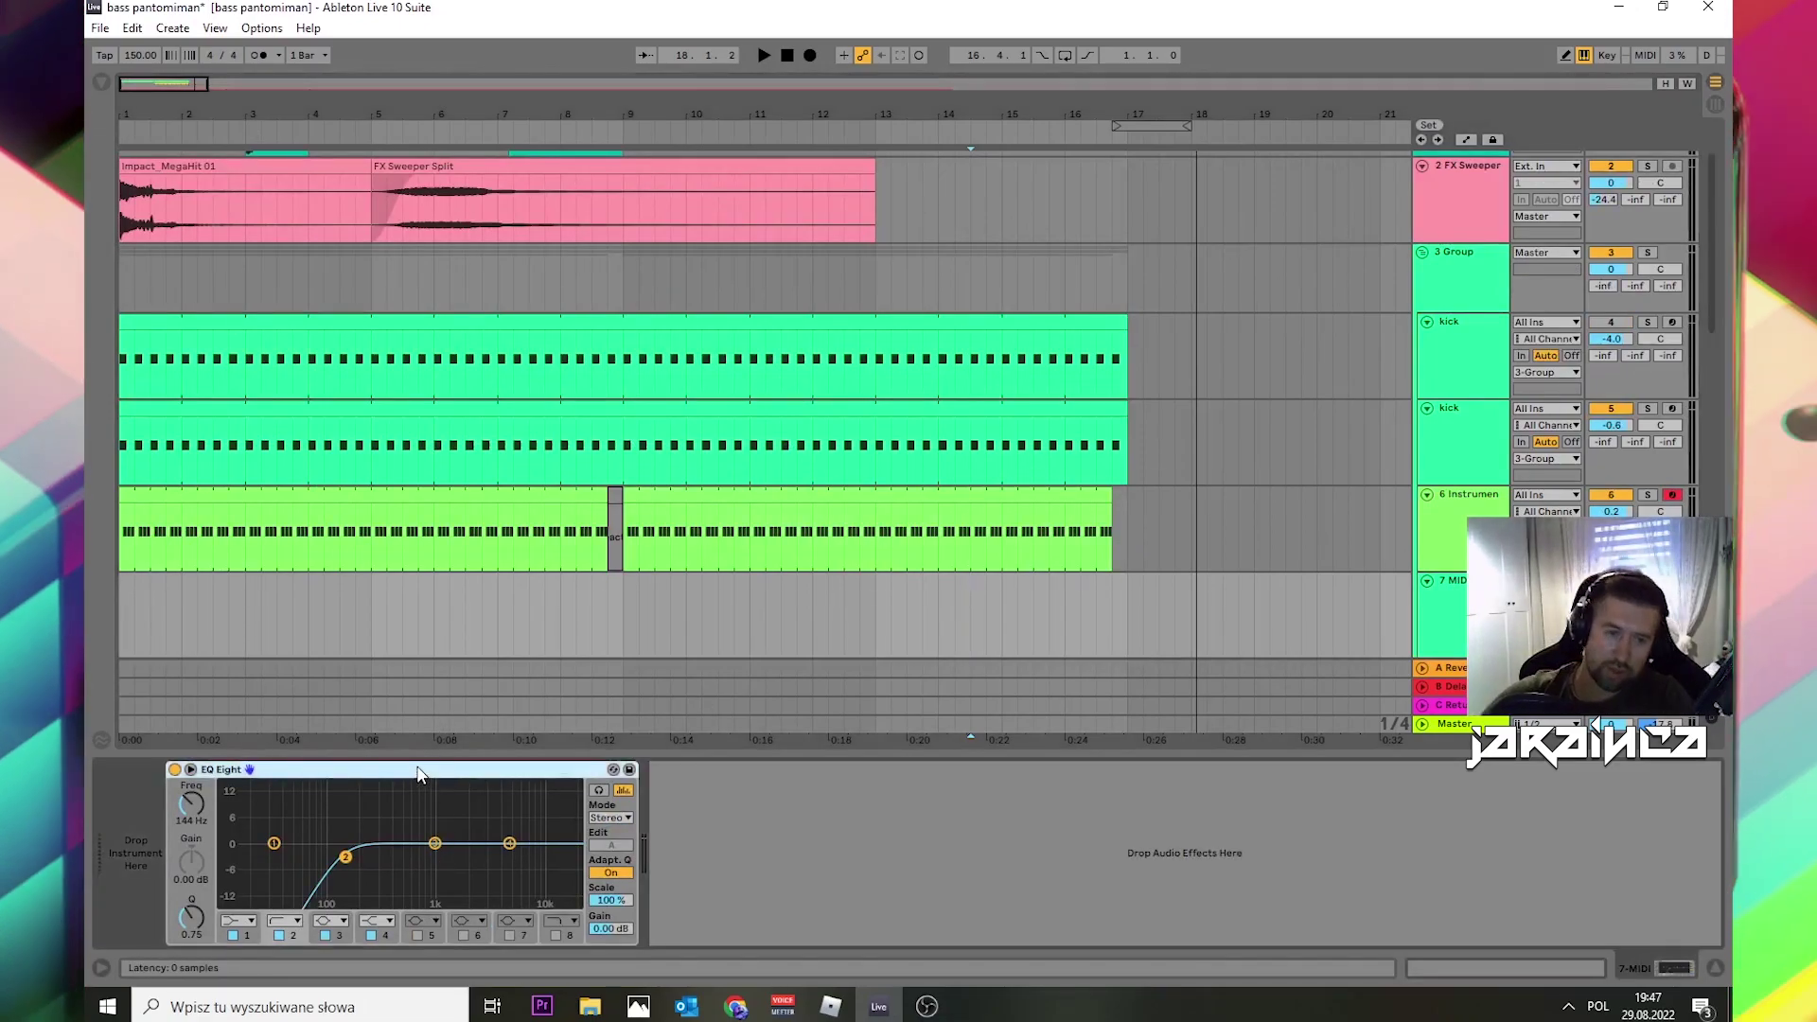
pyautogui.press('Delete')
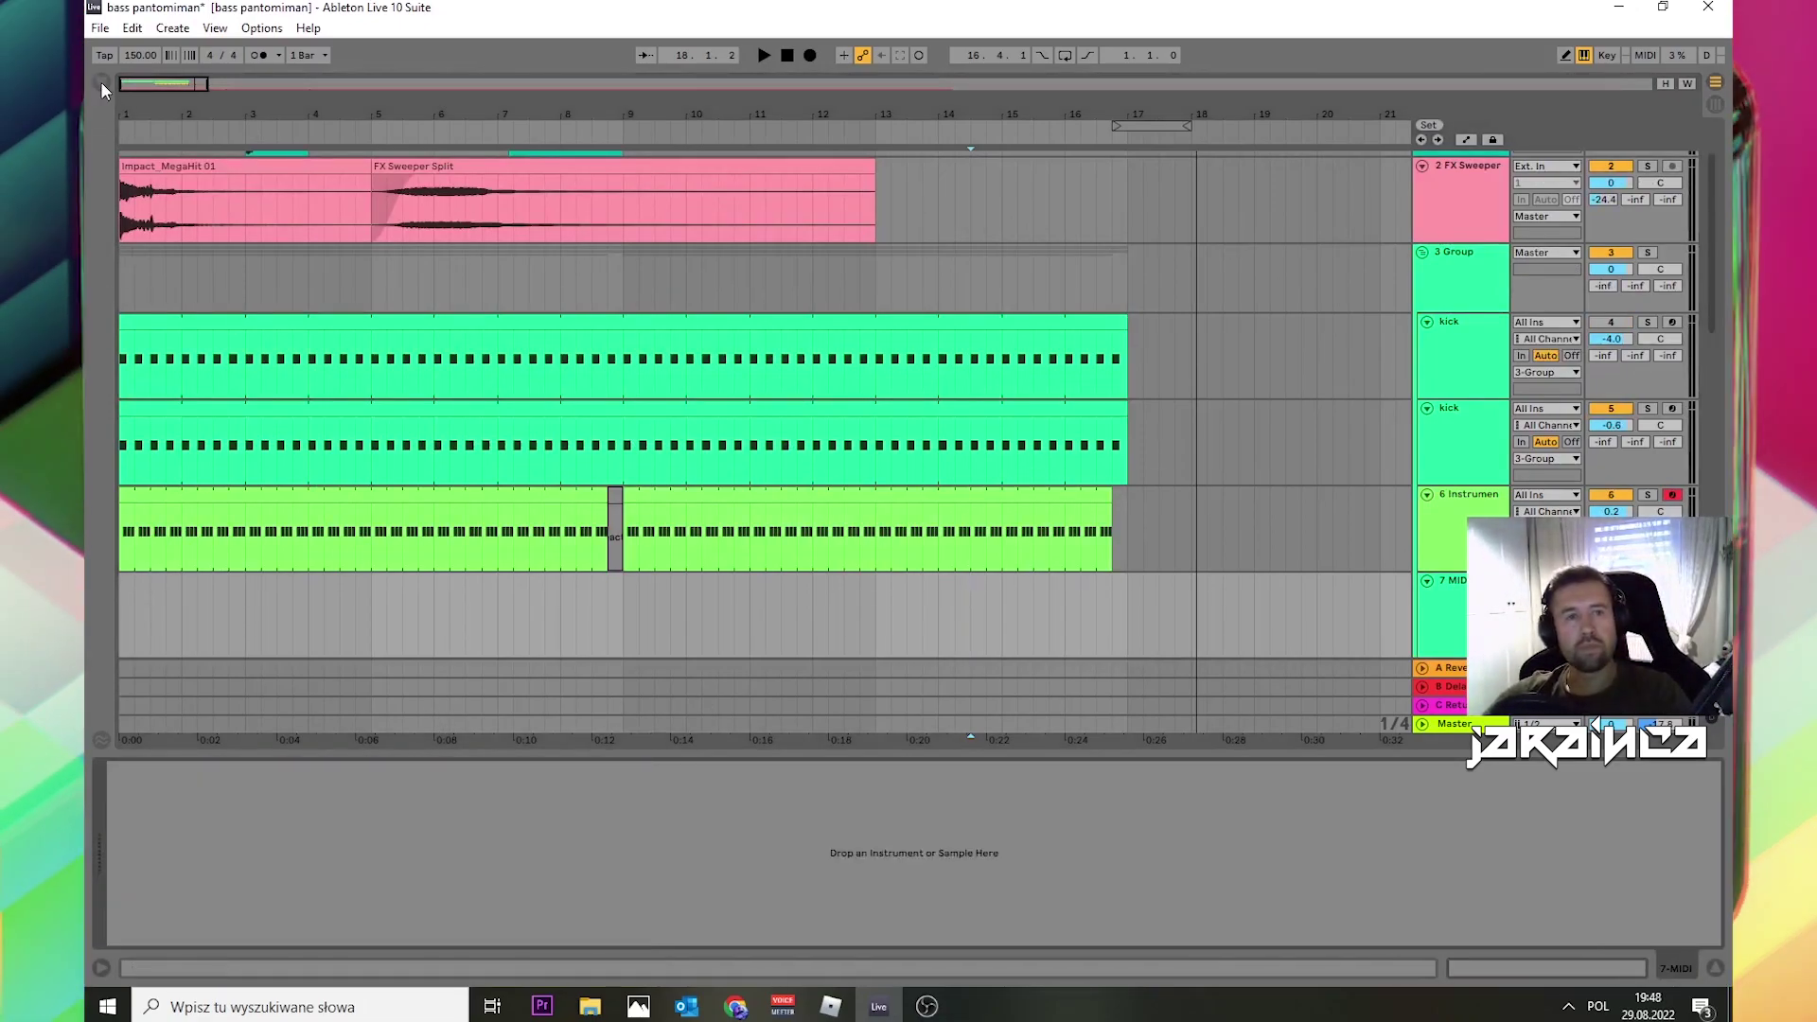
# Step: Copy both bass clips to the new MIDI track, placing them at bar 1 and bar 9
pyautogui.click(353, 495)
pyautogui.hotkey('ctrl', 'c')
pyautogui.click(119, 599)
pyautogui.hotkey('ctrl', 'v')
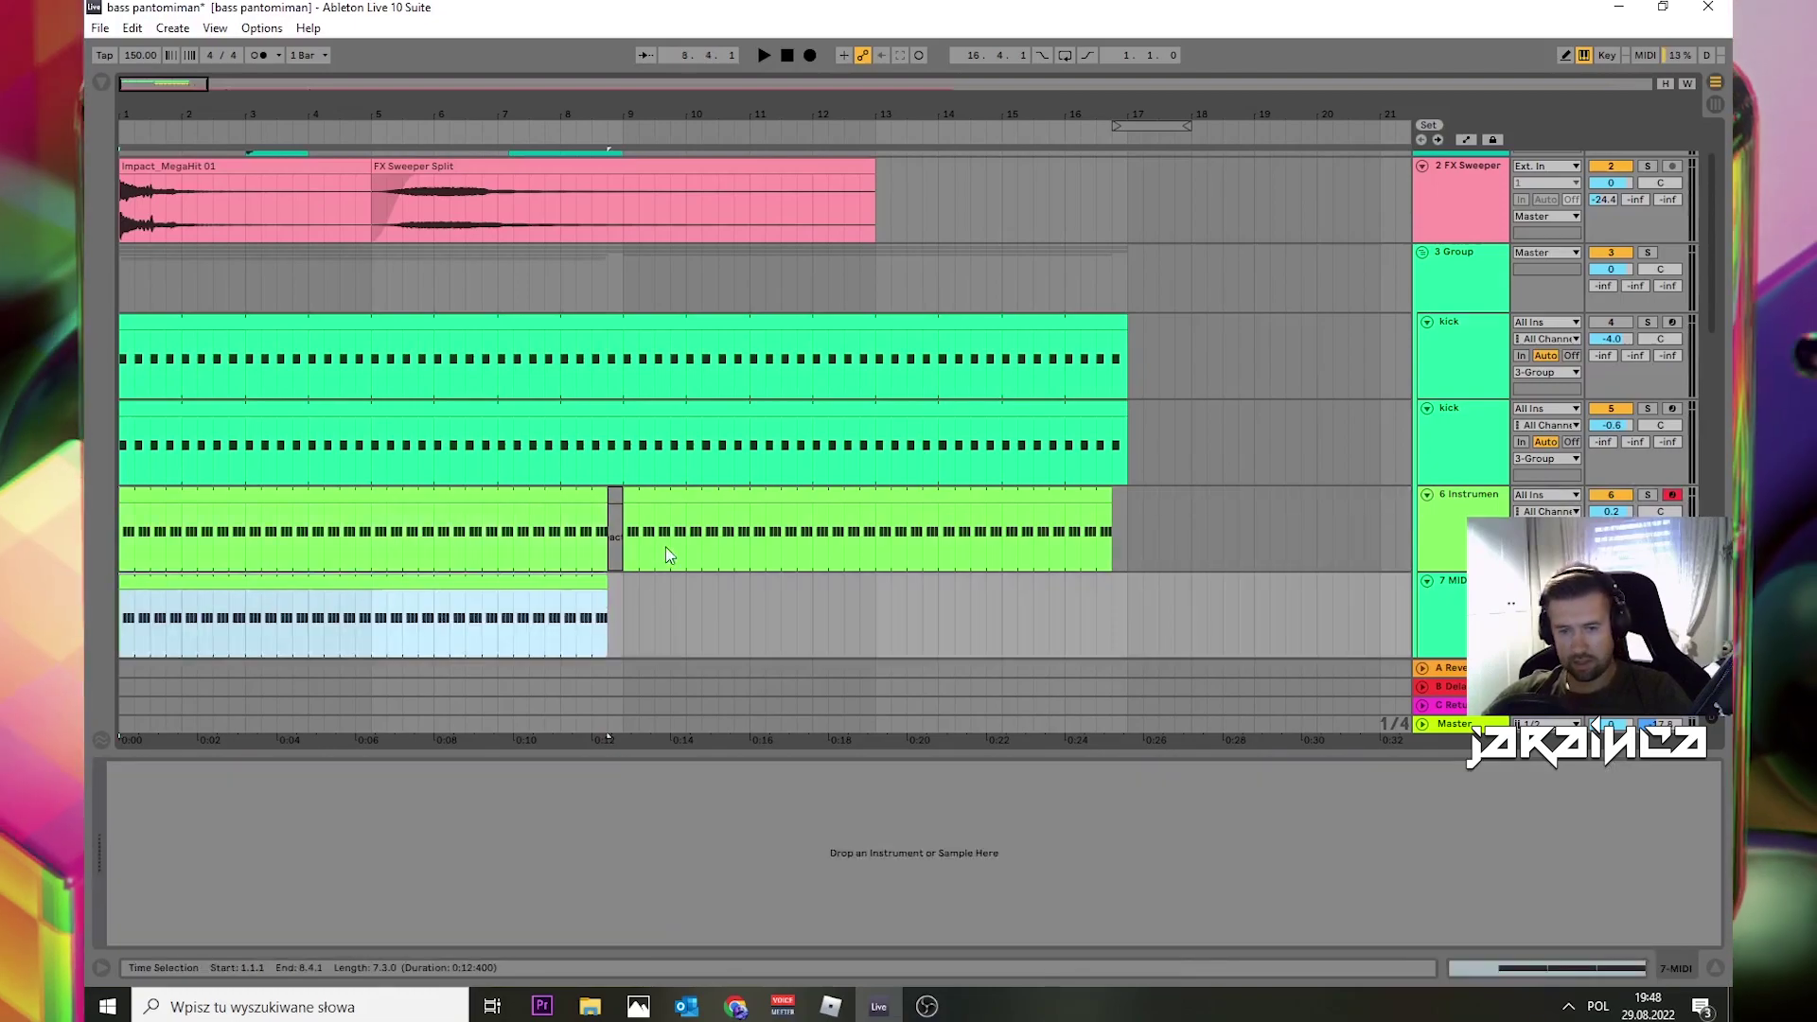
pyautogui.click(664, 559)
pyautogui.hotkey('ctrl', 'c')
pyautogui.click(627, 589)
pyautogui.hotkey('ctrl', 'v')
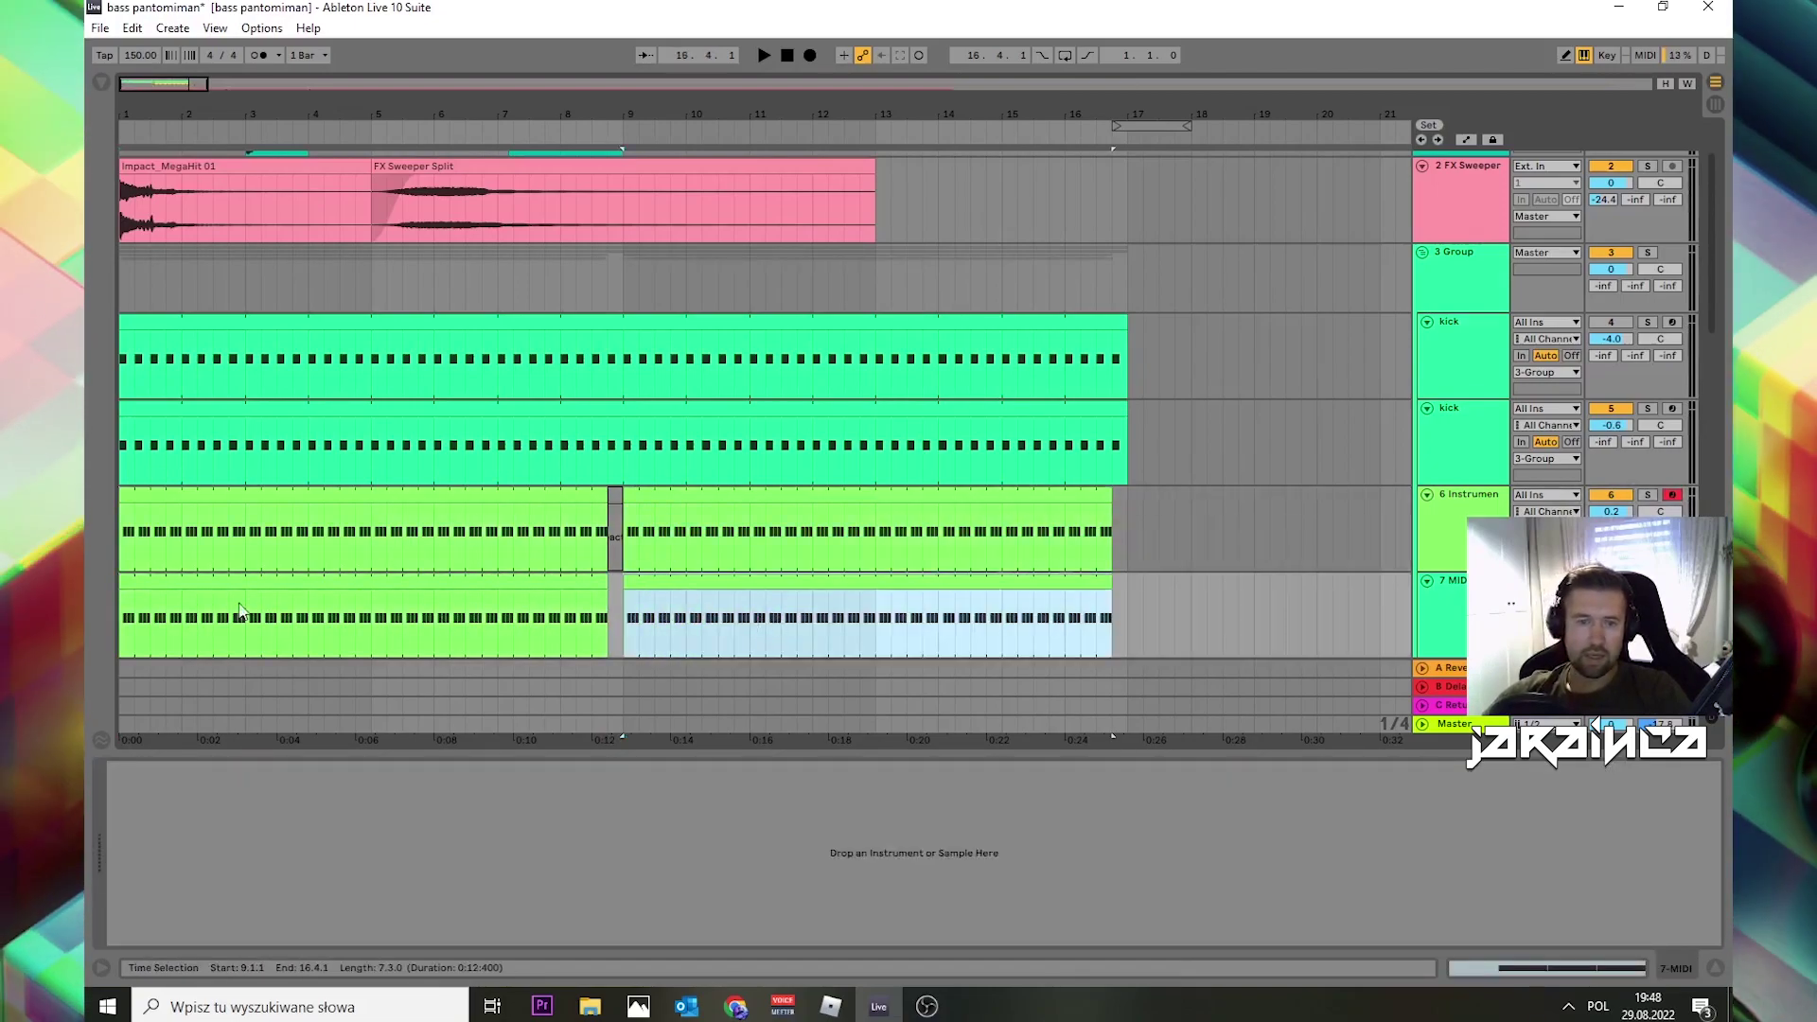
# Step: Examine the notes in the first copied bass clip and hide the clip detail view
pyautogui.doubleClick(305, 609)
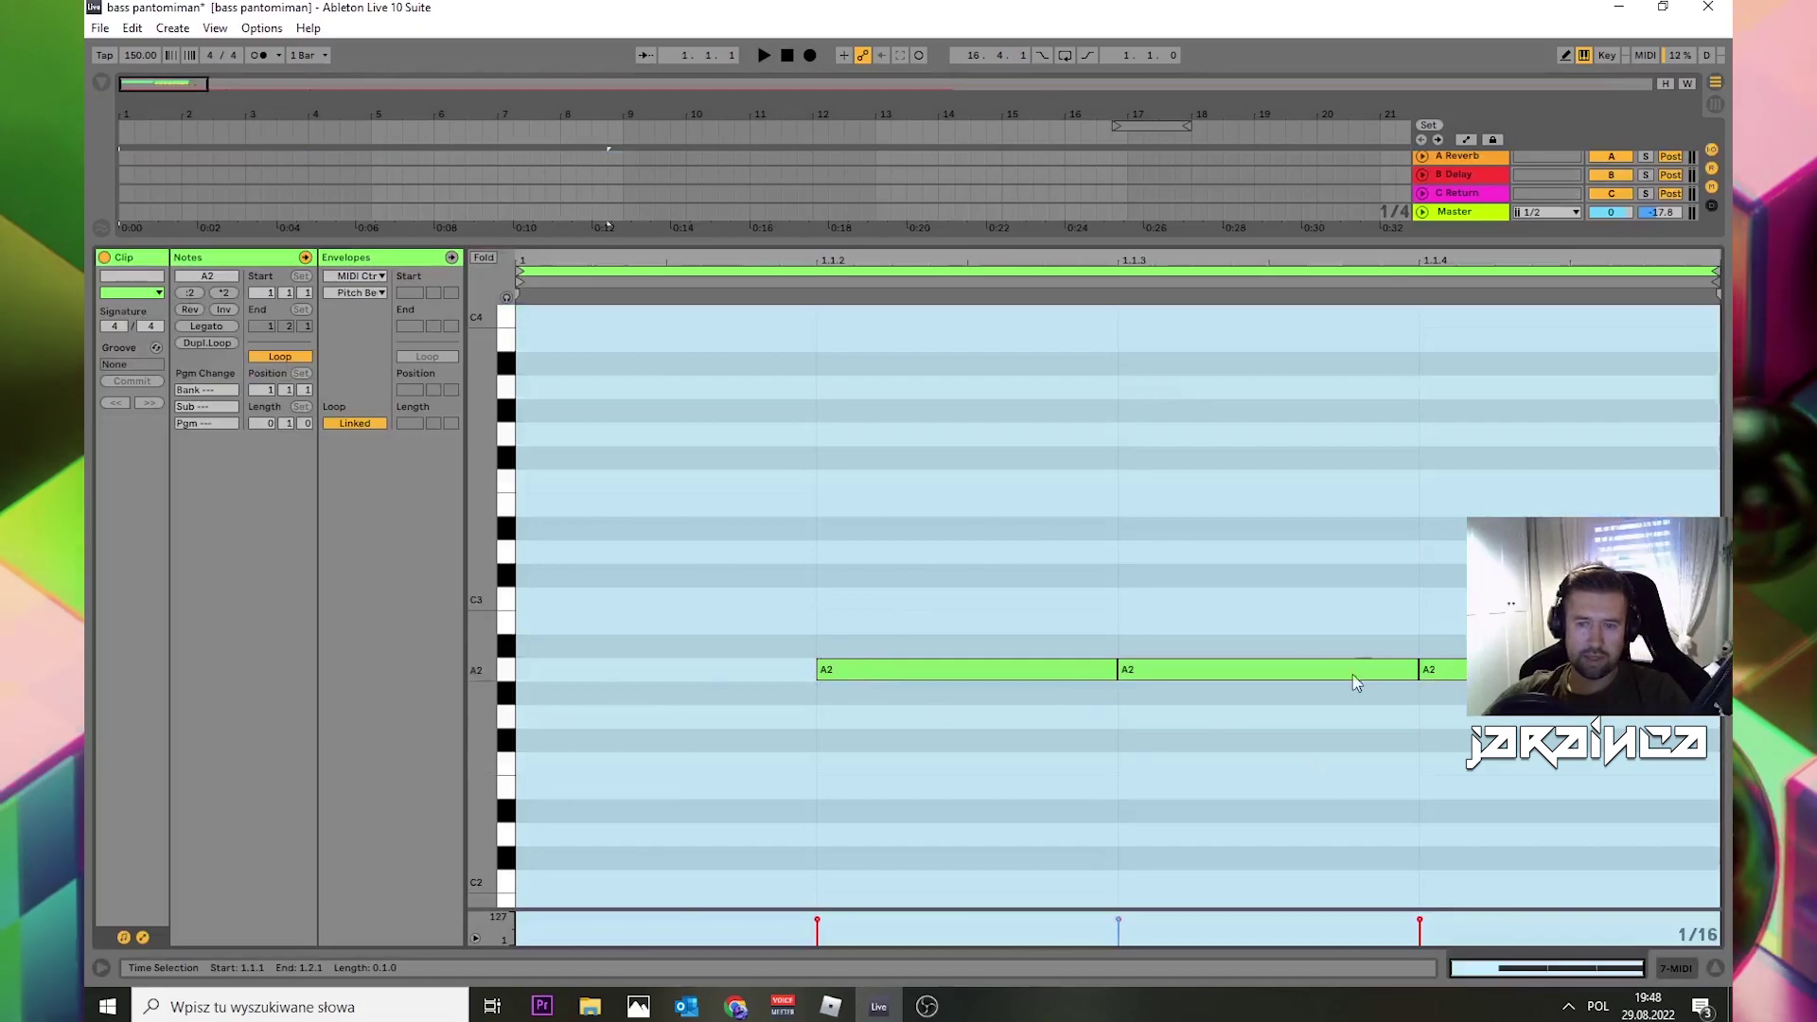
pyautogui.hotkey('ctrl', 'alt', 'l')
pyautogui.scroll(4, 1005, 481)
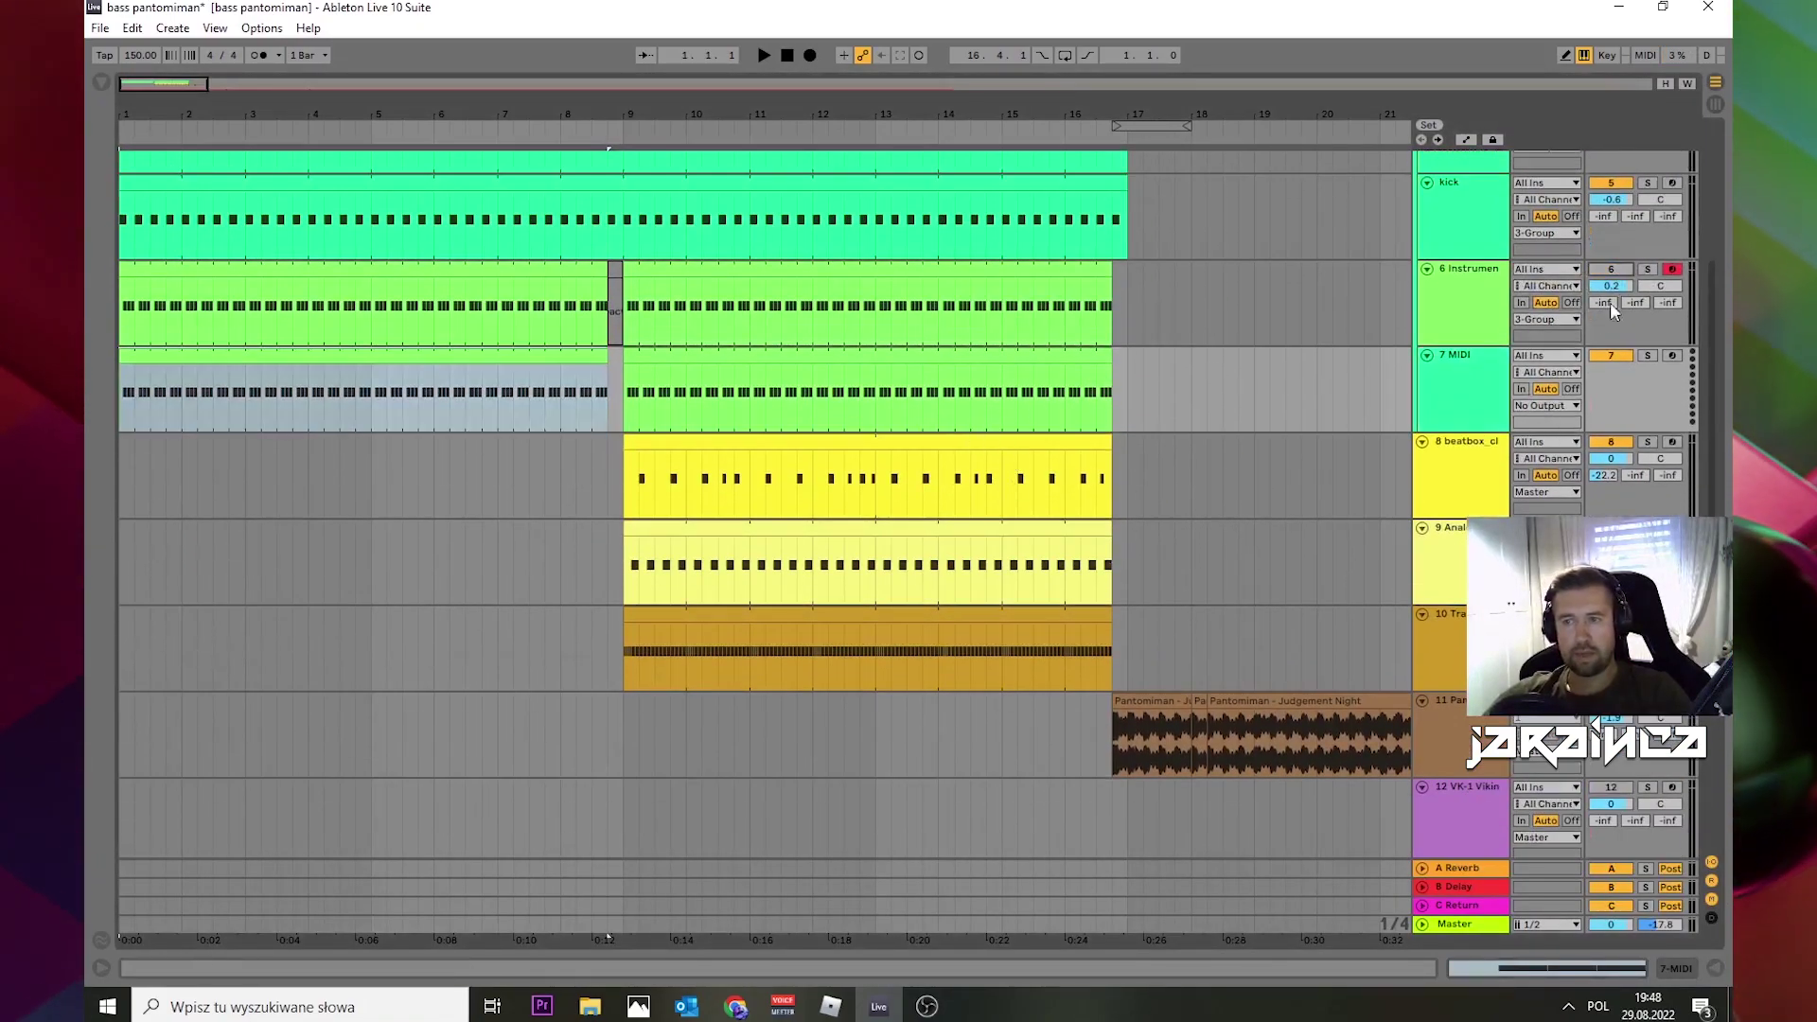
# Step: Load the Operator instrument onto the new MIDI track and set the track's volume to 0
pyautogui.click(102, 83)
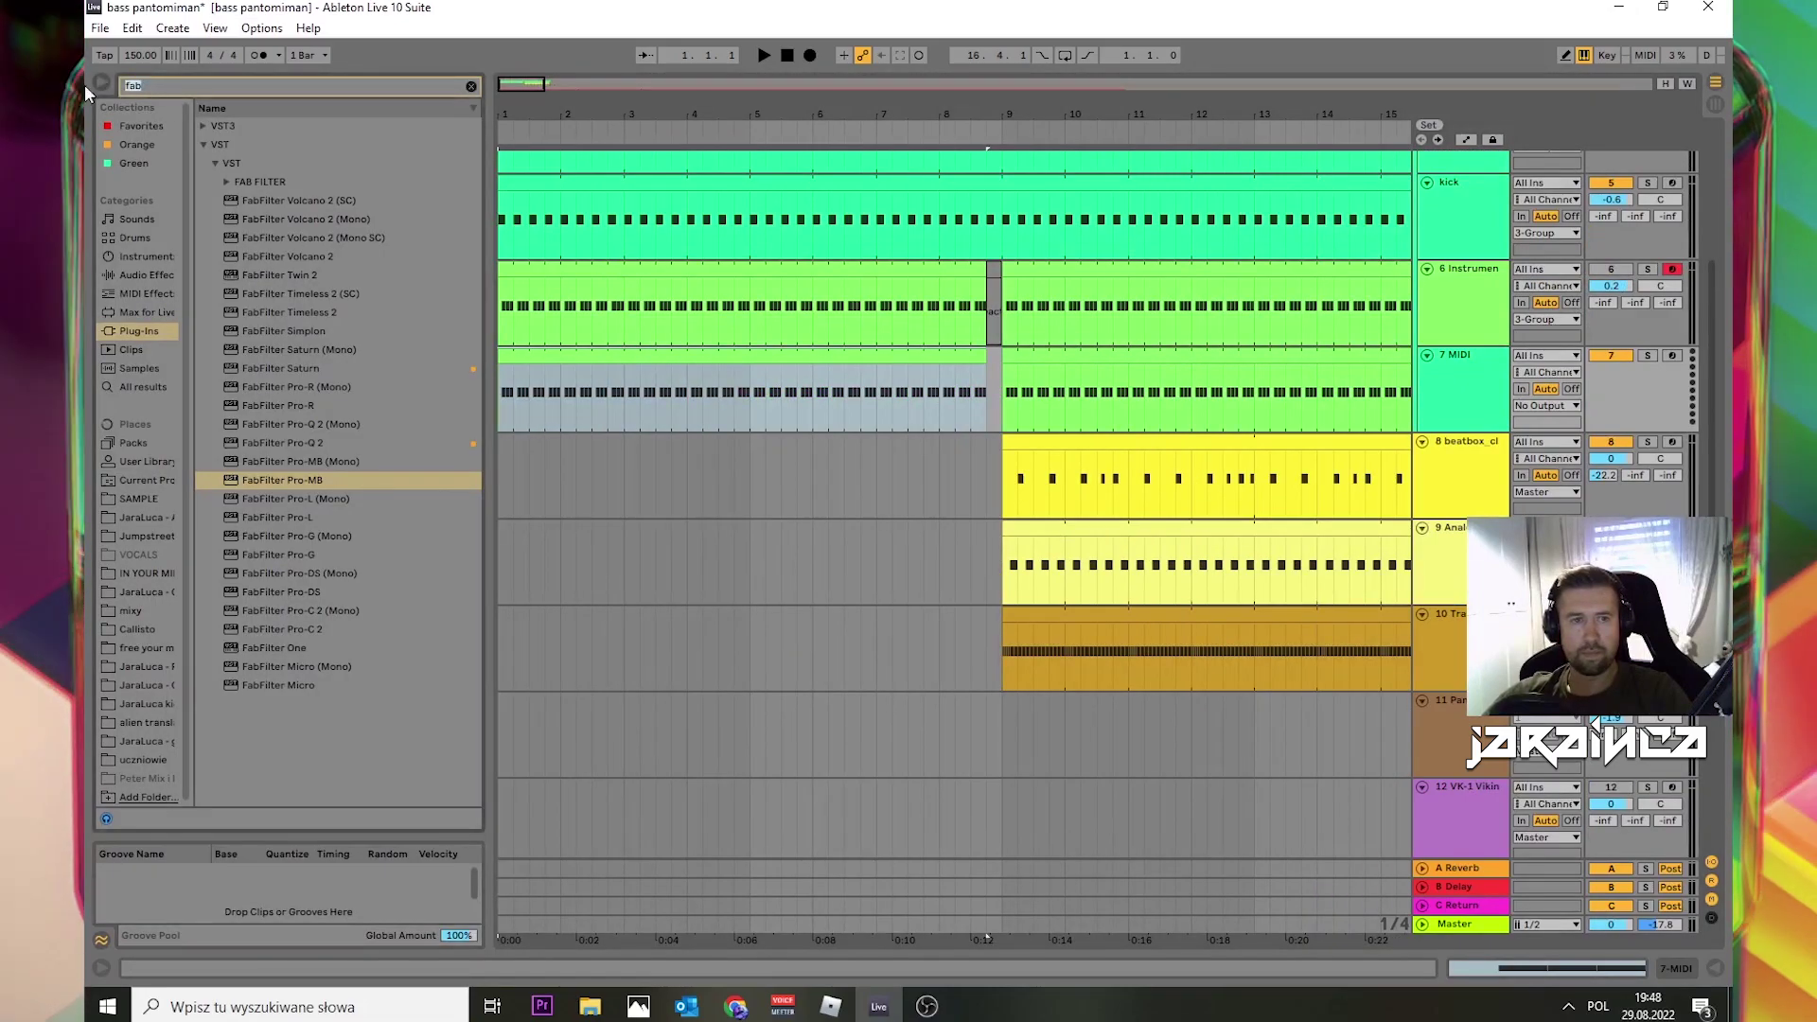
pyautogui.press('BackSpace')
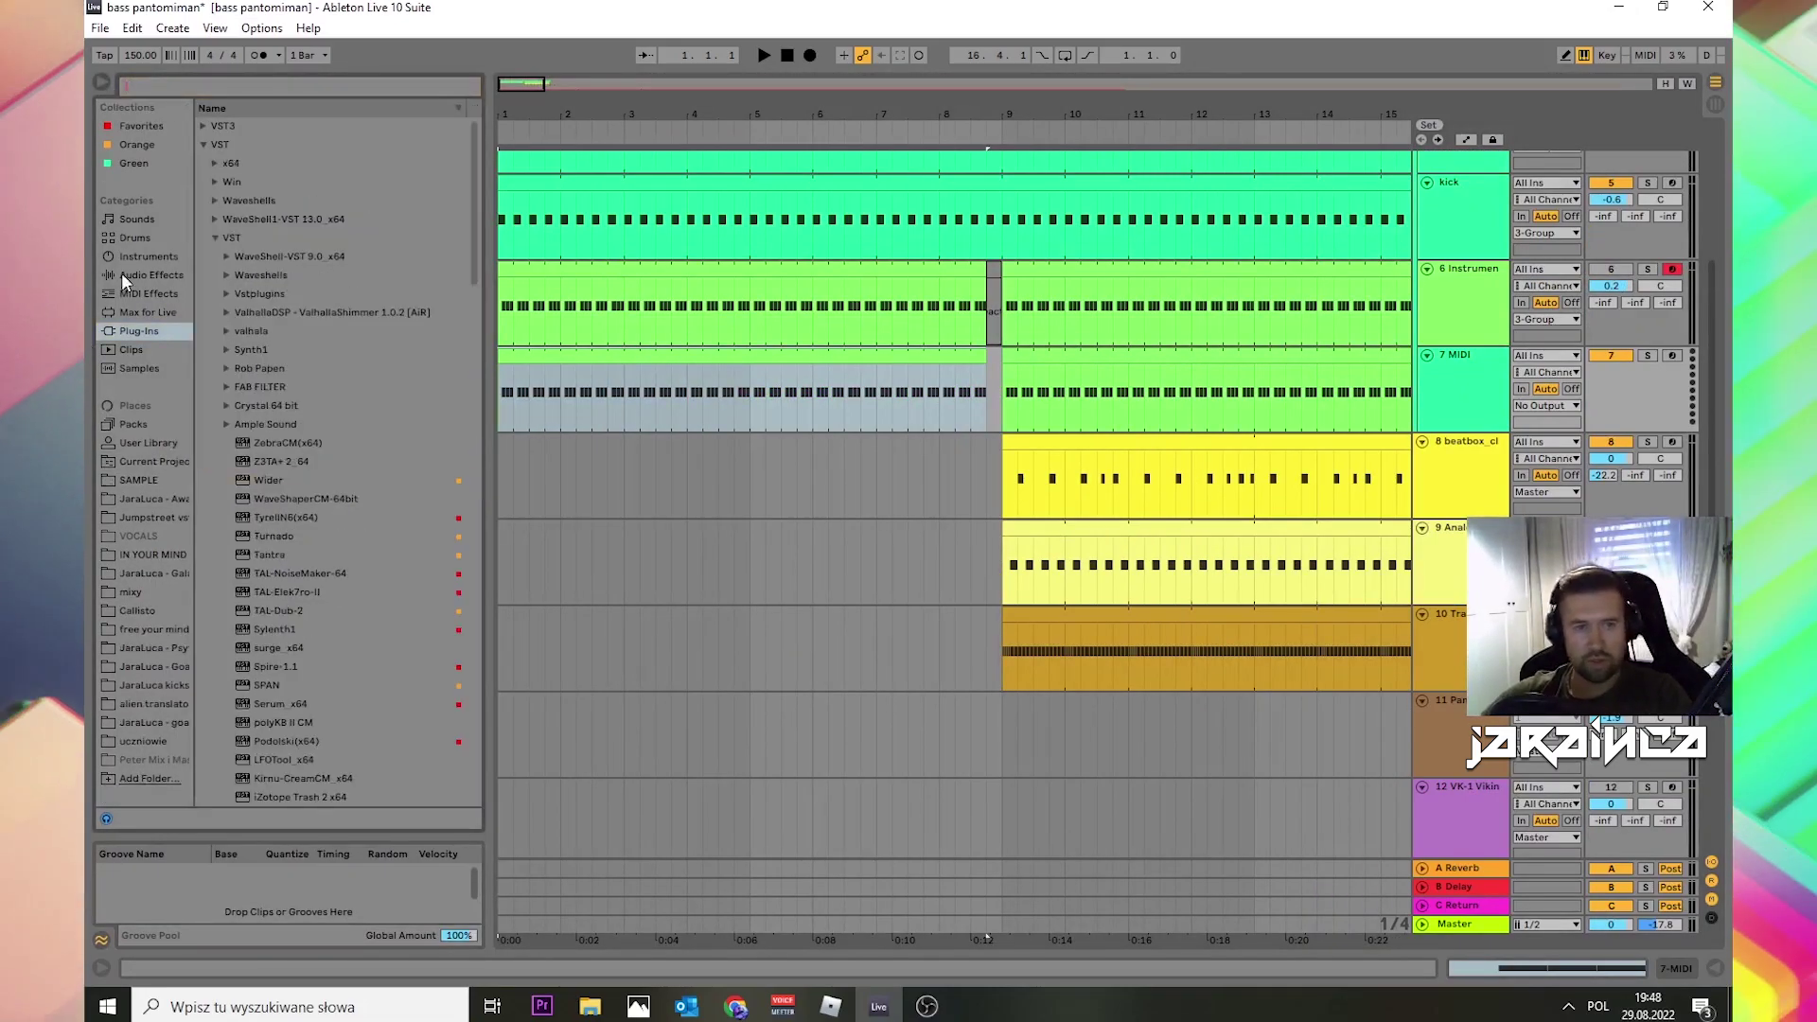
pyautogui.click(146, 255)
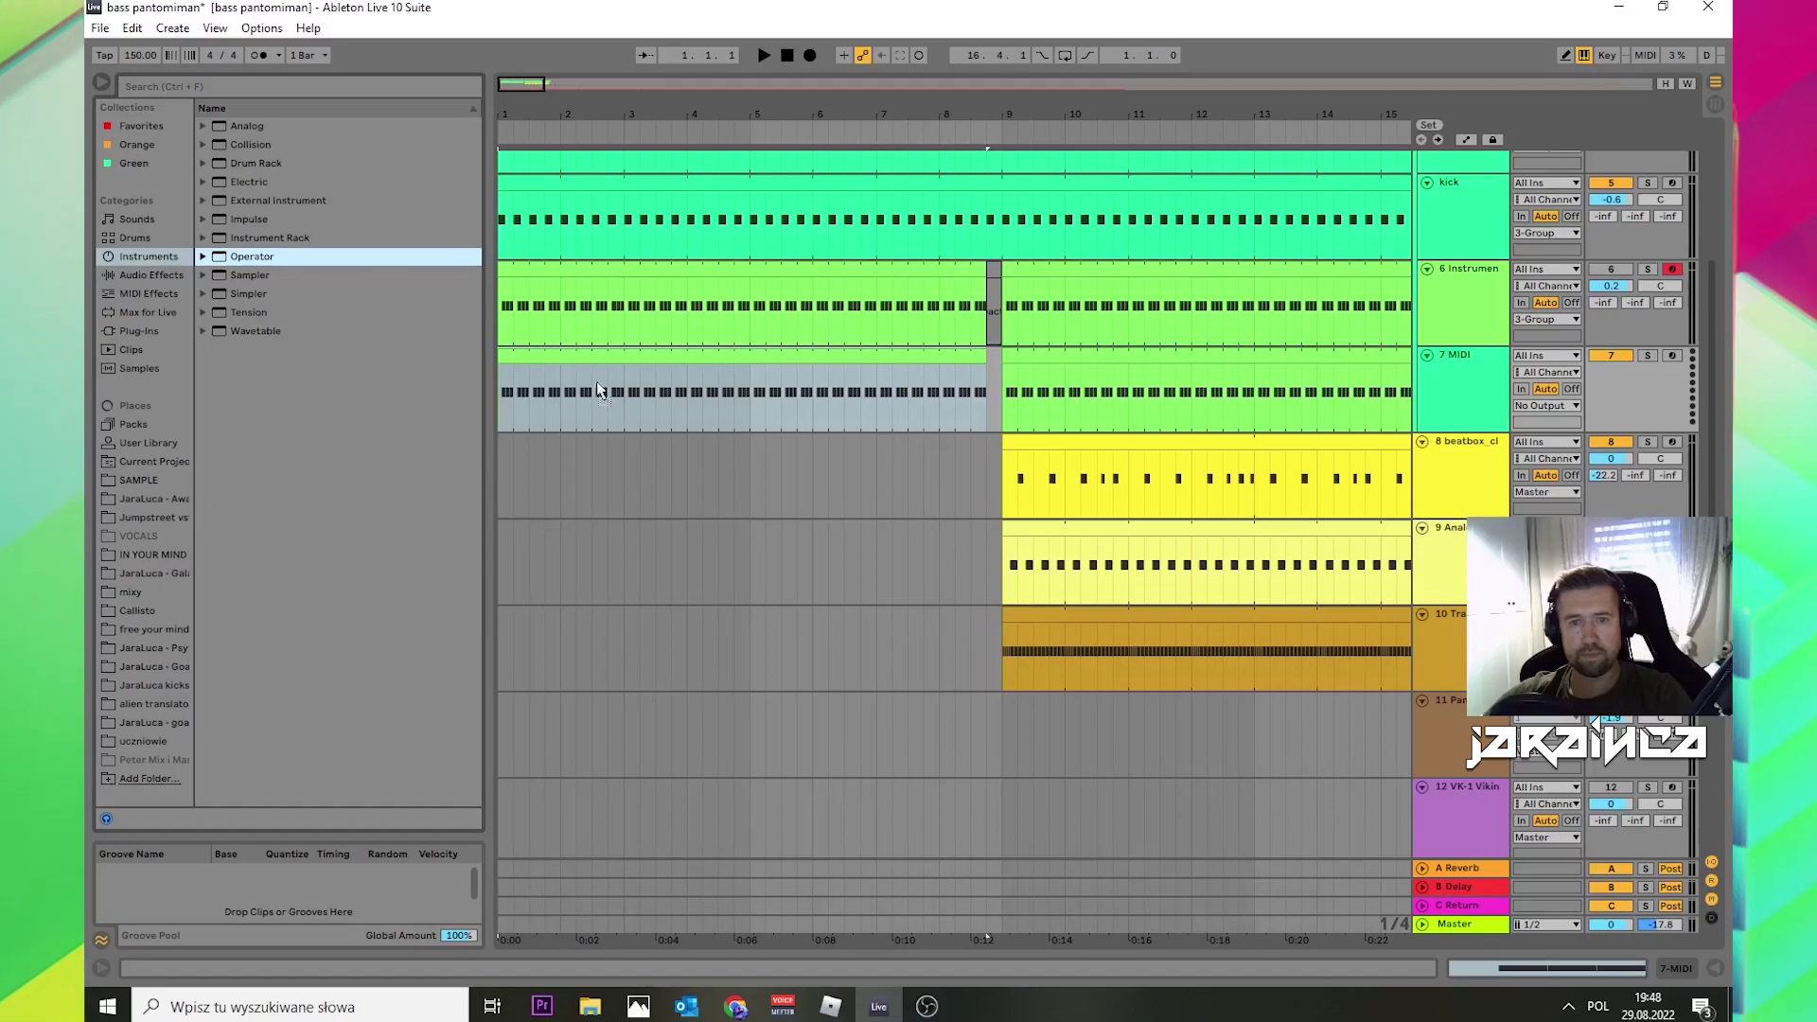
pyautogui.moveTo(598, 391); pyautogui.dragTo(602, 393)
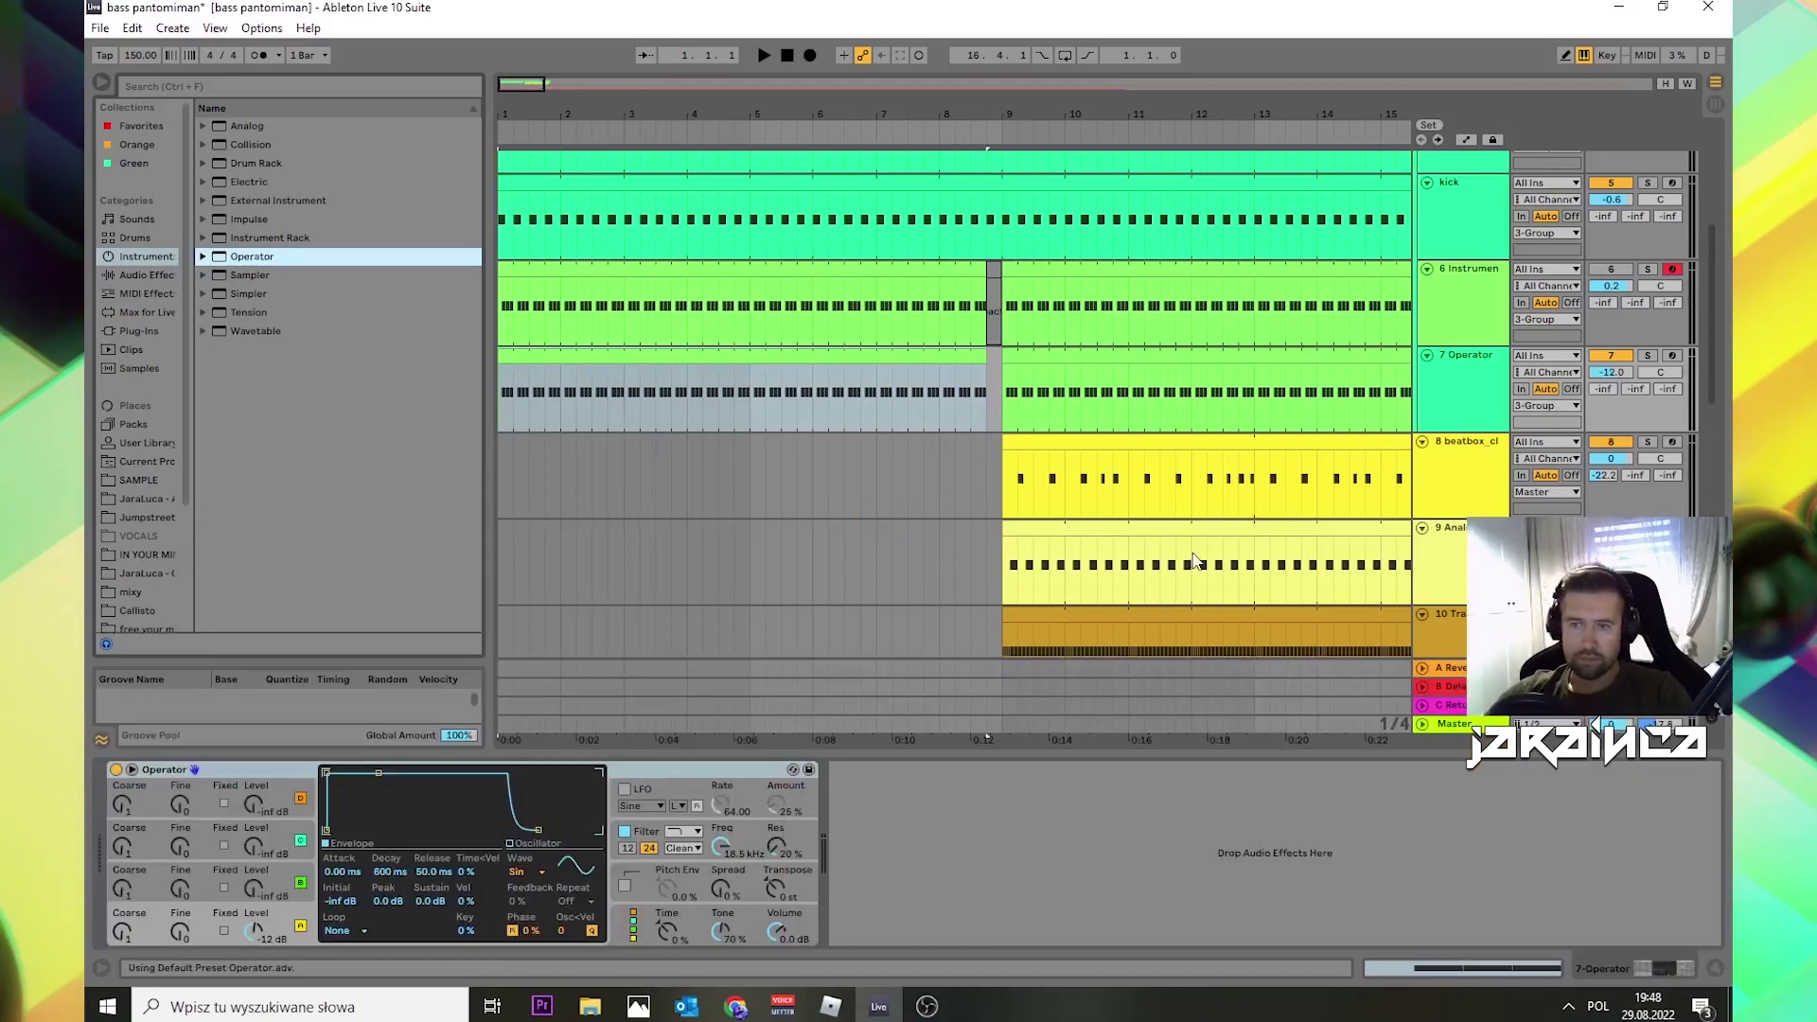
pyautogui.doubleClick(1625, 372)
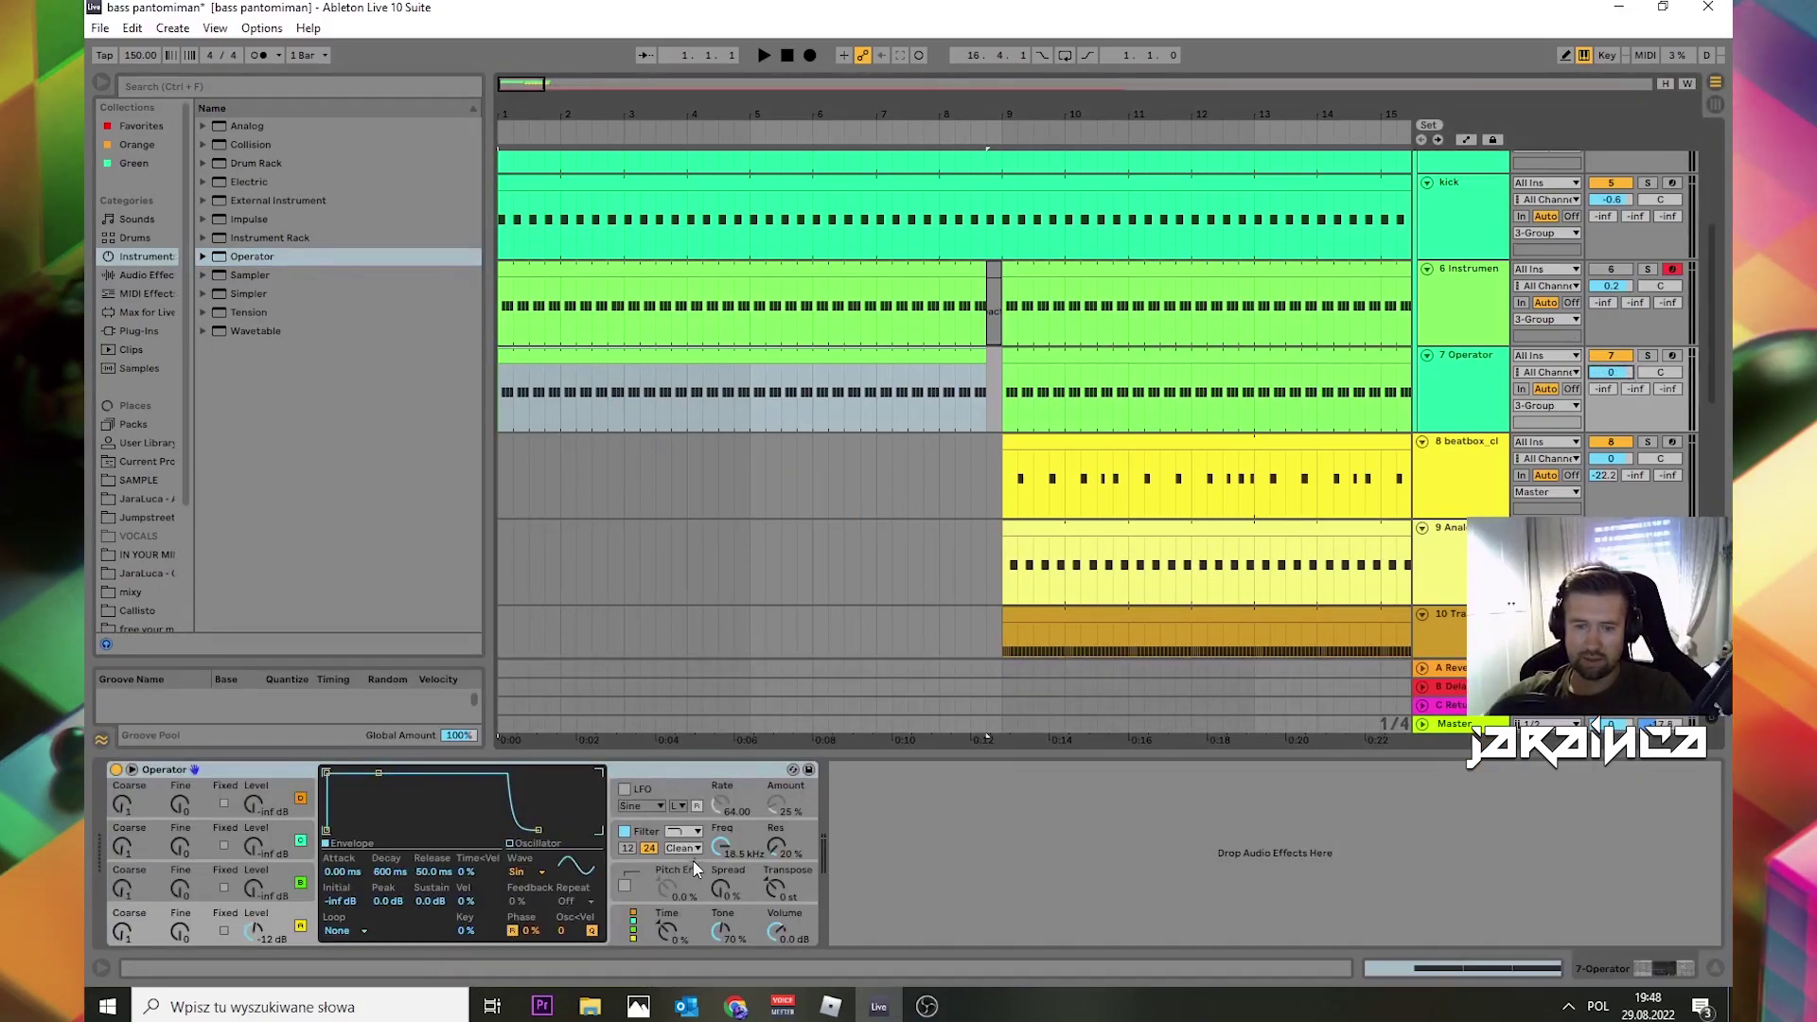
# Step: Set Operator's filter frequency to 183 Hz and resonance to about 6.8%, and turn off oscillators B, C and D
pyautogui.moveTo(722, 848); pyautogui.dragTo(723, 966)
pyautogui.moveTo(777, 848); pyautogui.dragTo(777, 872)
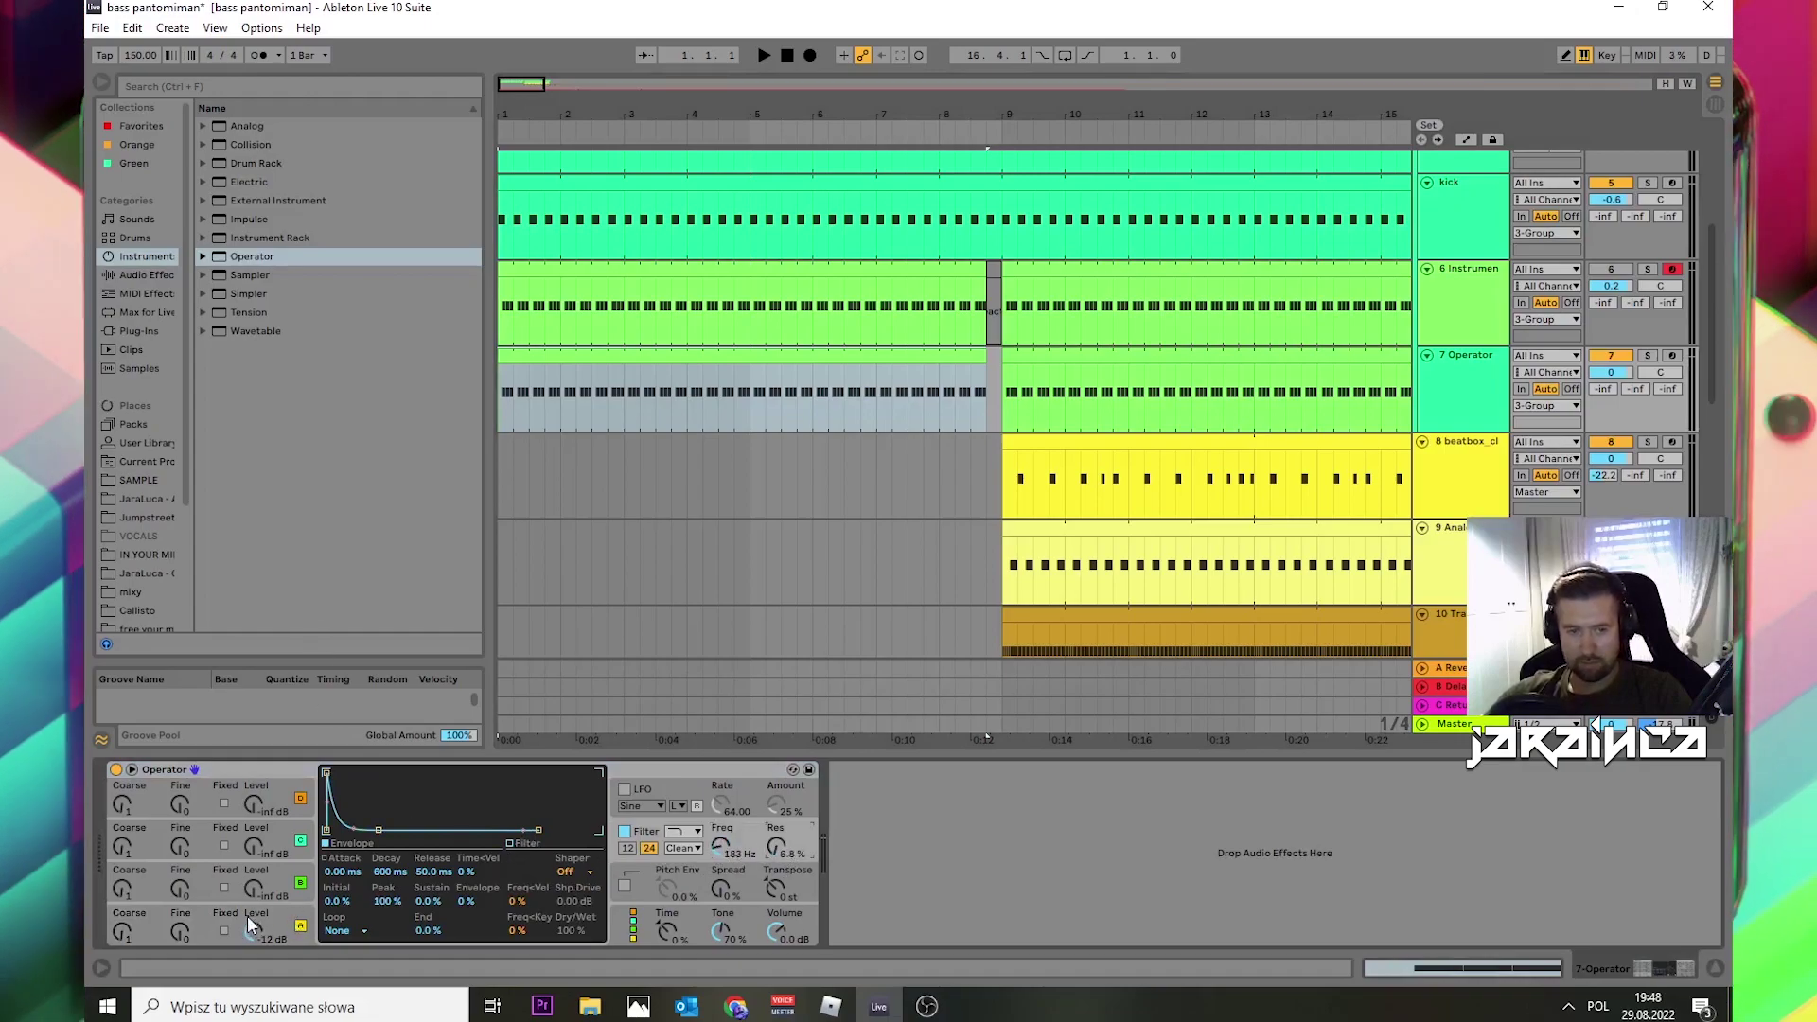
pyautogui.click(301, 800)
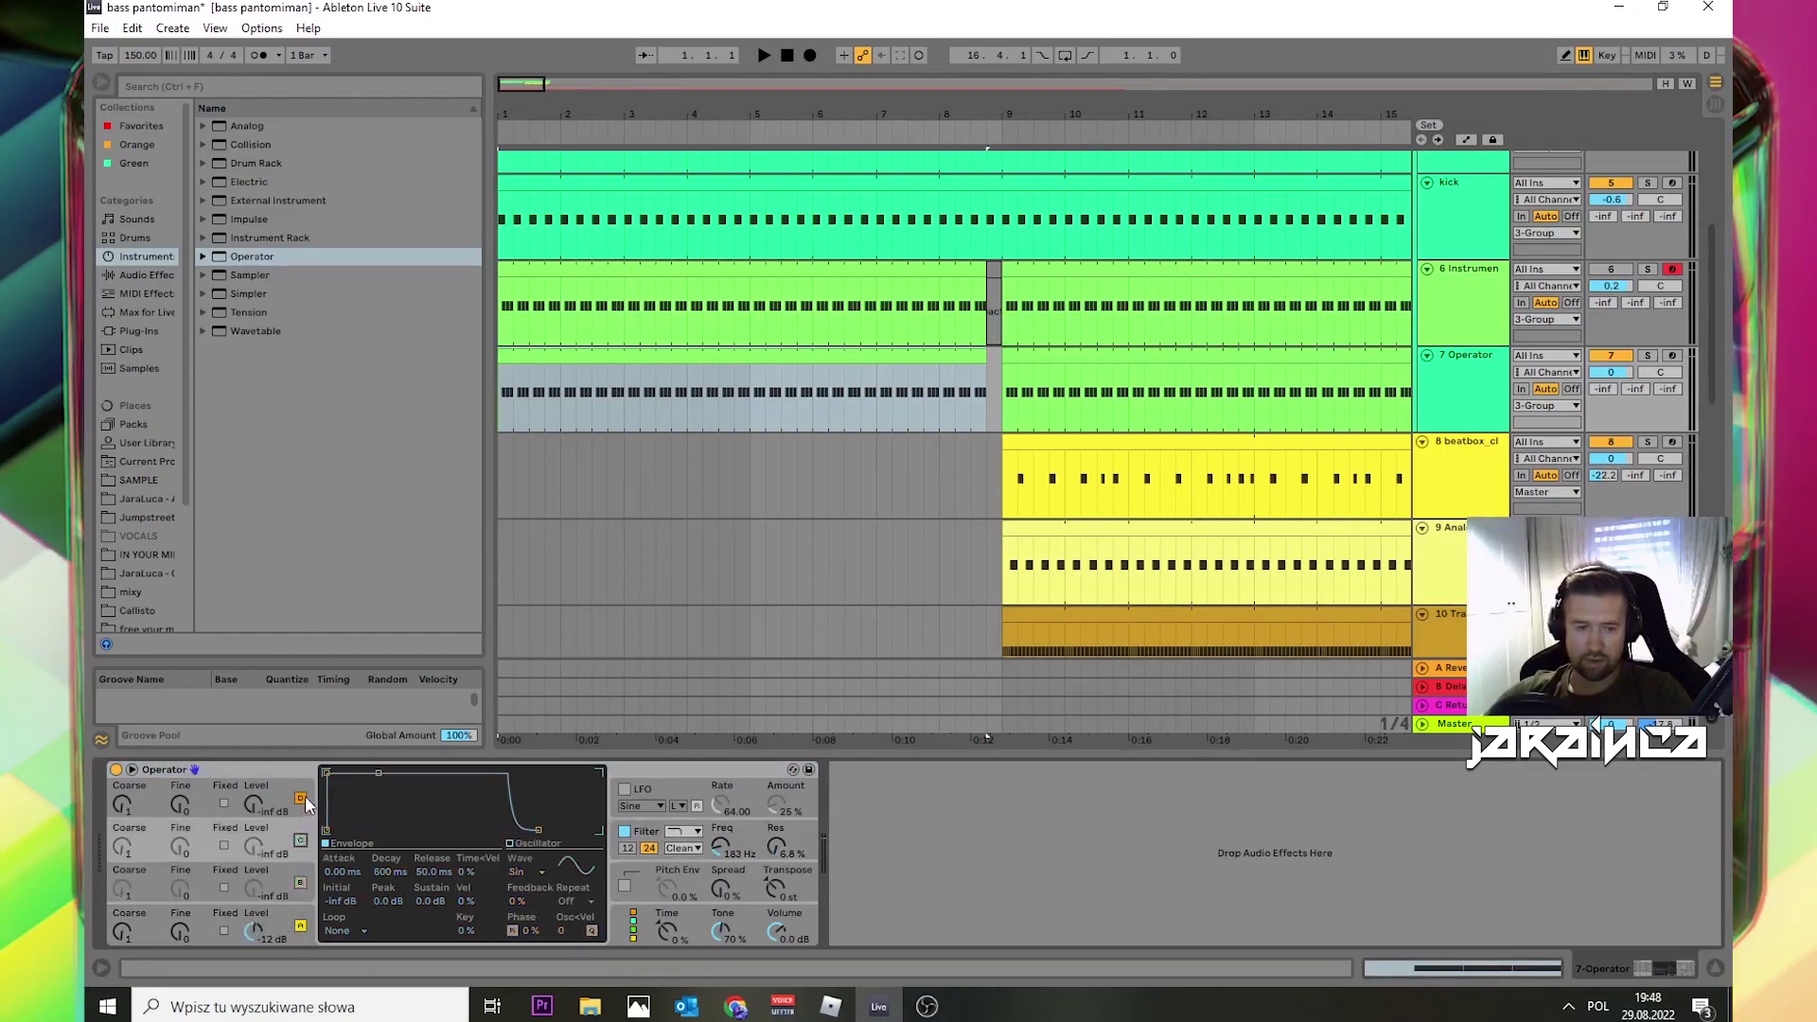
pyautogui.click(303, 800)
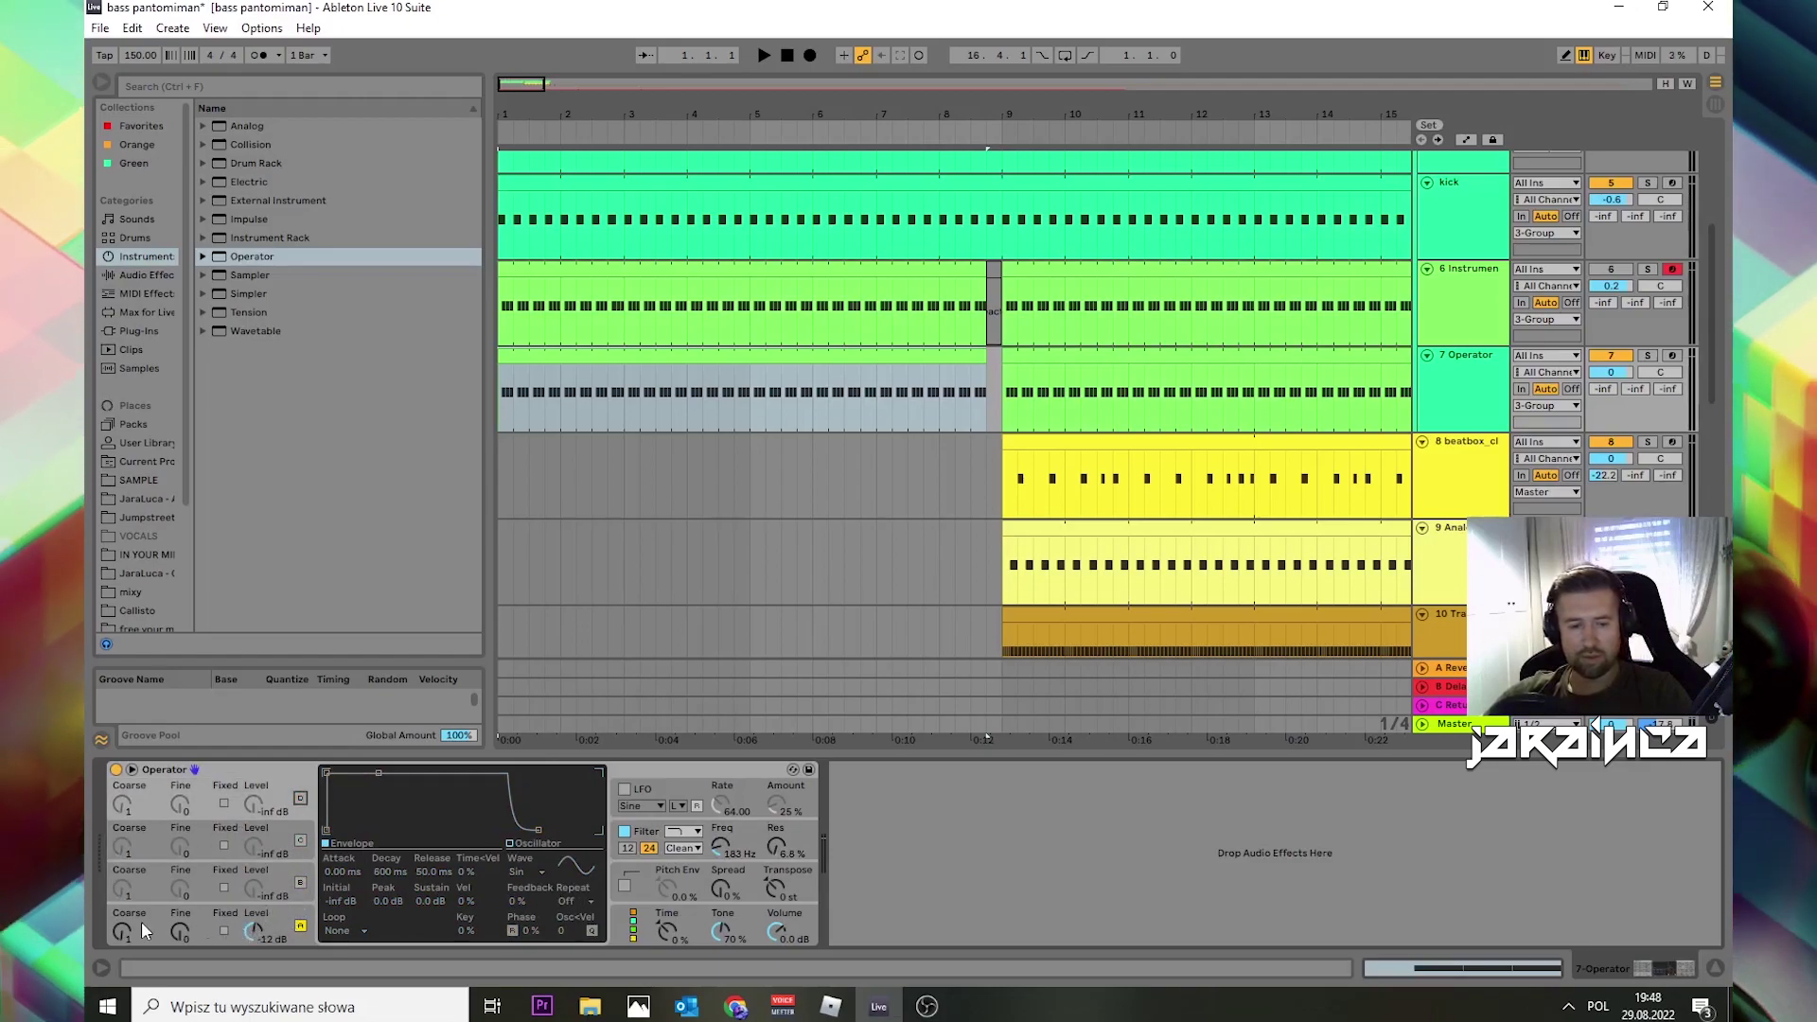
# Step: Set oscillator A's coarse tuning to 0.5 and its waveform to Saw D
pyautogui.moveTo(123, 930); pyautogui.dragTo(123, 938)
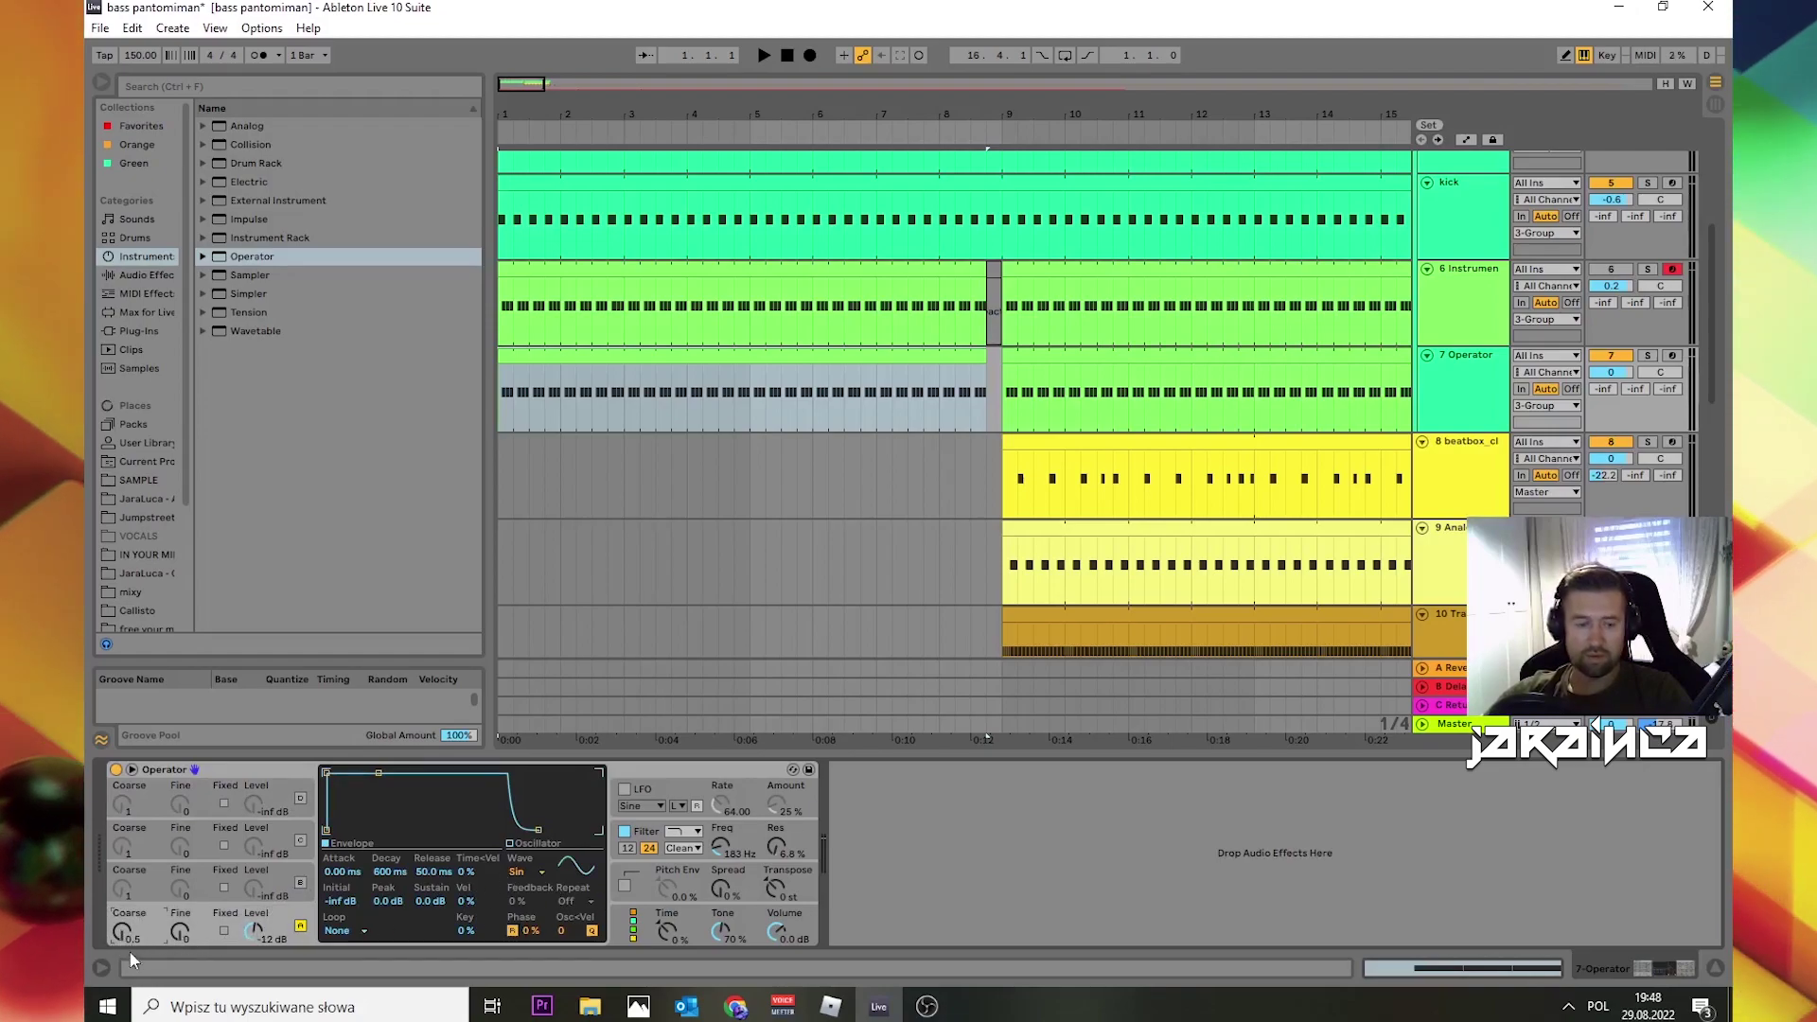
pyautogui.click(526, 872)
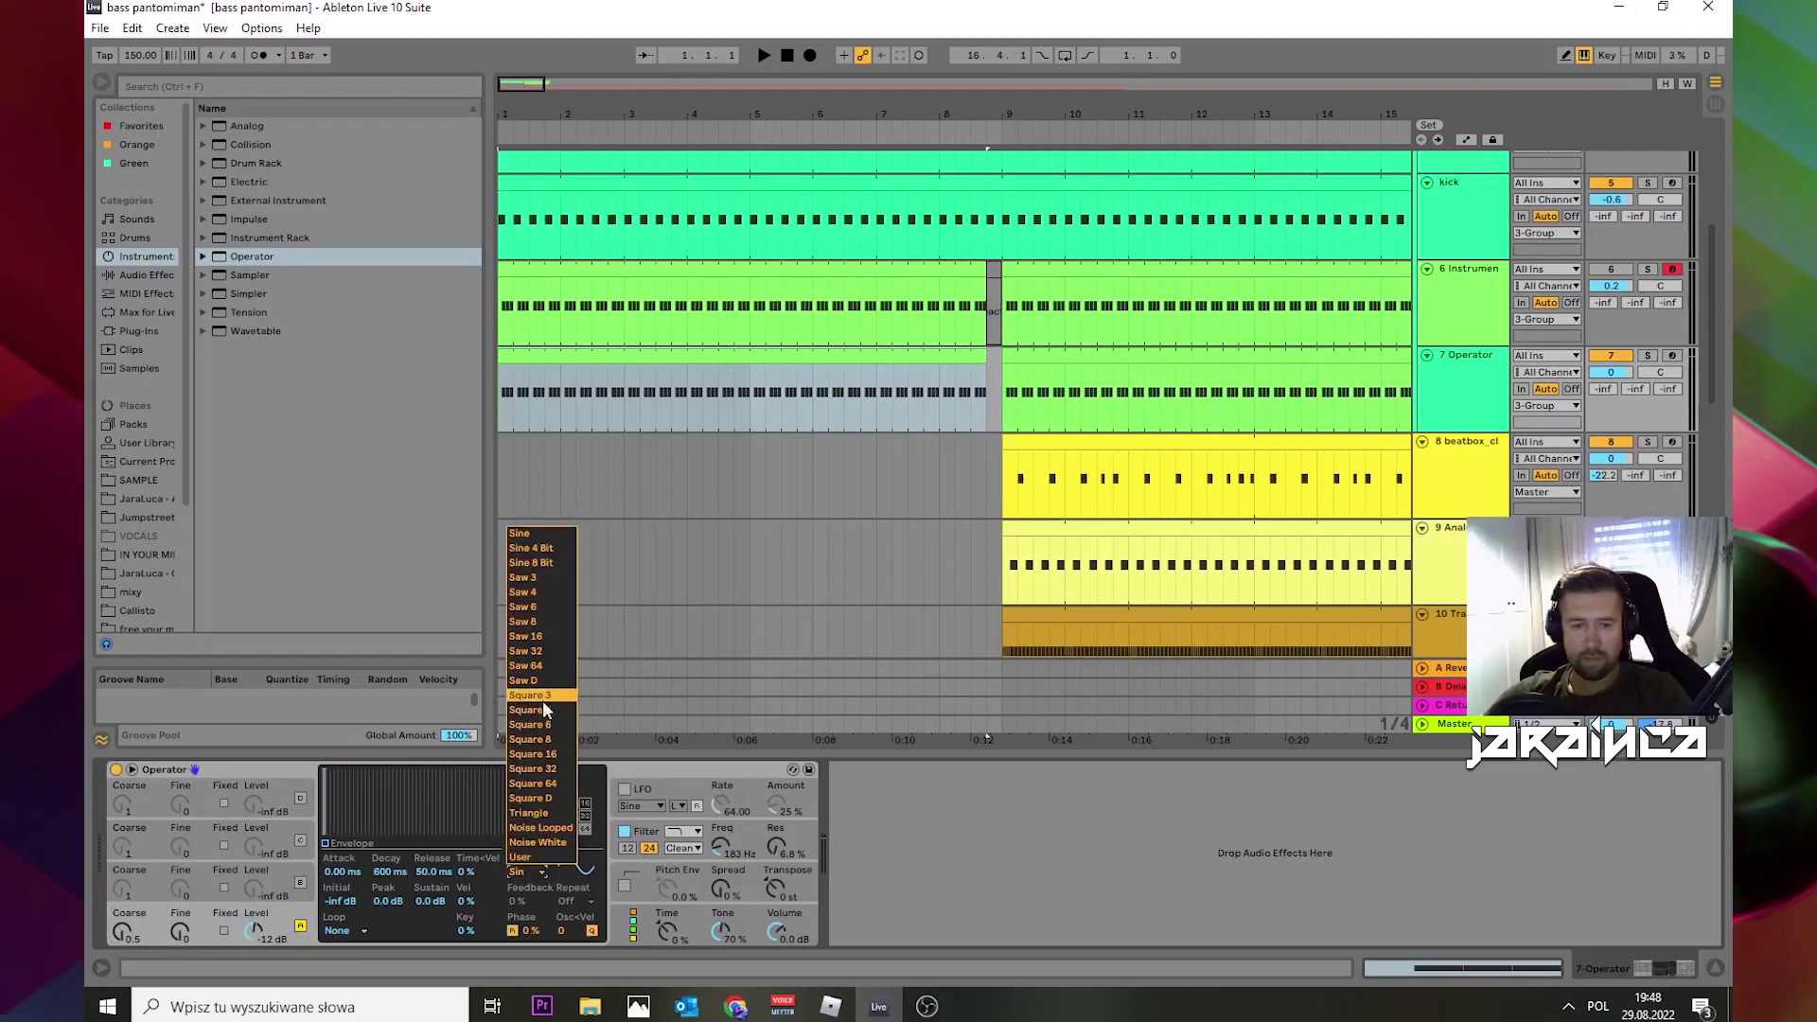
pyautogui.click(523, 681)
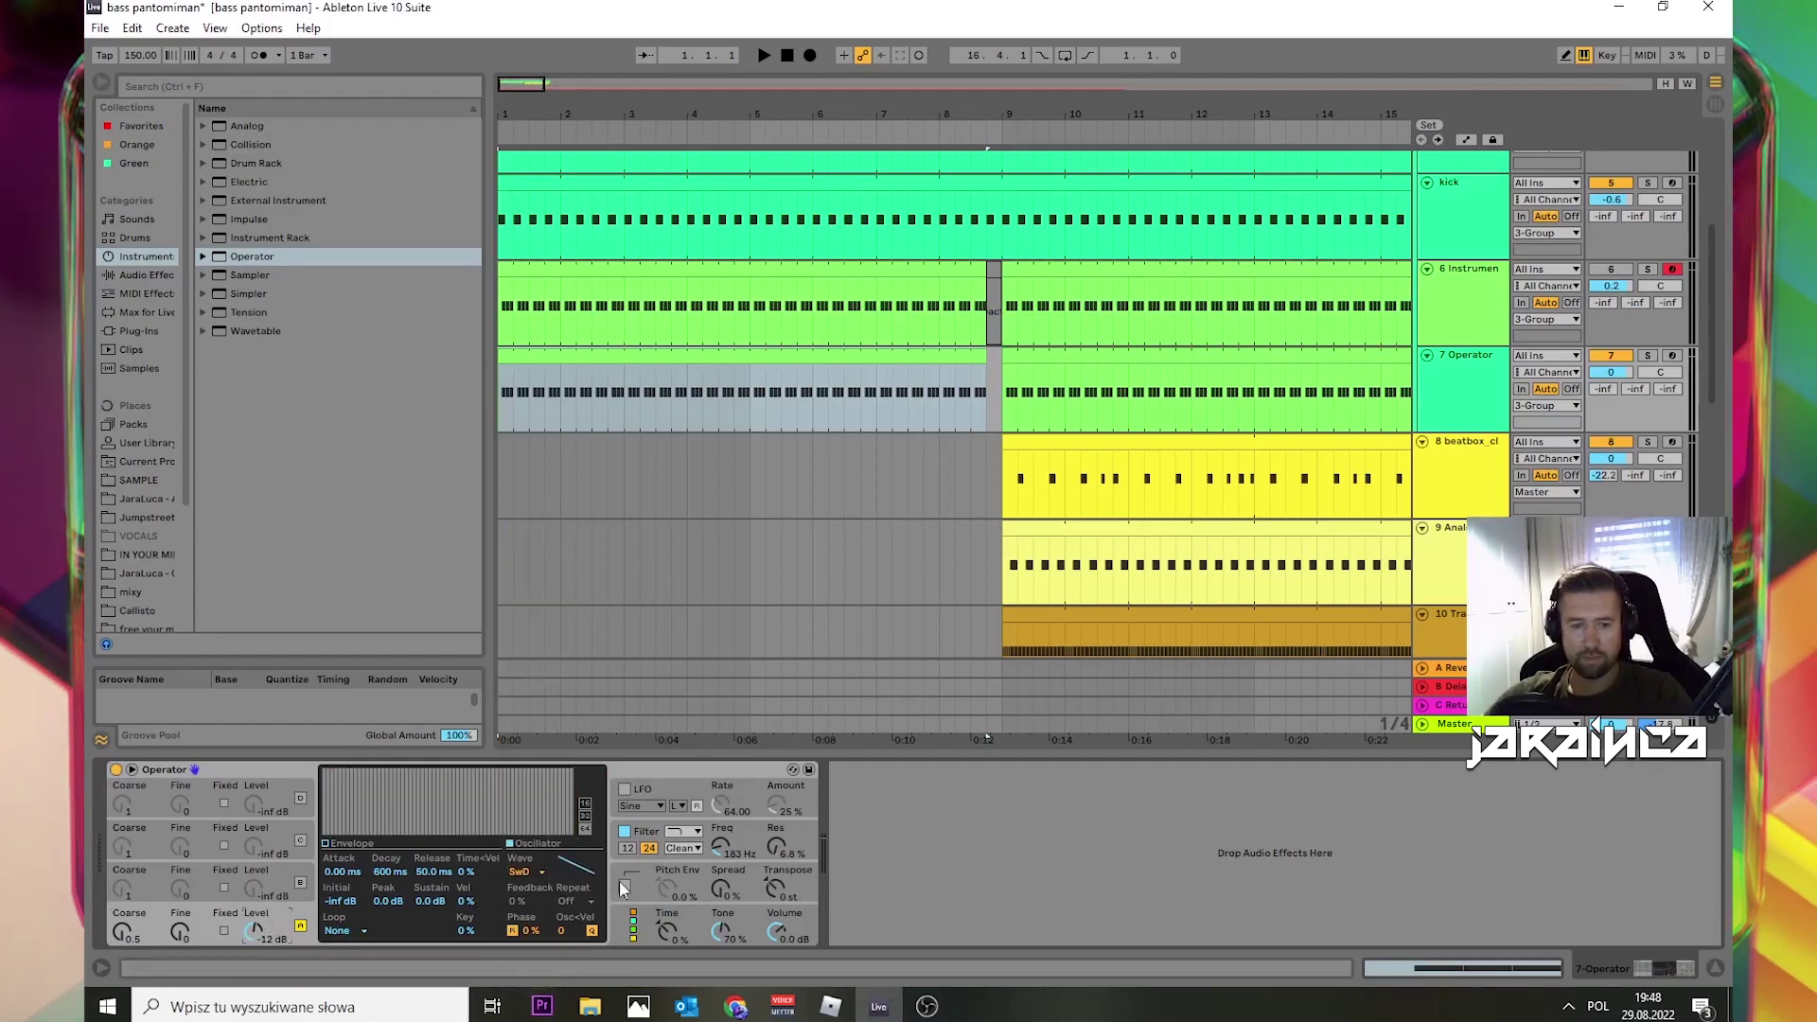
# Step: Solo the Operator track and loop the first bar of its bass clip
pyautogui.click(1647, 359)
pyautogui.click(532, 390)
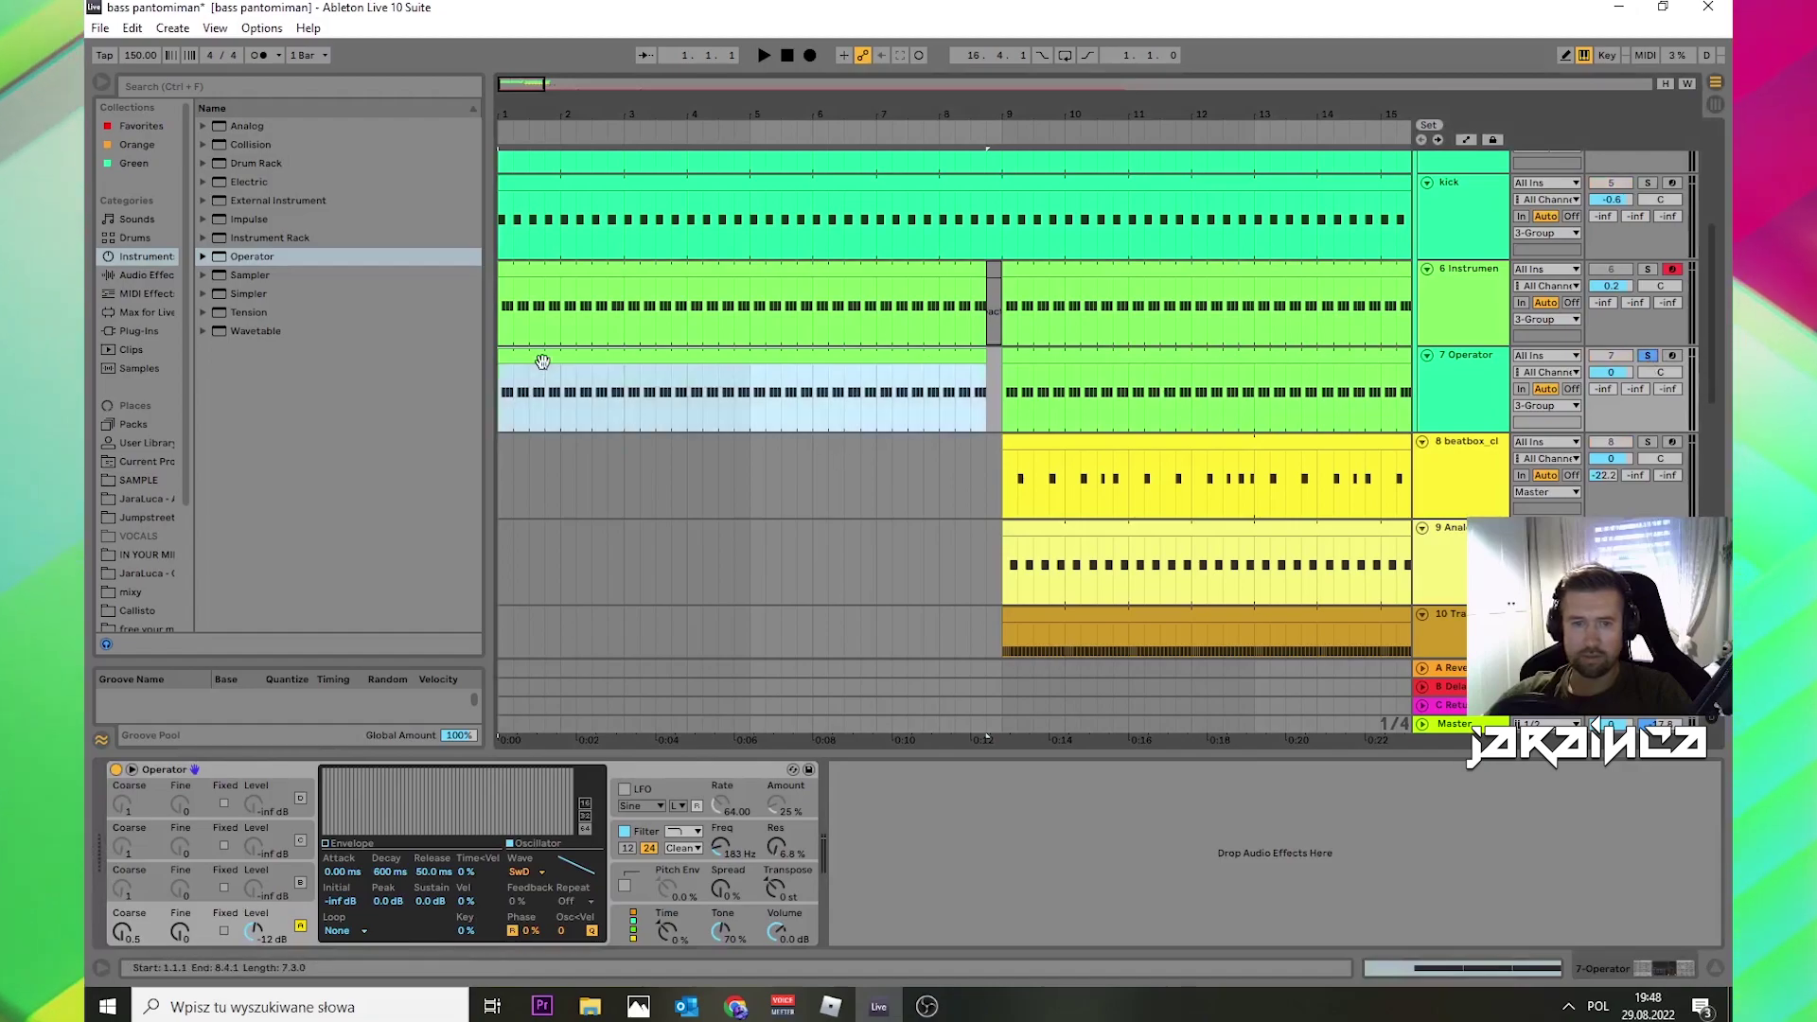
pyautogui.moveTo(555, 400); pyautogui.dragTo(502, 356)
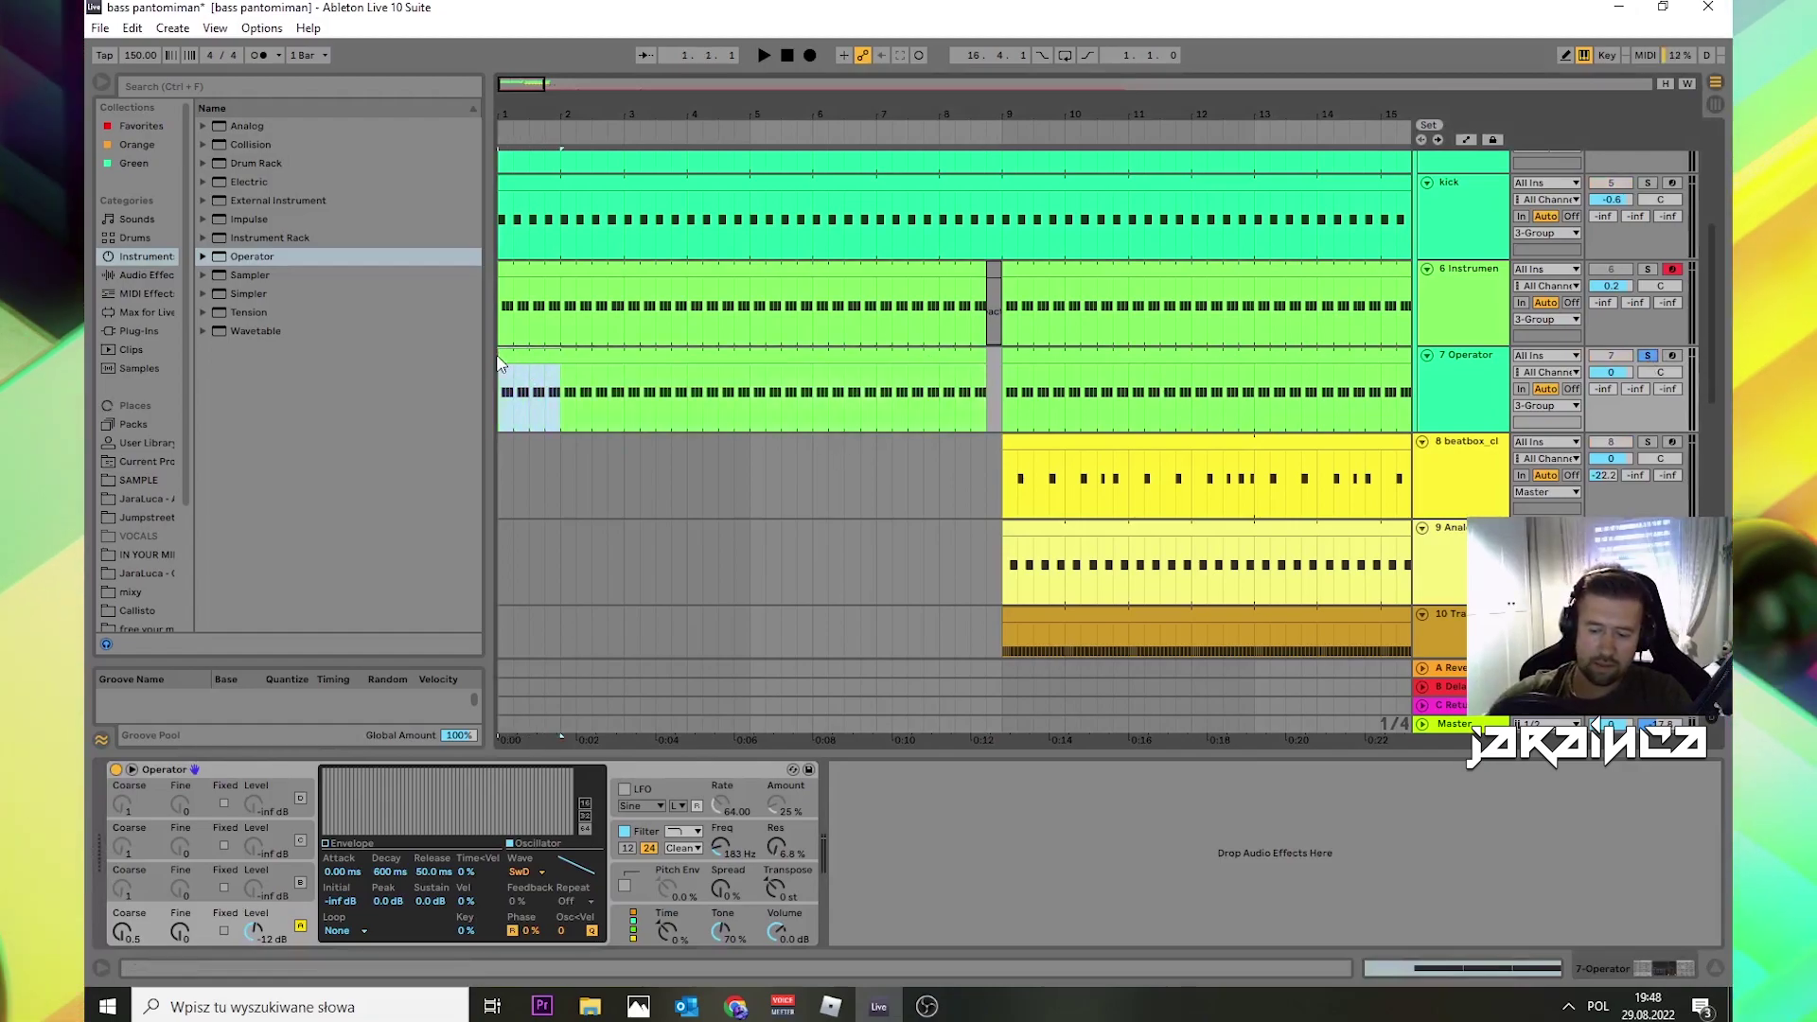
pyautogui.hotkey('ctrl', 'l')
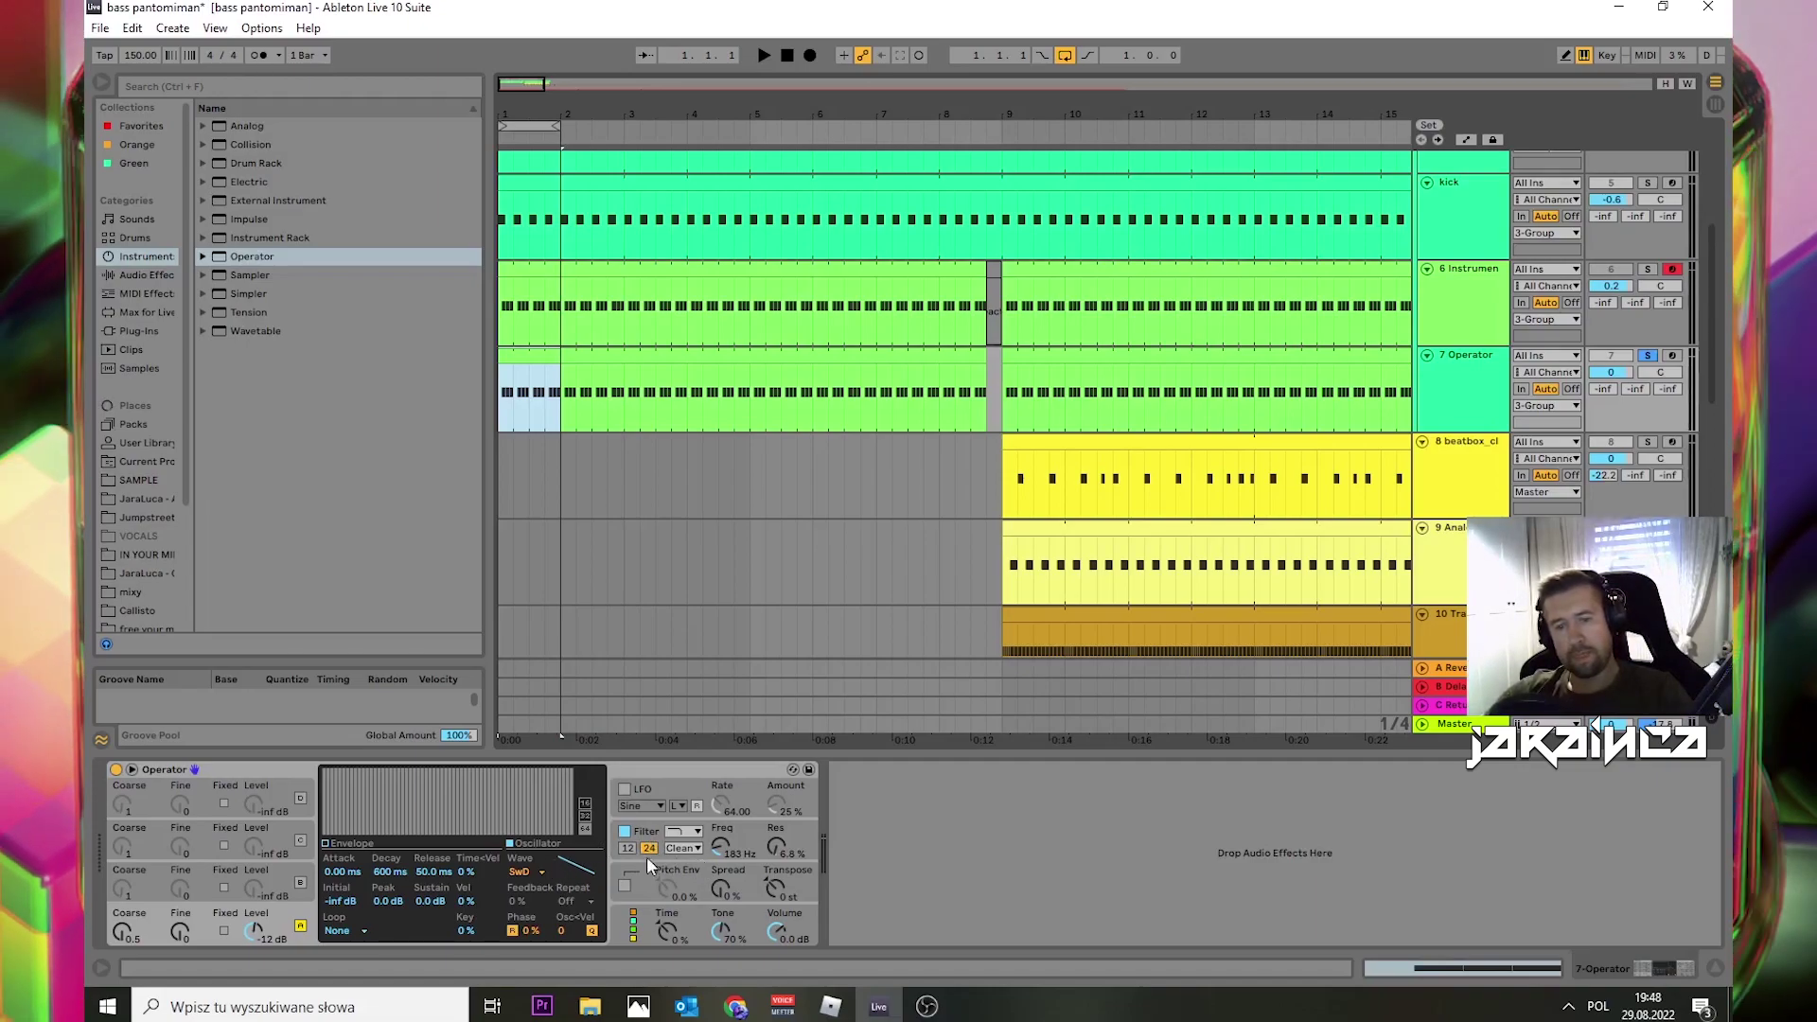
# Step: Set Operator's filter frequency to 102 Hz, resonance to 3.9% and transpose to -12 st, auditioning the bass in between
pyautogui.moveTo(724, 852); pyautogui.dragTo(725, 838)
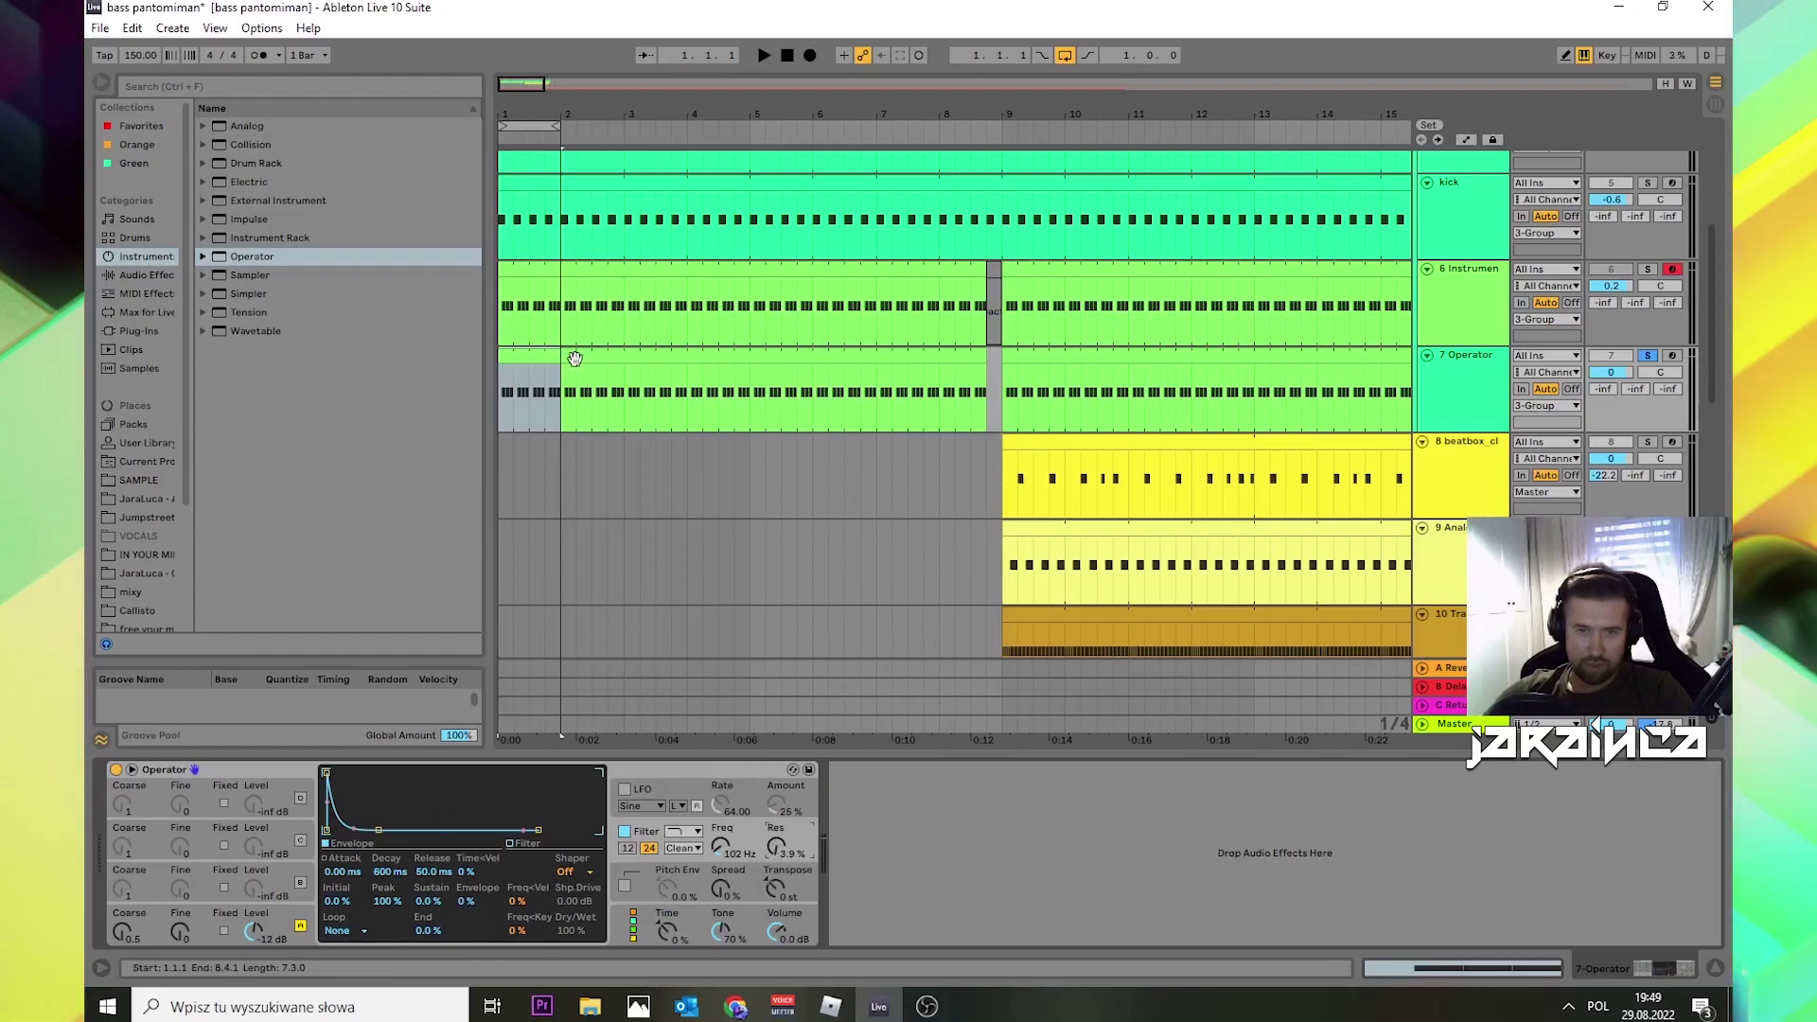
pyautogui.click(536, 355)
pyautogui.press('space')
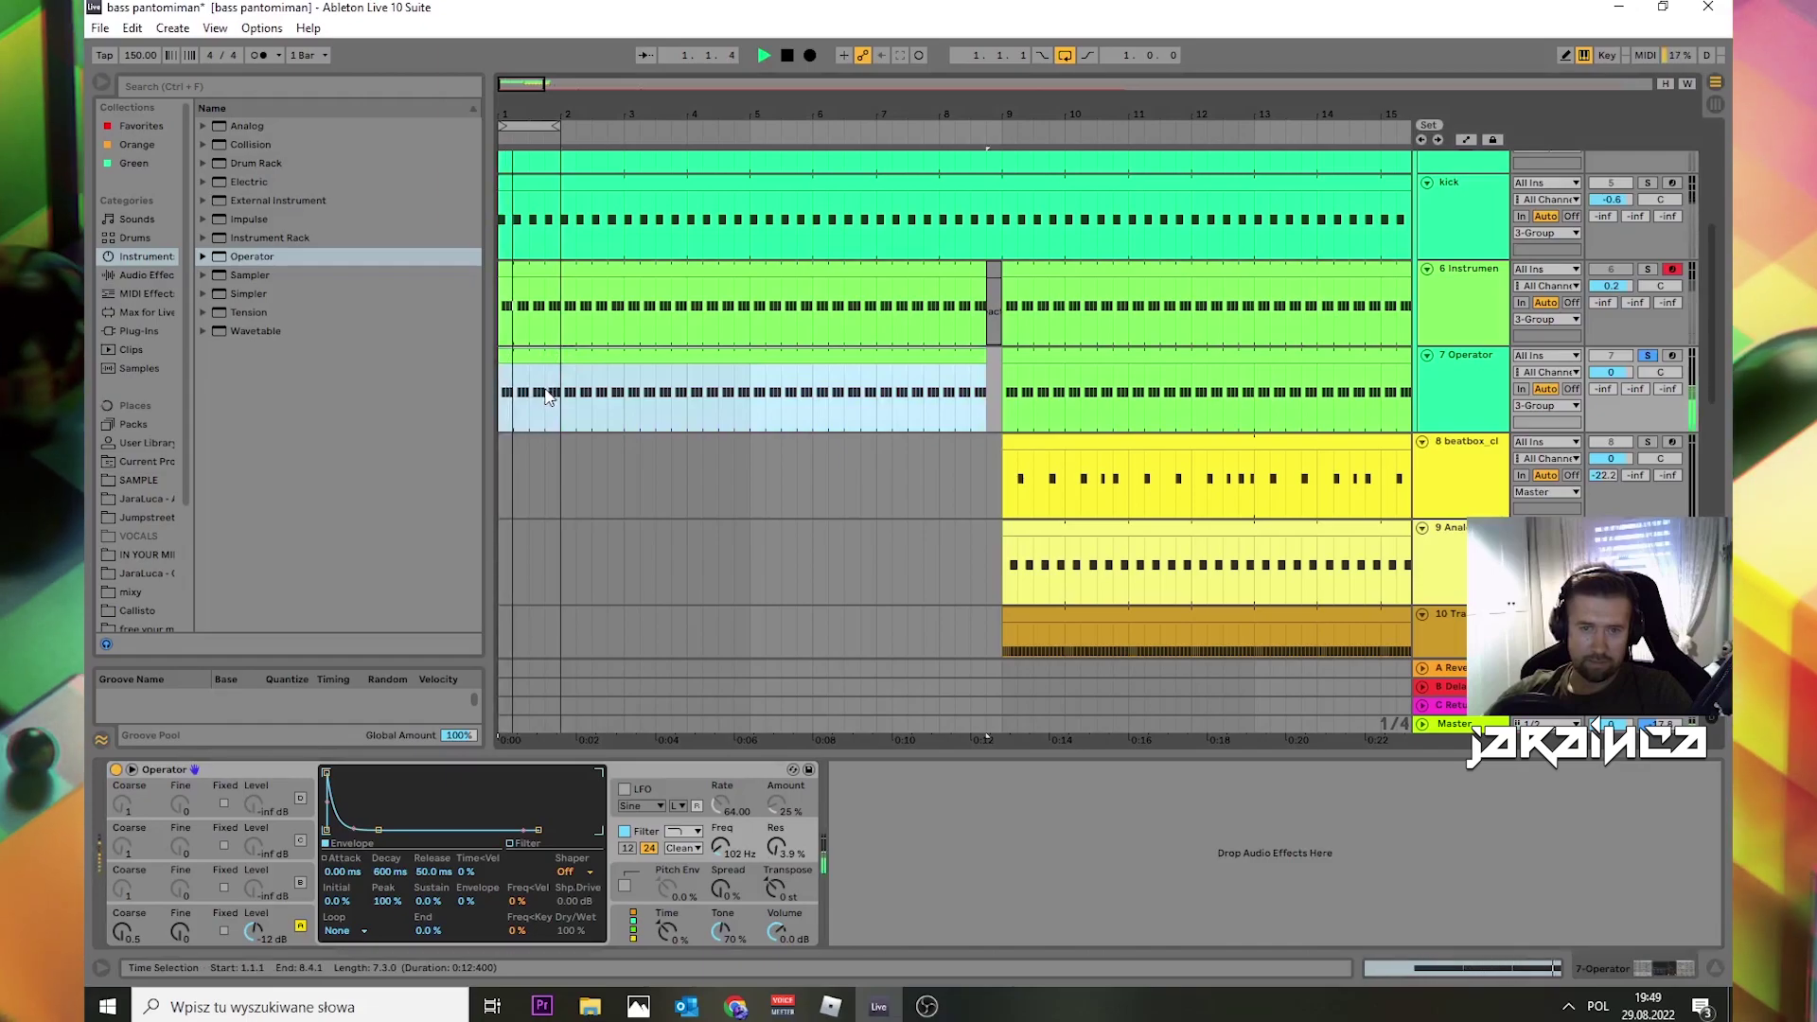
pyautogui.press('space')
pyautogui.moveTo(776, 890); pyautogui.dragTo(775, 918)
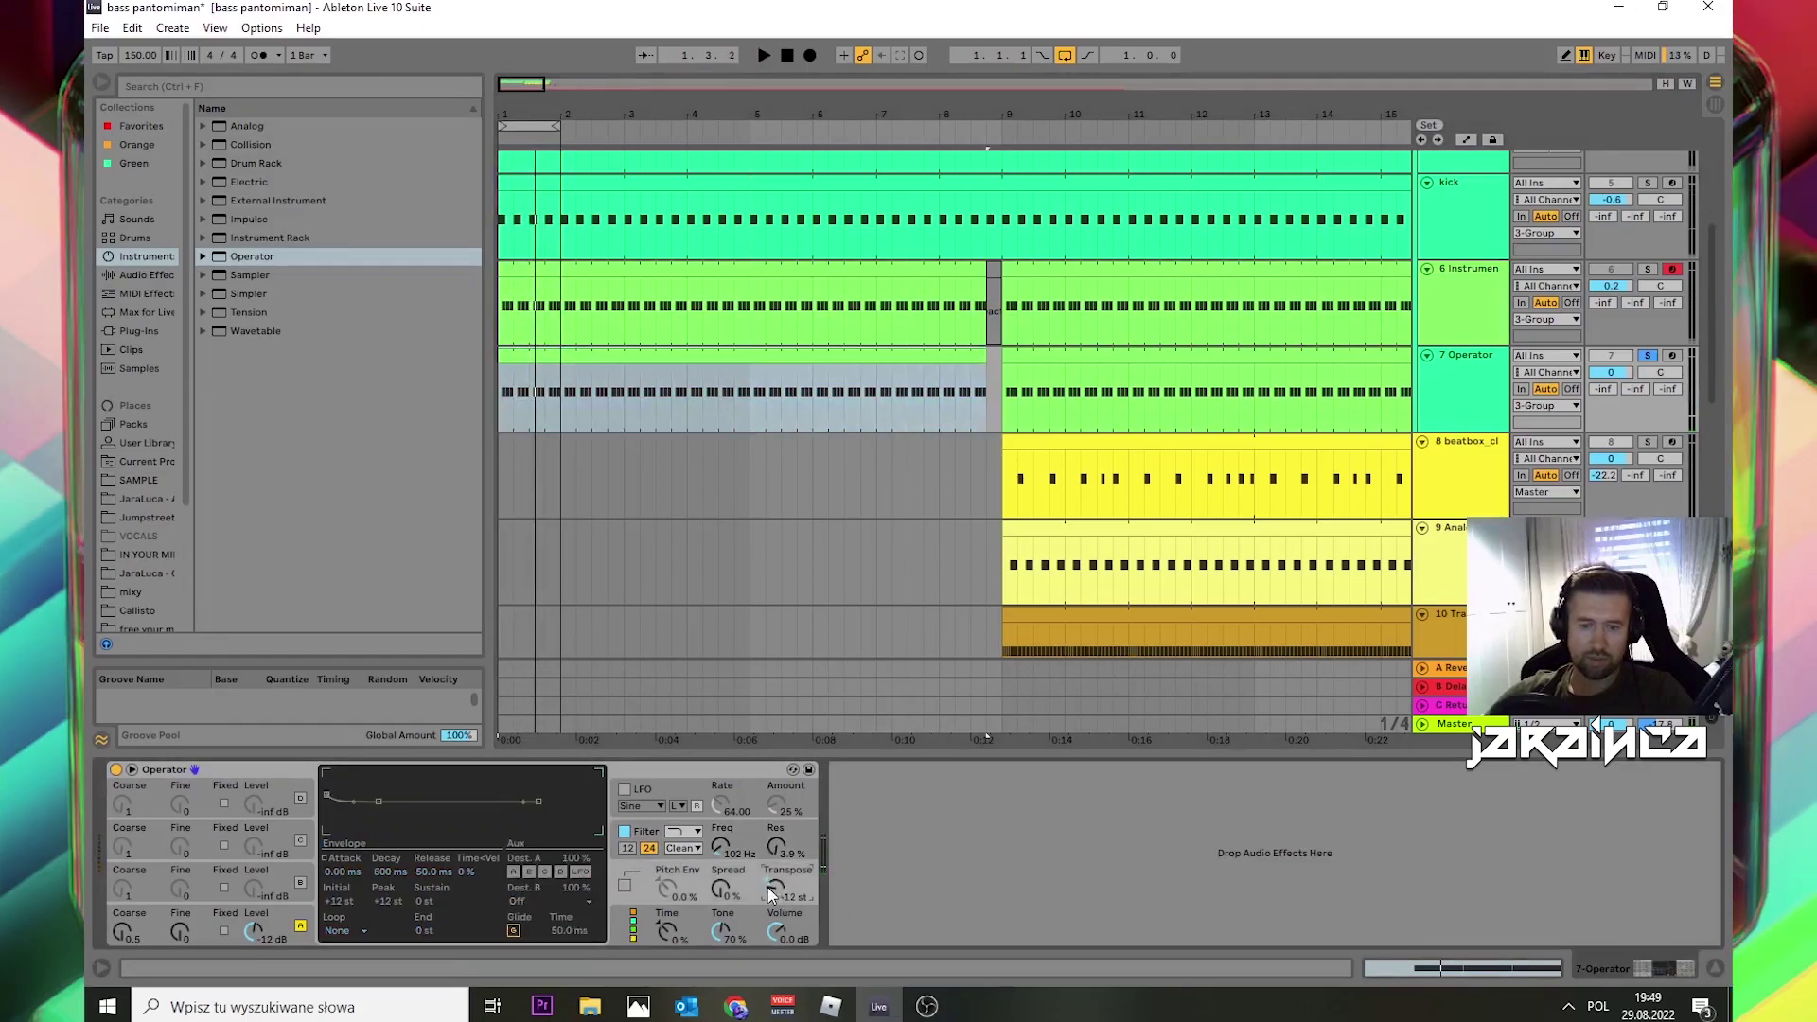
# Step: Try all notes of the Operator bass clip an octave lower, shift them back up and hide the note editor
pyautogui.doubleClick(669, 358)
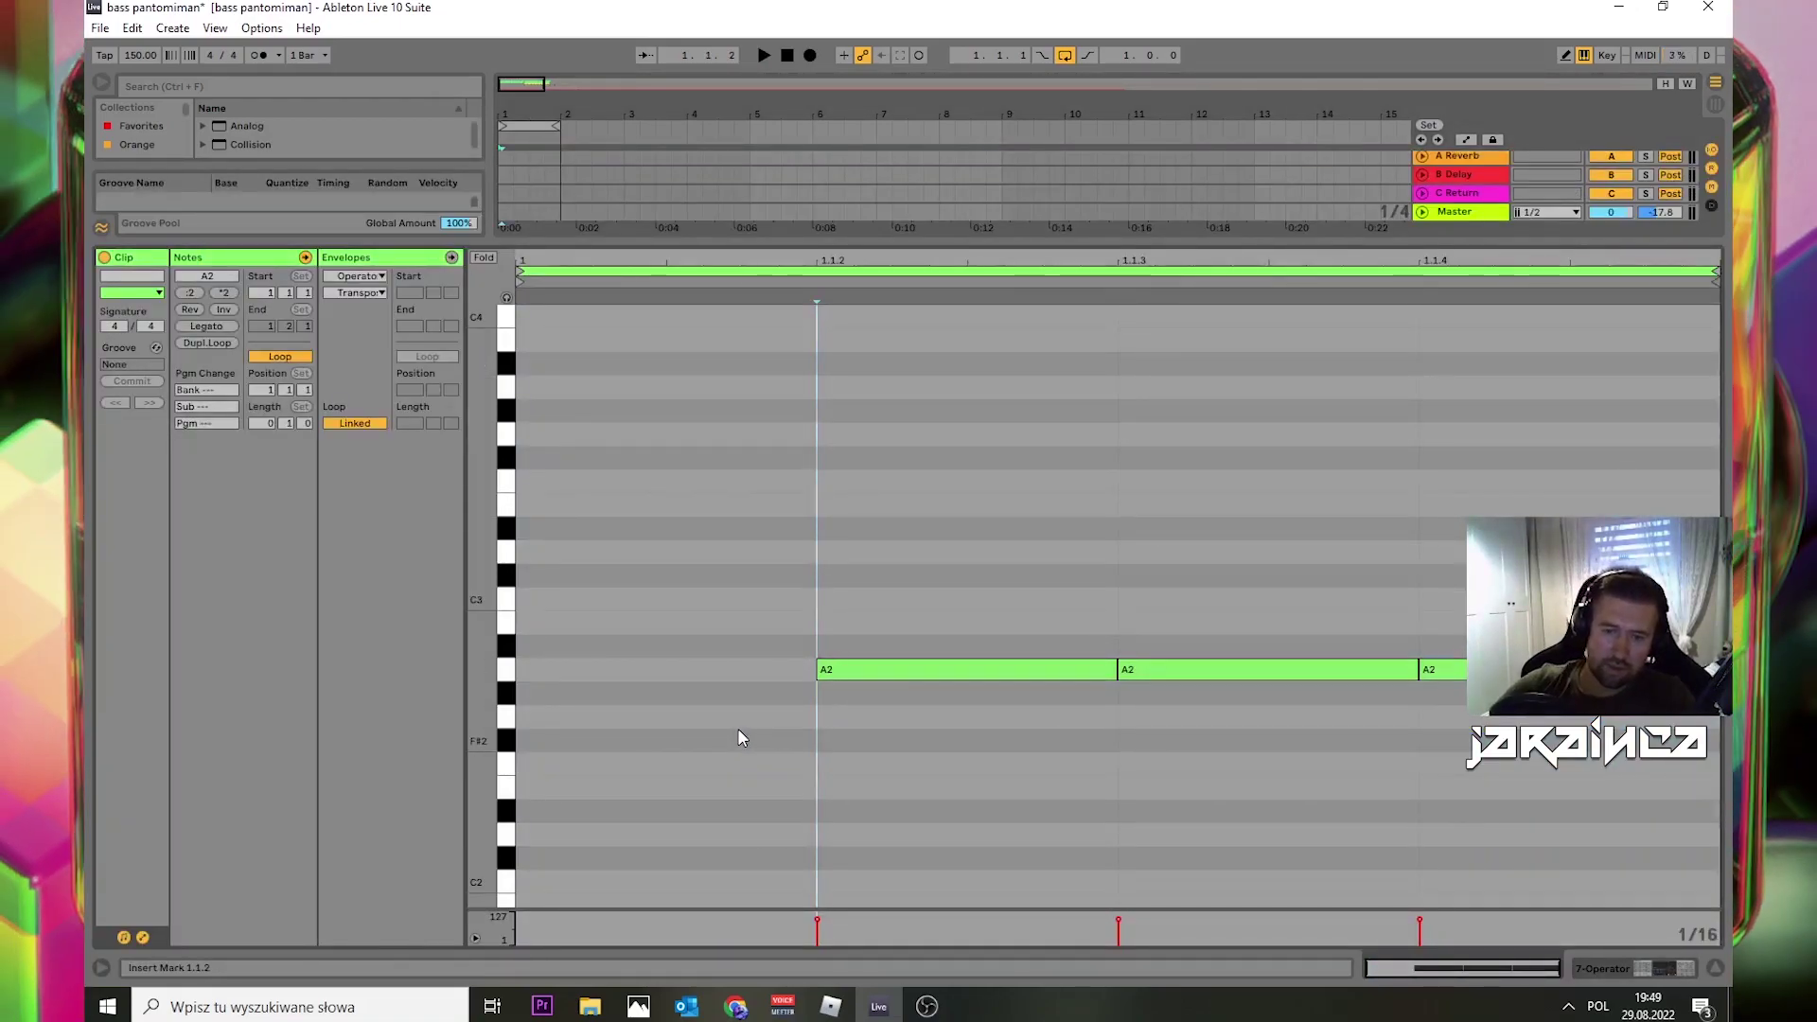
pyautogui.hotkey('ctrl', 'a')
pyautogui.hotkey('shift', 'Down')
pyautogui.hotkey('shift', 'Up')
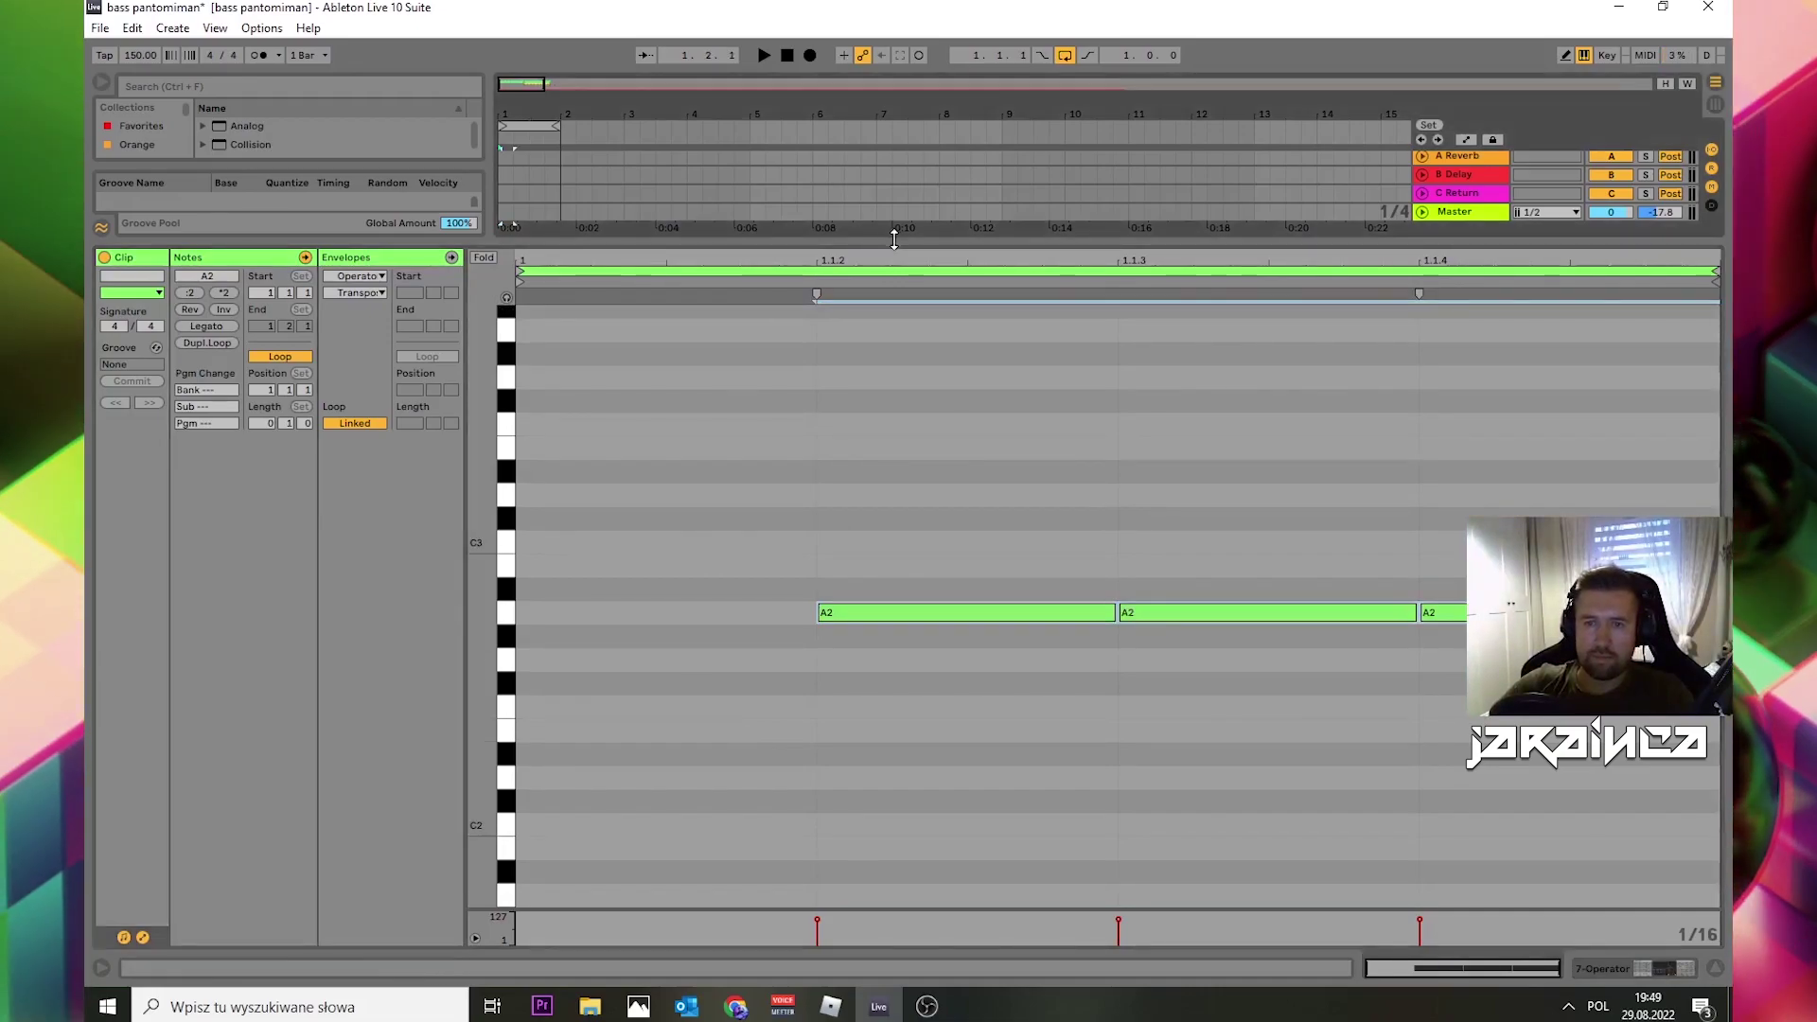
pyautogui.doubleClick(894, 239)
# Step: Set Operator's filter envelope amount to 50% and its decay to 470 ms, auditioning the loop between changes
pyautogui.press('space')
pyautogui.scroll(2, 1196, 303)
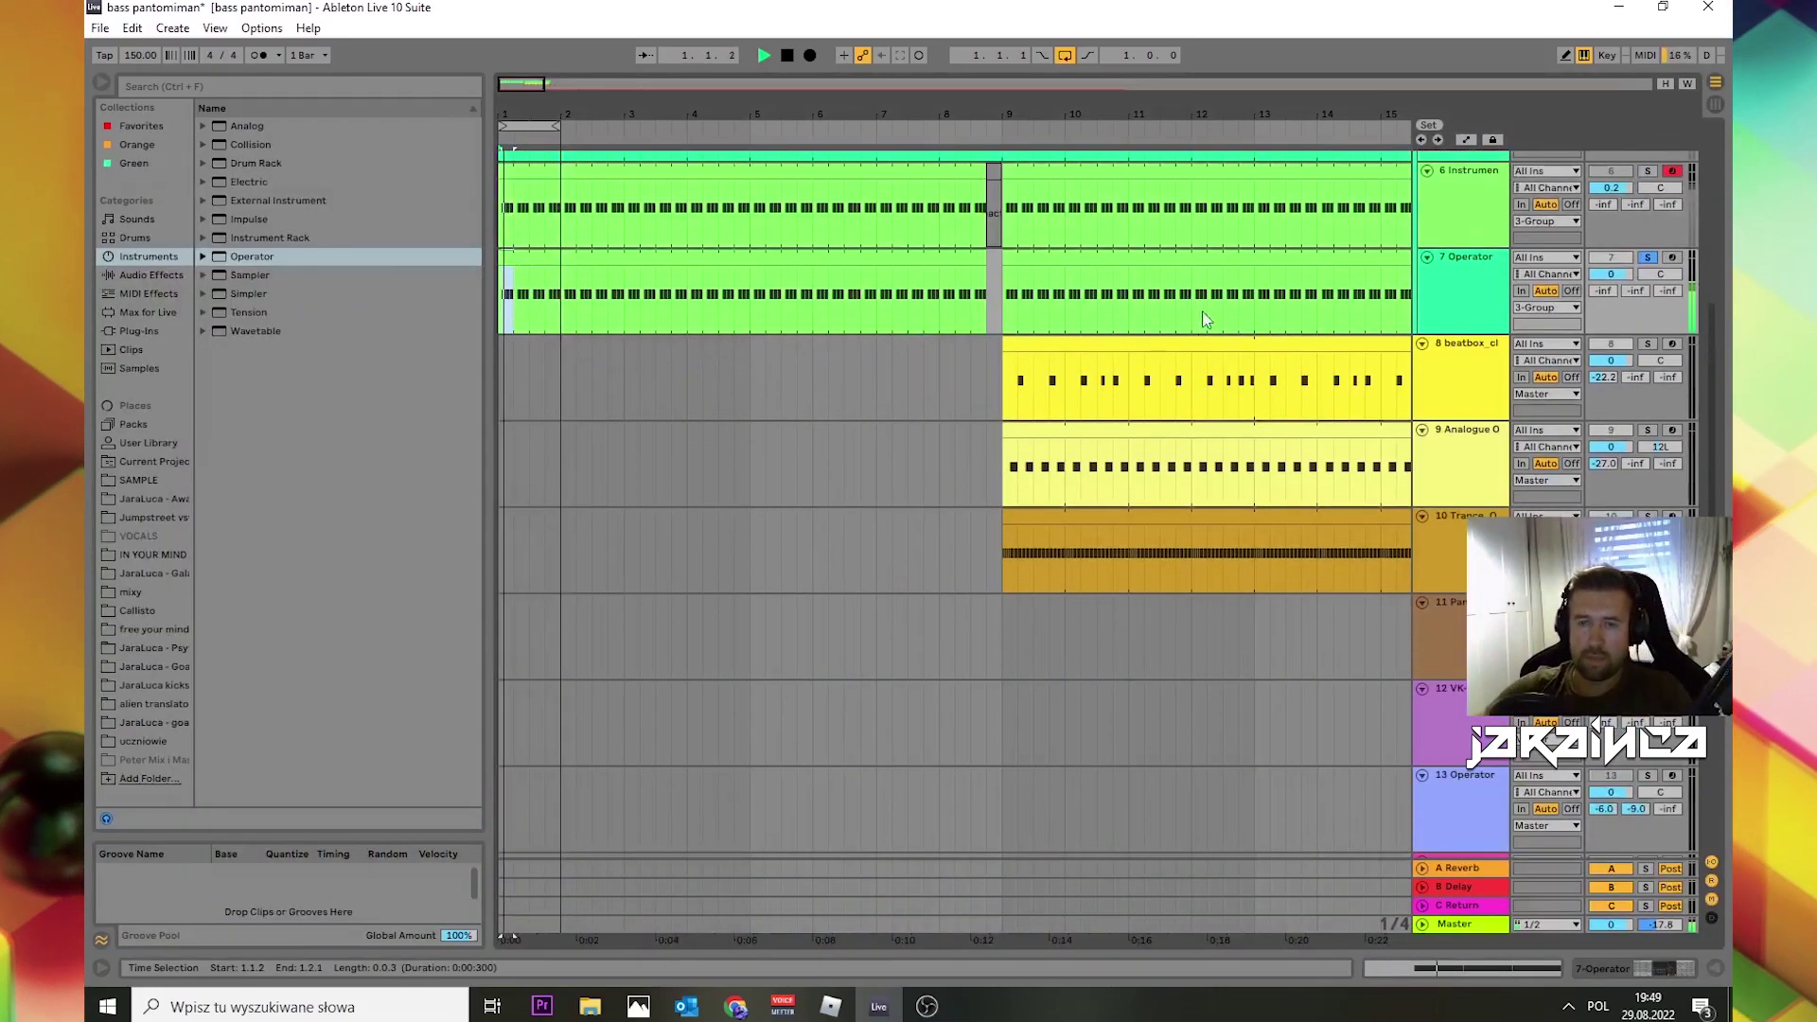
pyautogui.doubleClick(1433, 275)
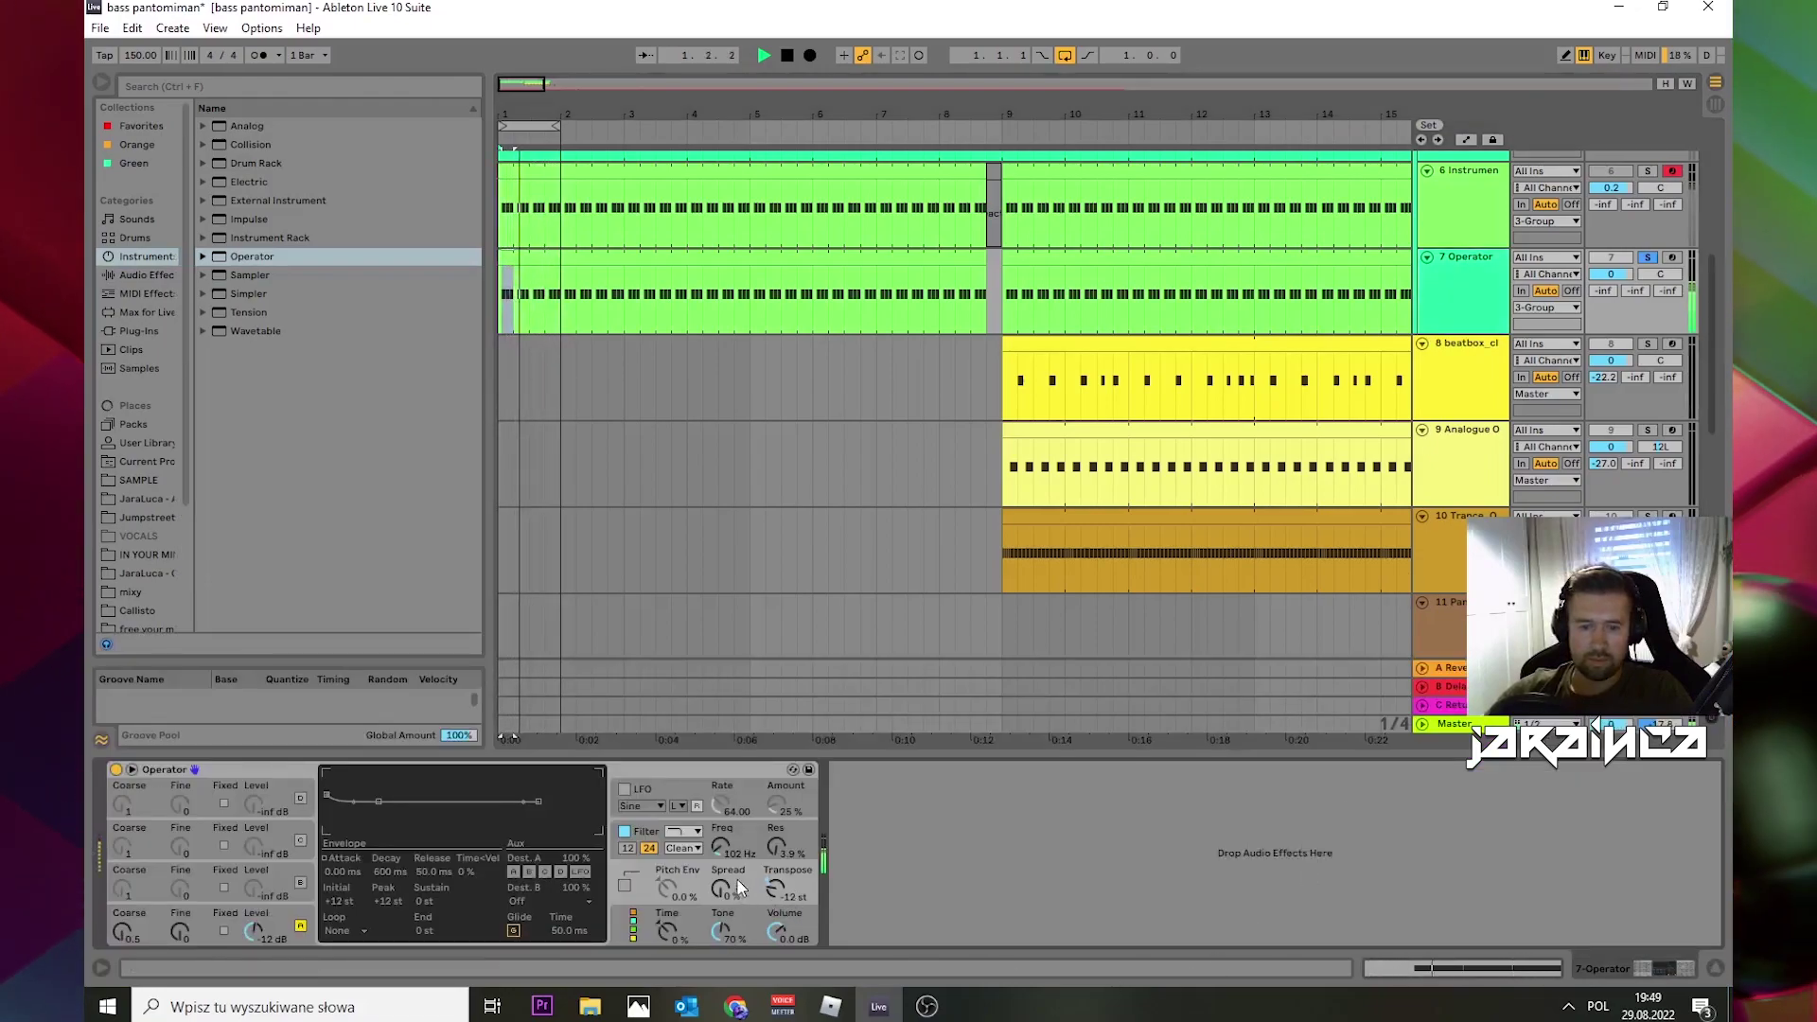
pyautogui.press('space')
pyautogui.click(655, 826)
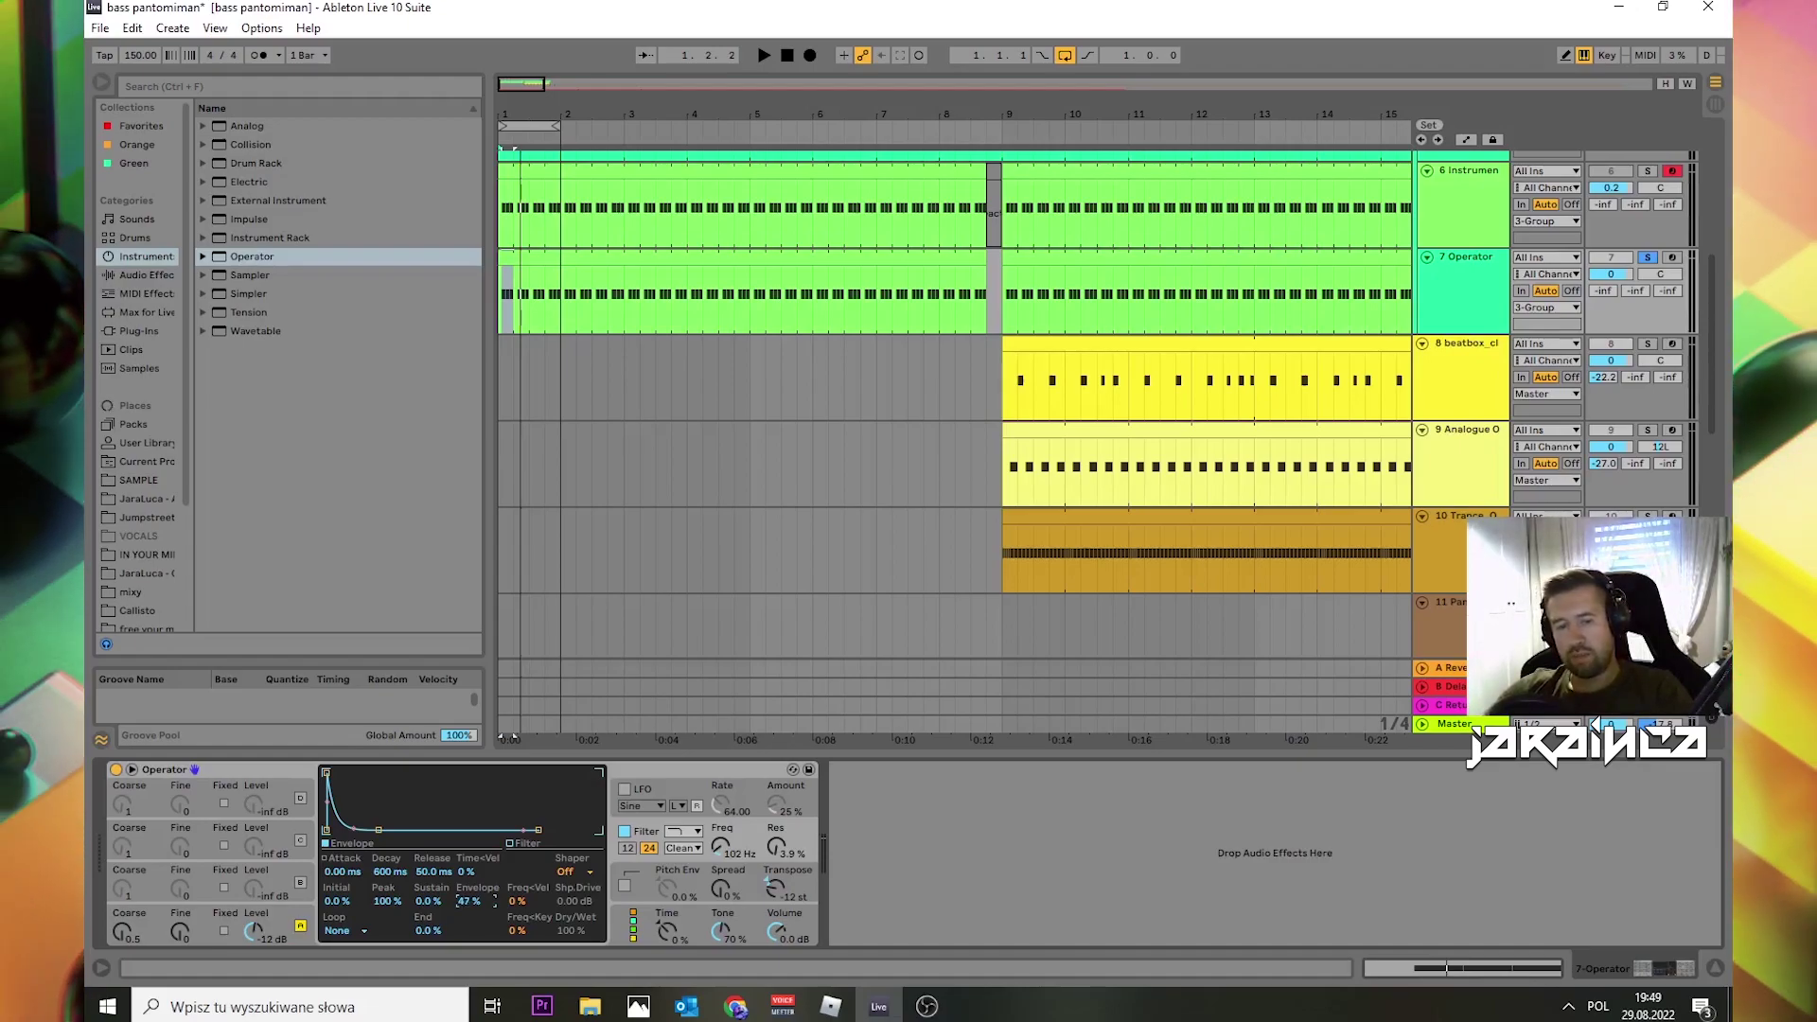
pyautogui.press('space')
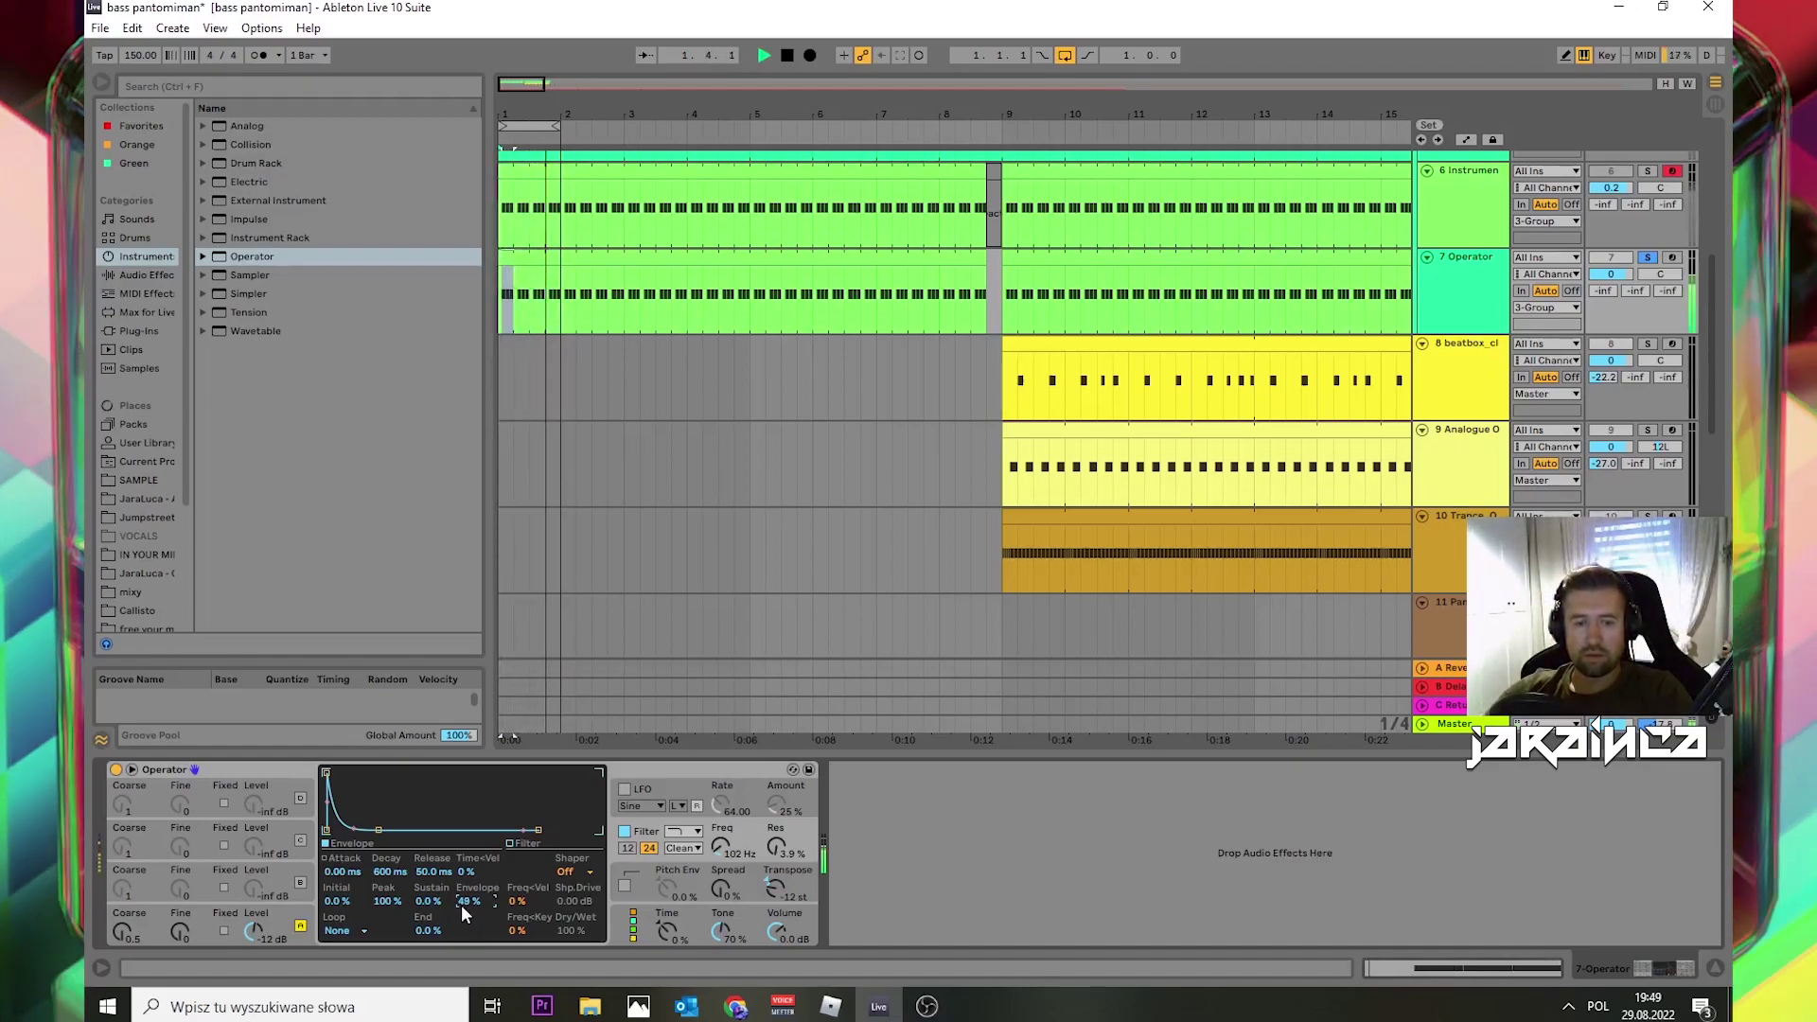
pyautogui.moveTo(472, 906); pyautogui.dragTo(473, 905)
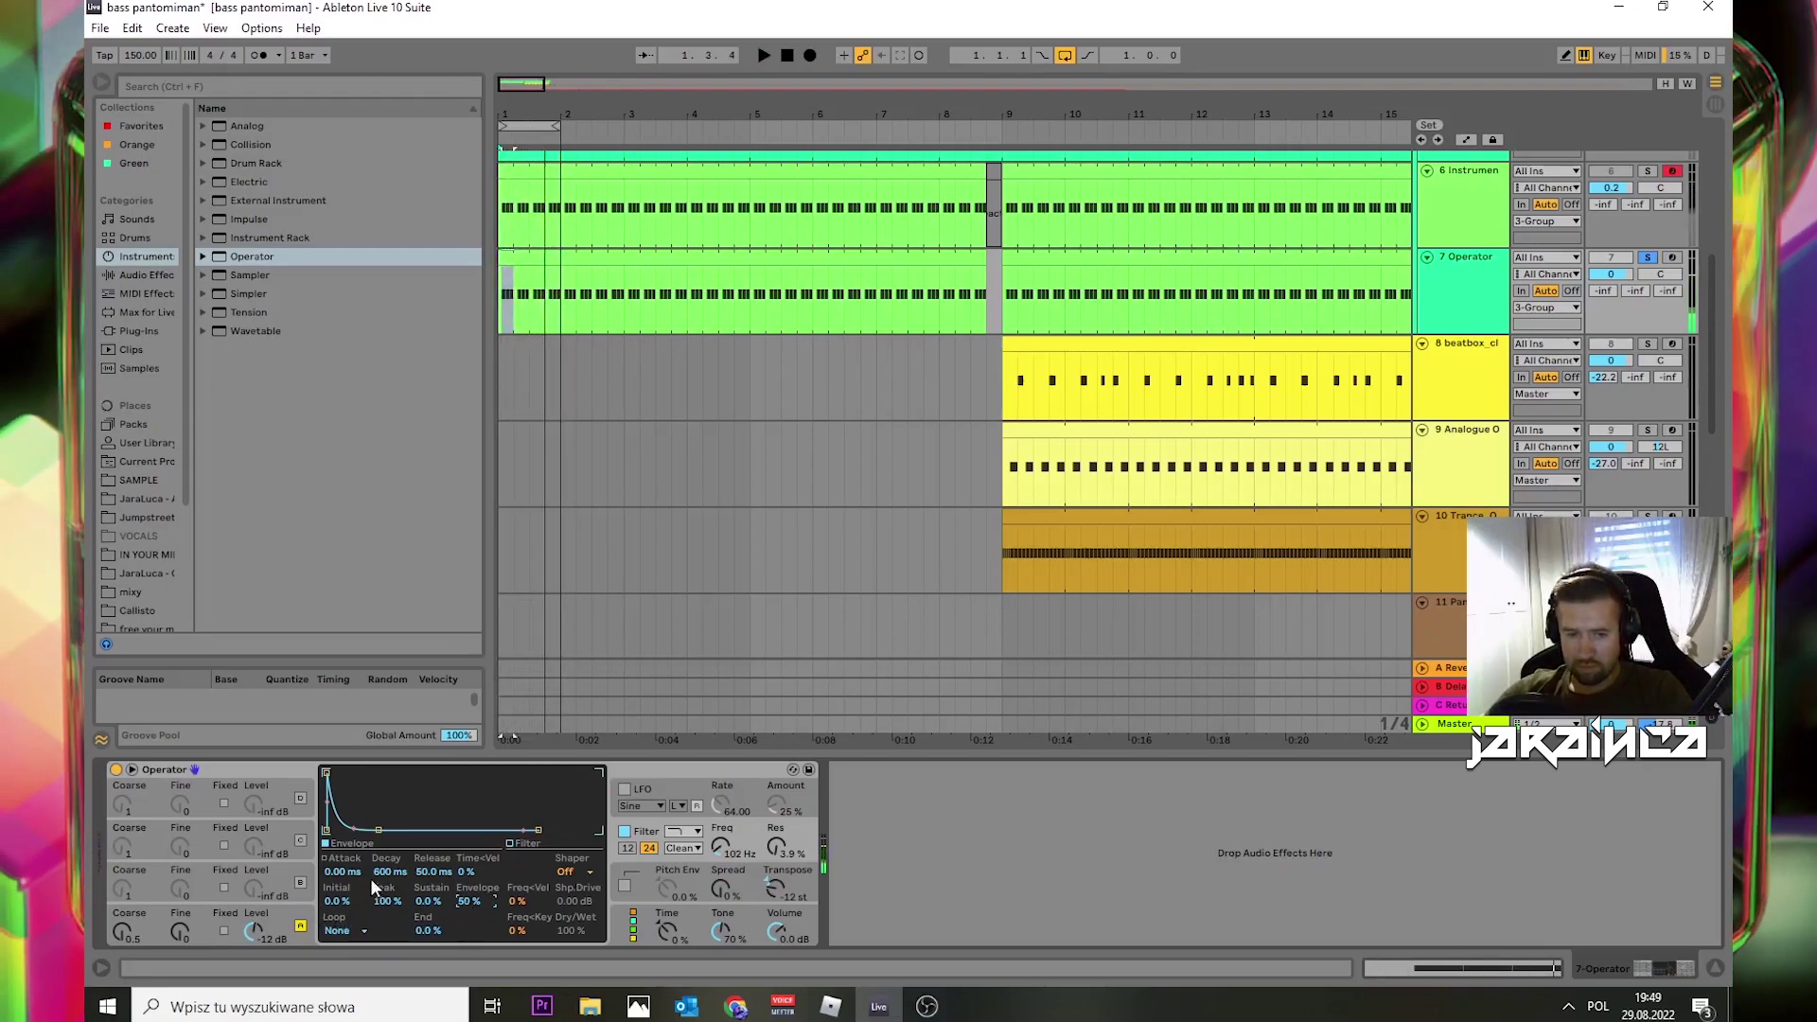
pyautogui.click(644, 830)
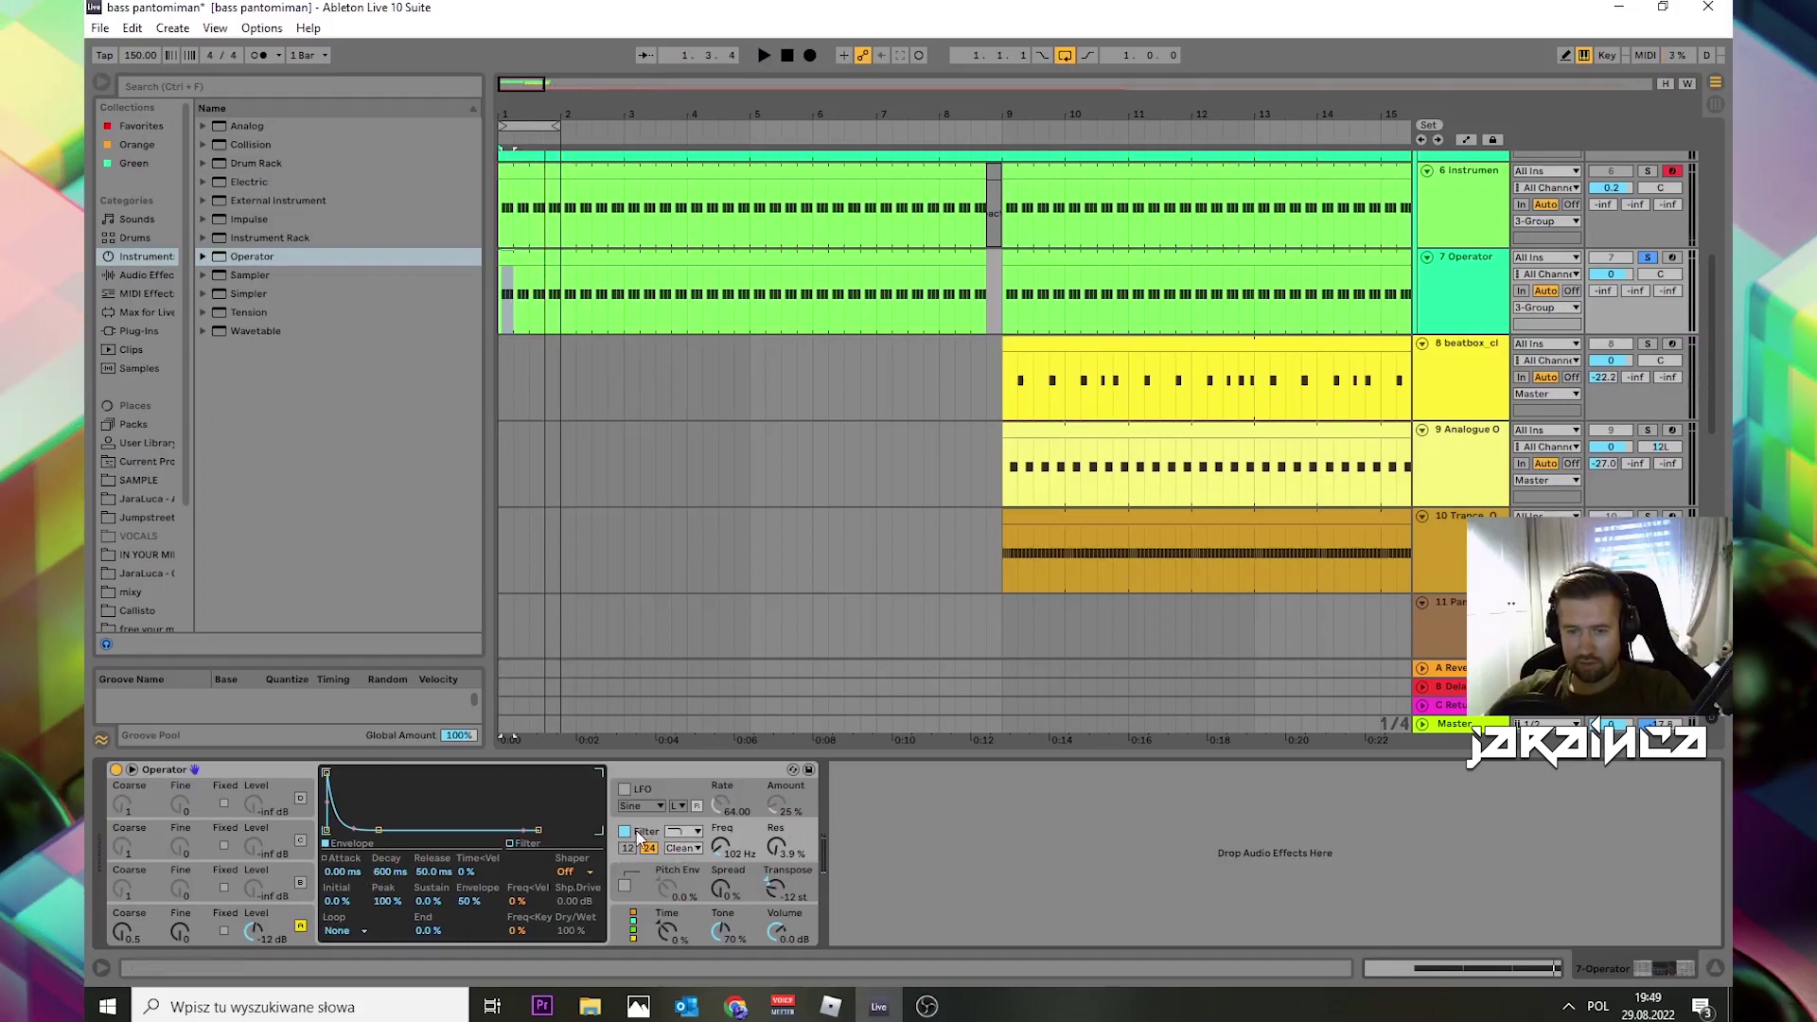
pyautogui.click(367, 871)
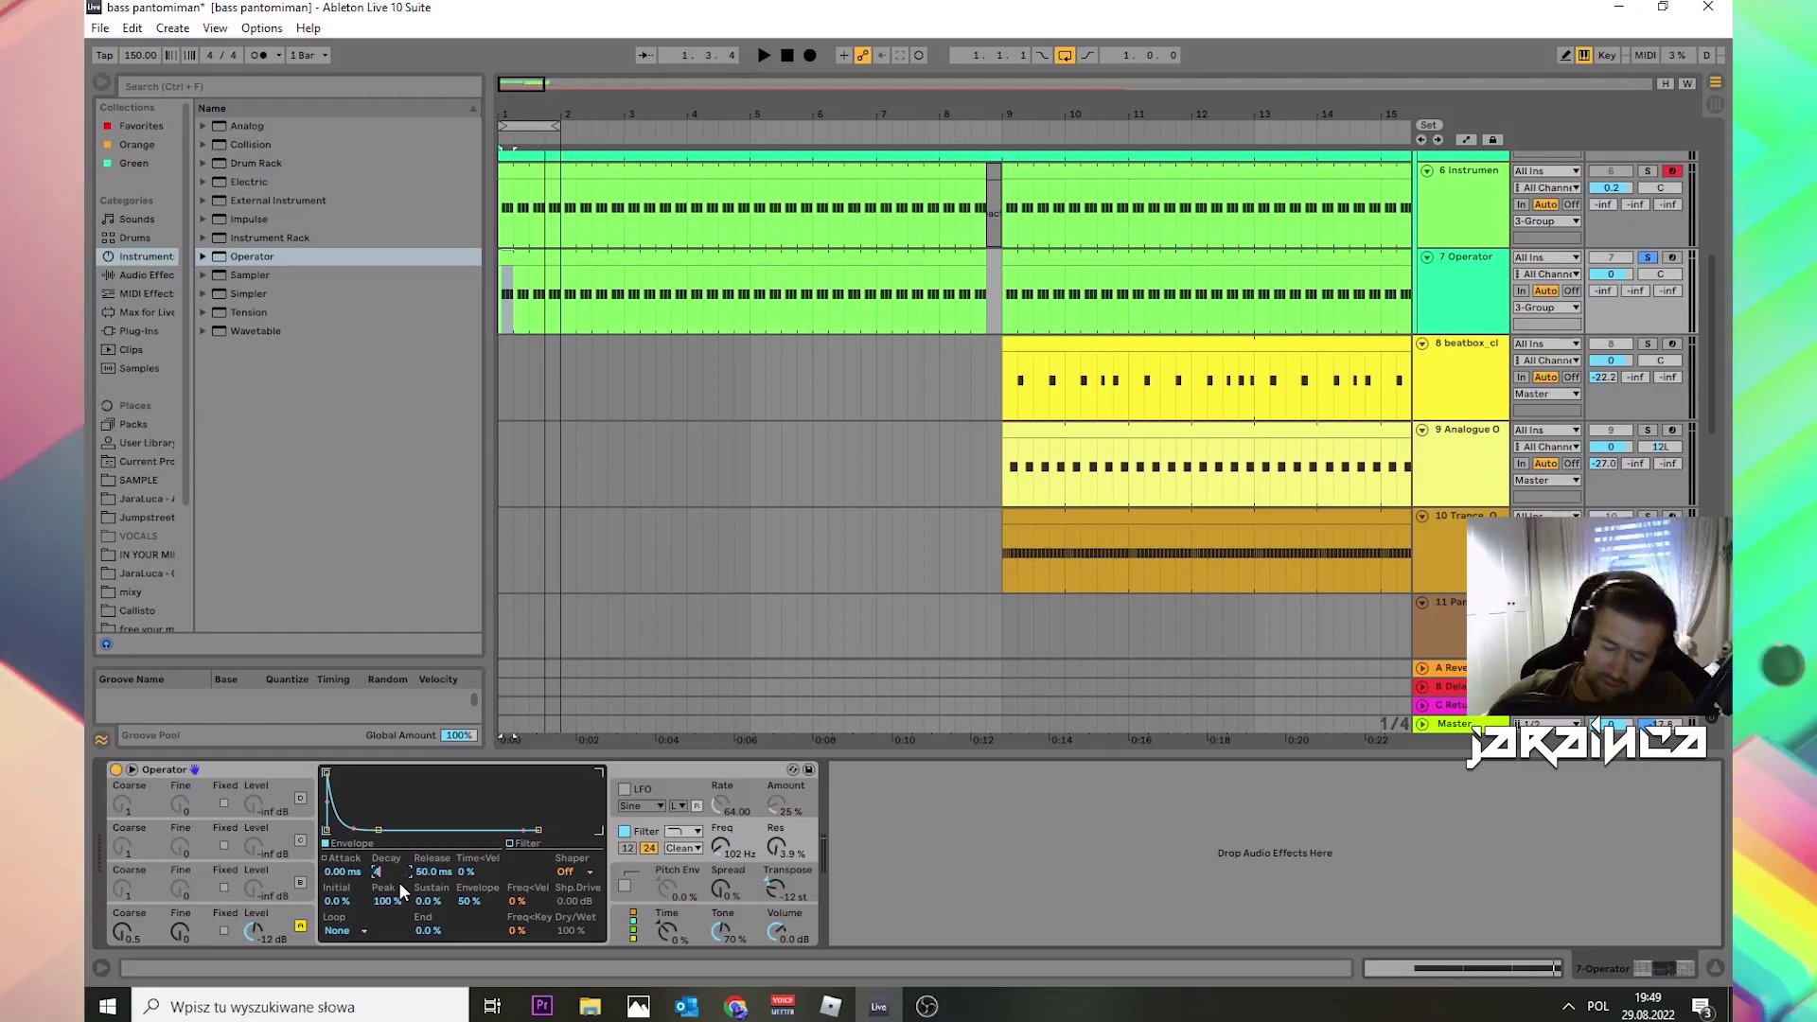
pyautogui.press('Return')
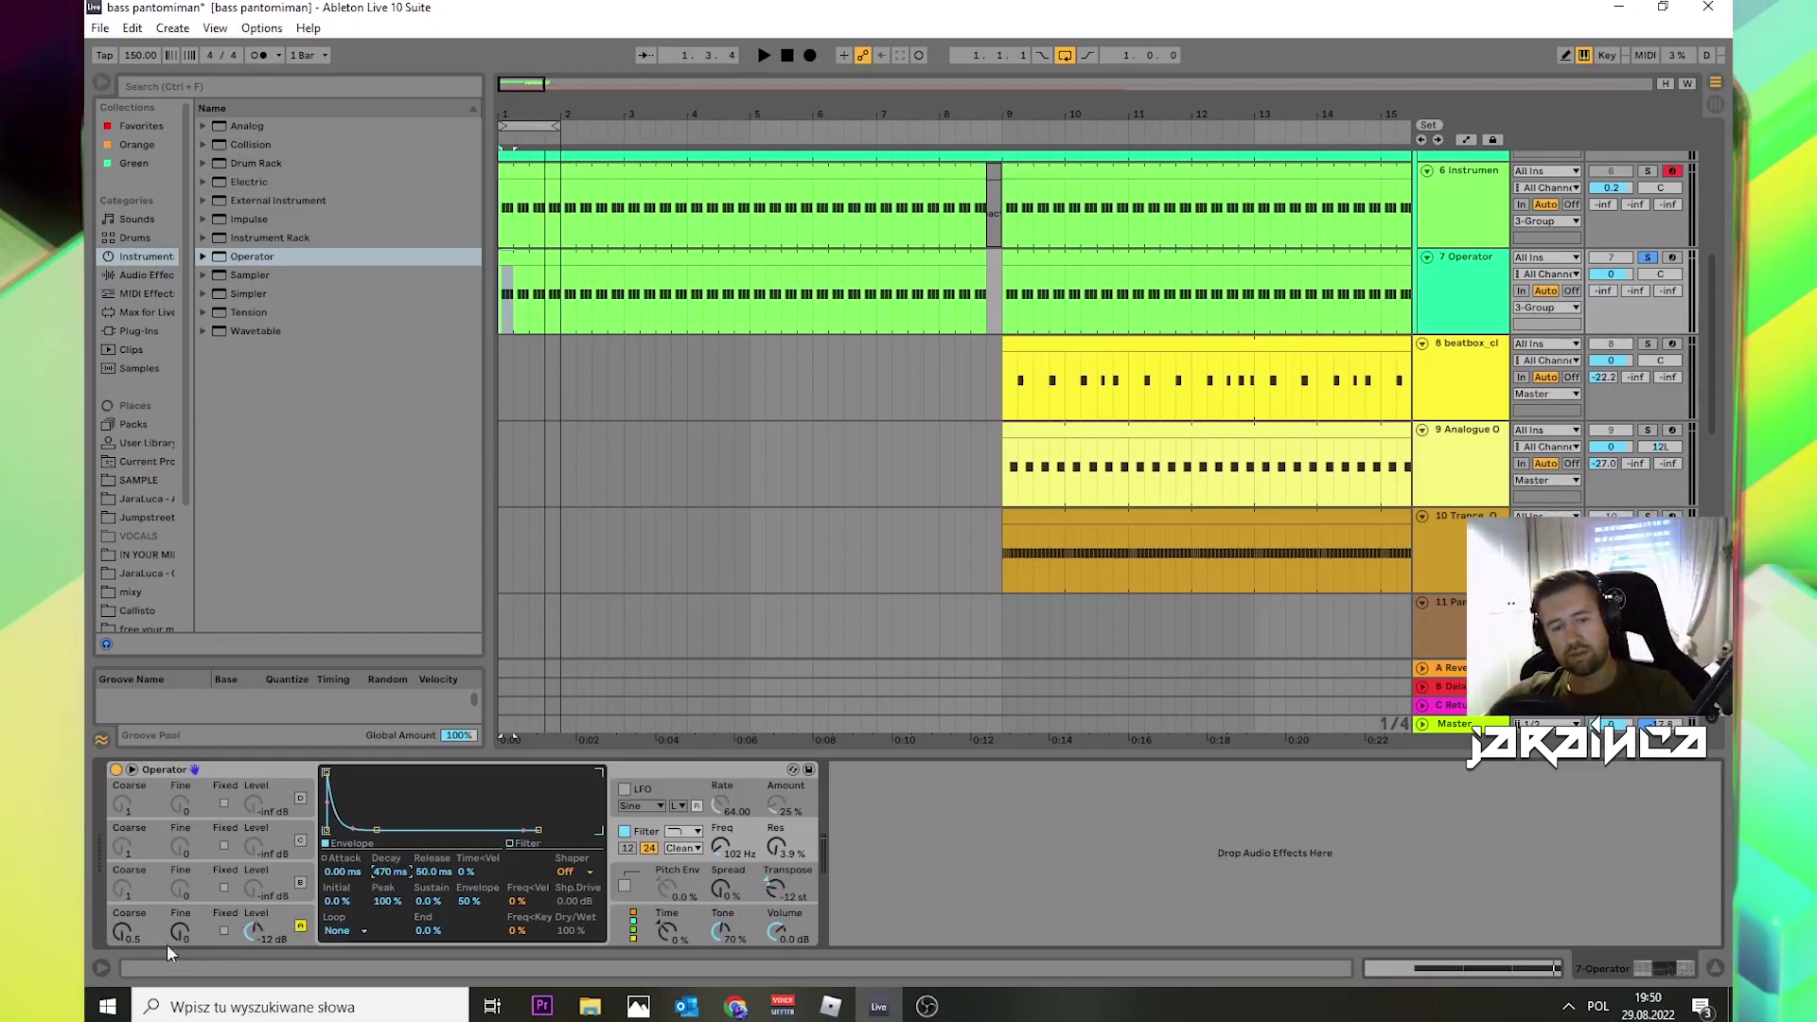
# Step: Shape oscillator A's envelope with sustain at -inf dB and a decay of 700 ms while the loop plays
pyautogui.click(284, 923)
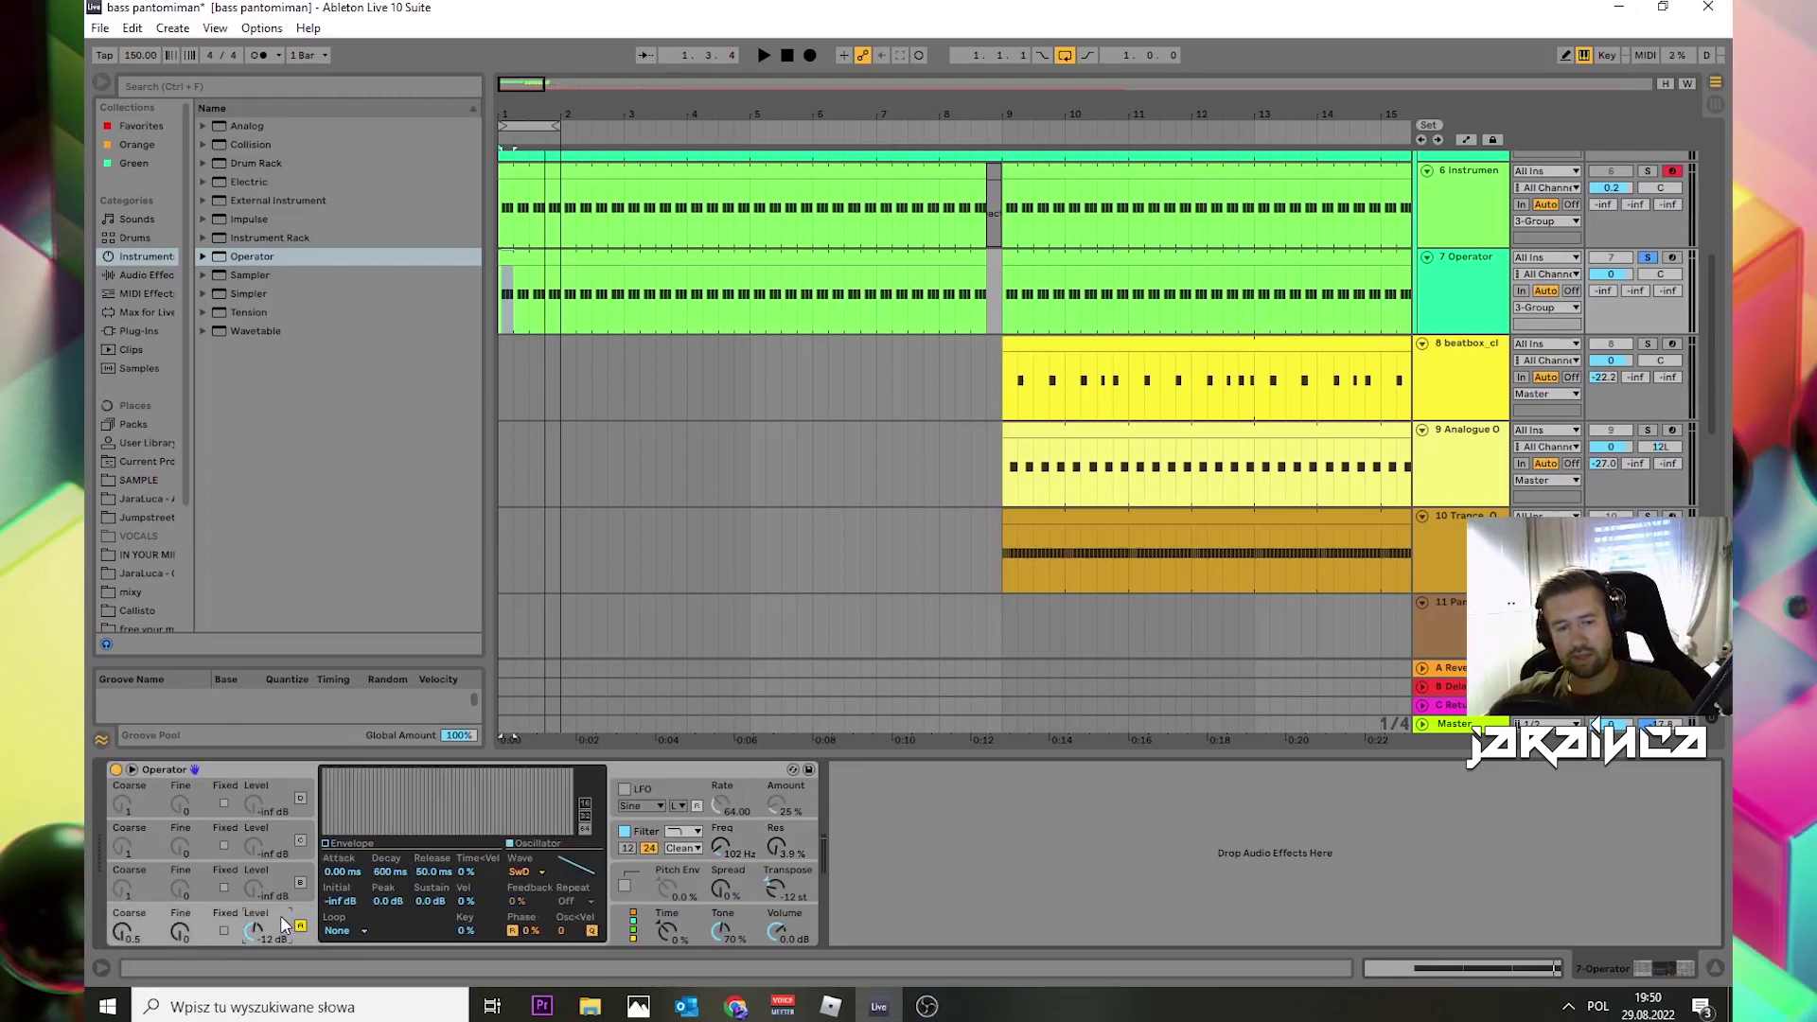
pyautogui.click(392, 868)
pyautogui.moveTo(379, 772)
pyautogui.mouseDown()
pyautogui.moveTo(383, 830)
pyautogui.moveTo(394, 772)
pyautogui.mouseUp()
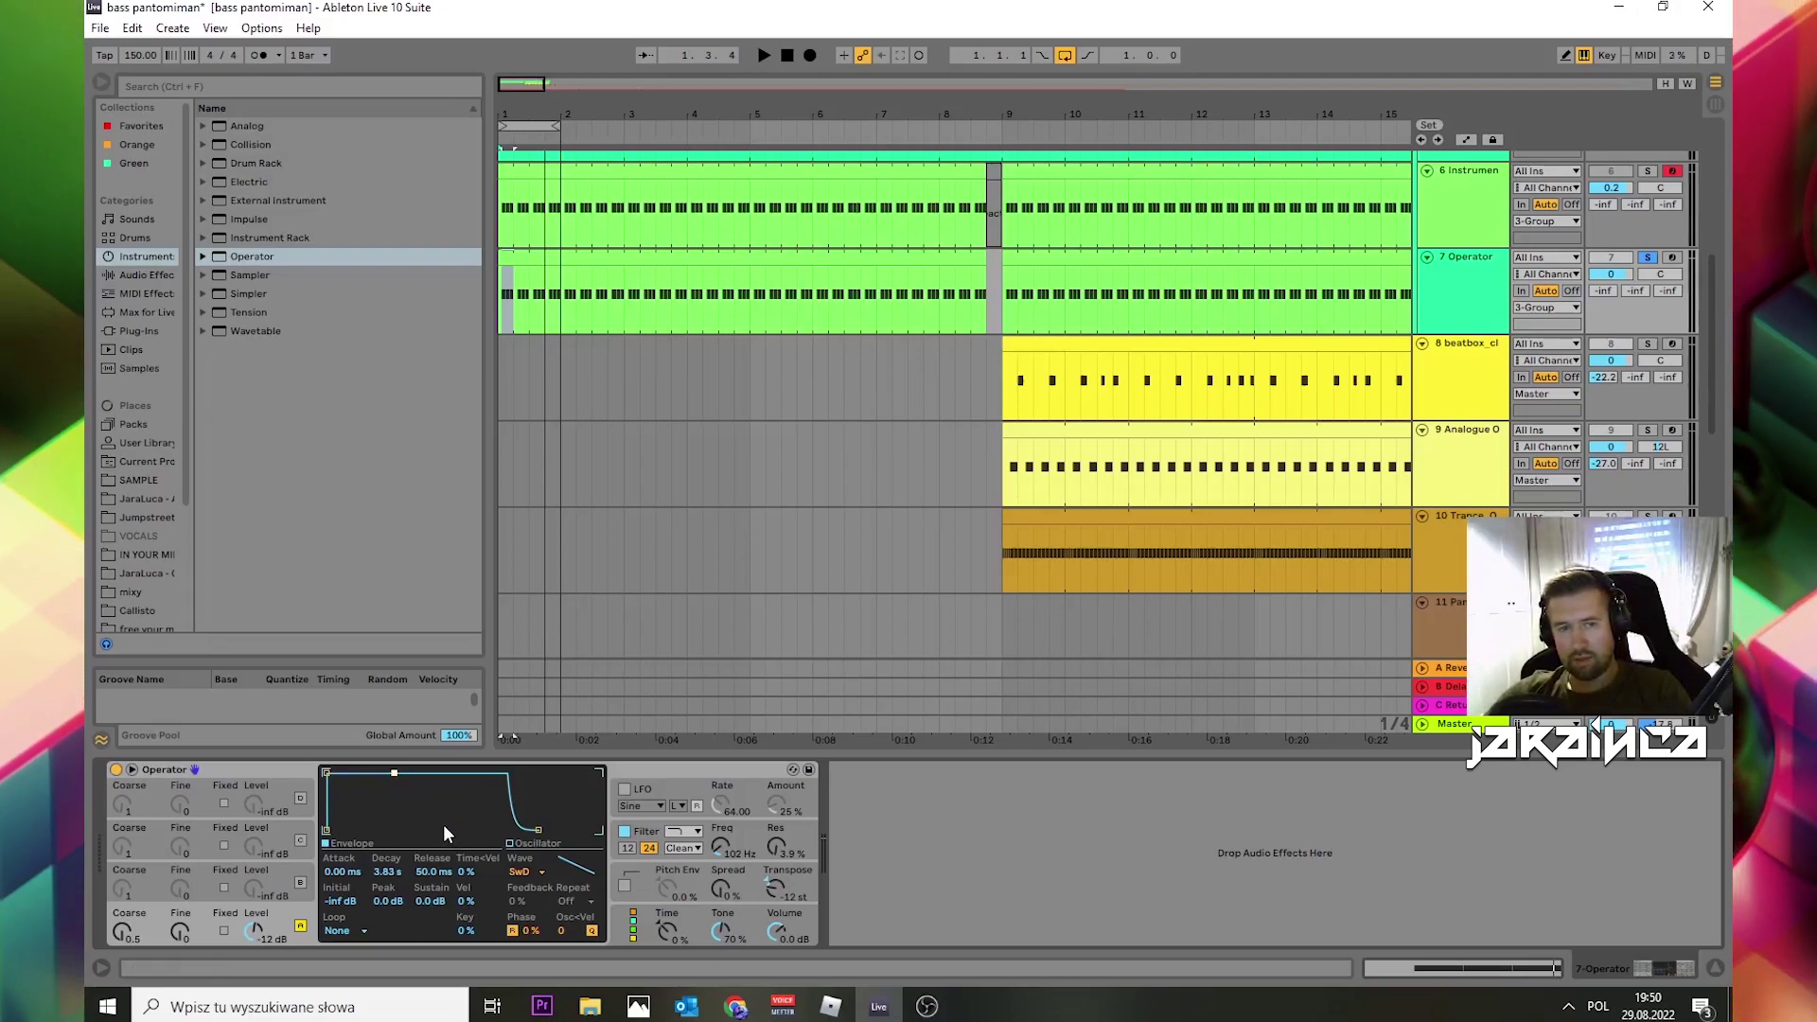
pyautogui.press('space')
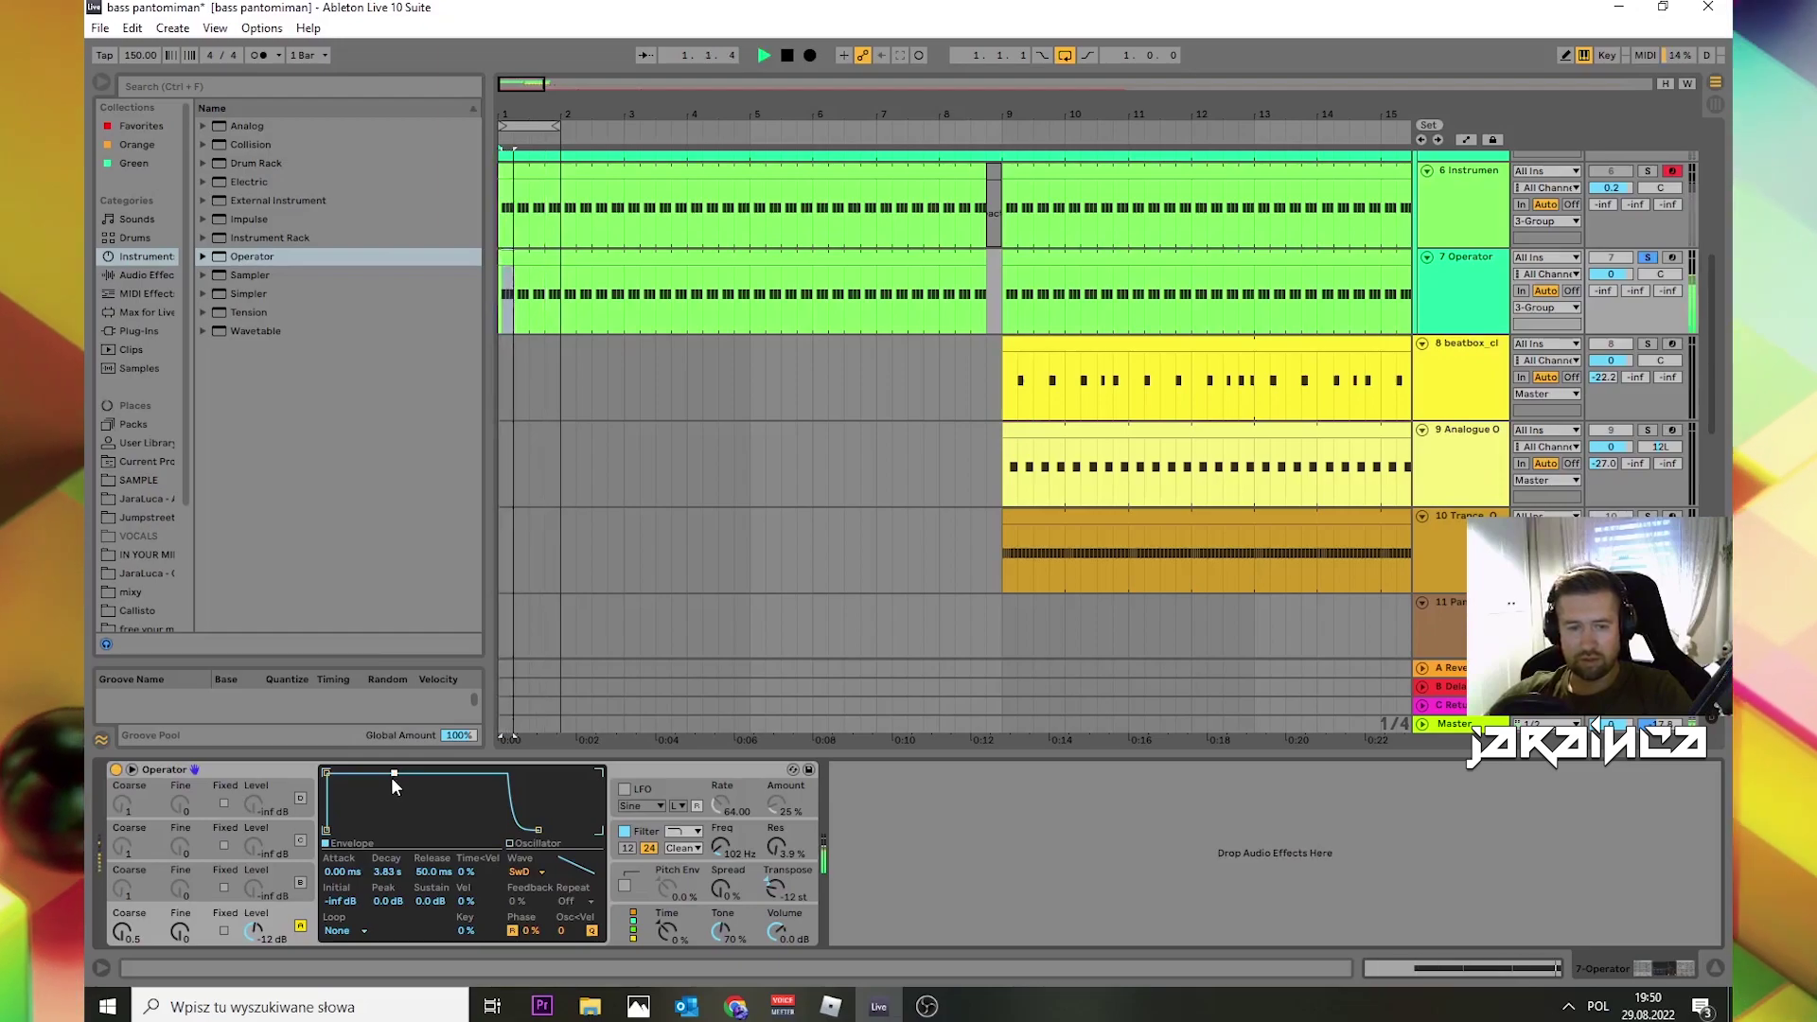
pyautogui.moveTo(394, 773); pyautogui.dragTo(382, 830)
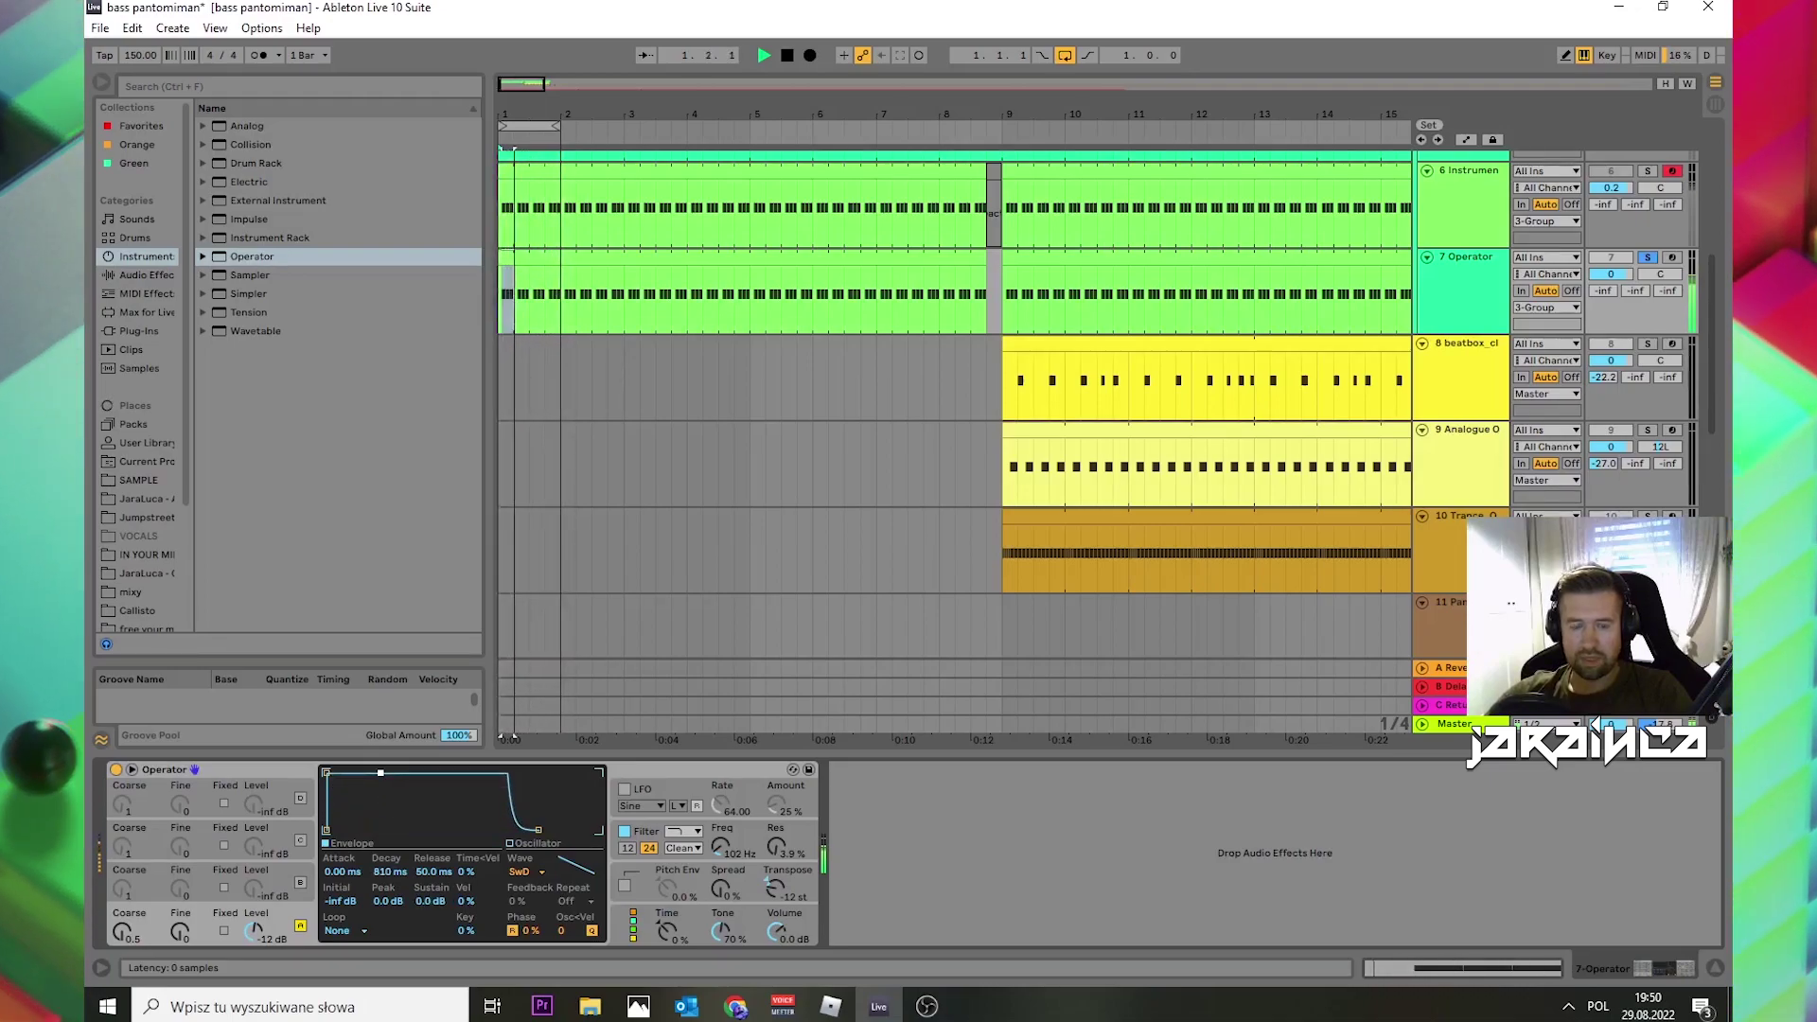
pyautogui.moveTo(380, 773); pyautogui.dragTo(381, 829)
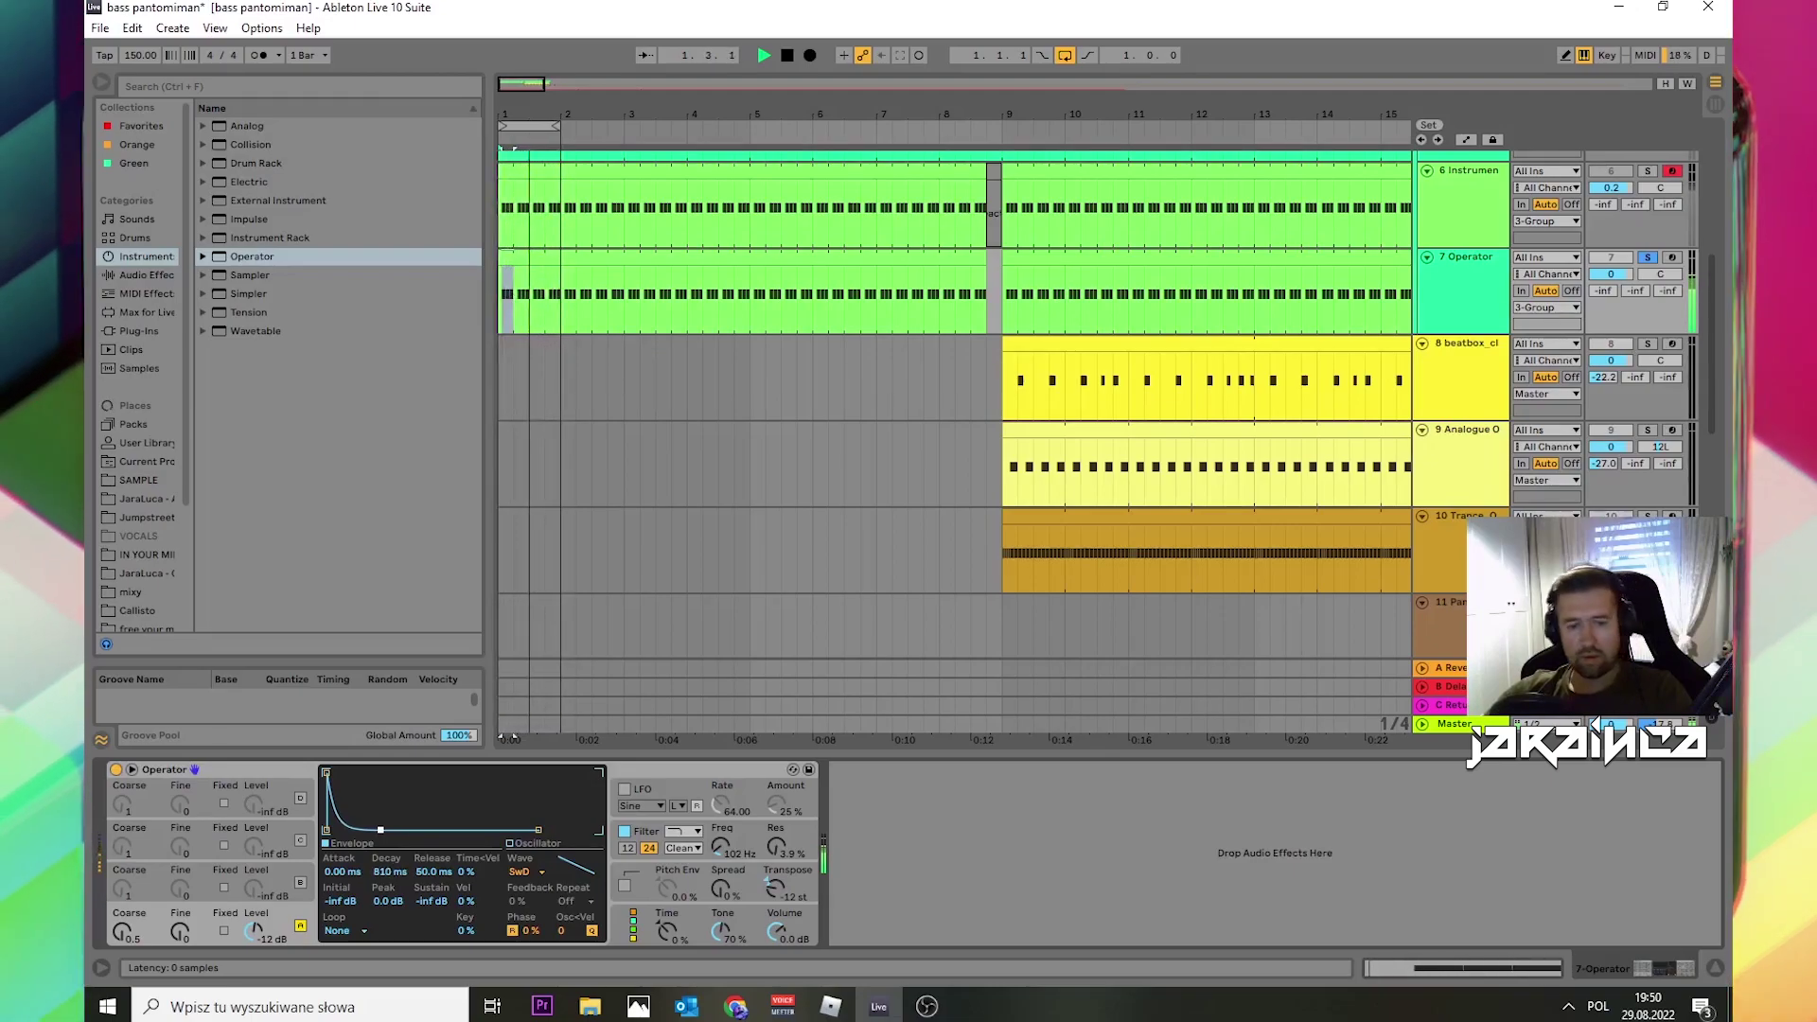
pyautogui.click(391, 871)
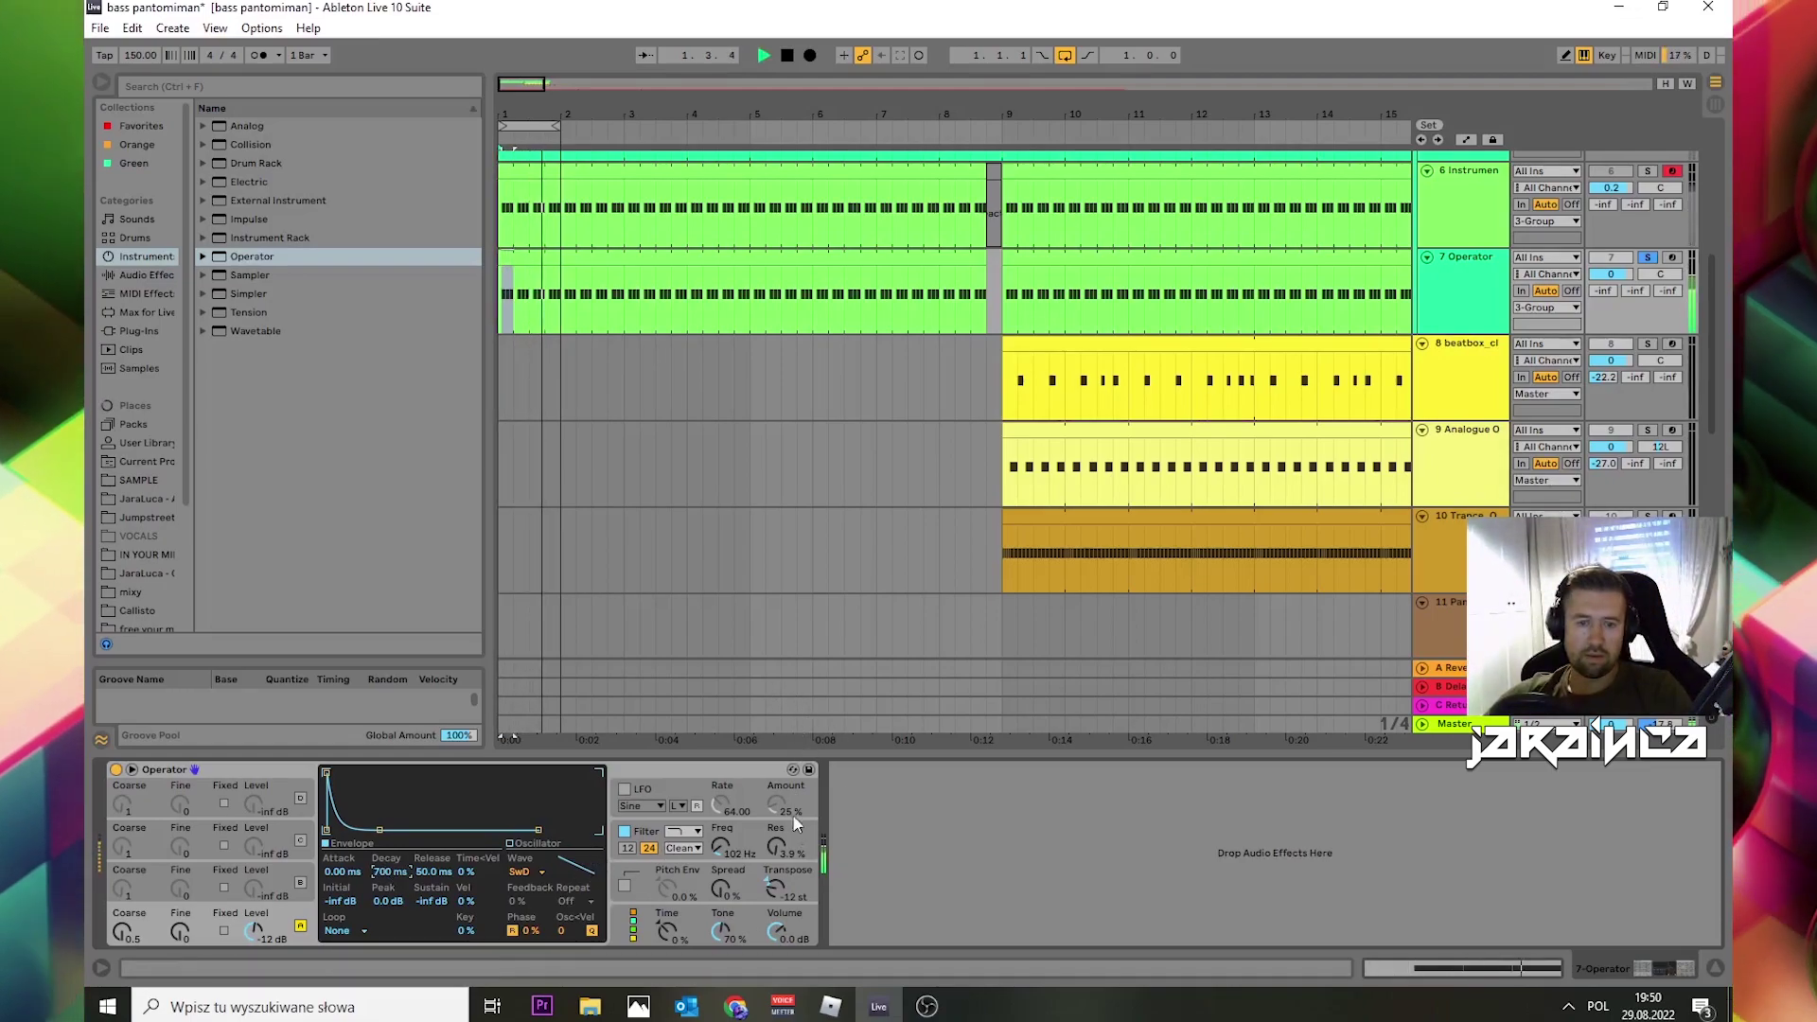
# Step: Set the filter envelope amount to 44% by ear and stop playback
pyautogui.click(652, 842)
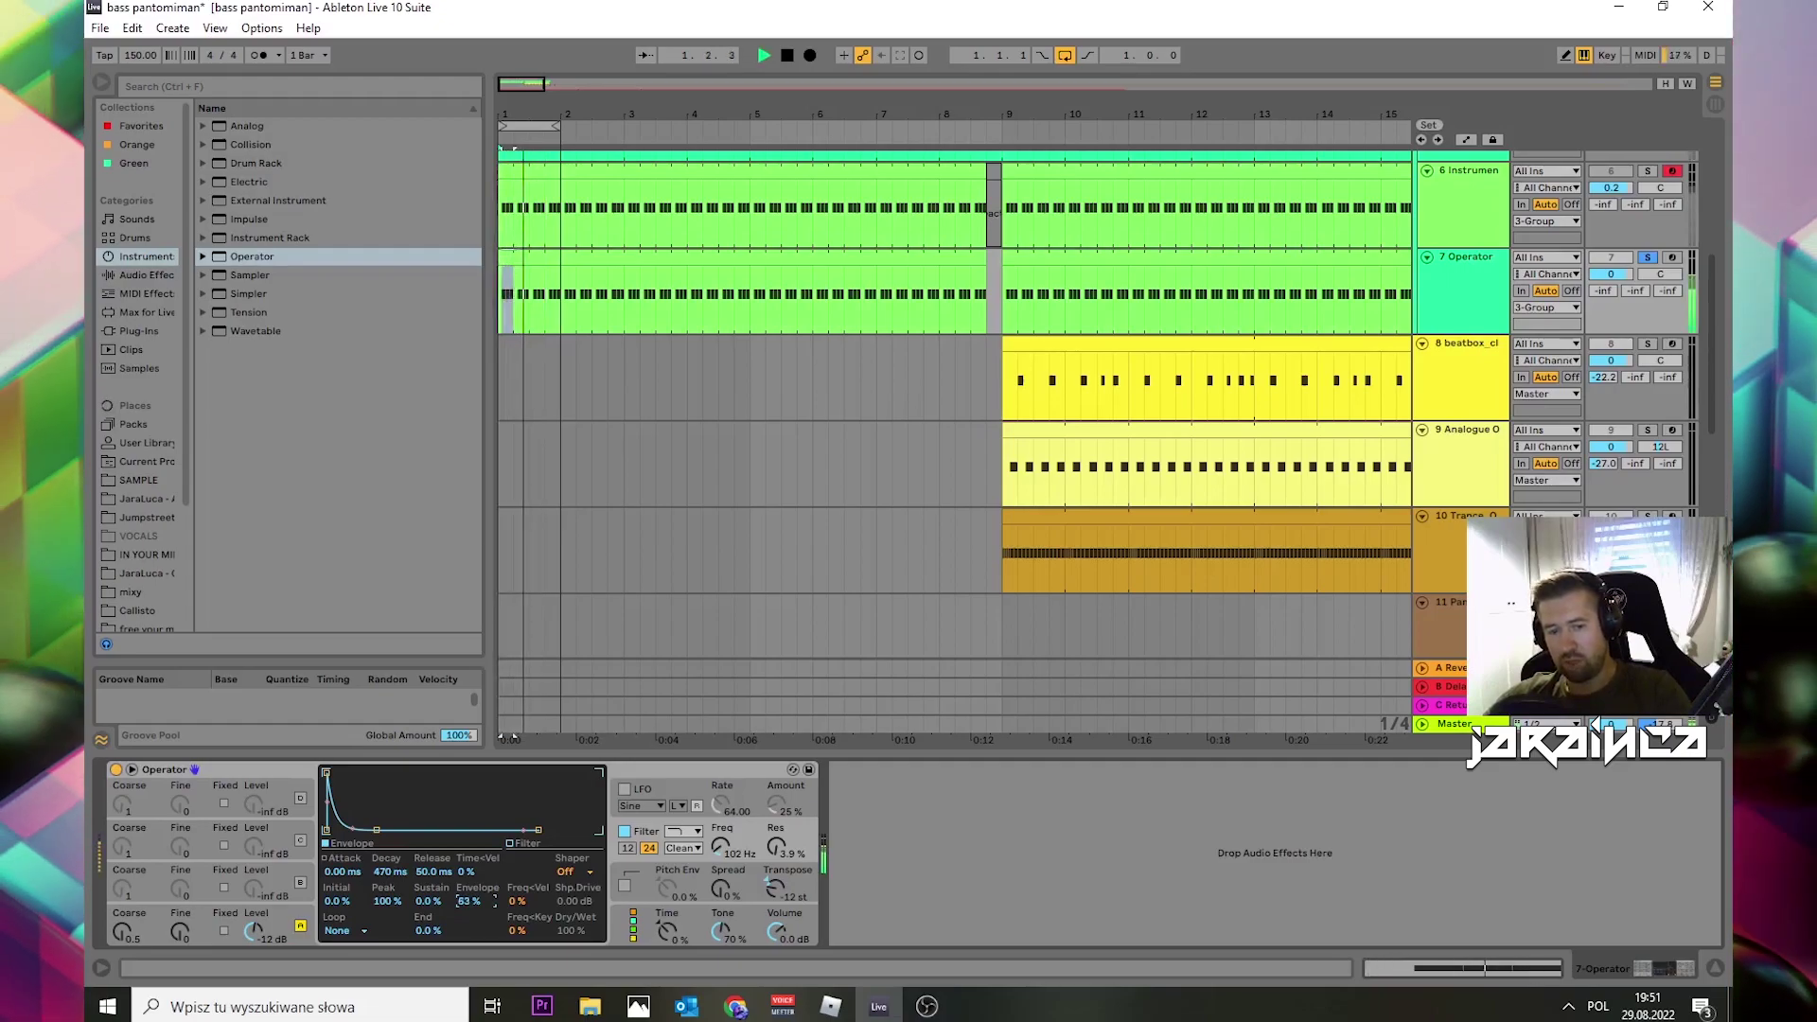
pyautogui.moveTo(470, 901); pyautogui.dragTo(481, 902)
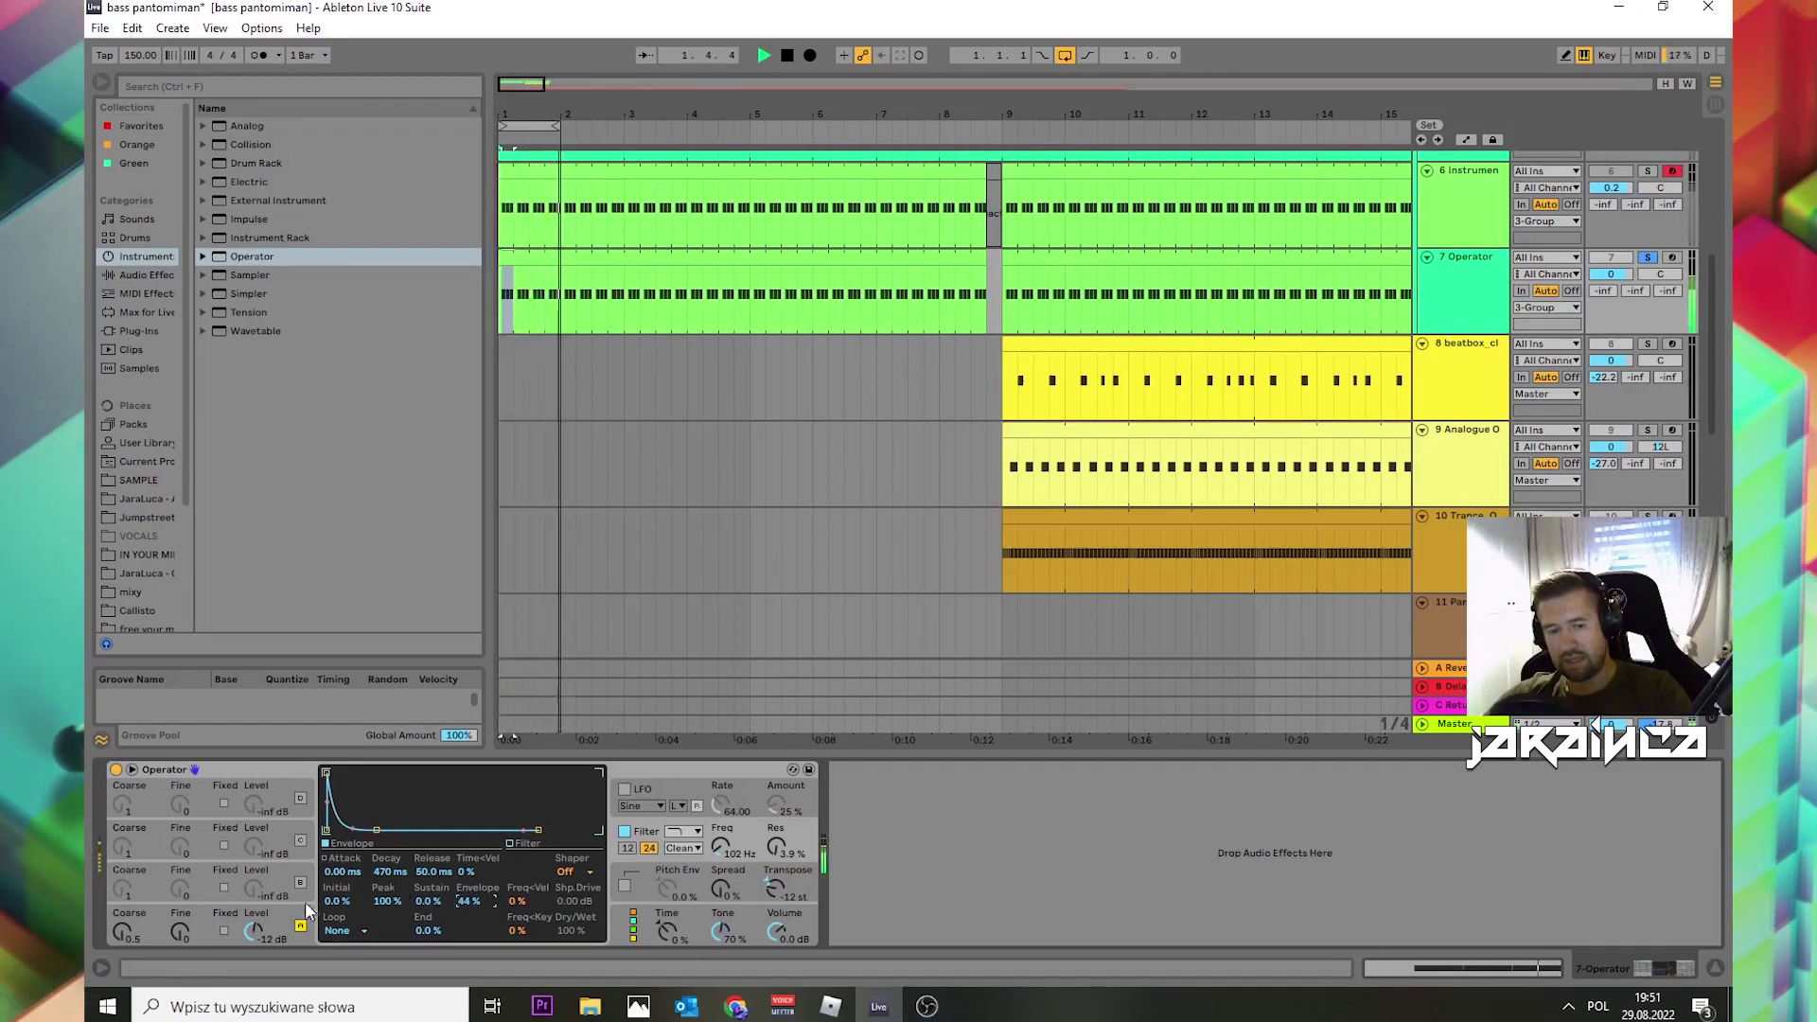
pyautogui.press('space')
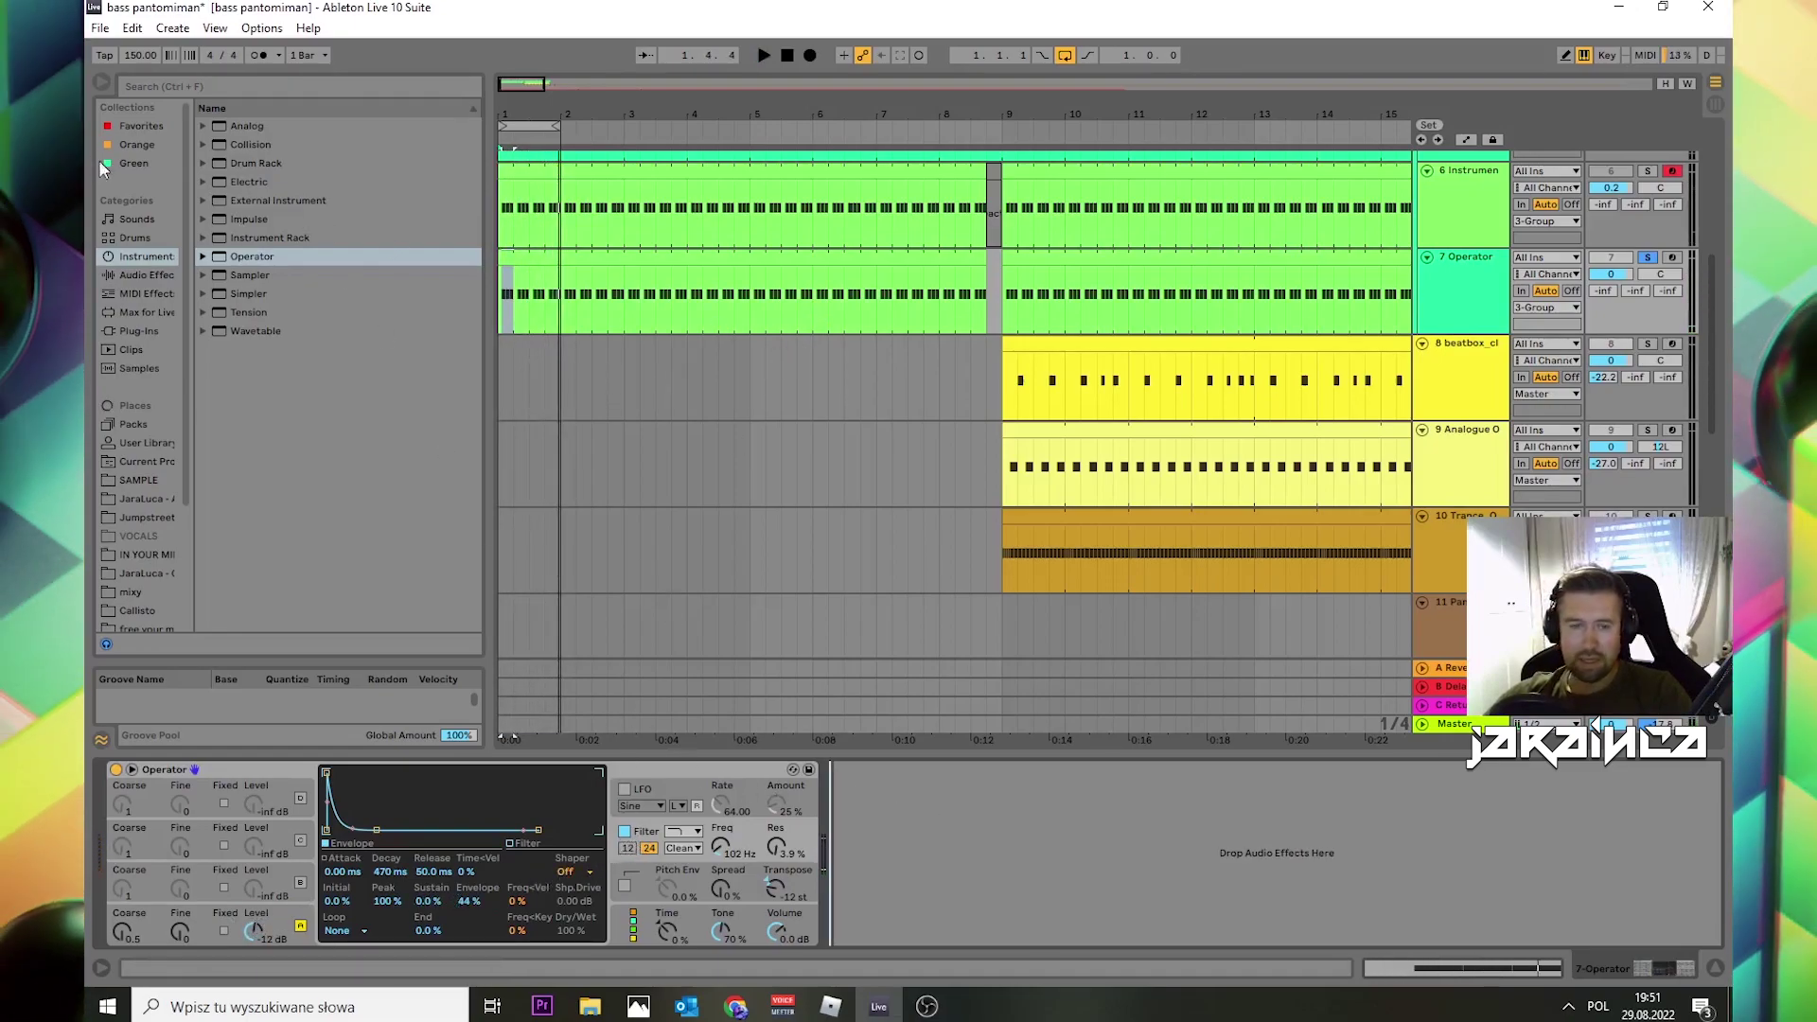
# Step: Search the plug-ins for "sat" and add FabFilter Saturn after Operator on the bass track
pyautogui.click(165, 83)
pyautogui.write('sat')
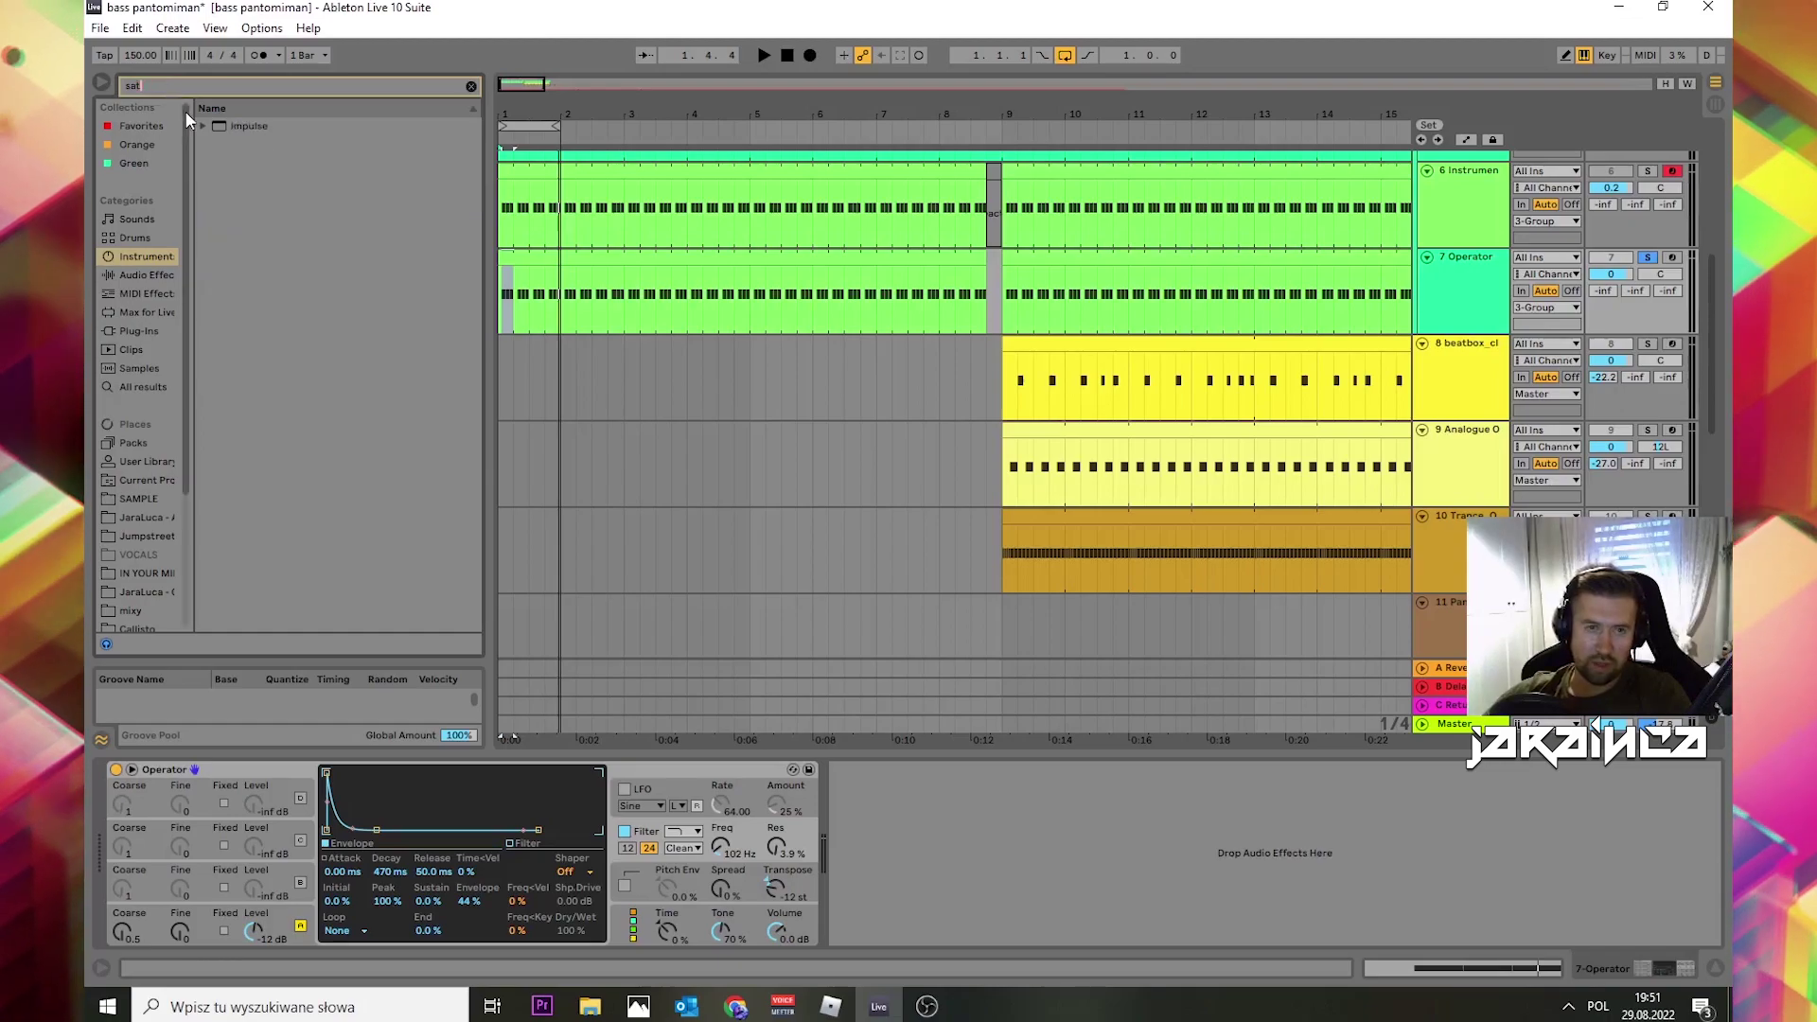
pyautogui.click(142, 331)
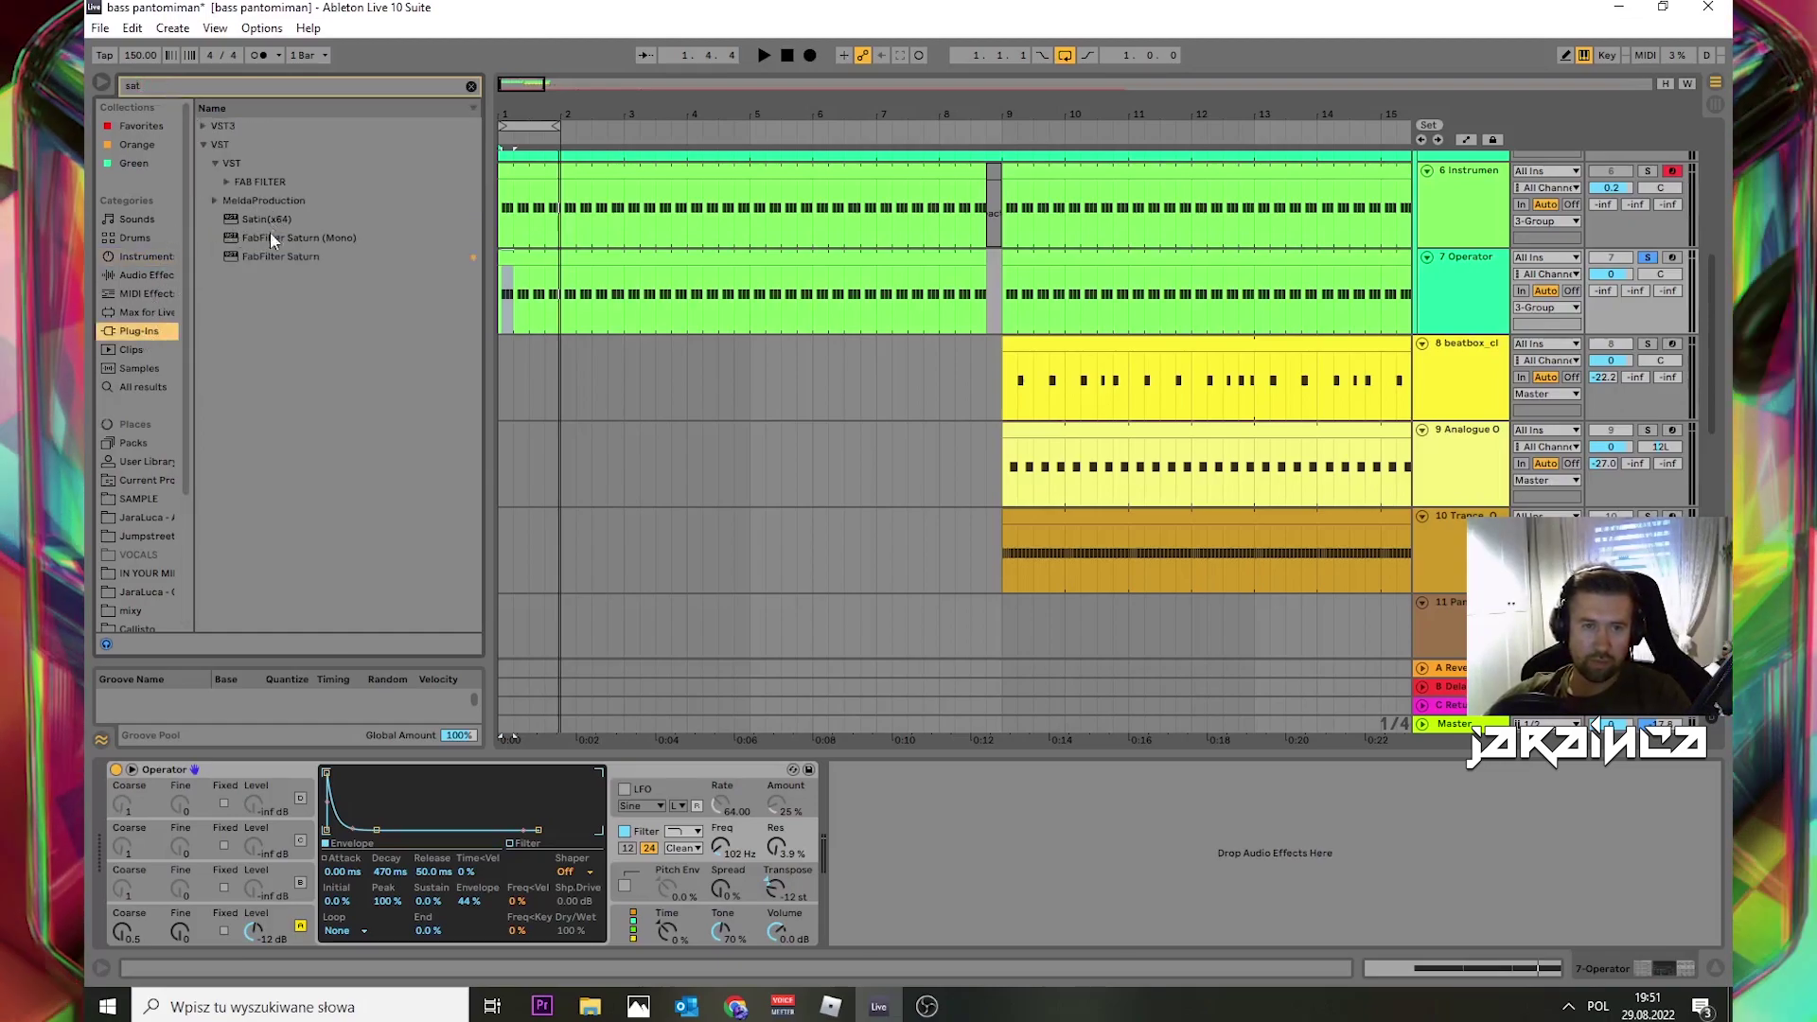
pyautogui.moveTo(289, 256); pyautogui.dragTo(925, 856)
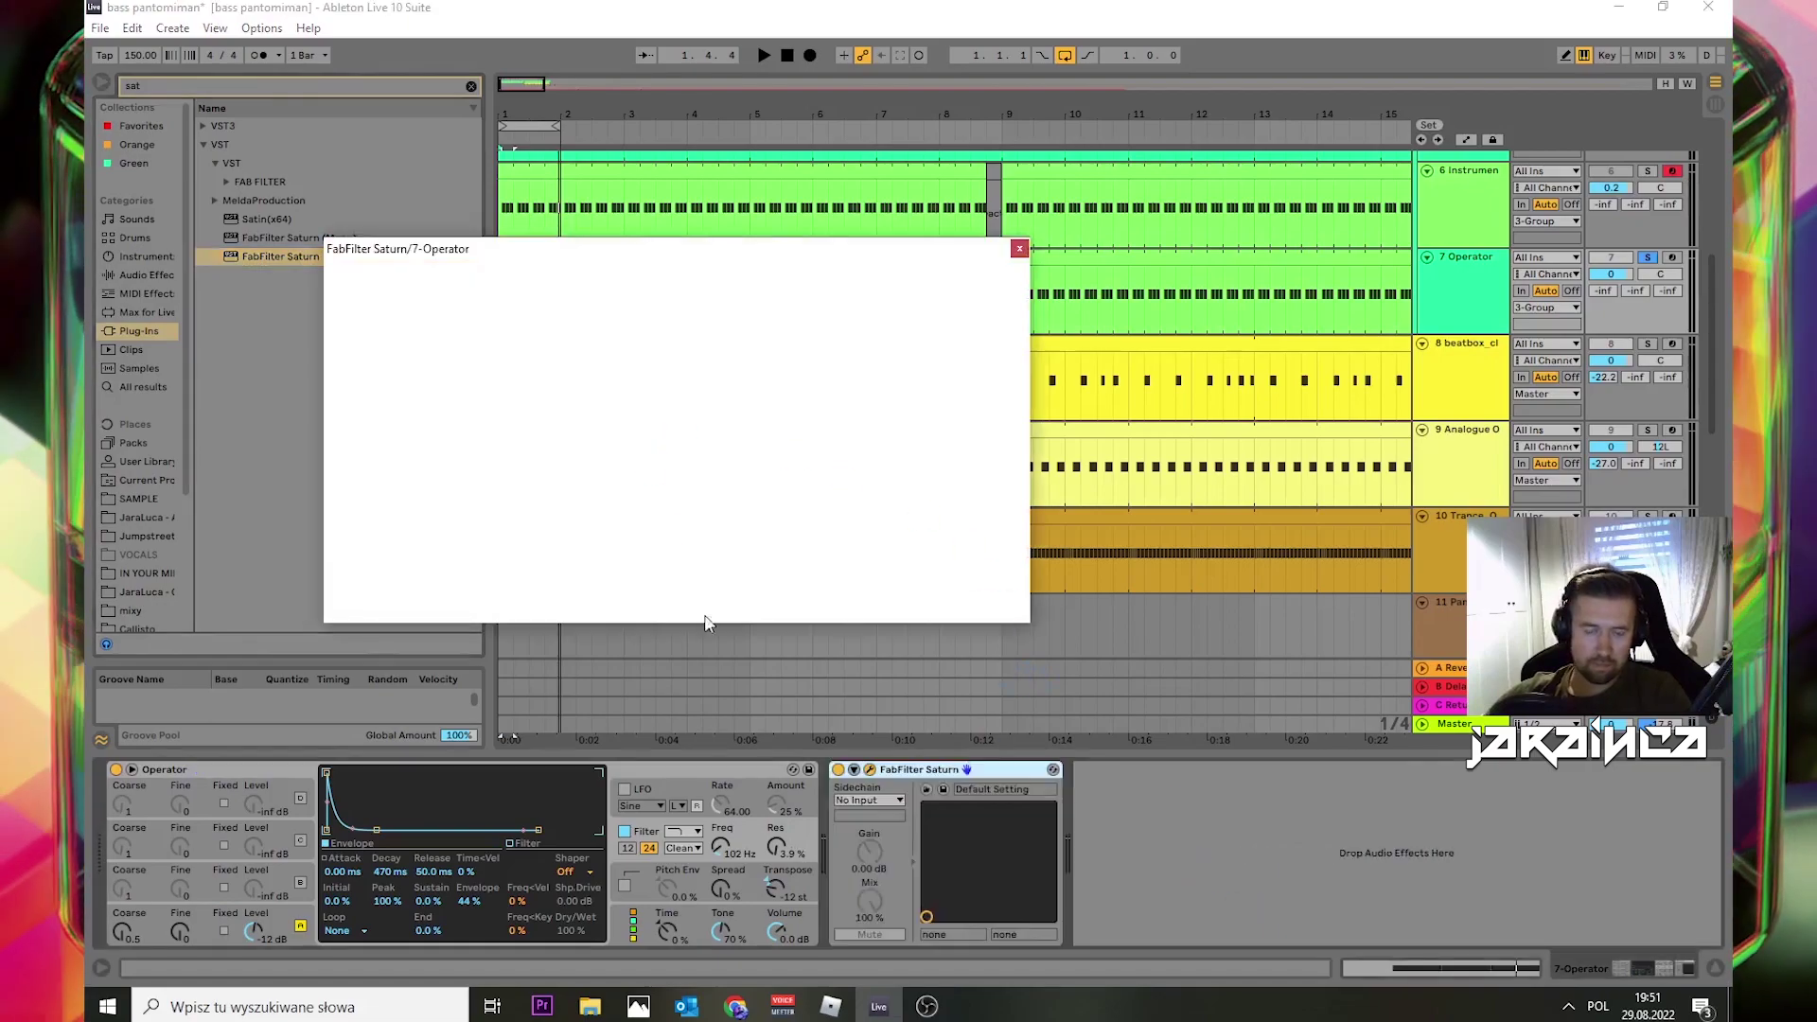
# Step: Split Saturn into four frequency bands and adjust the crossovers during playback, with band 3's at about 3349 Hz
pyautogui.click(846, 314)
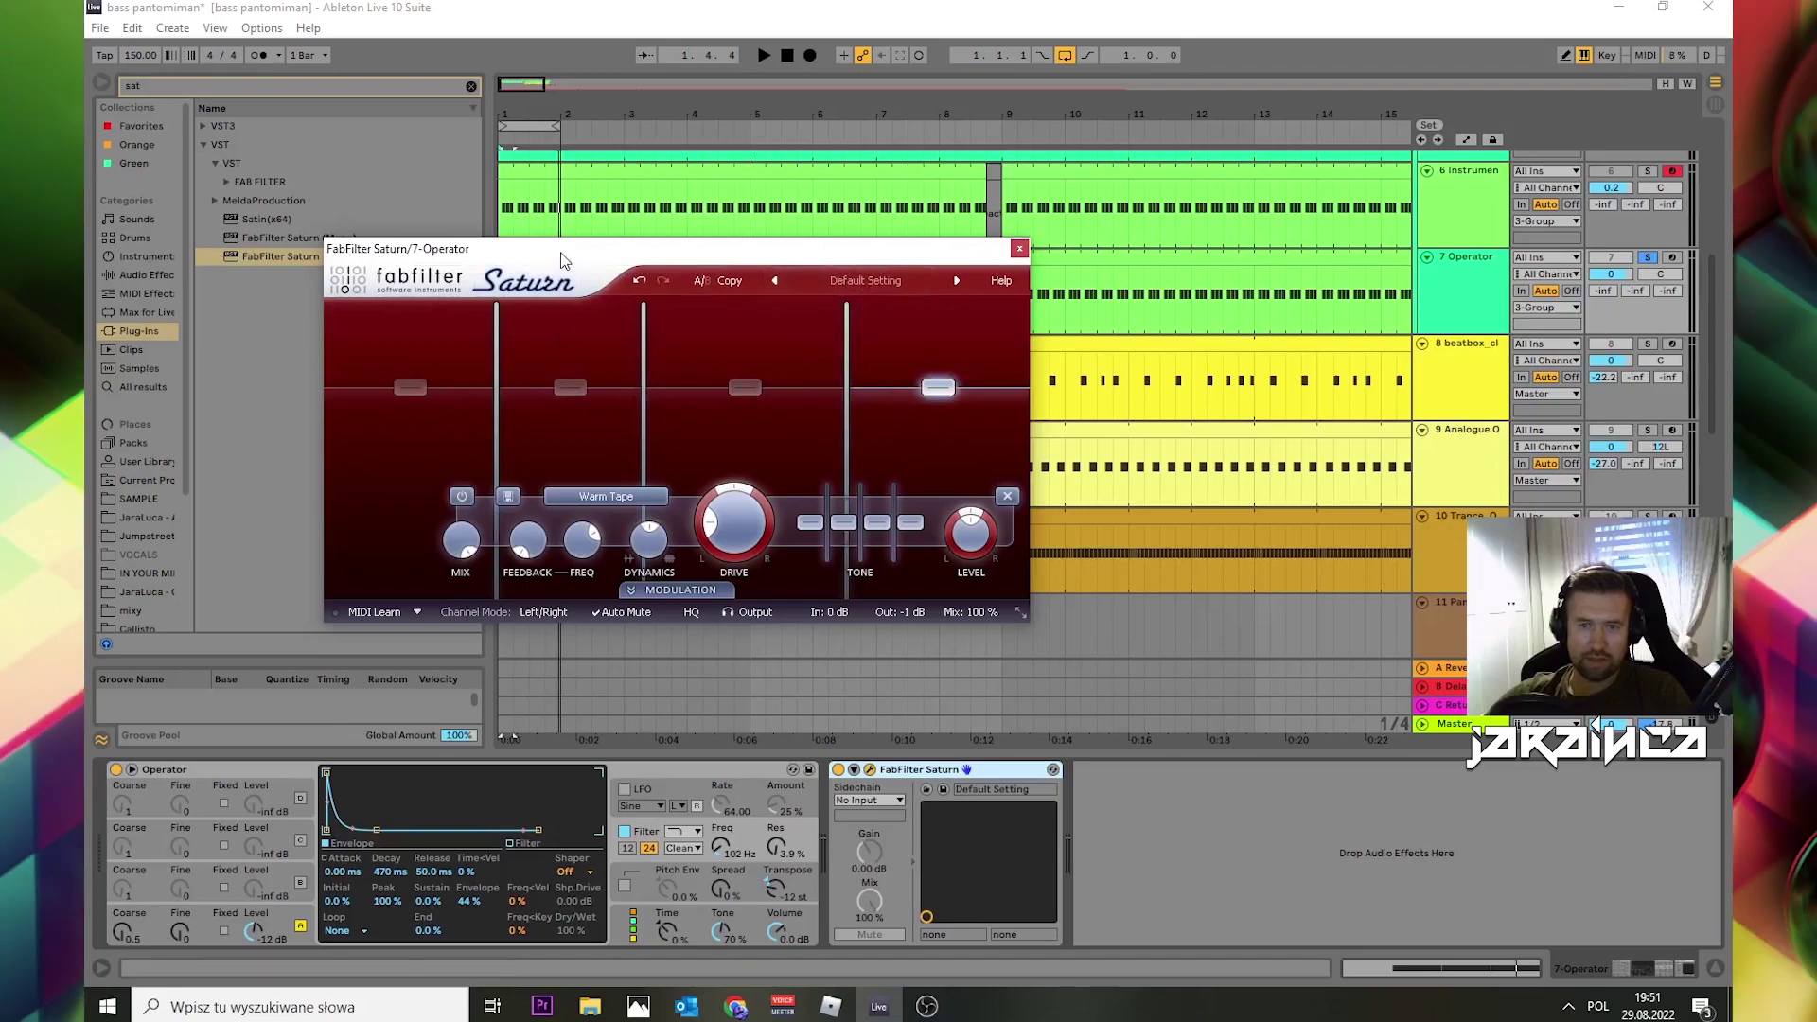
pyautogui.moveTo(560, 251); pyautogui.dragTo(1220, 325)
pyautogui.press('space')
pyautogui.moveTo(1163, 516); pyautogui.dragTo(1359, 536)
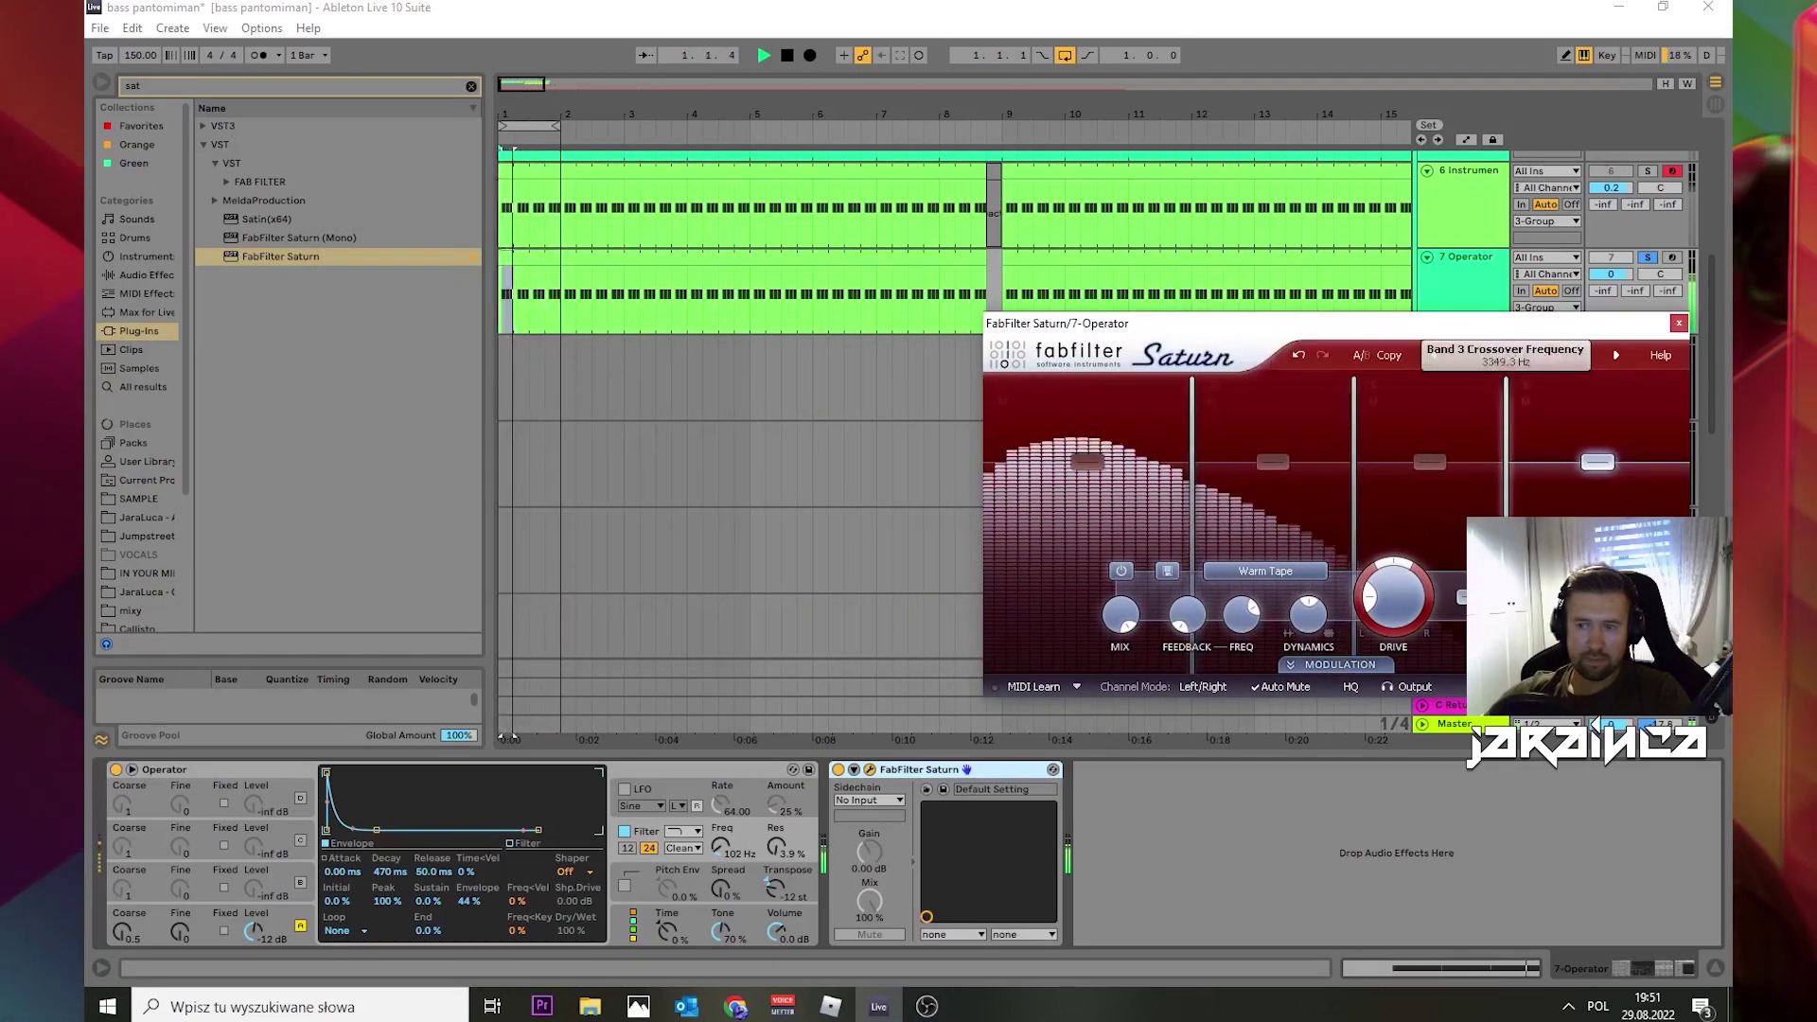
pyautogui.press('space')
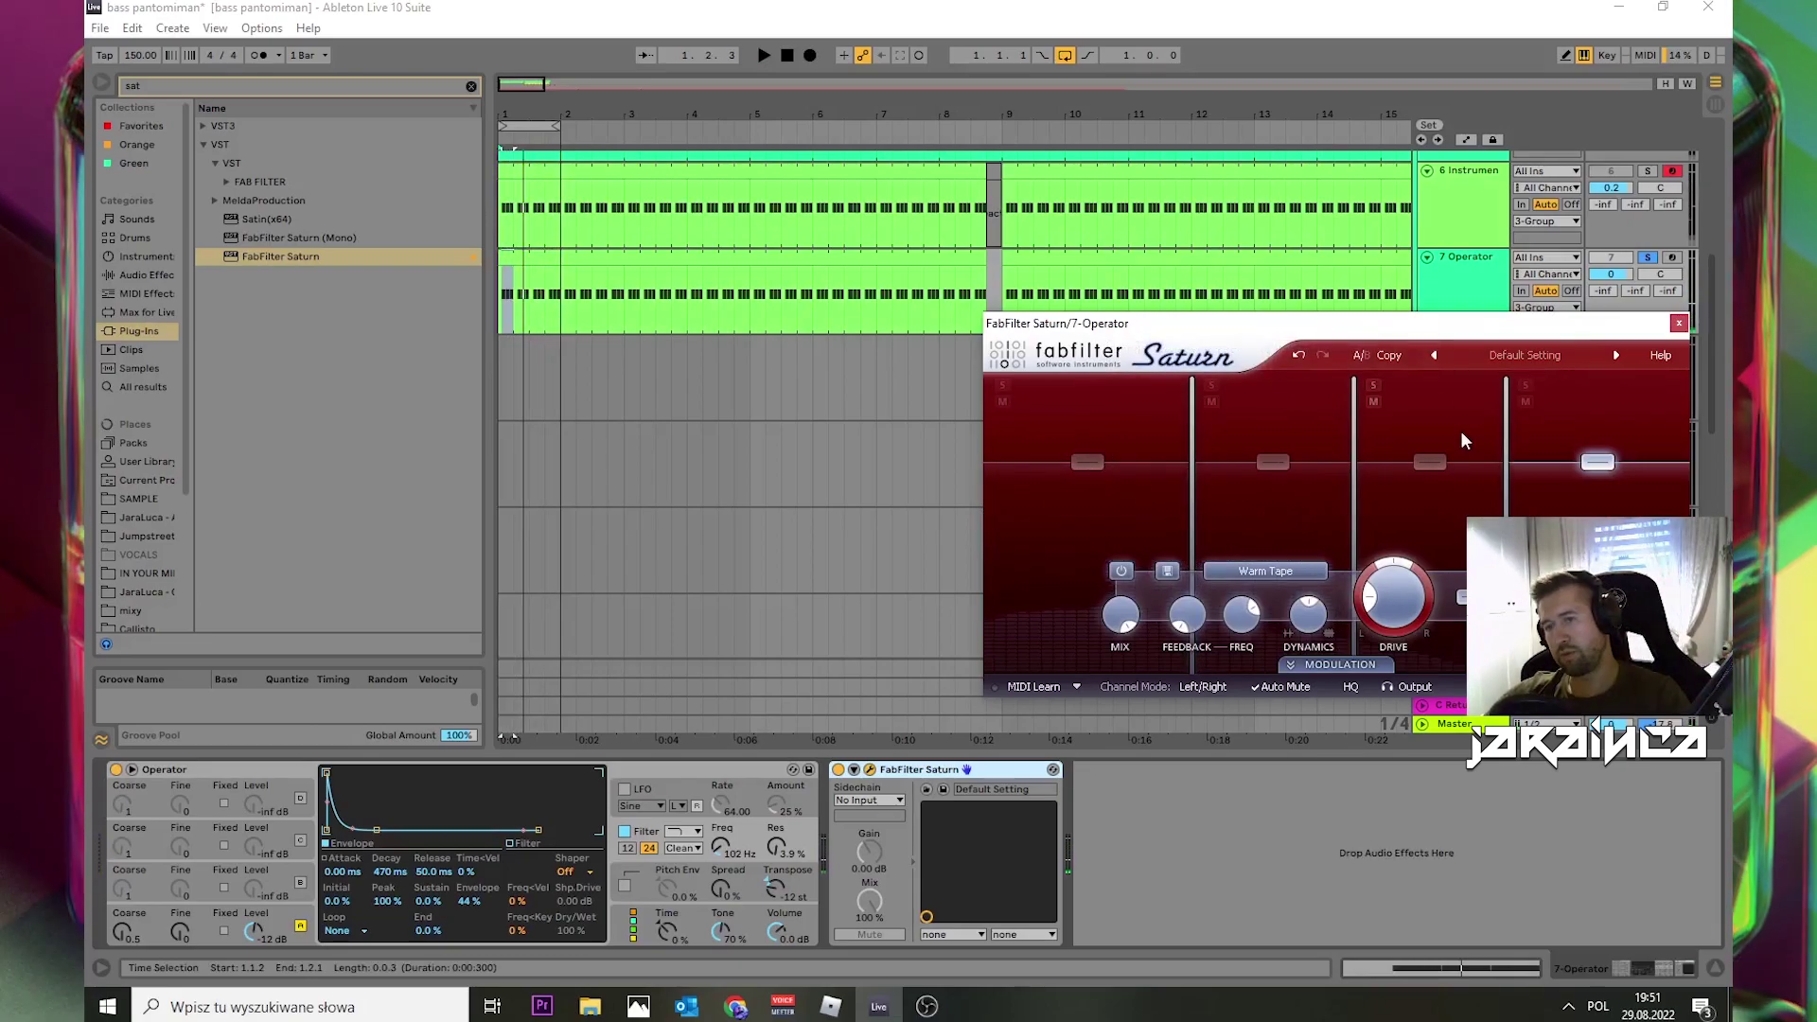
# Step: Raise Saturn's lowest crossover slightly, close the plug-in window and play the bass loop
pyautogui.moveTo(1409, 334); pyautogui.dragTo(1338, 298)
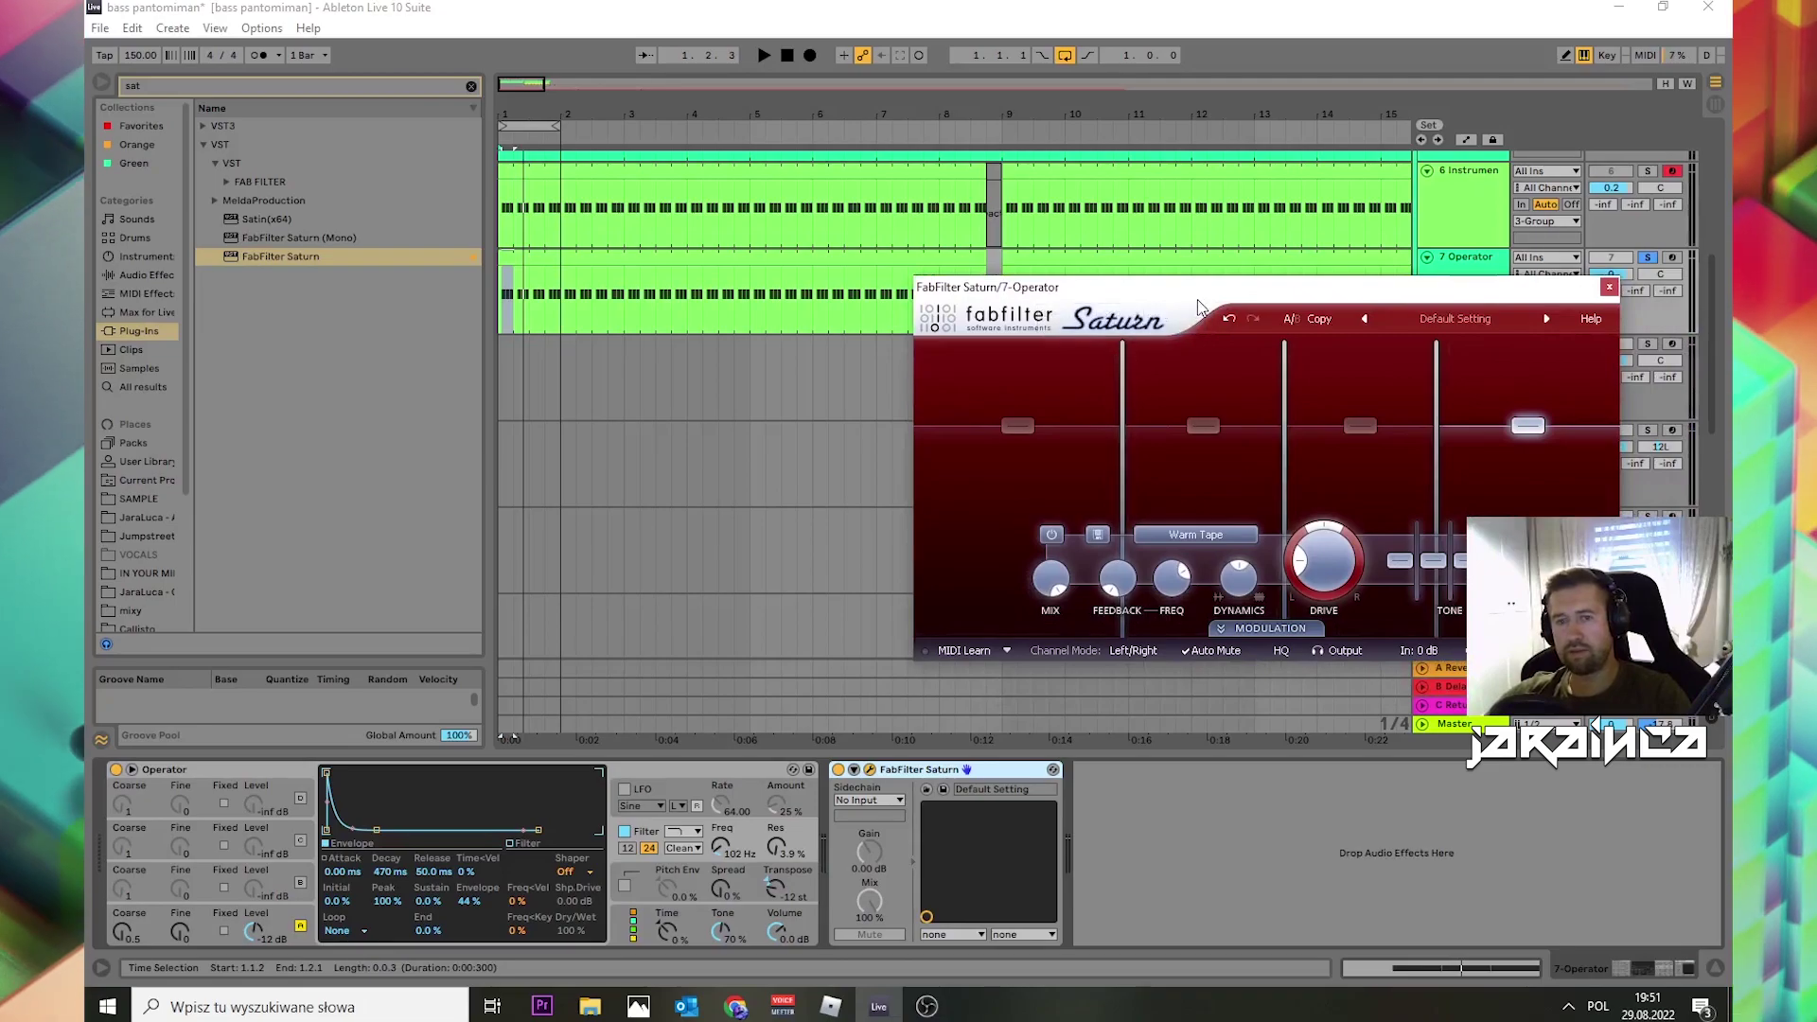
pyautogui.moveTo(1193, 297); pyautogui.dragTo(1151, 397)
pyautogui.moveTo(1207, 117); pyautogui.dragTo(1181, 505)
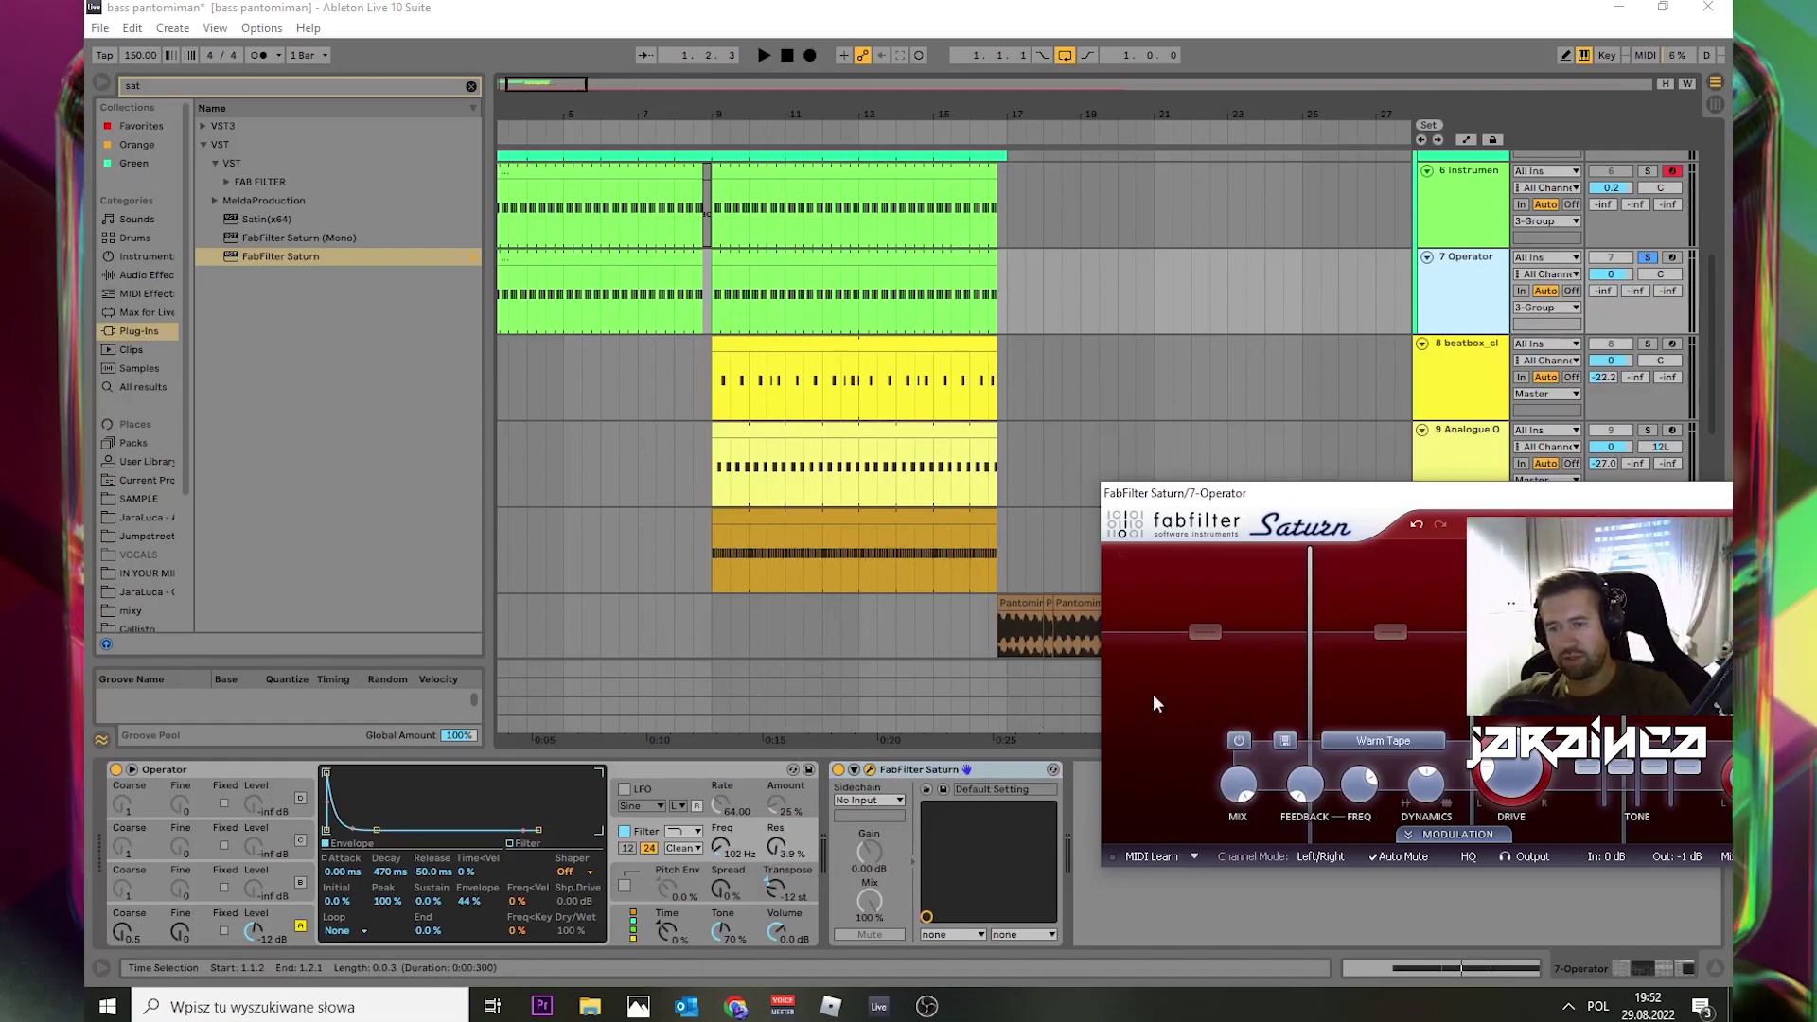
pyautogui.moveTo(1310, 678)
pyautogui.mouseDown()
pyautogui.moveTo(1327, 688)
pyautogui.moveTo(1295, 674)
pyautogui.moveTo(1318, 680)
pyautogui.mouseUp()
pyautogui.moveTo(1407, 500); pyautogui.dragTo(1250, 229)
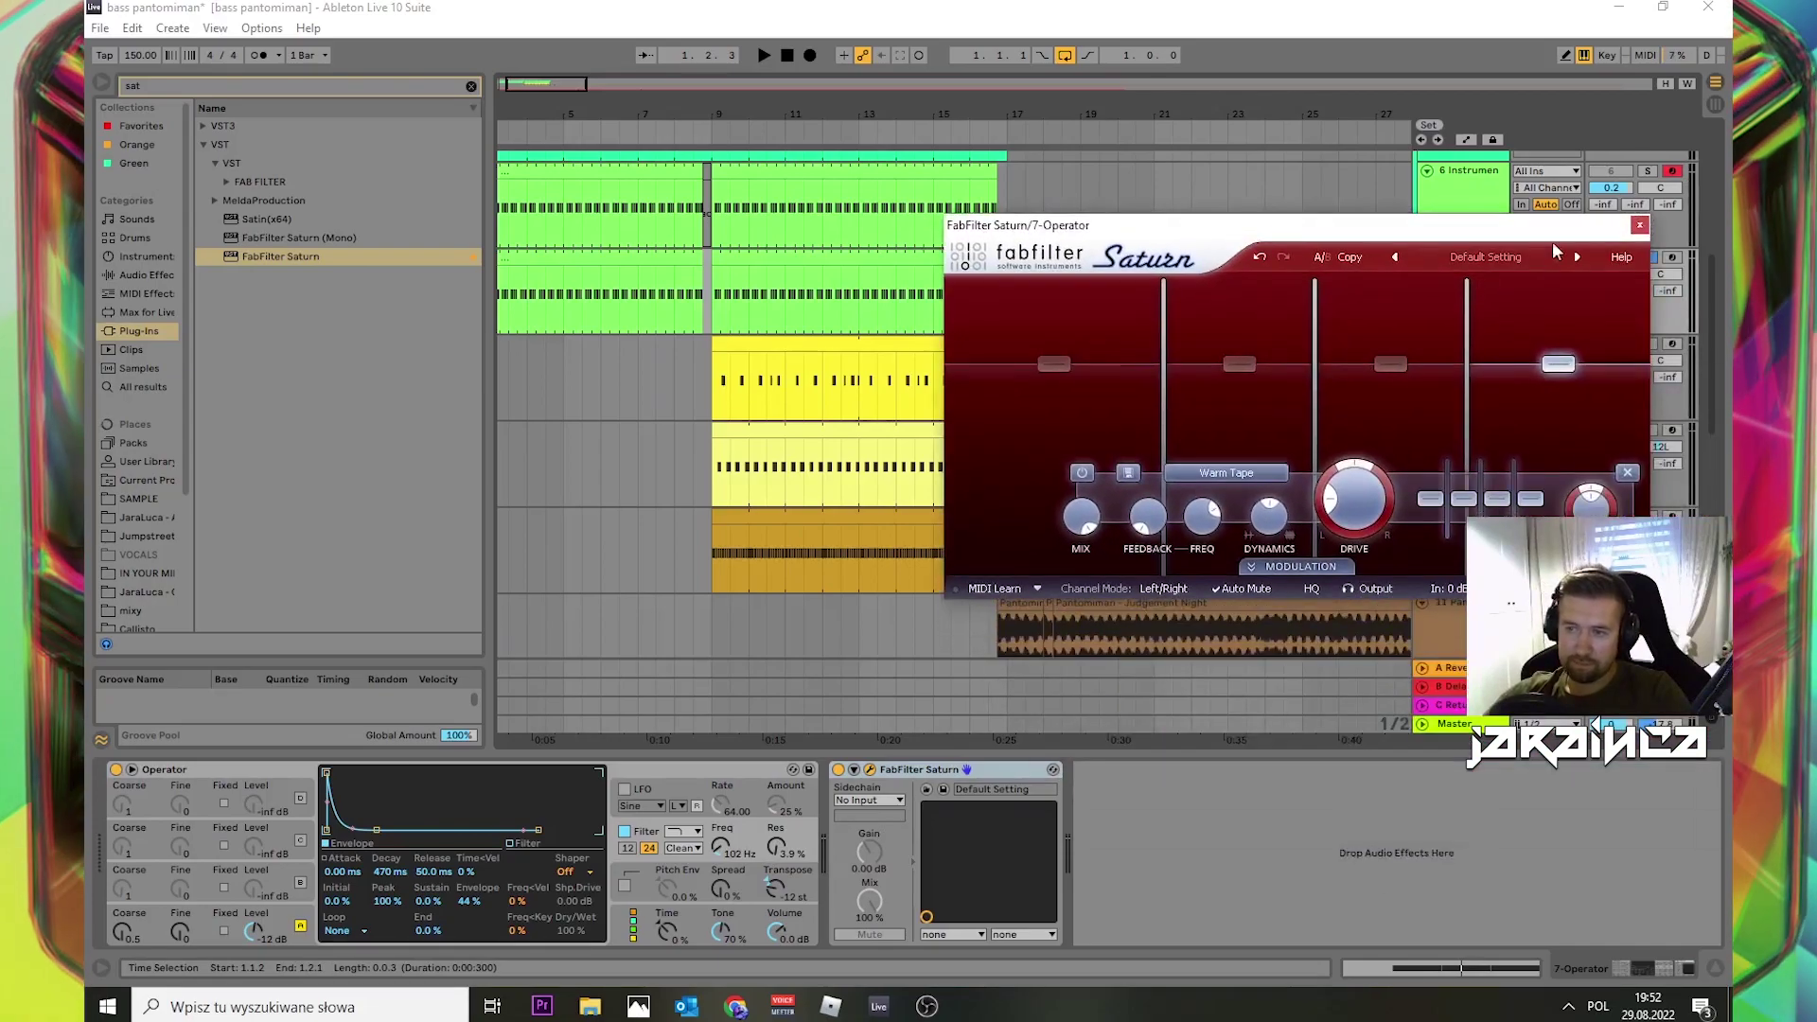
pyautogui.click(1640, 225)
pyautogui.press('space')
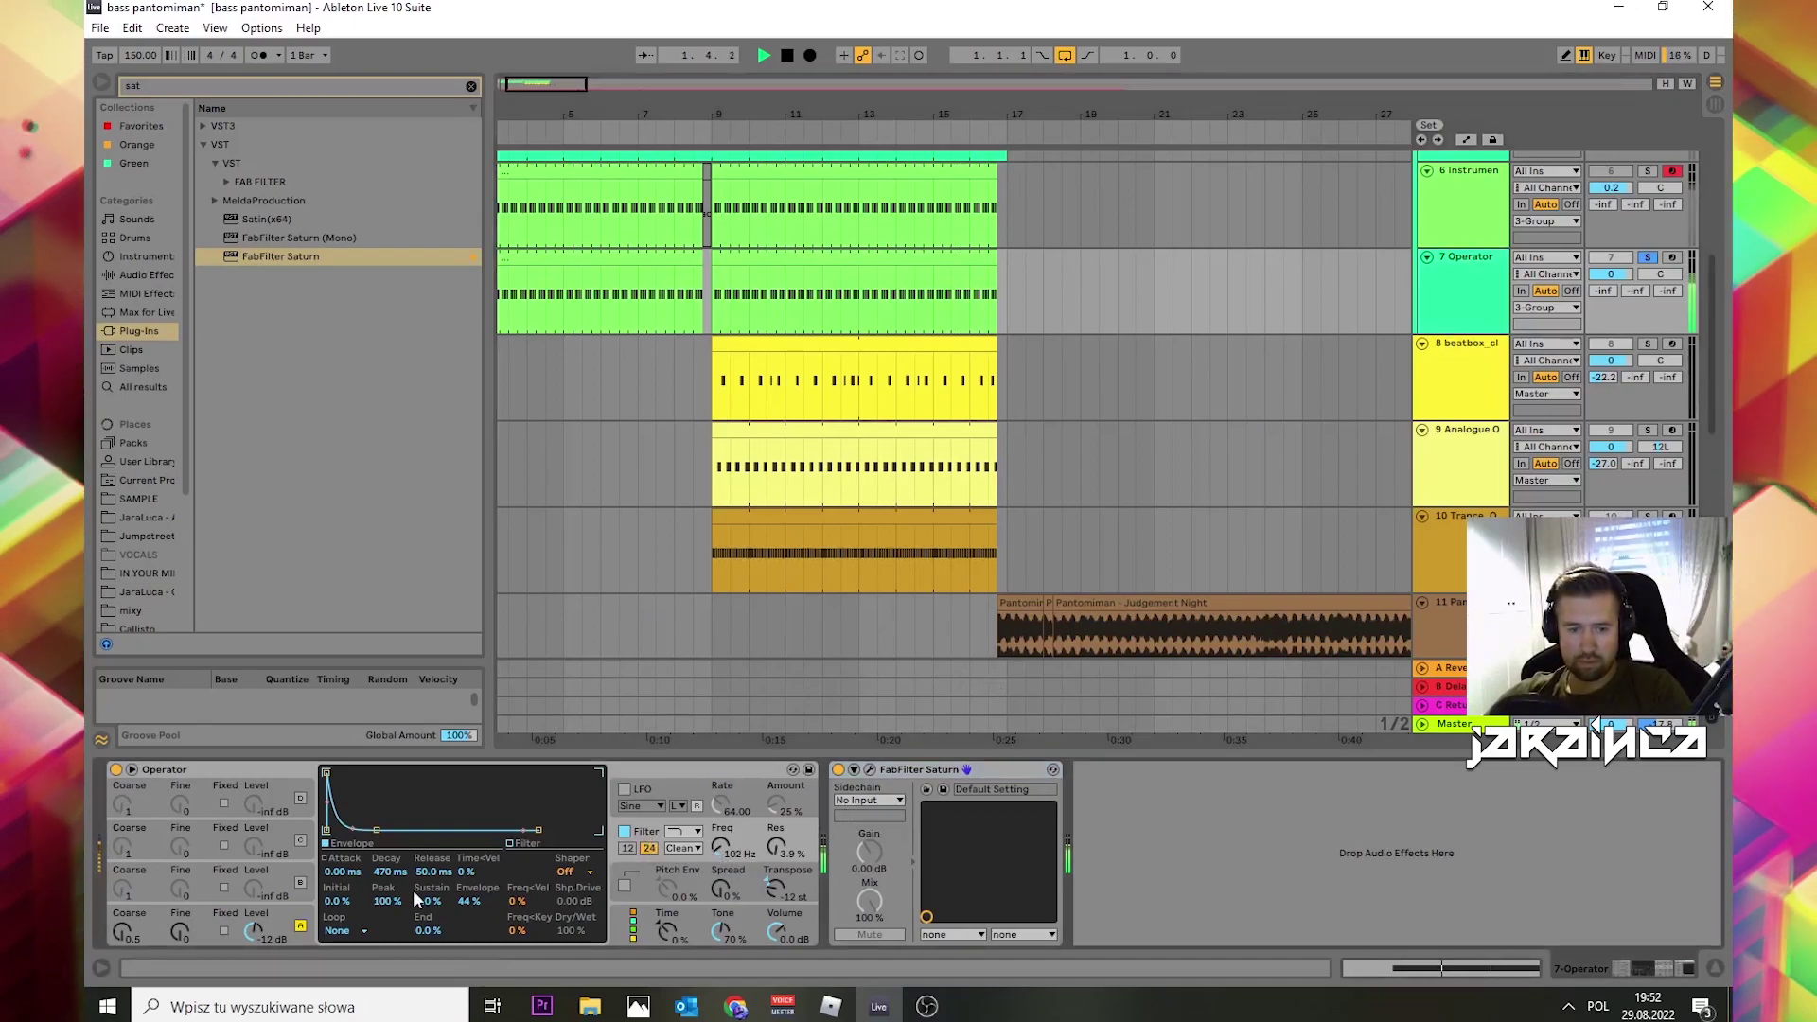
# Step: Set Operator's filter envelope decay to 480 ms and its envelope amount to 48%
pyautogui.click(391, 873)
pyautogui.write('480')
pyautogui.press('Return')
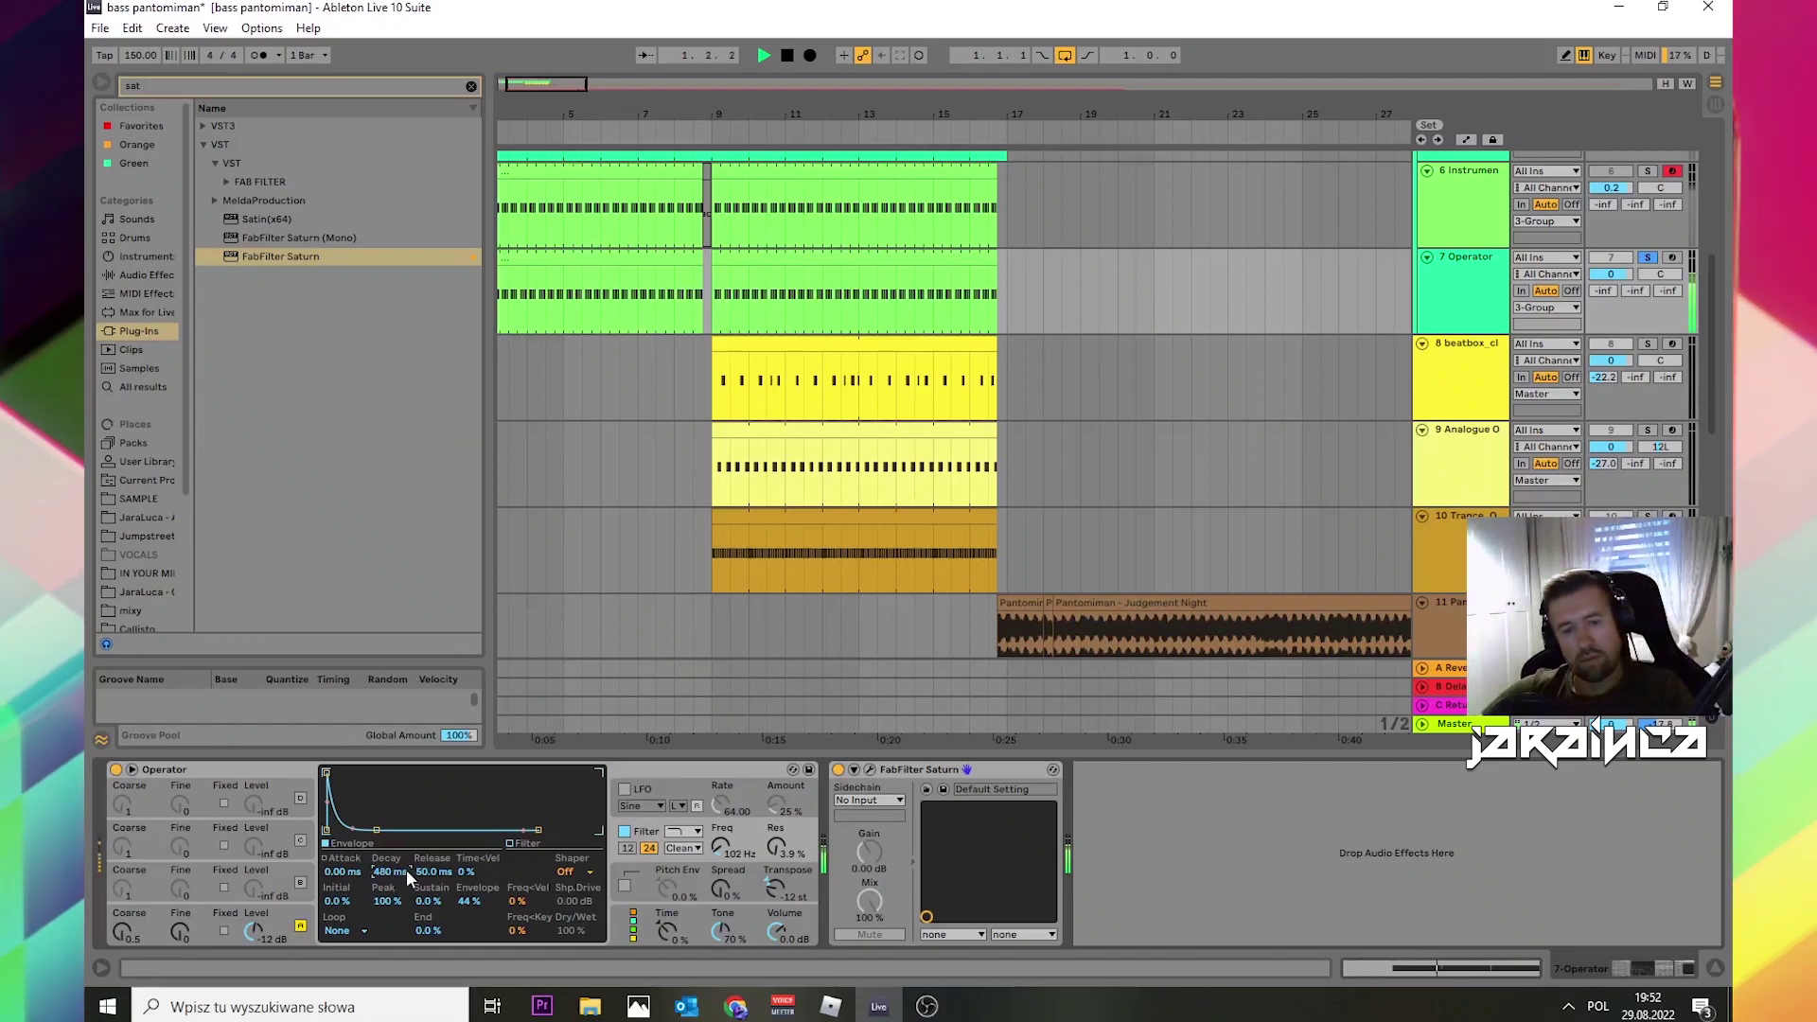
pyautogui.moveTo(469, 902); pyautogui.dragTo(470, 897)
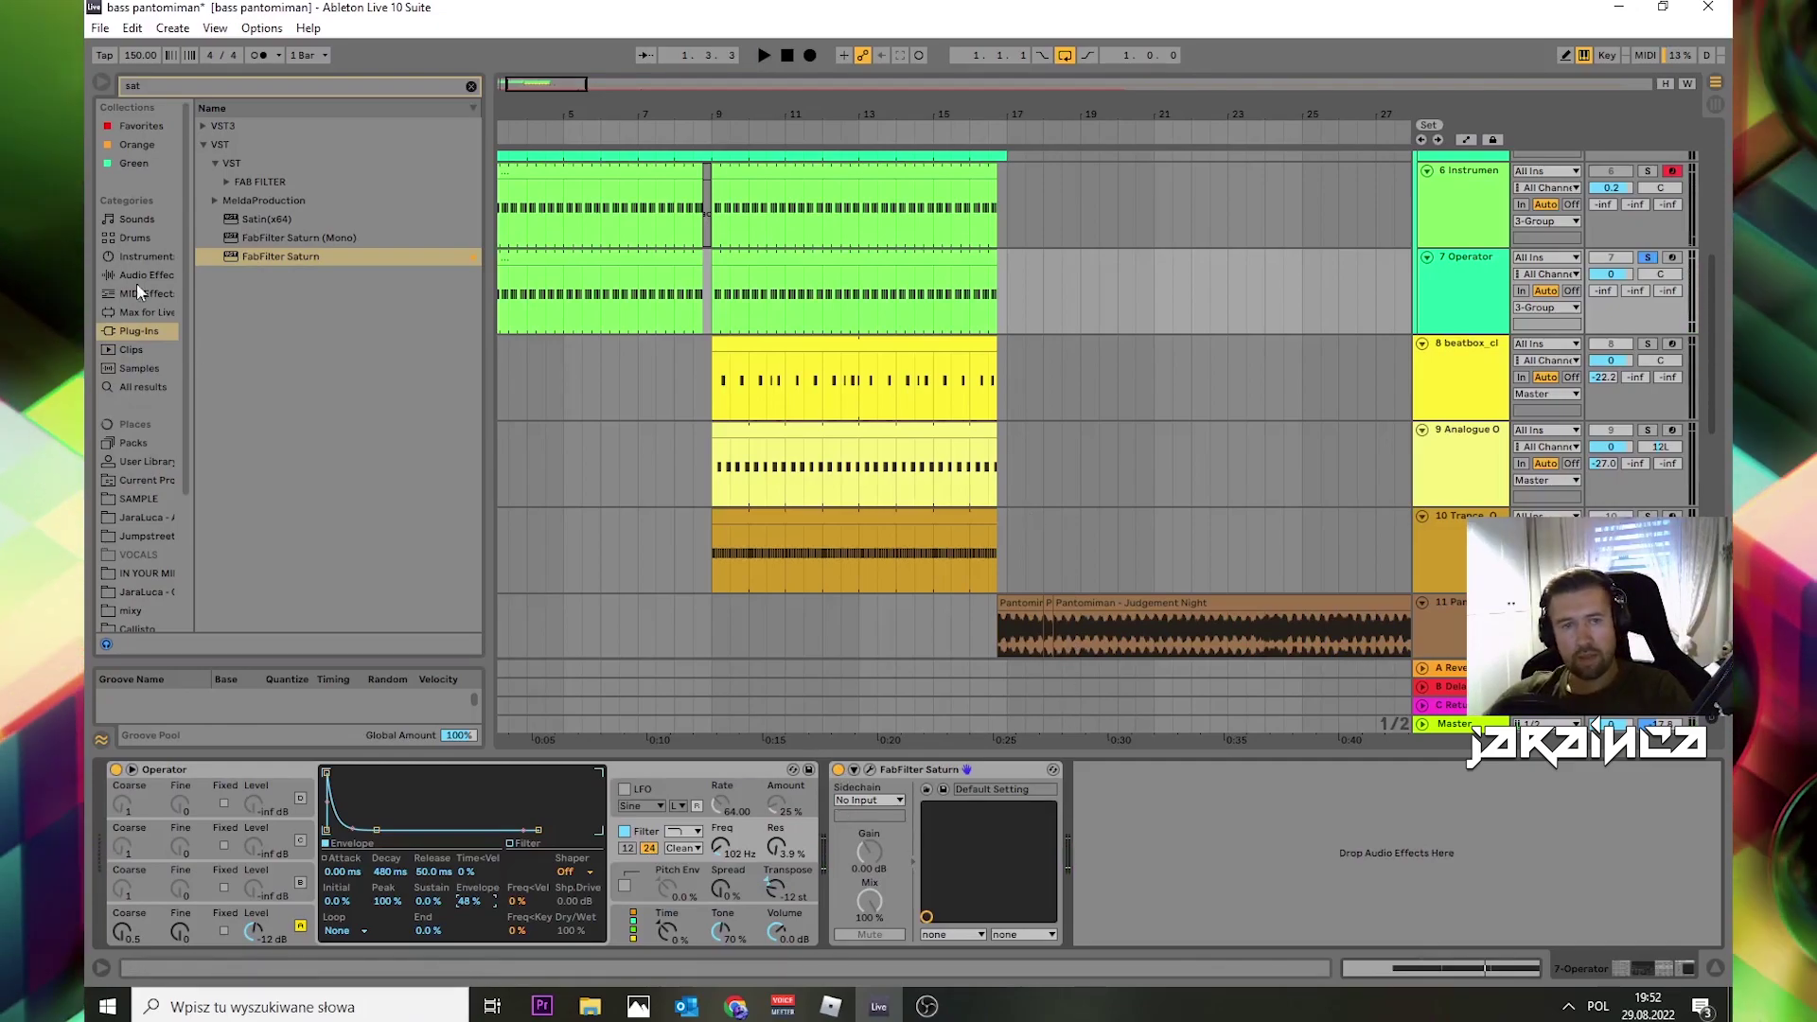
# Step: Search the plug-ins for "fab", add FabFilter Pro-Q 2 after Saturn and set its processing mode to Linear Phase
pyautogui.moveTo(169, 89); pyautogui.dragTo(84, 82)
pyautogui.write('fab')
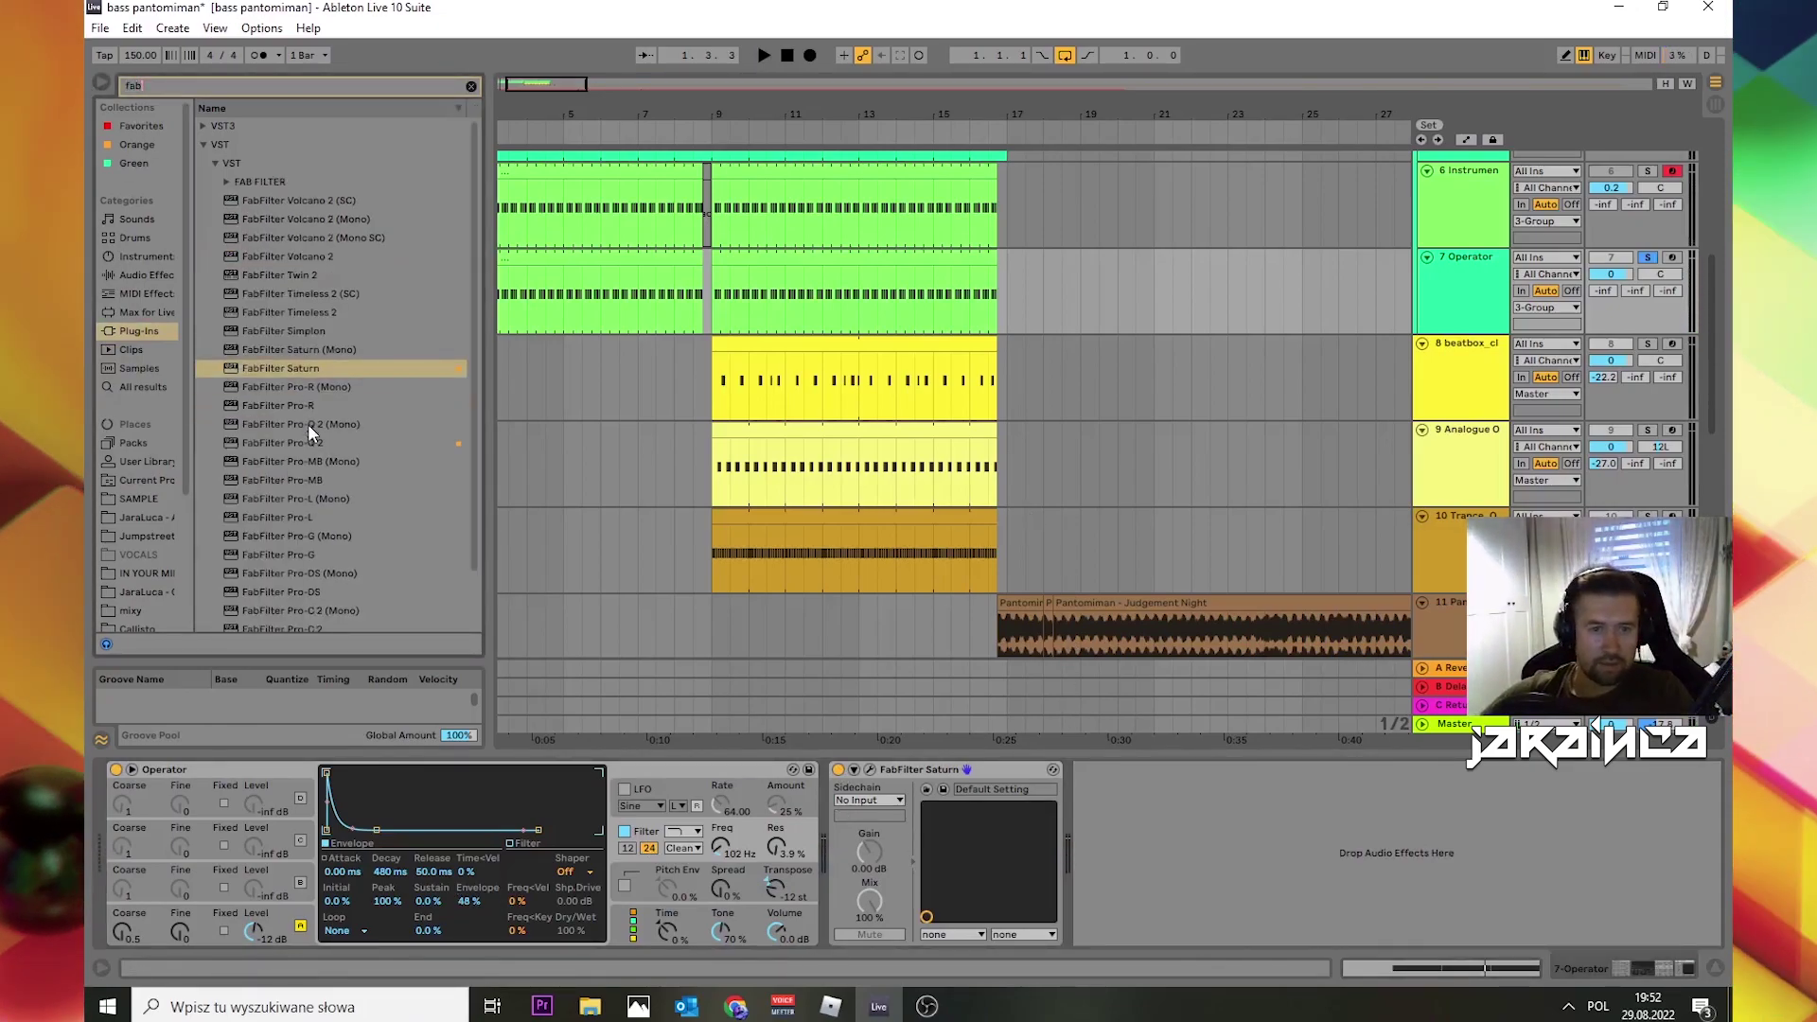
pyautogui.doubleClick(308, 439)
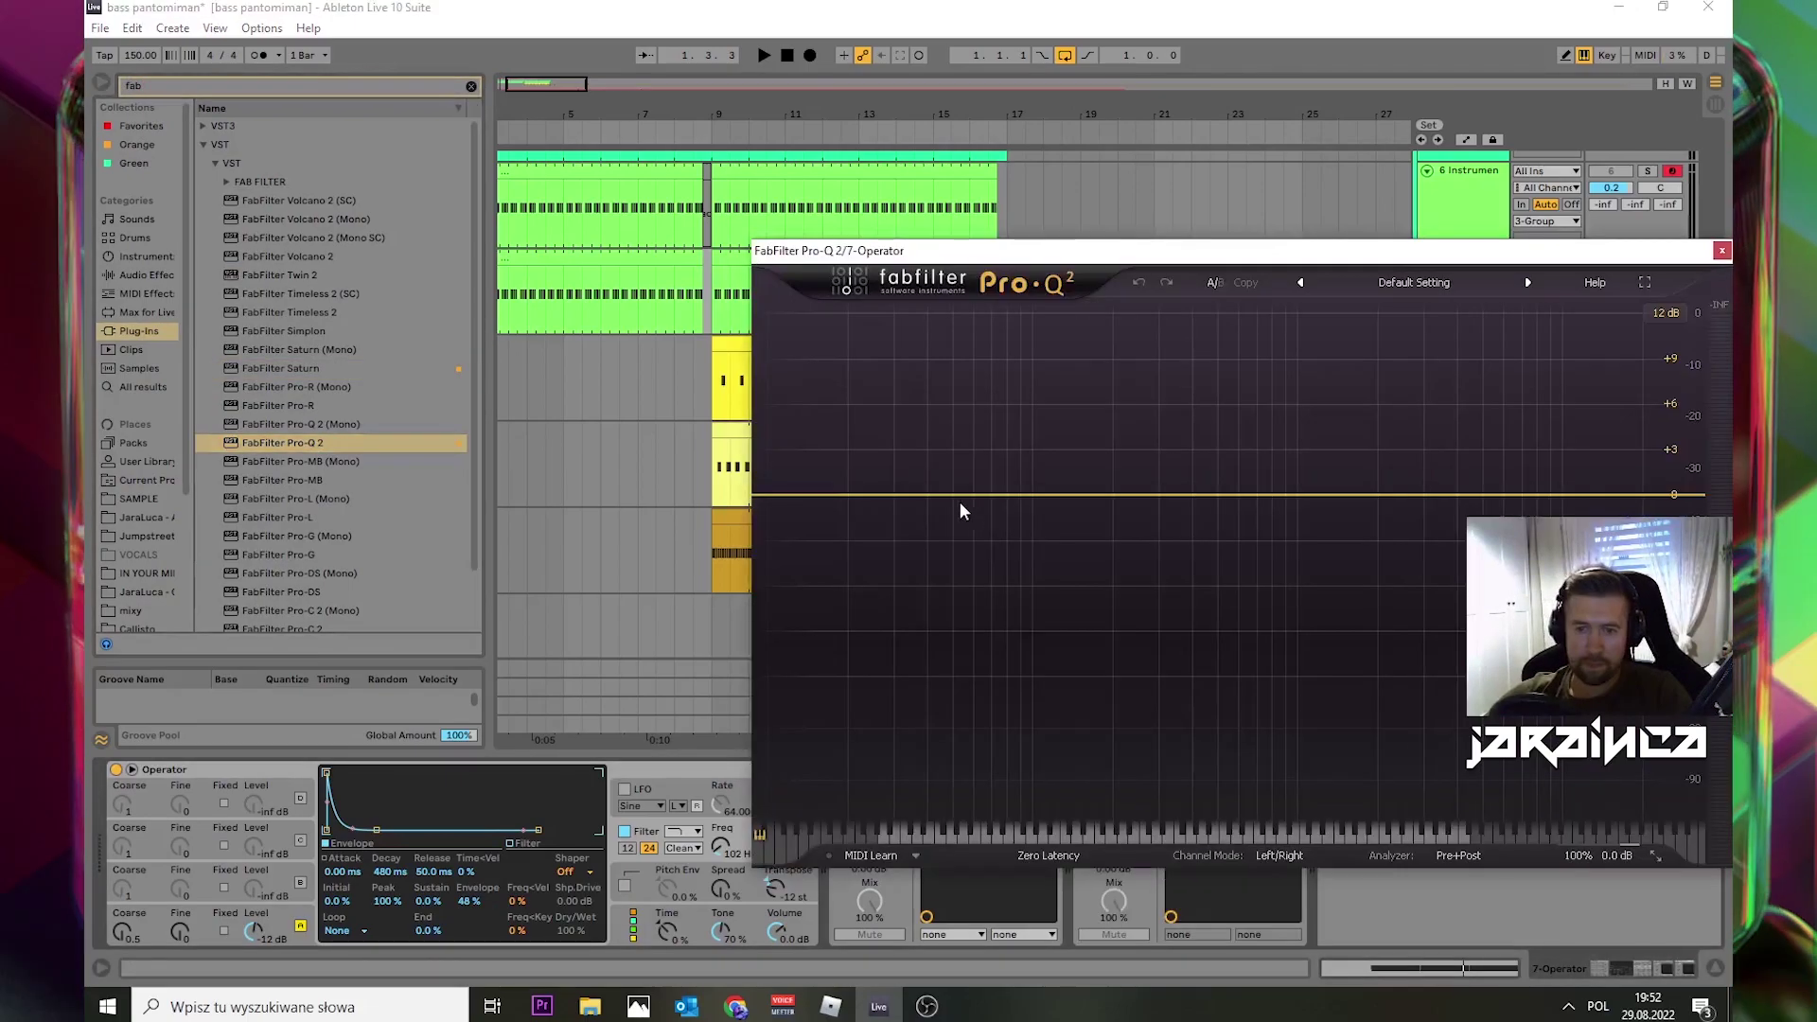
pyautogui.click(1049, 854)
pyautogui.click(1047, 922)
# Step: Add a Low Cut band at about 25 Hz in Pro-Q 2 with a 48 dB/oct slope
pyautogui.rightClick(873, 497)
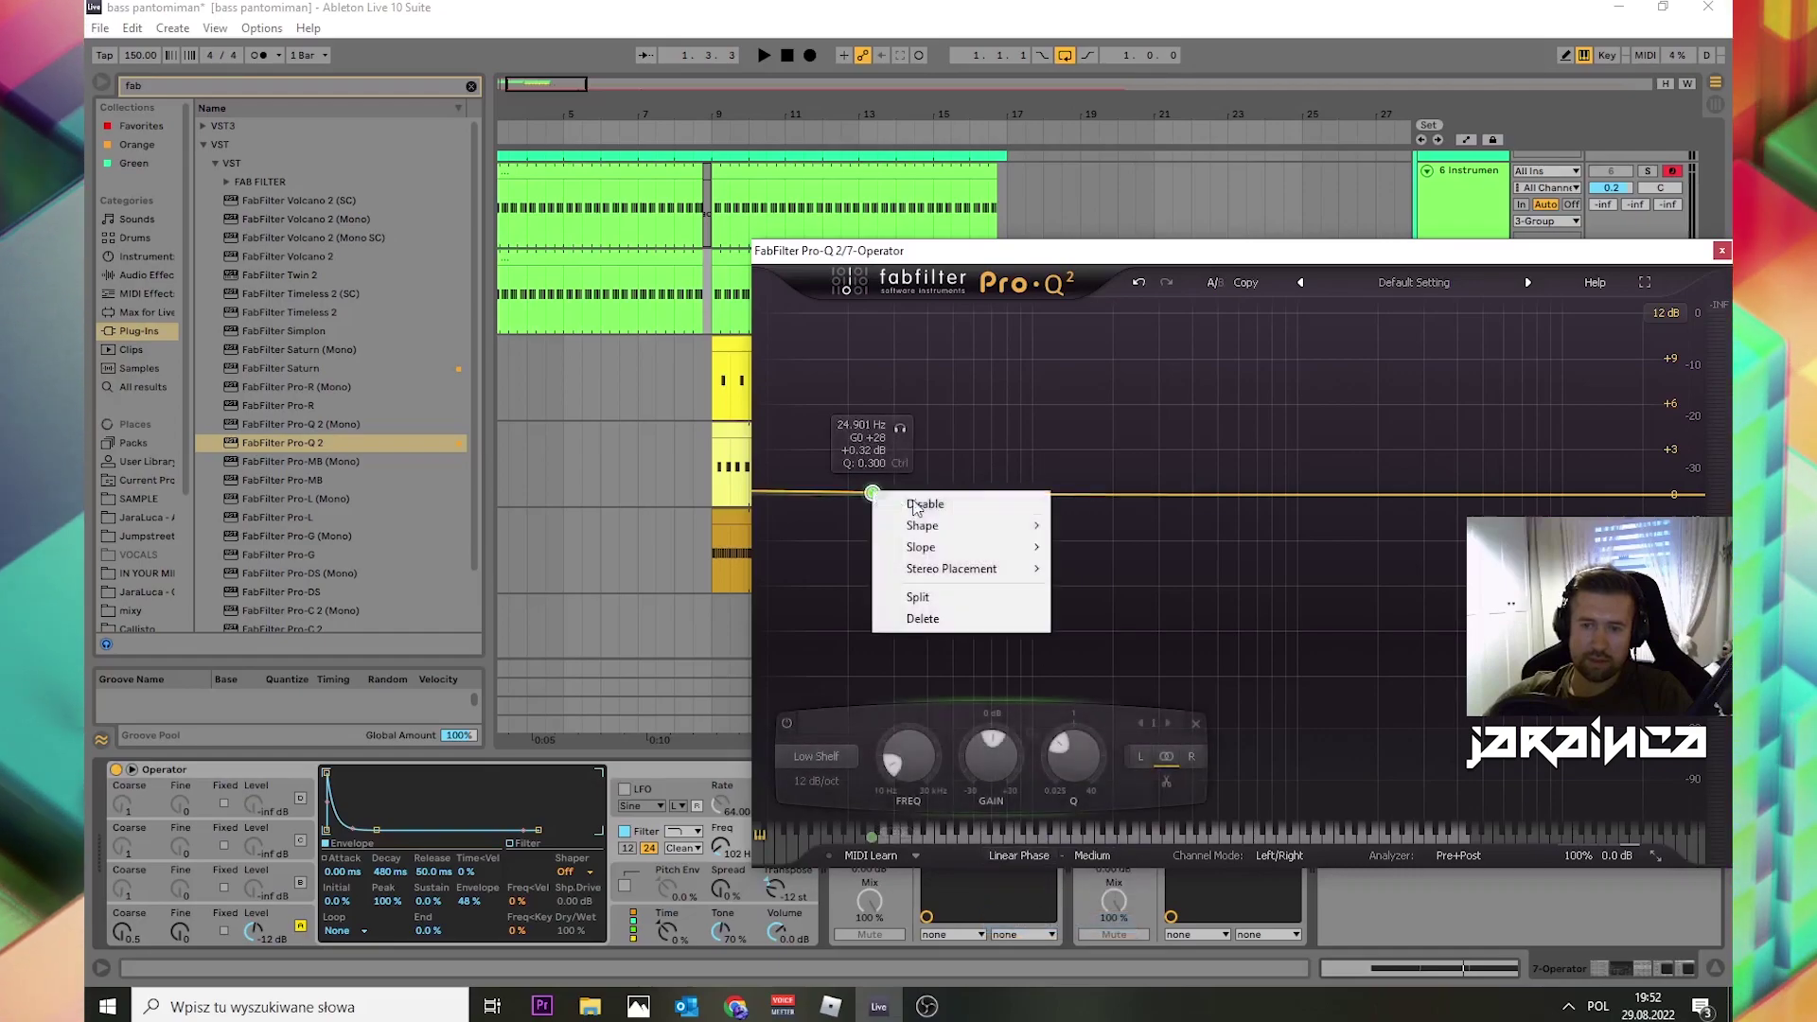
pyautogui.moveTo(947, 527)
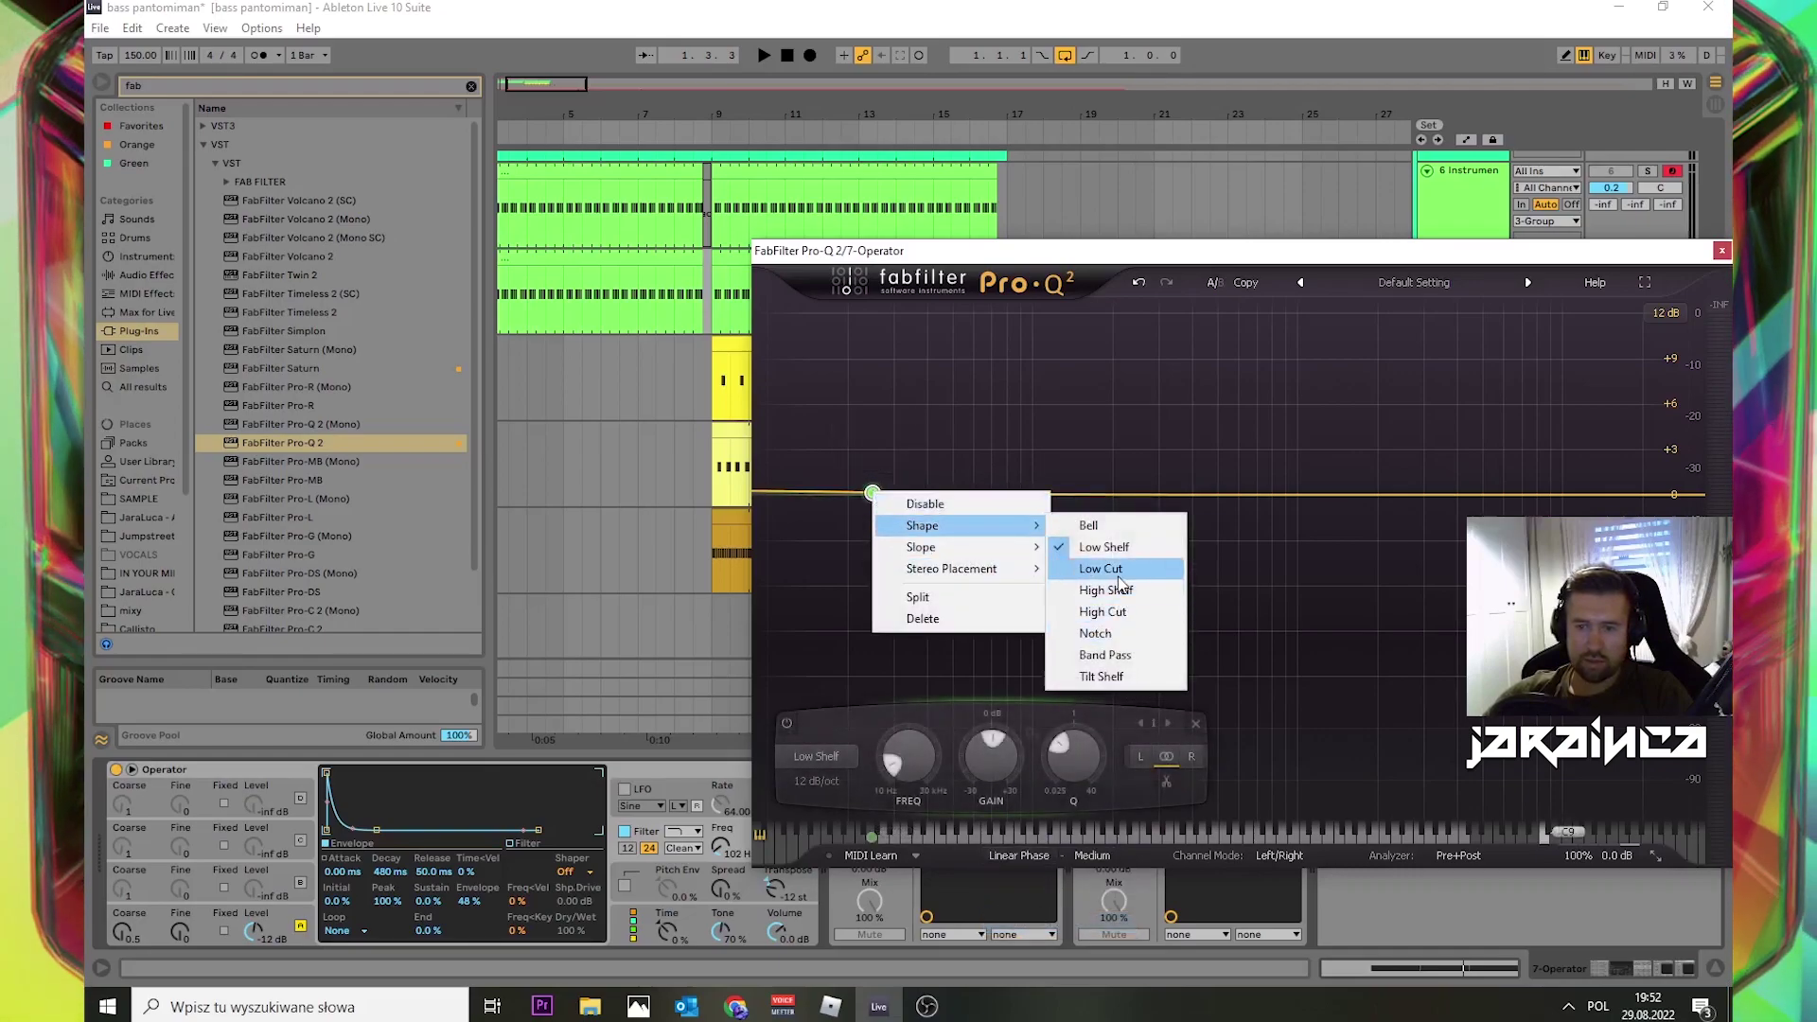
pyautogui.click(1101, 569)
pyautogui.click(816, 781)
pyautogui.click(843, 733)
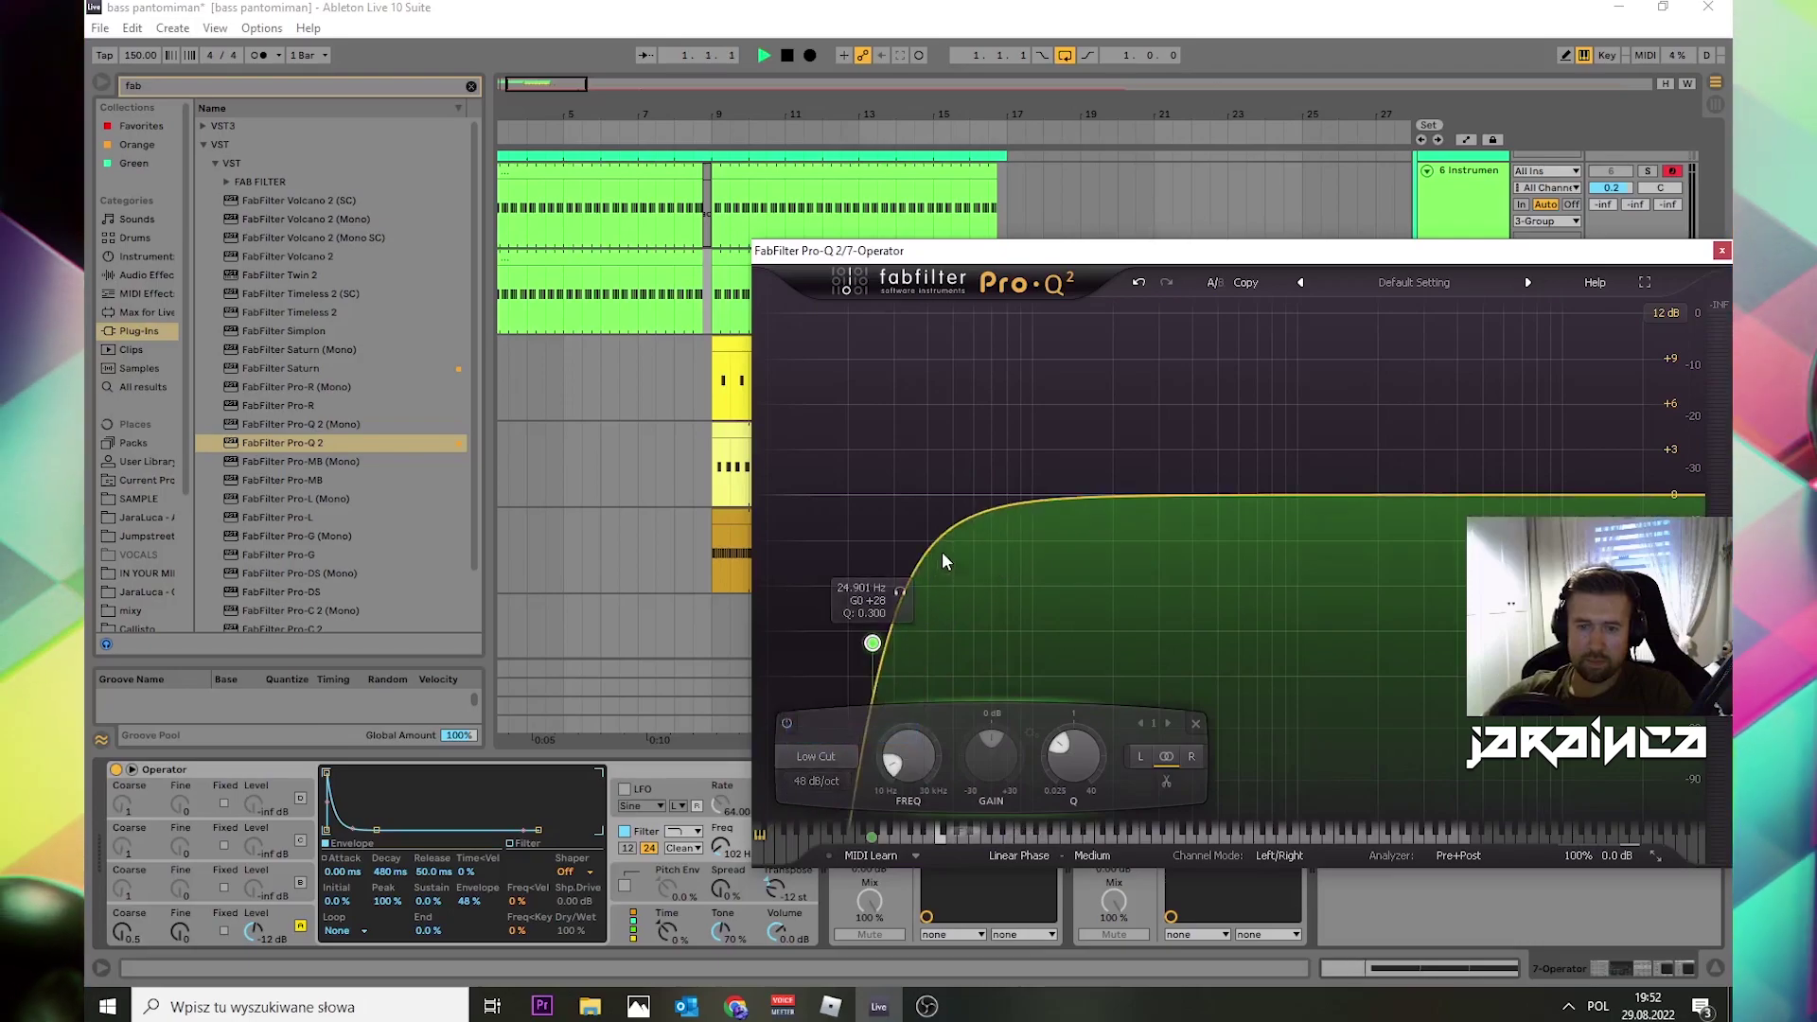
# Step: During playback, add a bell dip of about 1 dB near 50 Hz and a narrow bell boost at about 107 Hz
pyautogui.press('space')
pyautogui.moveTo(889, 490); pyautogui.dragTo(953, 506)
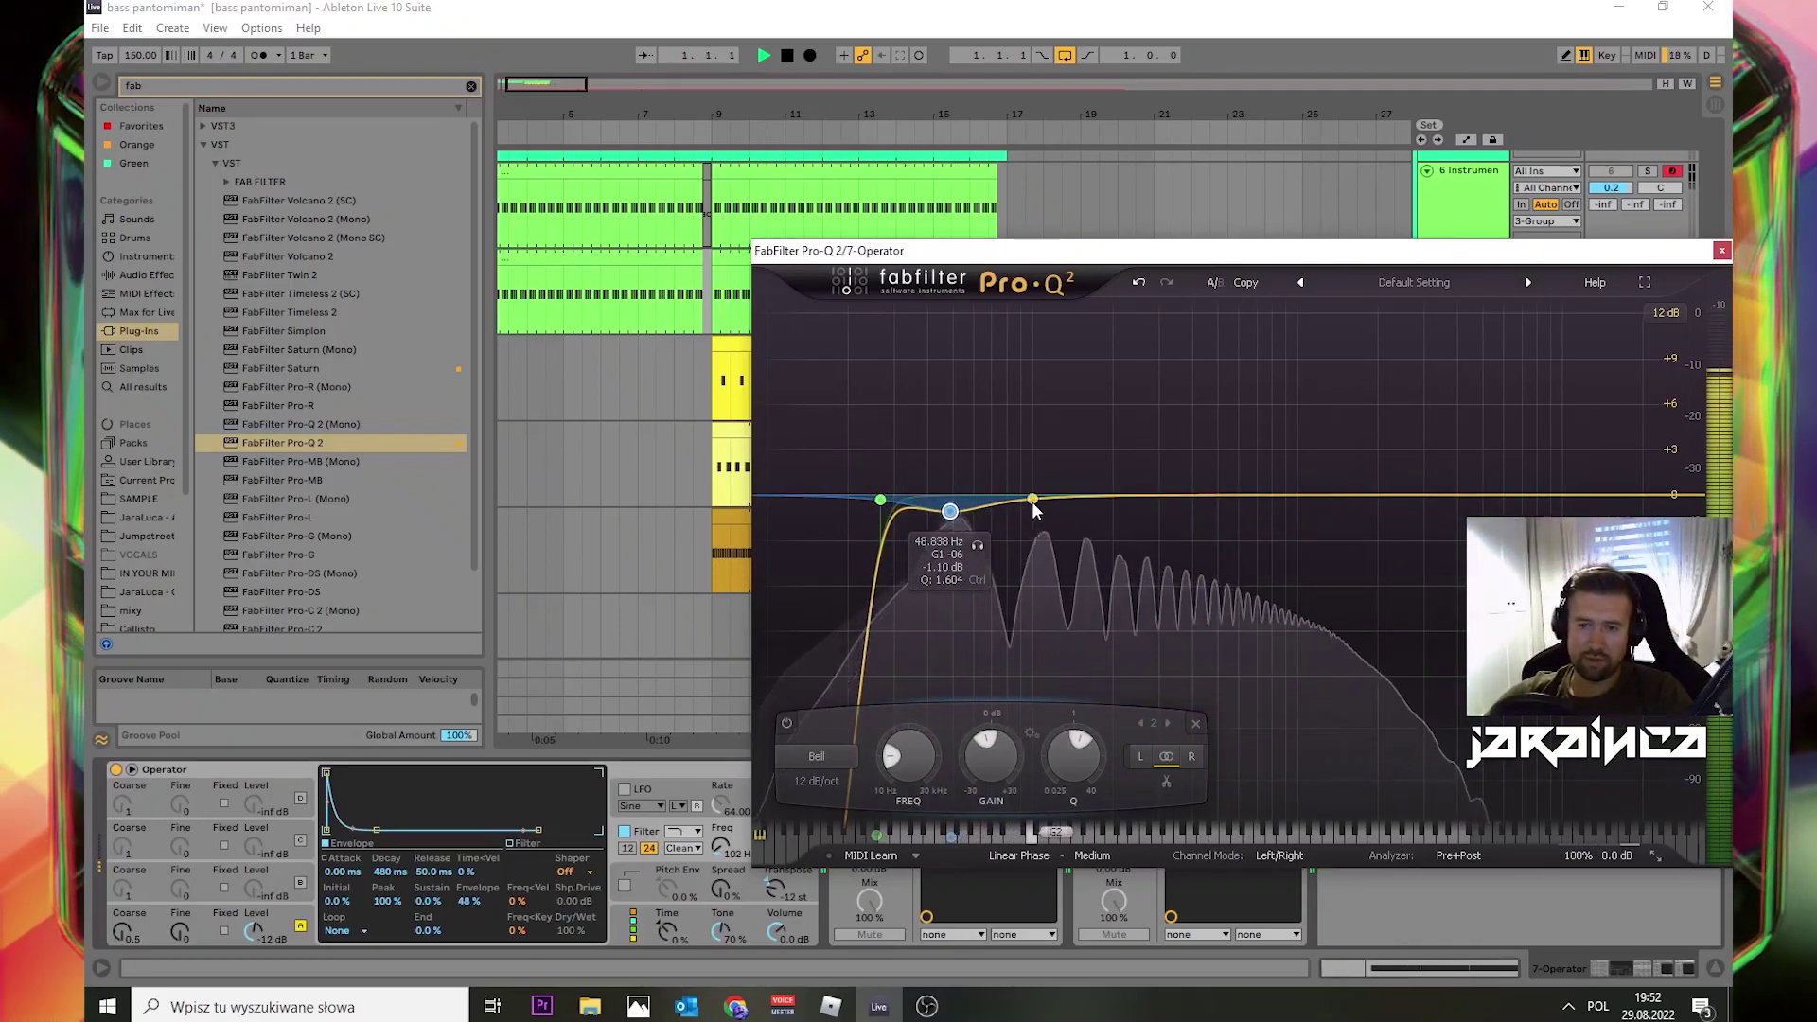
pyautogui.moveTo(1034, 509); pyautogui.dragTo(1033, 489)
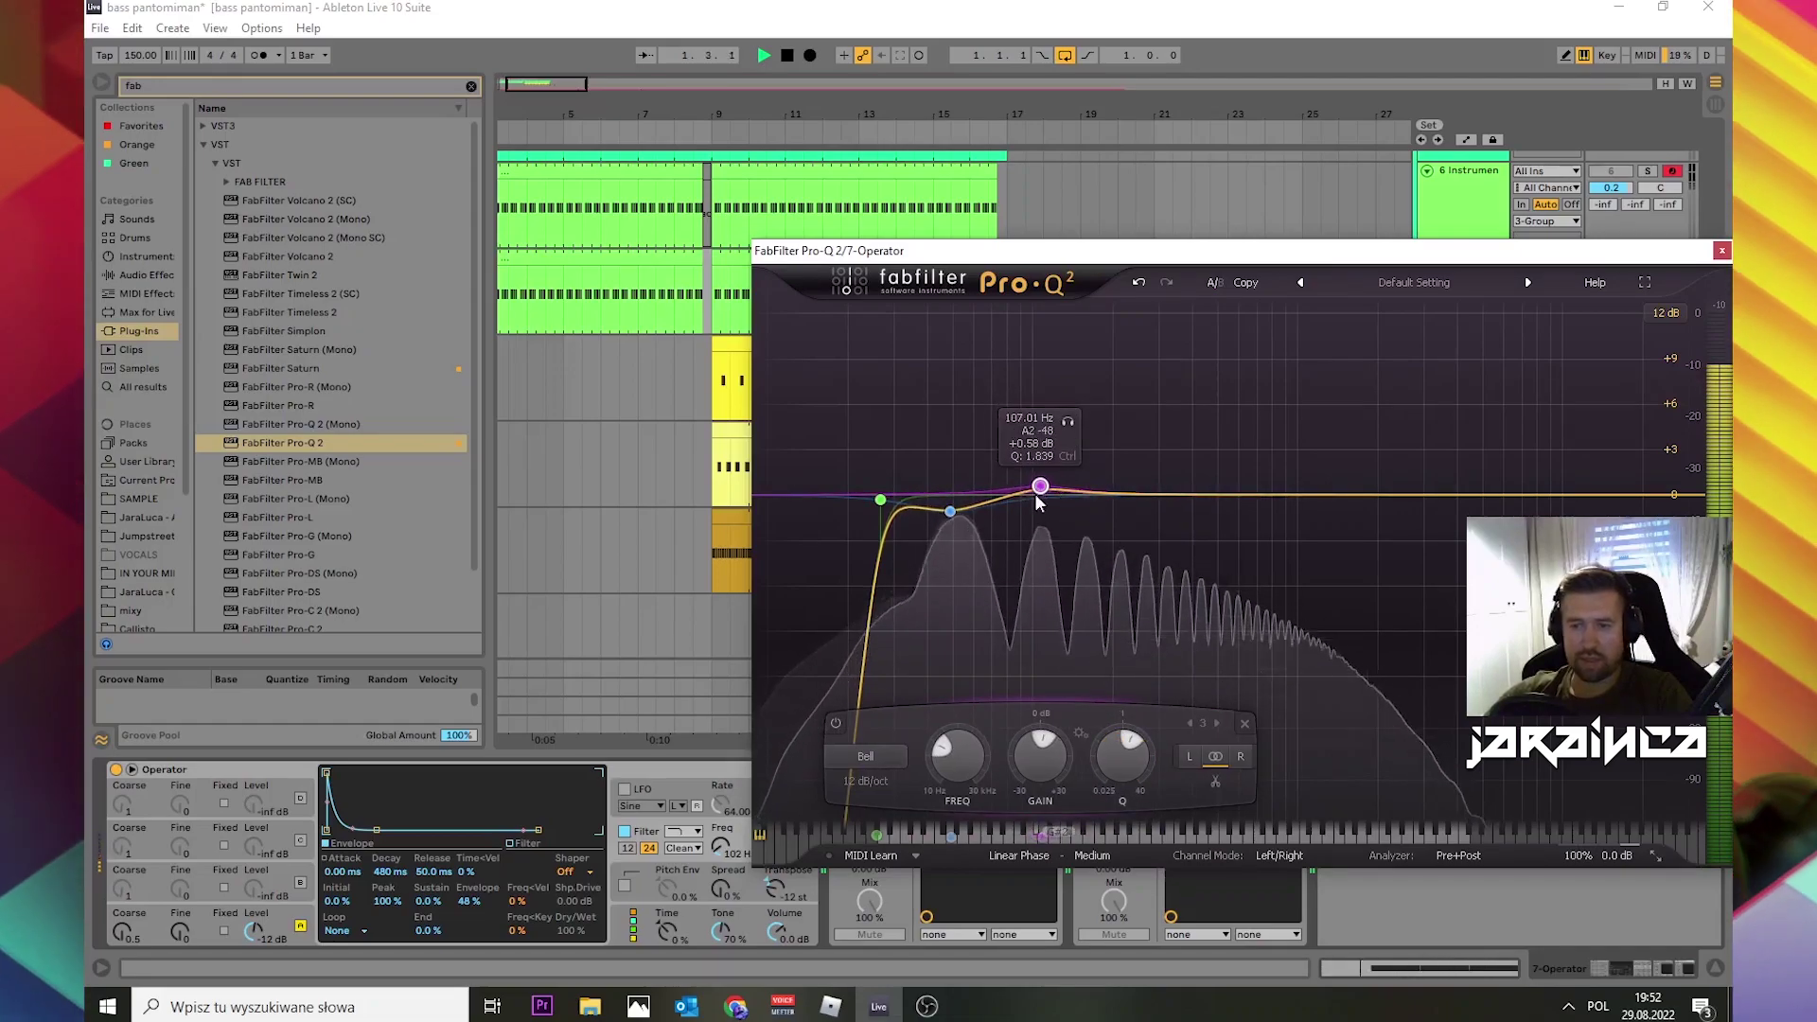
pyautogui.click(951, 513)
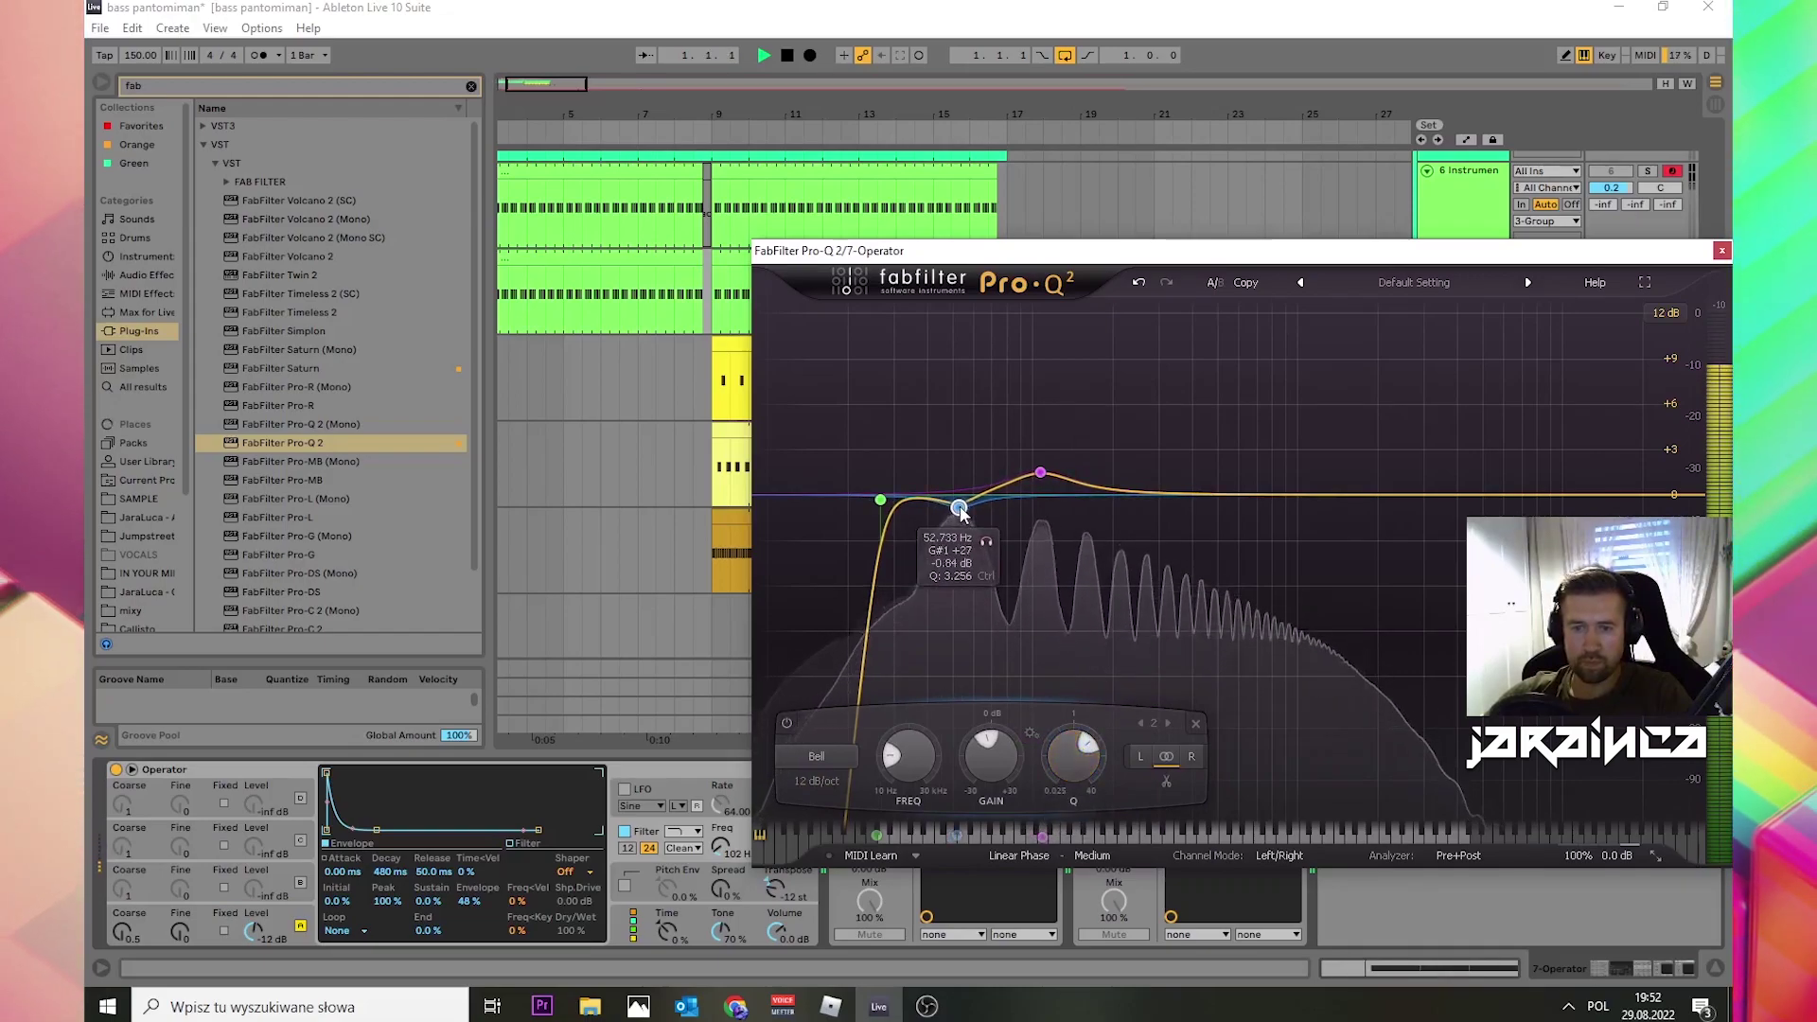
pyautogui.click(1044, 485)
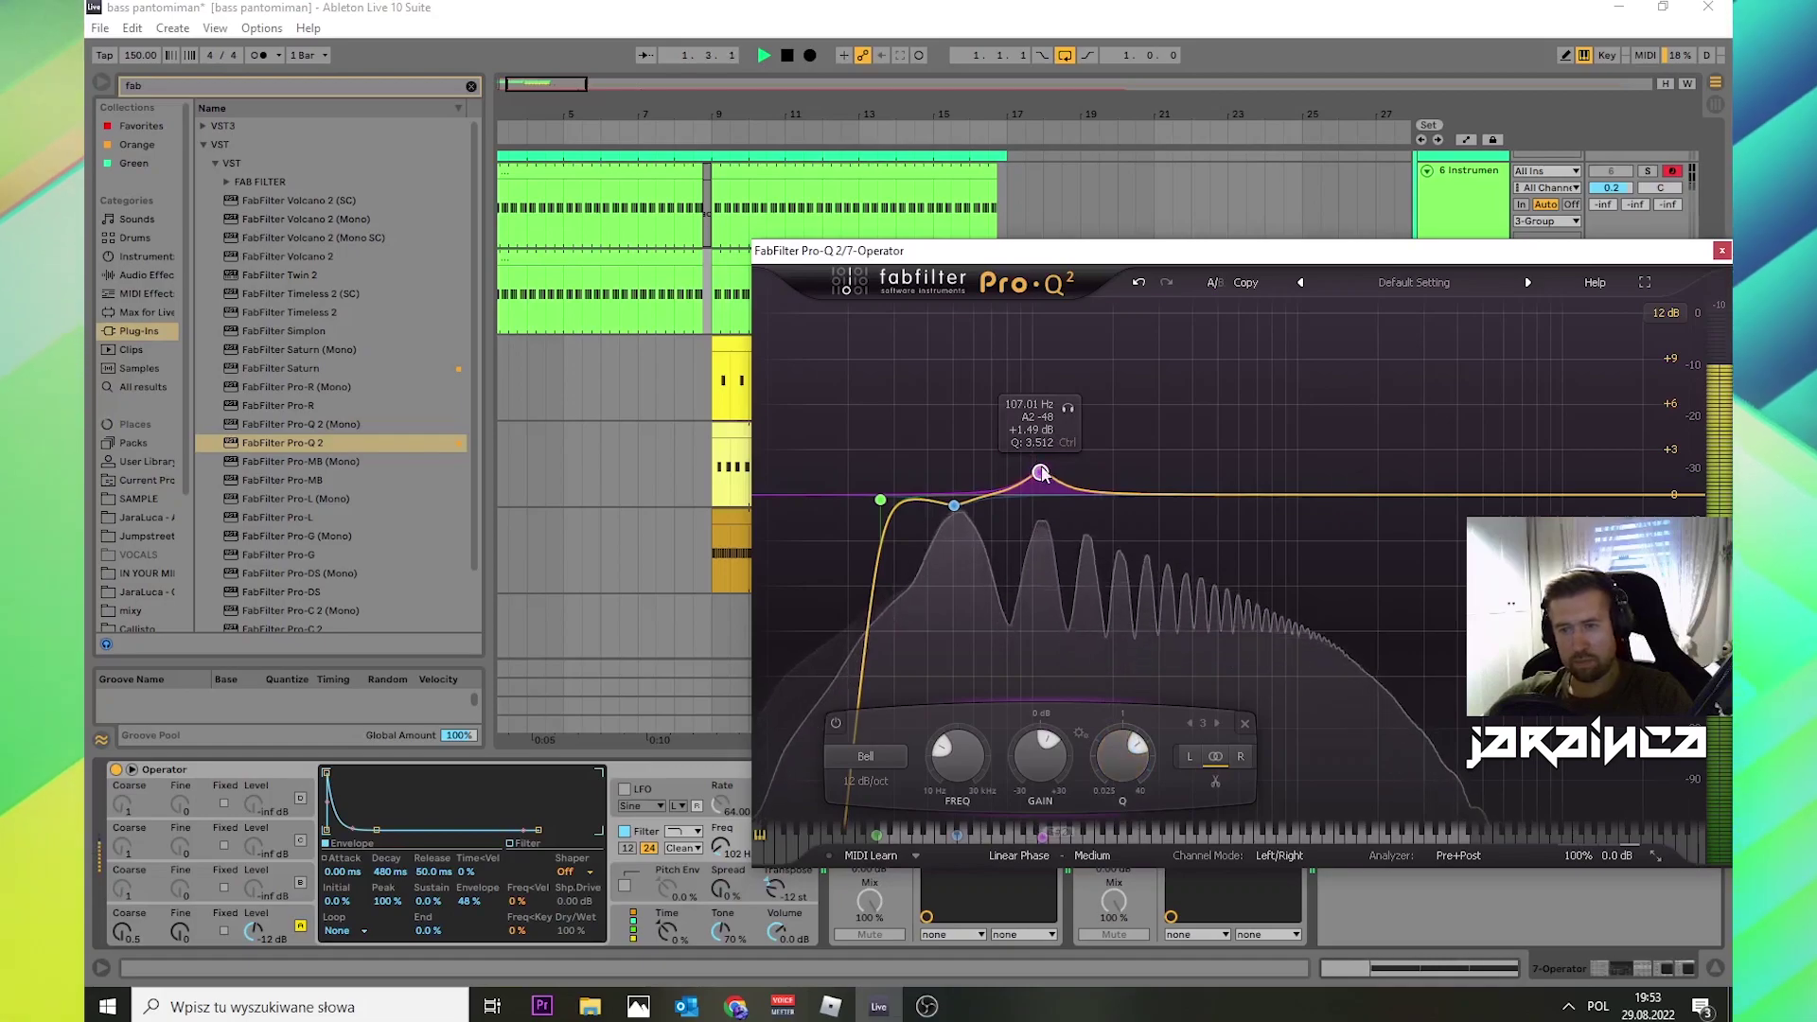
# Step: Add a bell boost of about 2 dB near 448 Hz, then close Pro-Q 2 and stop playback
pyautogui.moveTo(1242, 496); pyautogui.dragTo(1218, 468)
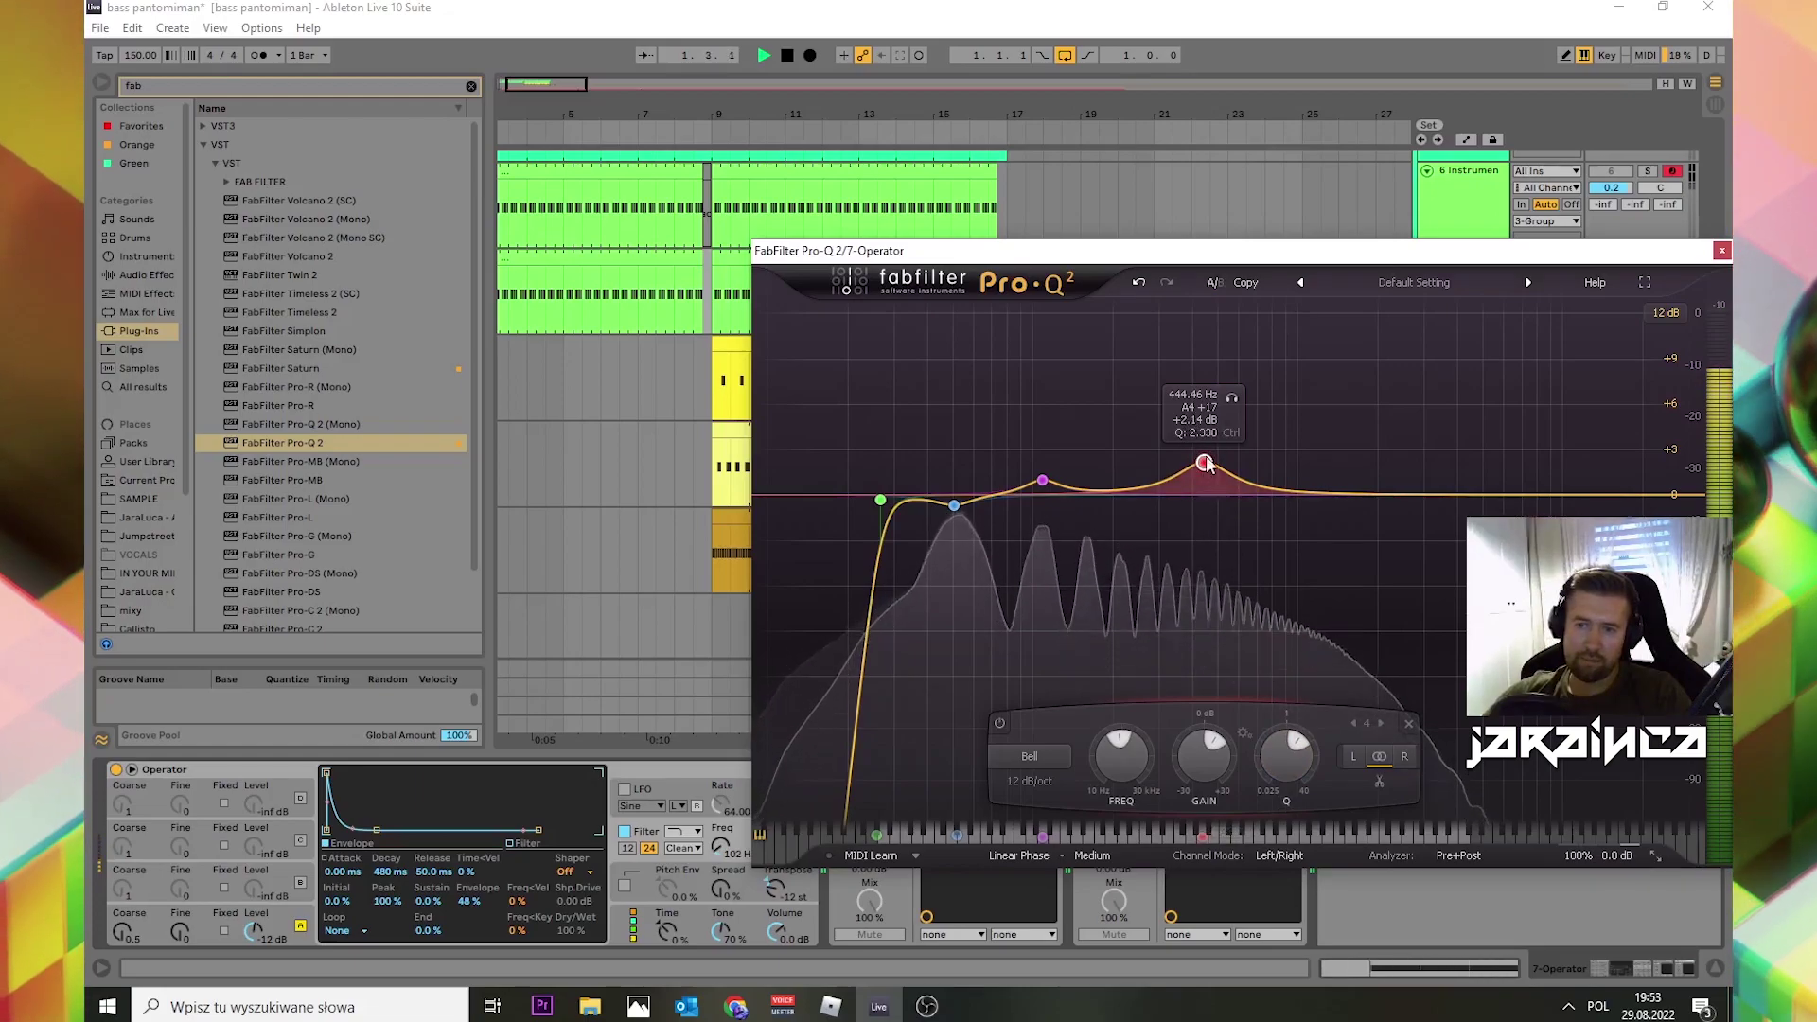
pyautogui.moveTo(1204, 462); pyautogui.dragTo(1205, 468)
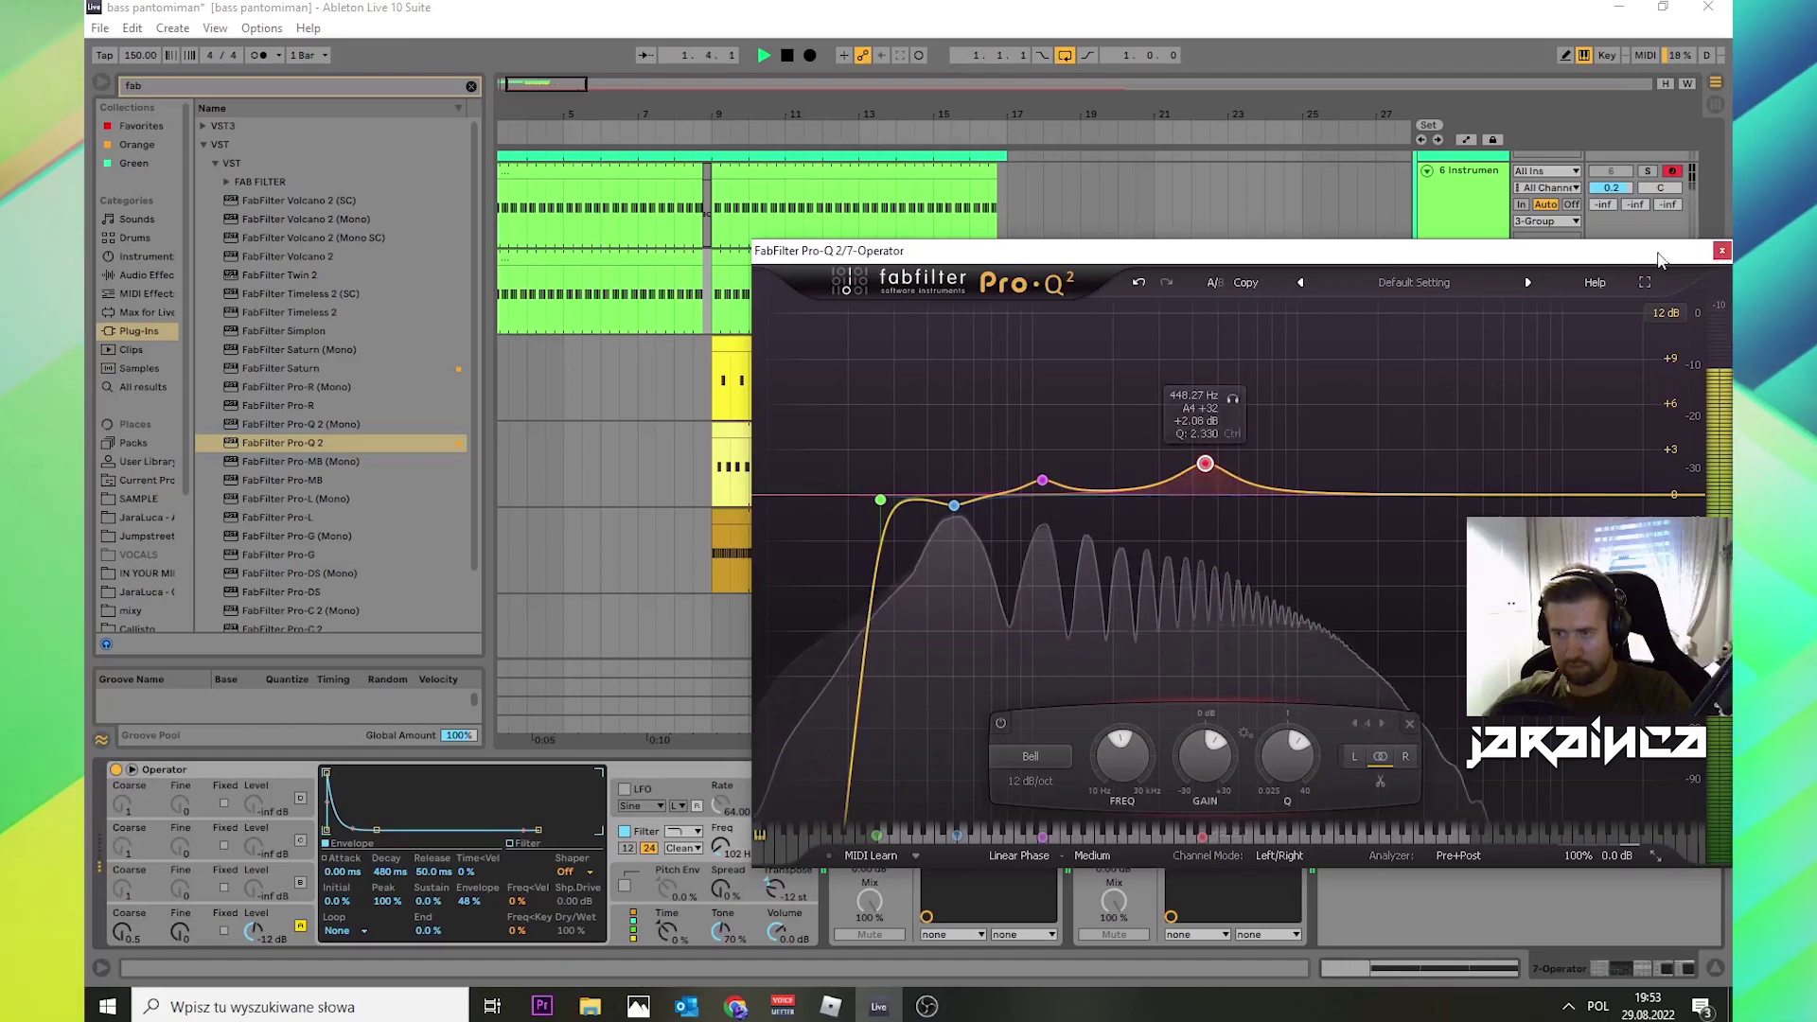
pyautogui.click(1722, 251)
pyautogui.press('space')
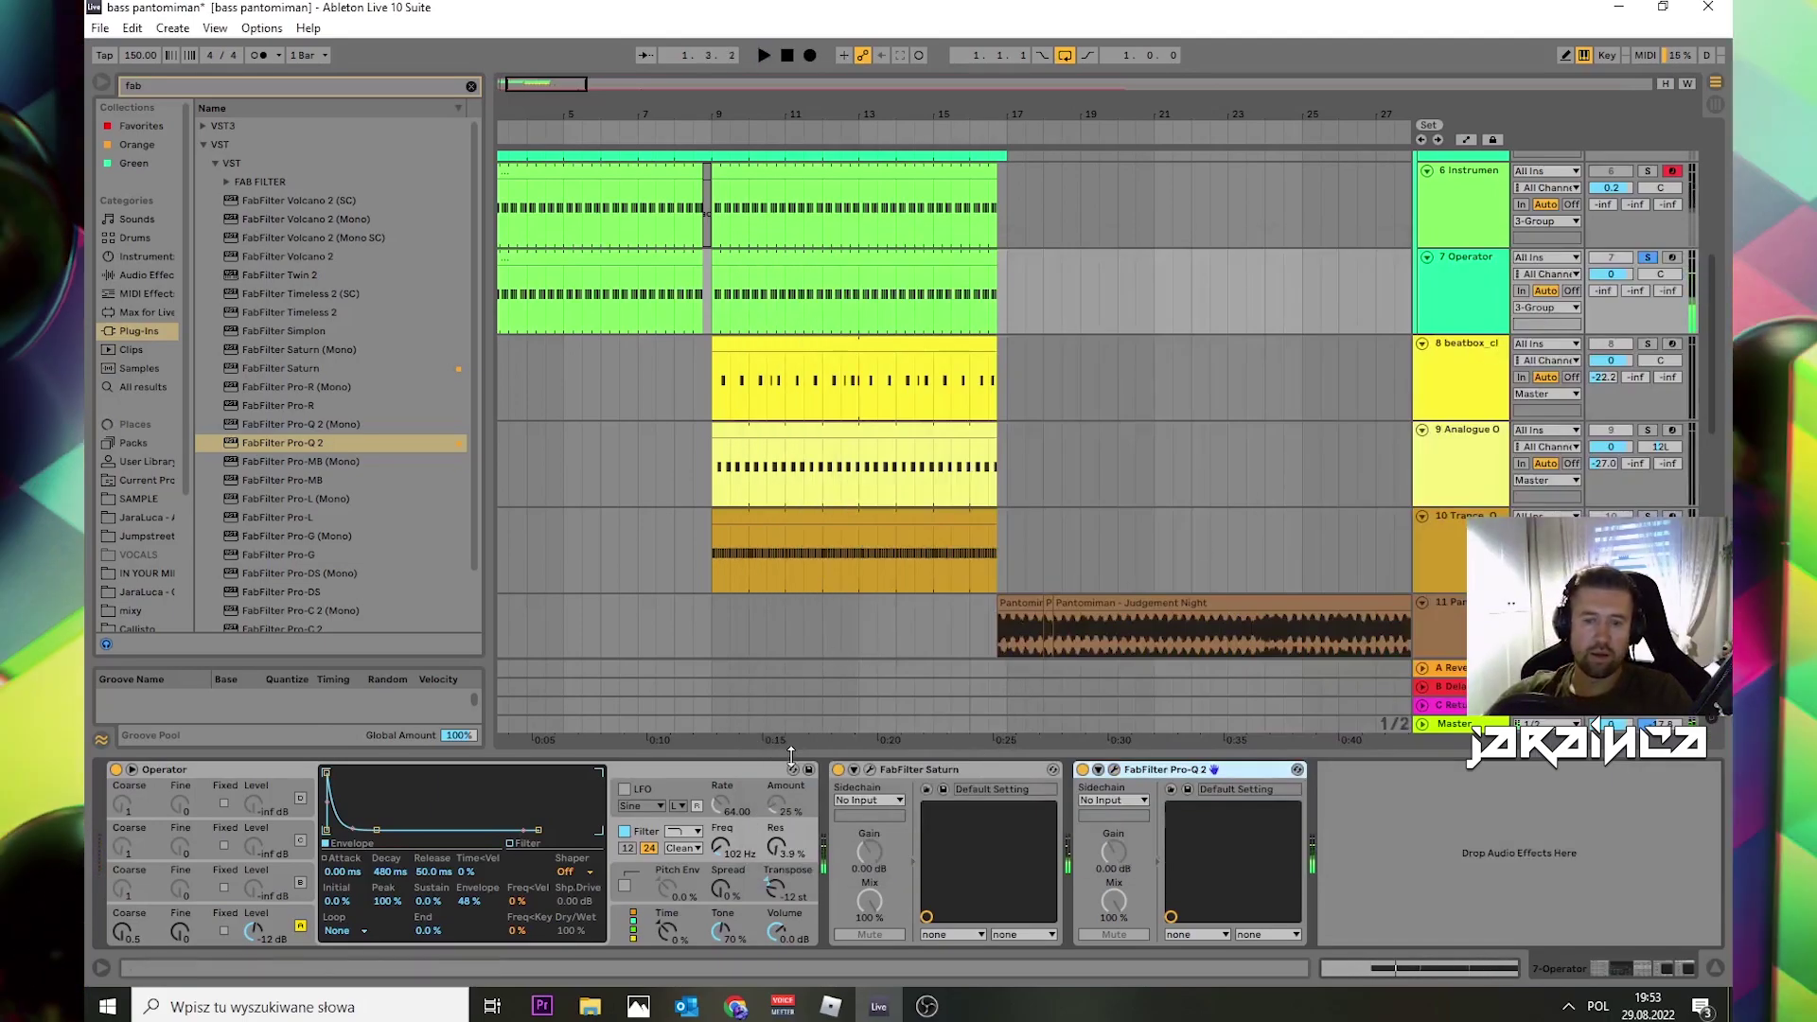
# Step: Search the plug-ins for "lfo" and insert LFOTool_x64 between Operator and Saturn, moving its window clear of the devices
pyautogui.moveTo(150, 86); pyautogui.dragTo(83, 82)
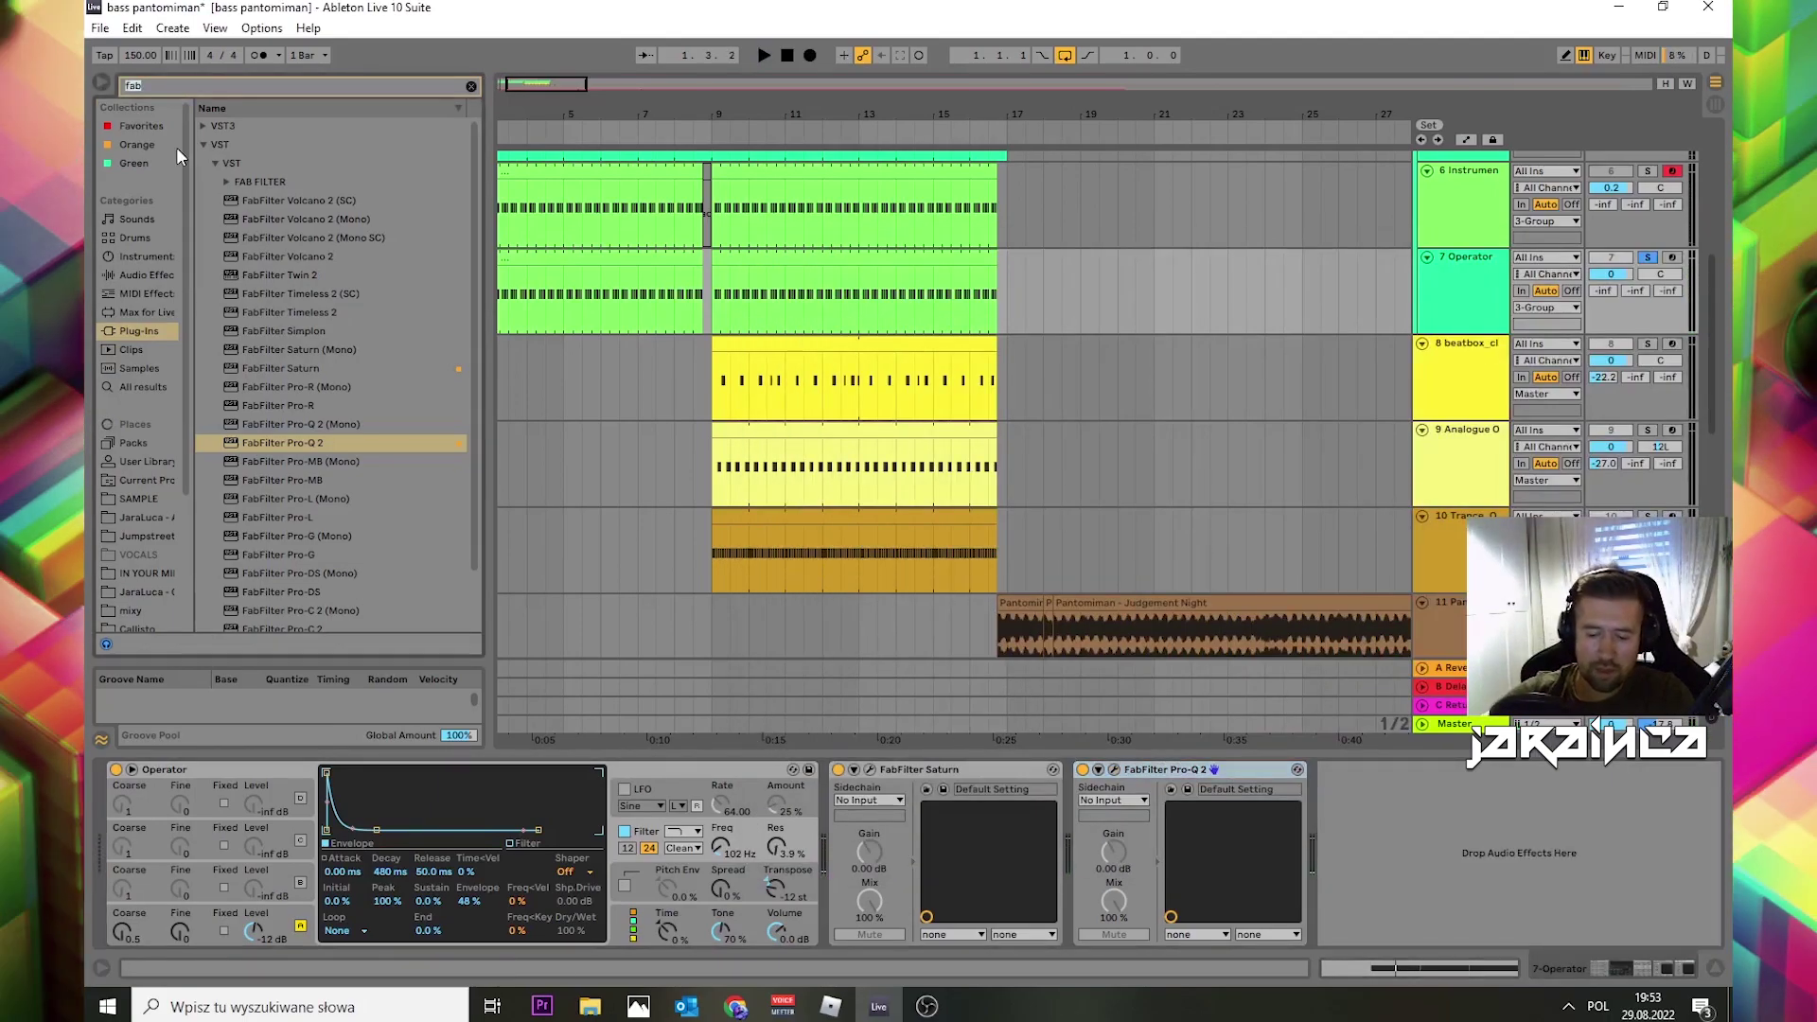
pyautogui.write('lfo')
pyautogui.moveTo(279, 163); pyautogui.dragTo(822, 856)
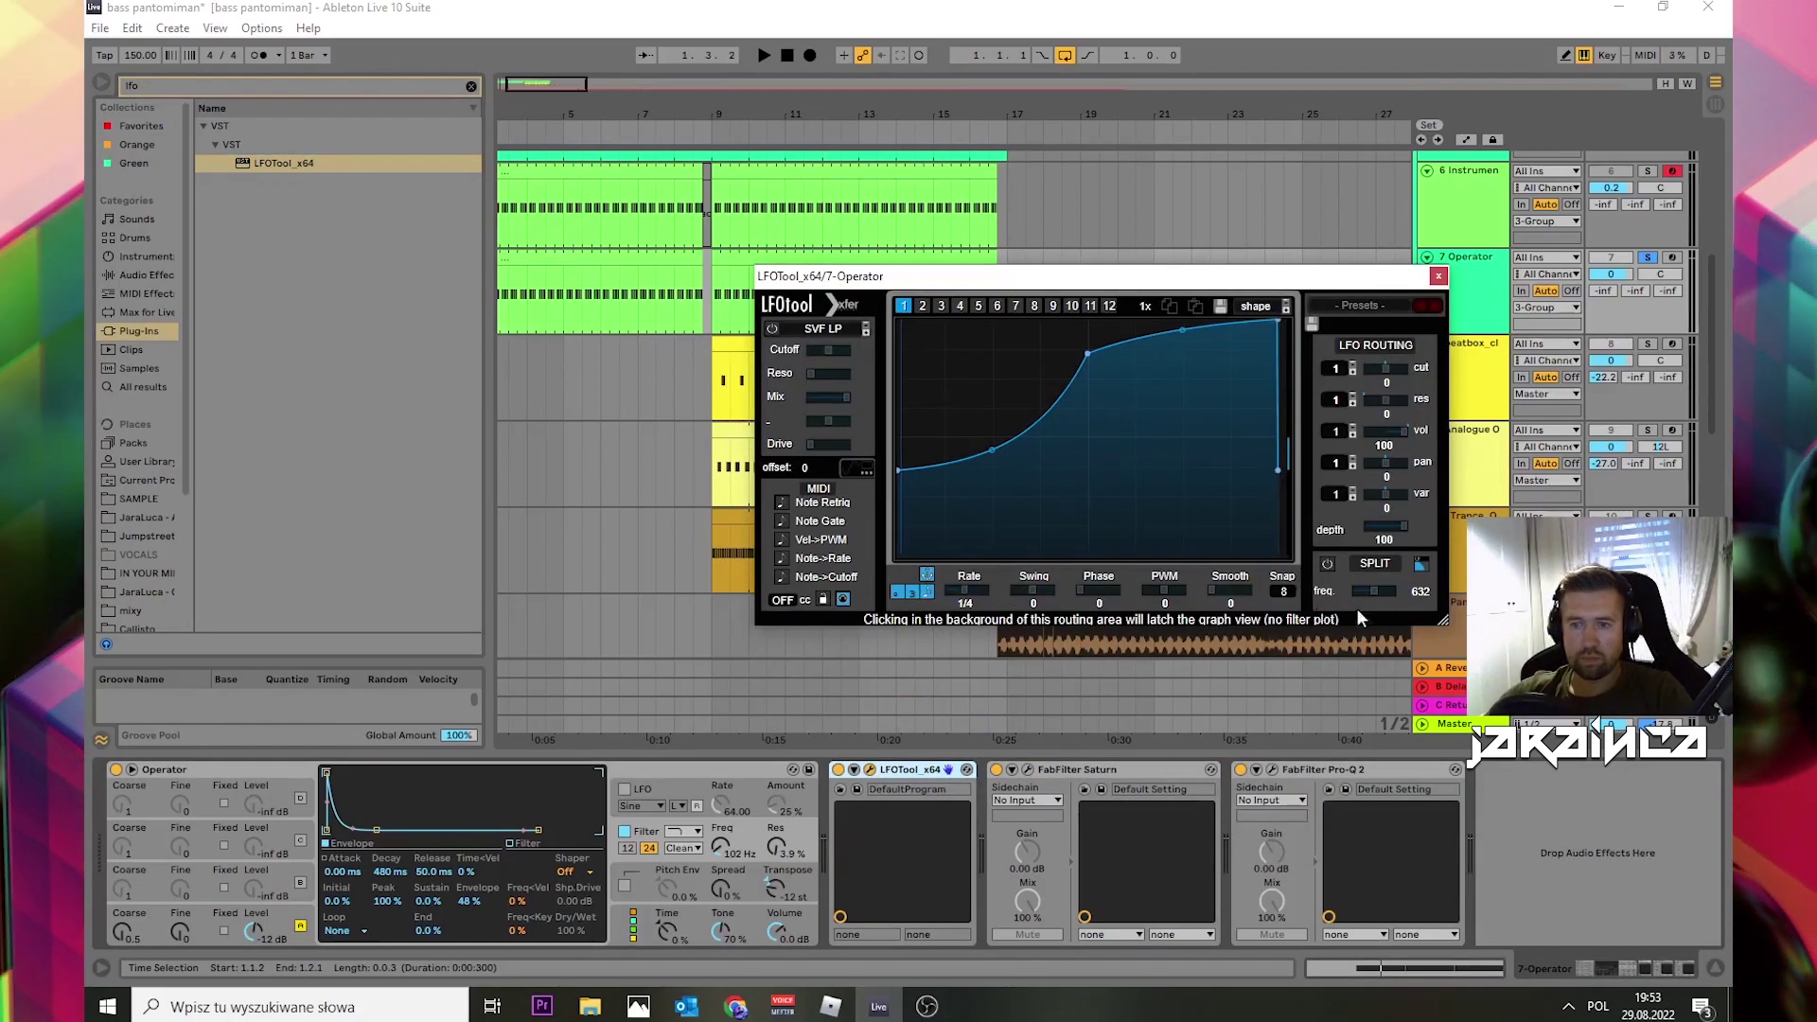
pyautogui.click(1444, 618)
pyautogui.moveTo(1293, 284); pyautogui.dragTo(1139, 169)
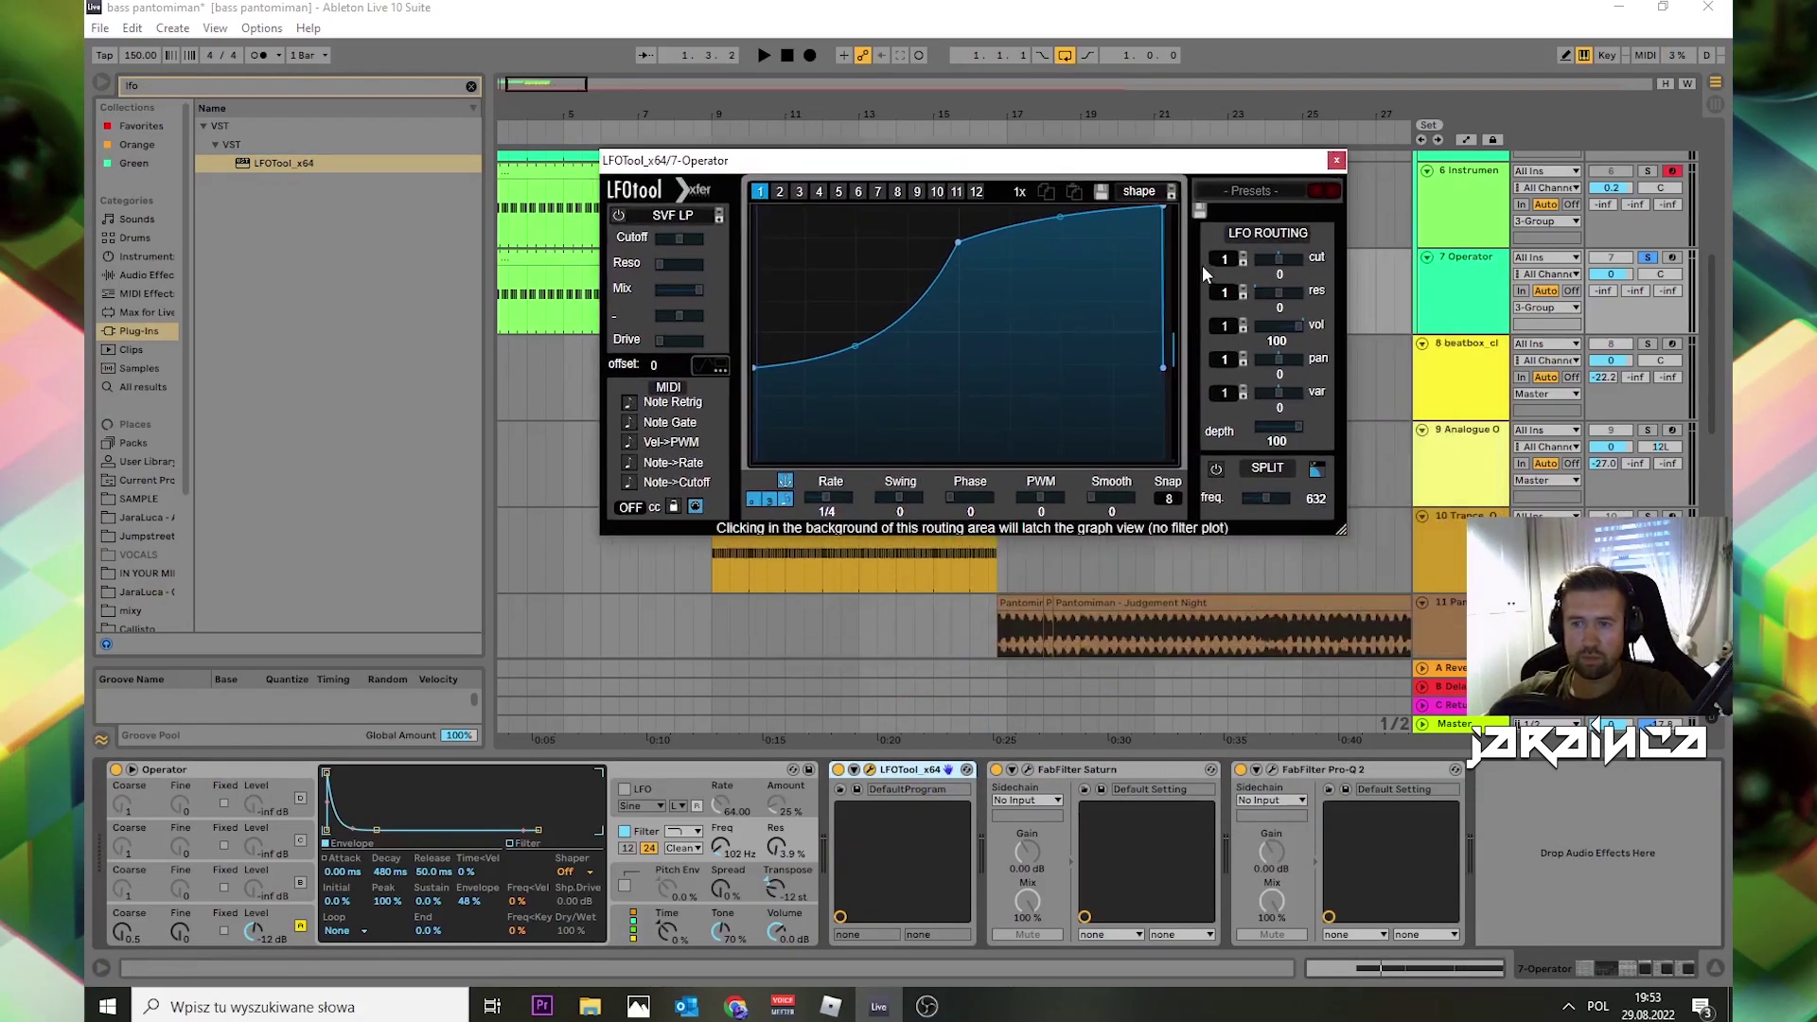
# Step: Shape LFOTool's volume curve by ear into a shallow dip rising to full level by mid-cycle, then close its window
pyautogui.press('space')
pyautogui.moveTo(1176, 344); pyautogui.dragTo(1165, 458)
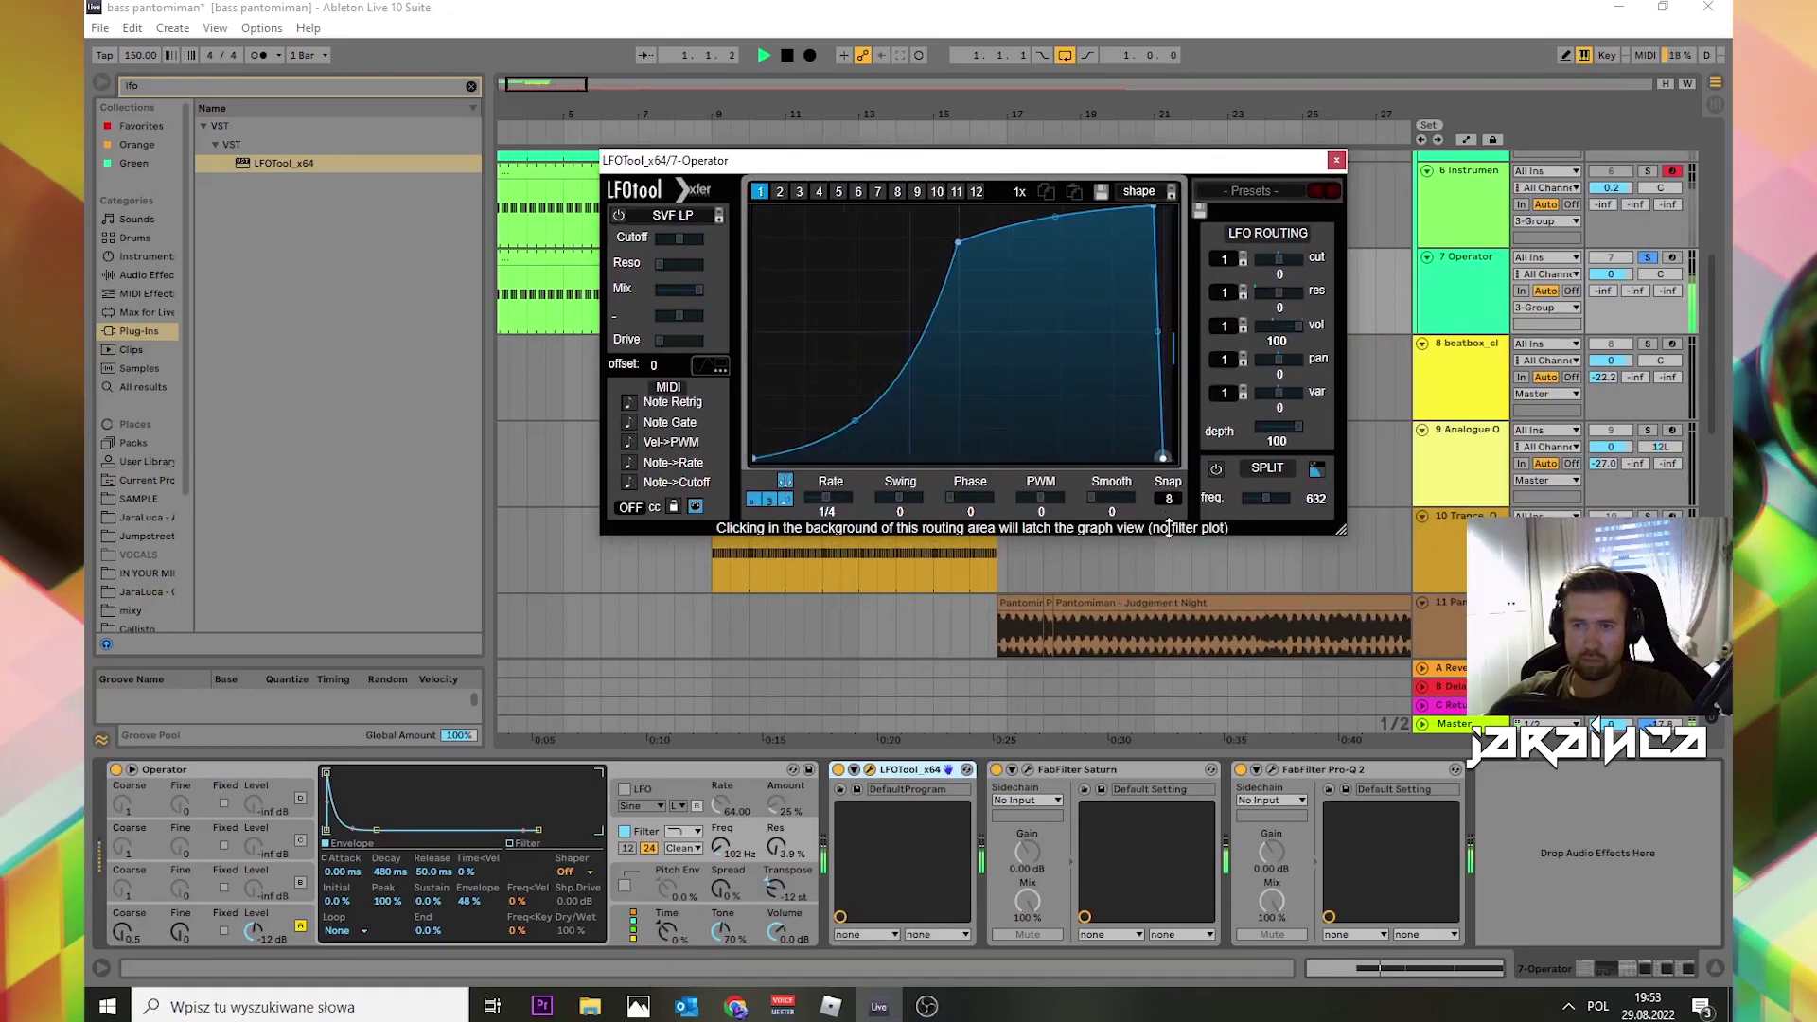
pyautogui.moveTo(854, 419); pyautogui.dragTo(854, 333)
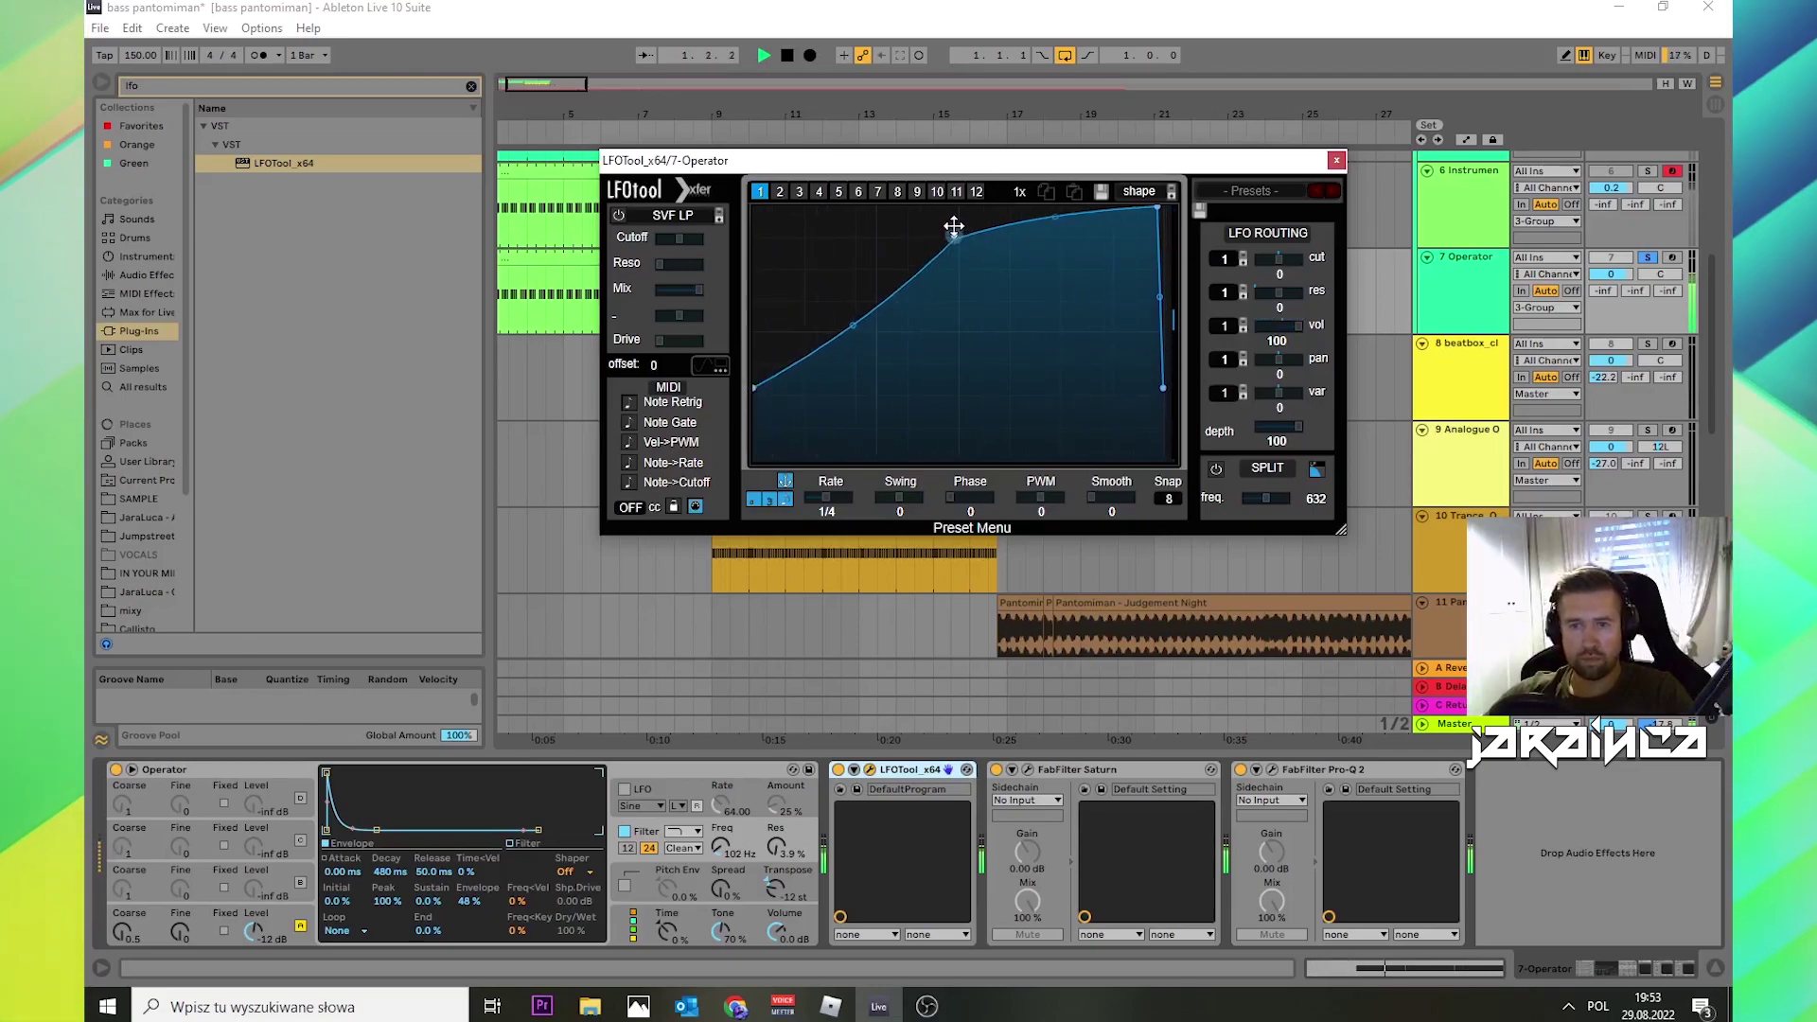
pyautogui.moveTo(954, 230); pyautogui.dragTo(954, 206)
pyautogui.moveTo(757, 386); pyautogui.dragTo(754, 296)
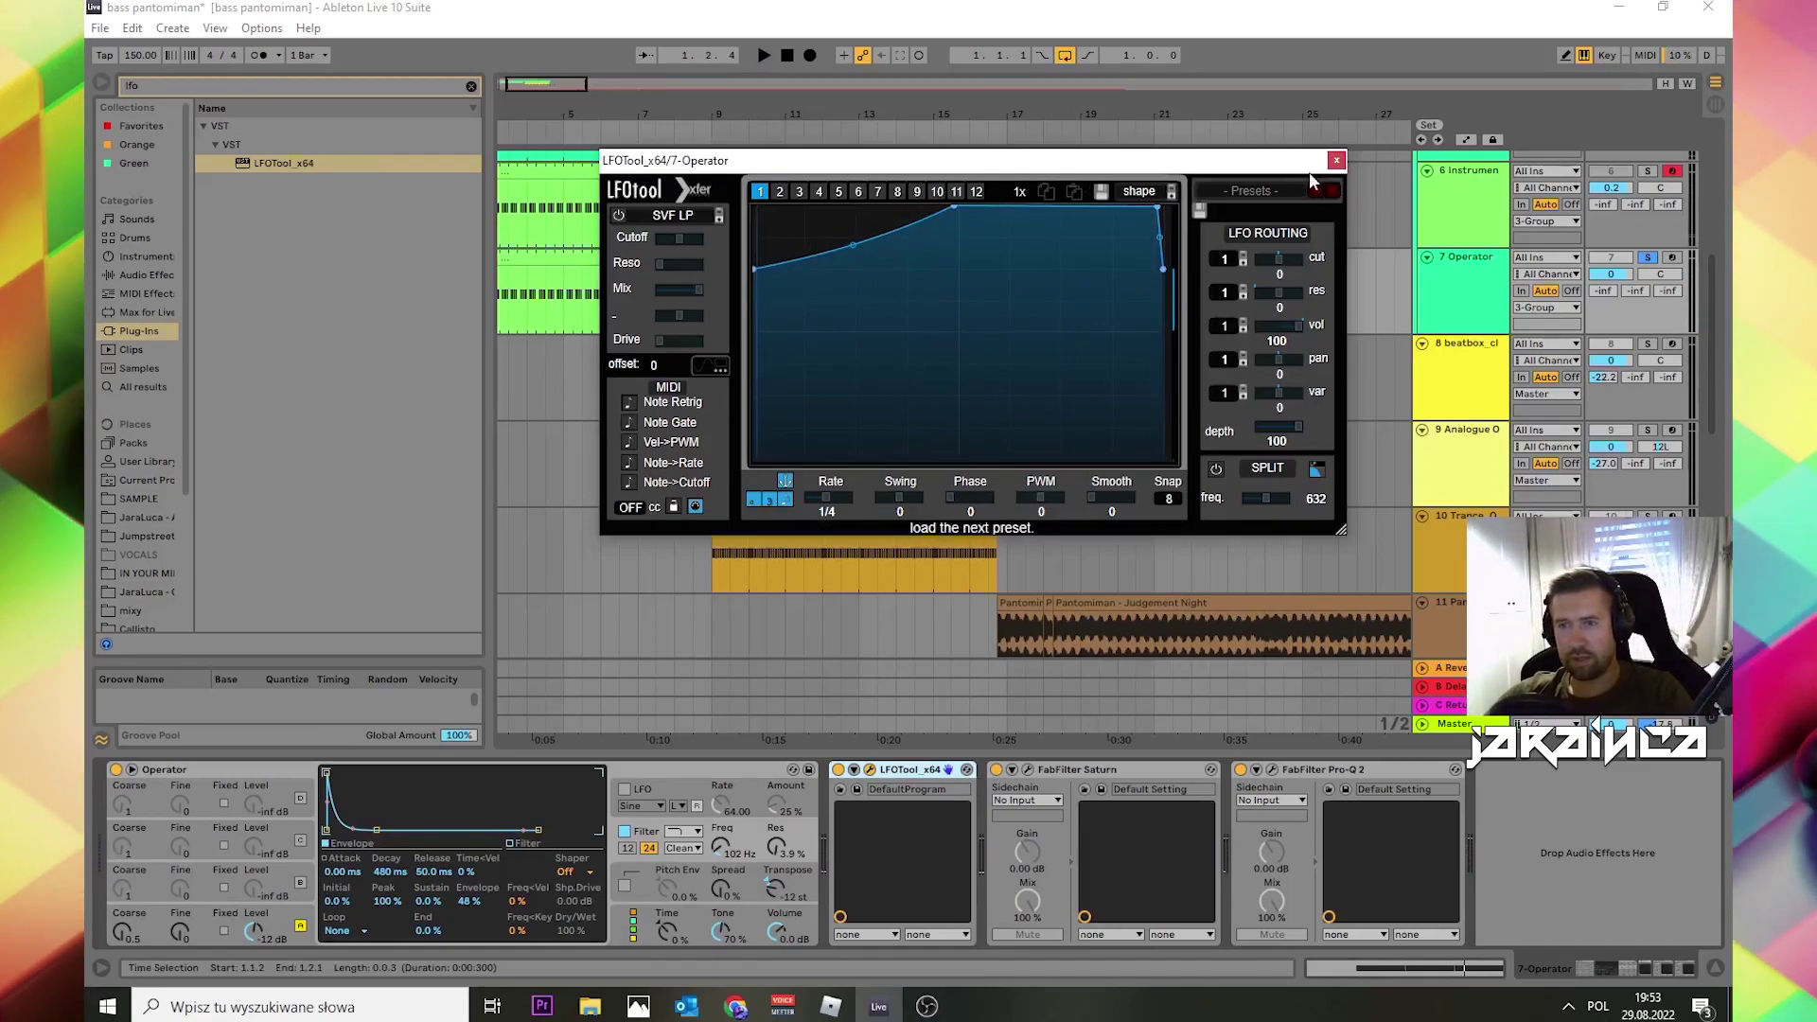
pyautogui.click(1337, 160)
# Step: Search the audio effects for "compr" and insert a Compressor between Operator and LFOTool
pyautogui.click(195, 86)
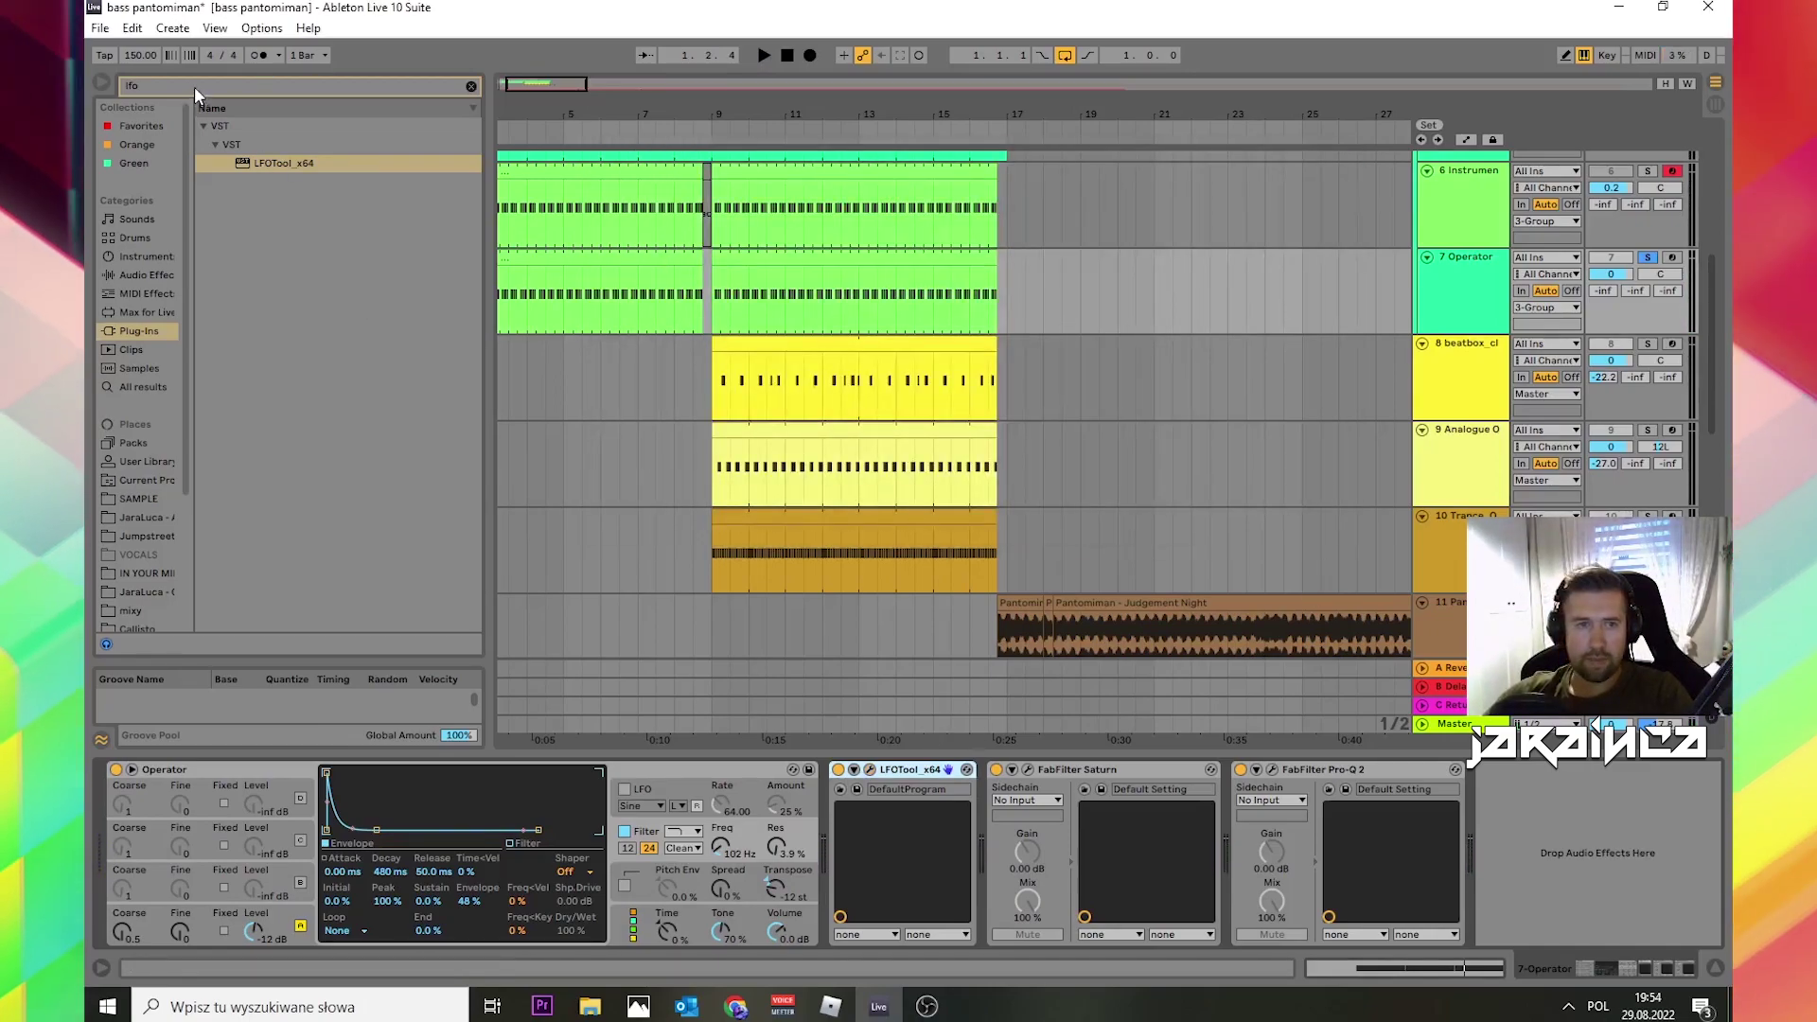
pyautogui.write('compr')
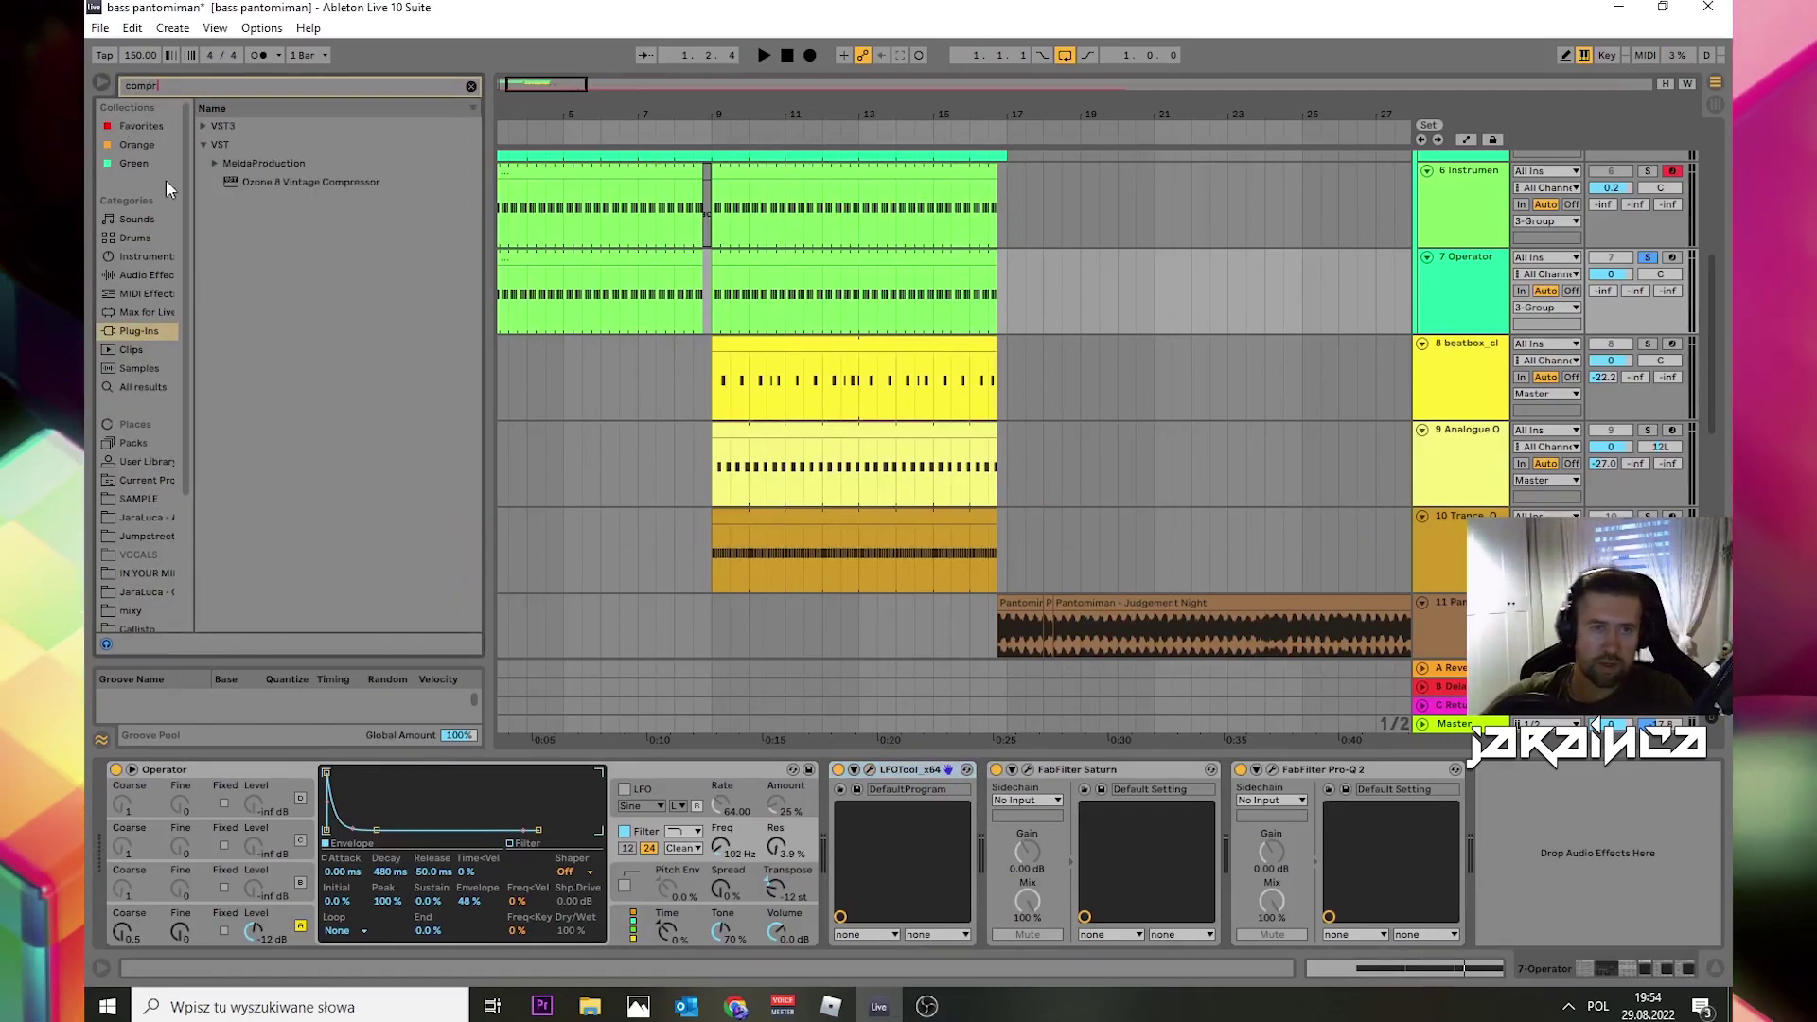
pyautogui.click(142, 275)
pyautogui.moveTo(269, 158); pyautogui.dragTo(920, 752)
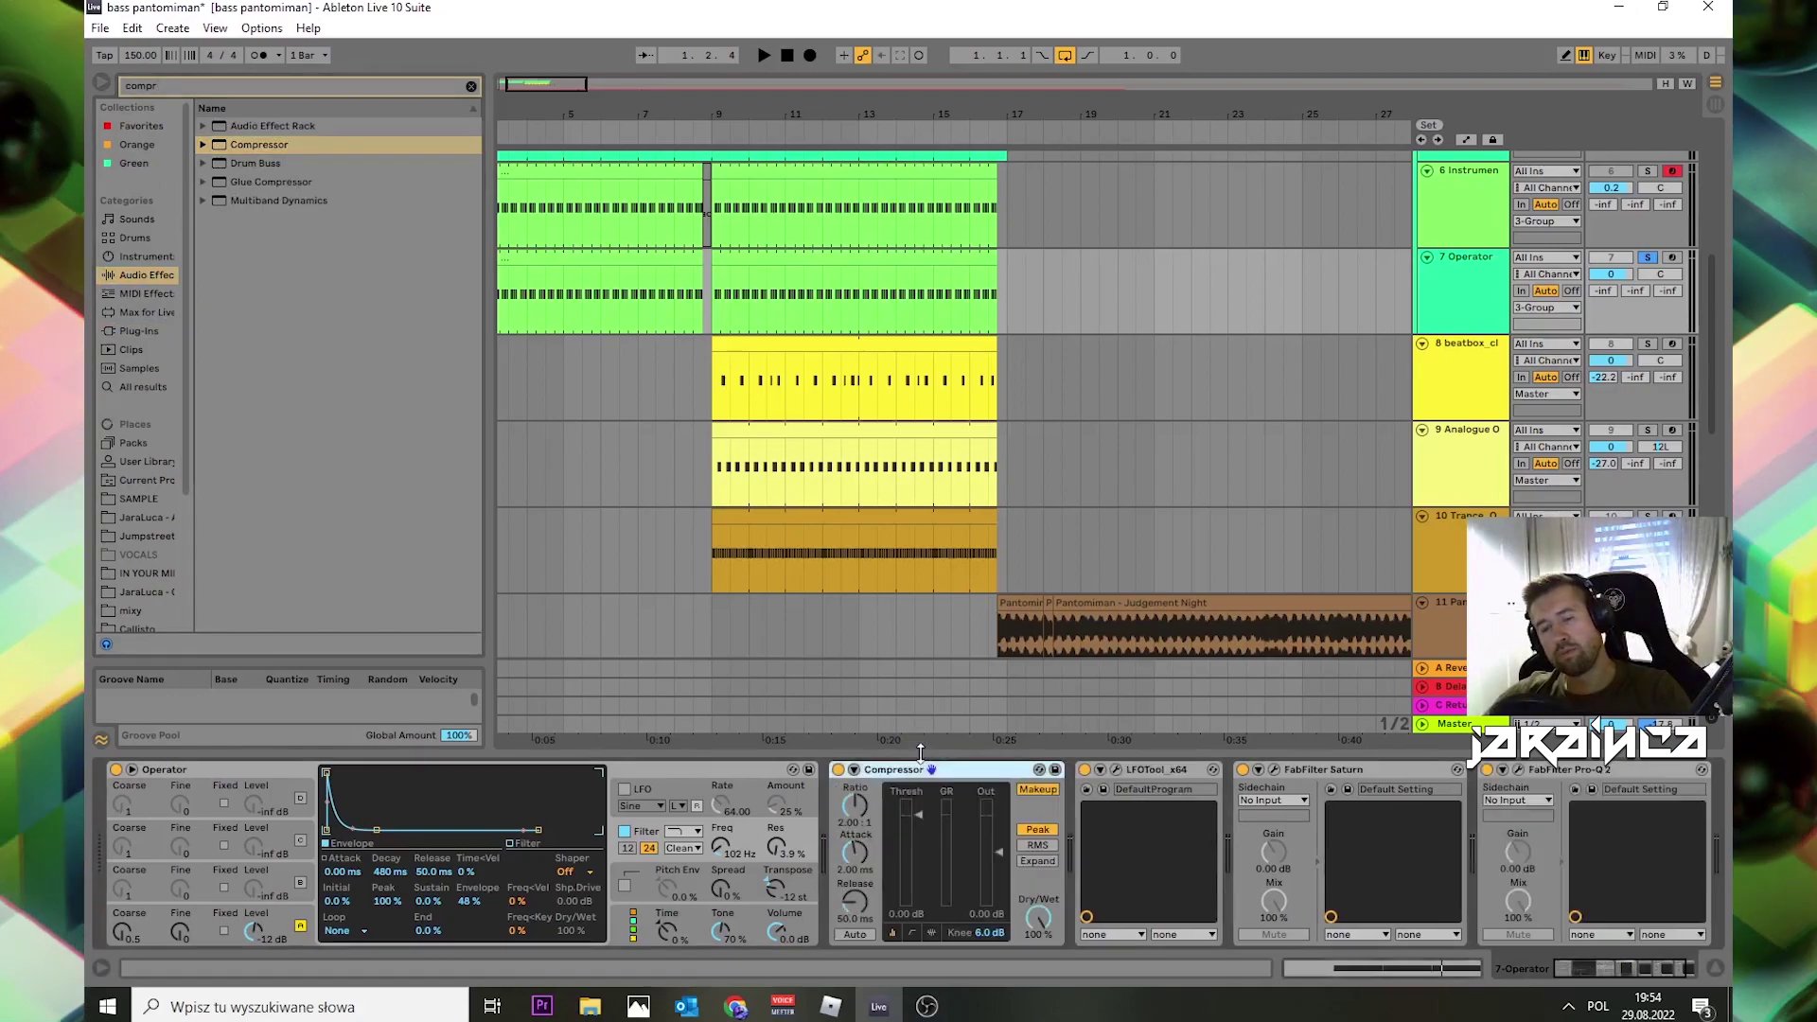
# Step: Hide the device view, locate the Judgement Night drum stem on track 18 and place the insert marker at 19.3.1
pyautogui.click(941, 755)
pyautogui.moveTo(1709, 450); pyautogui.dragTo(1723, 736)
pyautogui.moveTo(1052, 115); pyautogui.dragTo(1052, 28)
pyautogui.moveTo(563, 115); pyautogui.dragTo(712, 657)
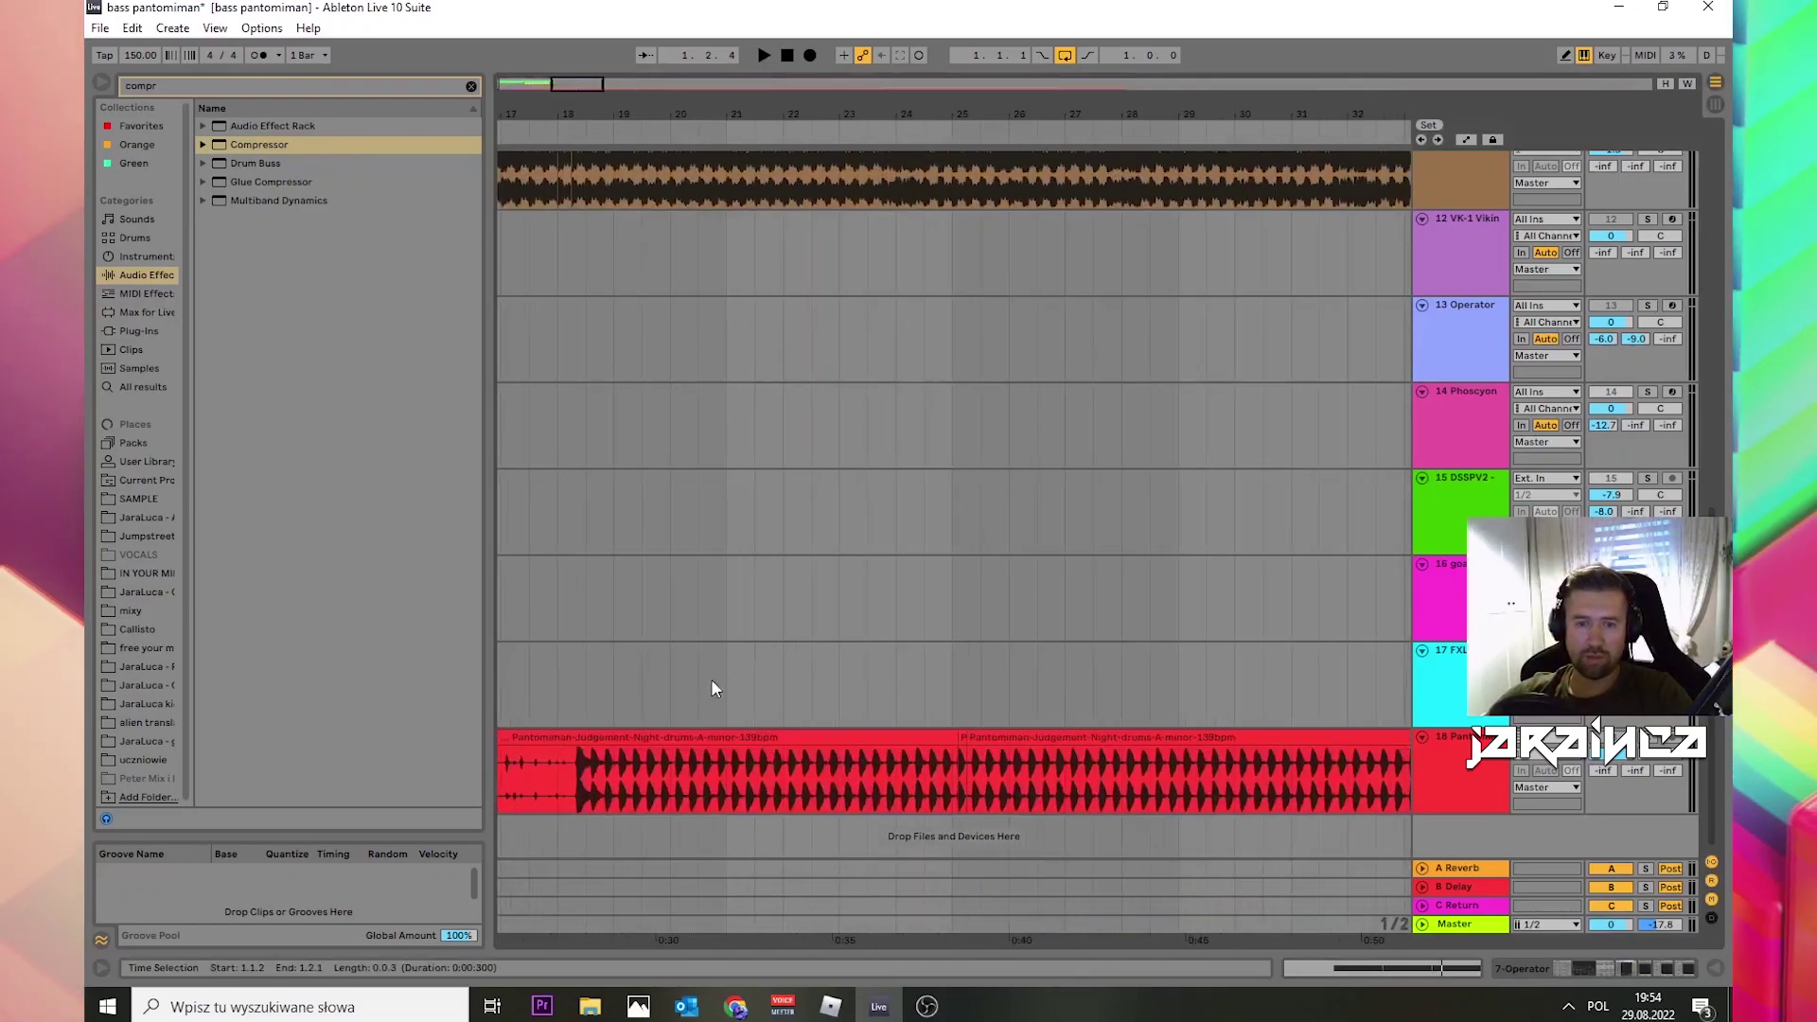
pyautogui.scroll(1, 852, 268)
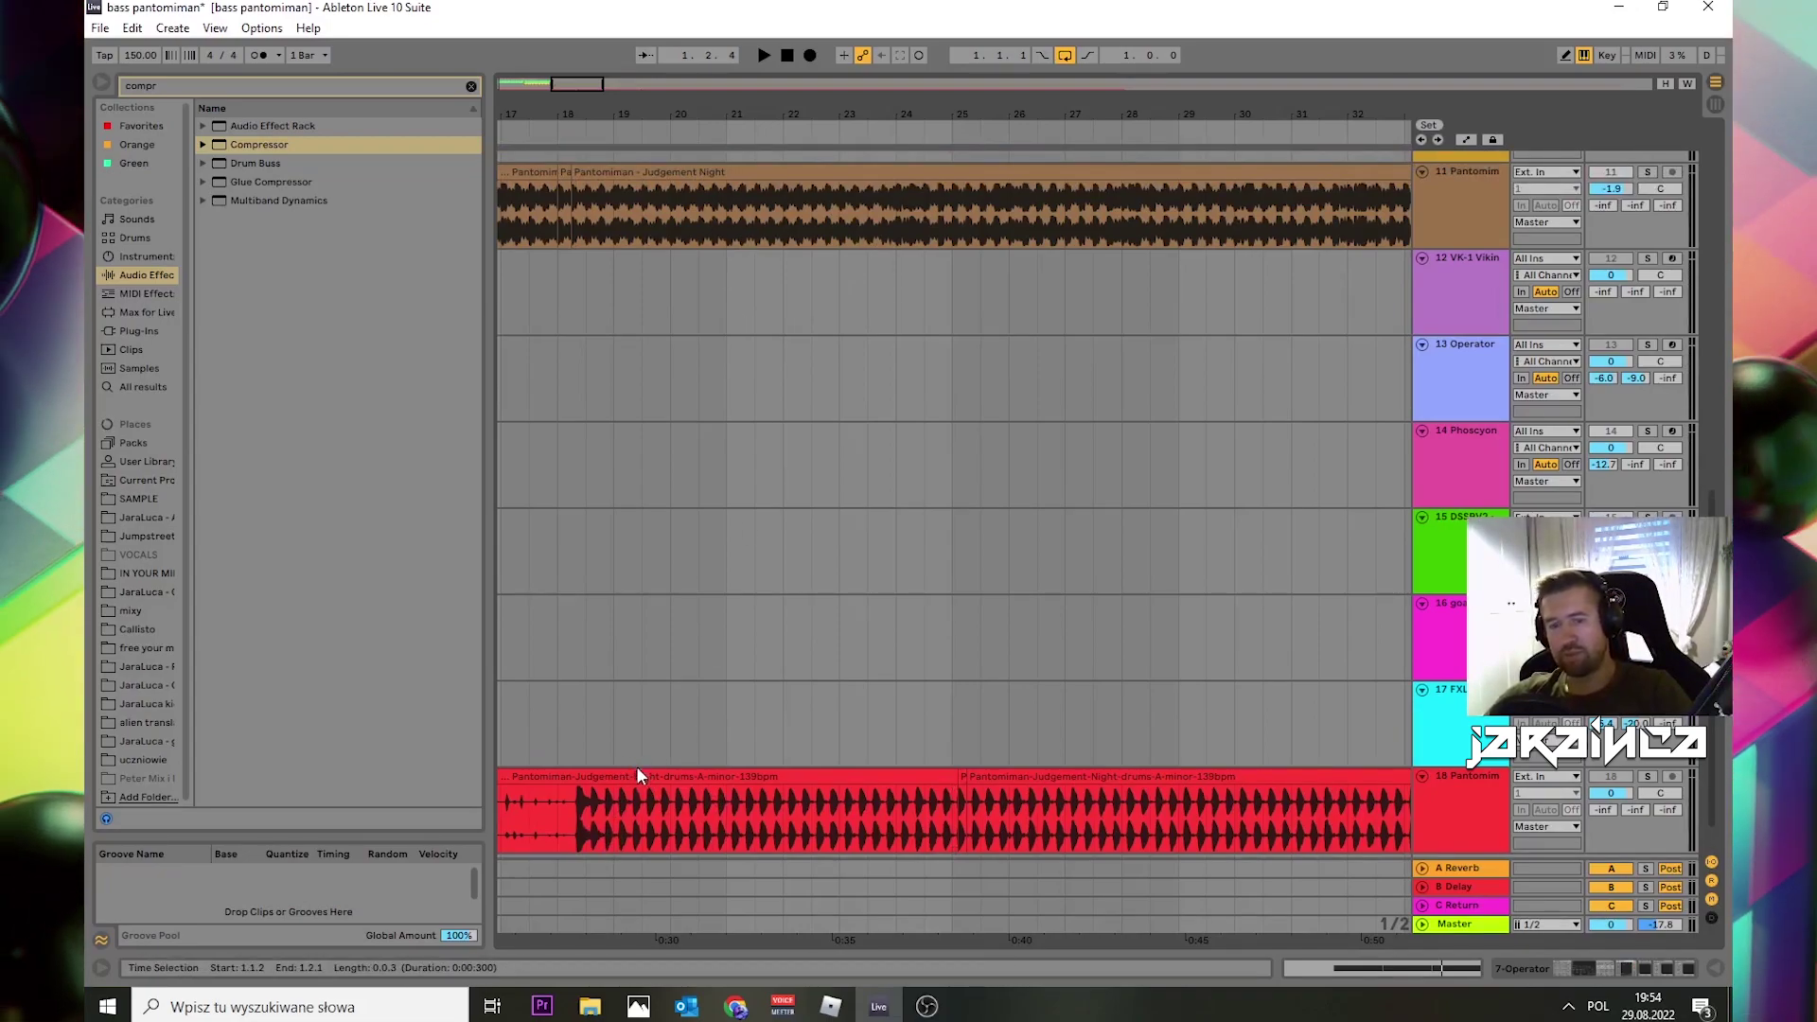
pyautogui.moveTo(618, 113)
pyautogui.mouseDown()
pyautogui.moveTo(618, 170)
pyautogui.moveTo(619, 116)
pyautogui.mouseUp()
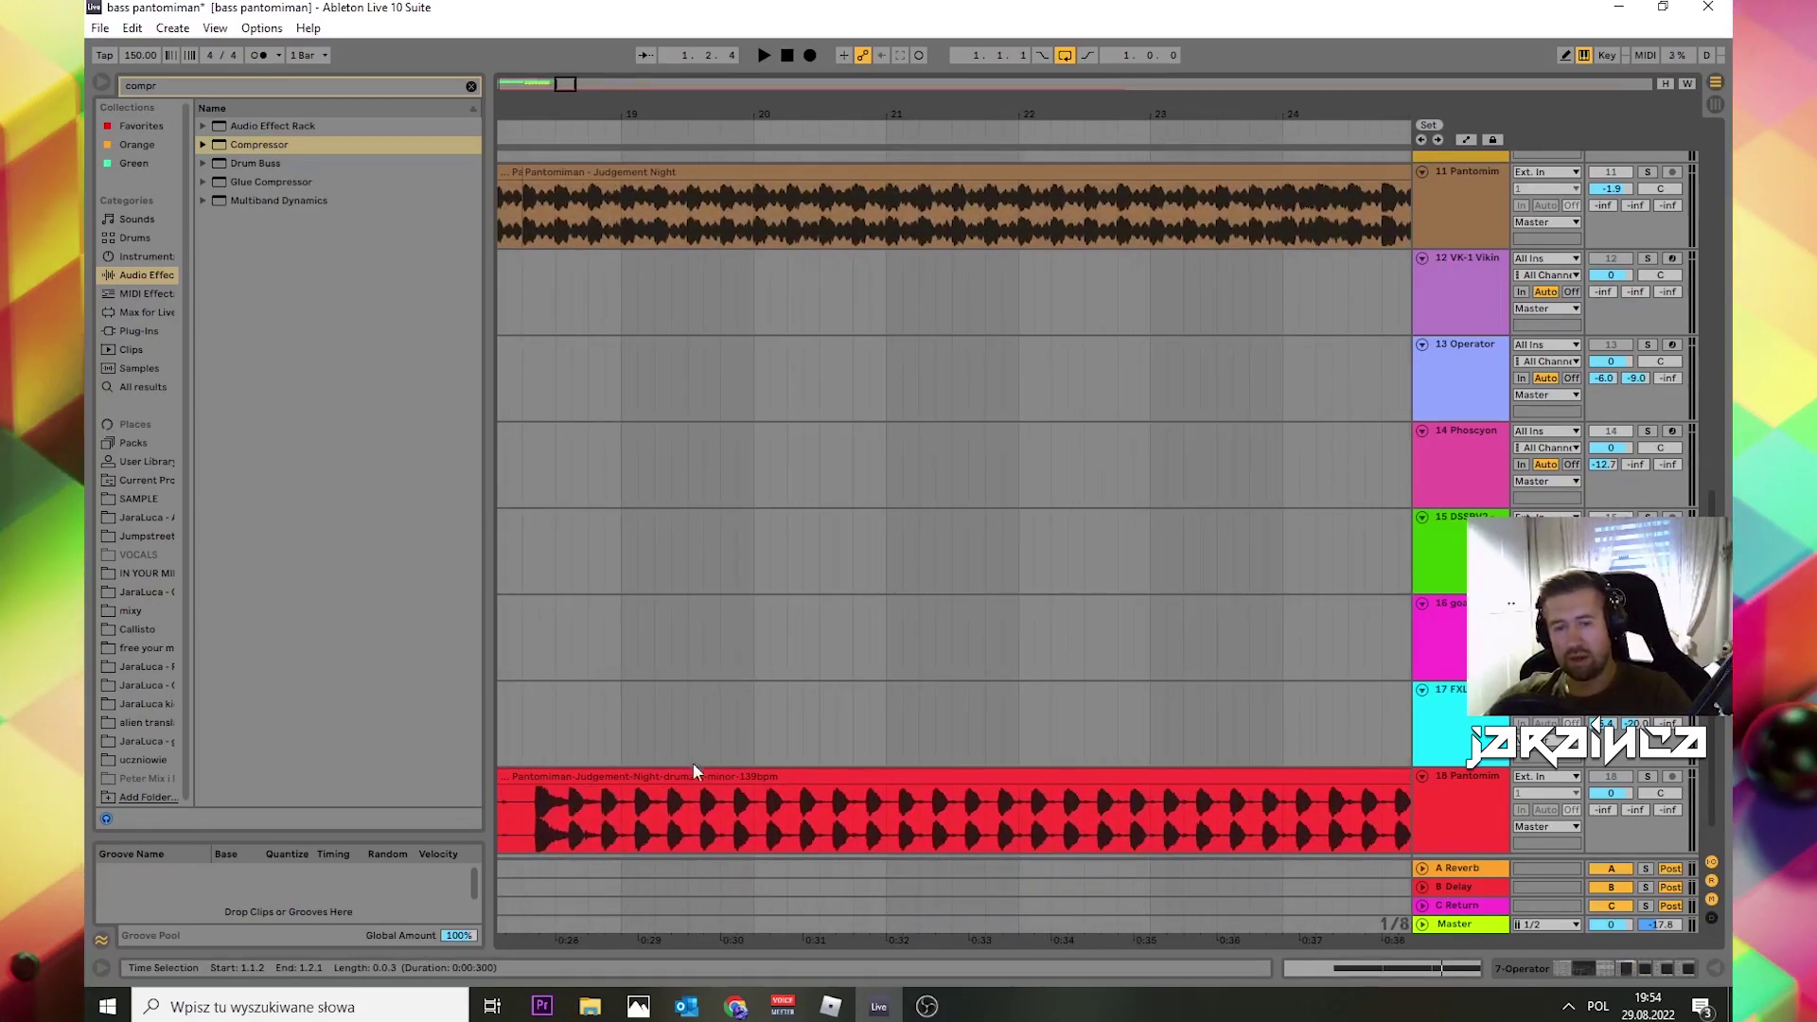
pyautogui.click(688, 814)
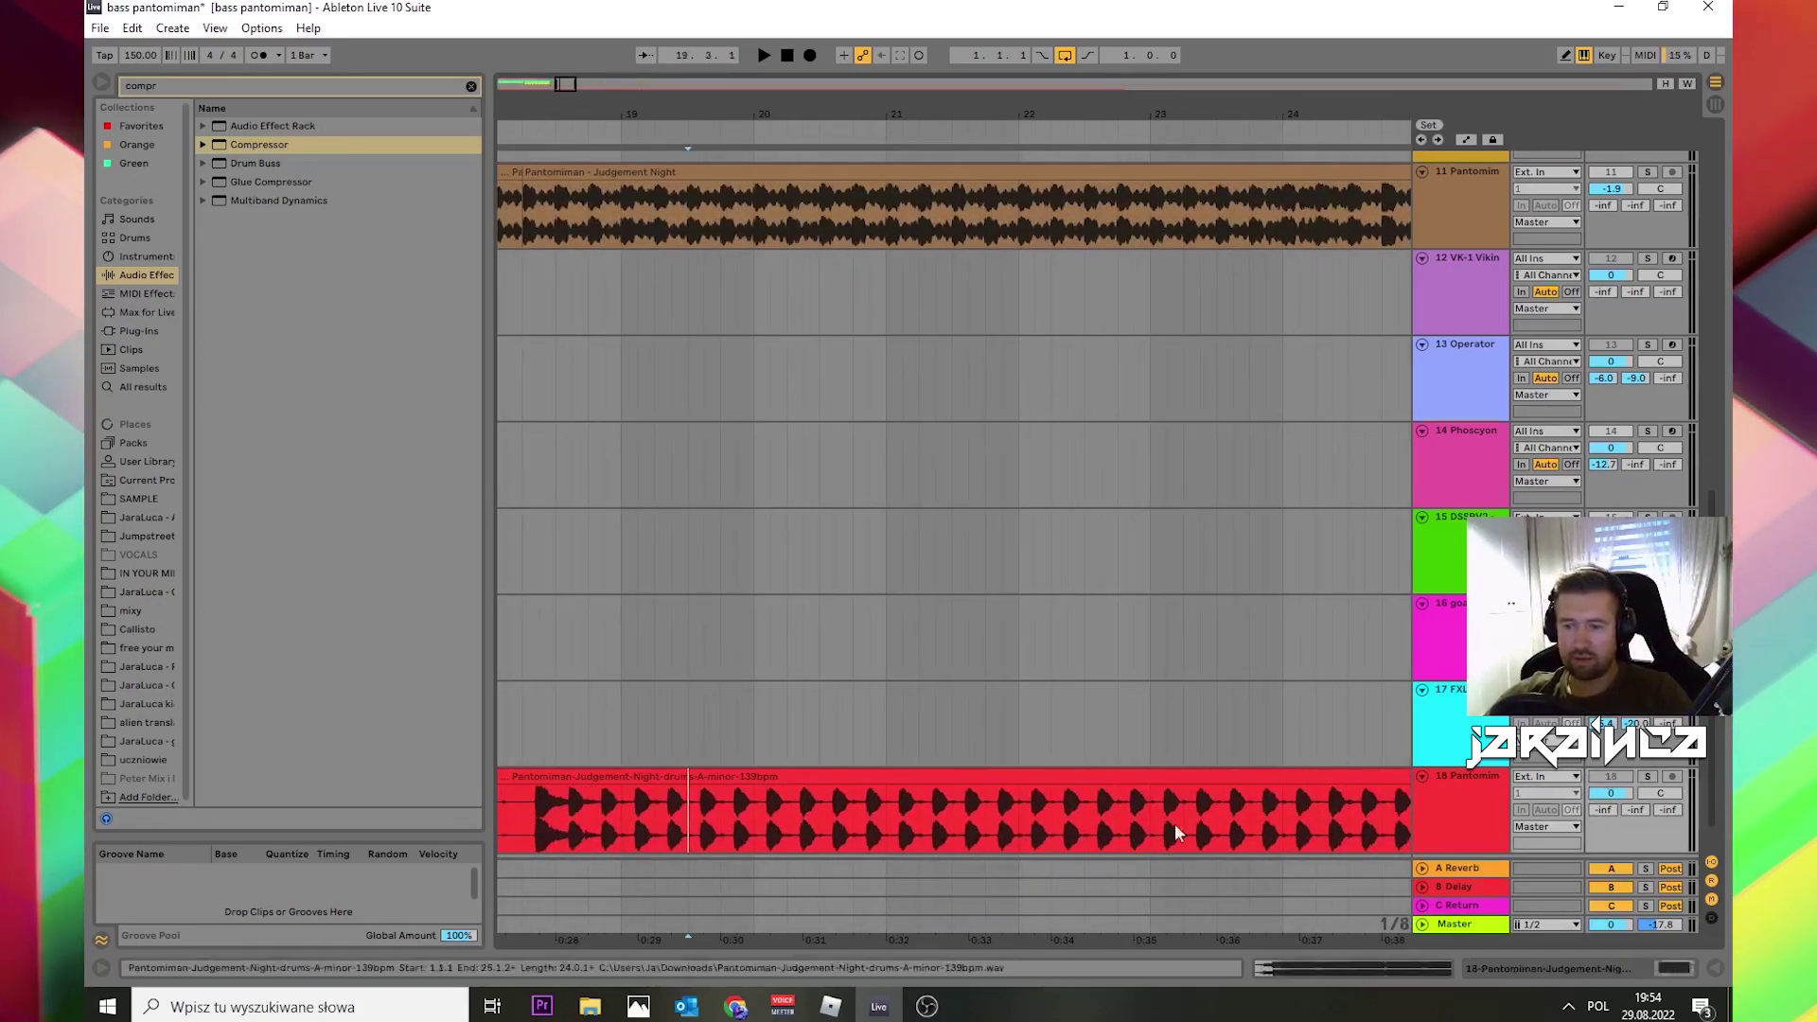
# Step: Switch to Chrome and open the Pantomiman - Judgement Night track in the Moises library to examine its separated stems
pyautogui.click(736, 1006)
pyautogui.click(812, 922)
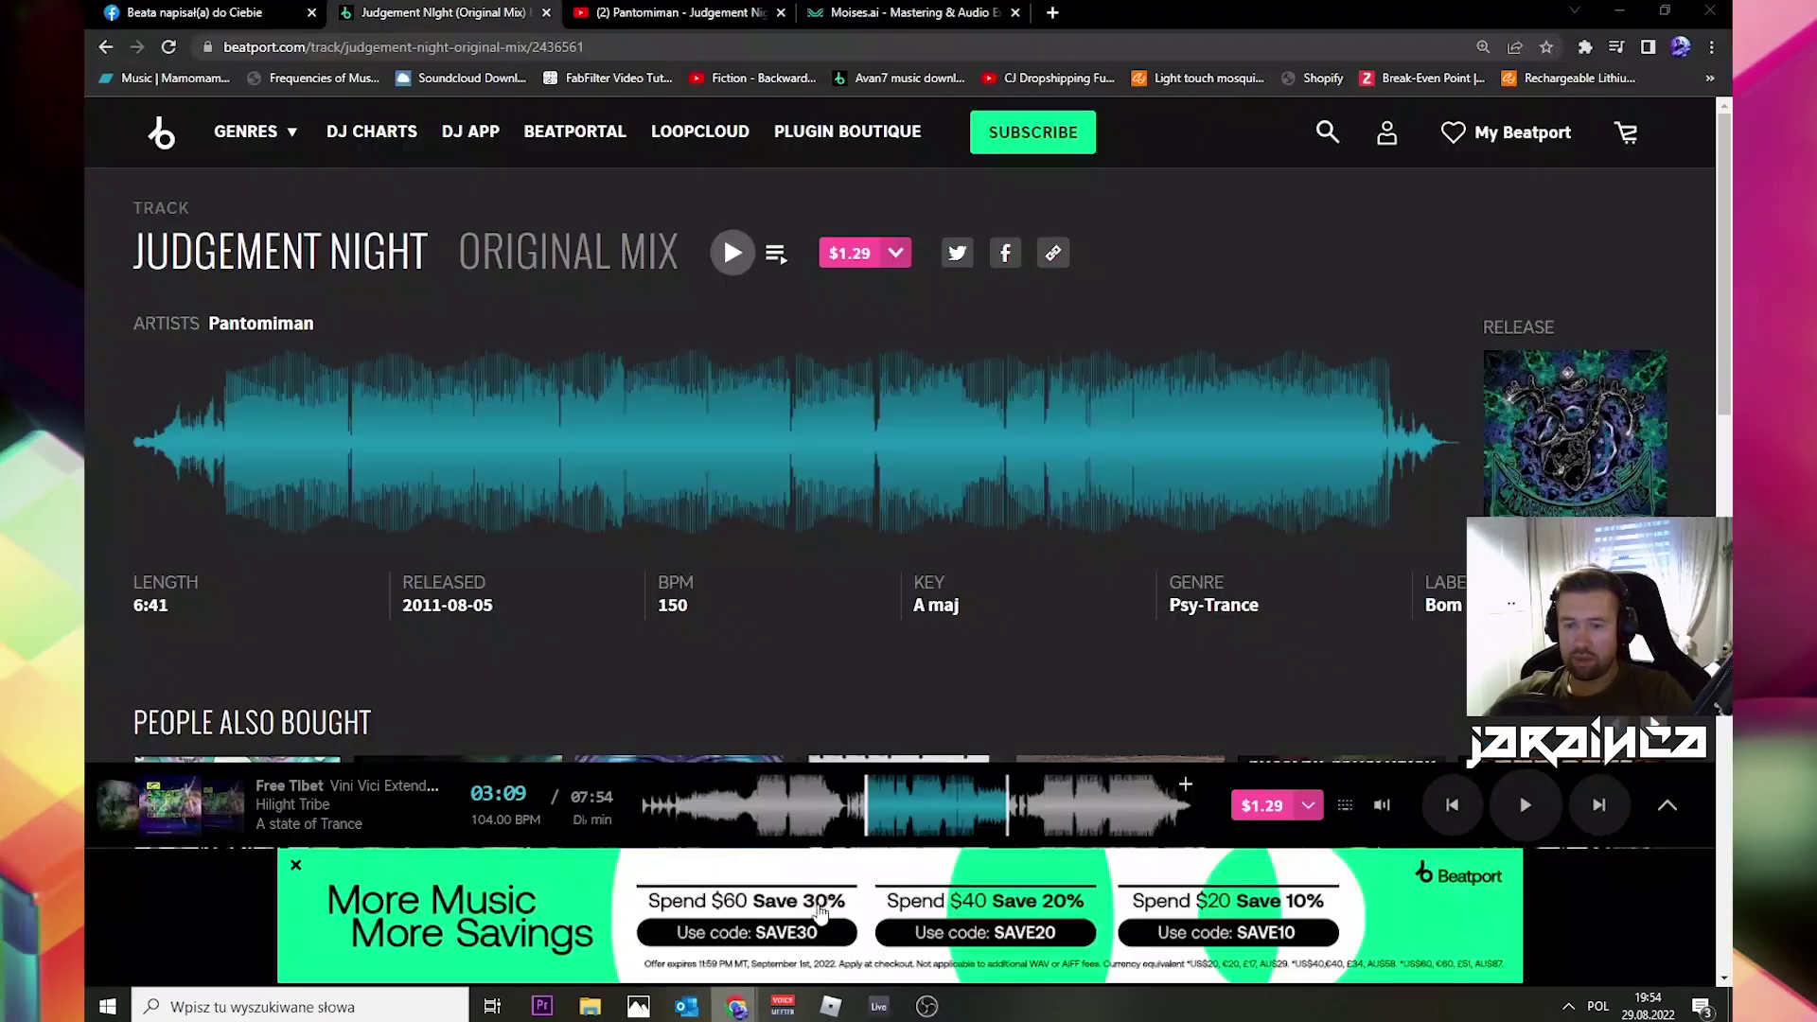
pyautogui.click(878, 17)
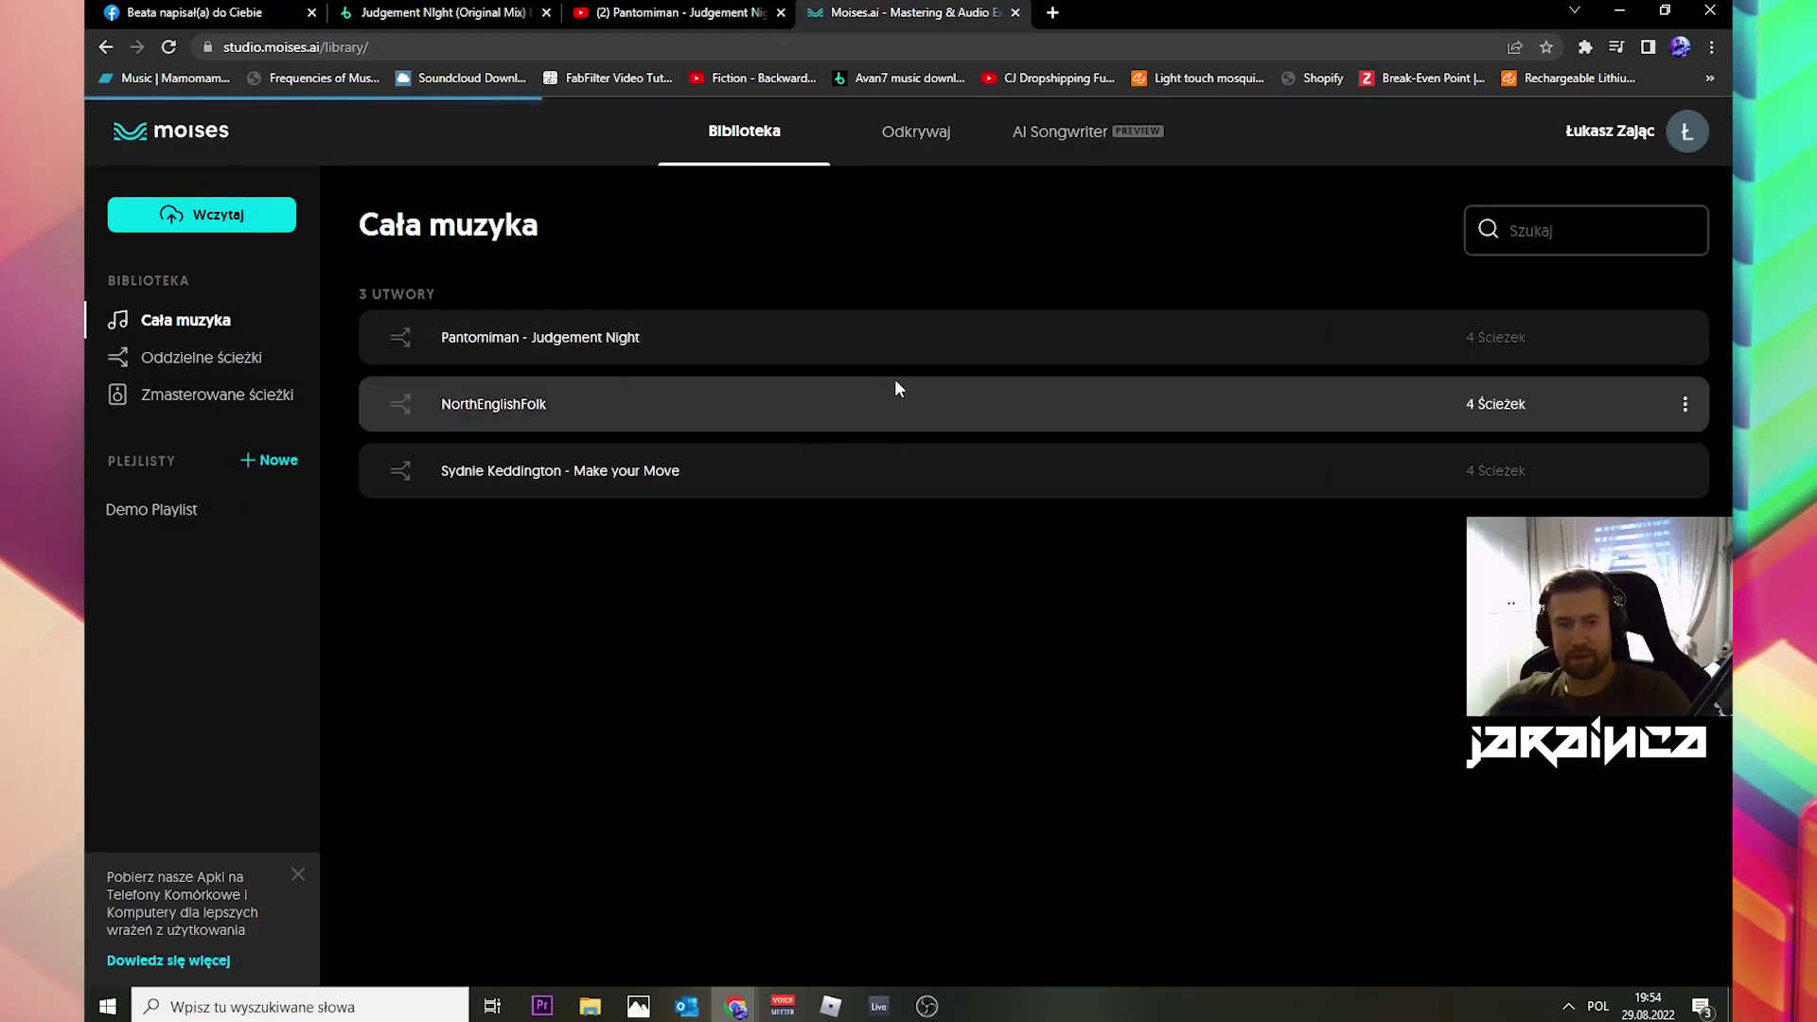
pyautogui.click(890, 327)
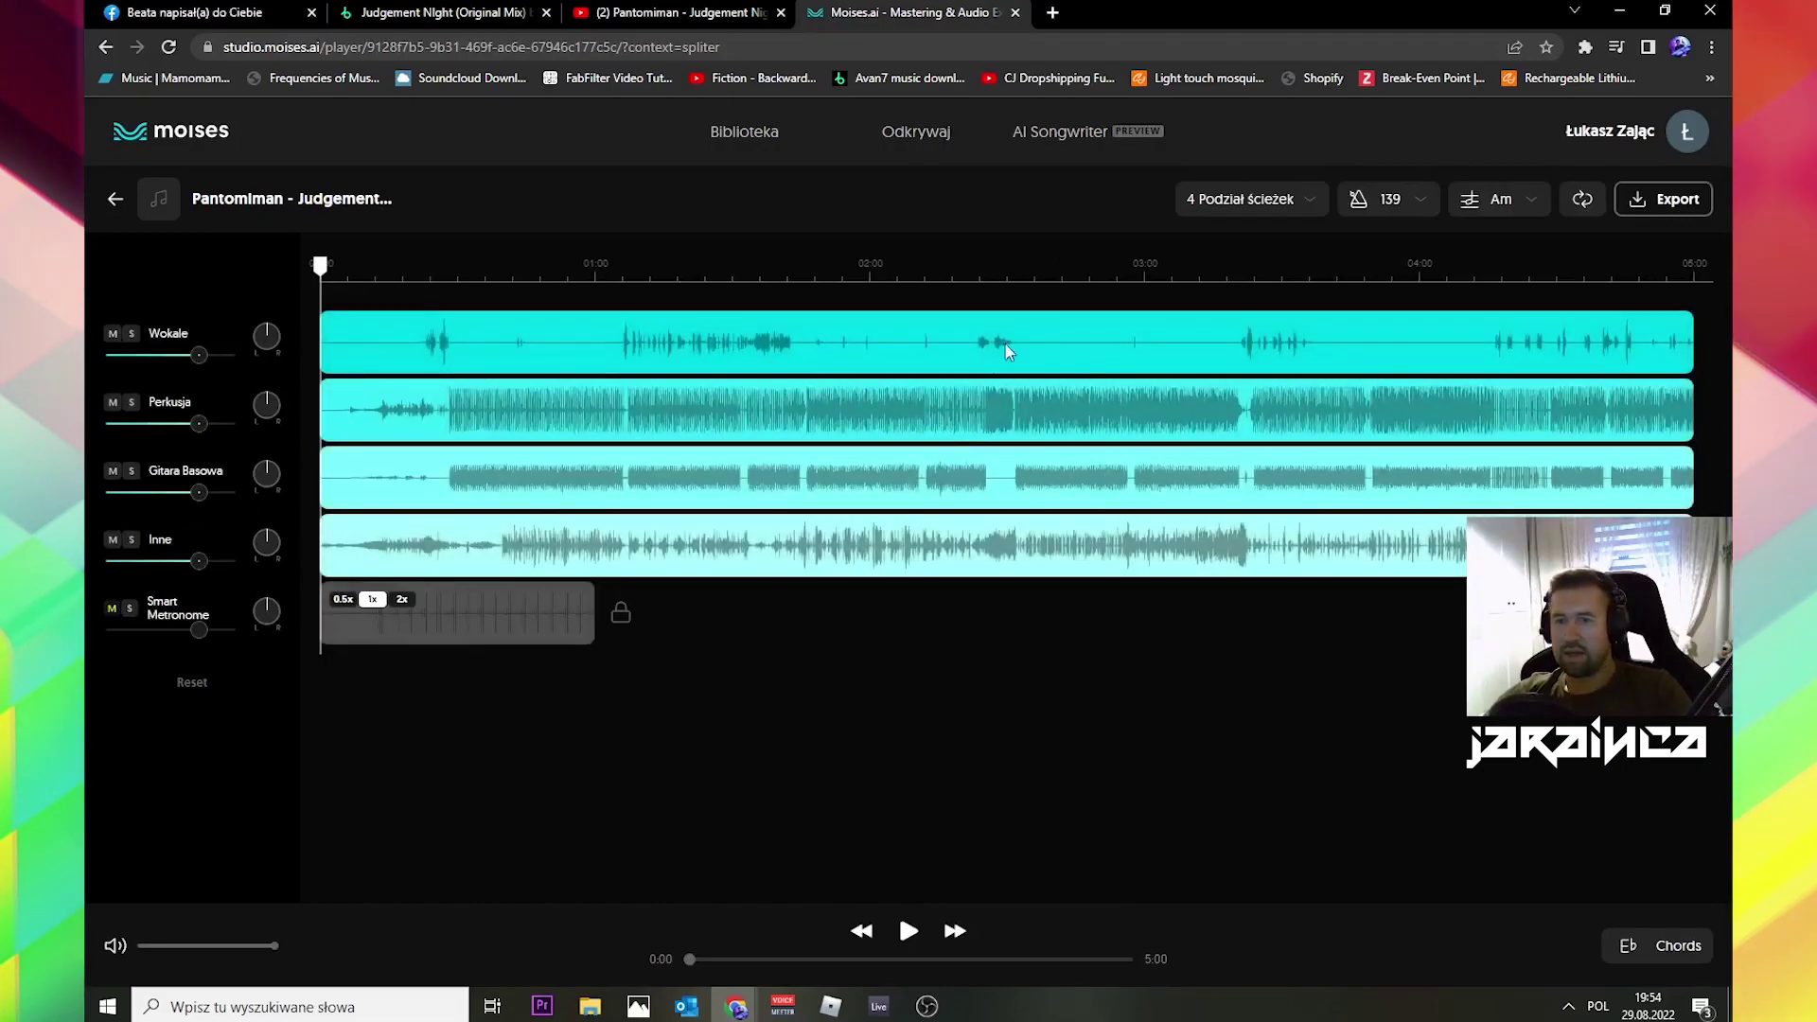
# Step: Return to Ableton Live, play the soloed second kick track from bar 3 and show its device chain
pyautogui.click(896, 1014)
pyautogui.scroll(3, 897, 158)
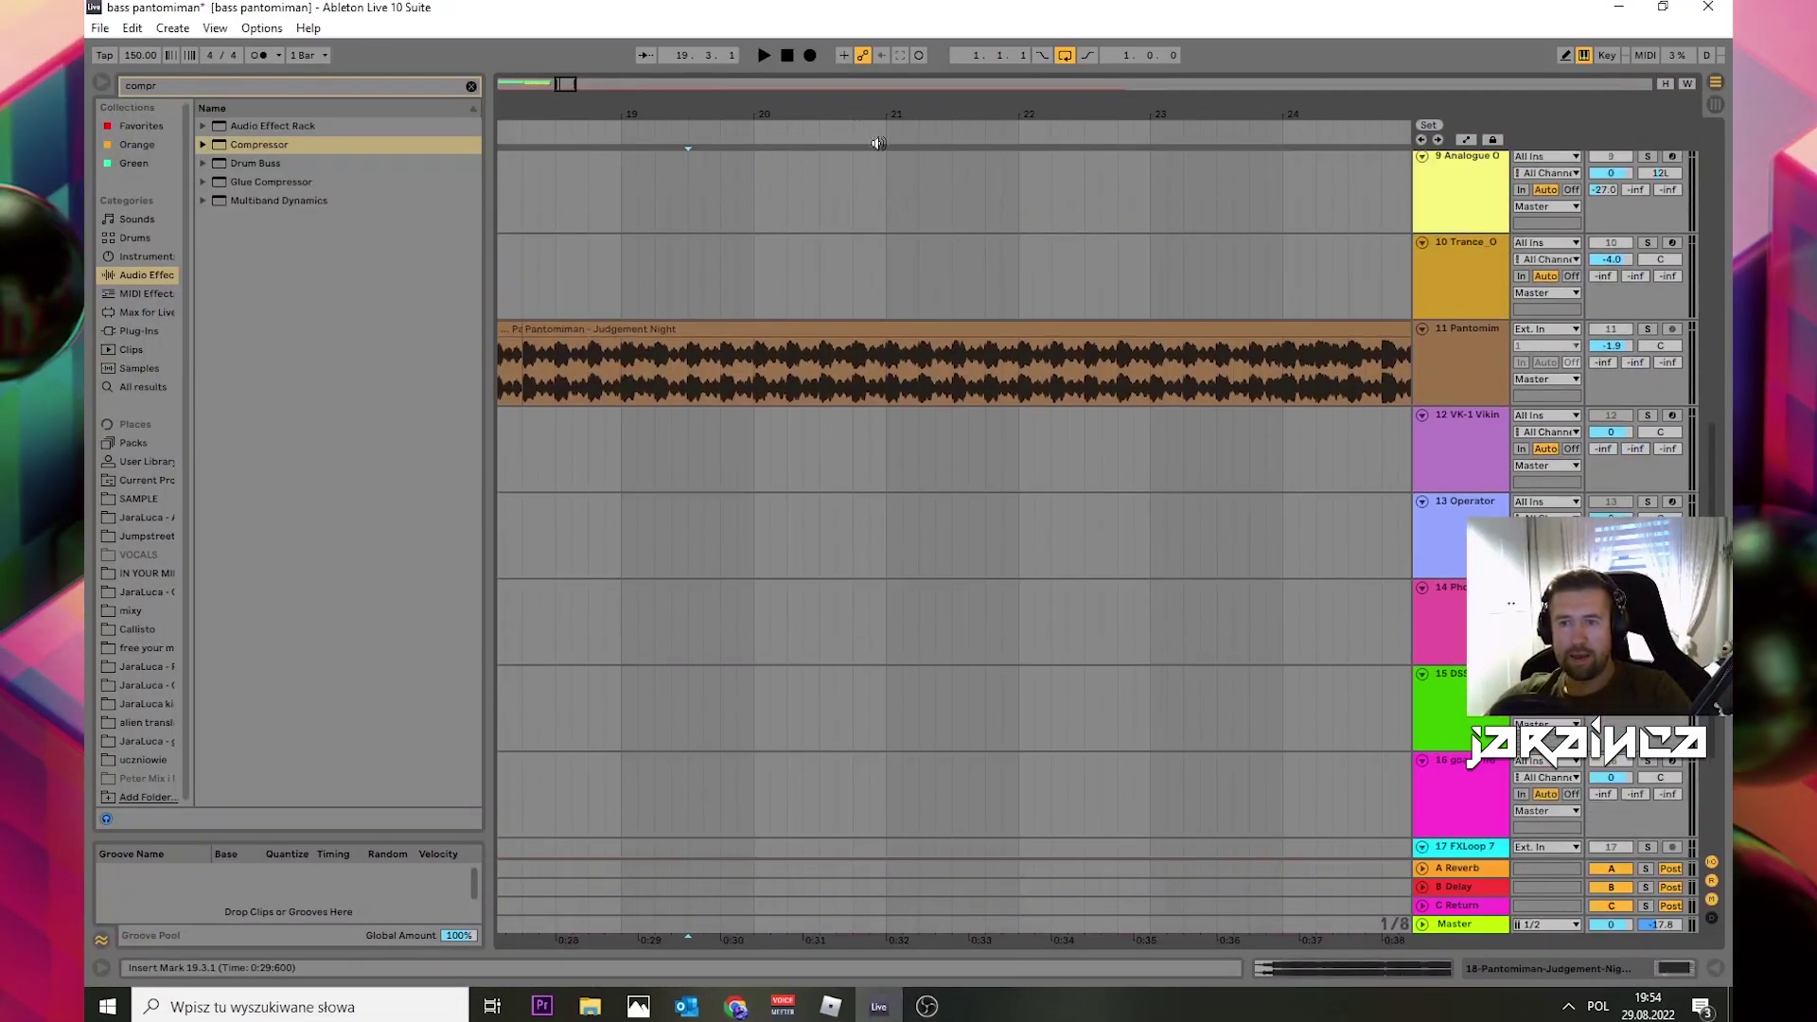
pyautogui.scroll(10, 1139, 281)
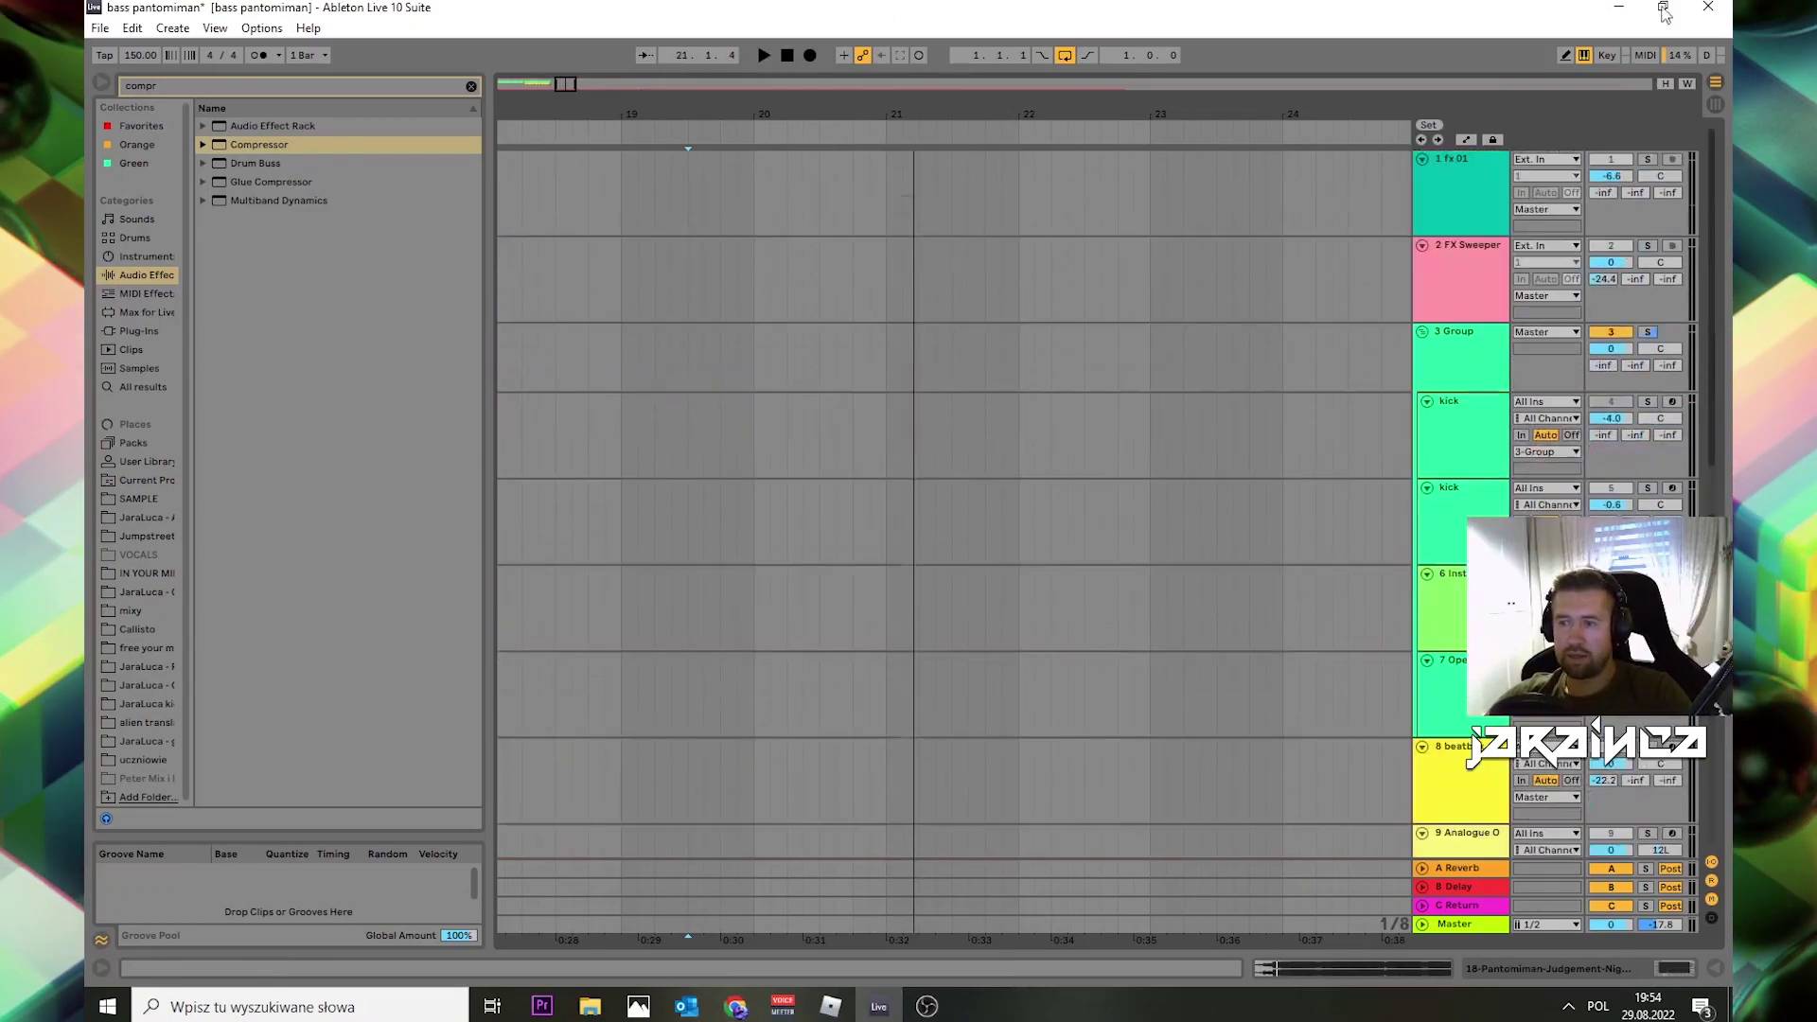
pyautogui.moveTo(878, 117); pyautogui.dragTo(704, 493)
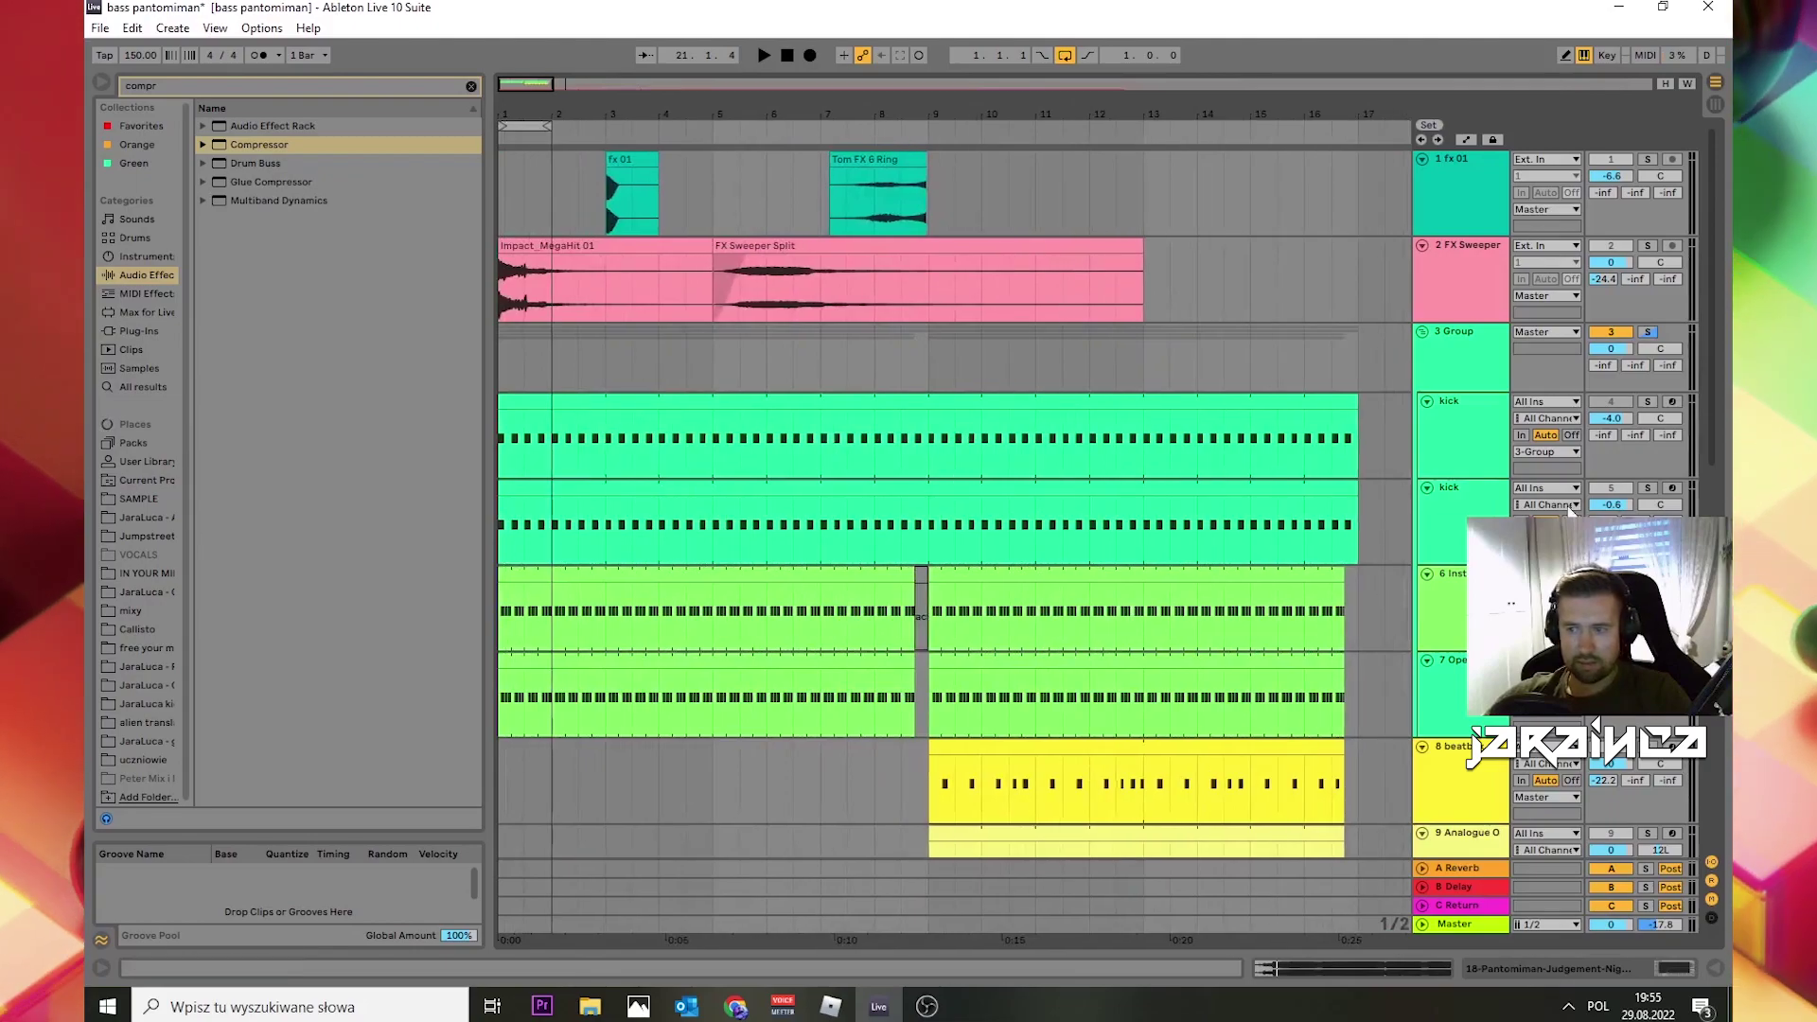
pyautogui.click(615, 532)
pyautogui.press('space')
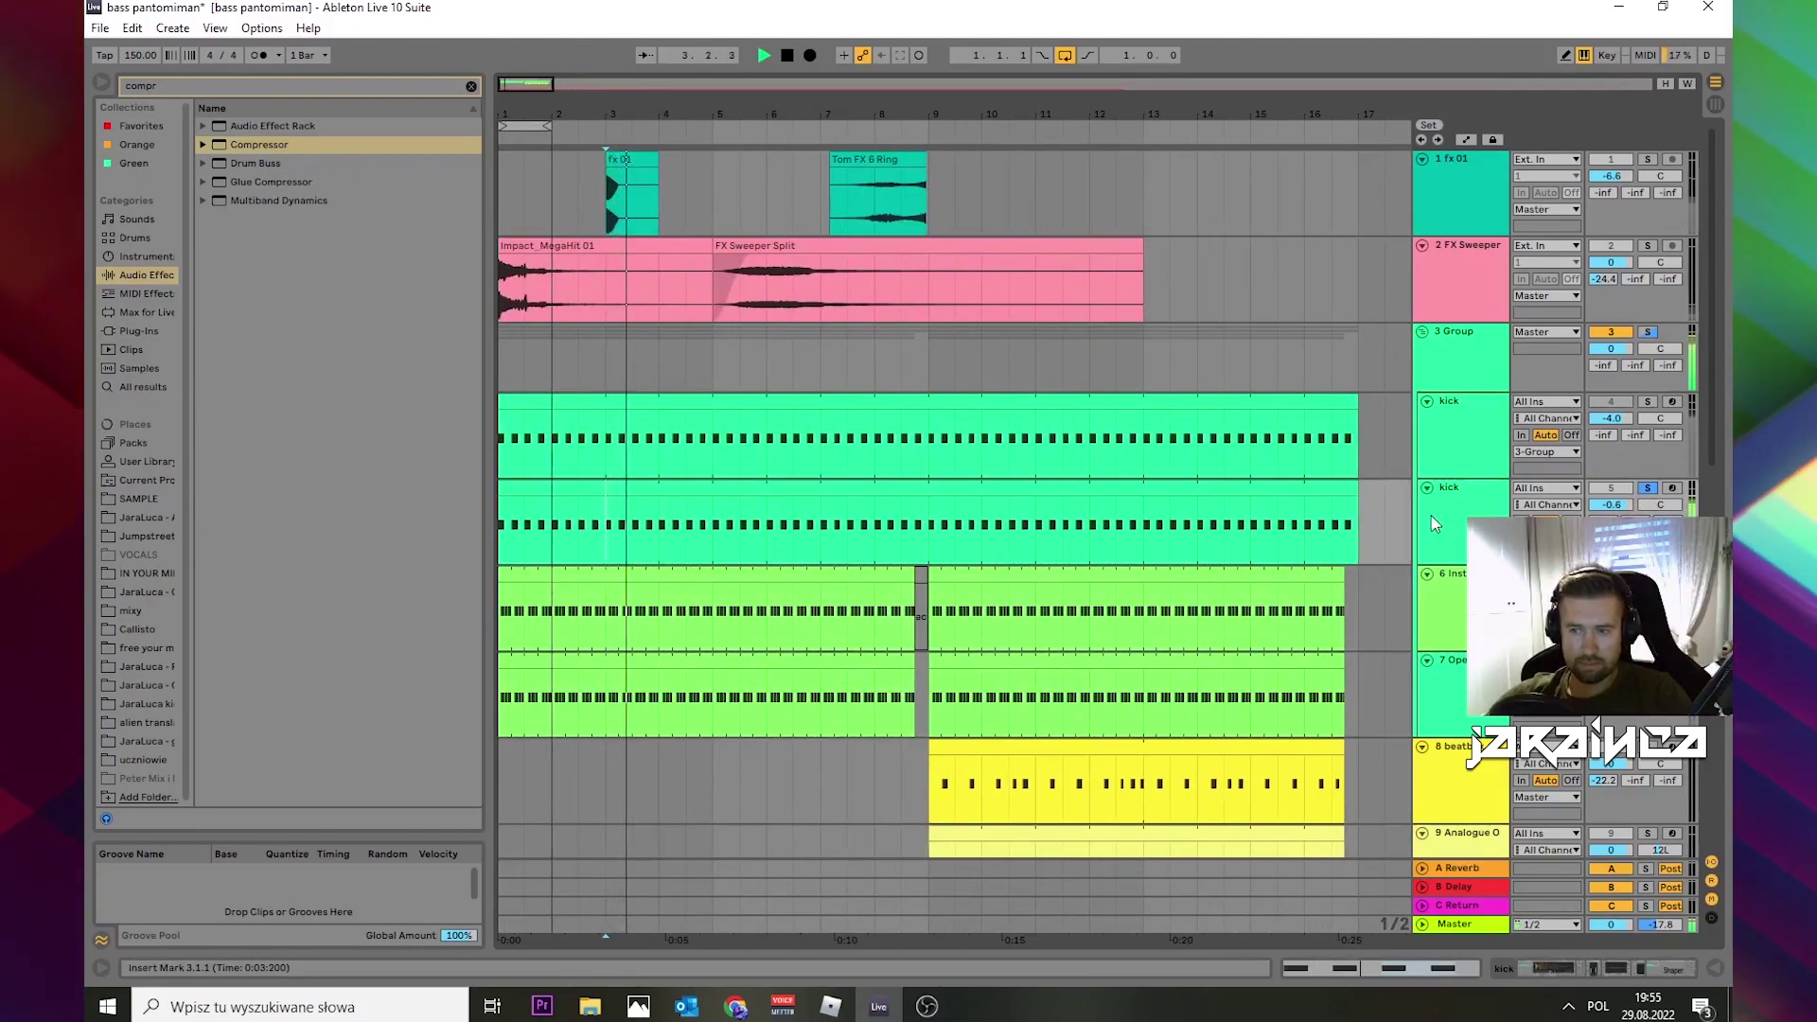
pyautogui.doubleClick(1462, 502)
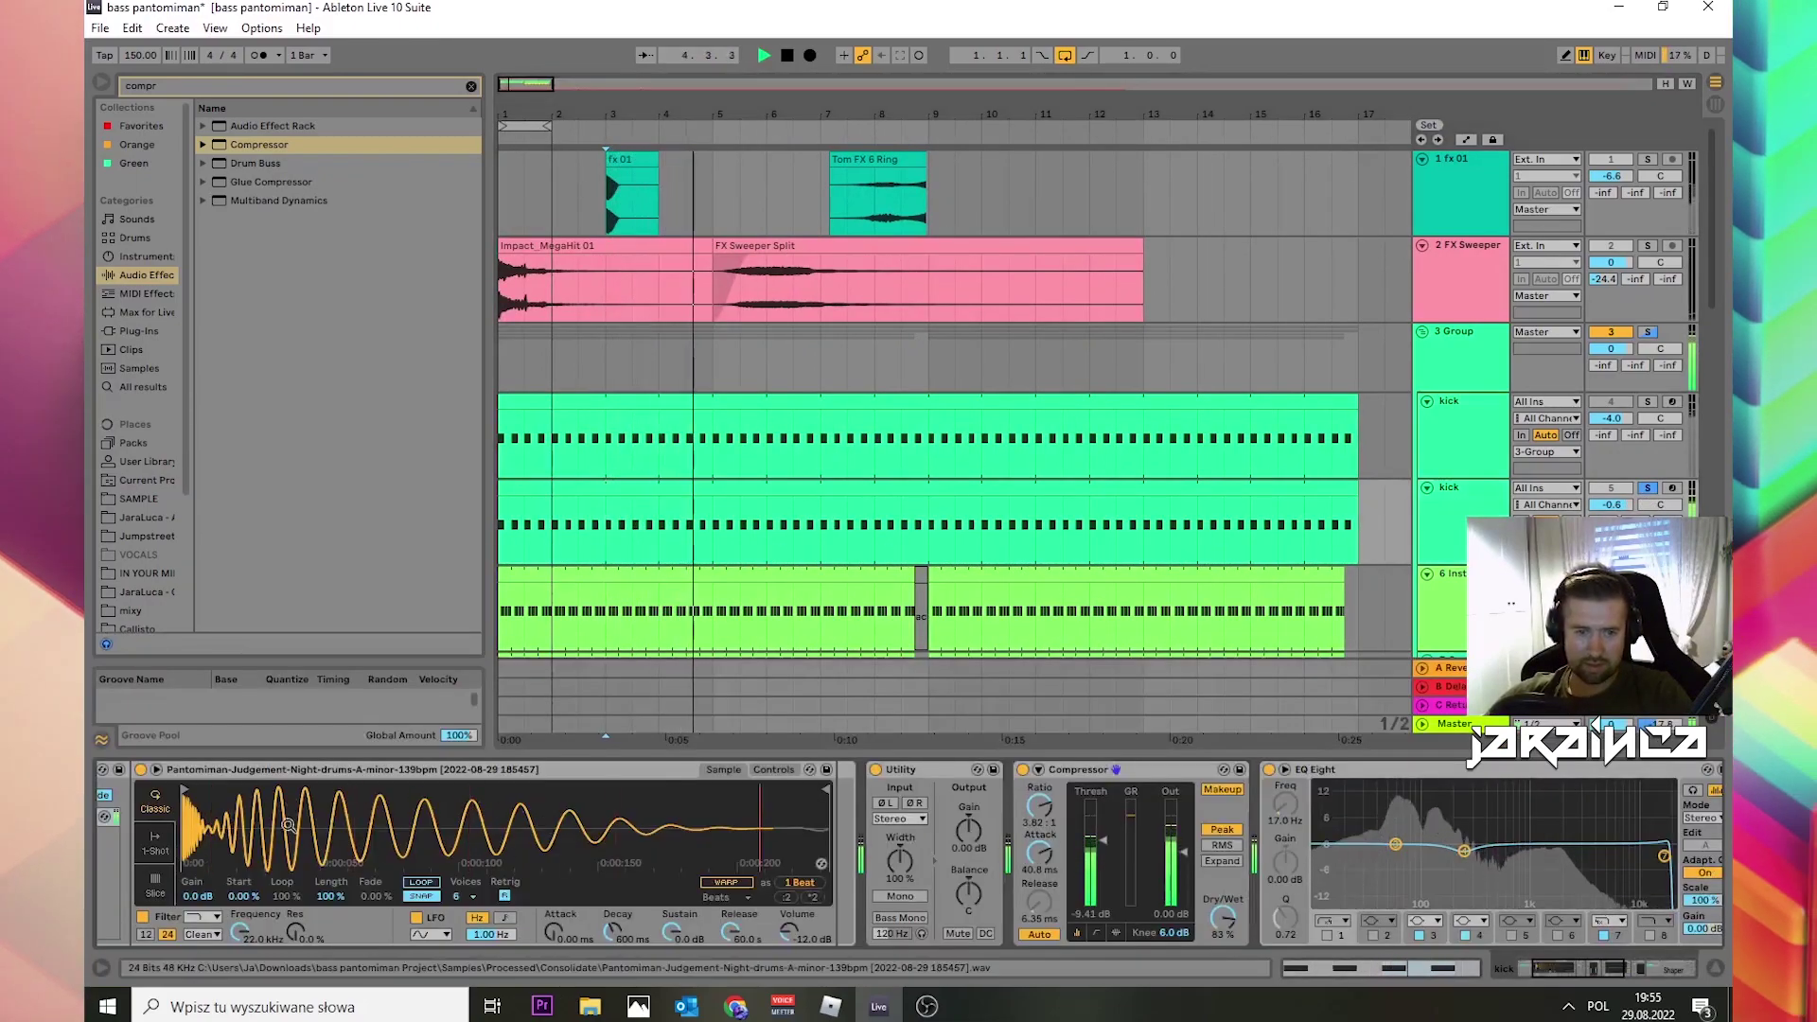
# Step: In the kick's EQ Eight, set band 4 to 190 Hz at -3.35 dB and band 7 to 5.27 kHz
pyautogui.press('space')
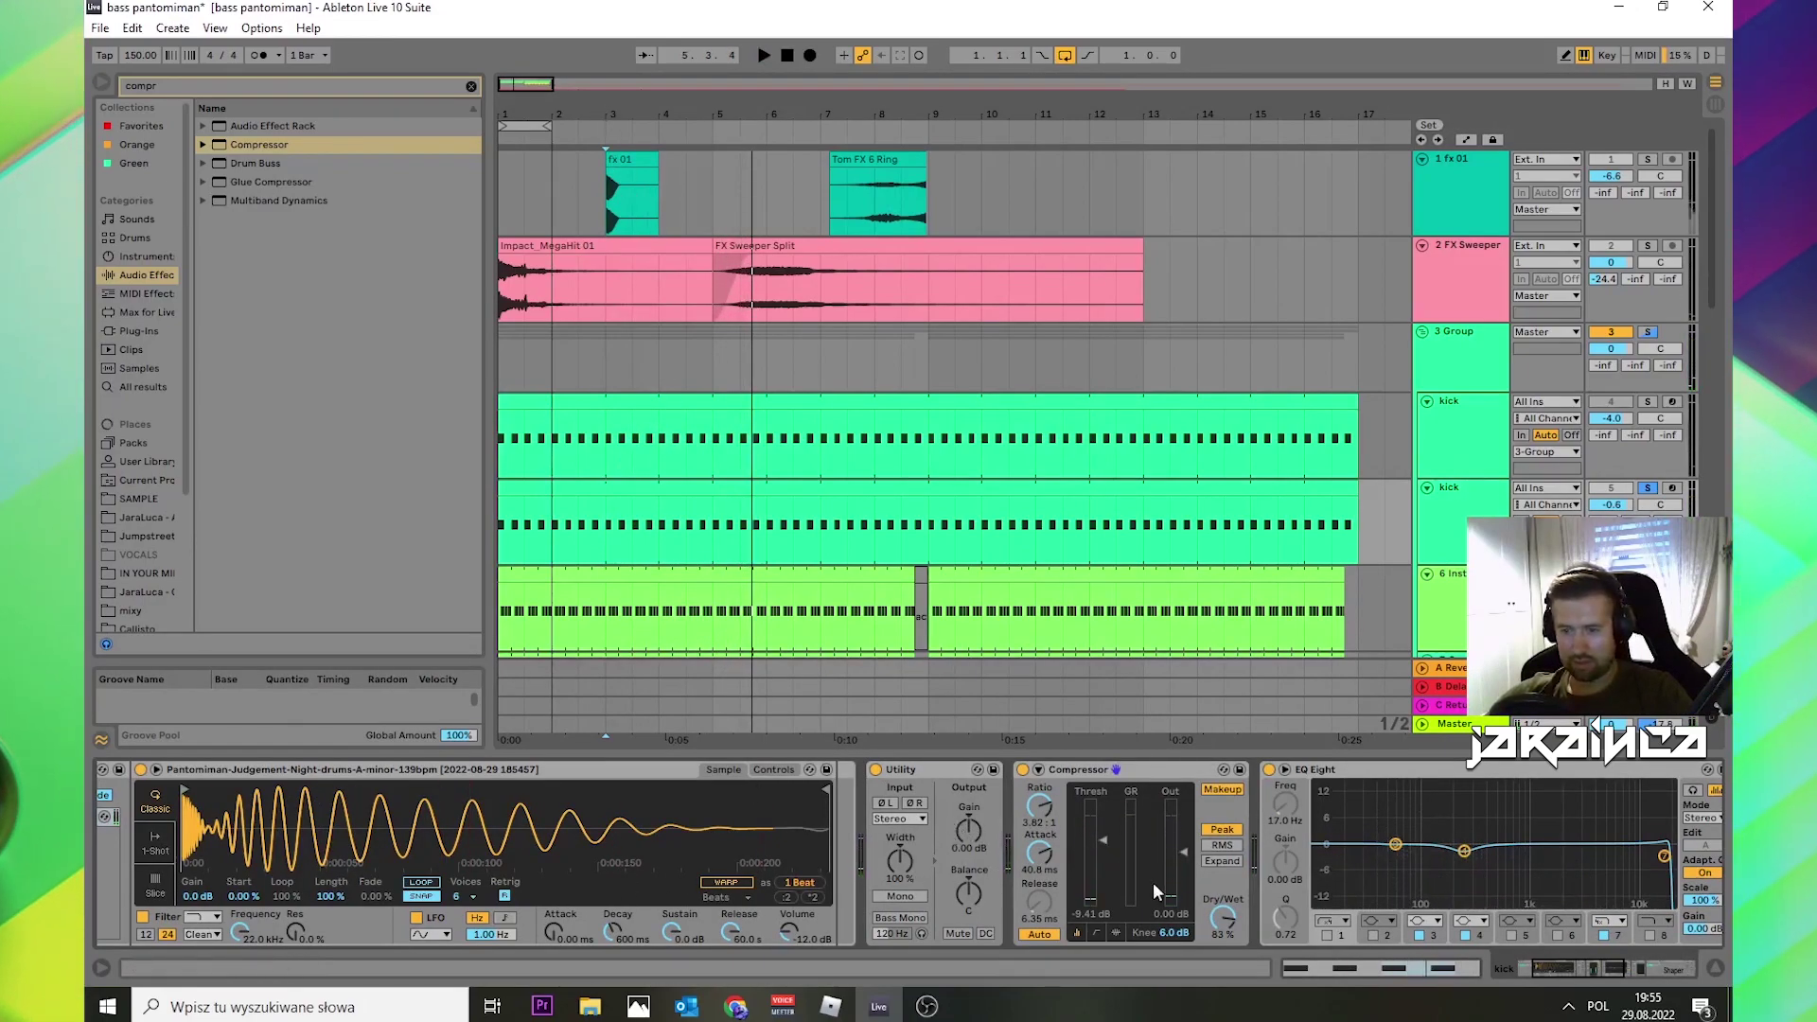
pyautogui.click(1535, 971)
pyautogui.press('space')
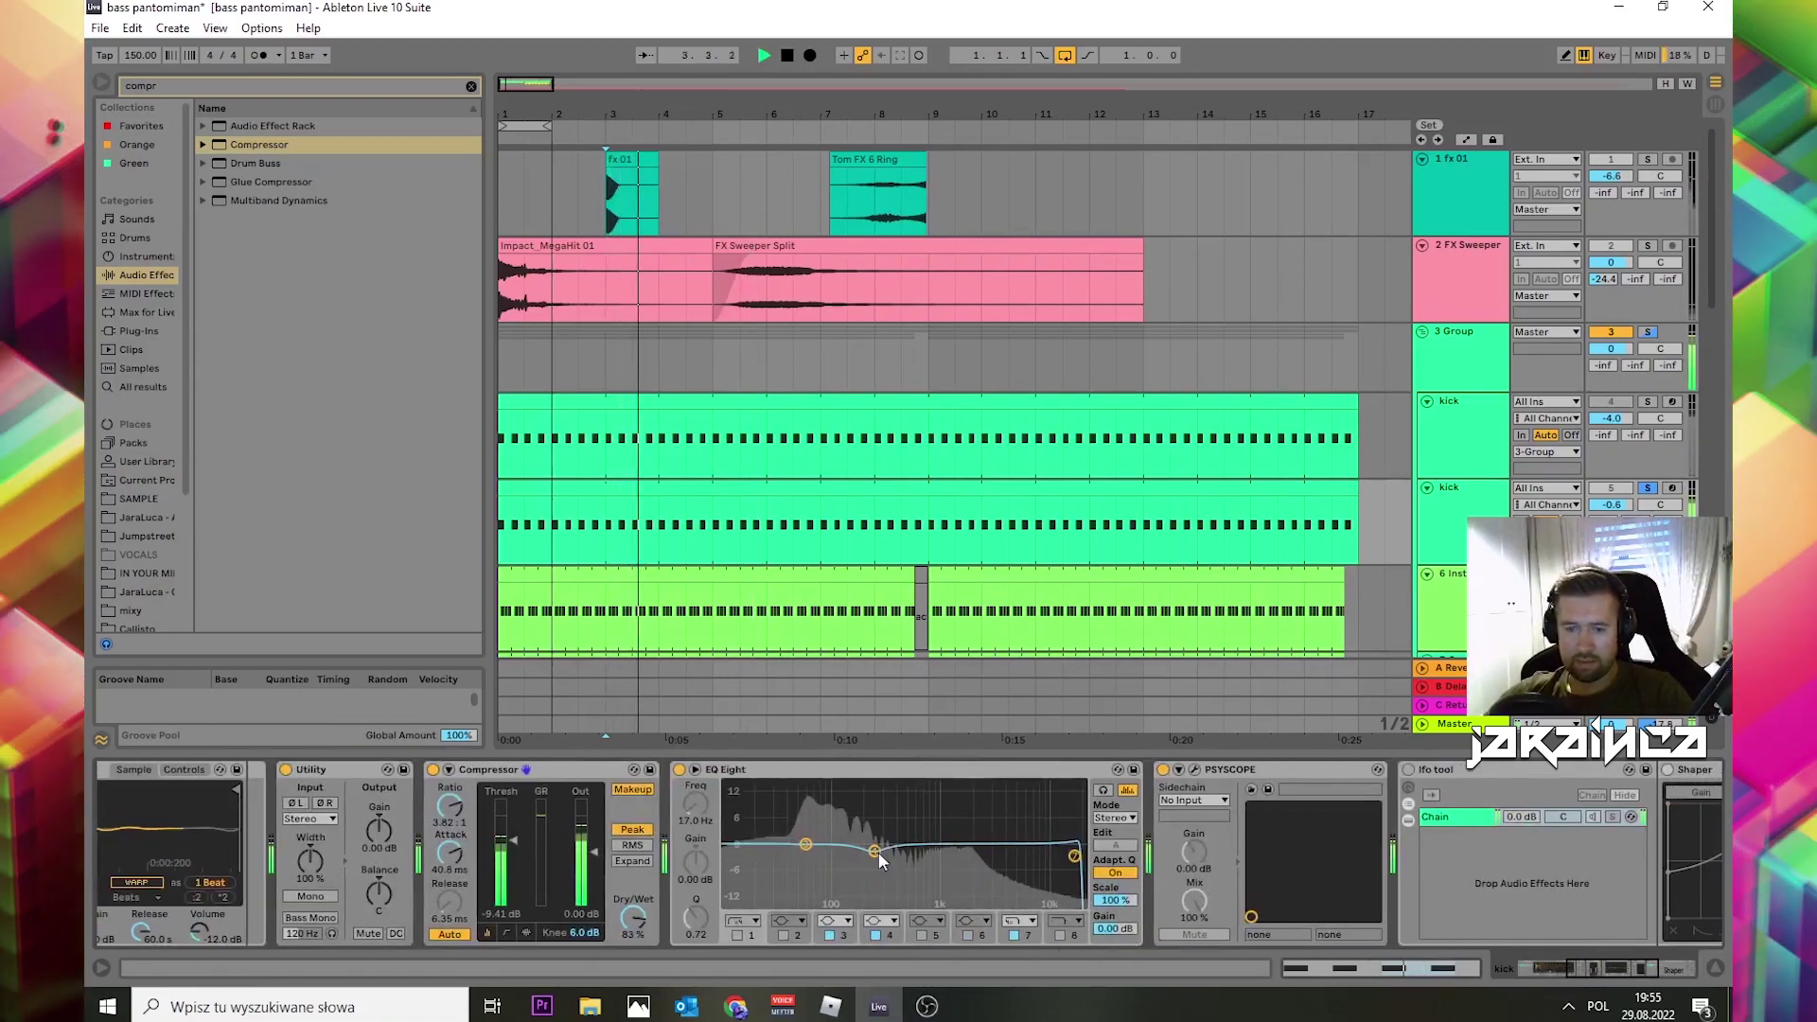
pyautogui.moveTo(874, 851); pyautogui.dragTo(864, 858)
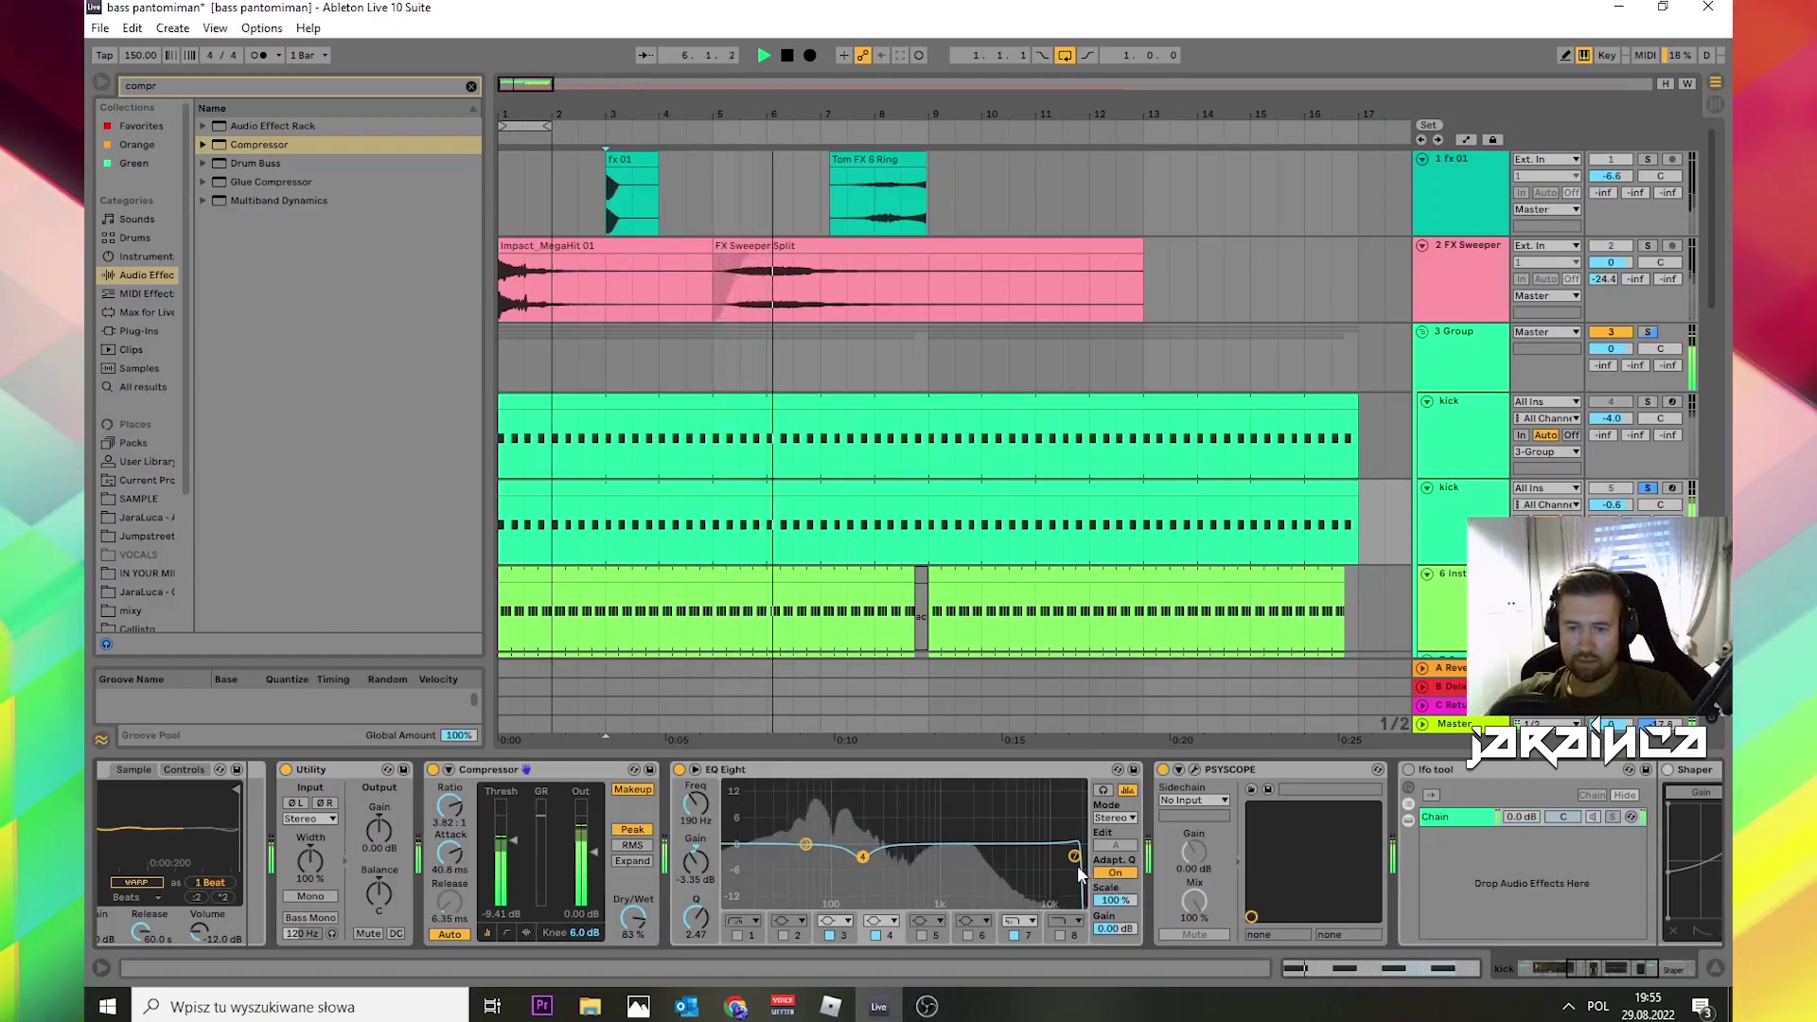
pyautogui.moveTo(1073, 856); pyautogui.dragTo(1011, 858)
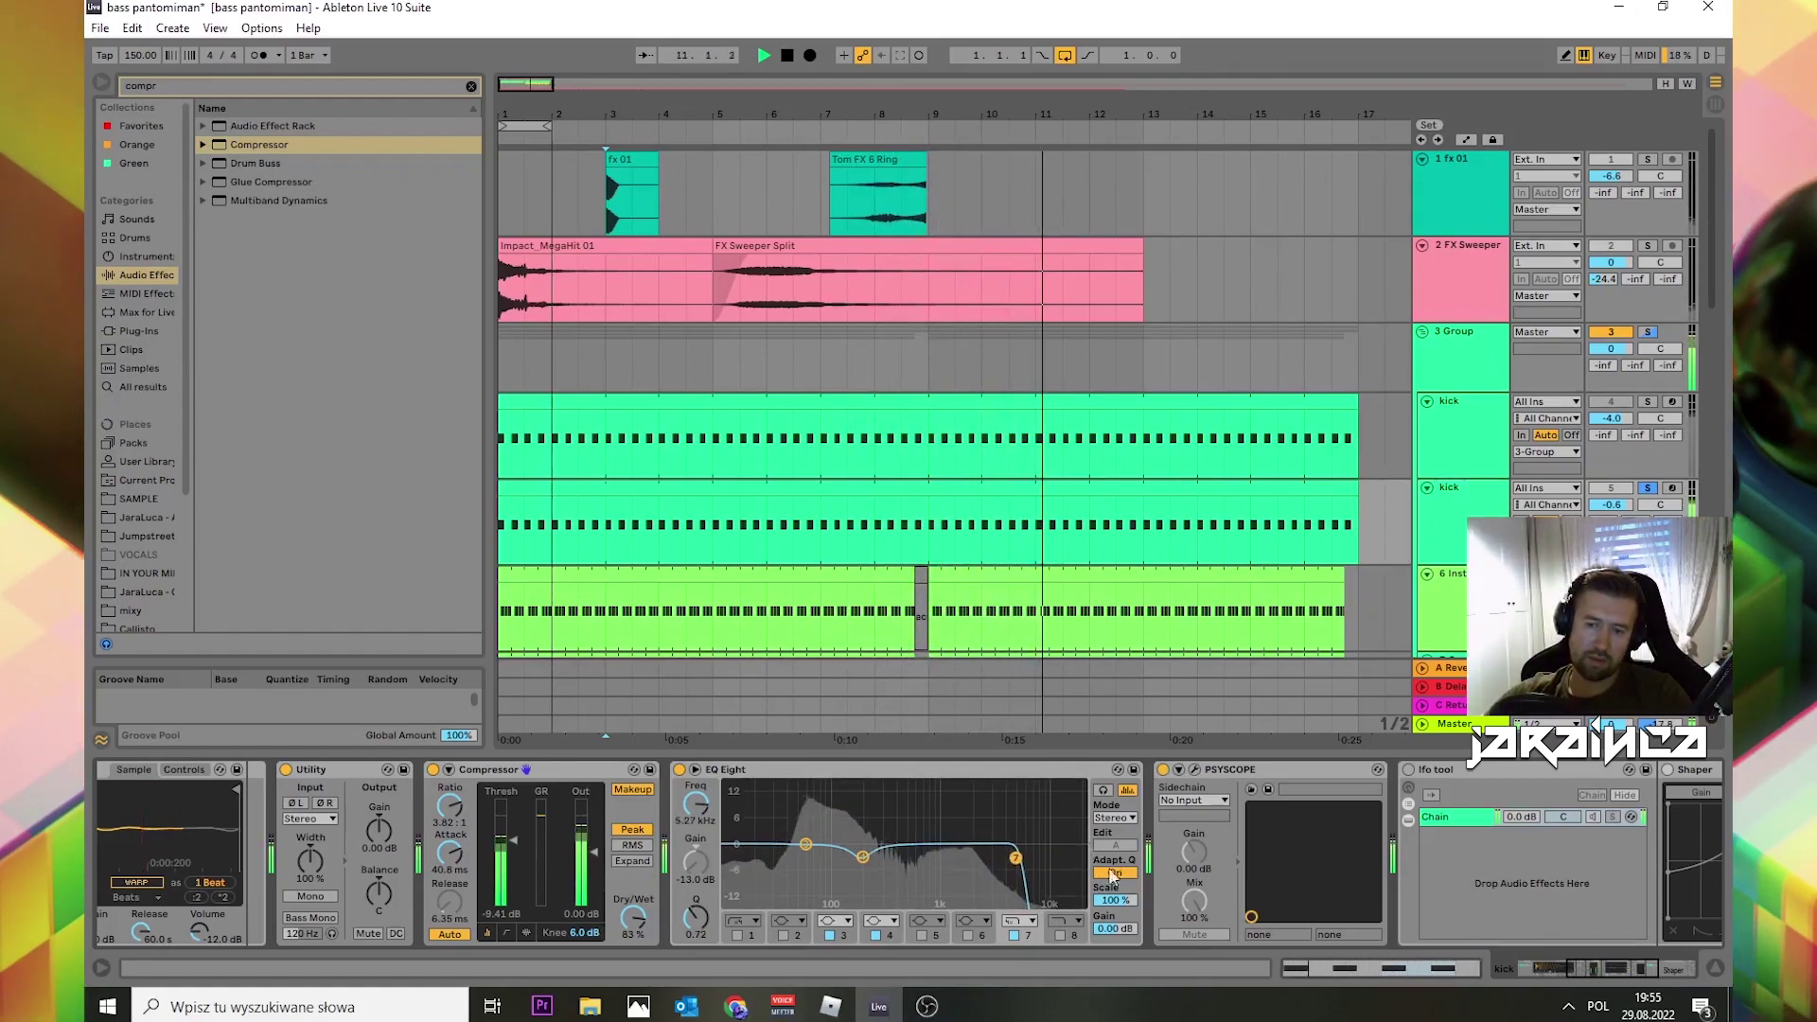
# Step: Delete the lfo tool rack, Shaper and Utility from the end of the second kick track's device chain
pyautogui.click(1603, 962)
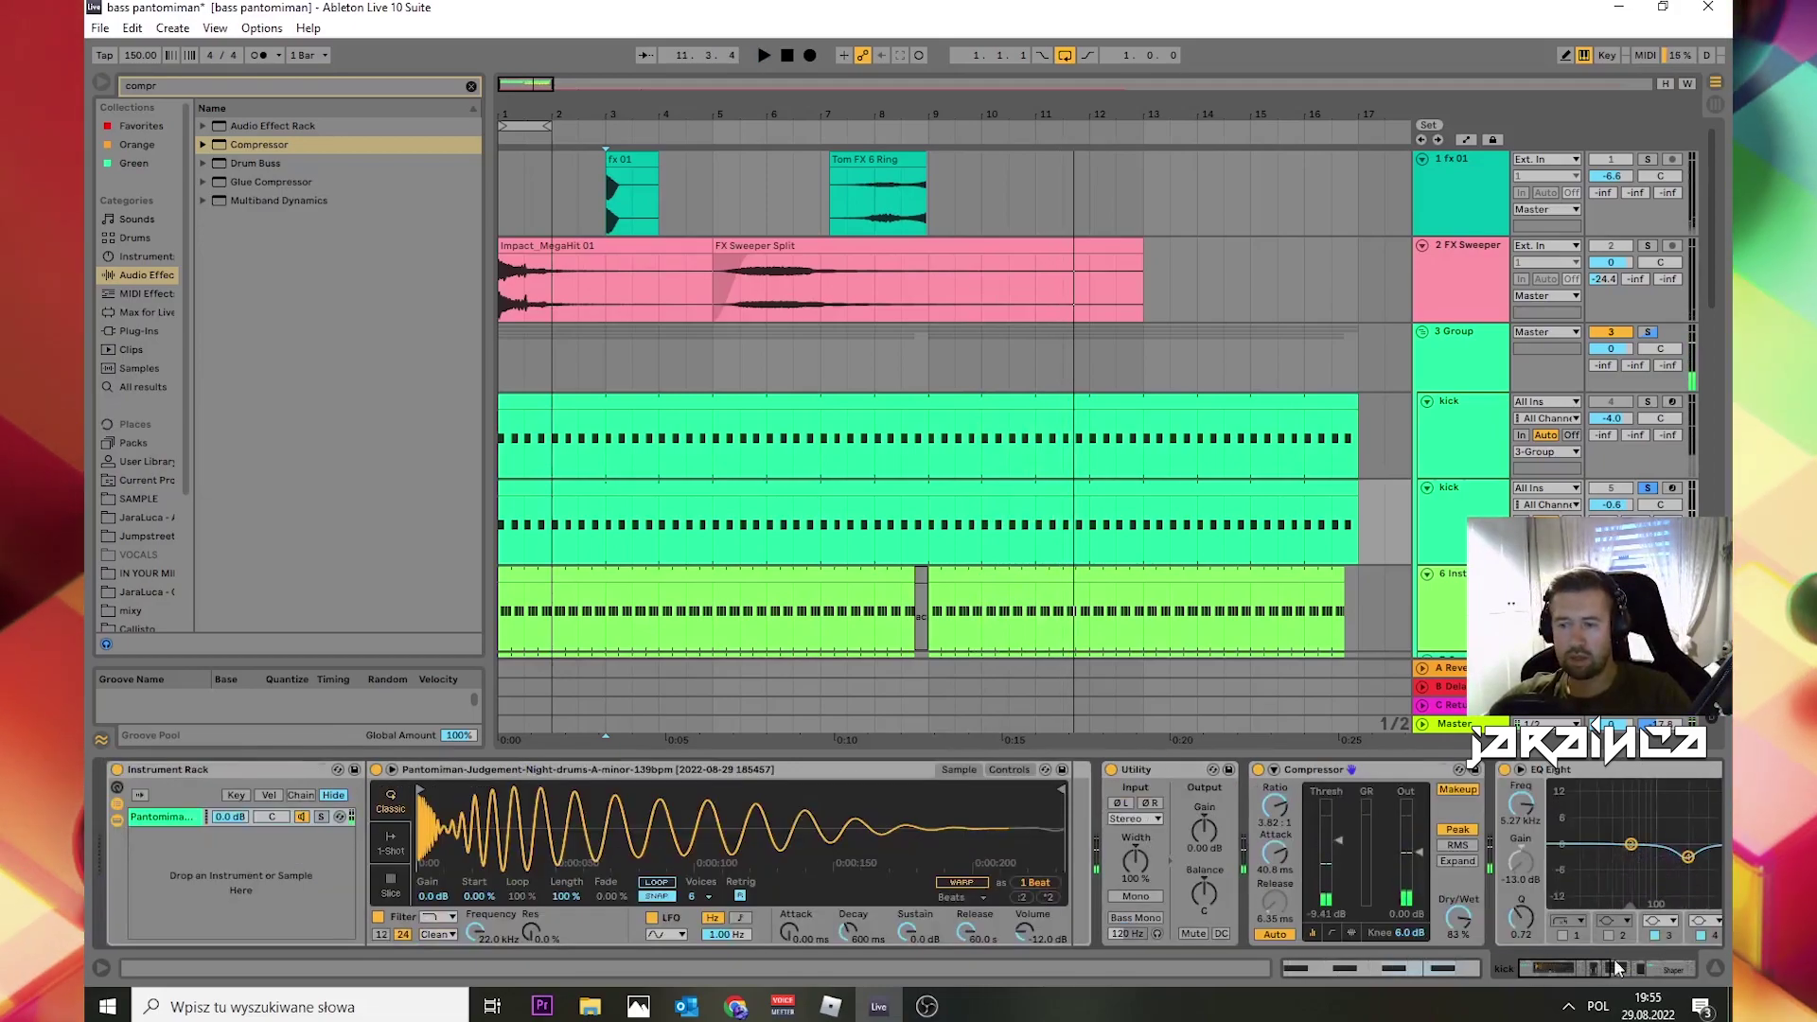
pyautogui.moveTo(1603, 964); pyautogui.dragTo(1687, 966)
pyautogui.rightClick(861, 769)
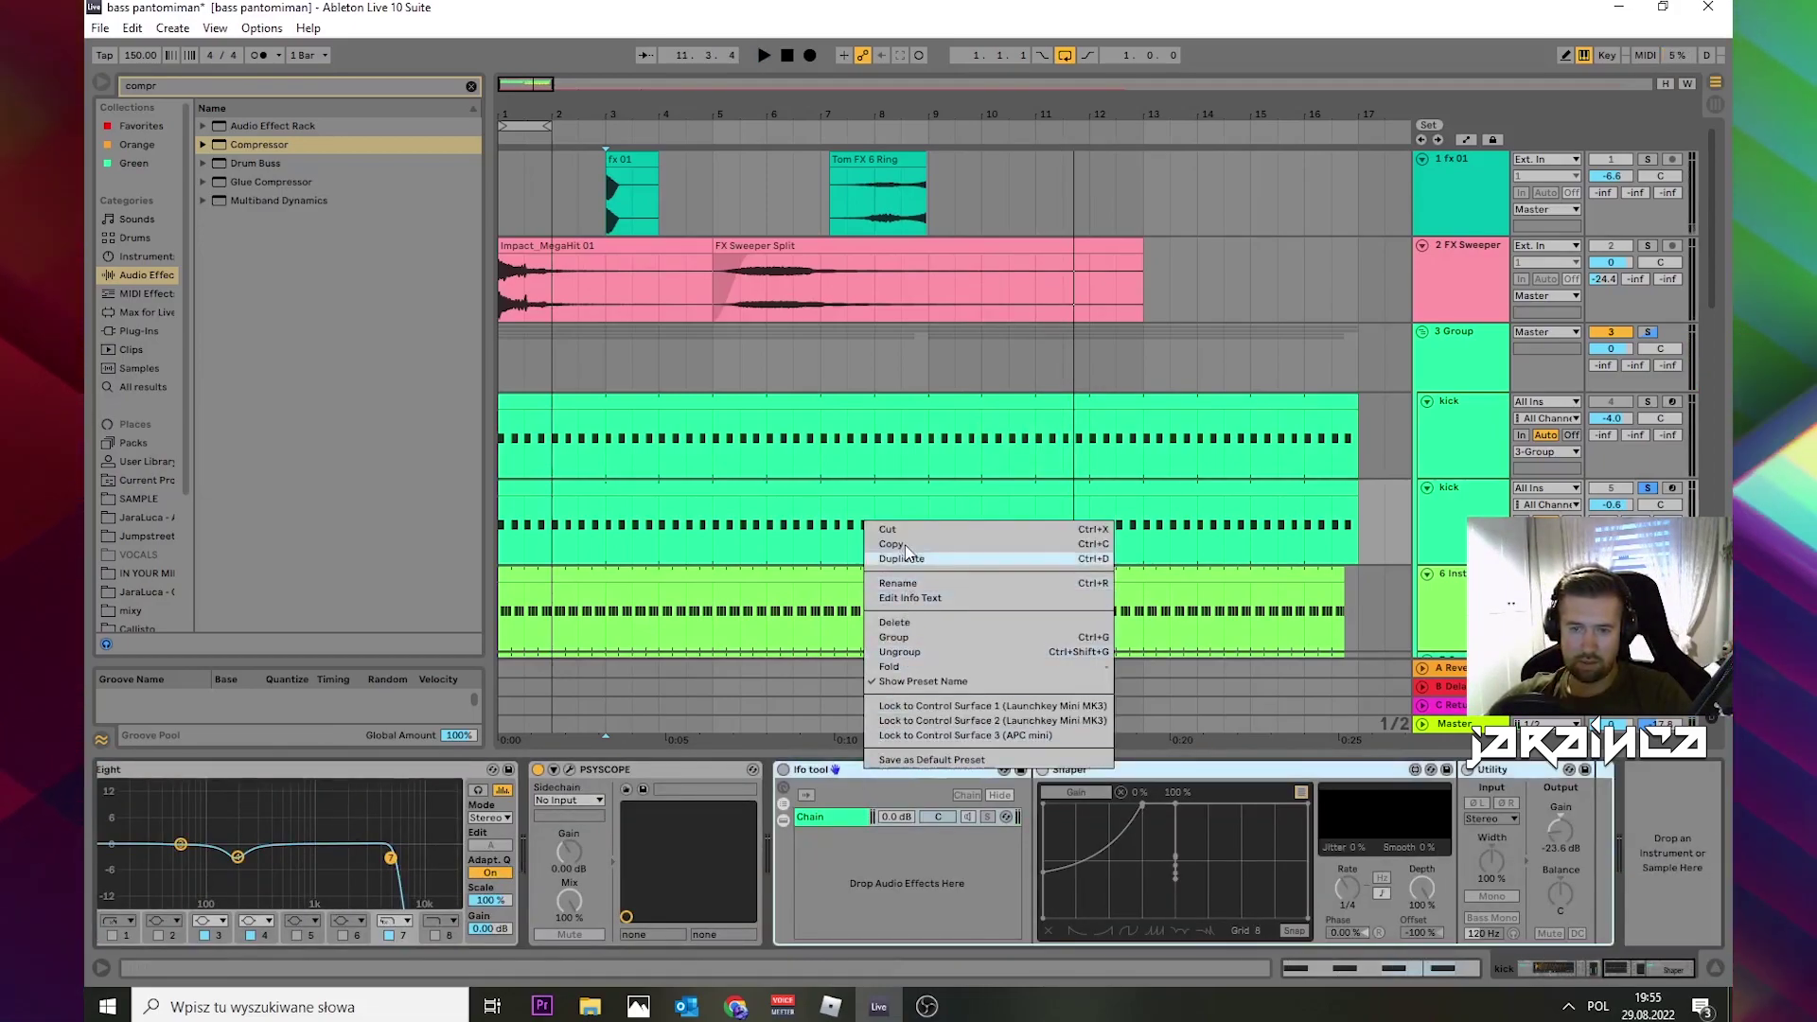
pyautogui.click(904, 624)
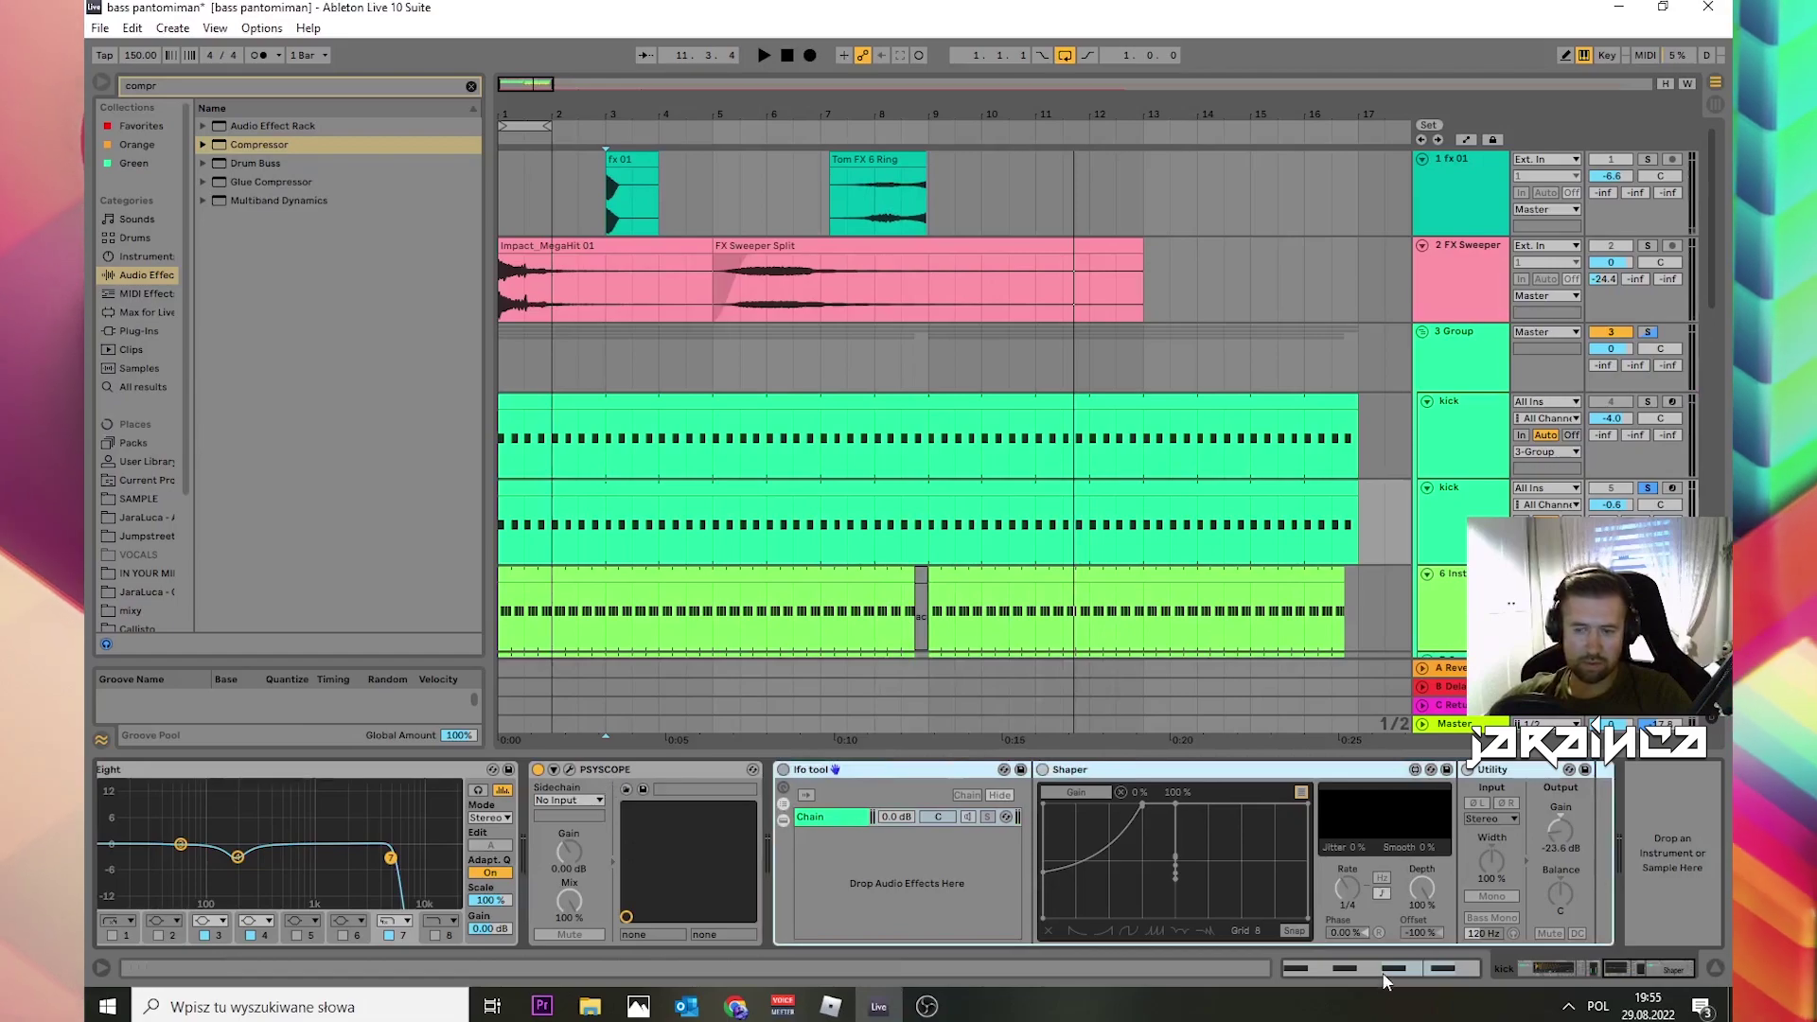
pyautogui.press('Delete')
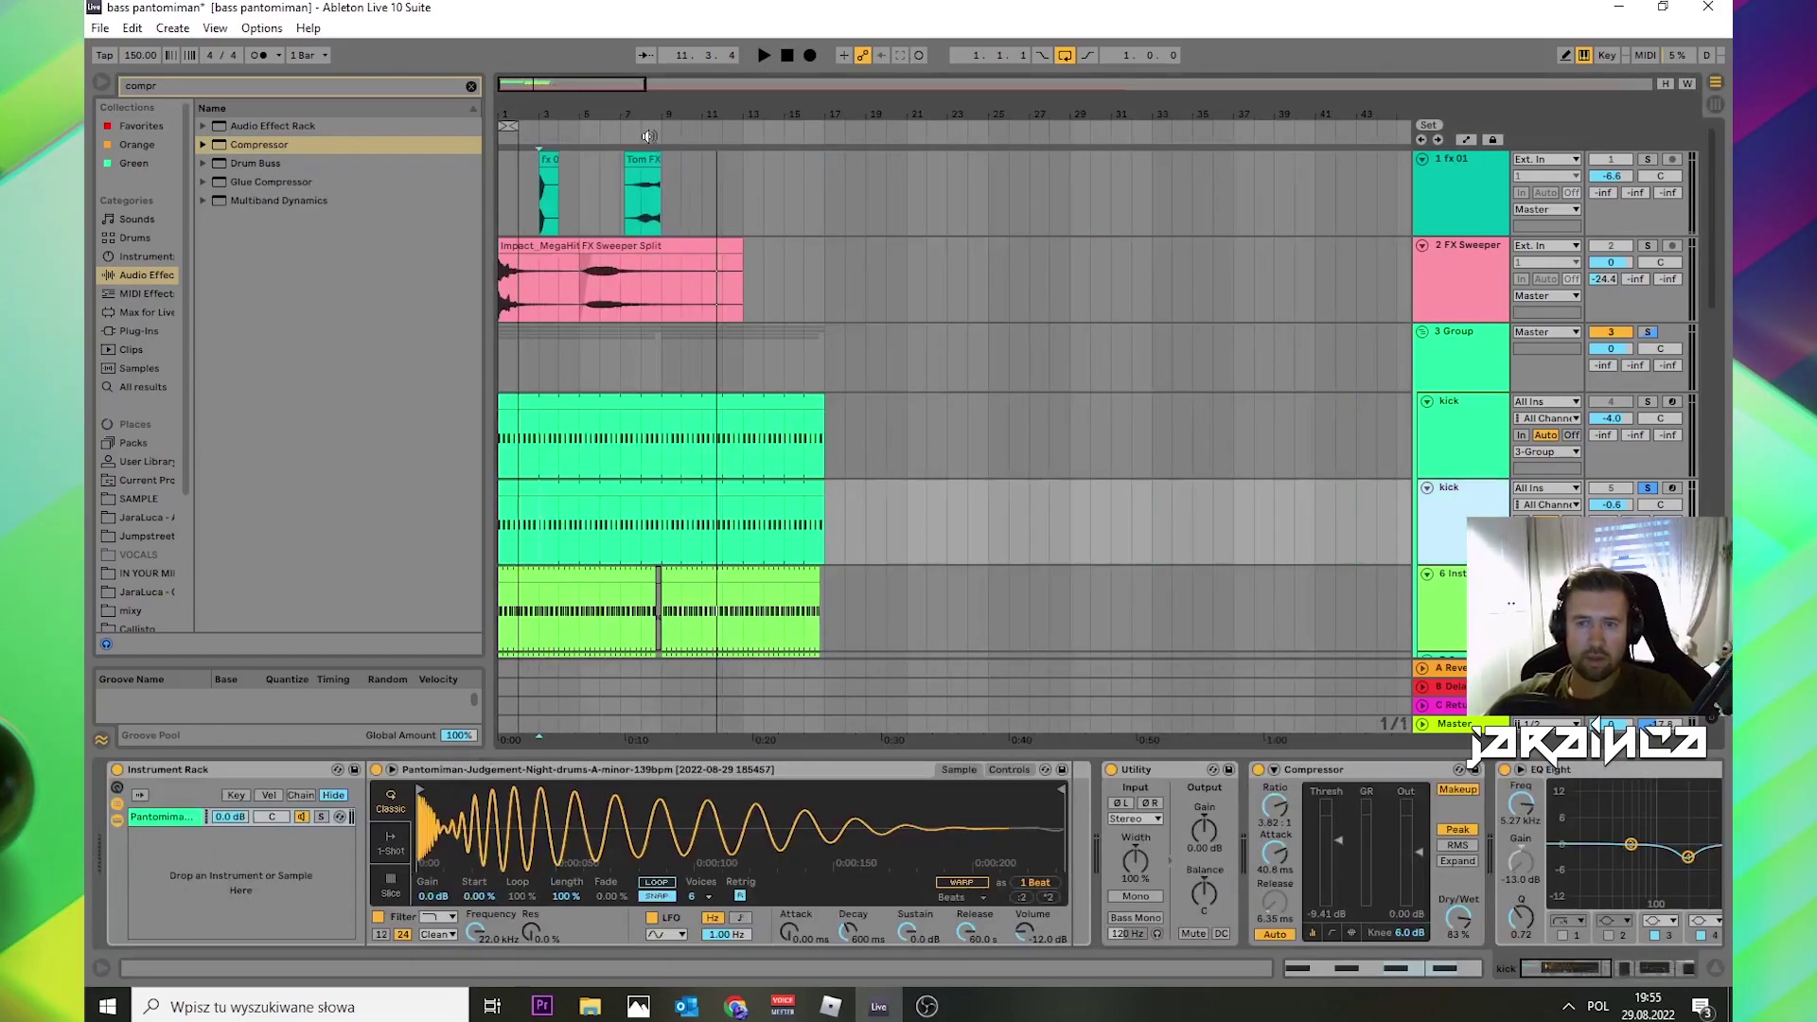
# Step: Select the second kick track's clip, play it with the bass from bar 1 and show the Operator track's devices
pyautogui.moveTo(549, 112); pyautogui.dragTo(553, 142)
pyautogui.scroll(-3, 1306, 471)
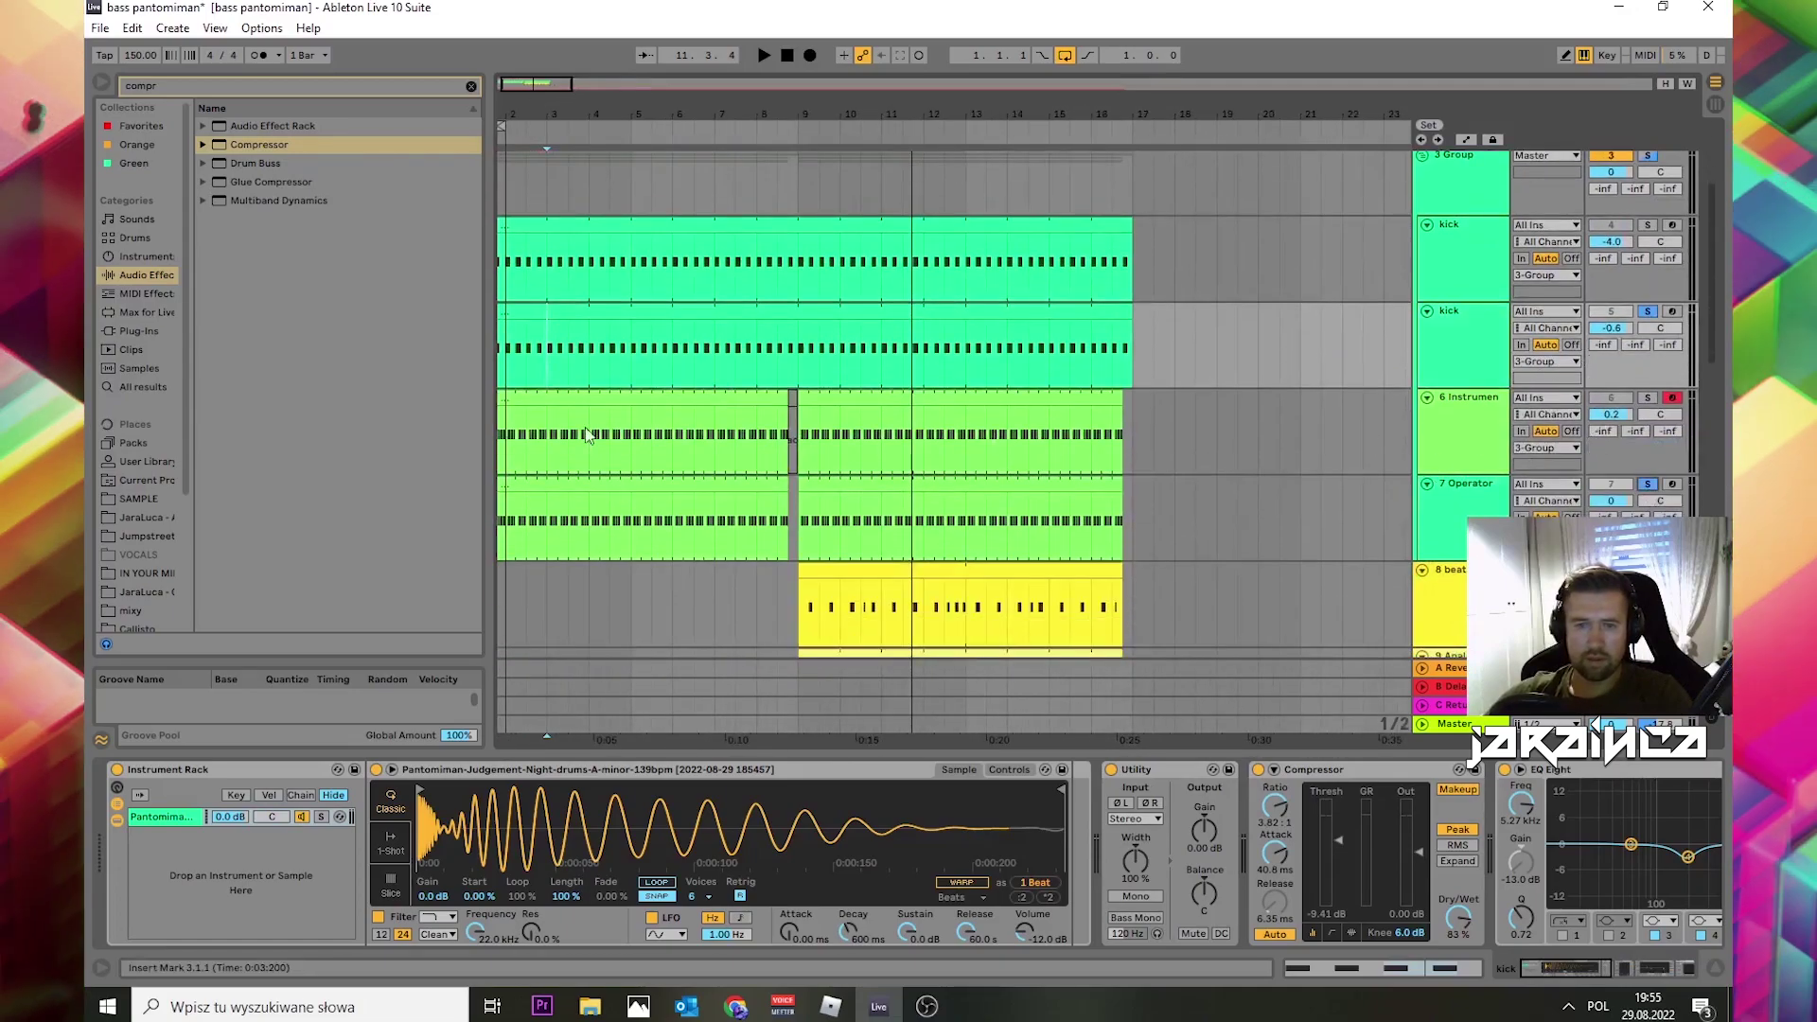
pyautogui.moveTo(548, 127); pyautogui.dragTo(626, 202)
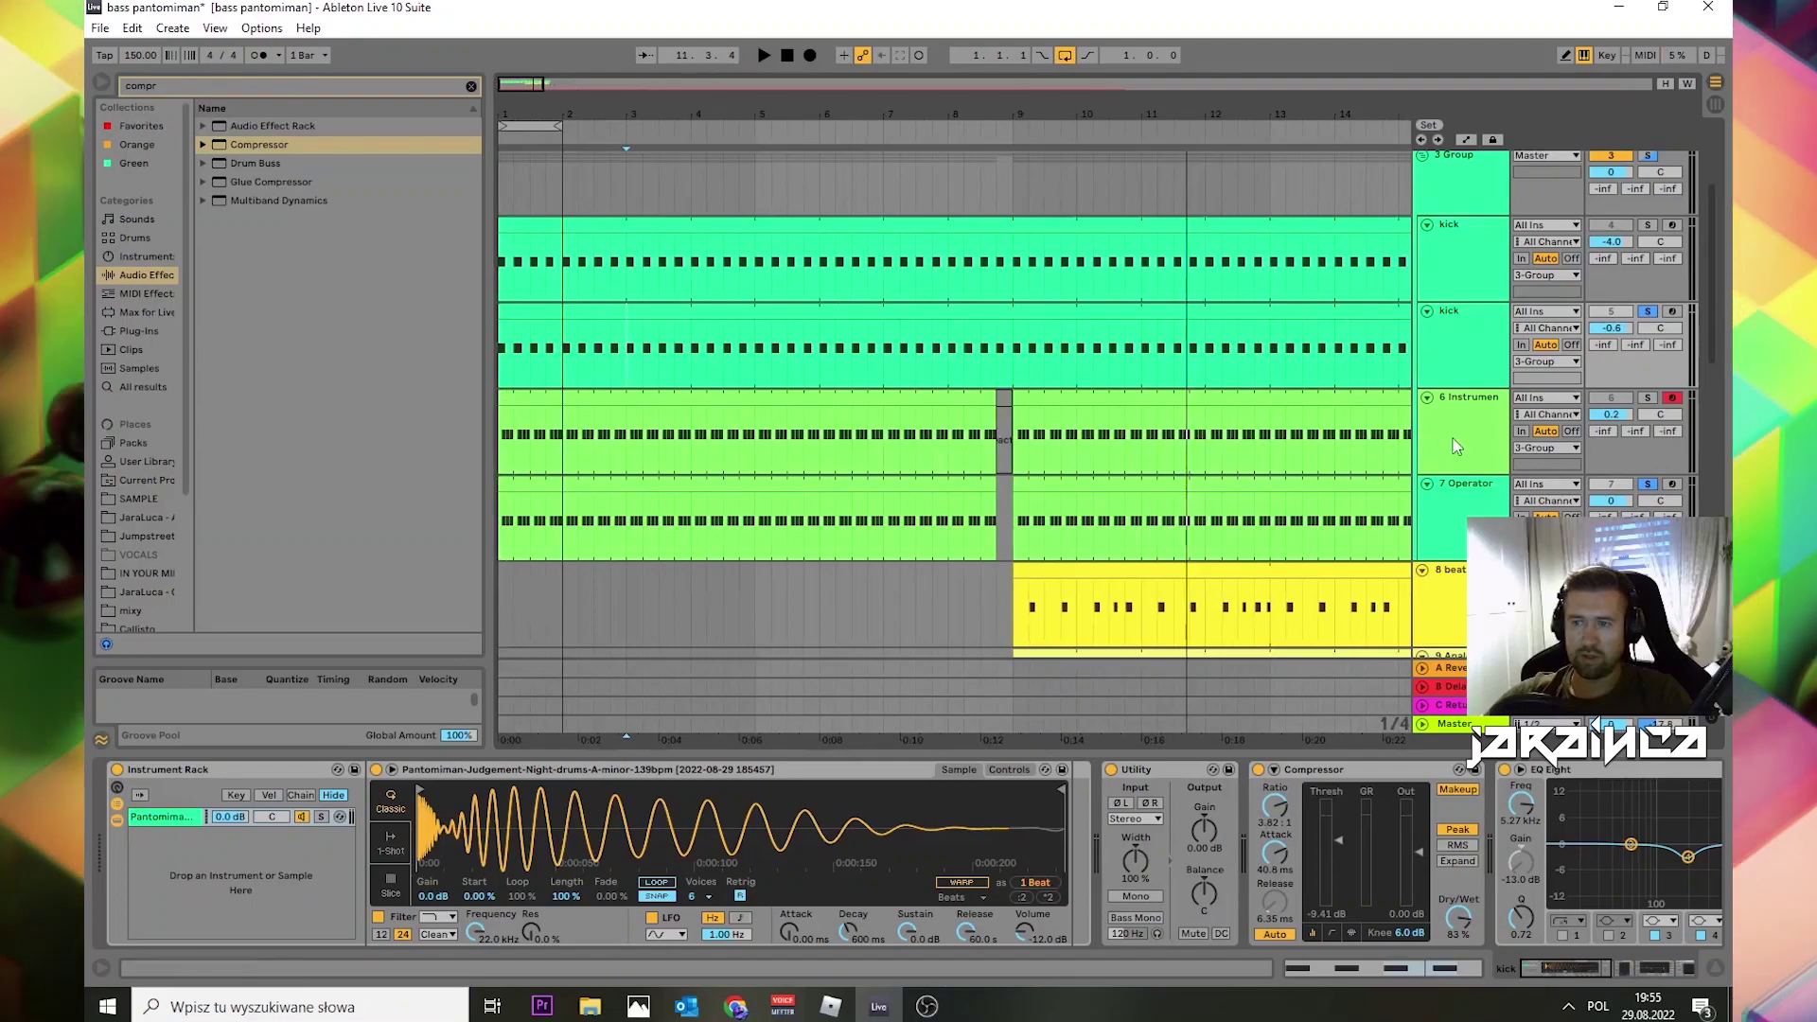
pyautogui.click(535, 336)
pyautogui.press('space')
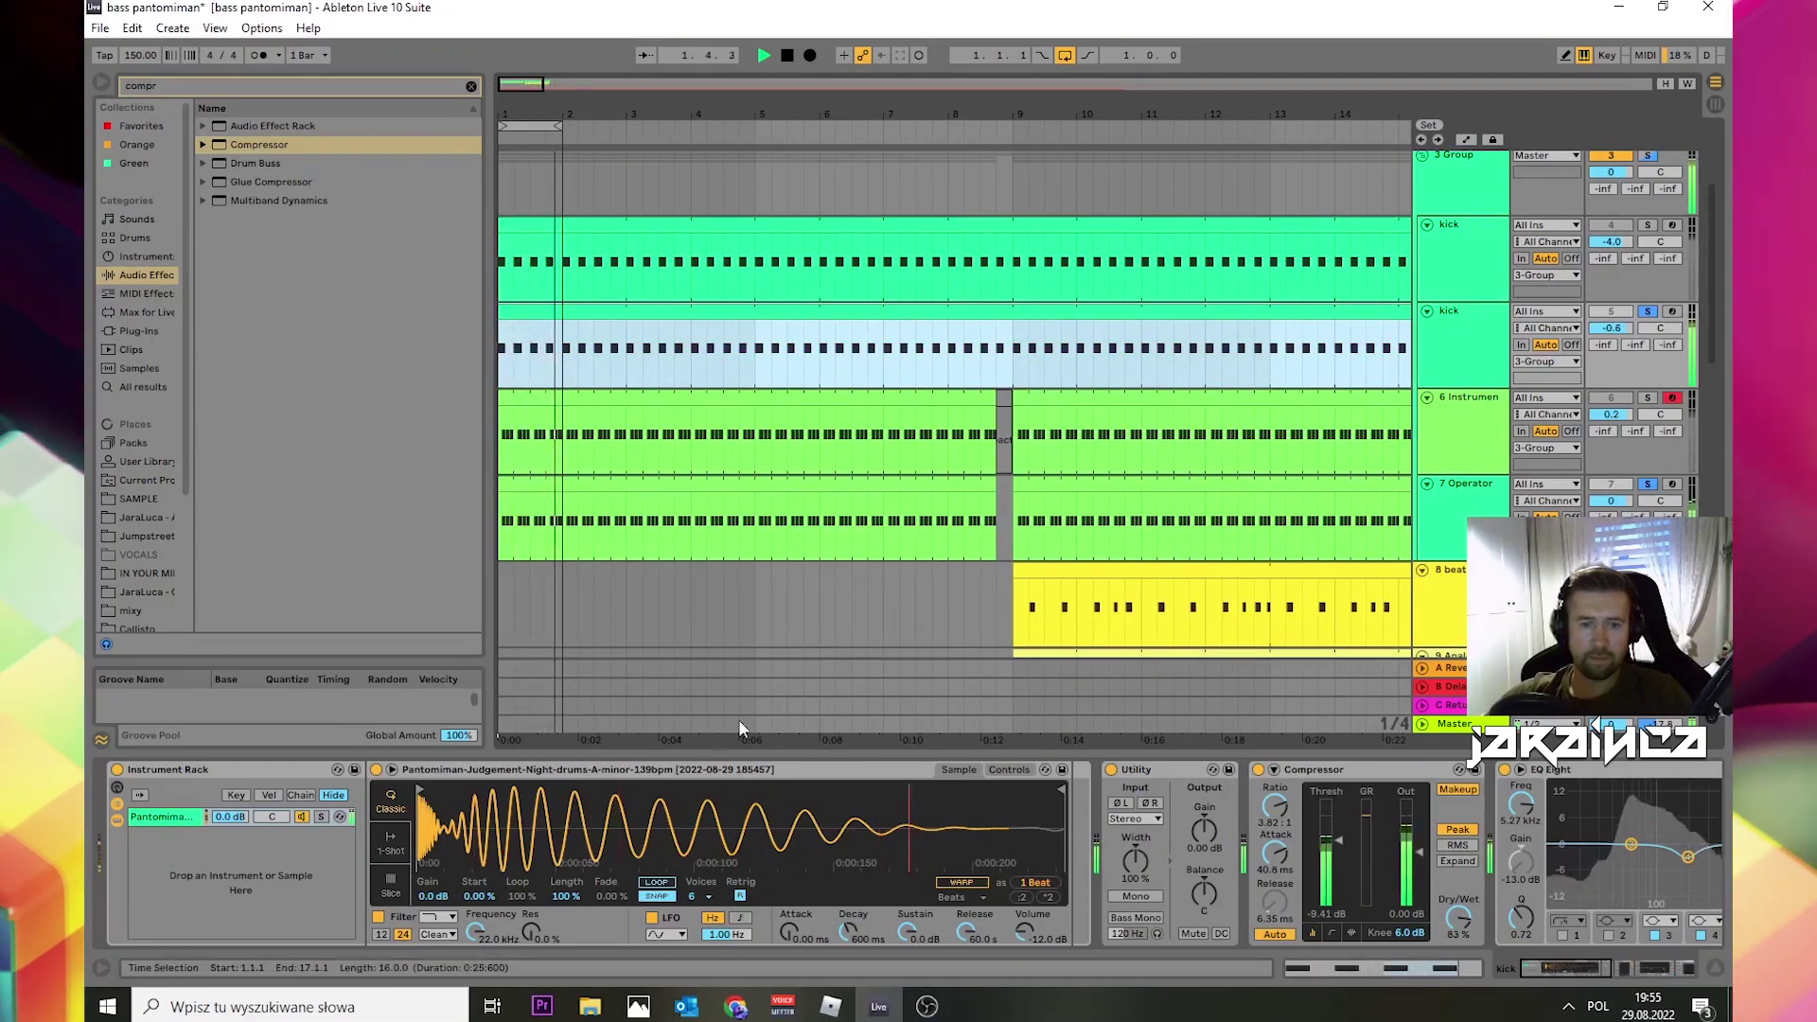
pyautogui.click(1472, 504)
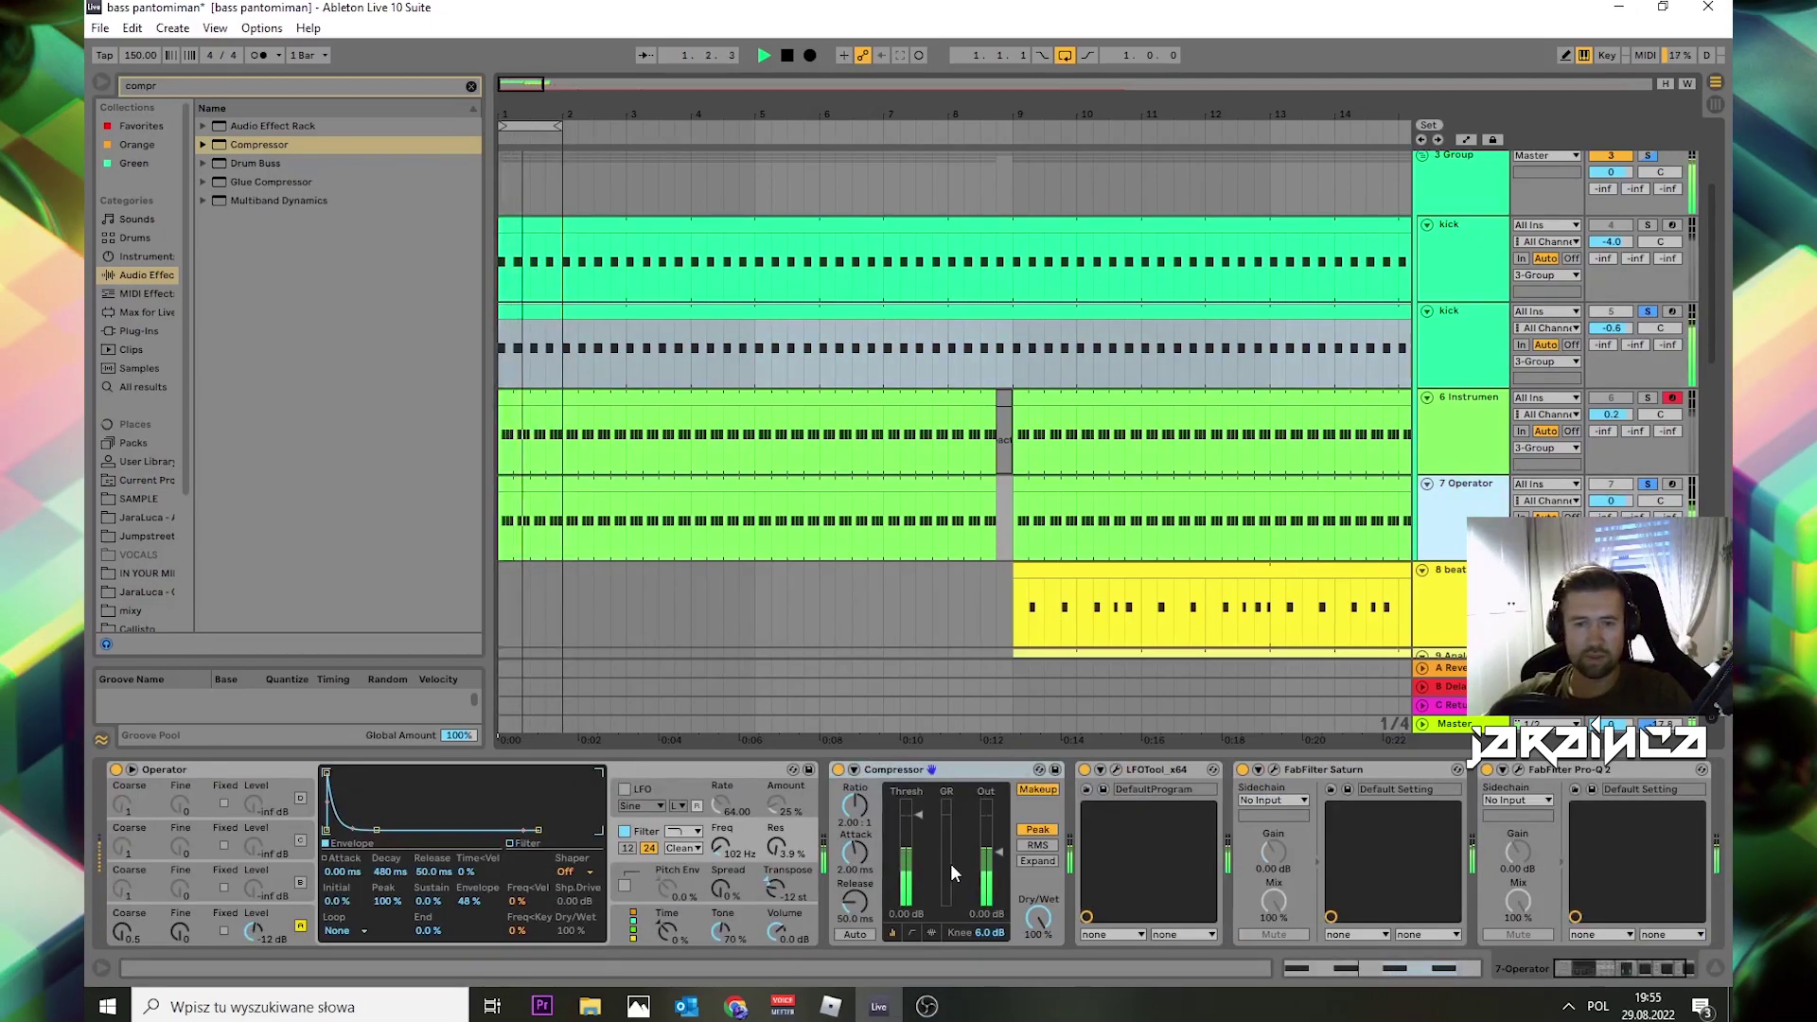
# Step: Turn off the solos on the group, second kick and Operator tracks and play the arrangement from 17.1.1
pyautogui.moveTo(1006, 123); pyautogui.dragTo(1007, 38)
pyautogui.press('space')
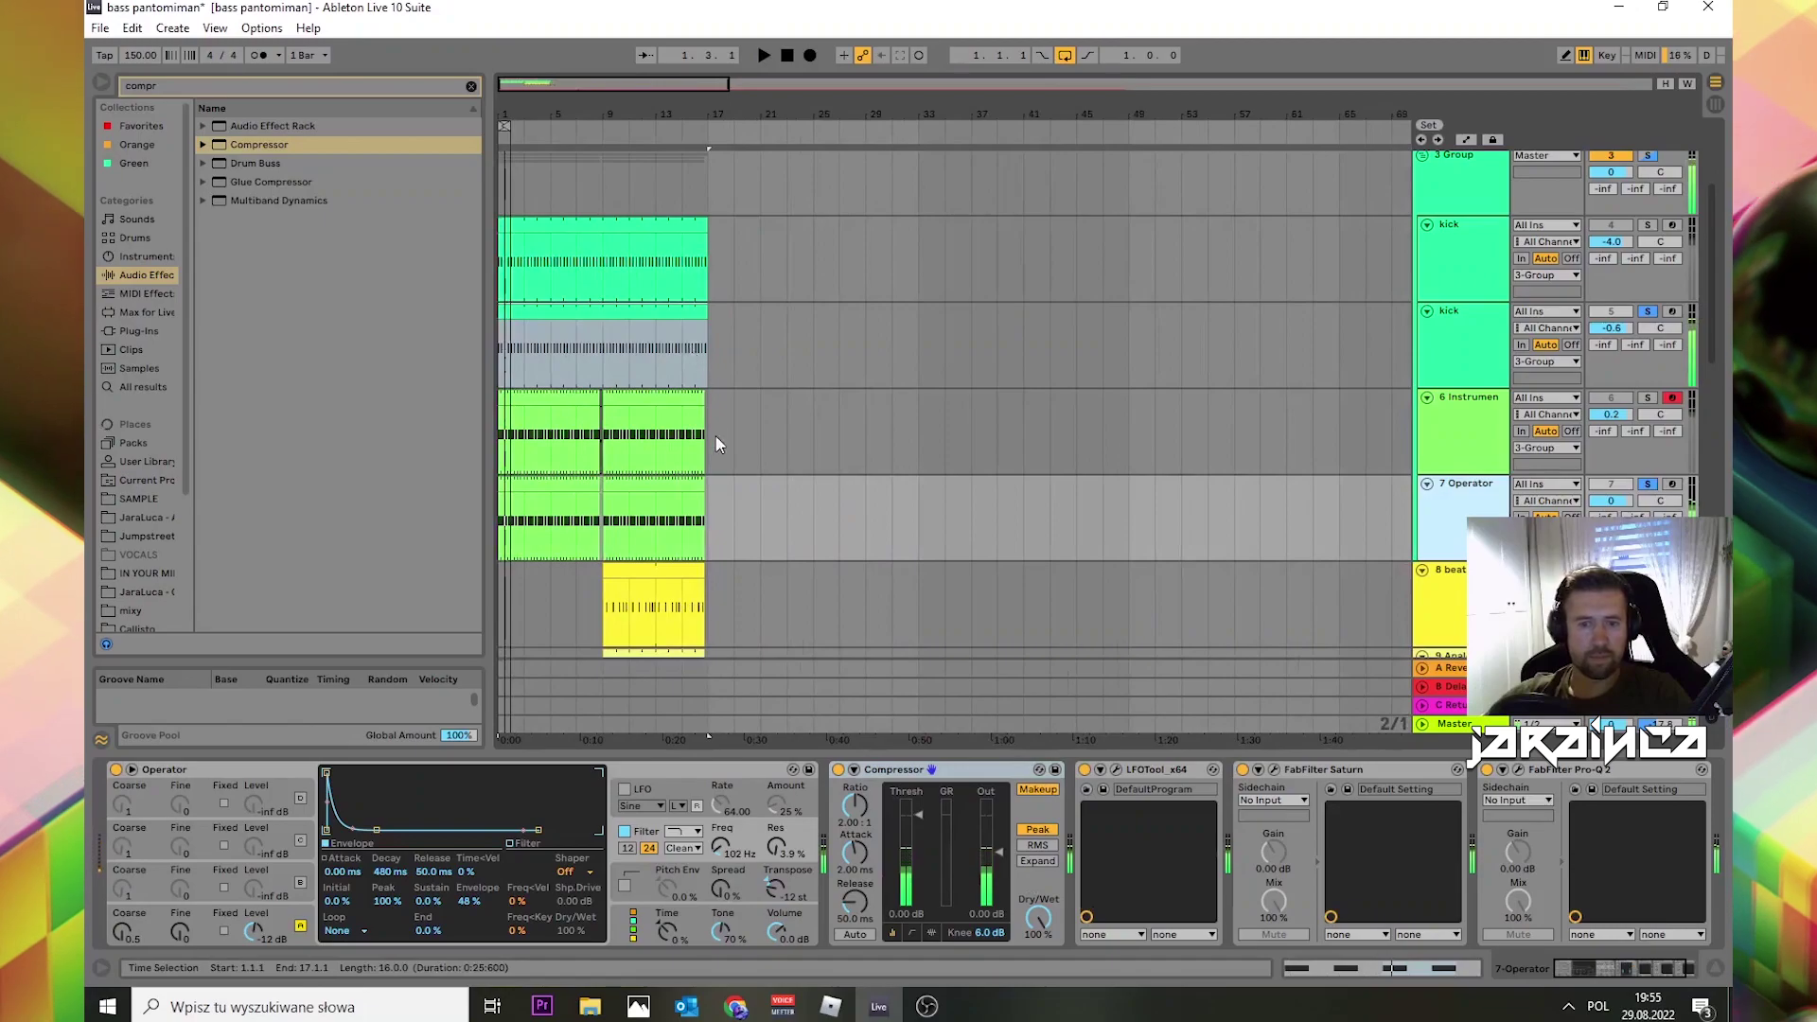
pyautogui.click(716, 532)
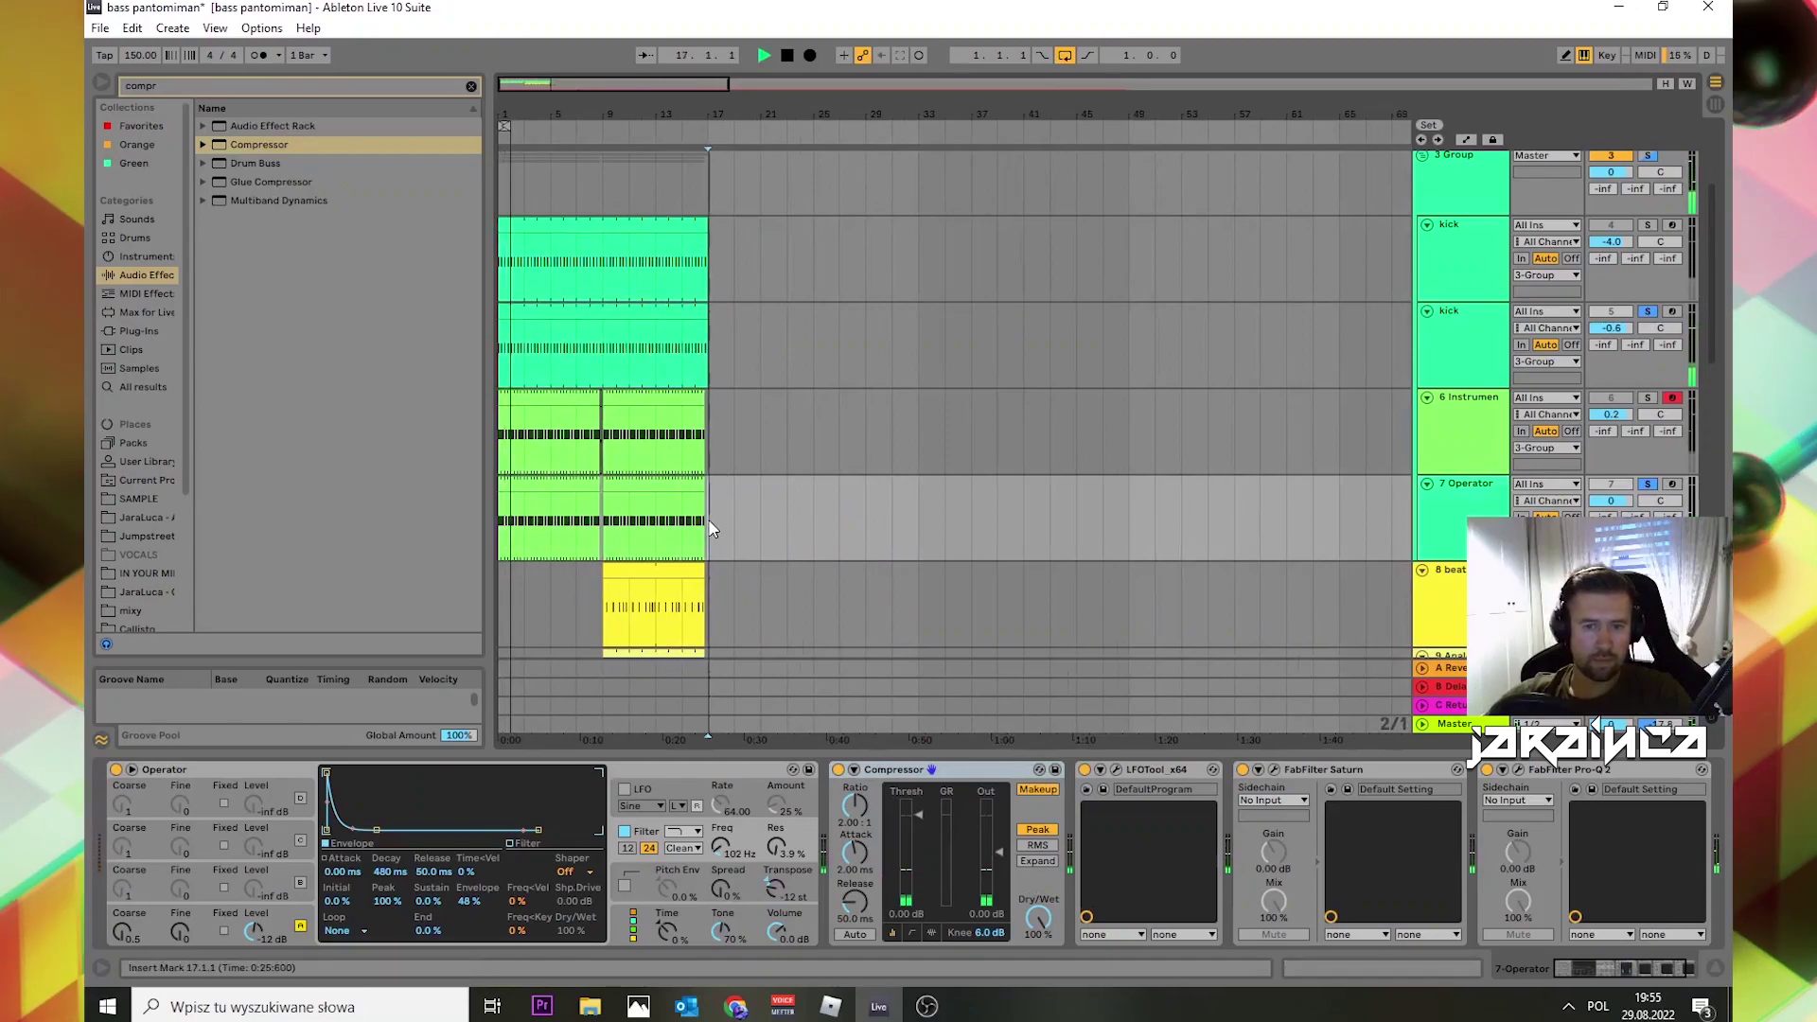
pyautogui.click(1648, 483)
pyautogui.press('space')
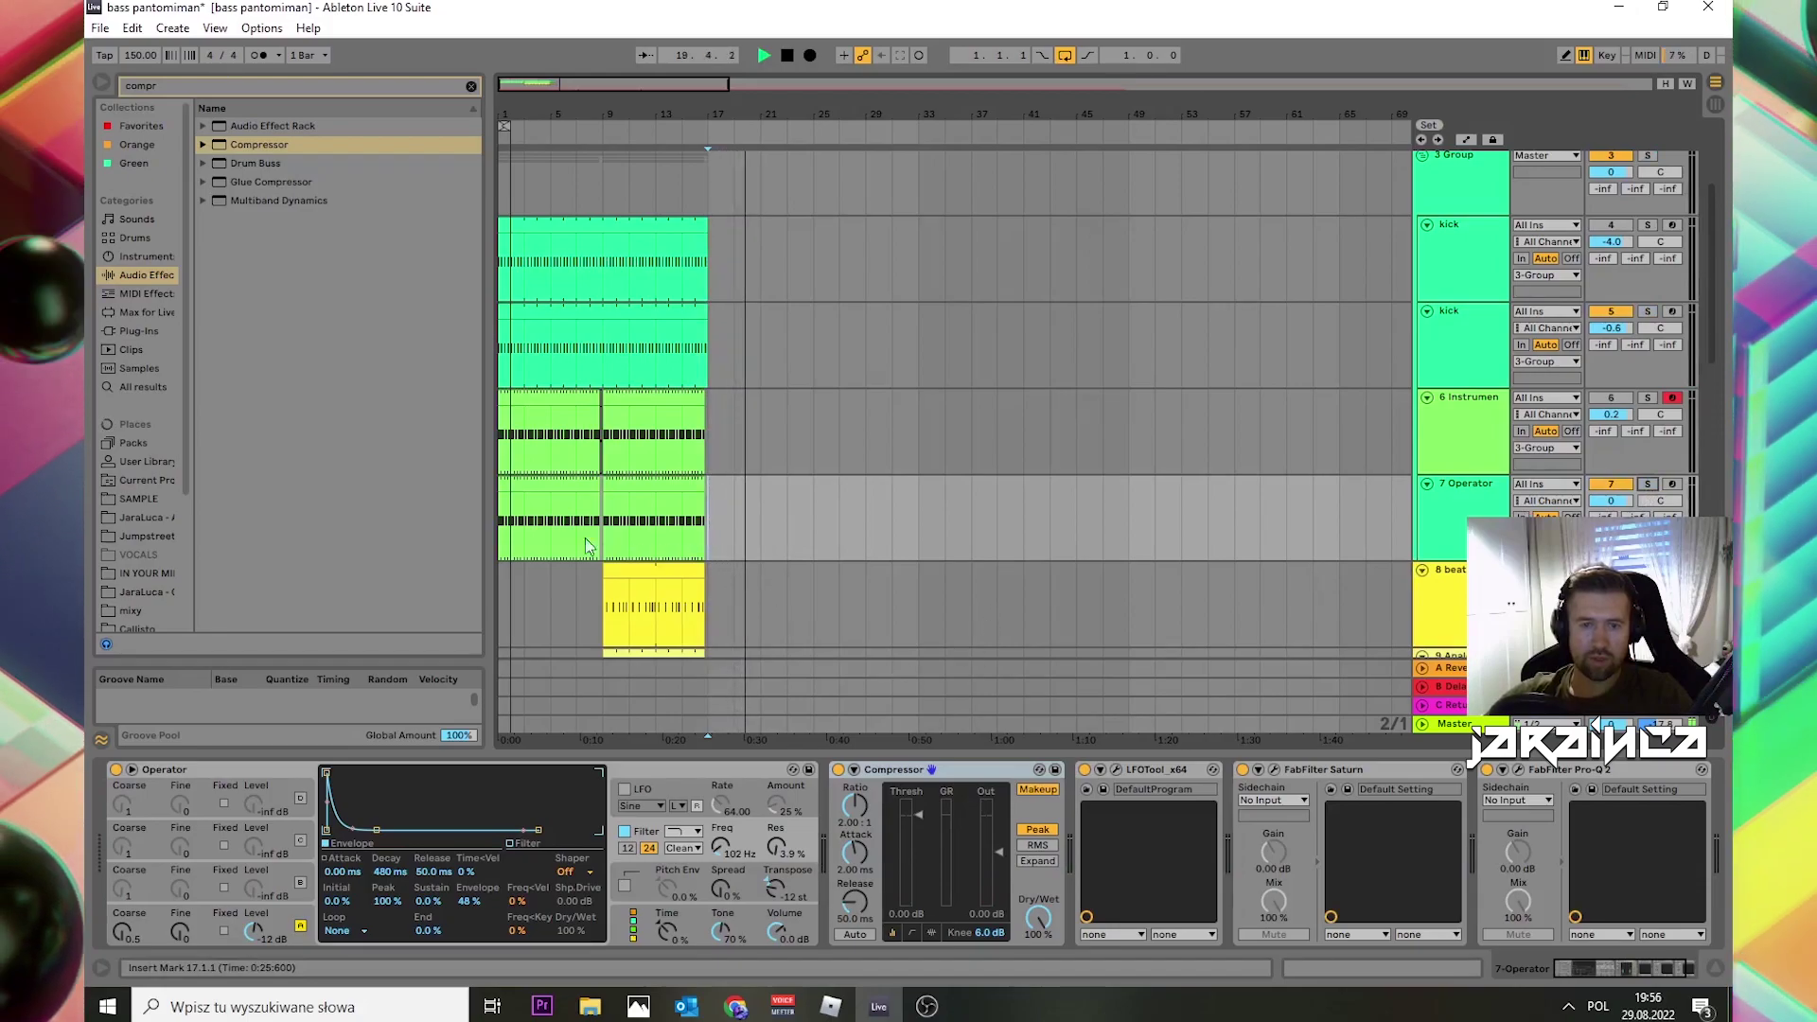
# Step: Play the first Operator clip from bar 1 and set the bass Compressor's threshold to -8.68 dB and its ratio to 2.17:1
pyautogui.click(501, 485)
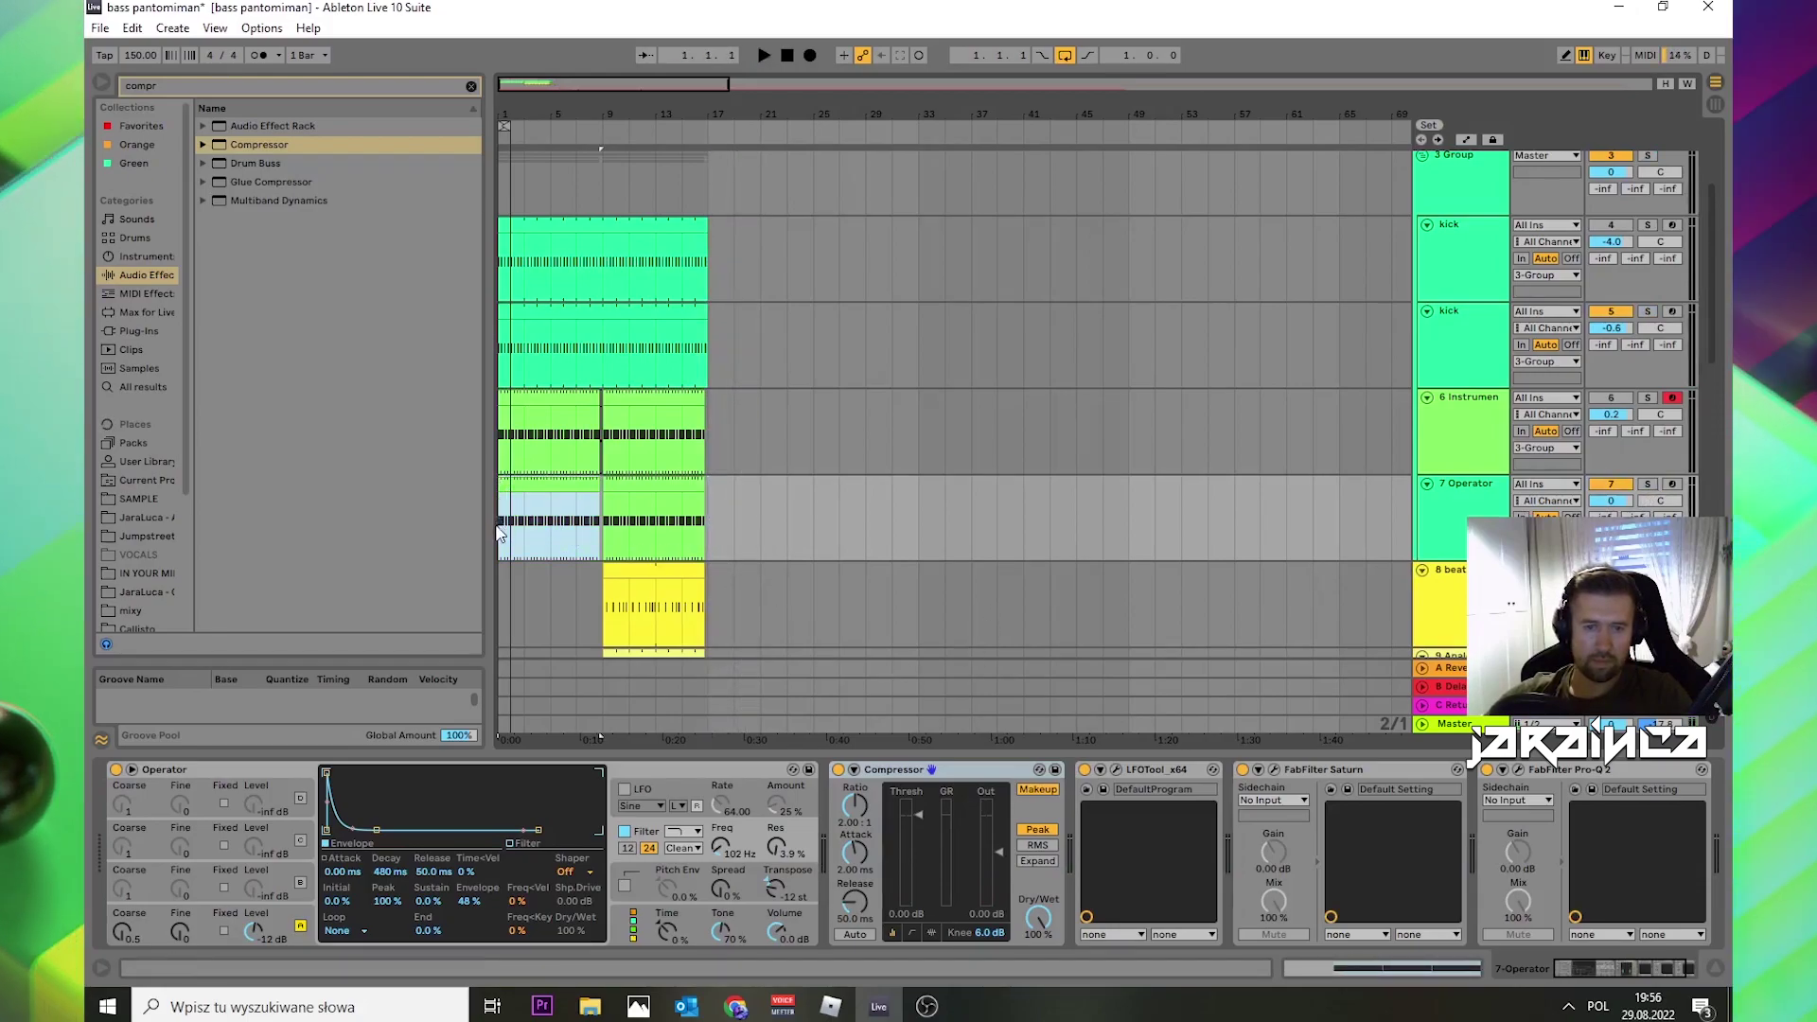
pyautogui.press('space')
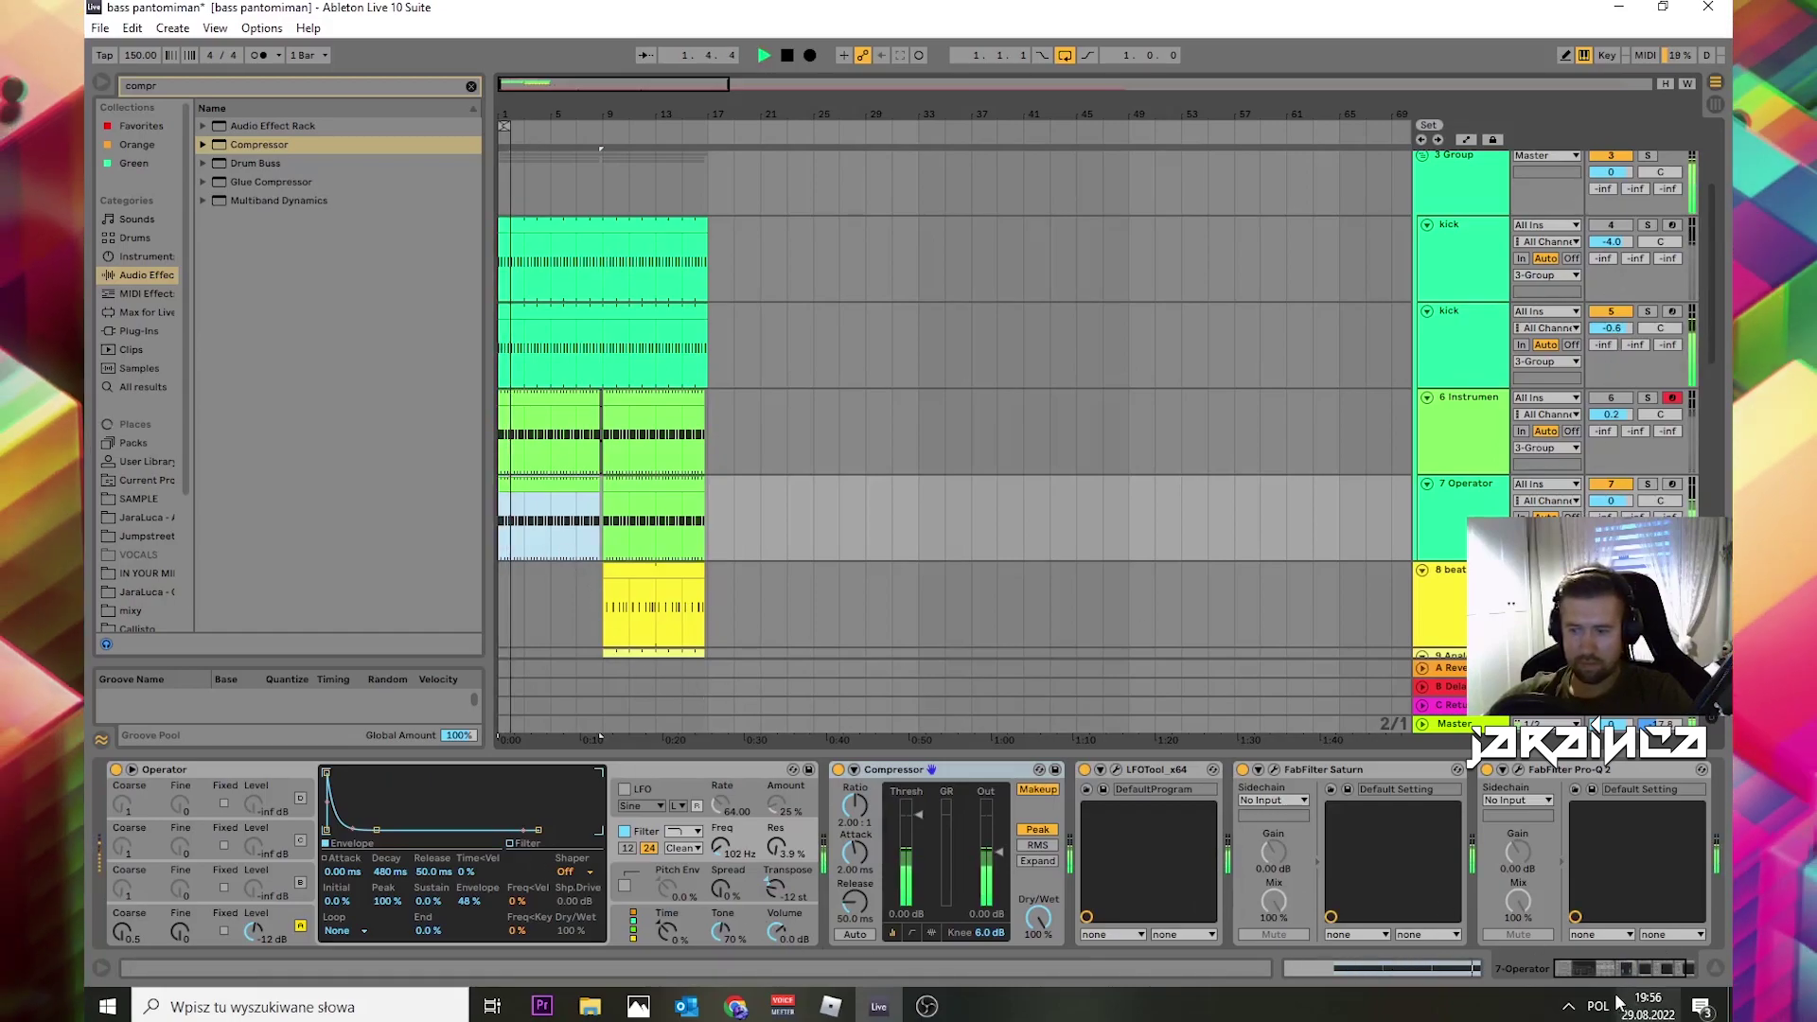
pyautogui.click(1671, 972)
pyautogui.moveTo(821, 816); pyautogui.dragTo(817, 840)
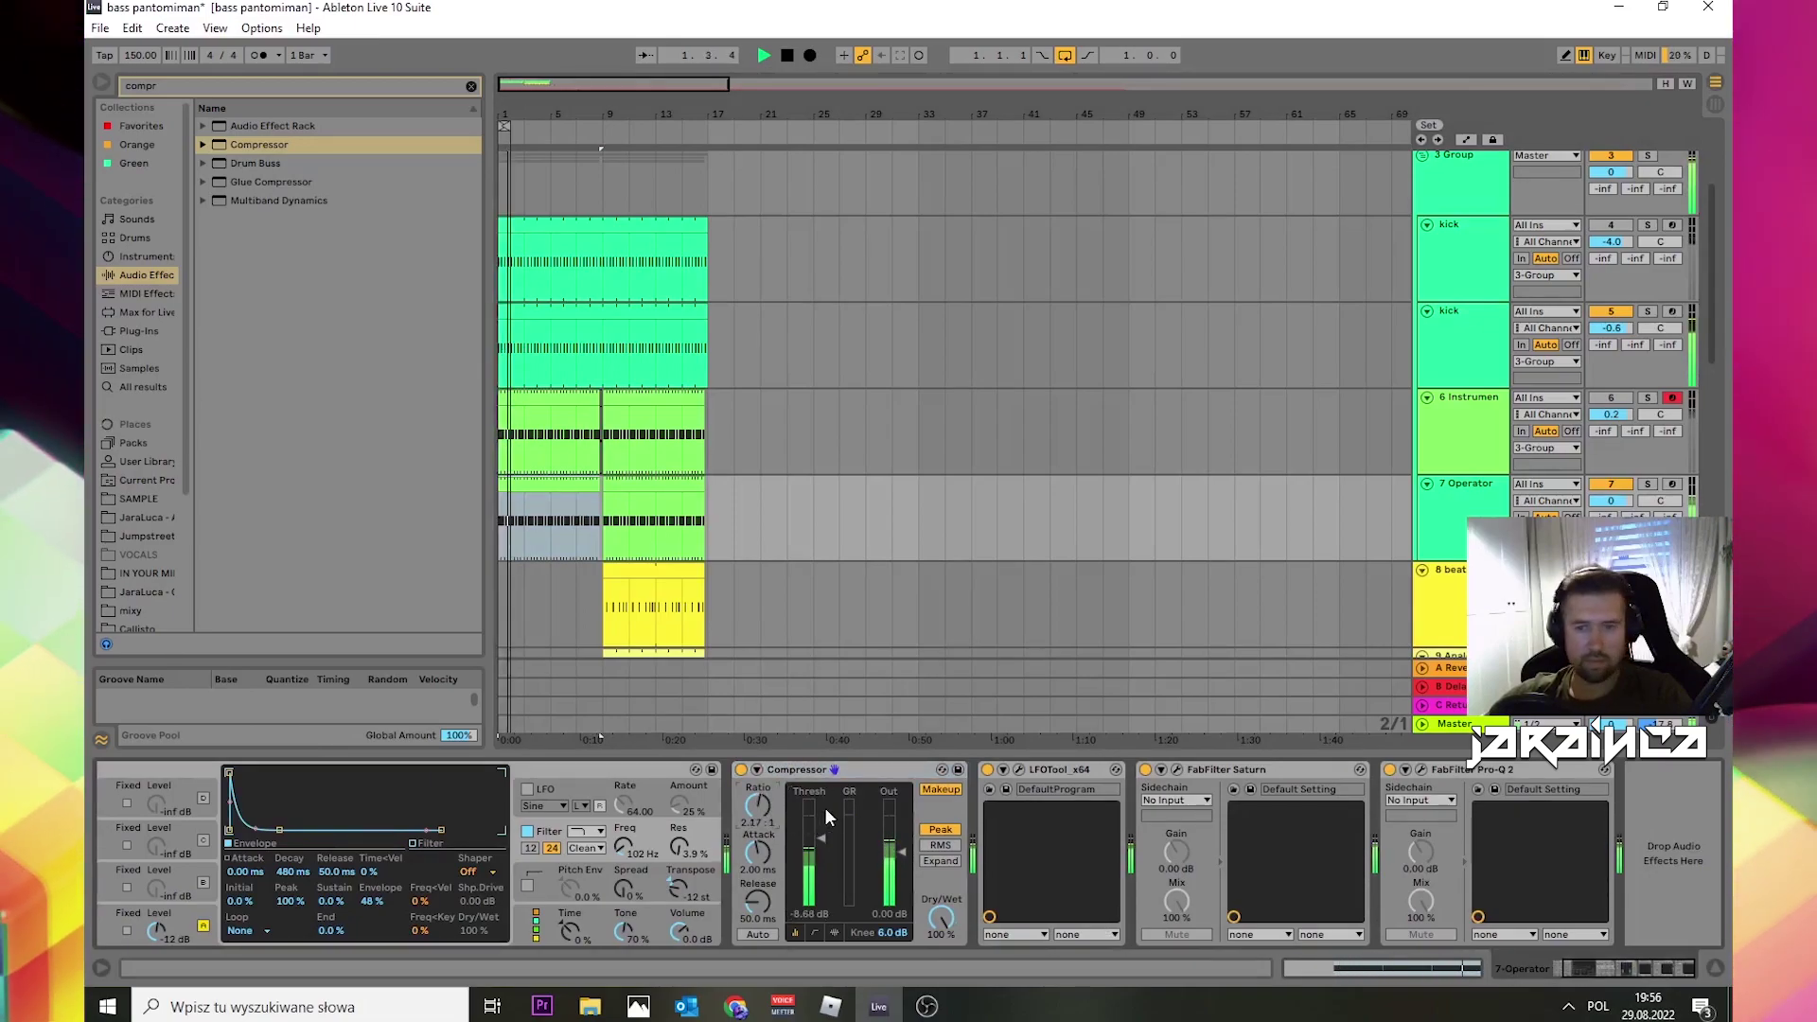
# Step: Switch to the Session view and rename the Operator track in the kick and bass group as bass
pyautogui.press('Tab')
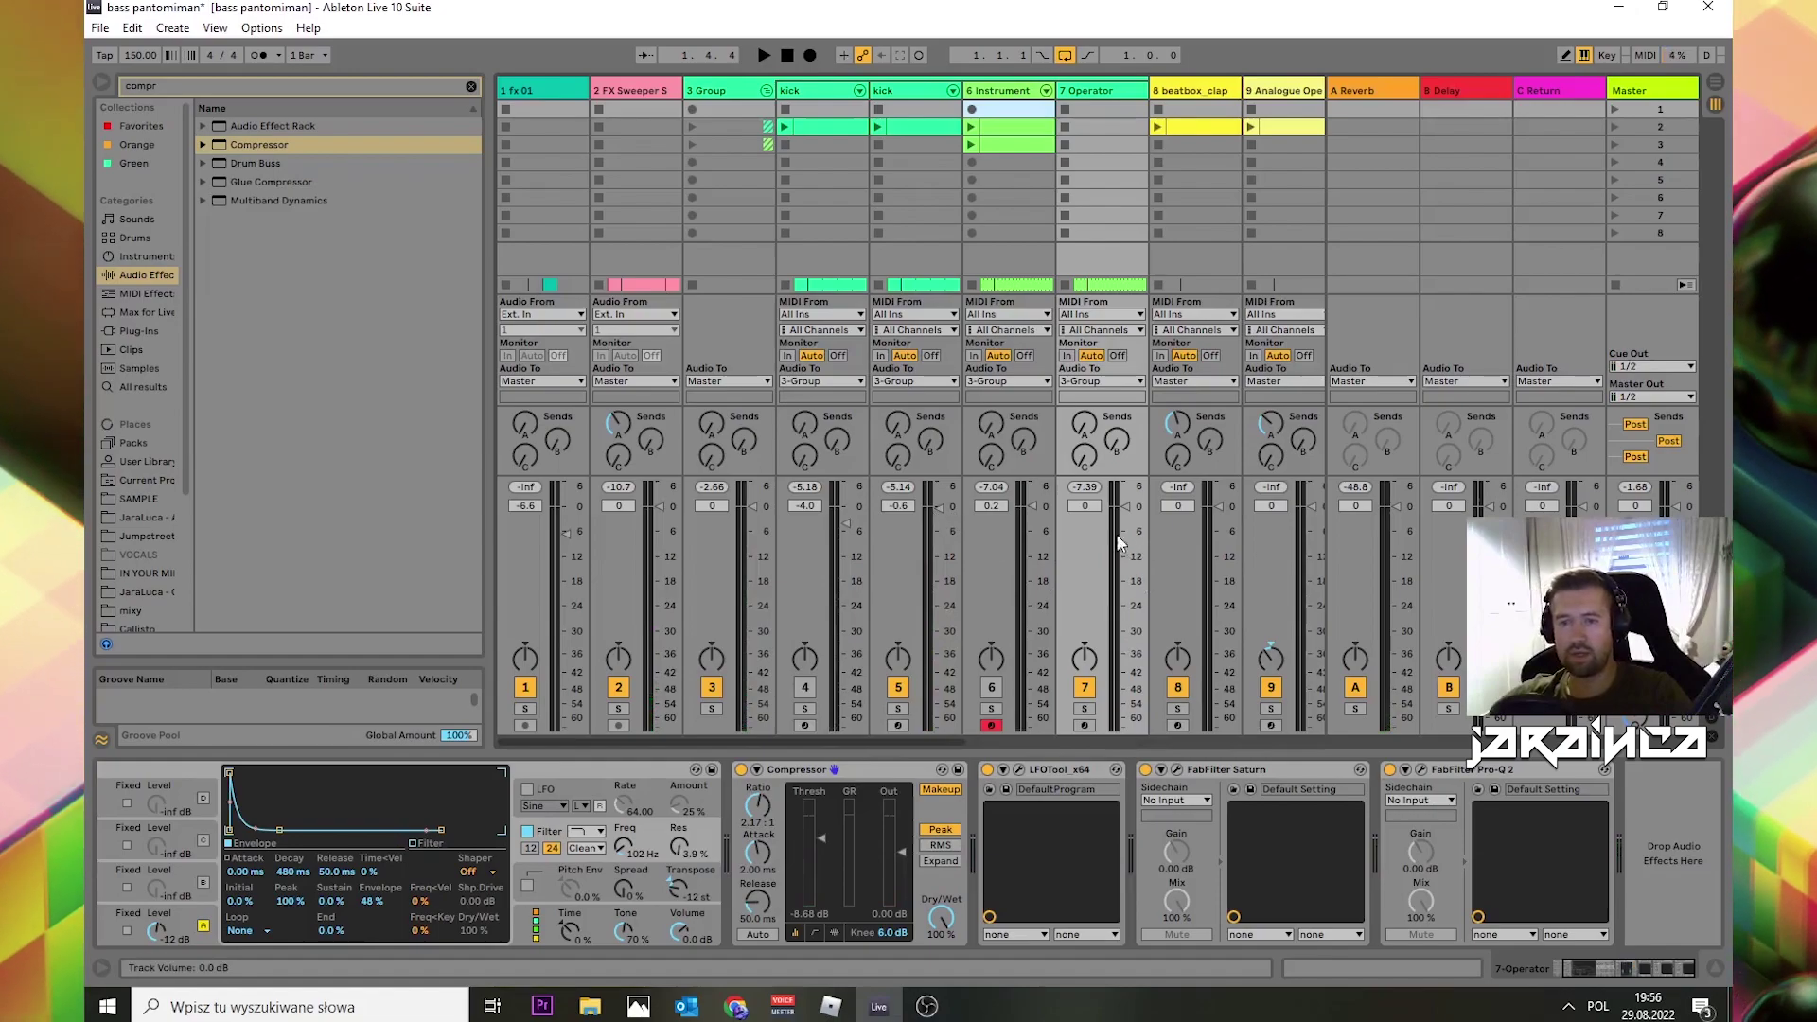
pyautogui.click(1095, 92)
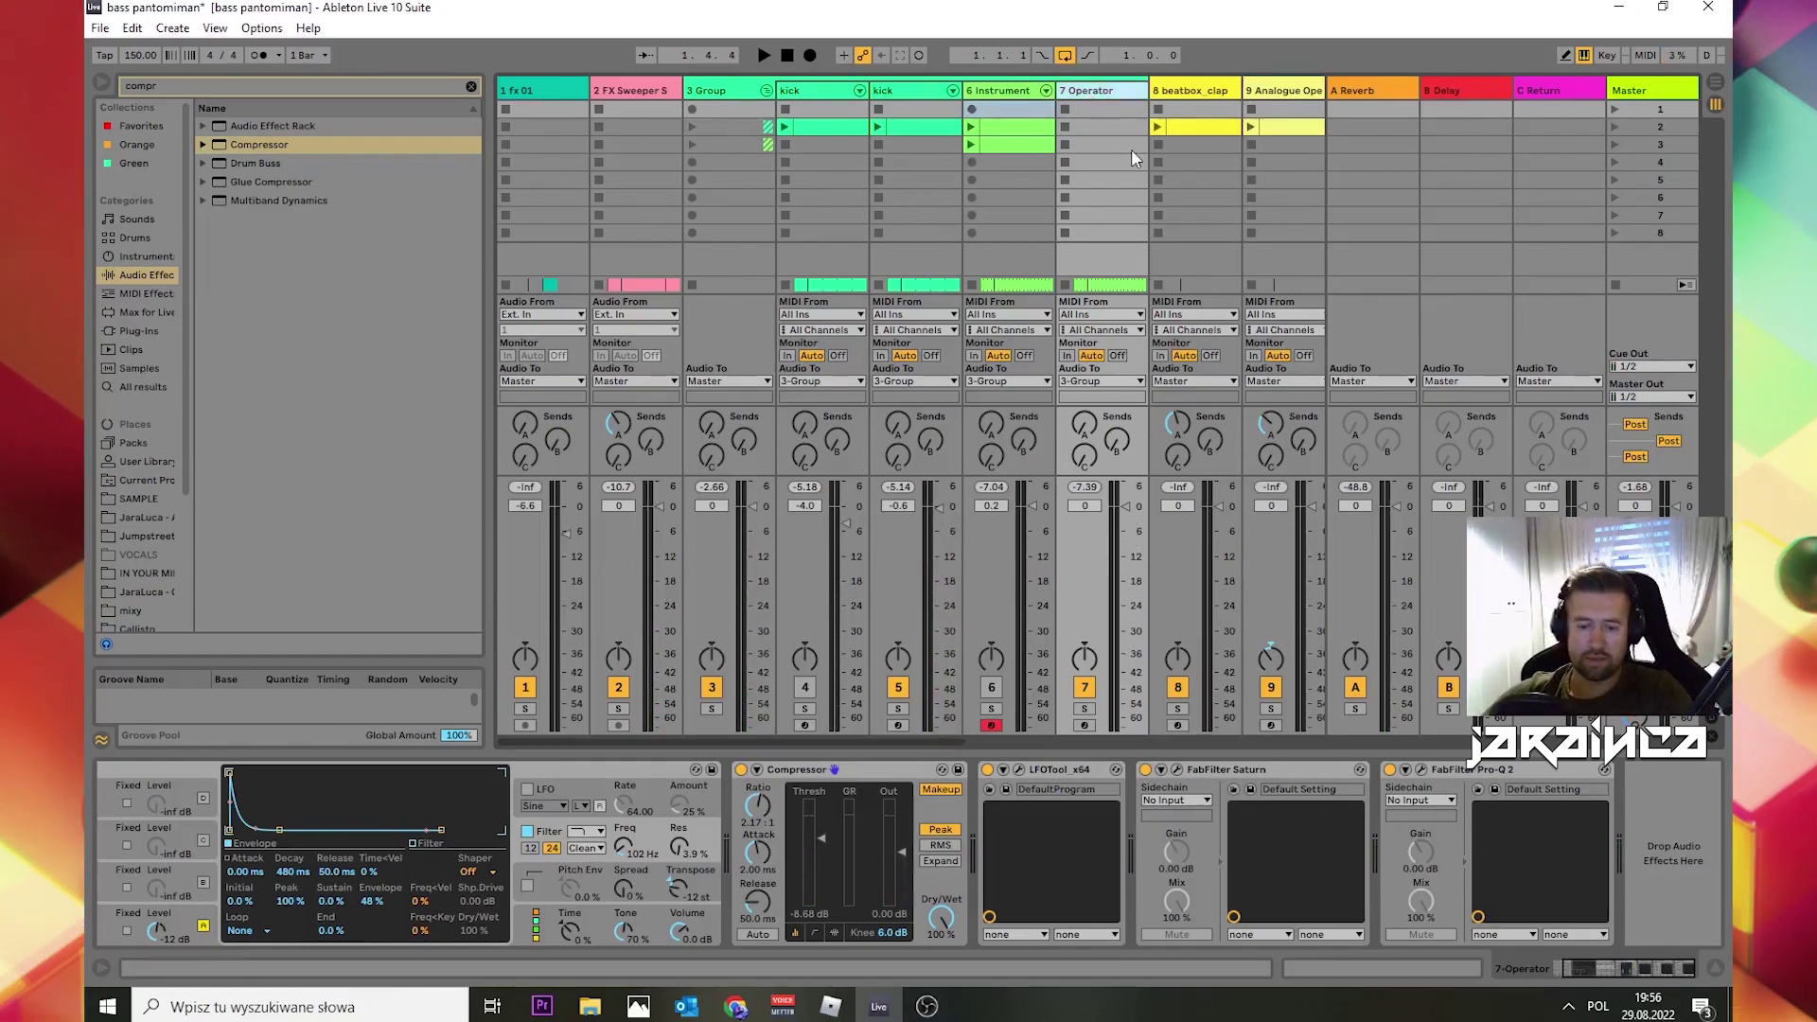
pyautogui.hotkey('ctrl', 'r')
pyautogui.write('bass')
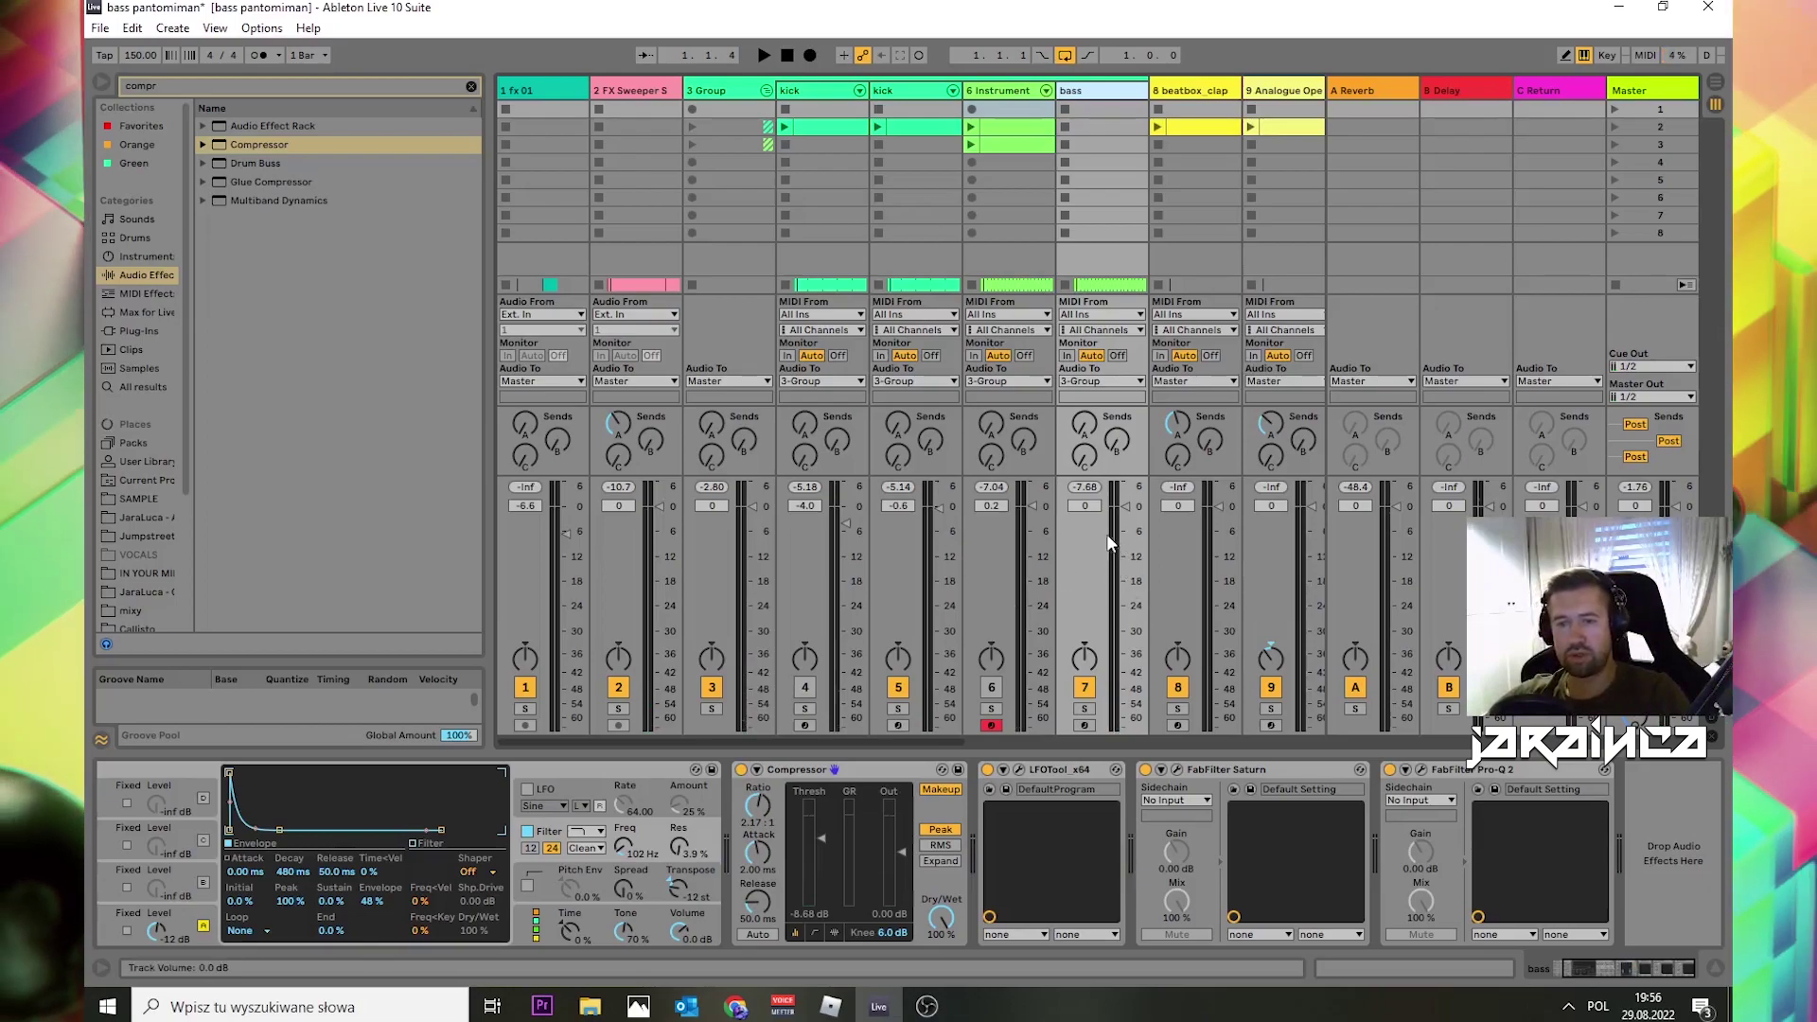
# Step: Play the kick and bass group and examine its combined waveform in the group's PSYSCOPE
pyautogui.press('space')
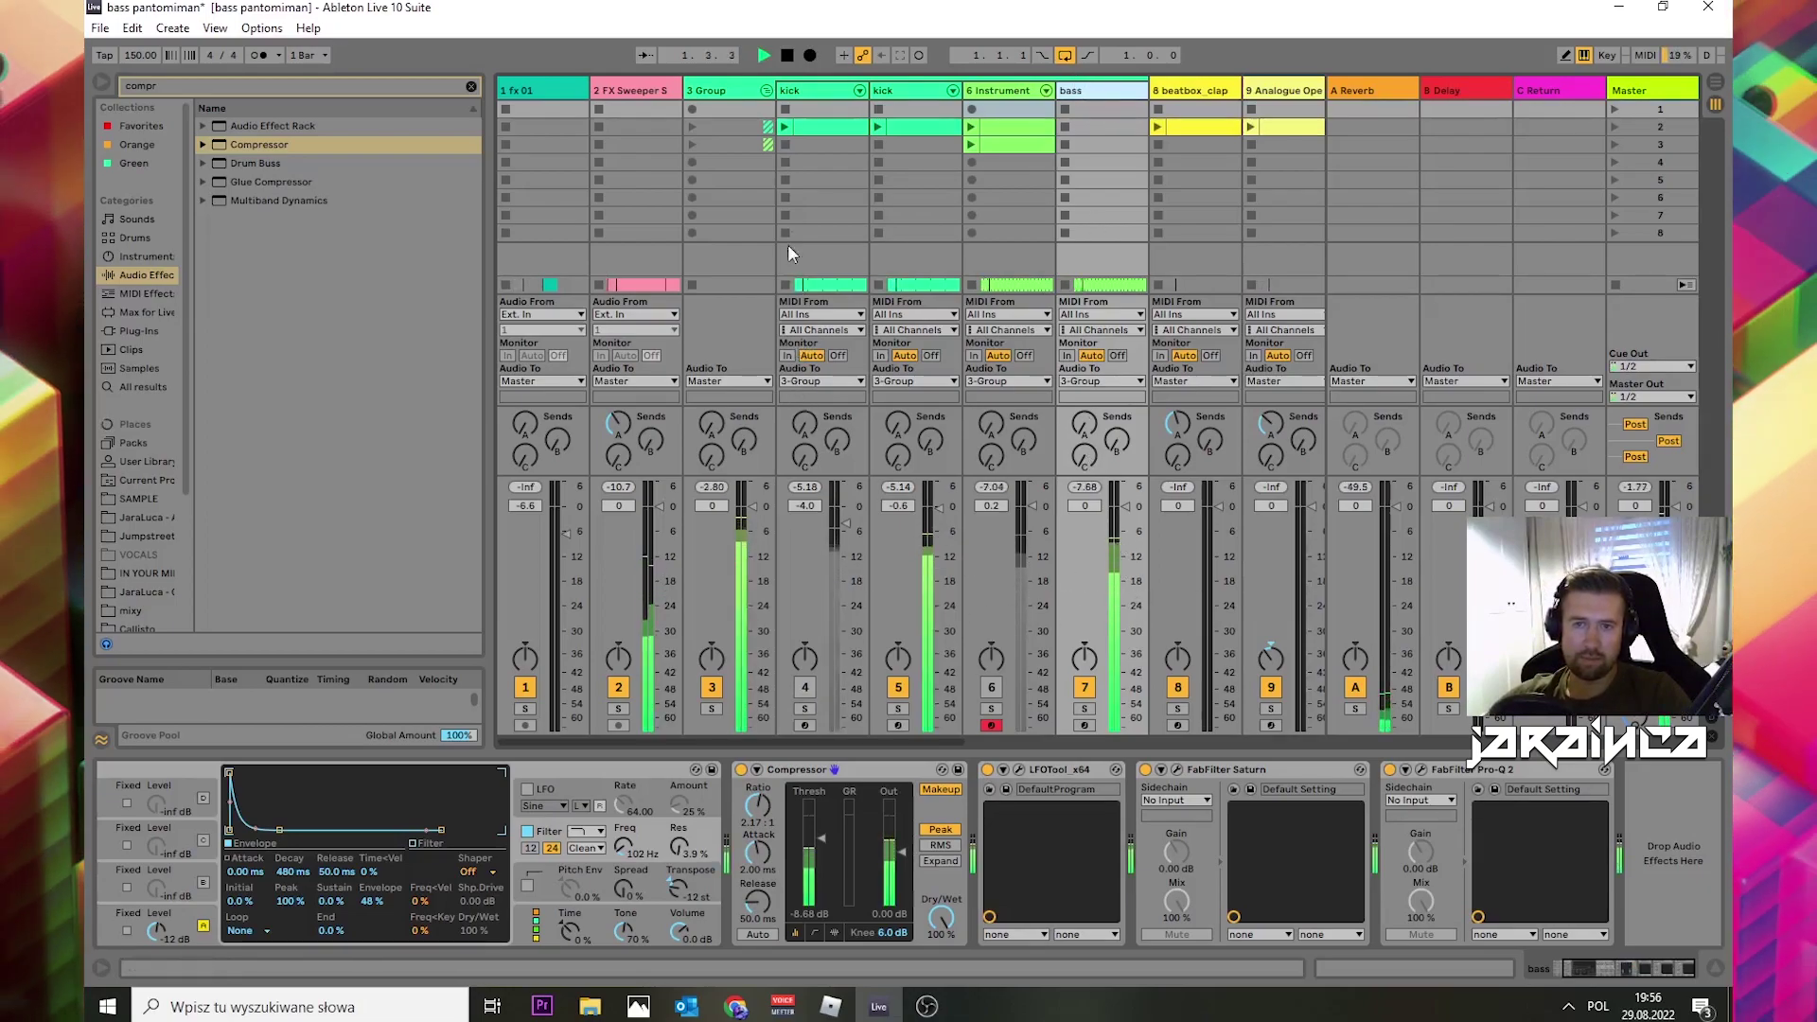
pyautogui.click(712, 91)
pyautogui.press('space')
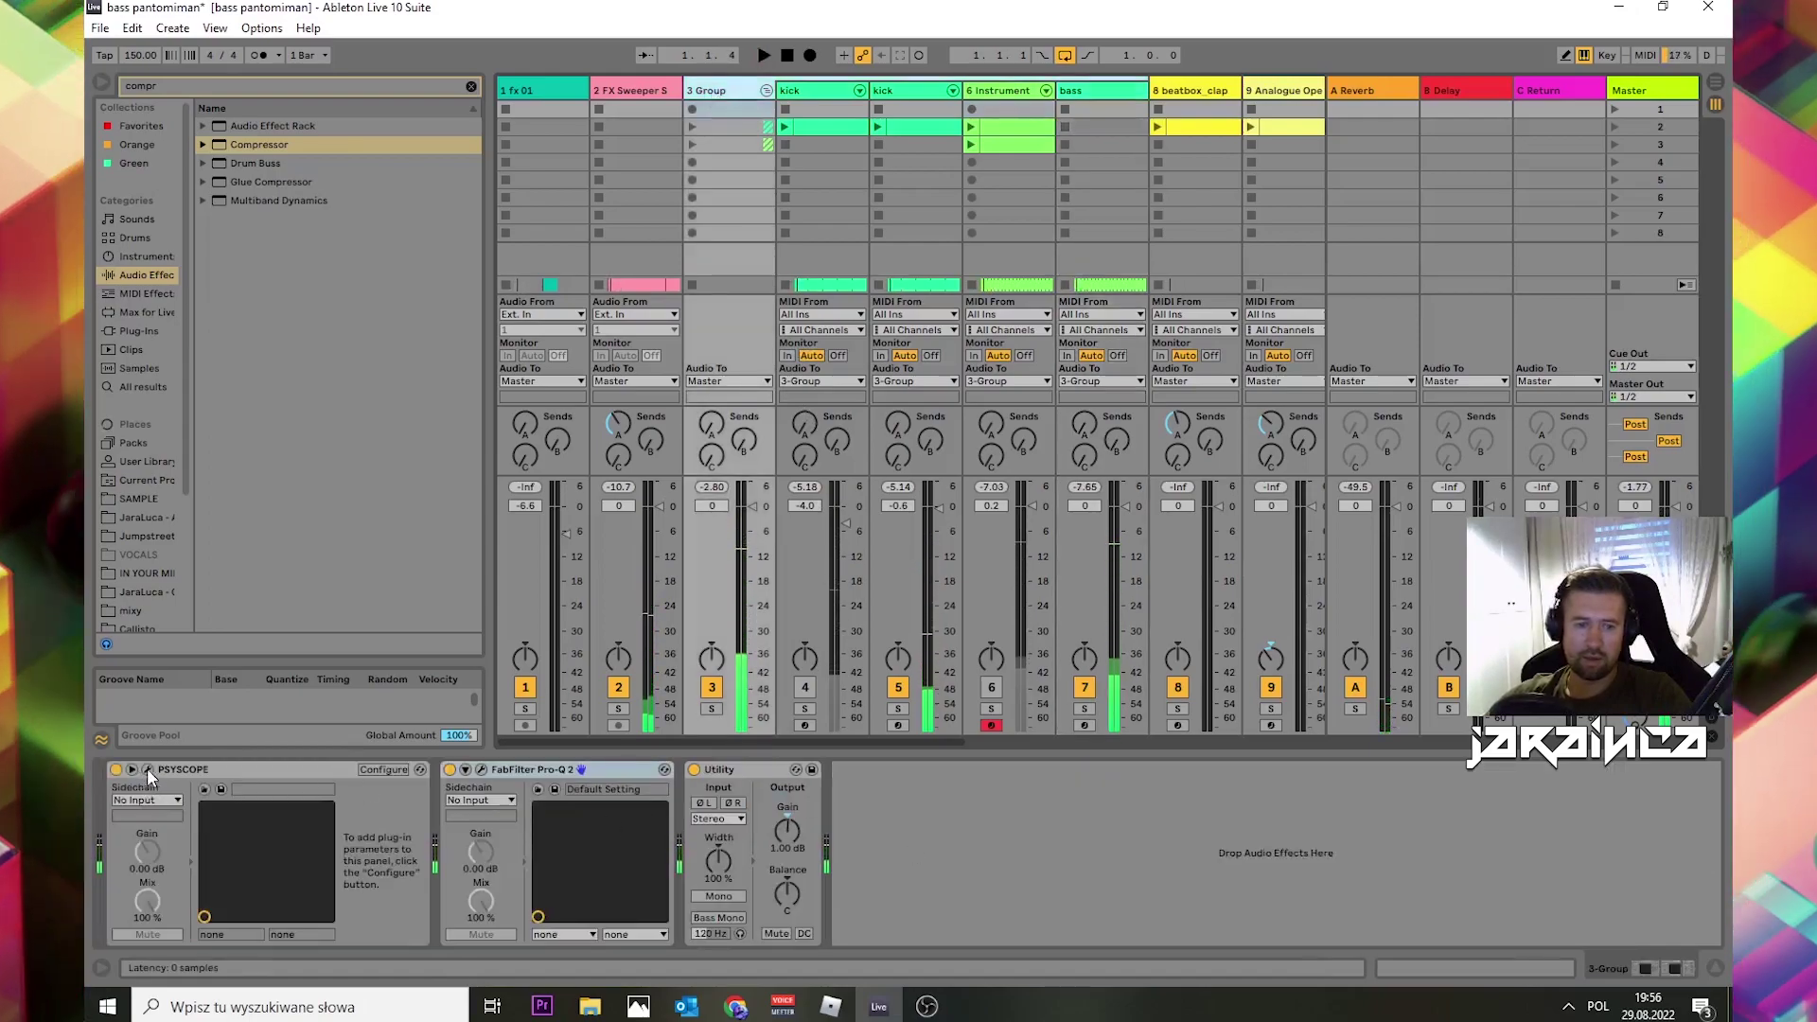
pyautogui.click(147, 770)
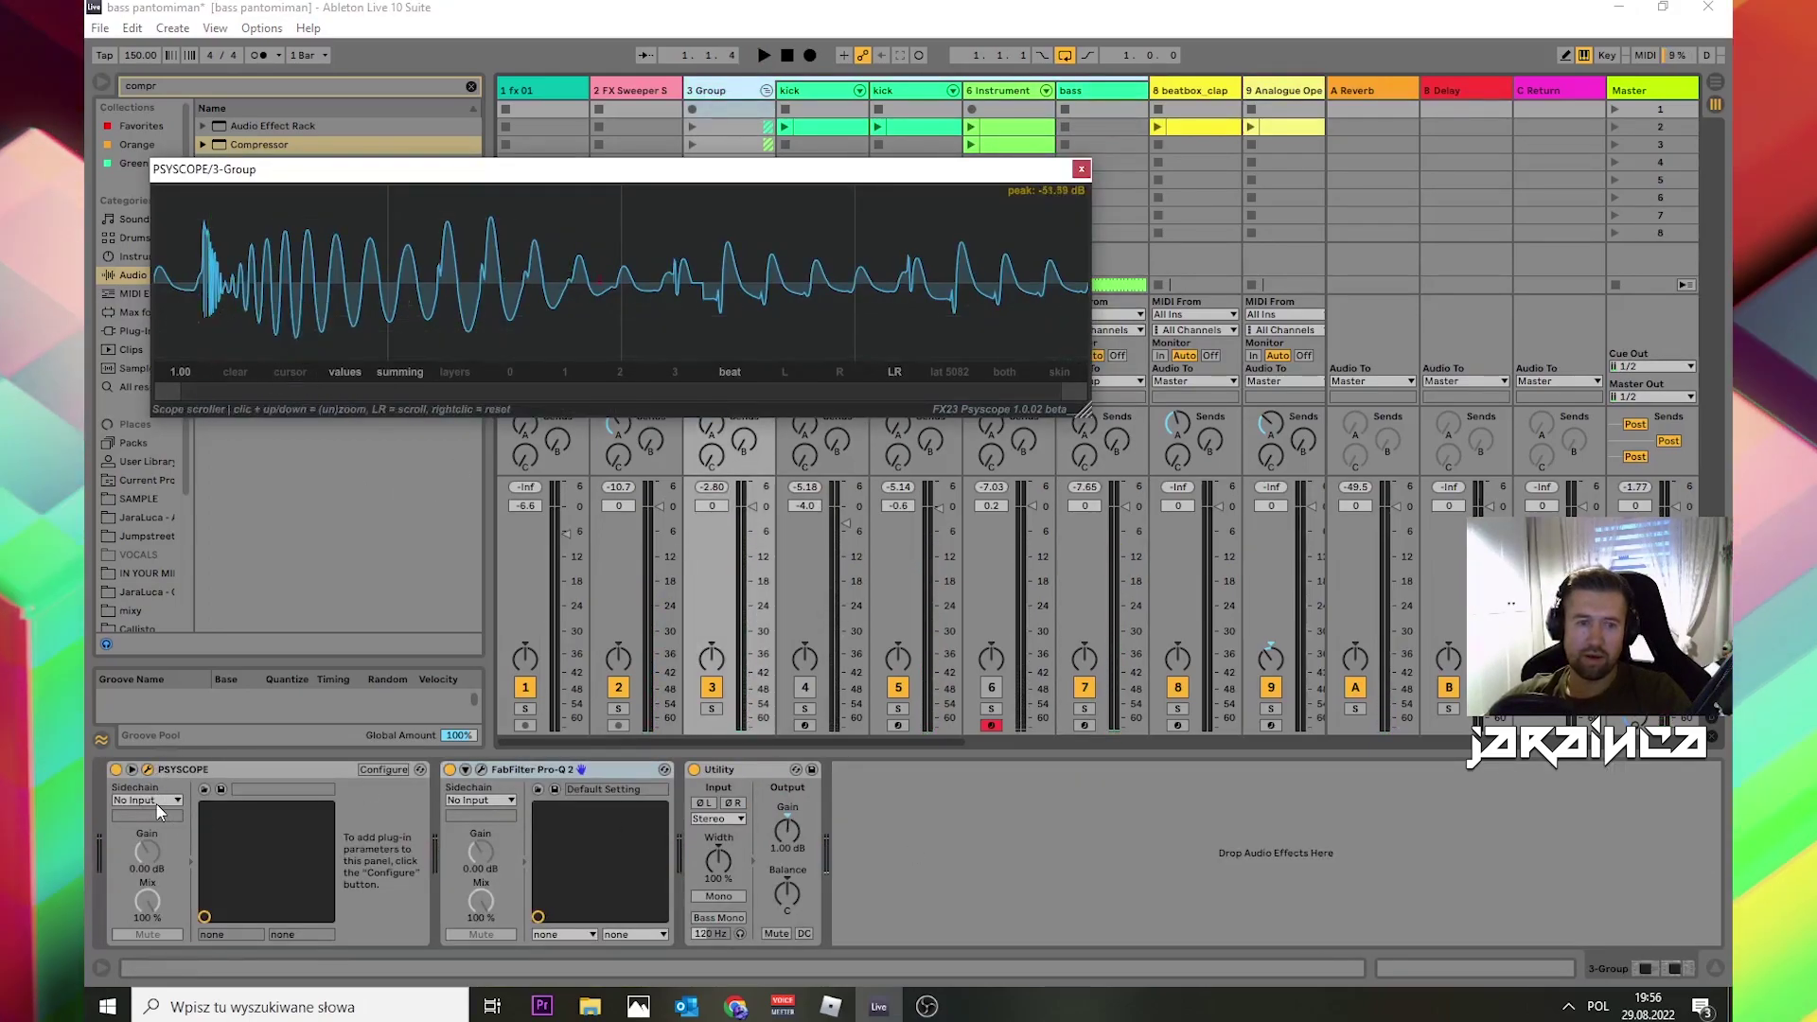
pyautogui.press('space')
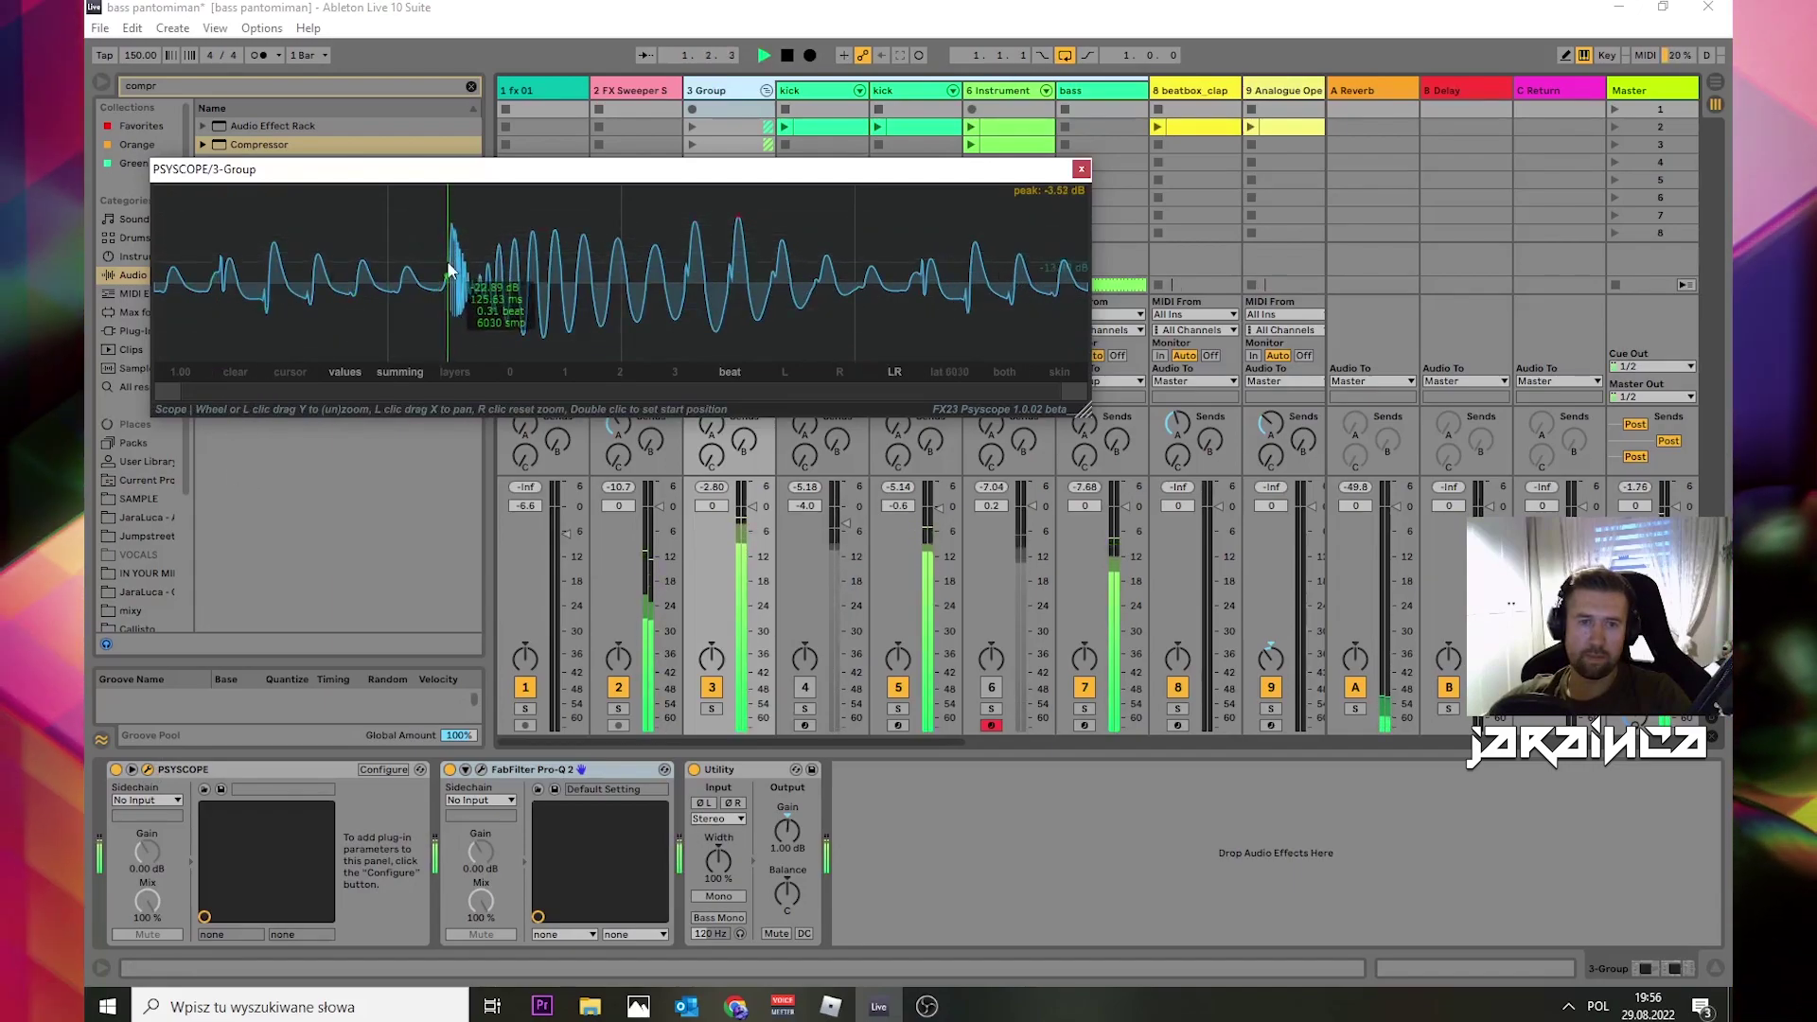
pyautogui.click(346, 375)
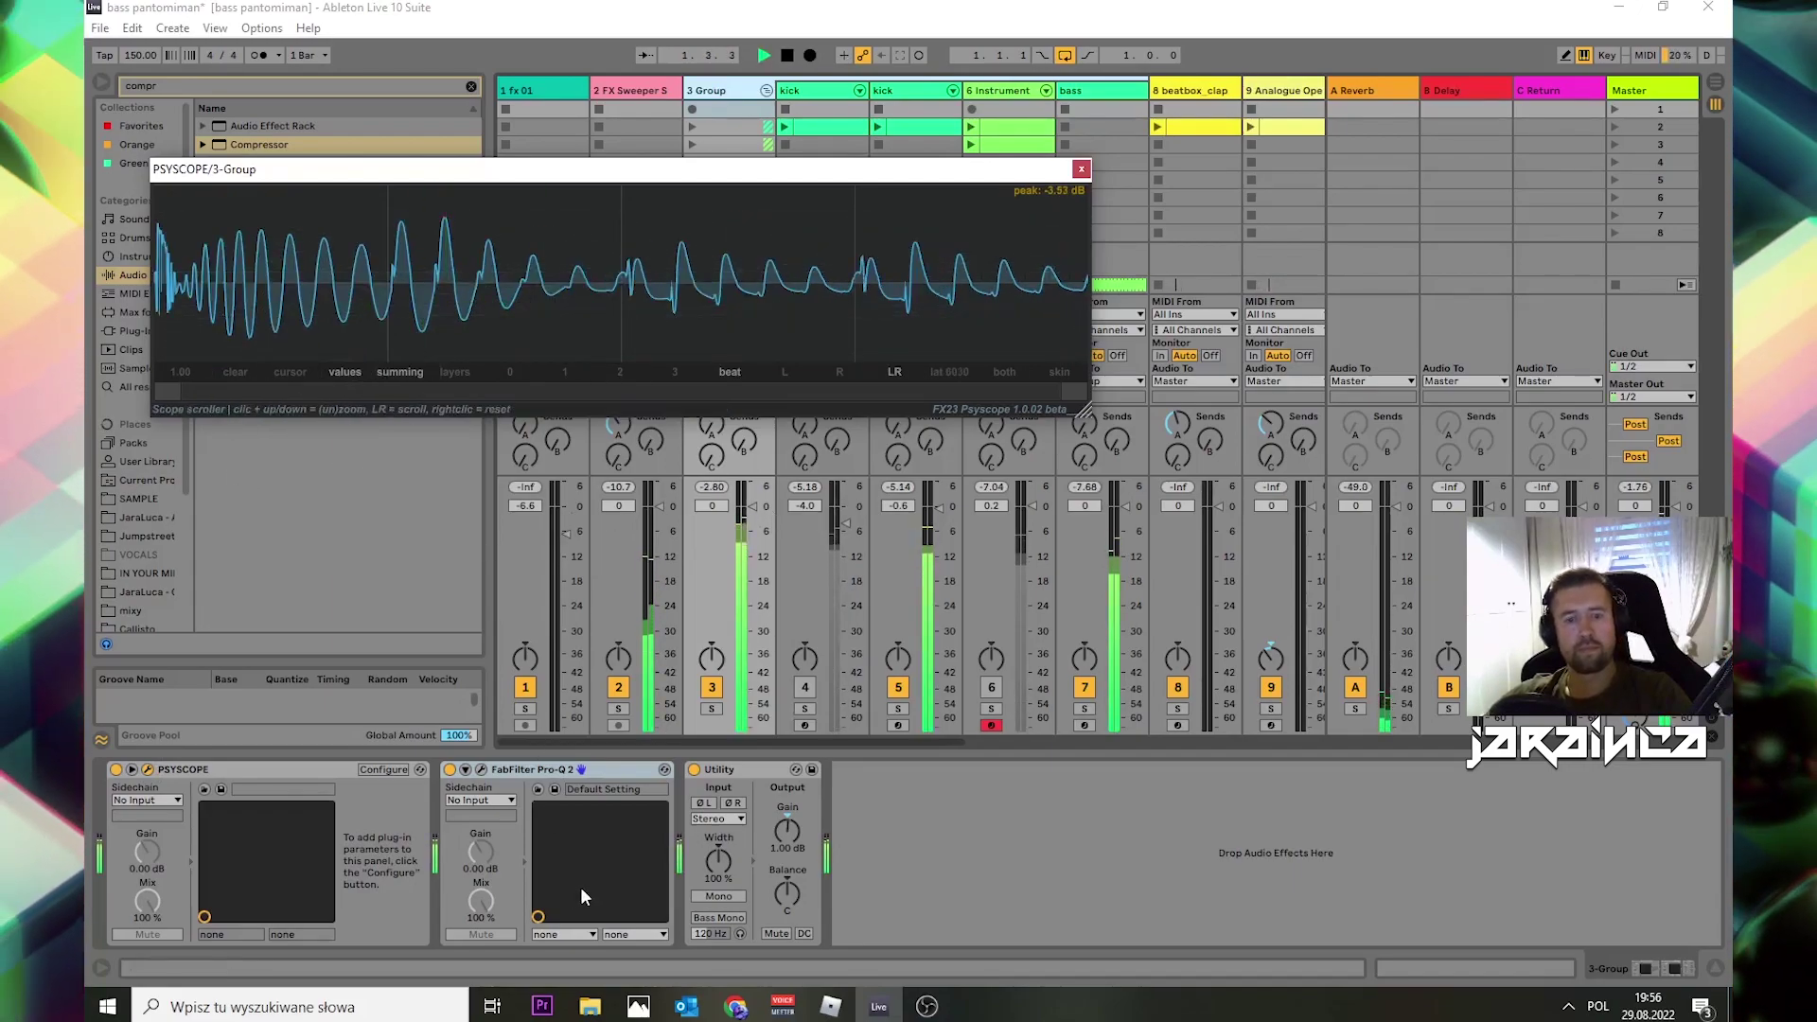
pyautogui.click(1082, 169)
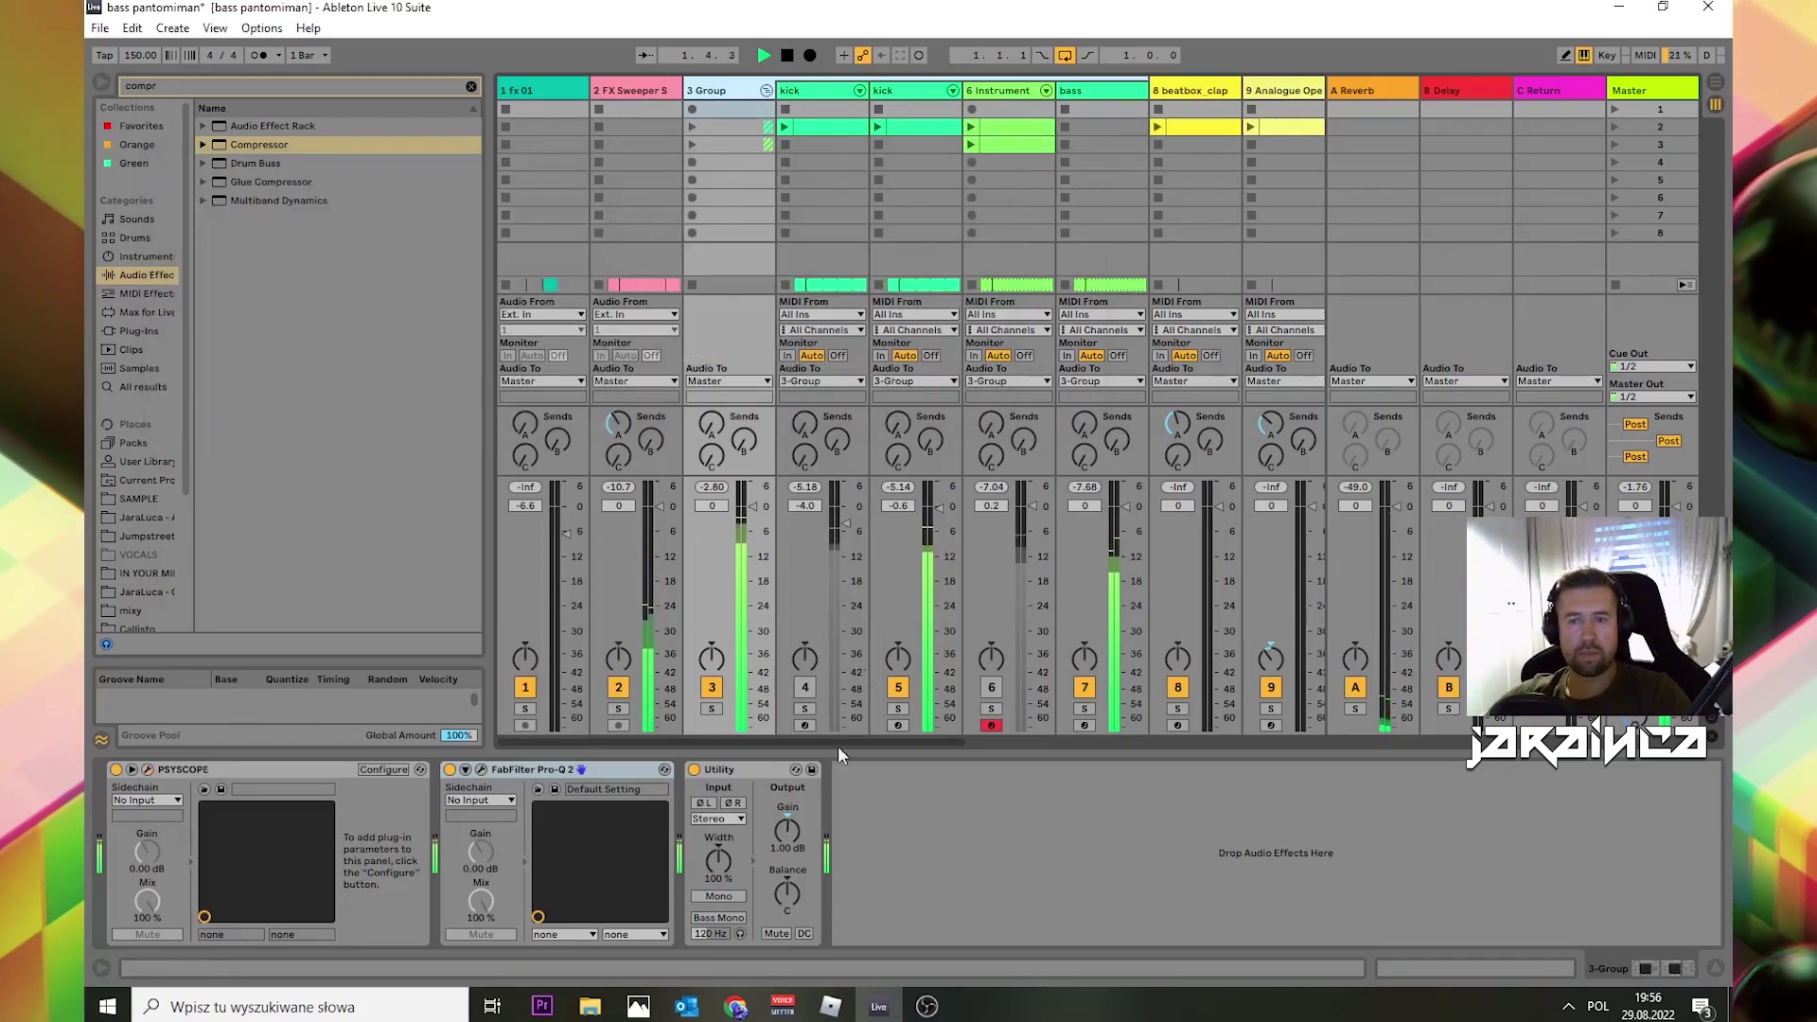
pyautogui.press('space')
# Step: Return to the Arrangement view and loop the one-beat Judgement Night clip from 18.1.1 to 18.2.1 on track 11
pyautogui.moveTo(736, 738); pyautogui.dragTo(948, 738)
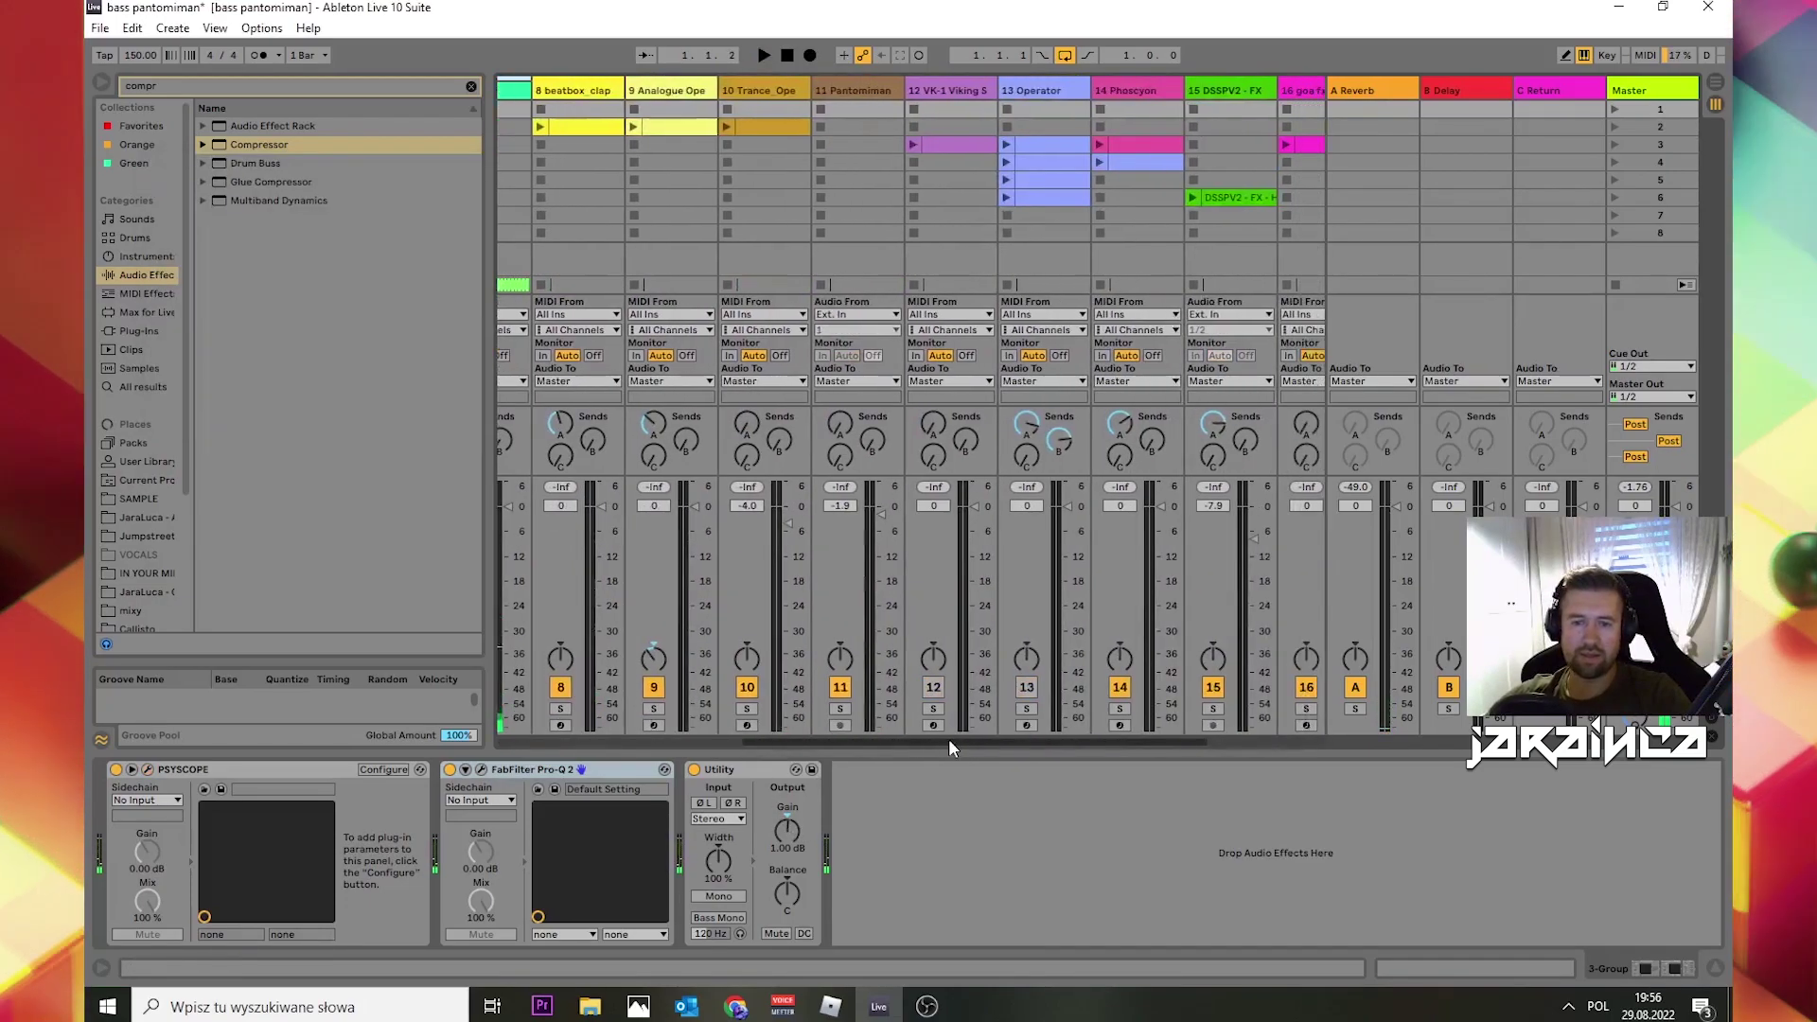
pyautogui.press('Tab')
pyautogui.scroll(-5, 1688, 450)
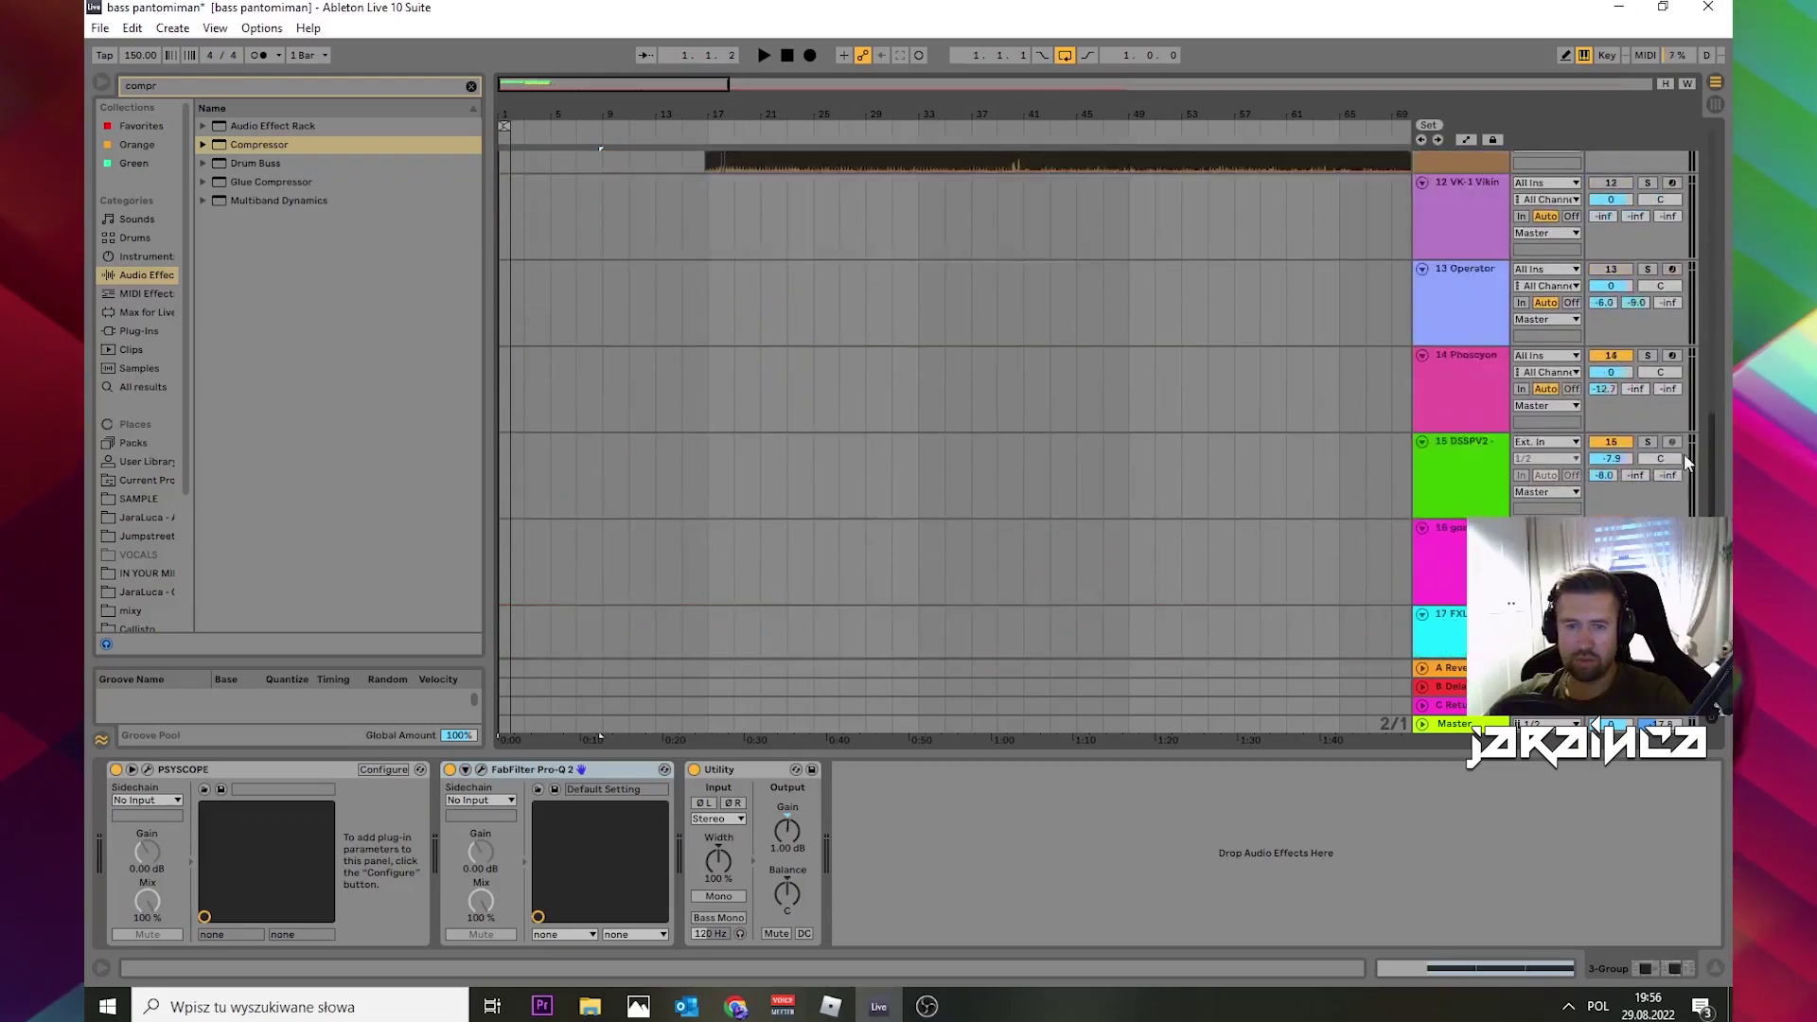
pyautogui.moveTo(706, 114); pyautogui.dragTo(720, 255)
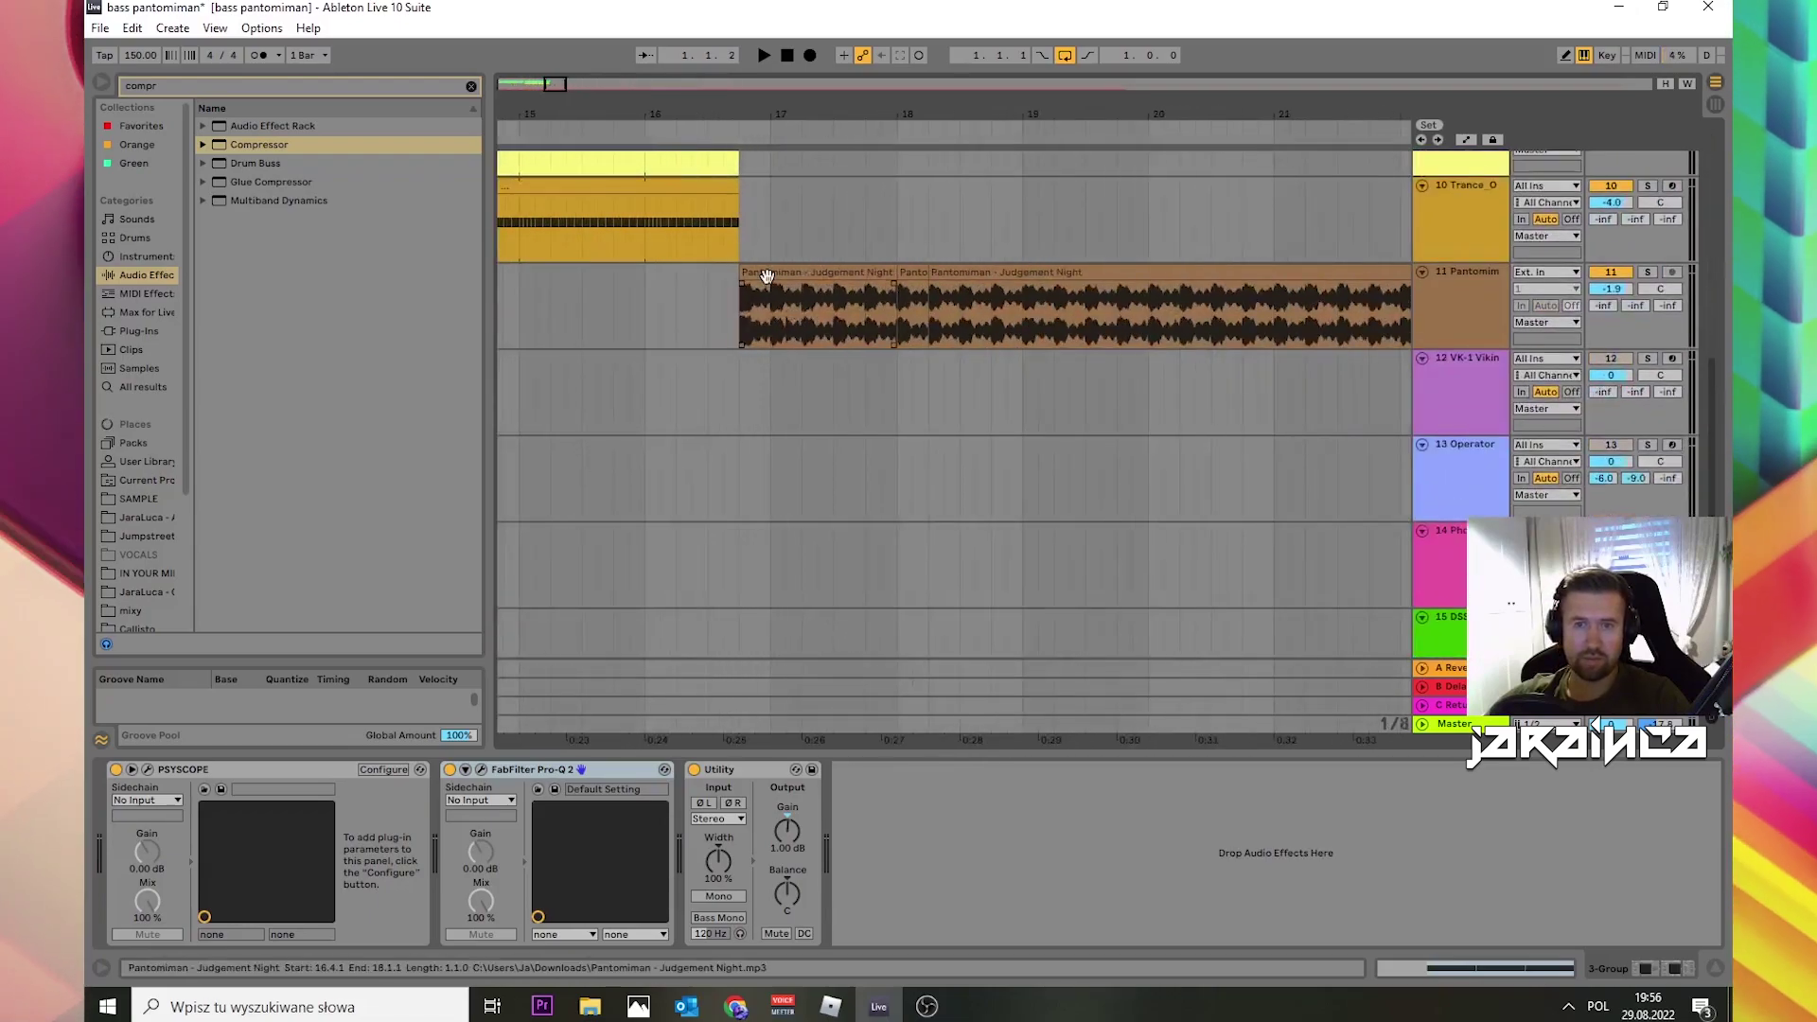
pyautogui.click(764, 273)
pyautogui.click(925, 274)
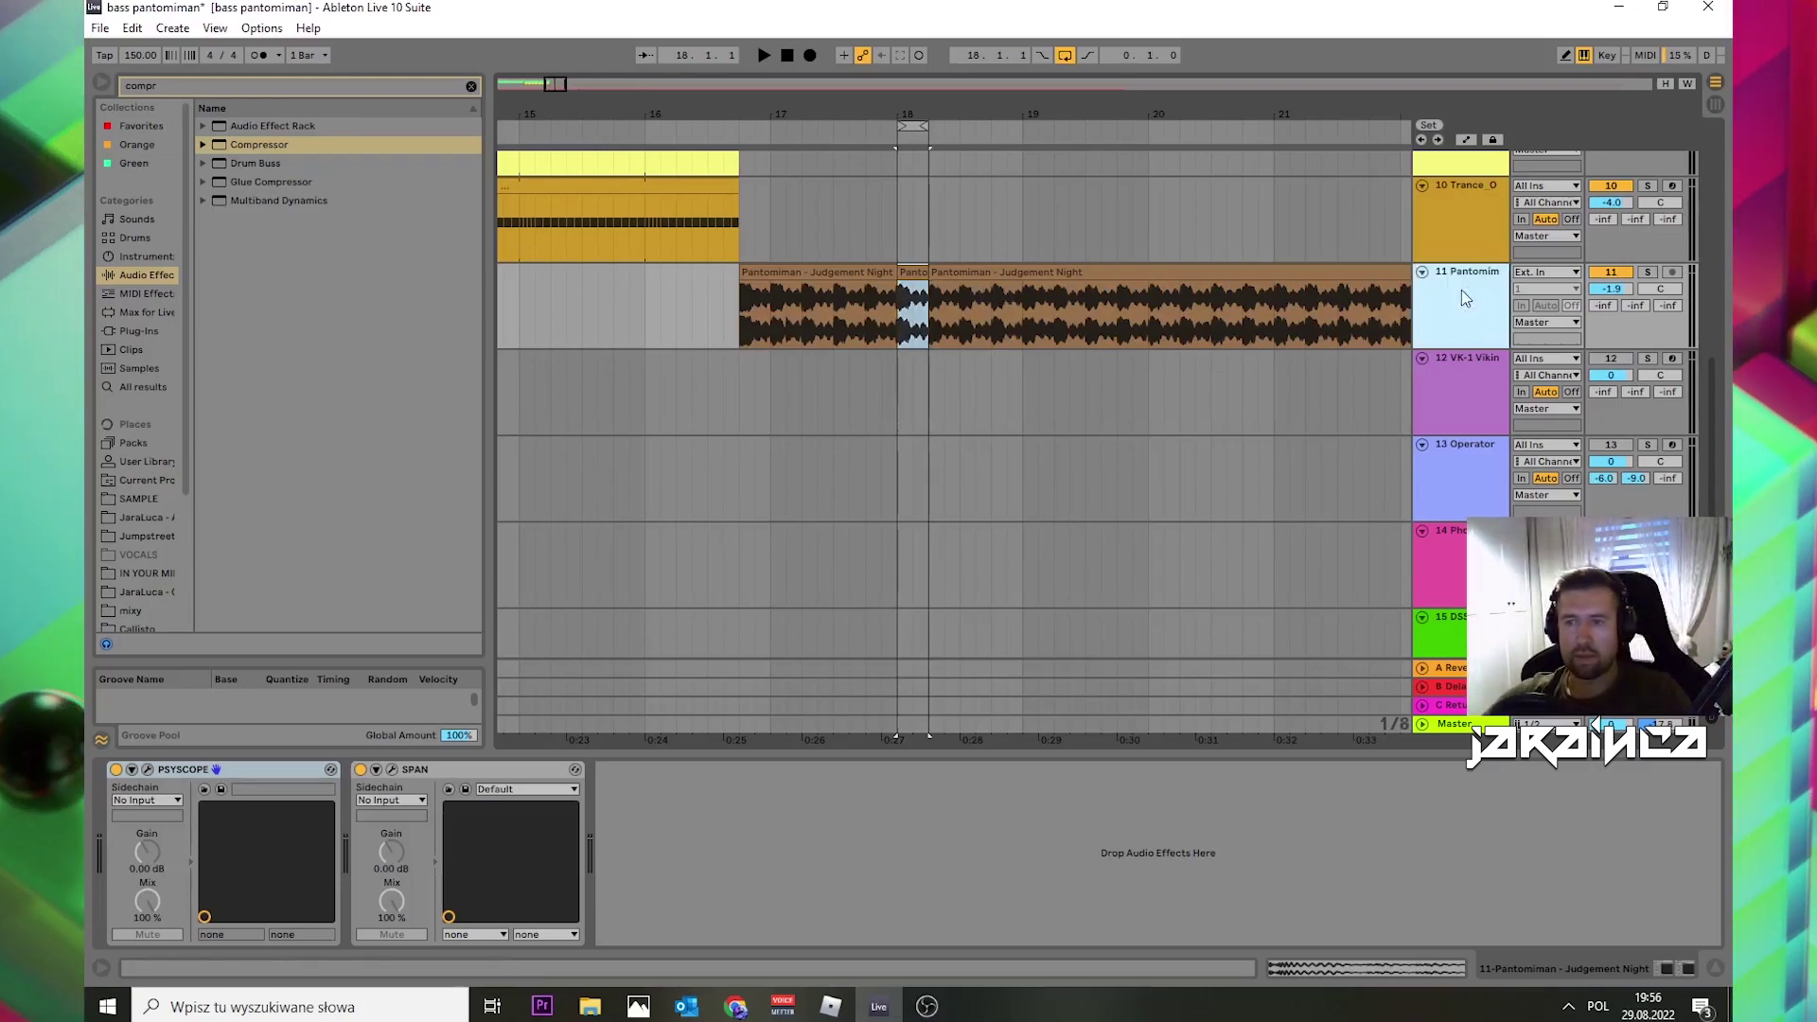
# Step: Play the looped Judgement Night beat and examine its kick and bass waveform in the reference track's PSYSCOPE
pyautogui.click(148, 770)
pyautogui.press('space')
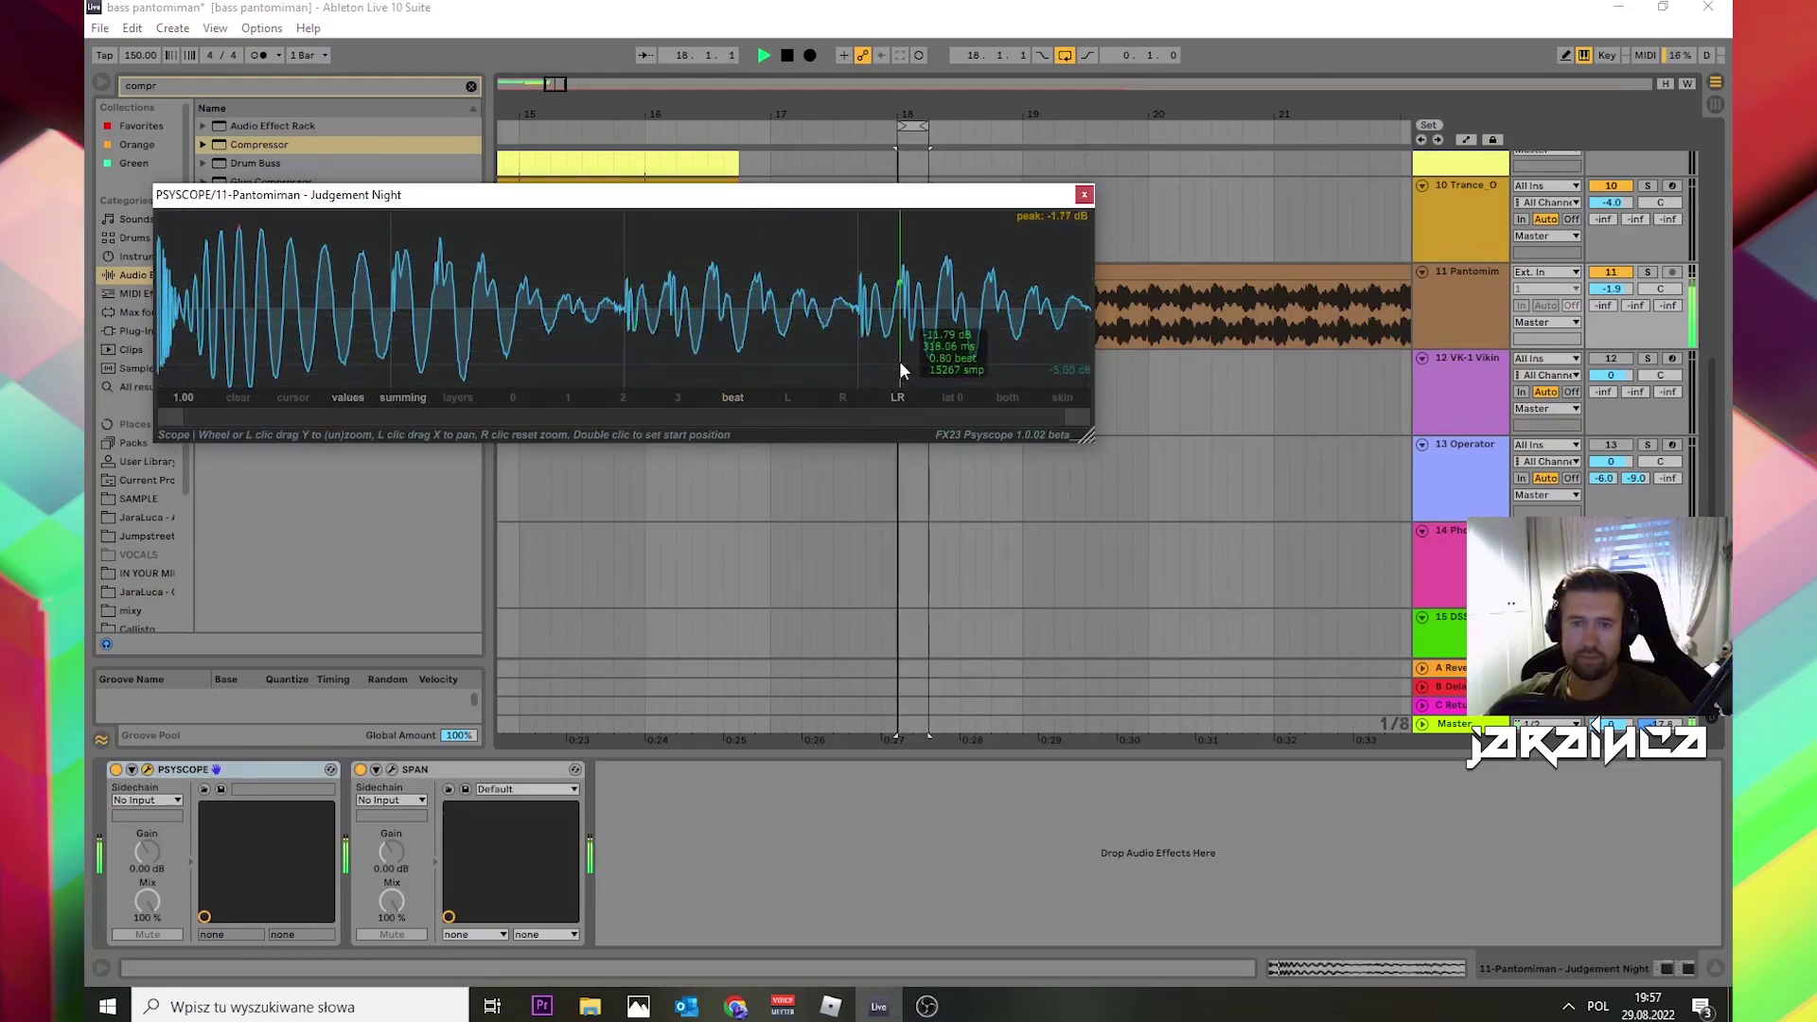
pyautogui.press('space')
pyautogui.moveTo(744, 198); pyautogui.dragTo(802, 214)
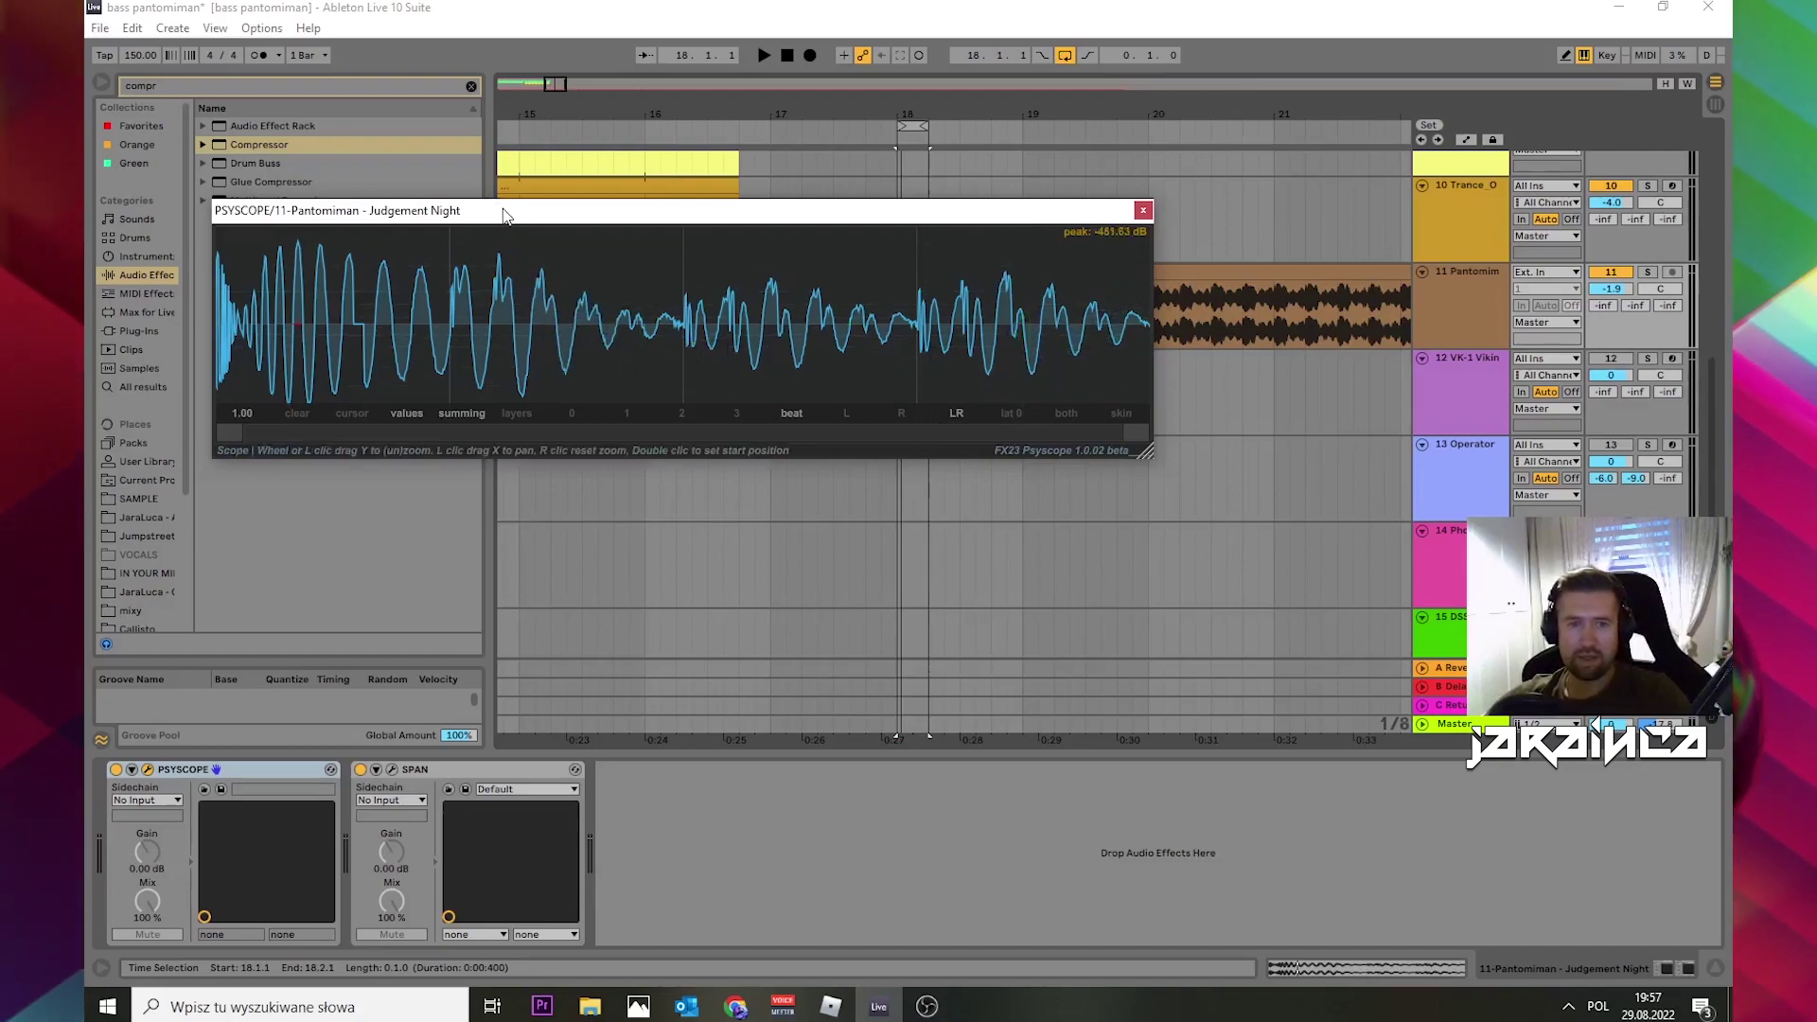
pyautogui.moveTo(499, 208); pyautogui.dragTo(646, 221)
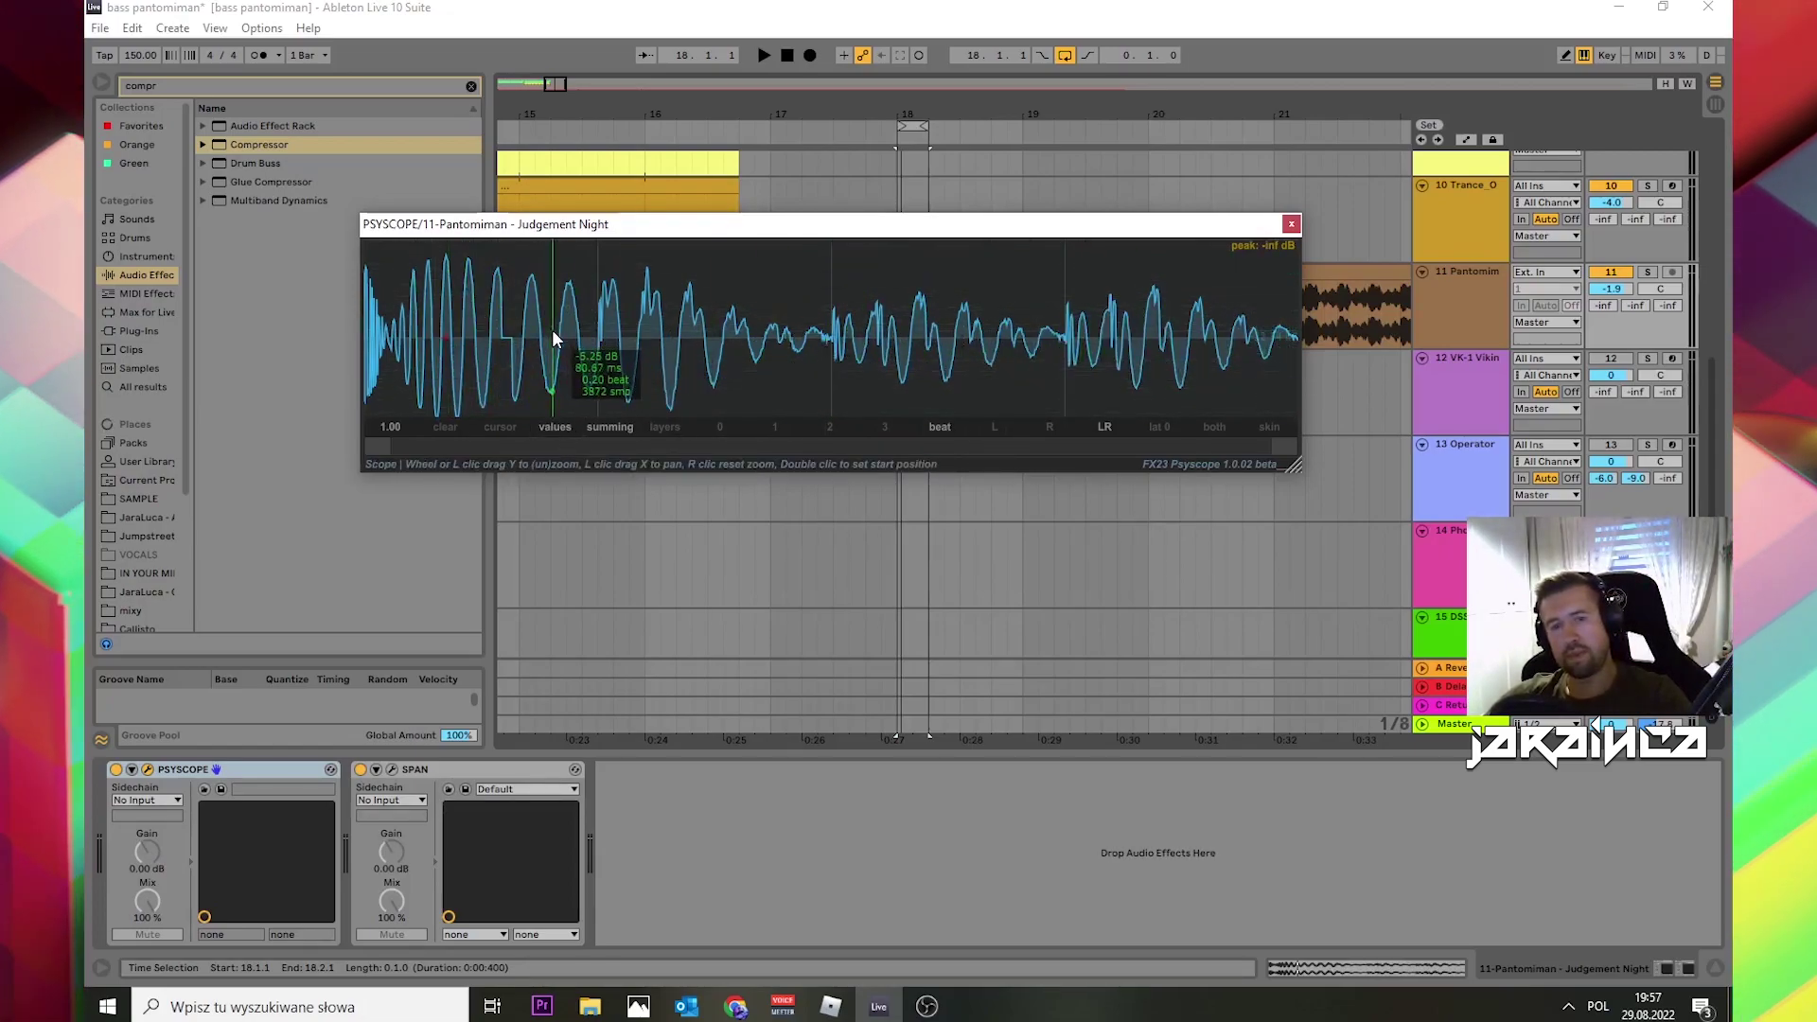
pyautogui.click(1291, 223)
# Step: Place the insert marker at 9.3.1 on the Judgement Night reference track
pyautogui.moveTo(858, 116); pyautogui.dragTo(849, 58)
pyautogui.click(574, 308)
pyautogui.scroll(5, 784, 361)
pyautogui.moveTo(538, 113); pyautogui.dragTo(540, 134)
pyautogui.scroll(5, 565, 398)
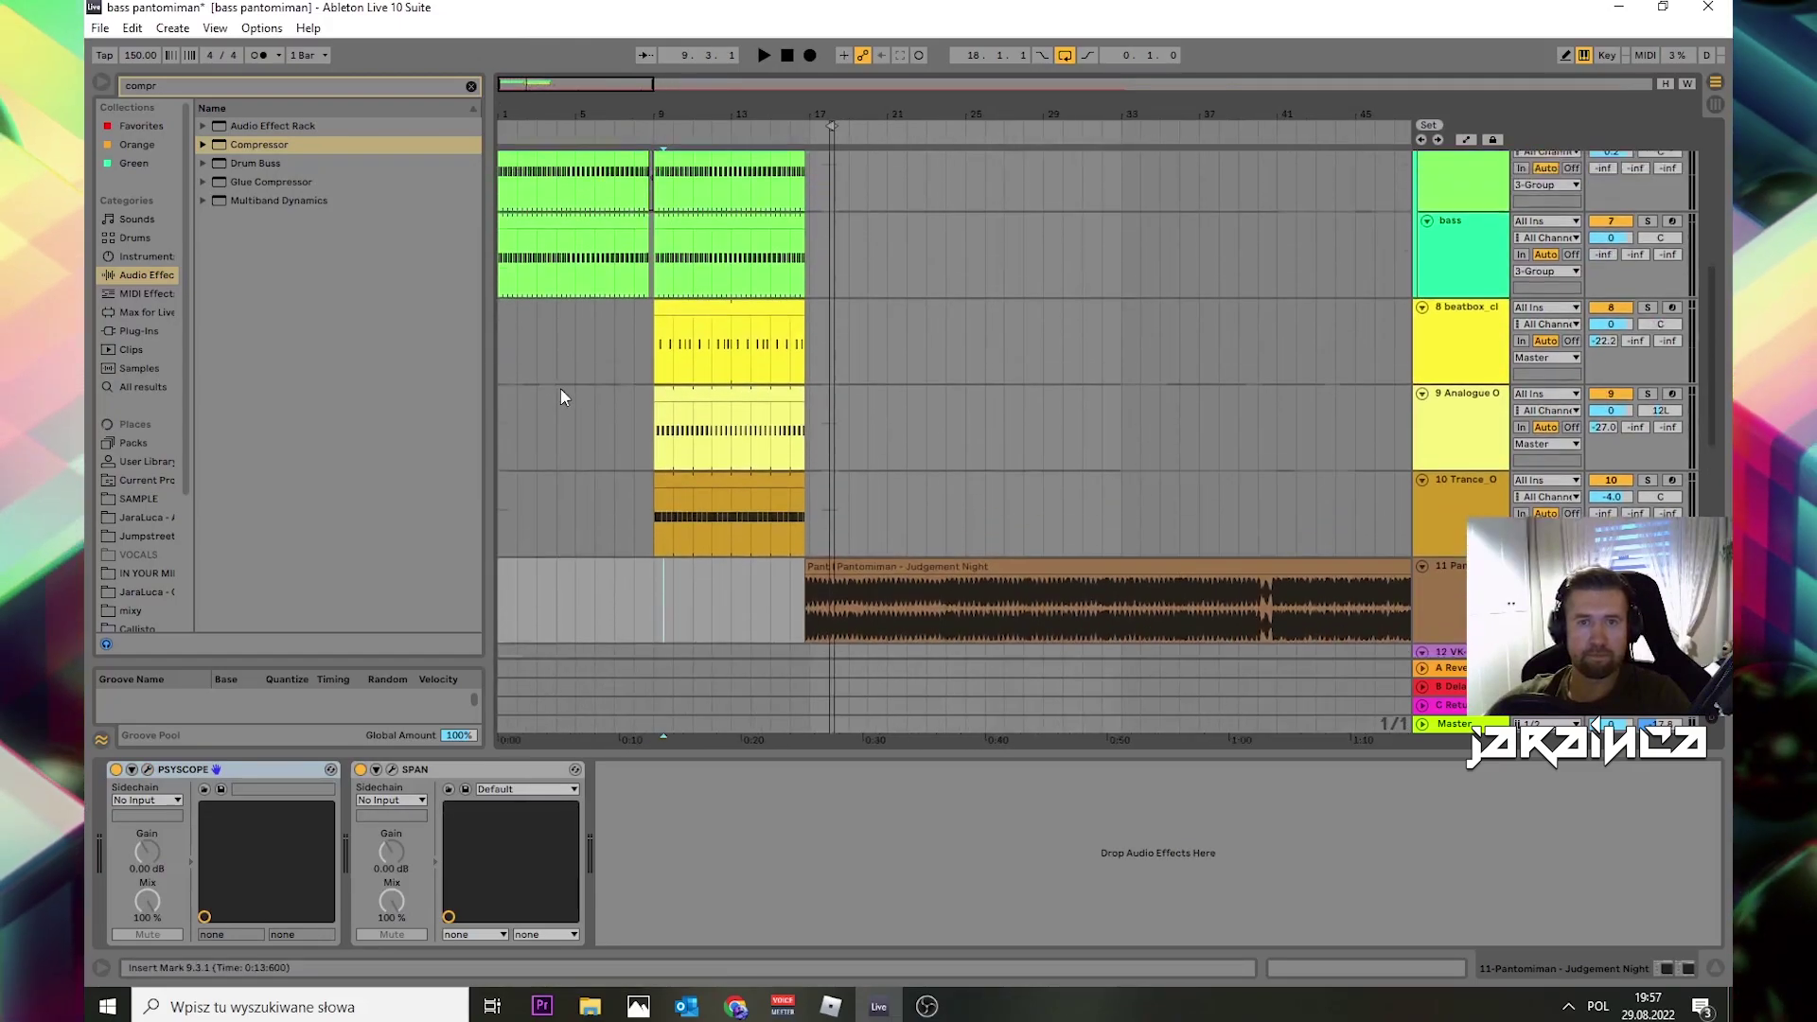
# Step: Play the kick and bass from 1.1.1 and the Judgement Night reference from 19.1.1 to compare their sound
pyautogui.click(519, 343)
pyautogui.press('space')
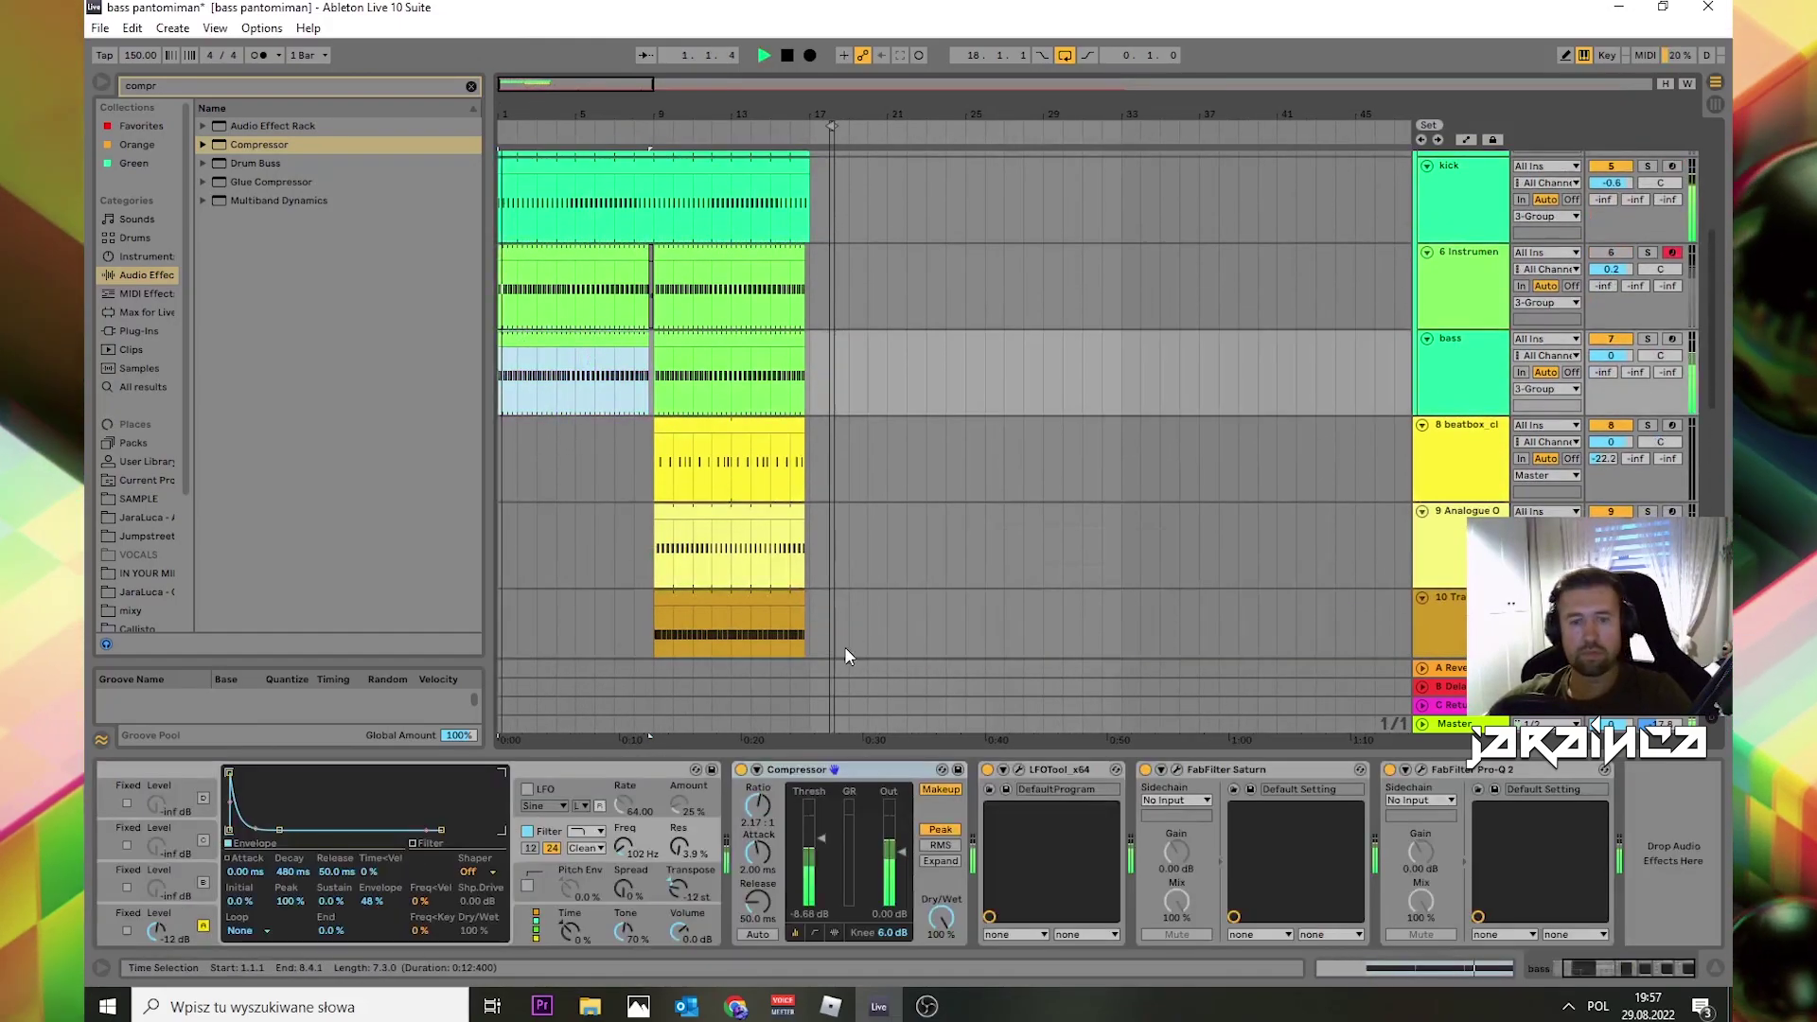
pyautogui.scroll(3, 1310, 625)
pyautogui.scroll(-3, 1373, 426)
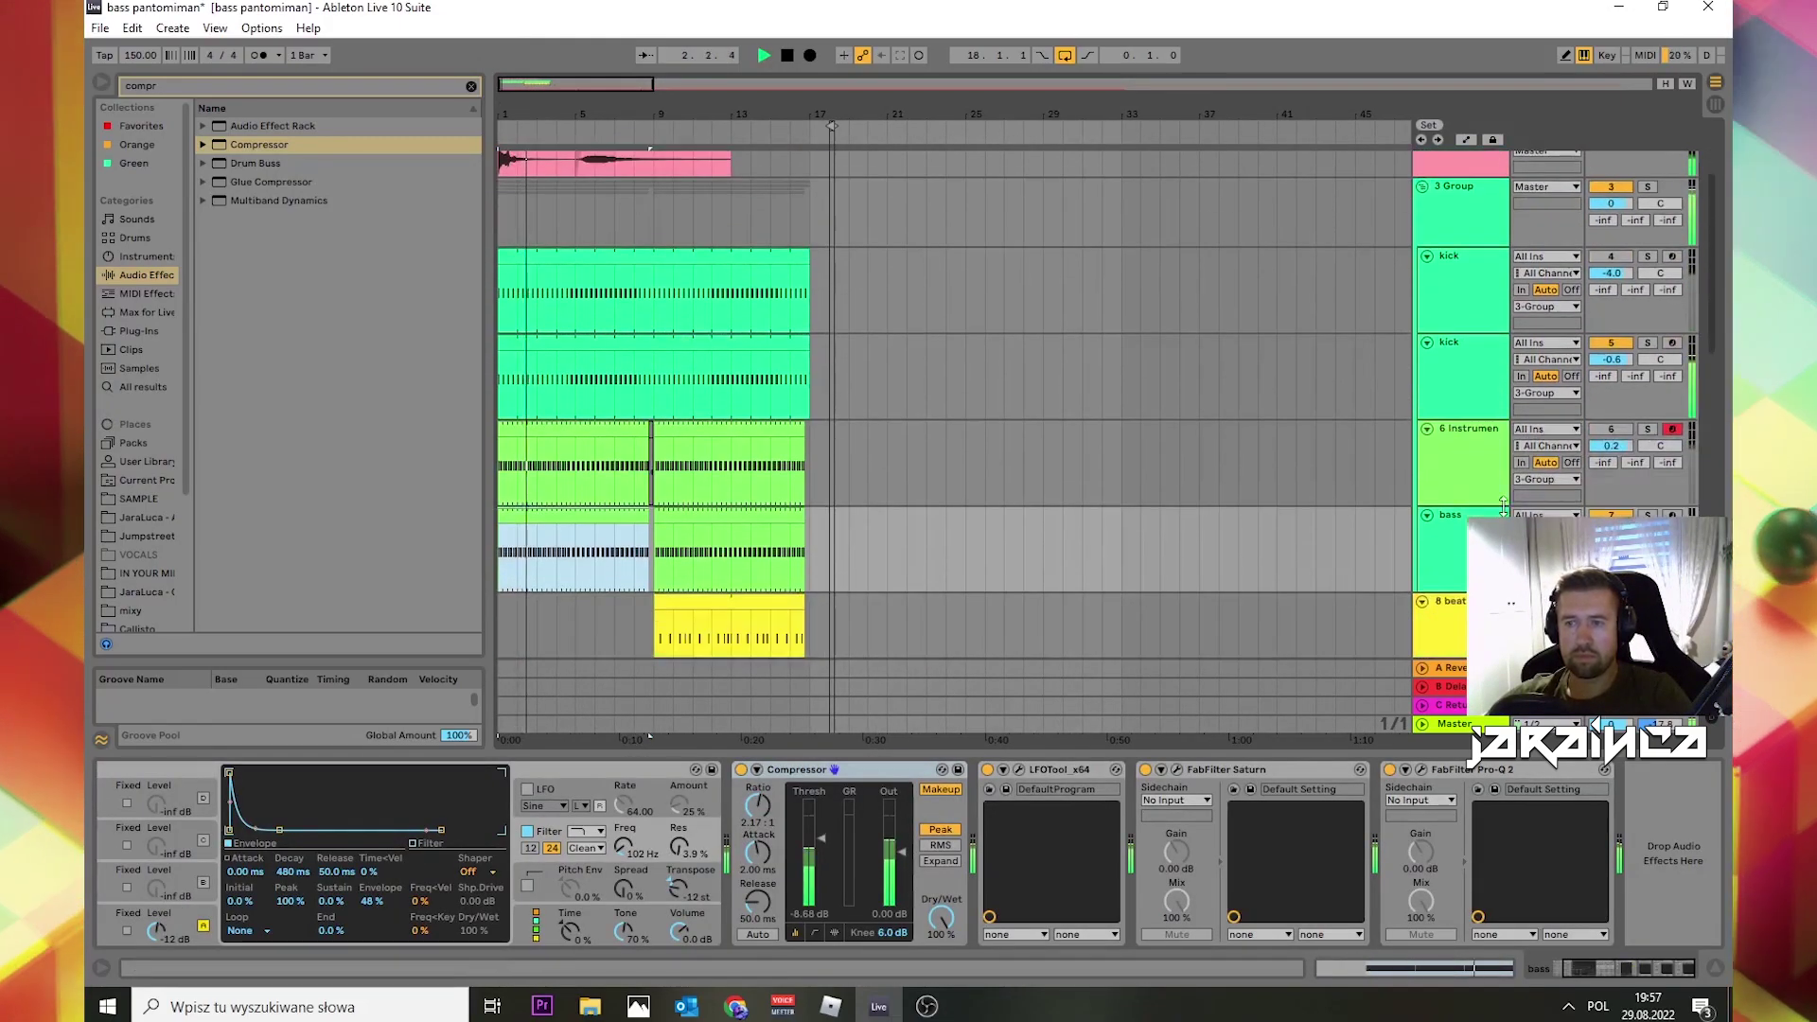
pyautogui.click(1480, 478)
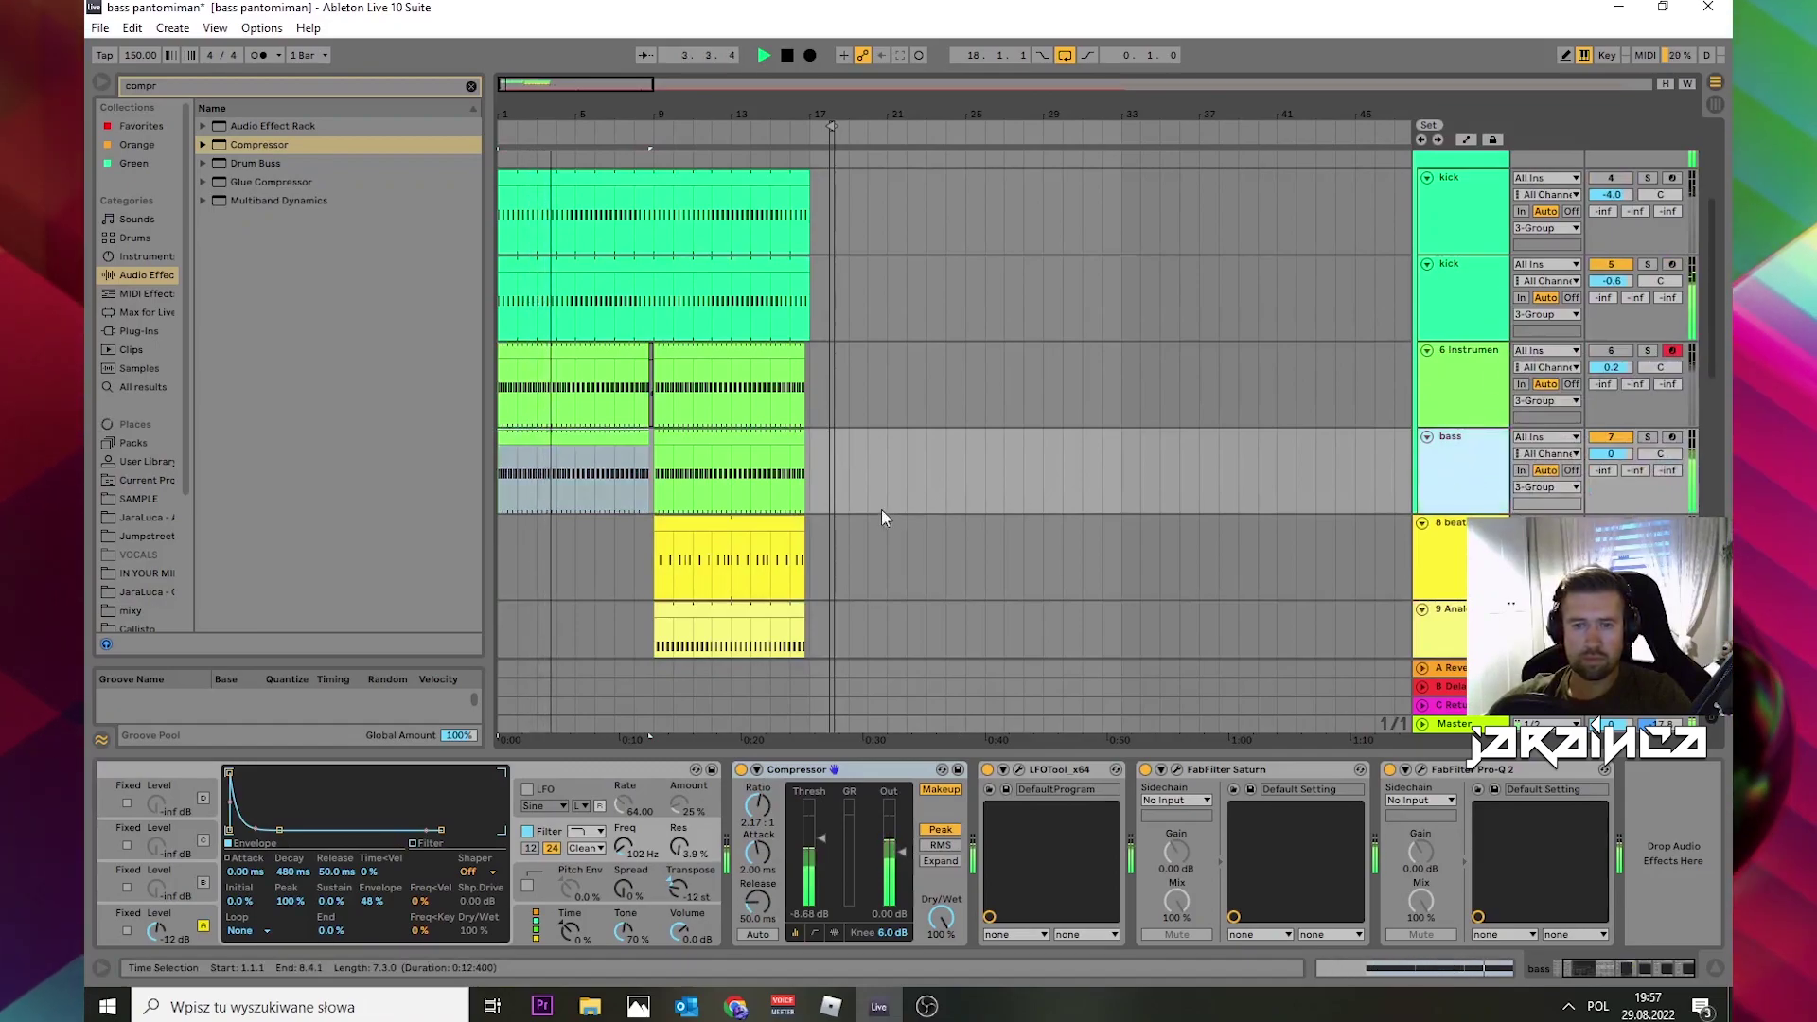
pyautogui.click(841, 471)
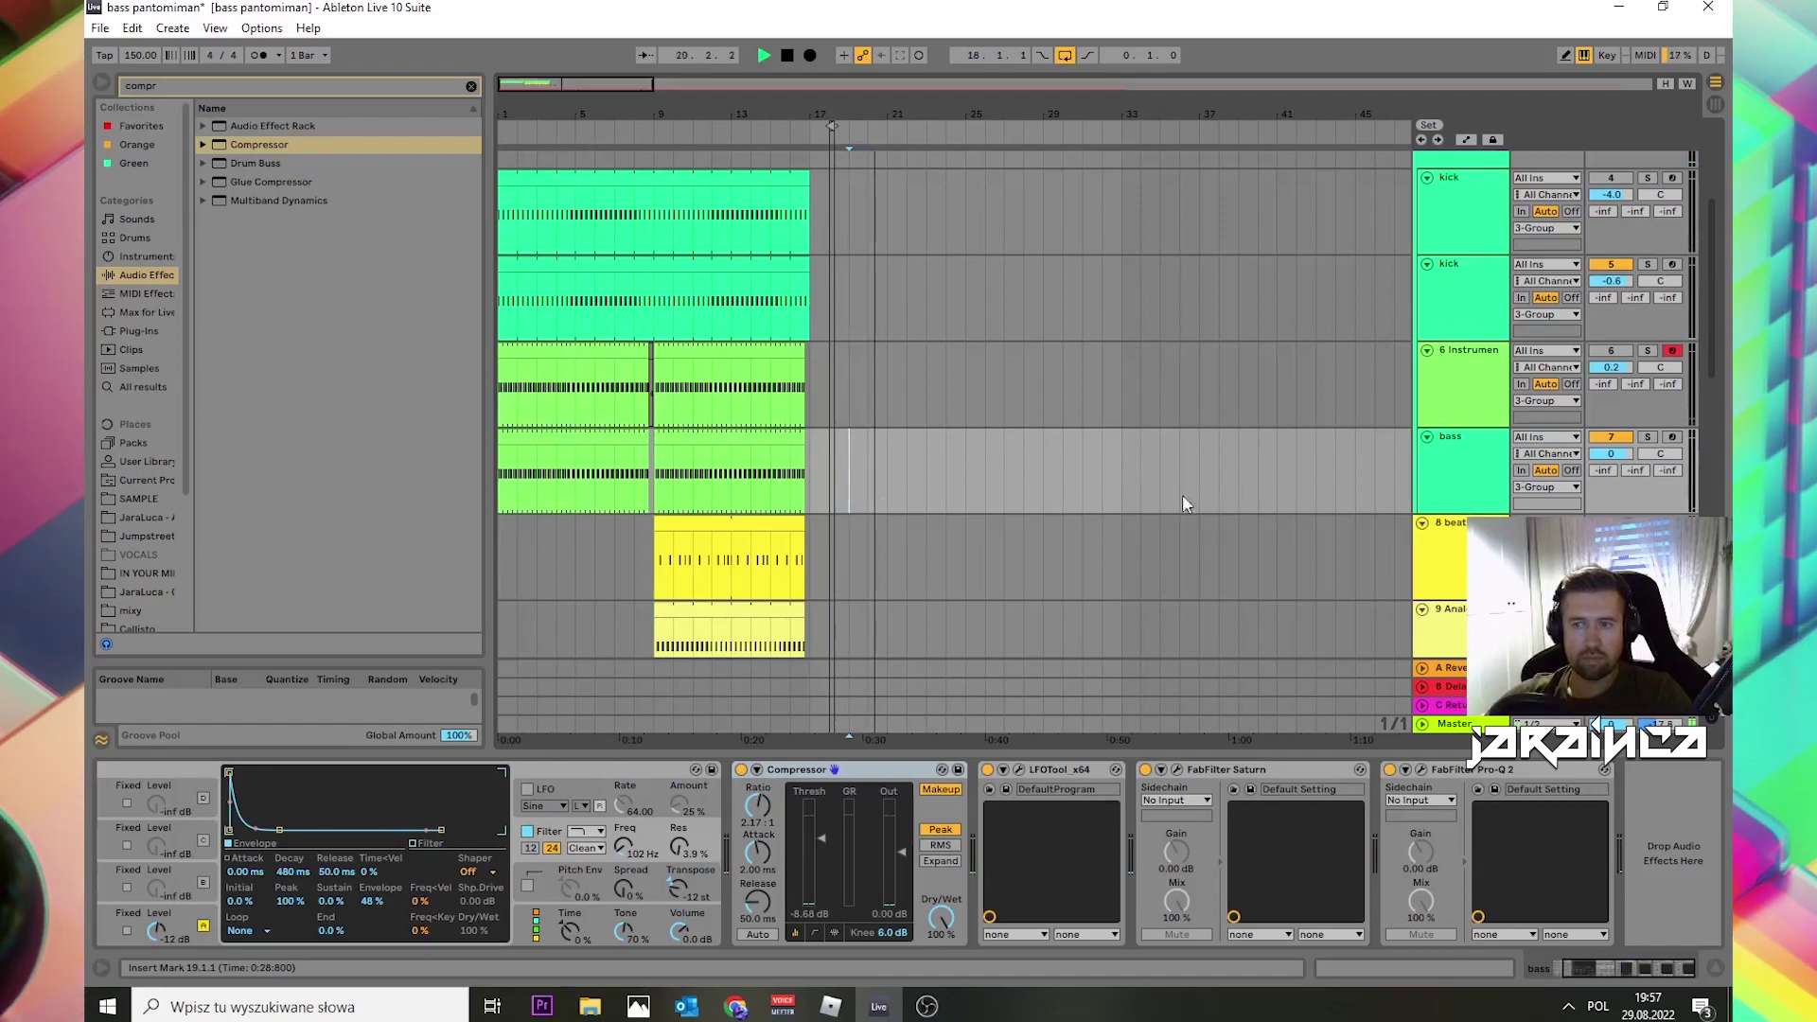
pyautogui.scroll(-5, 1260, 510)
pyautogui.press('space')
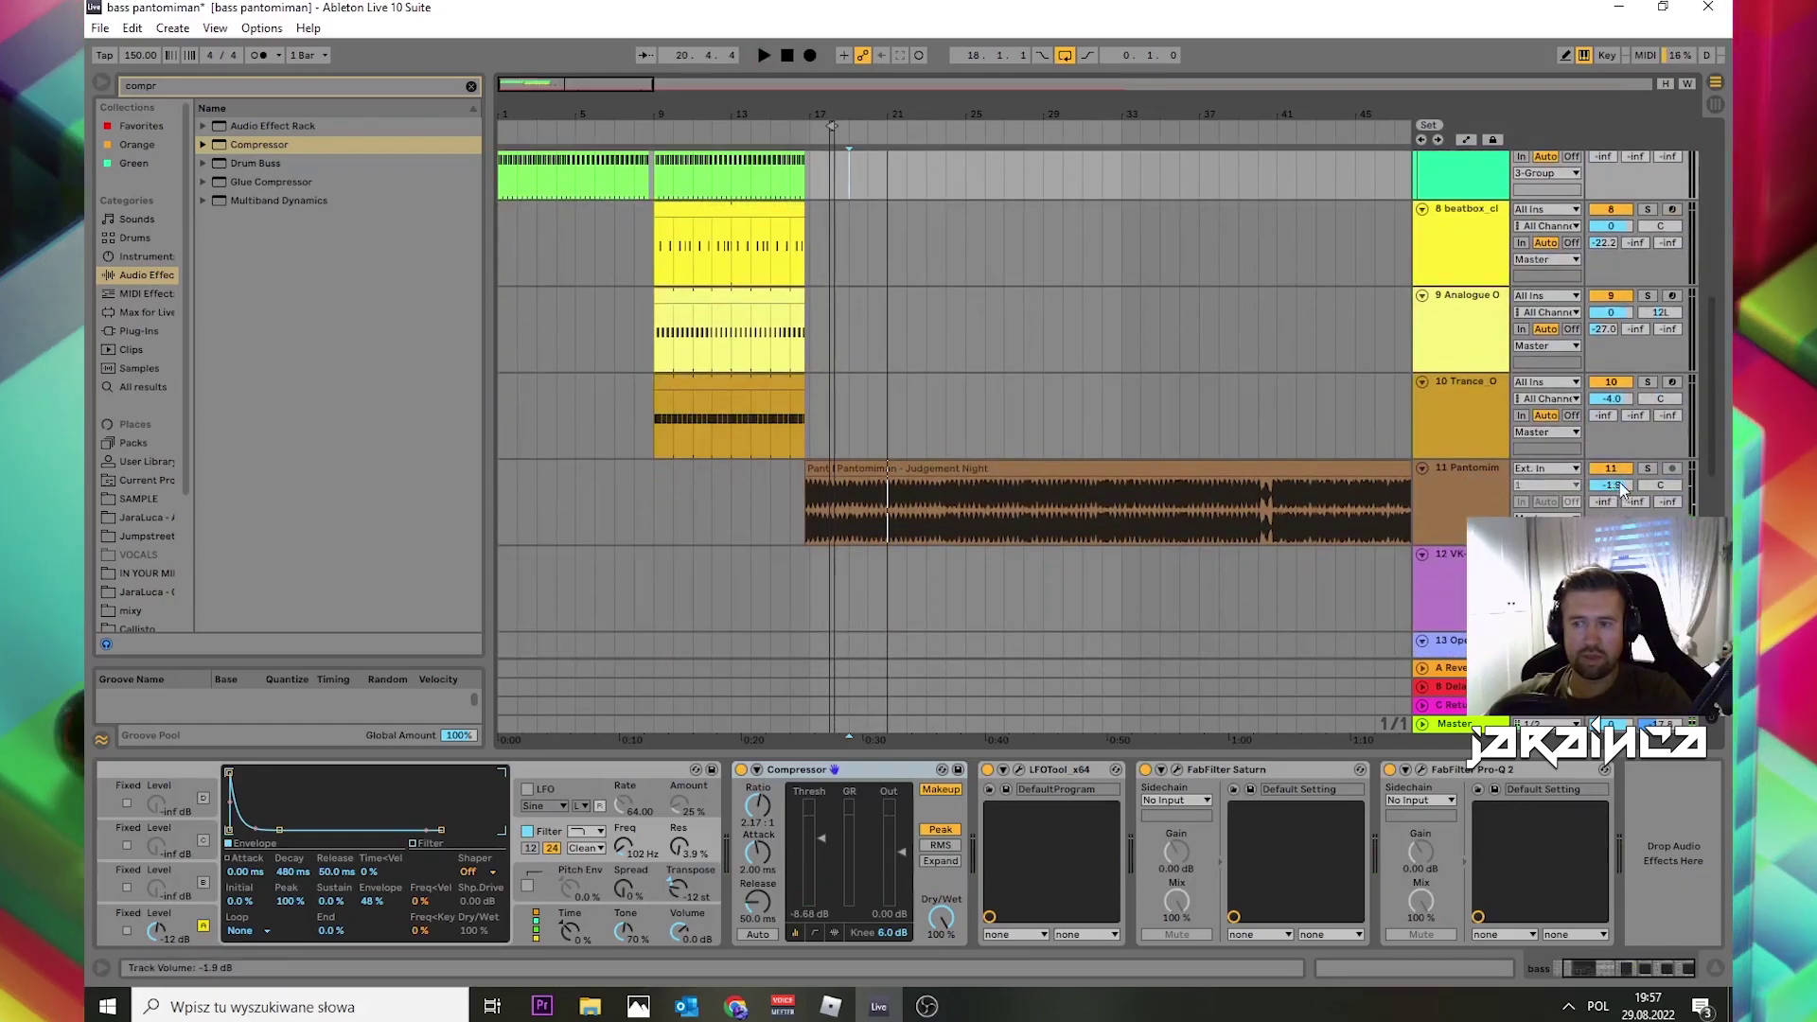
# Step: Replay the kick and bass from the first bar to check them against the reference once more
pyautogui.scroll(5, 559, 388)
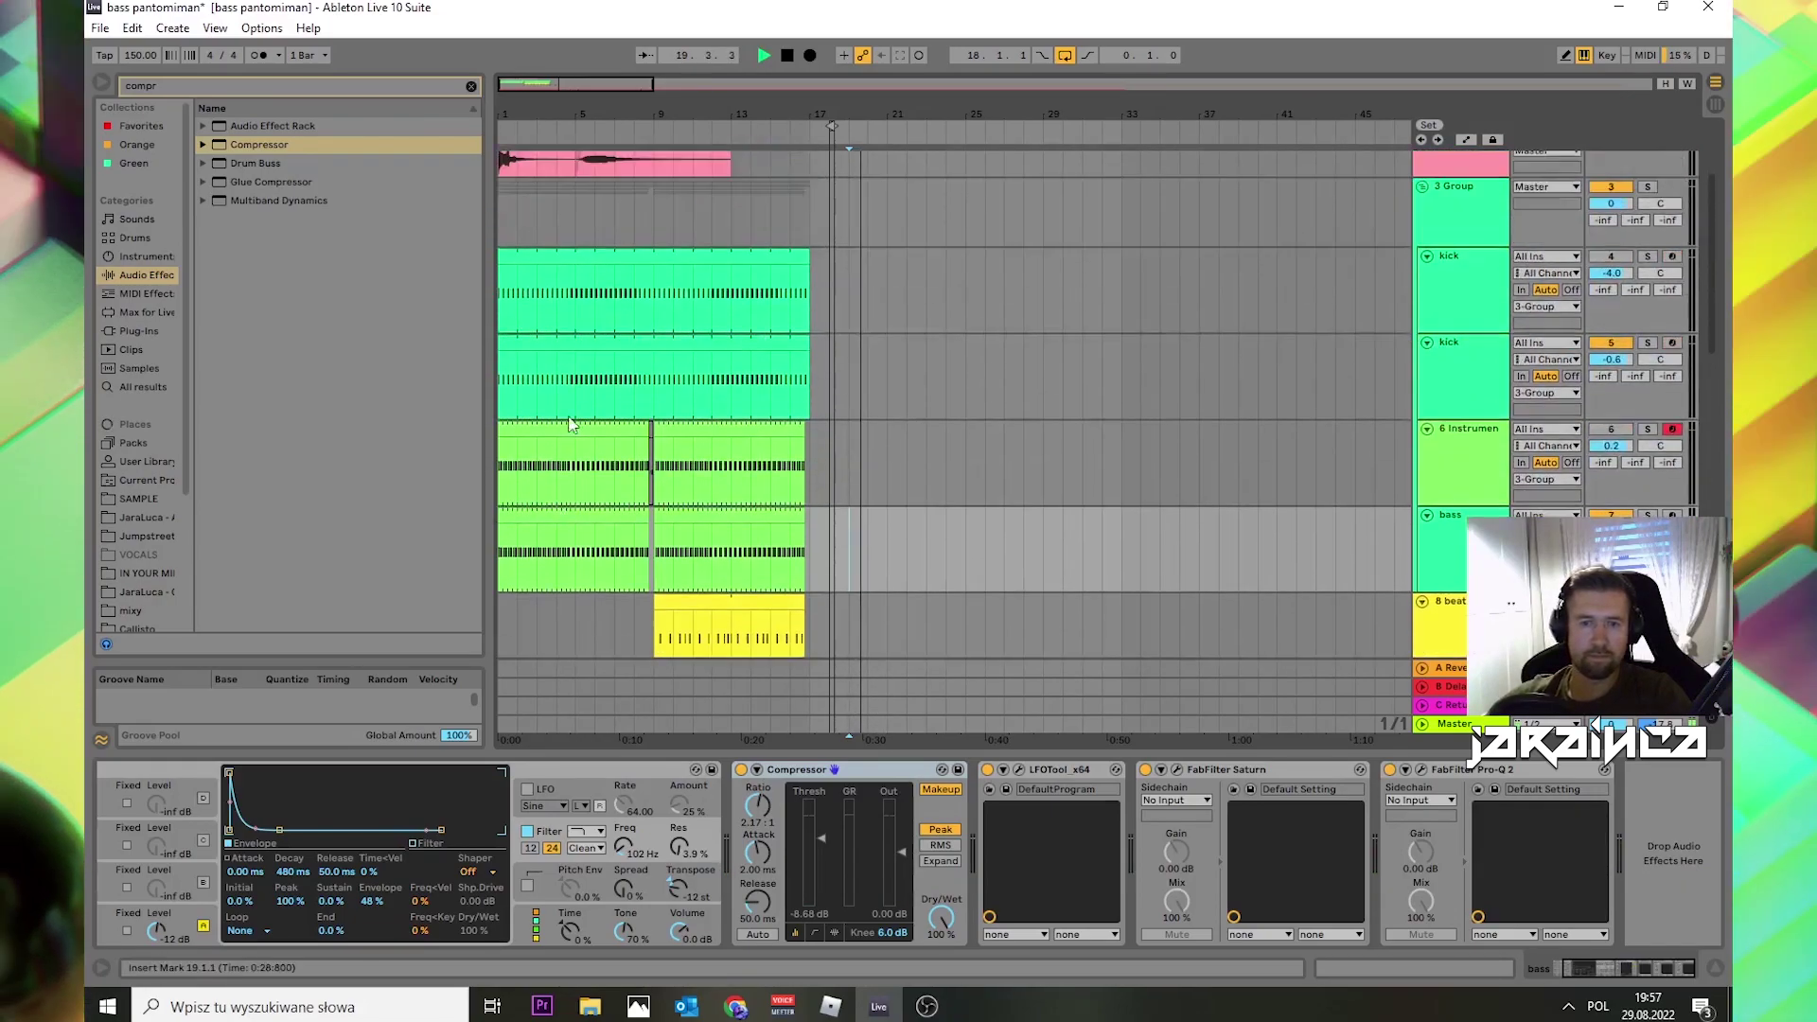
pyautogui.click(526, 433)
pyautogui.press('space')
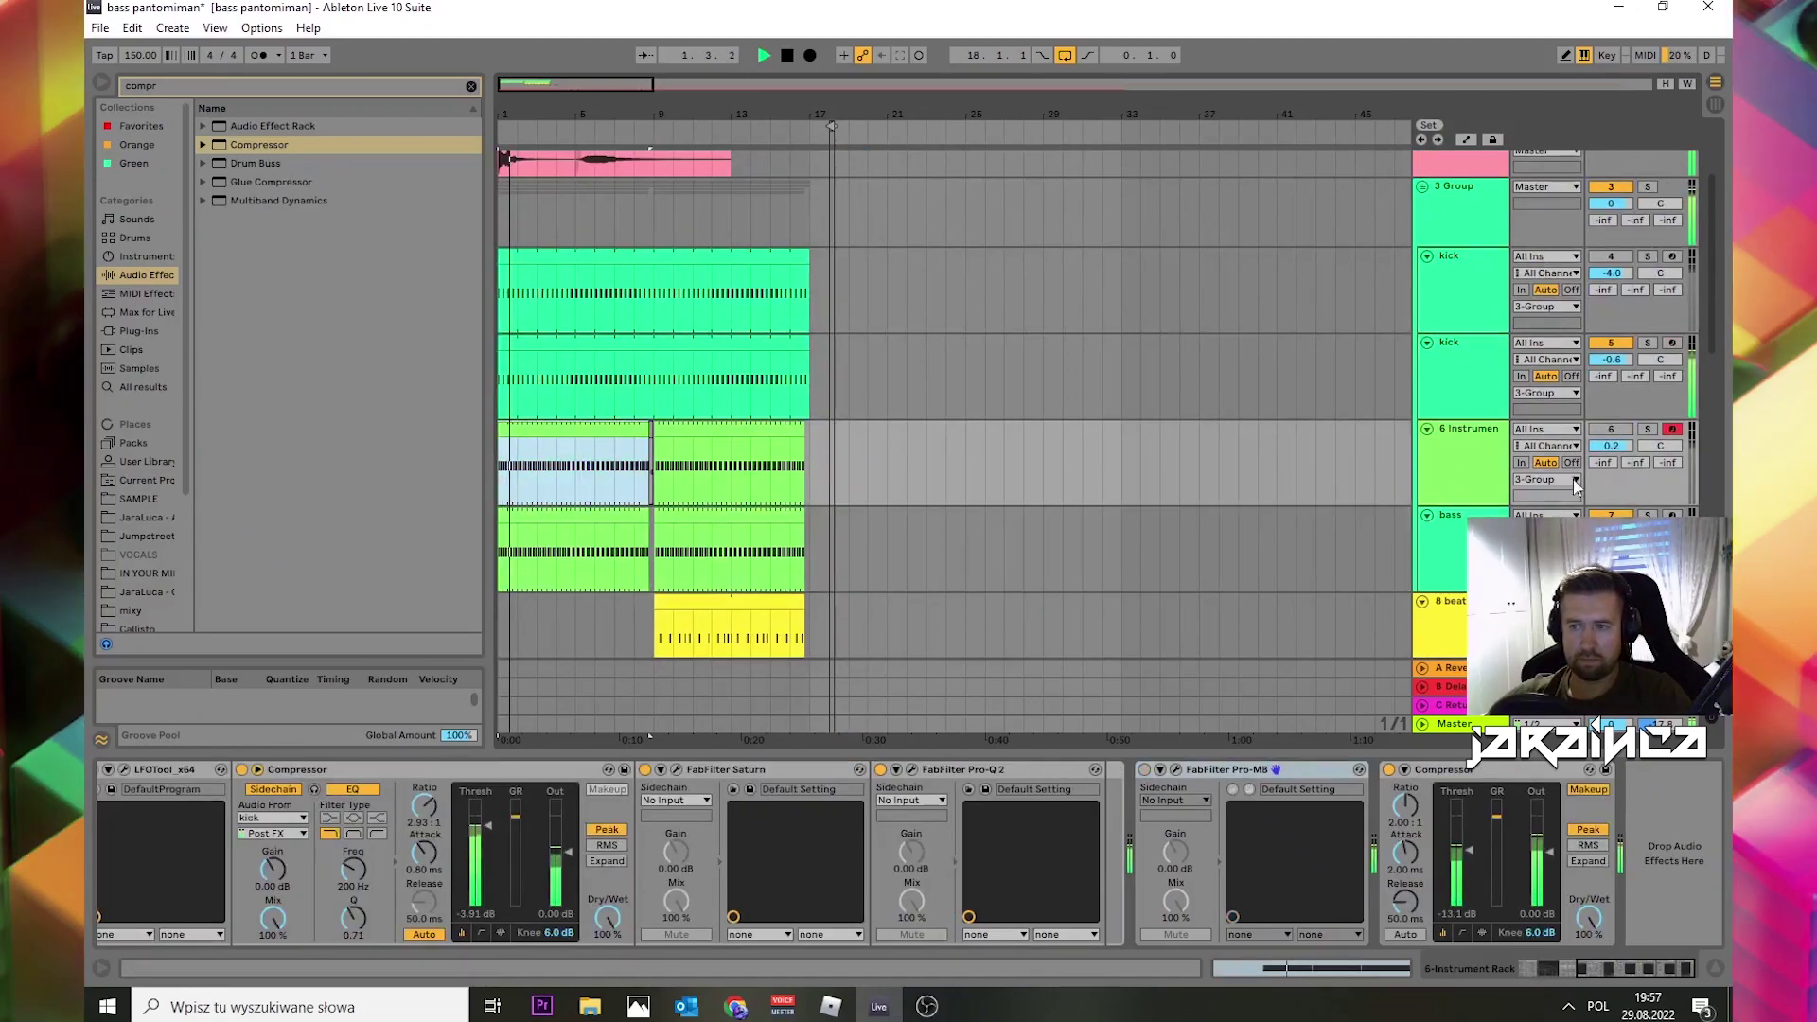
pyautogui.scroll(3, 1445, 574)
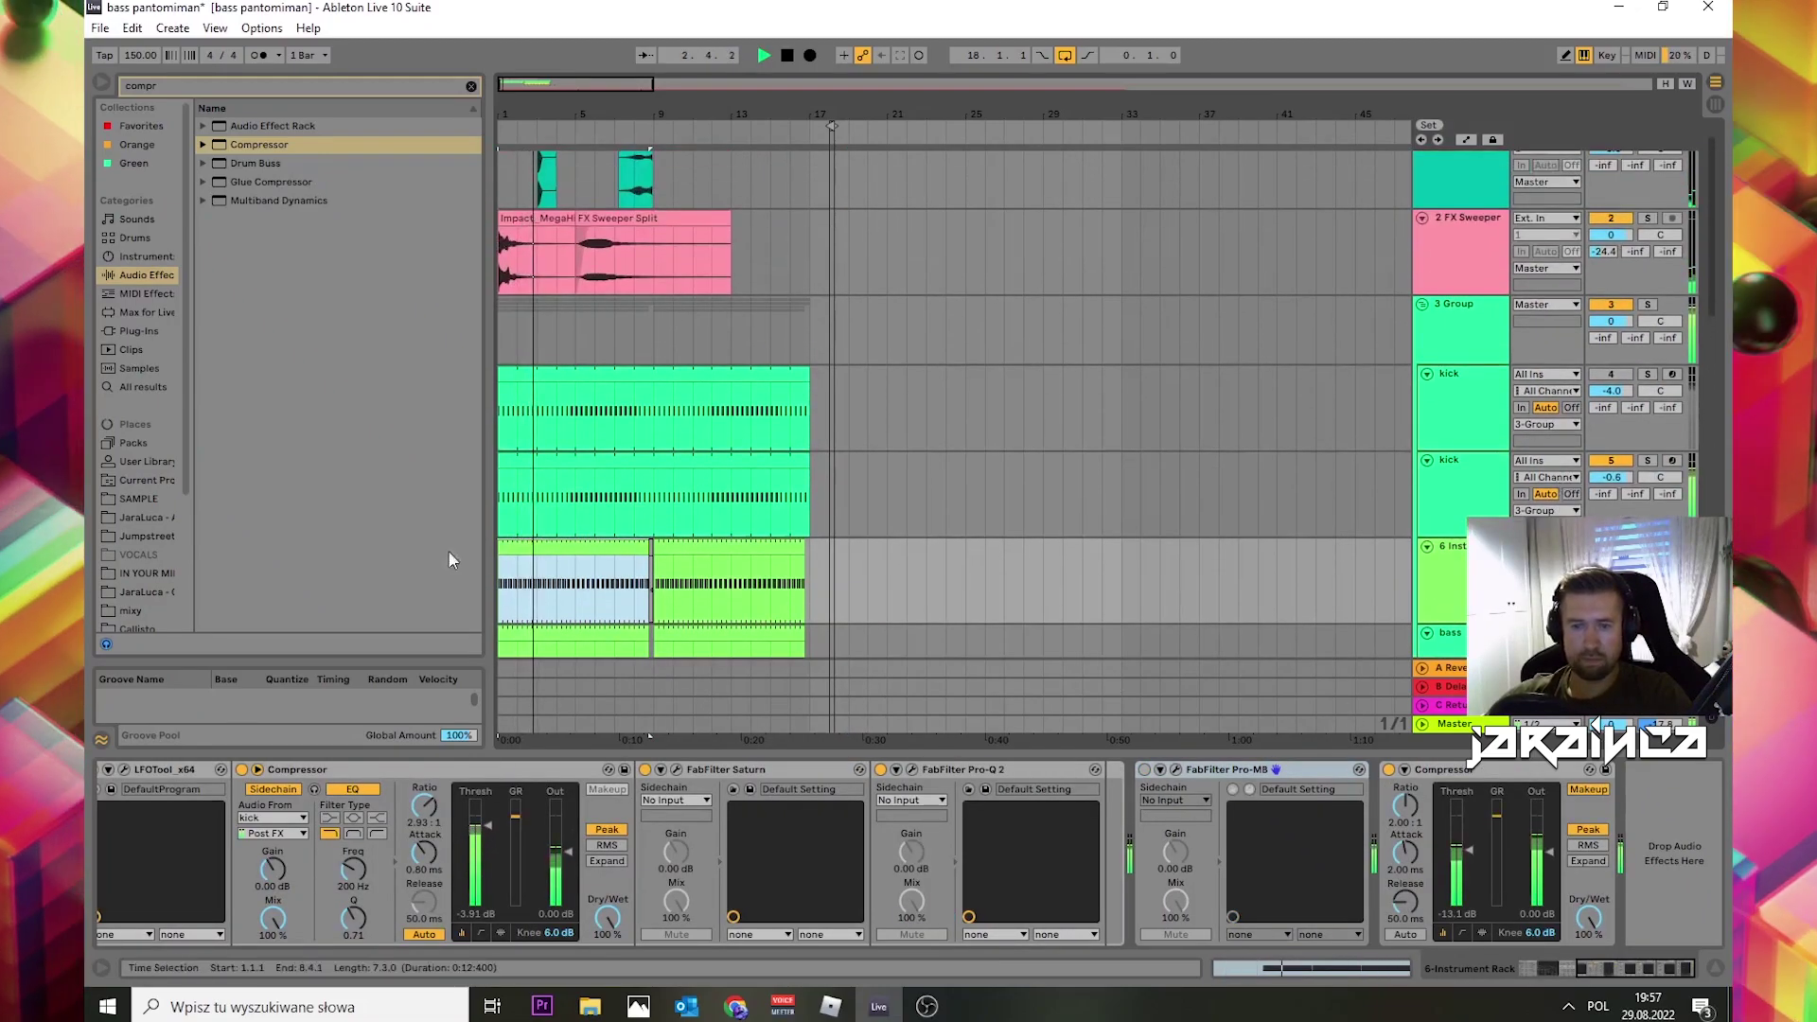
pyautogui.scroll(-2, 784, 549)
pyautogui.scroll(-4, 784, 549)
pyautogui.press('space')
# Step: Adjust the lowest band crossover of FabFilter Saturn on the bass track while playing the kick and bass
pyautogui.click(1462, 409)
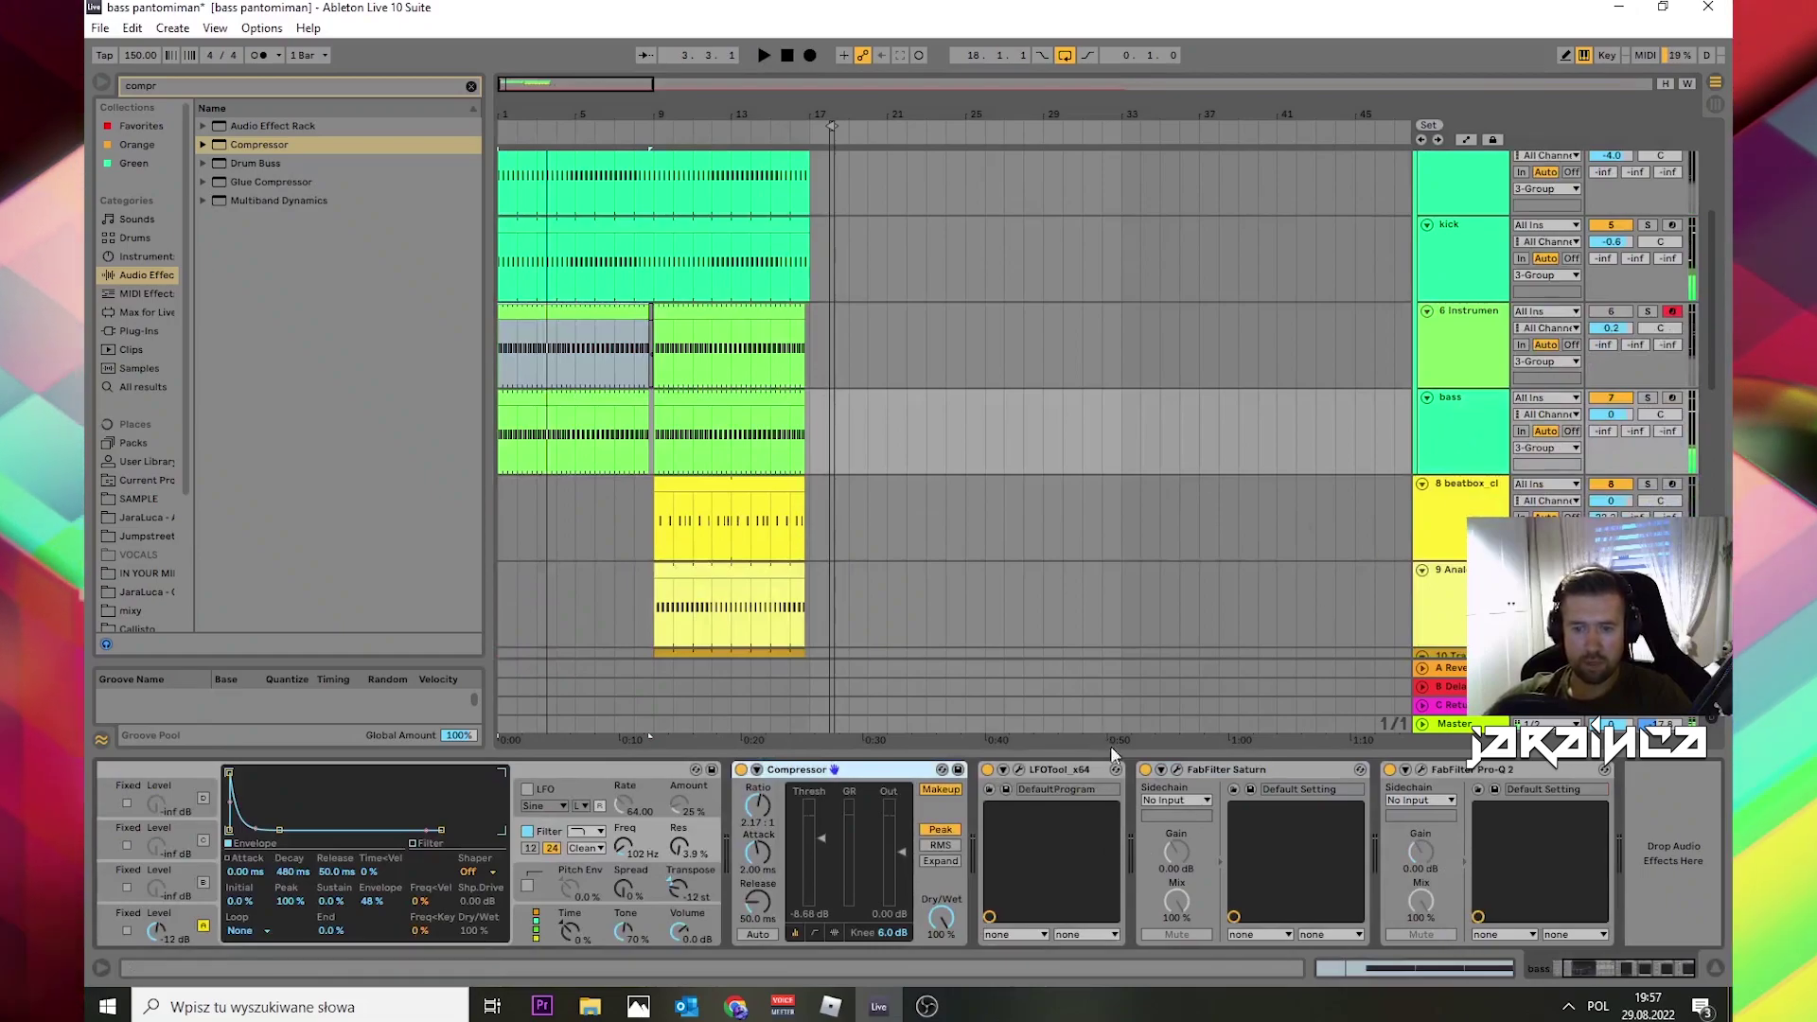
pyautogui.click(1177, 769)
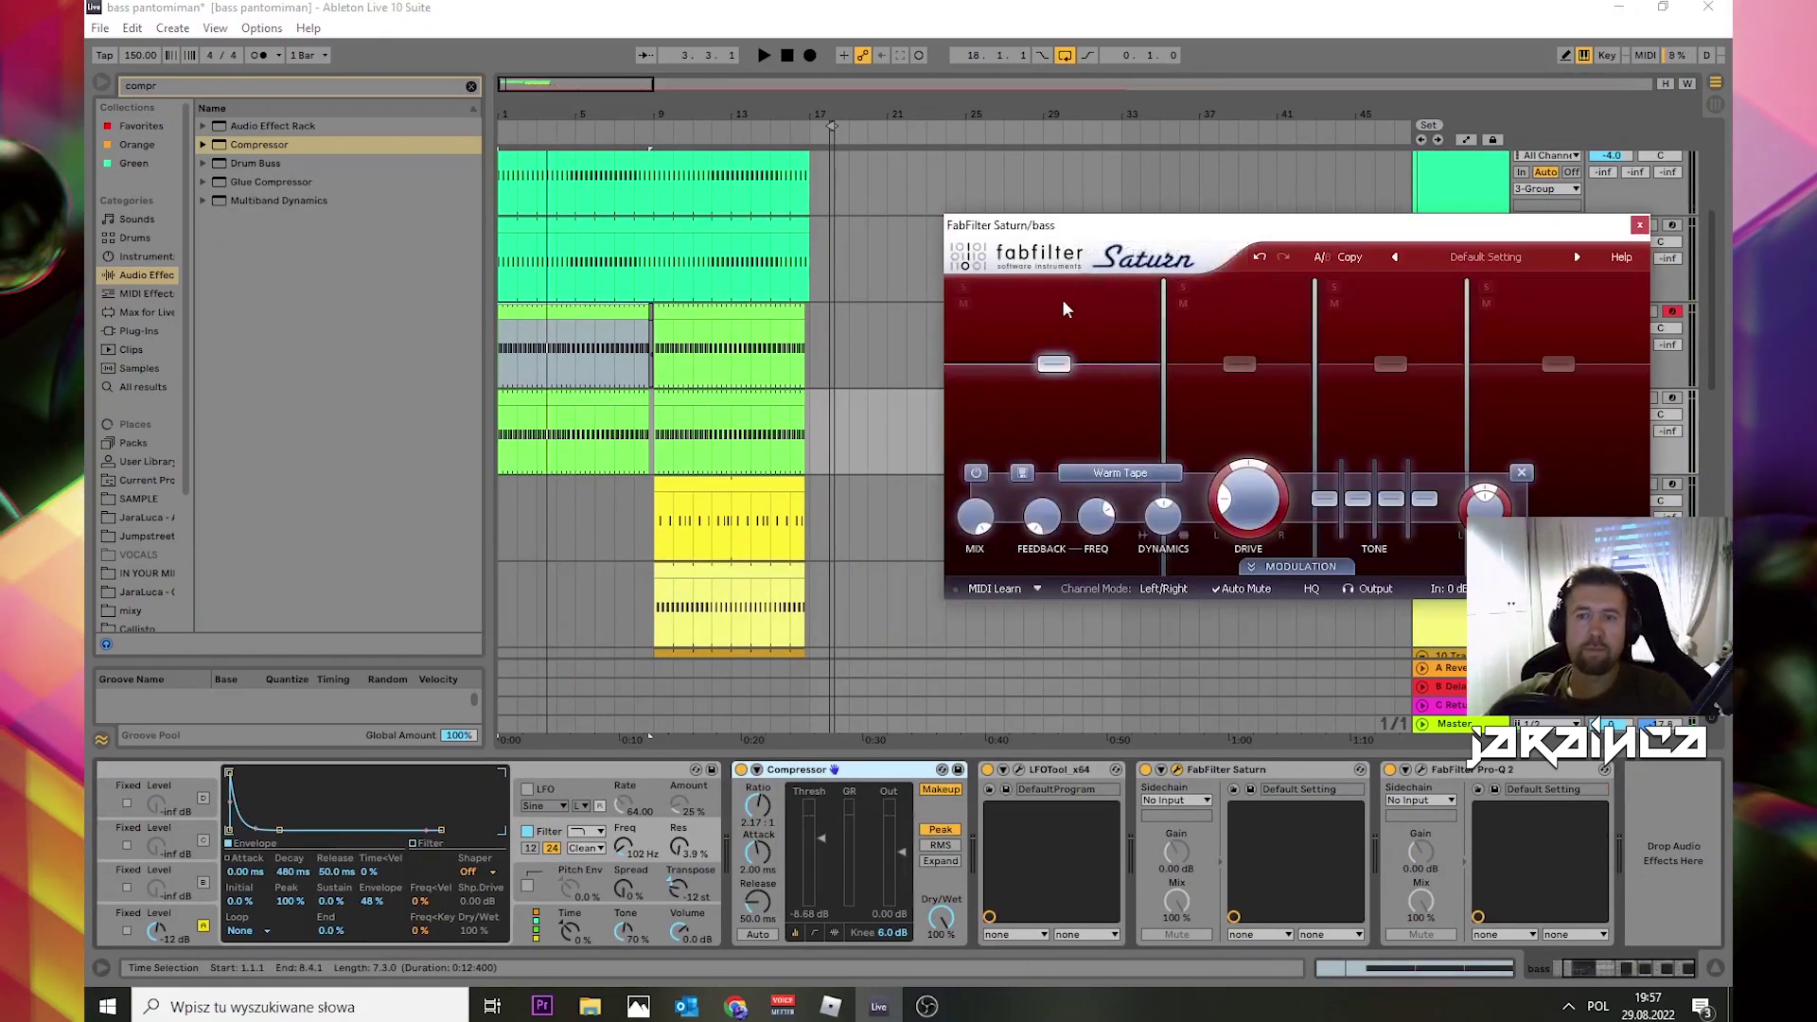
pyautogui.press('space')
pyautogui.moveTo(1155, 388); pyautogui.dragTo(1032, 351)
pyautogui.moveTo(1045, 225); pyautogui.dragTo(1155, 207)
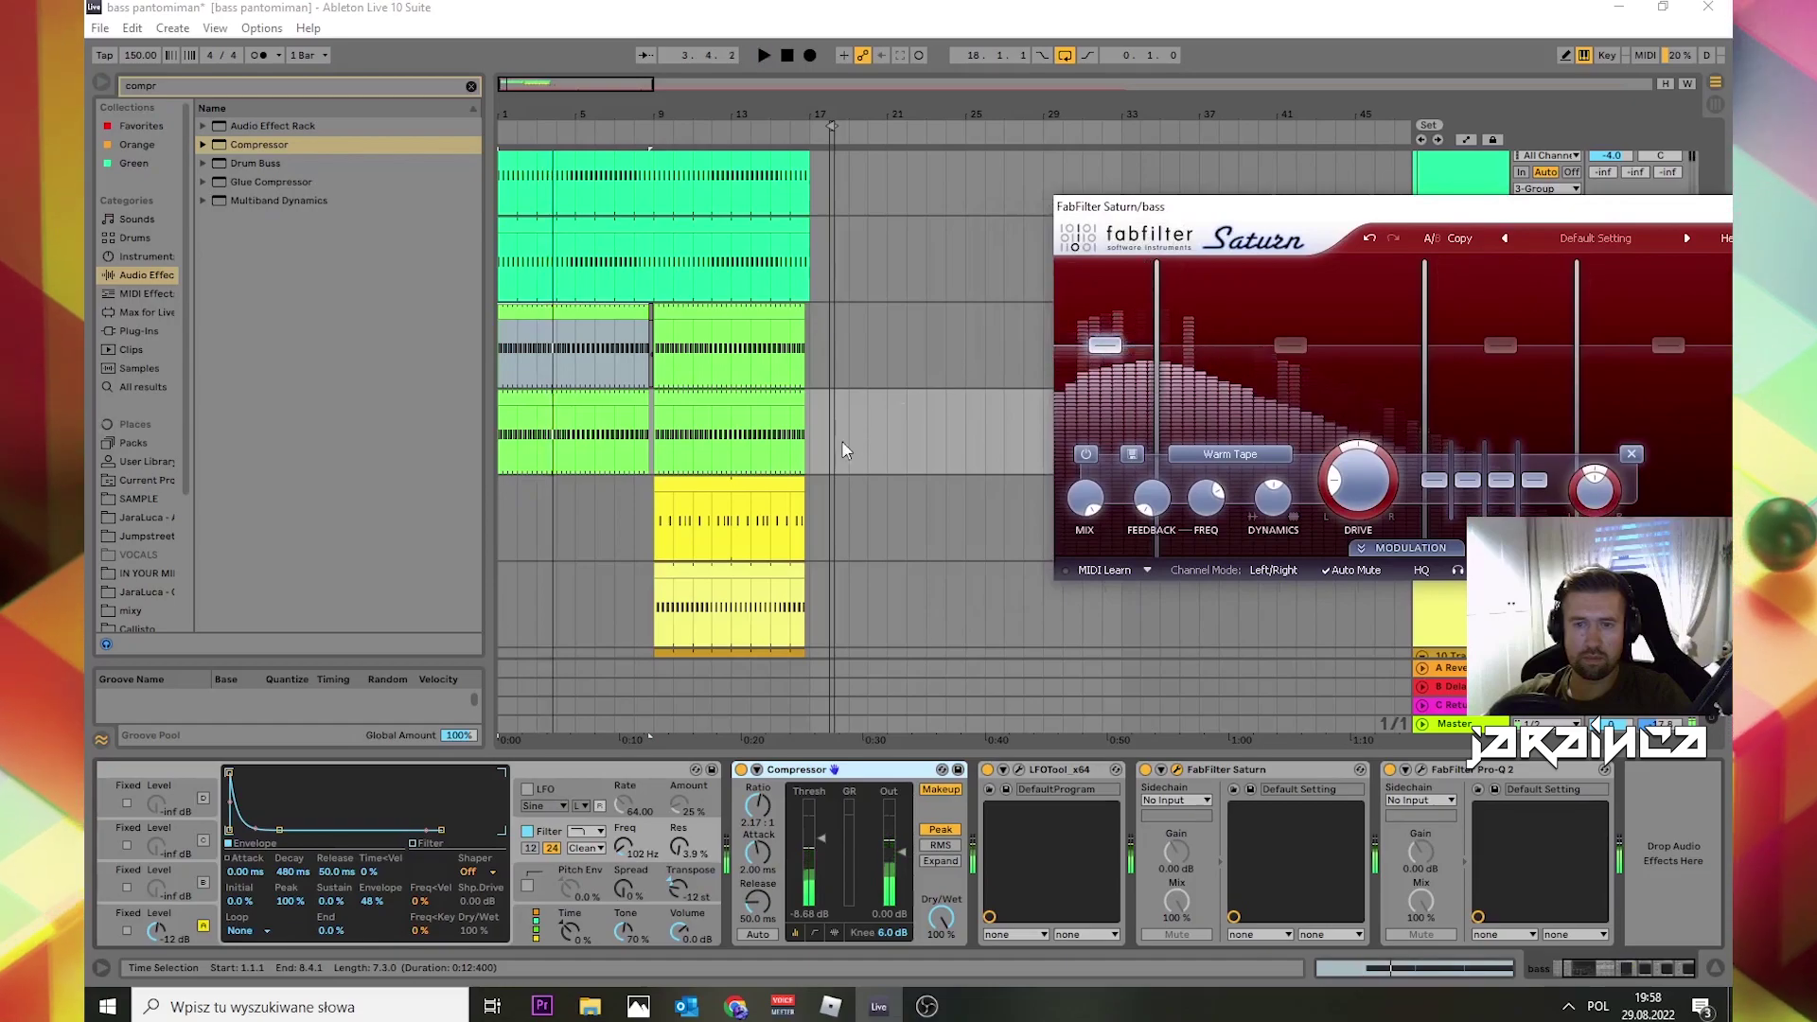
pyautogui.click(826, 453)
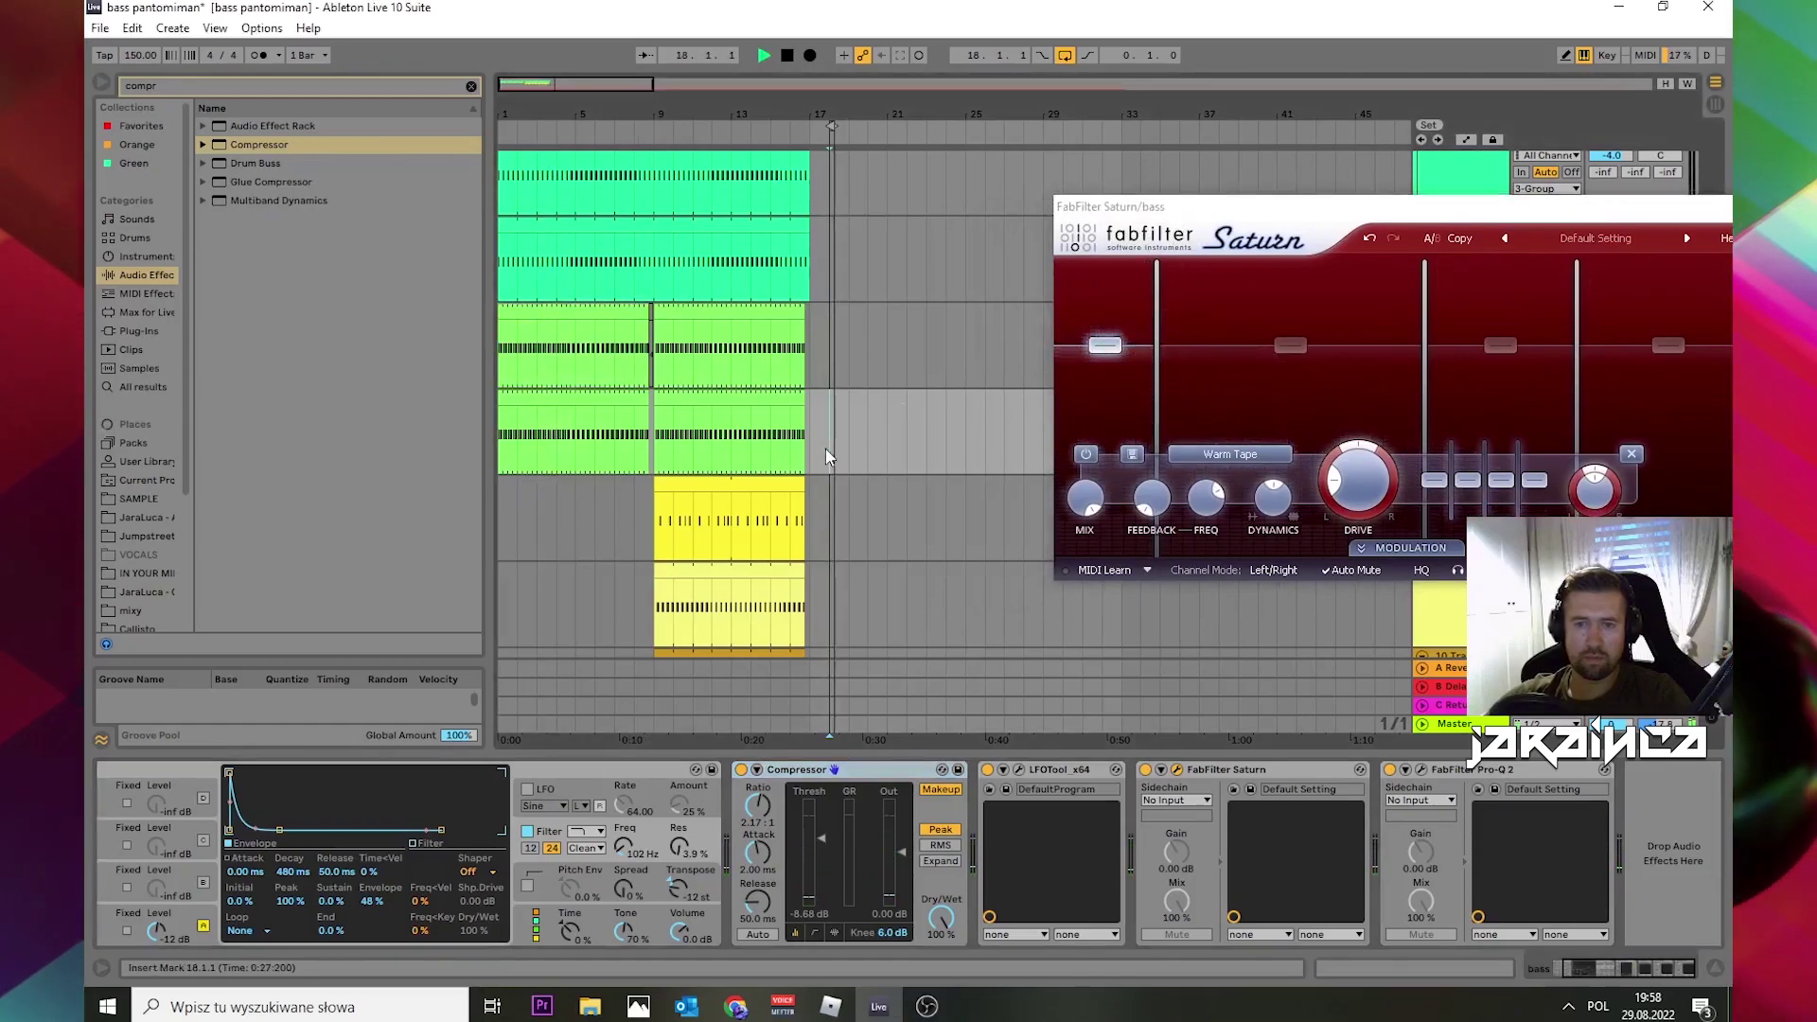
pyautogui.click(539, 399)
pyautogui.moveTo(1157, 405); pyautogui.dragTo(1243, 409)
pyautogui.moveTo(1562, 206); pyautogui.dragTo(1408, 226)
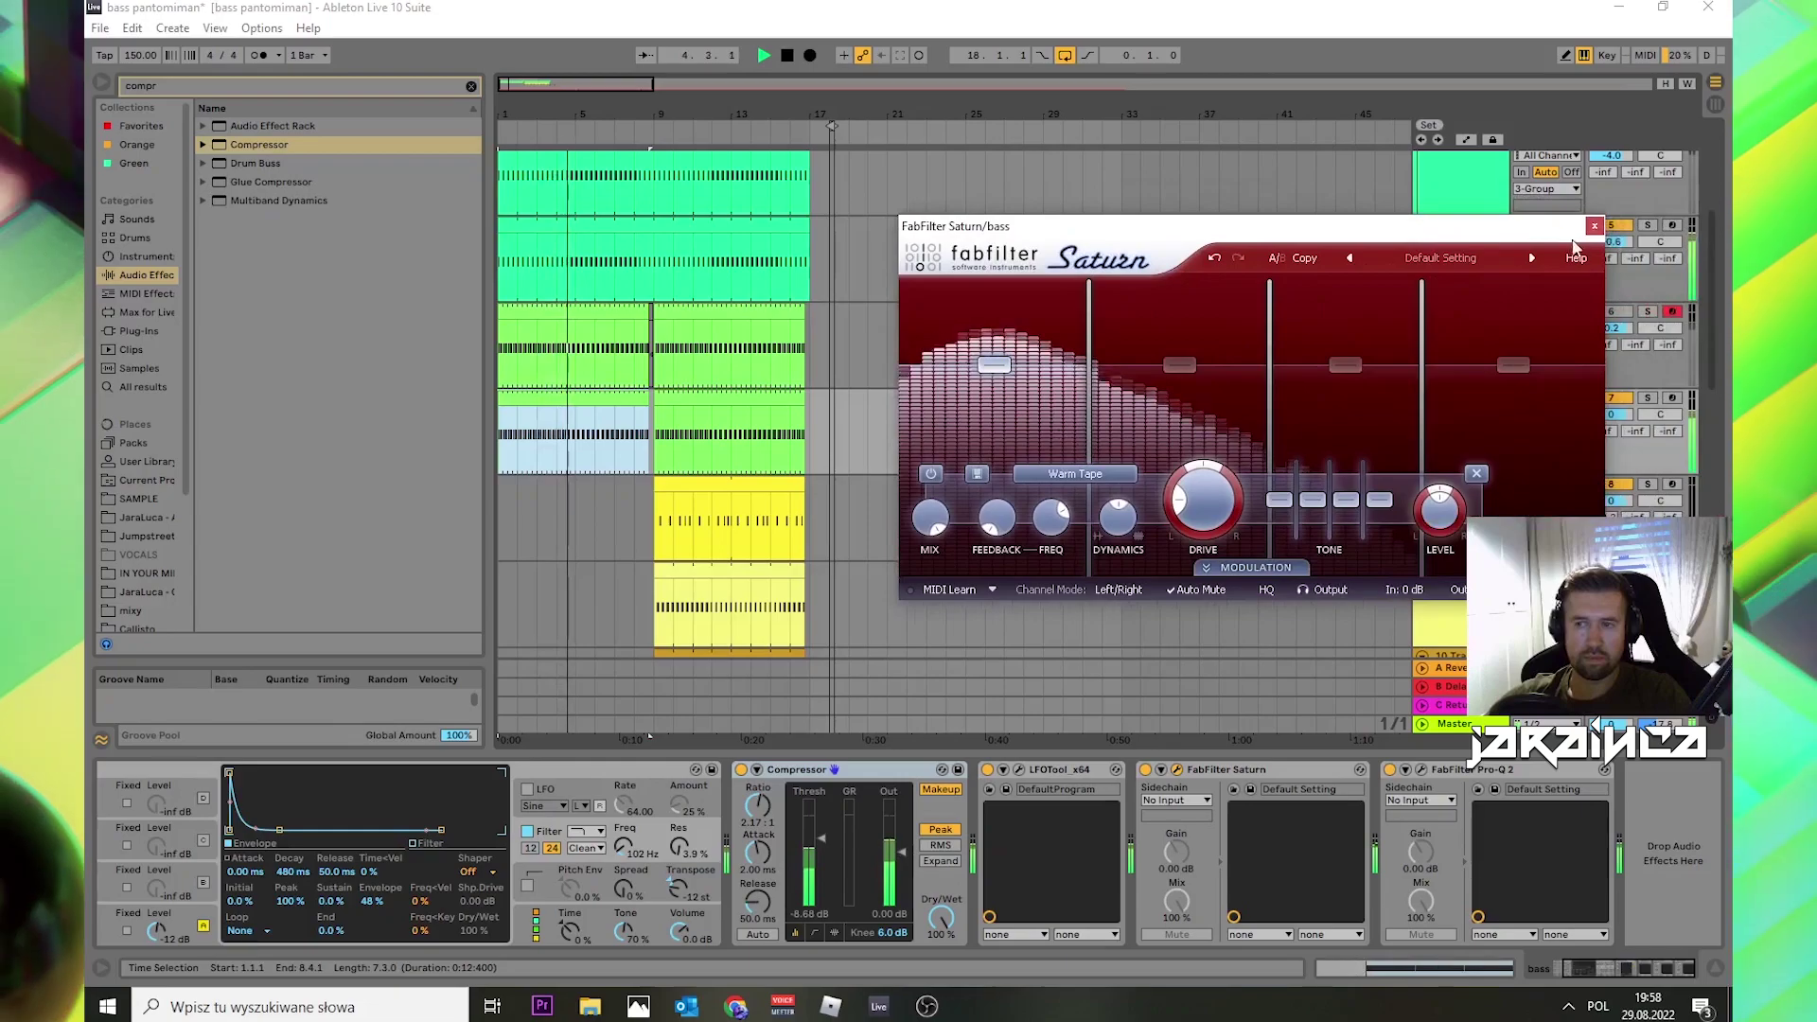
pyautogui.press('space')
pyautogui.click(1595, 227)
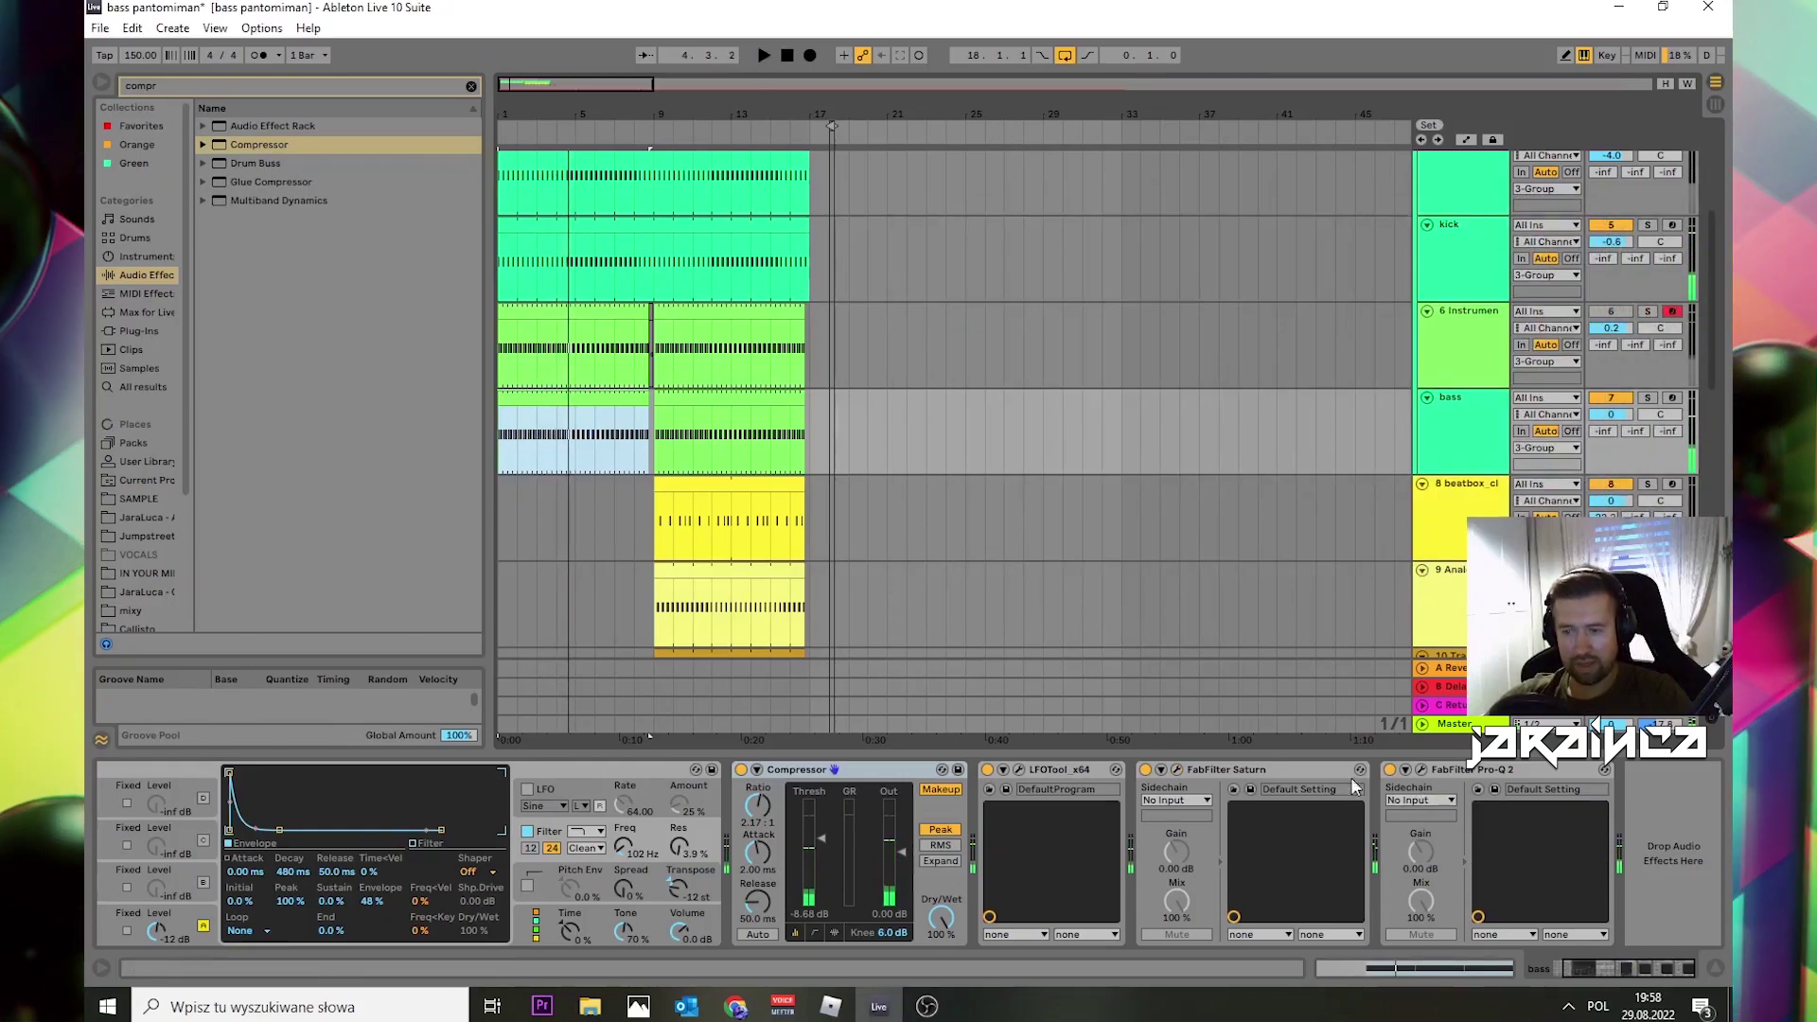
# Step: Search the plug-ins for "mb" and load FabFilter Pro-MB at the end of the bass track's device chain
pyautogui.click(180, 87)
pyautogui.write('mb')
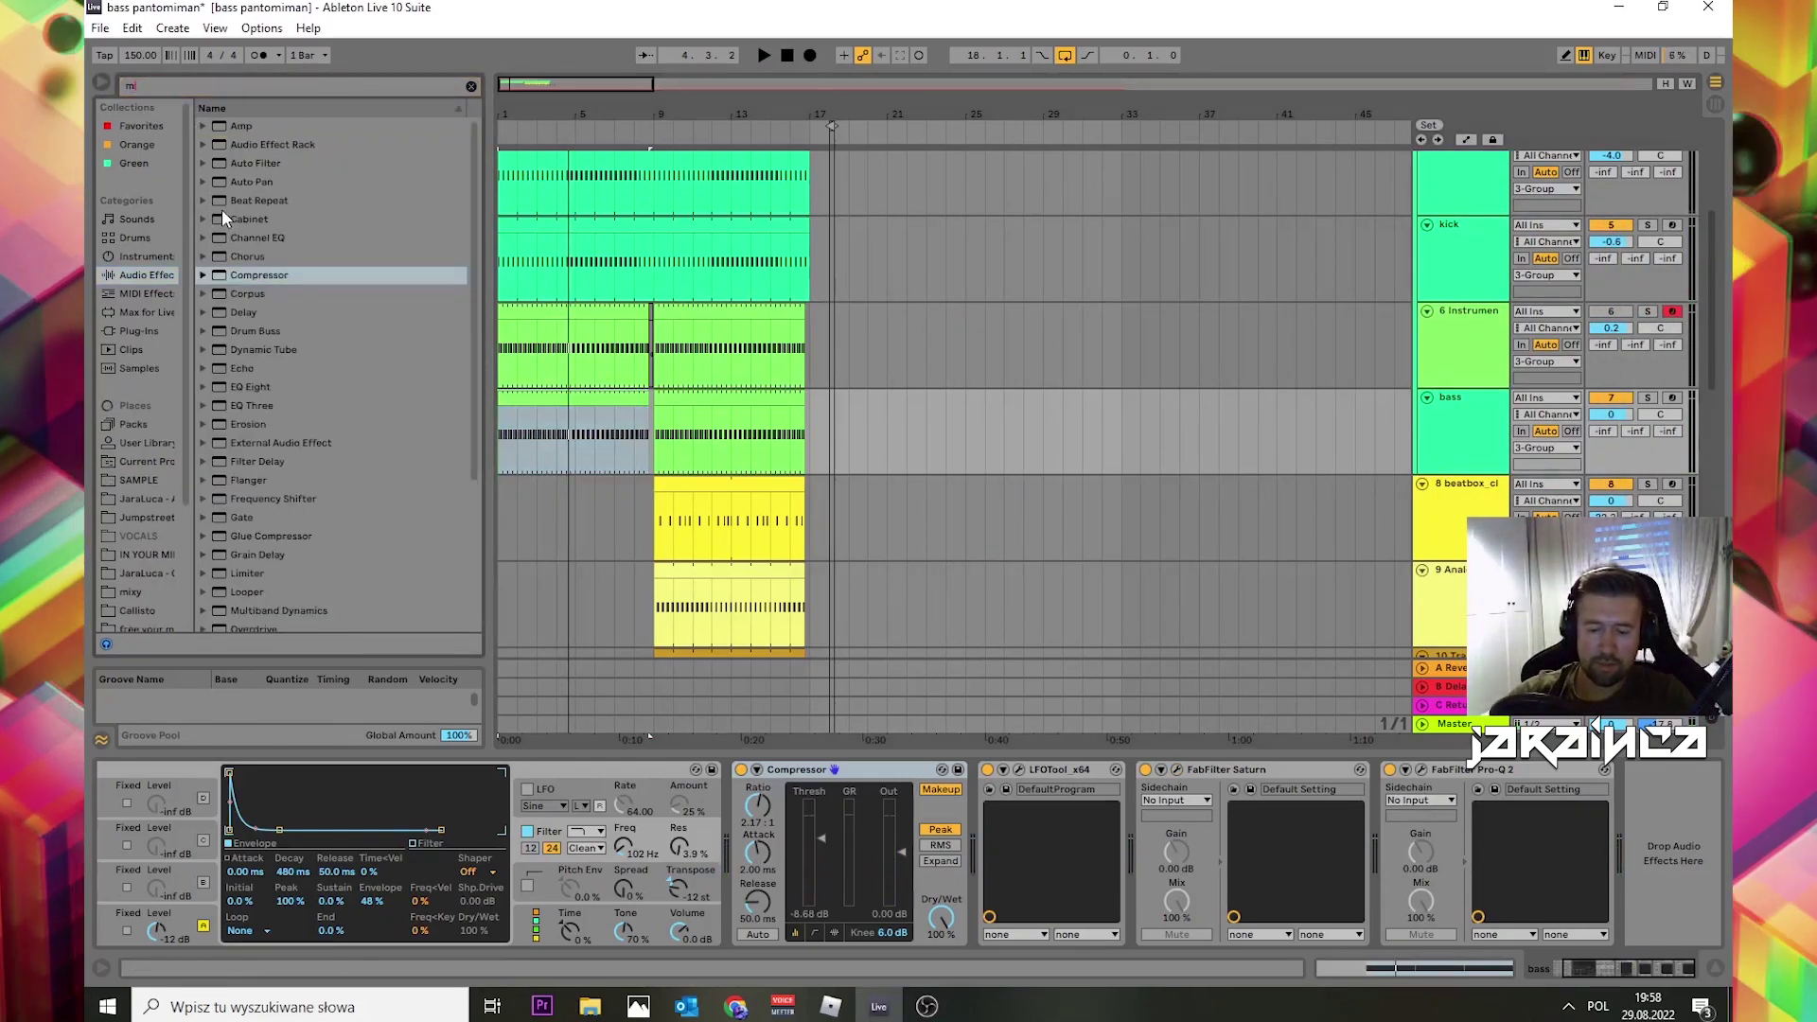
pyautogui.click(147, 333)
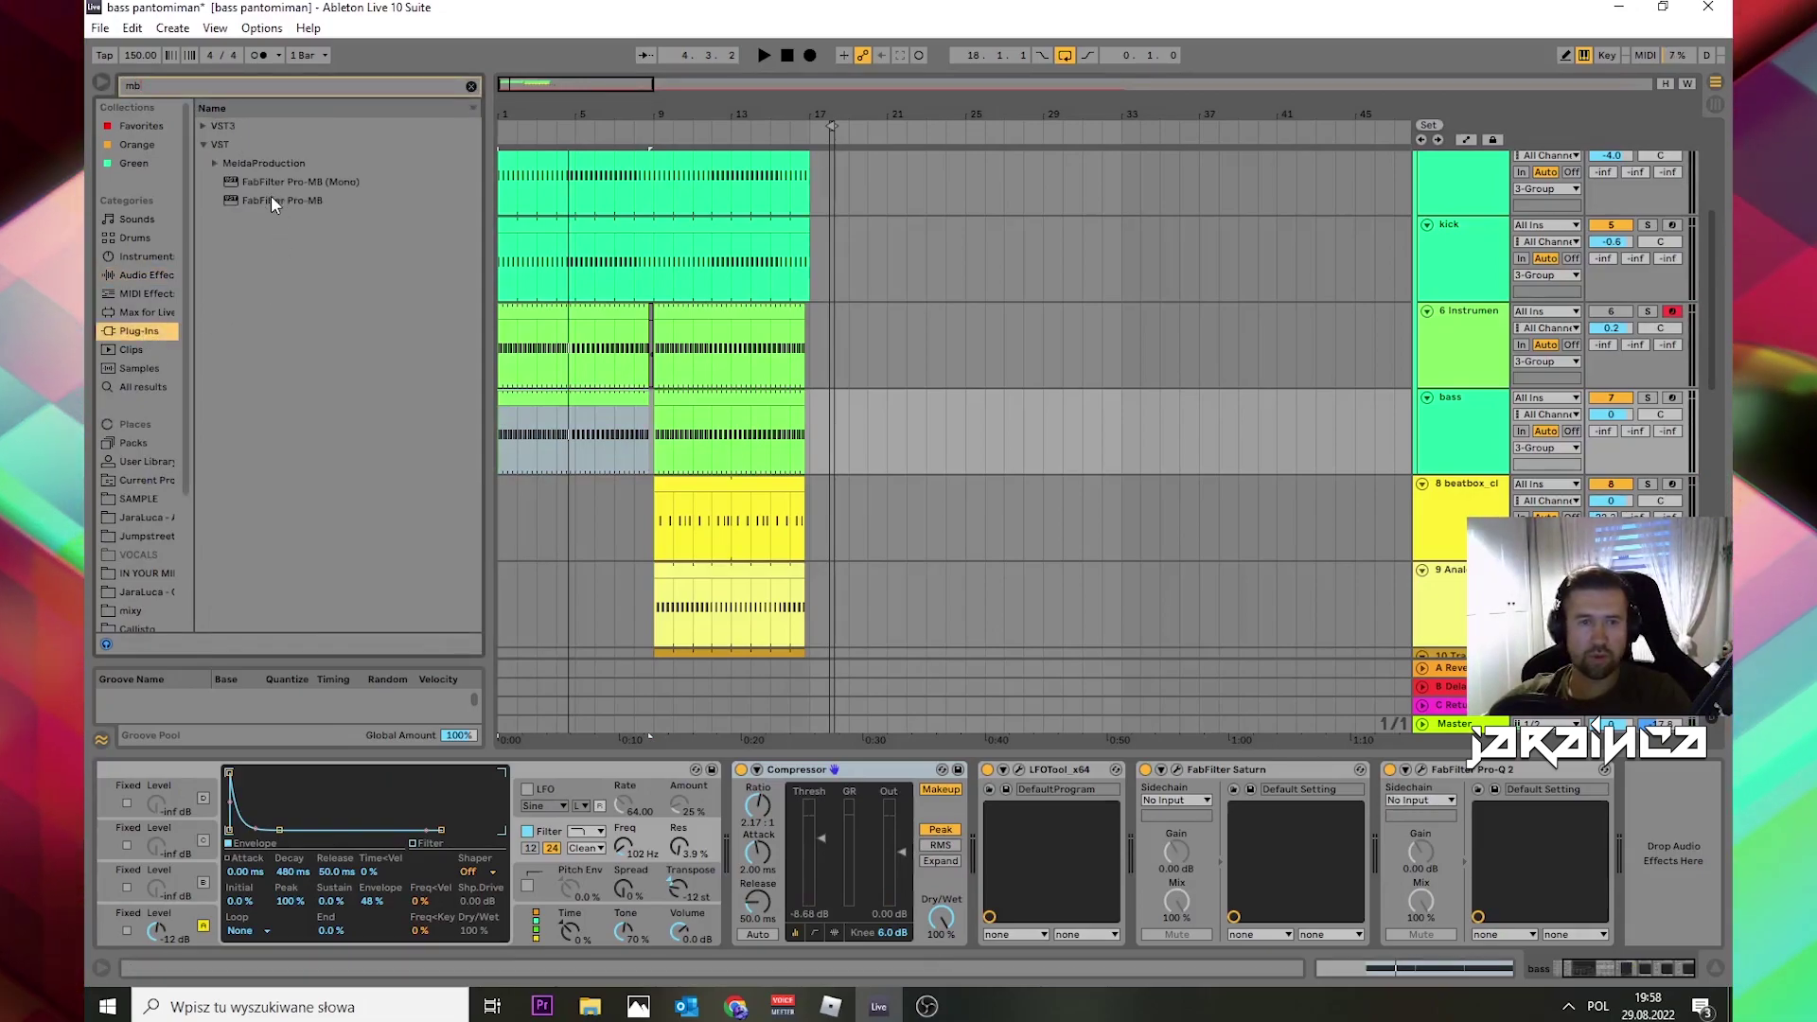
pyautogui.doubleClick(273, 201)
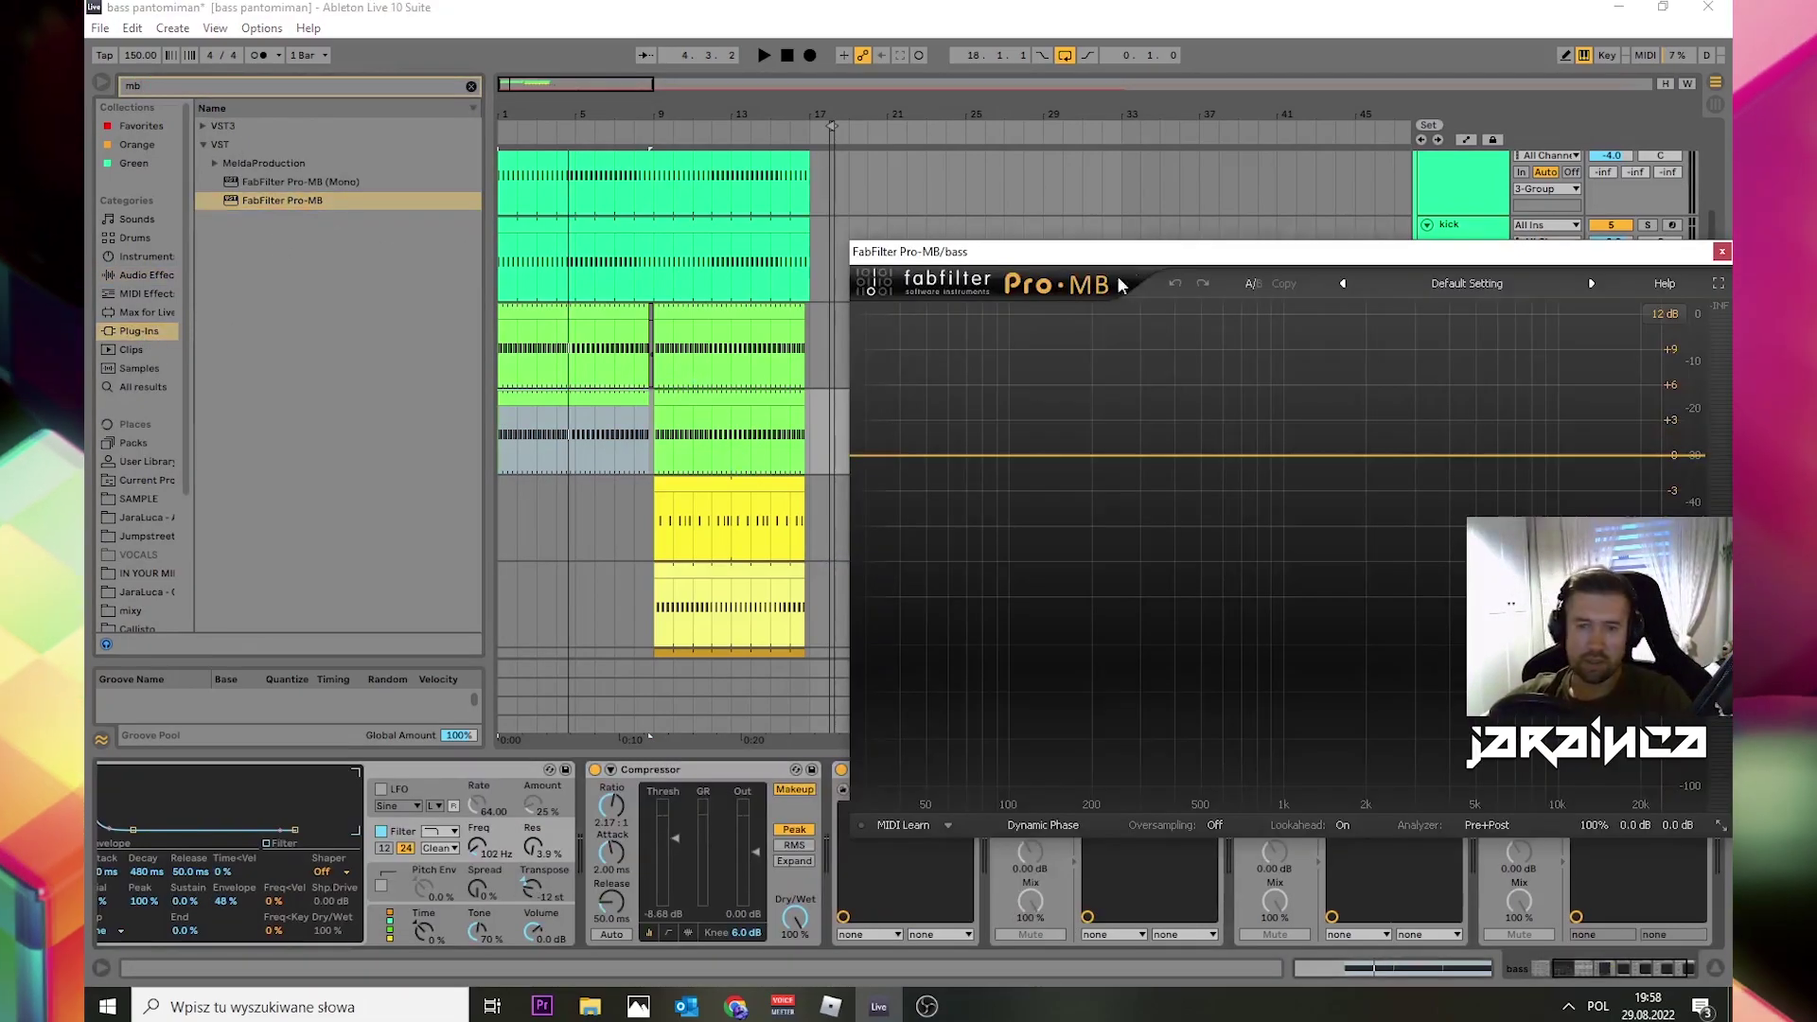
pyautogui.moveTo(1133, 252); pyautogui.dragTo(1024, 157)
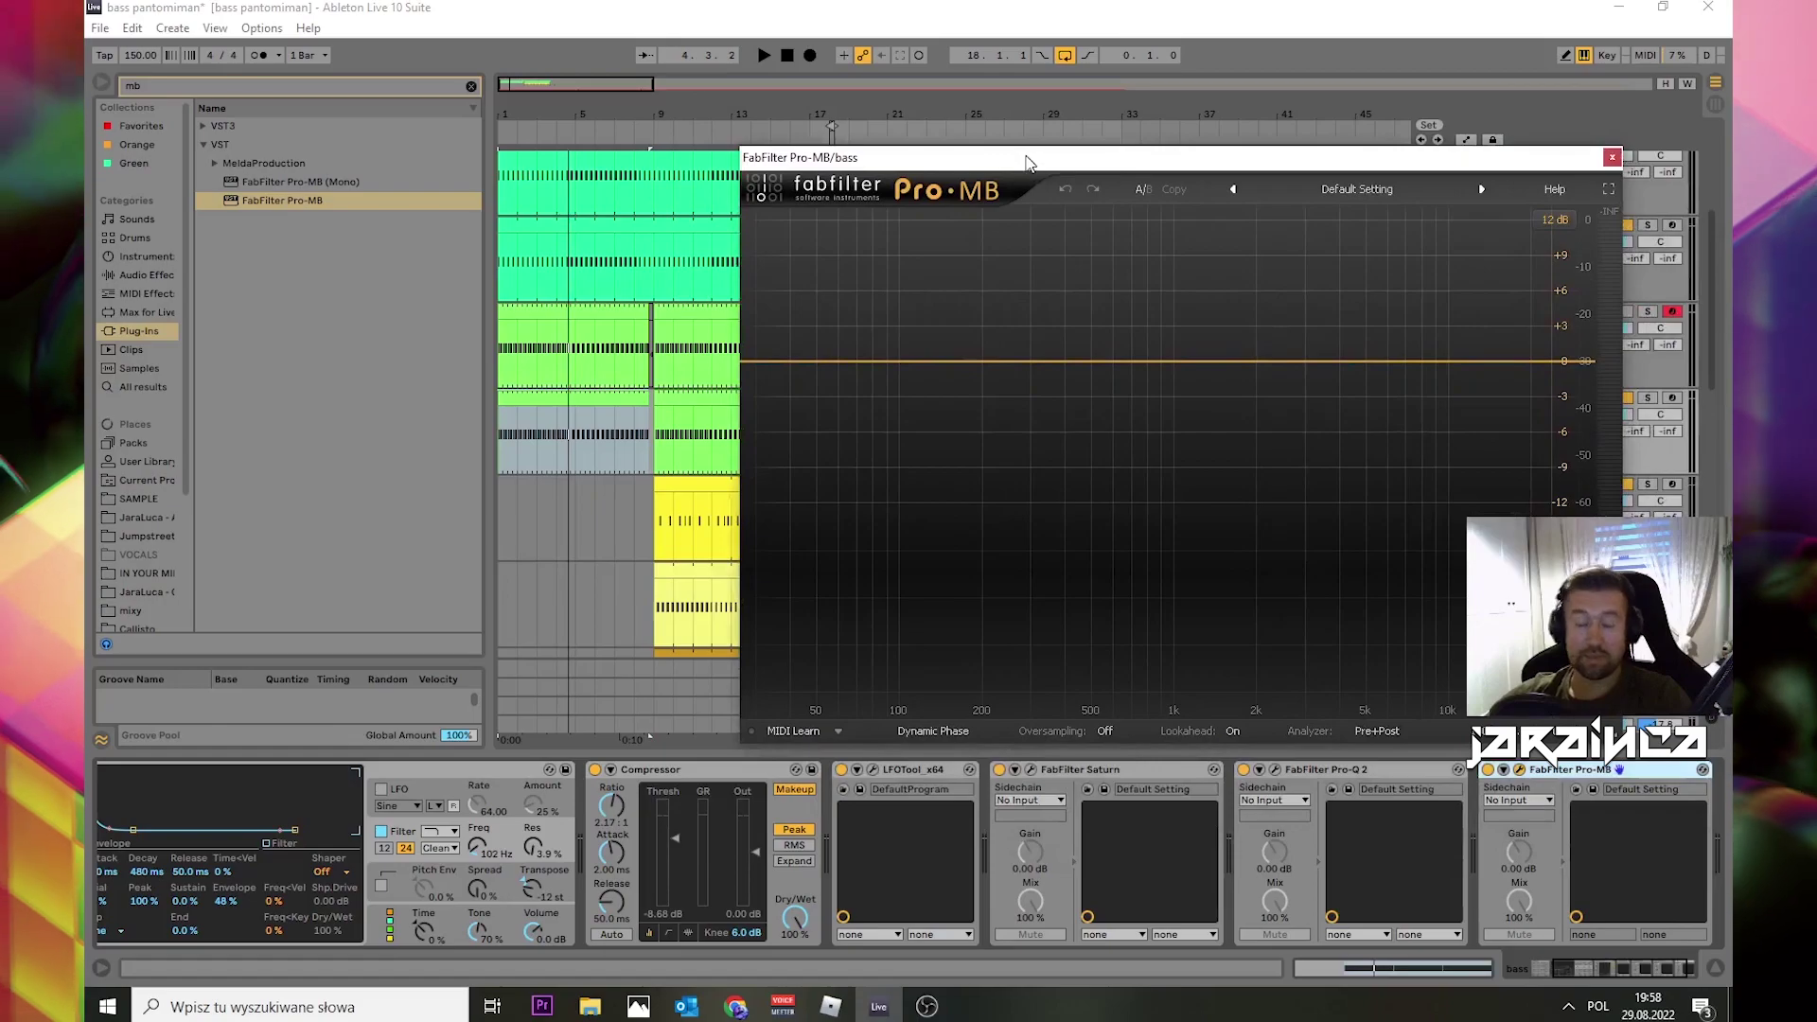
pyautogui.moveTo(1139, 163); pyautogui.dragTo(1171, 130)
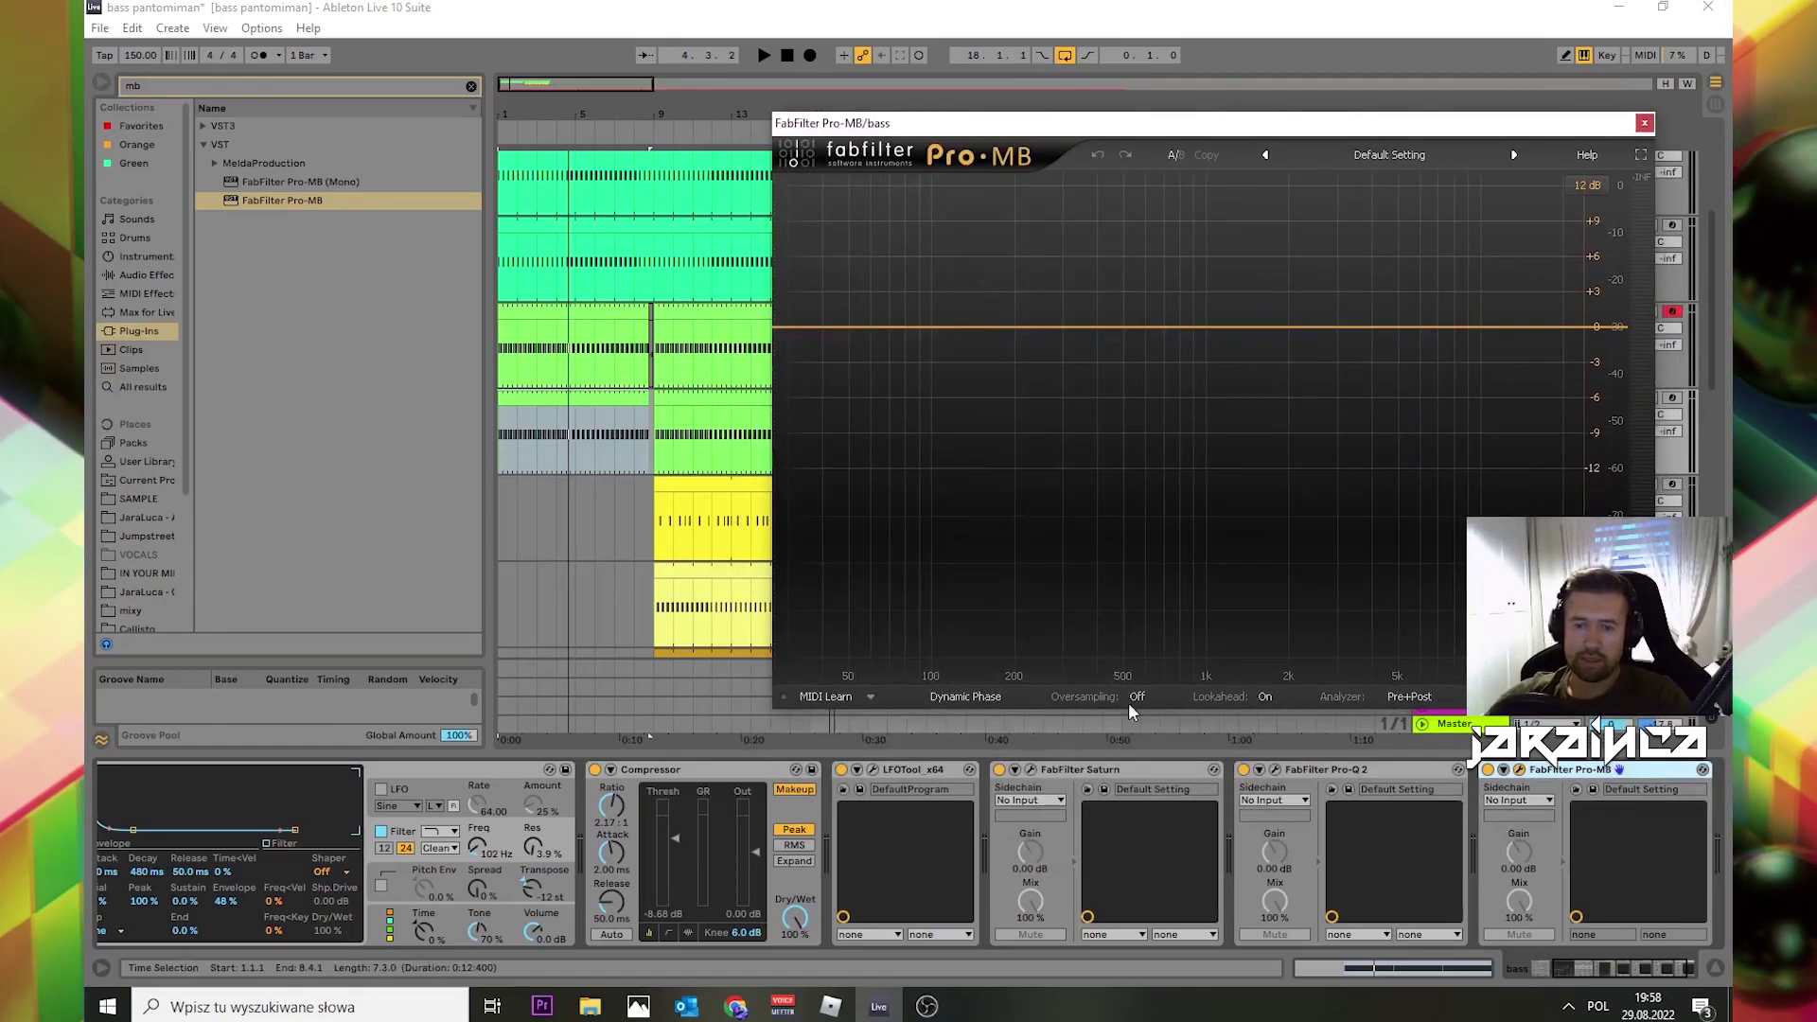
# Step: Set Pro-MB's processing mode to Minimum Phase and add a compression band at about 133 Hz
pyautogui.click(966, 696)
pyautogui.click(994, 763)
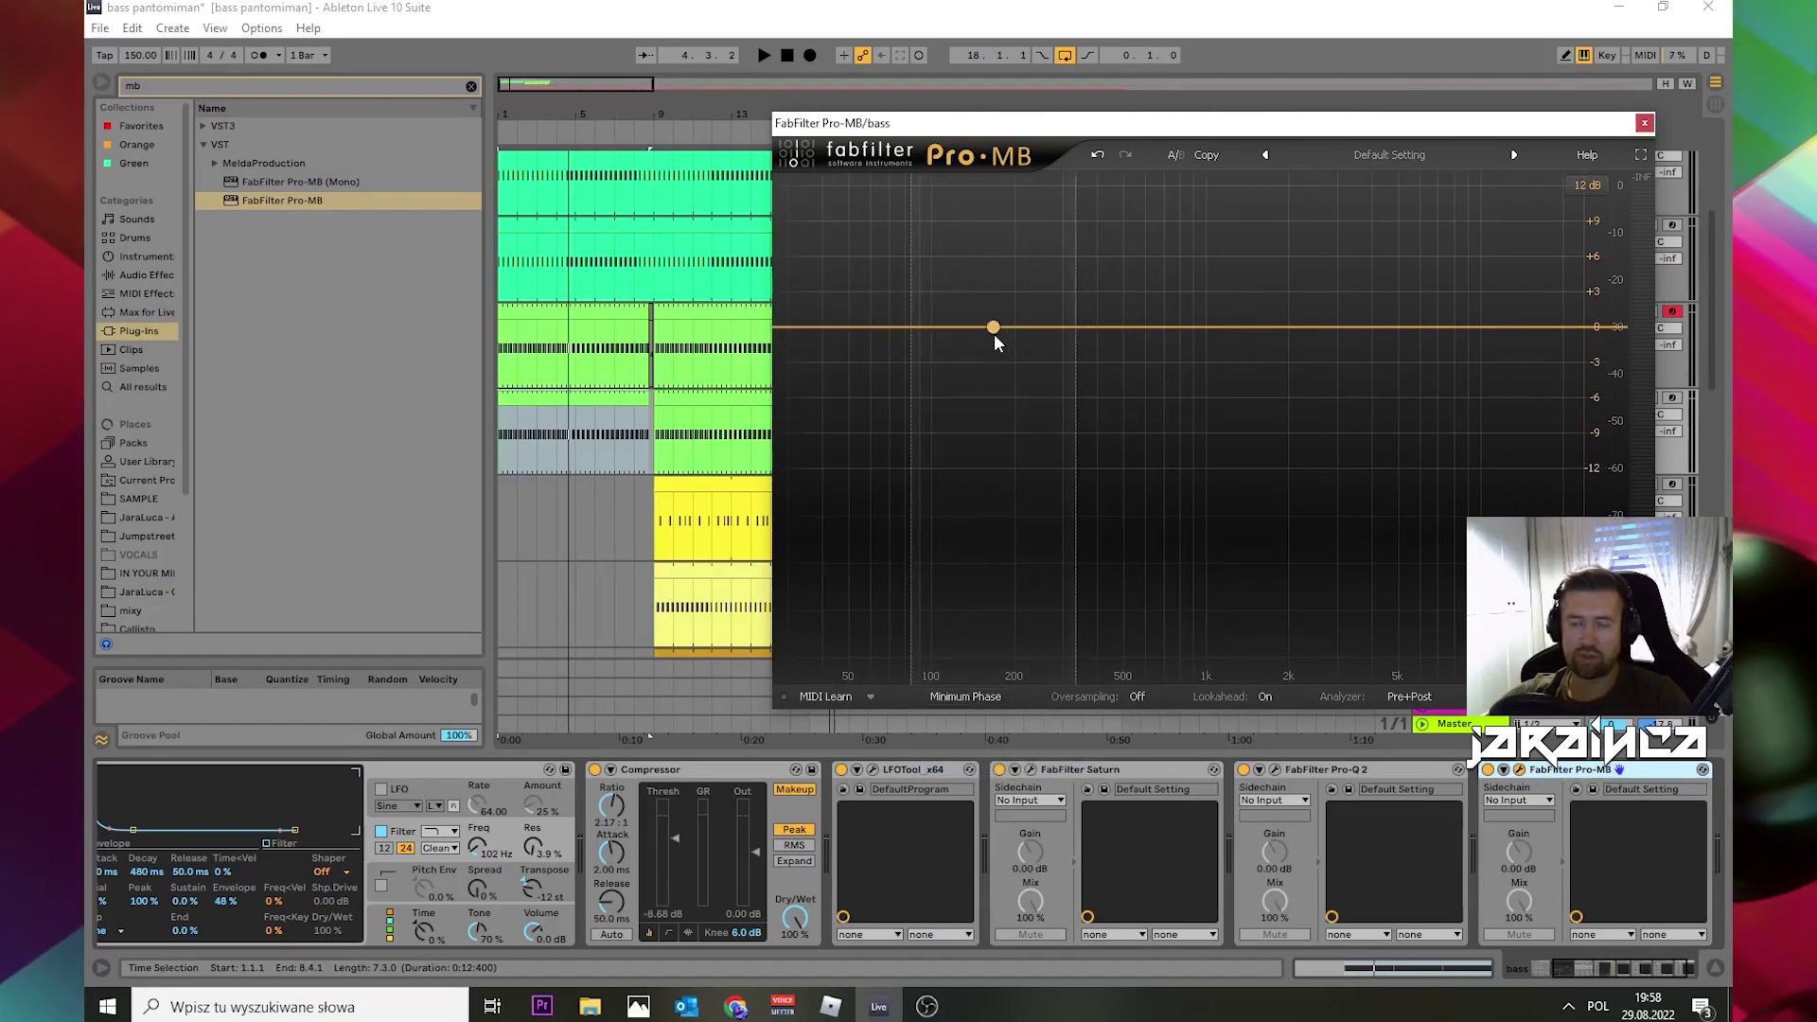
pyautogui.moveTo(1087, 133); pyautogui.dragTo(990, 122)
pyautogui.click(884, 327)
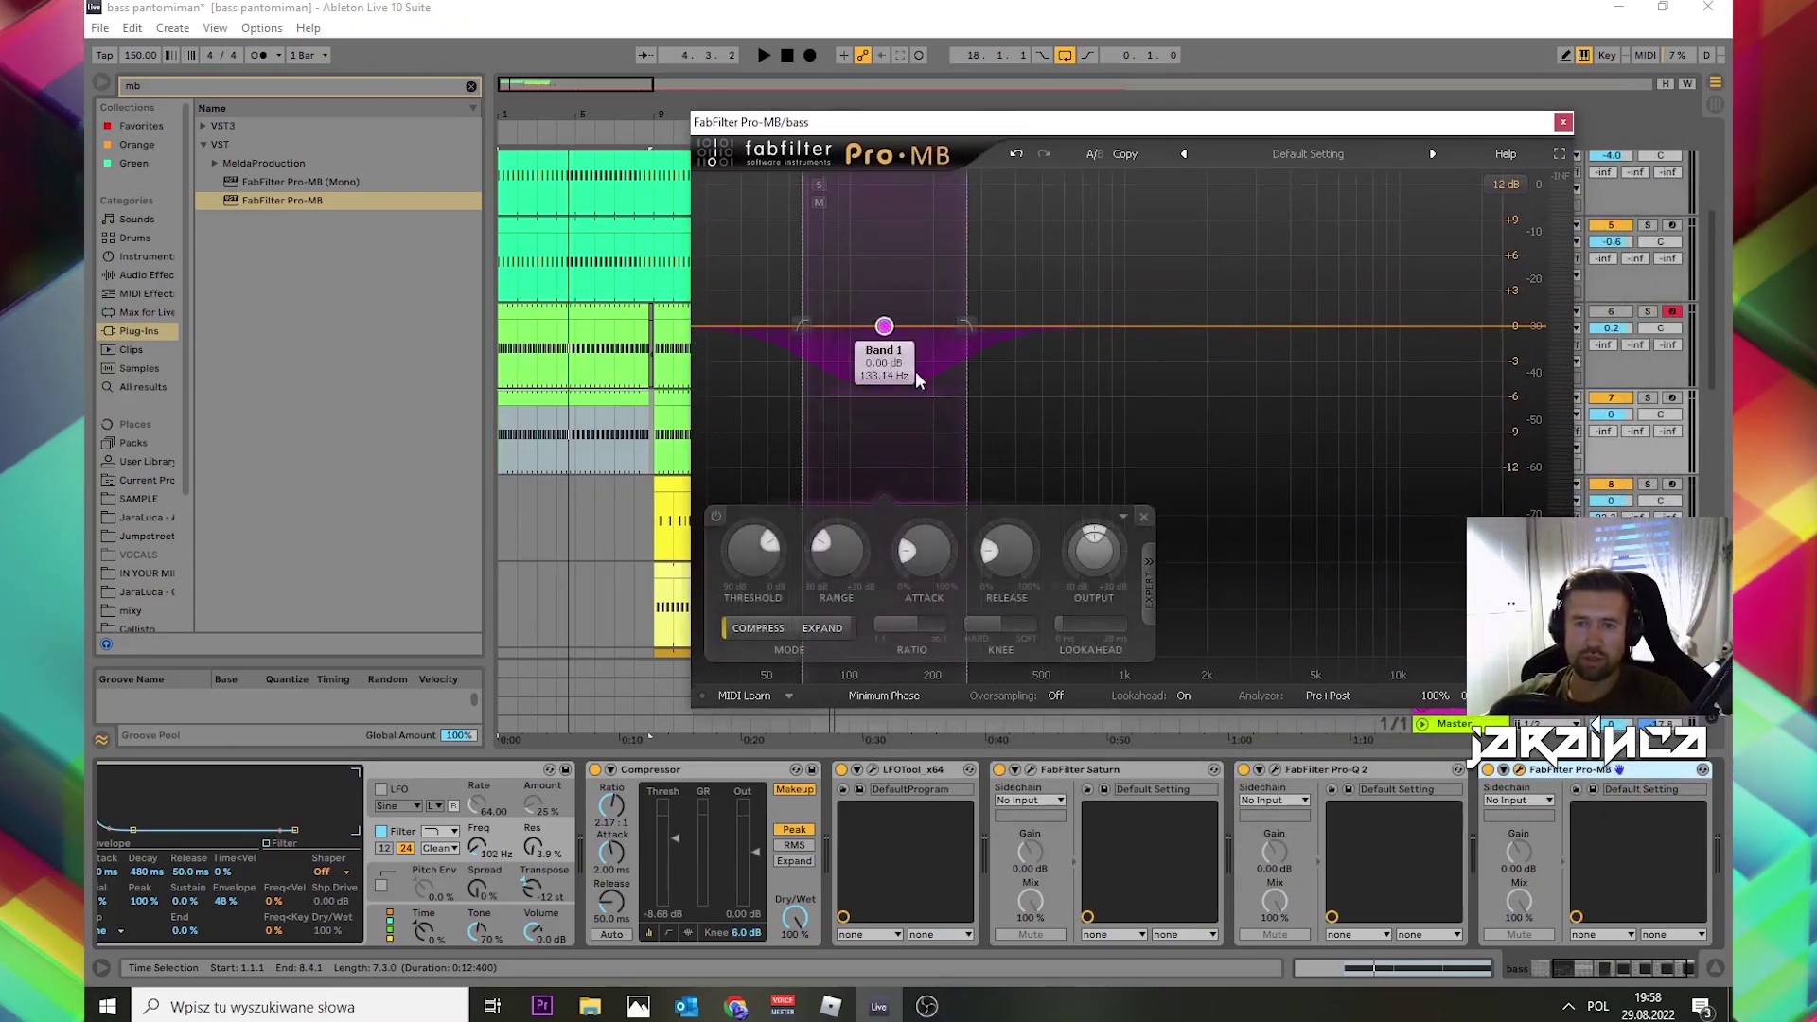
pyautogui.click(1144, 459)
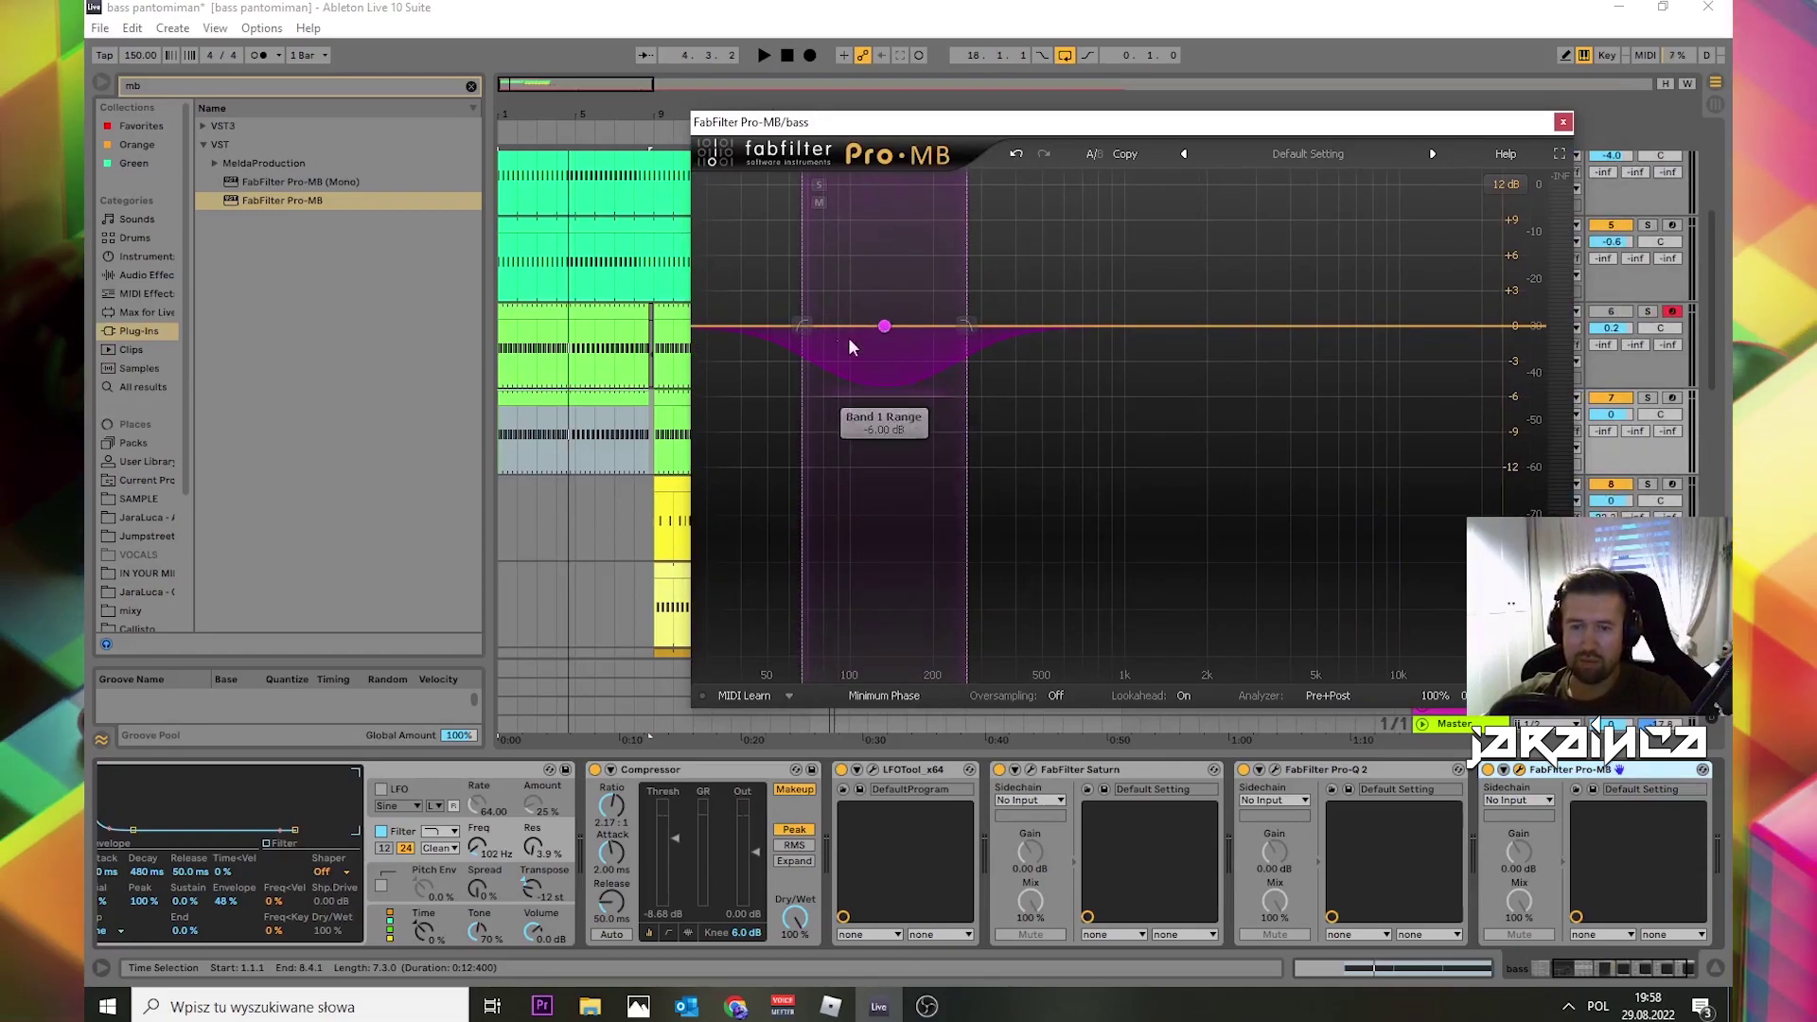
# Step: Reduce the Pro-MB band's range to nearly 0 dB and slightly widen the band while playing the kick and bass
pyautogui.click(884, 326)
pyautogui.moveTo(838, 559); pyautogui.dragTo(847, 514)
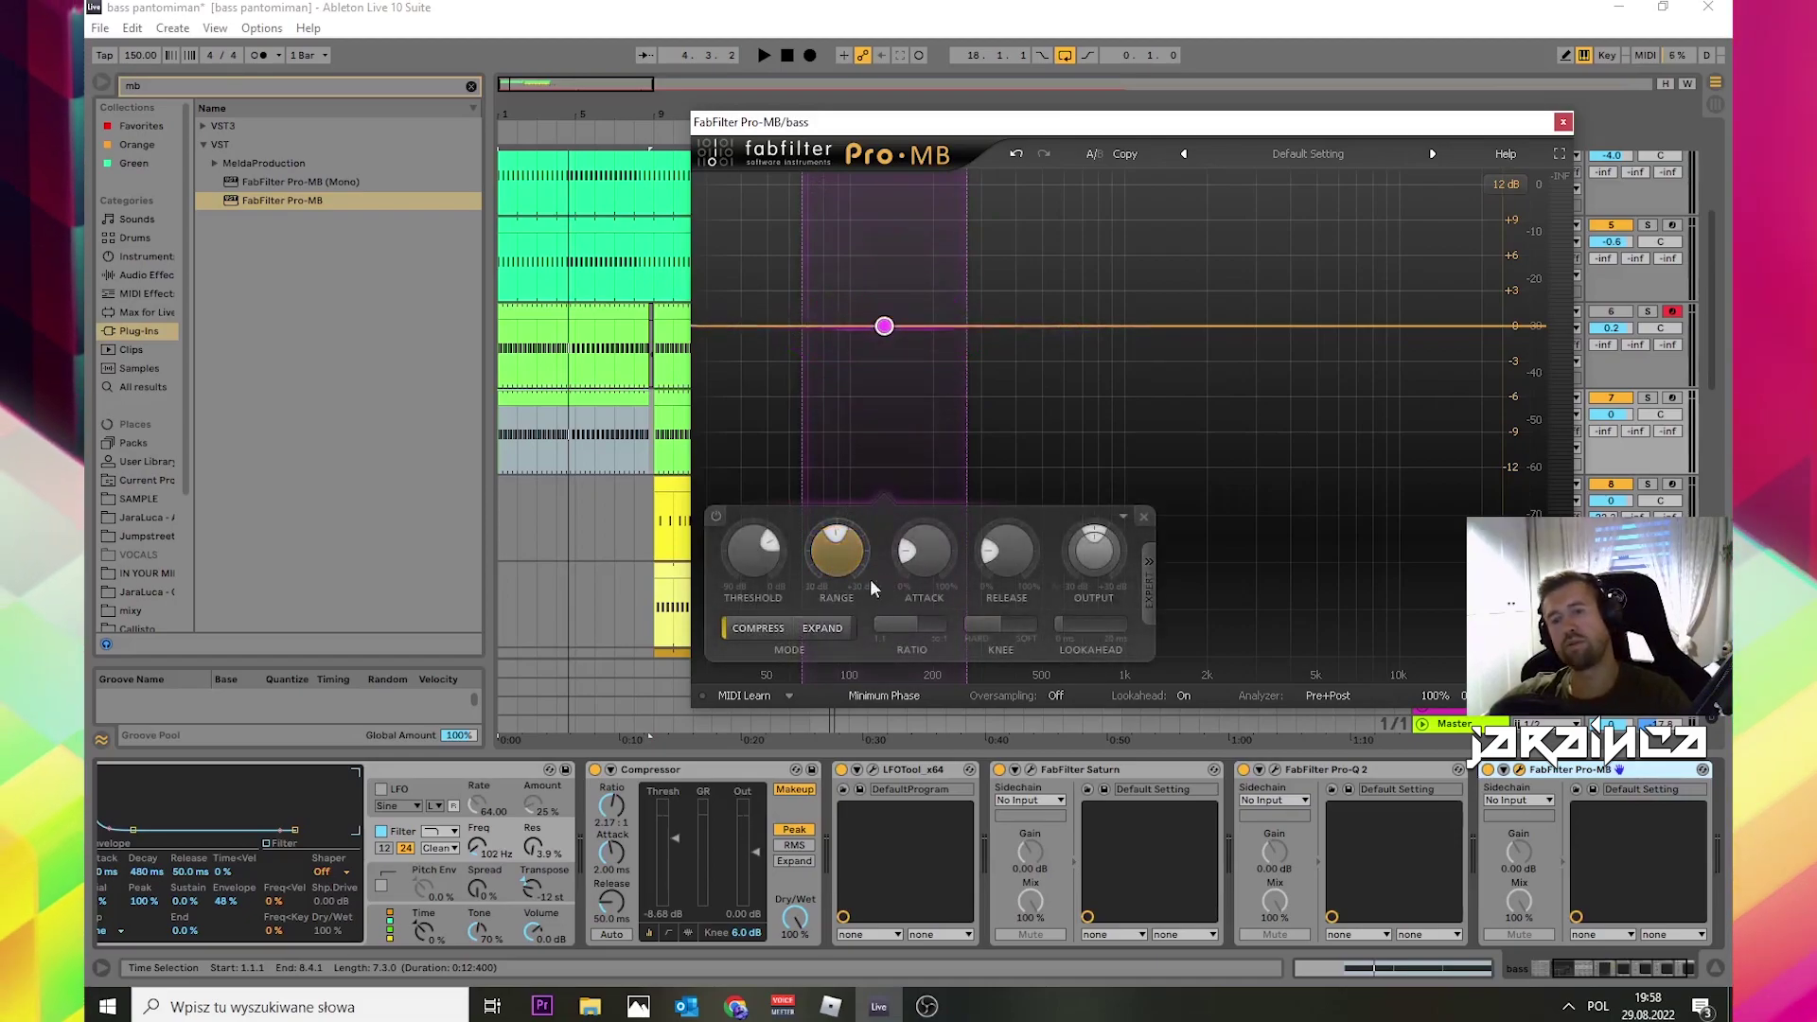
pyautogui.press('space')
pyautogui.moveTo(932, 122); pyautogui.dragTo(1049, 125)
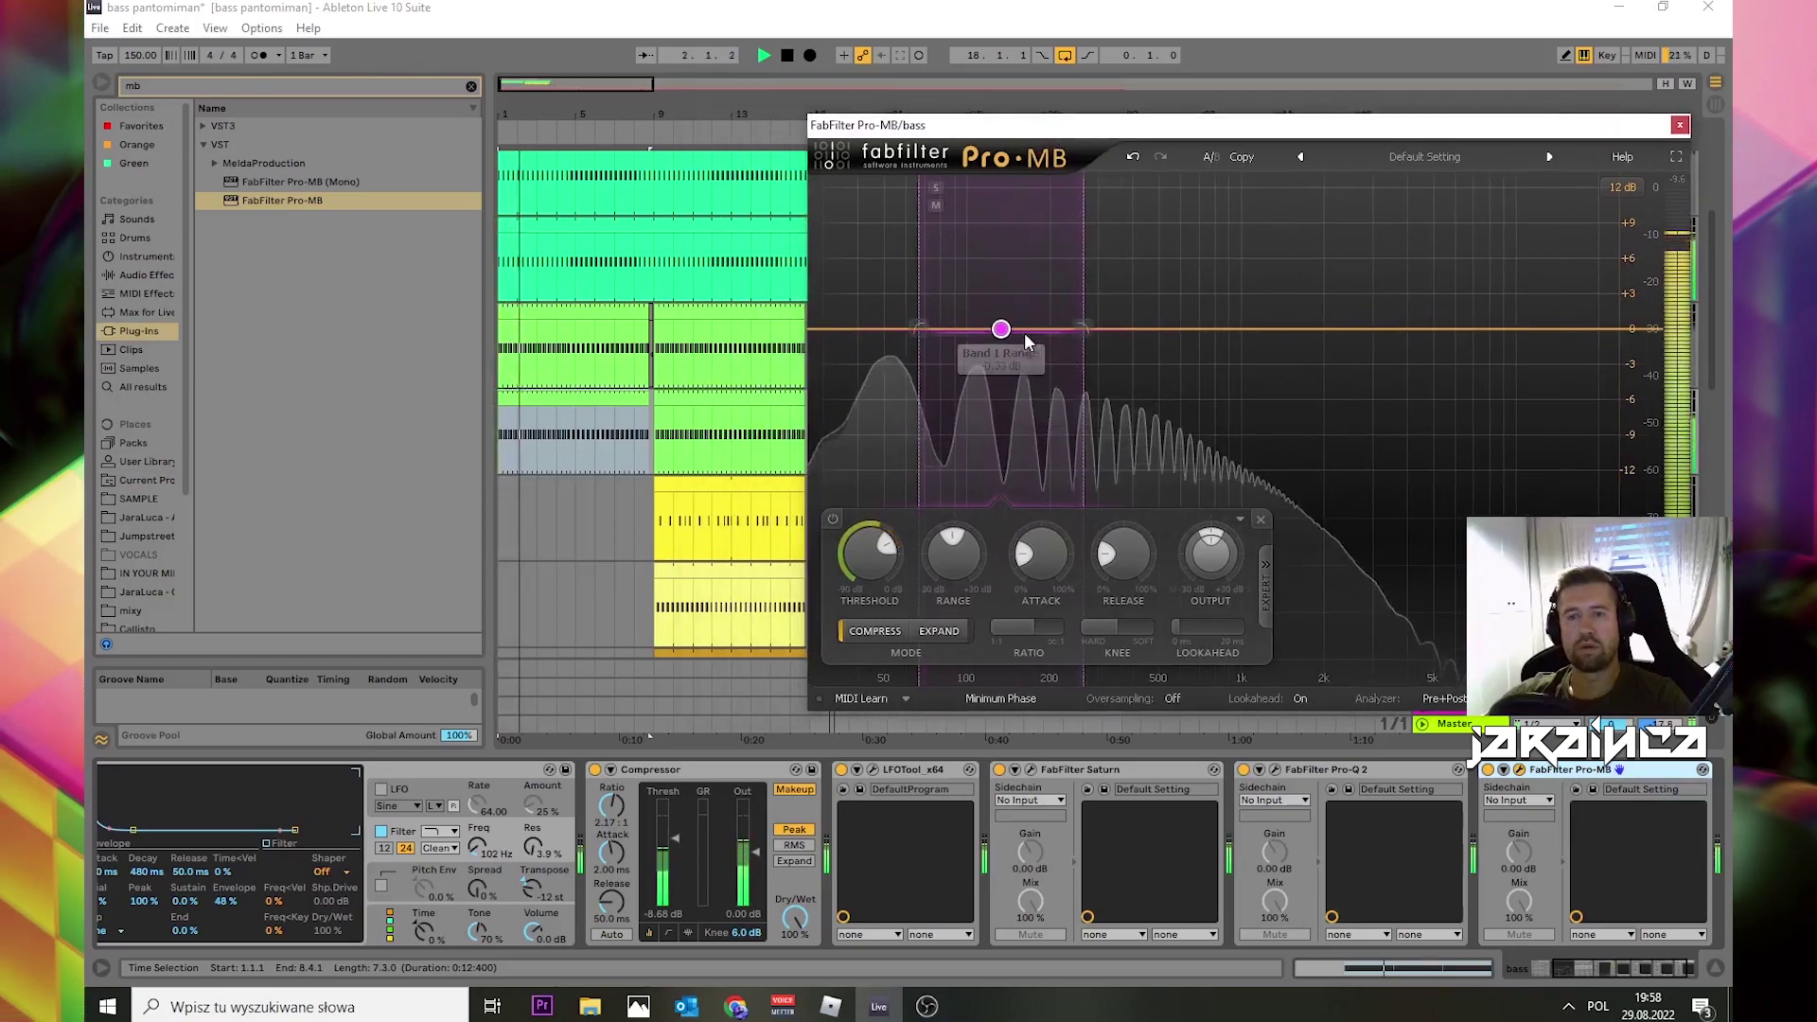
pyautogui.moveTo(1000, 328)
pyautogui.mouseDown()
pyautogui.moveTo(1100, 343)
pyautogui.moveTo(935, 344)
pyautogui.moveTo(1126, 341)
pyautogui.moveTo(972, 342)
pyautogui.moveTo(999, 343)
pyautogui.mouseUp()
pyautogui.press('space')
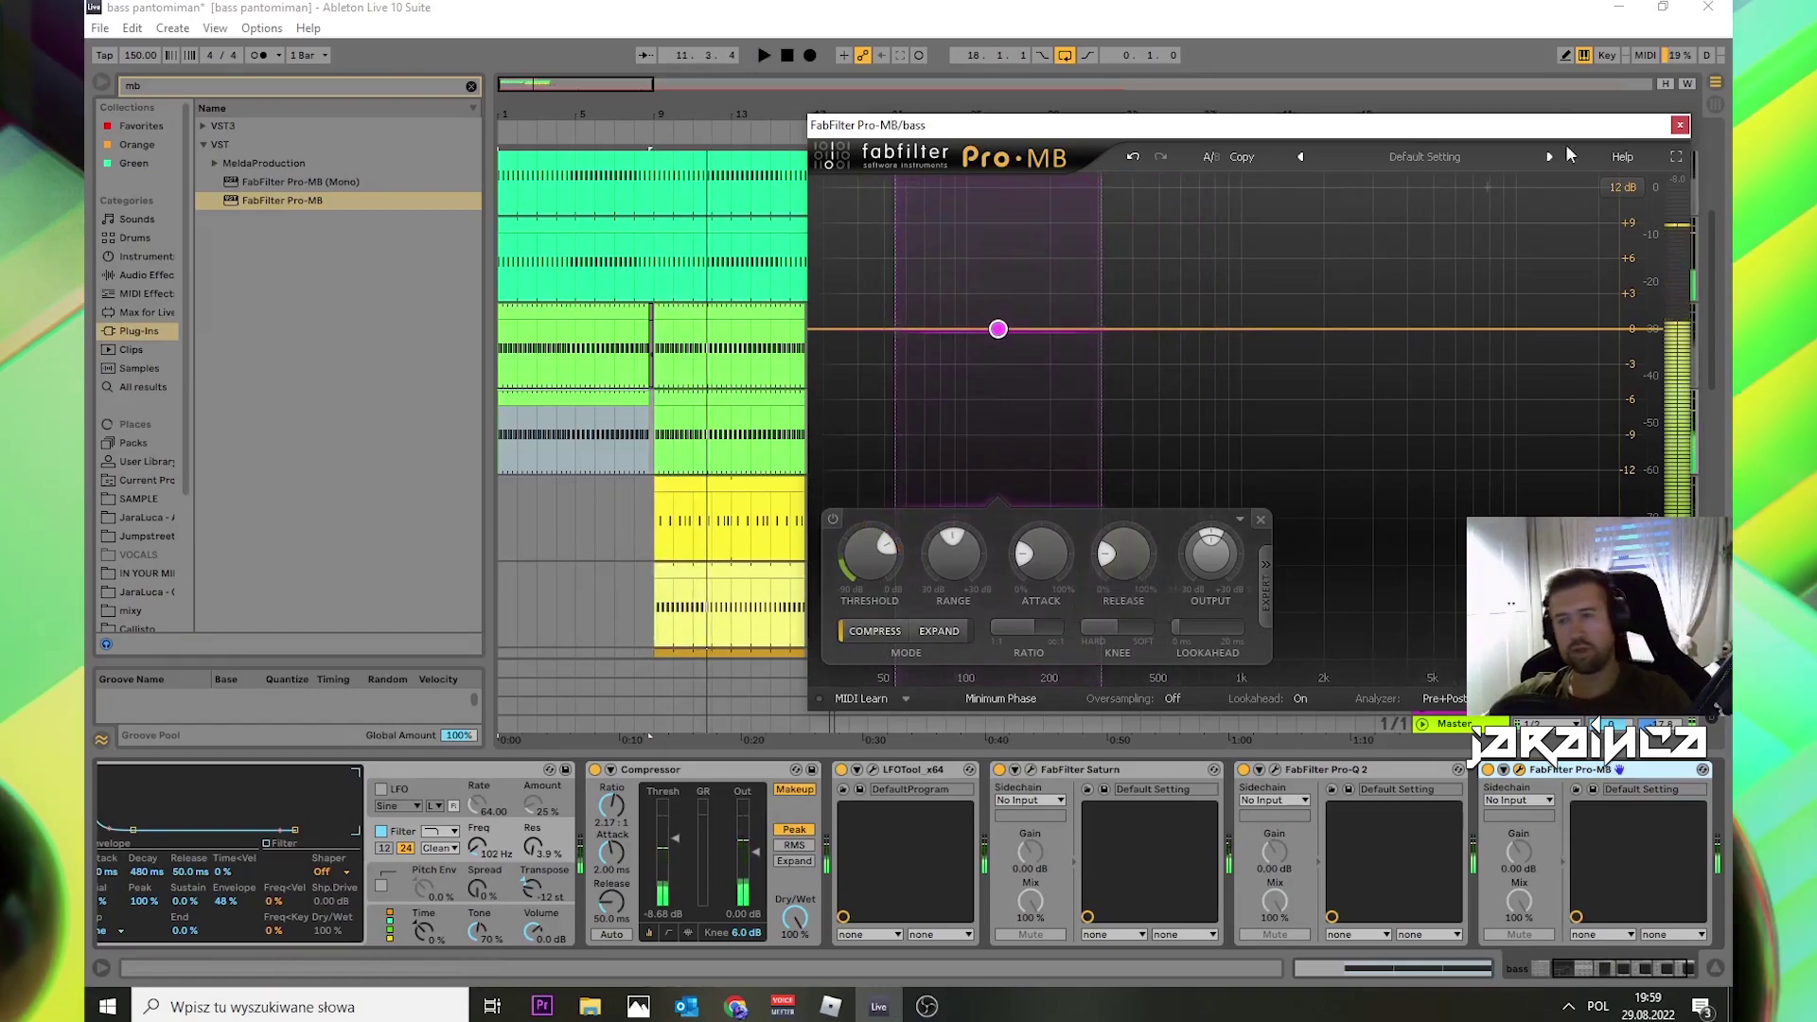
pyautogui.click(1679, 126)
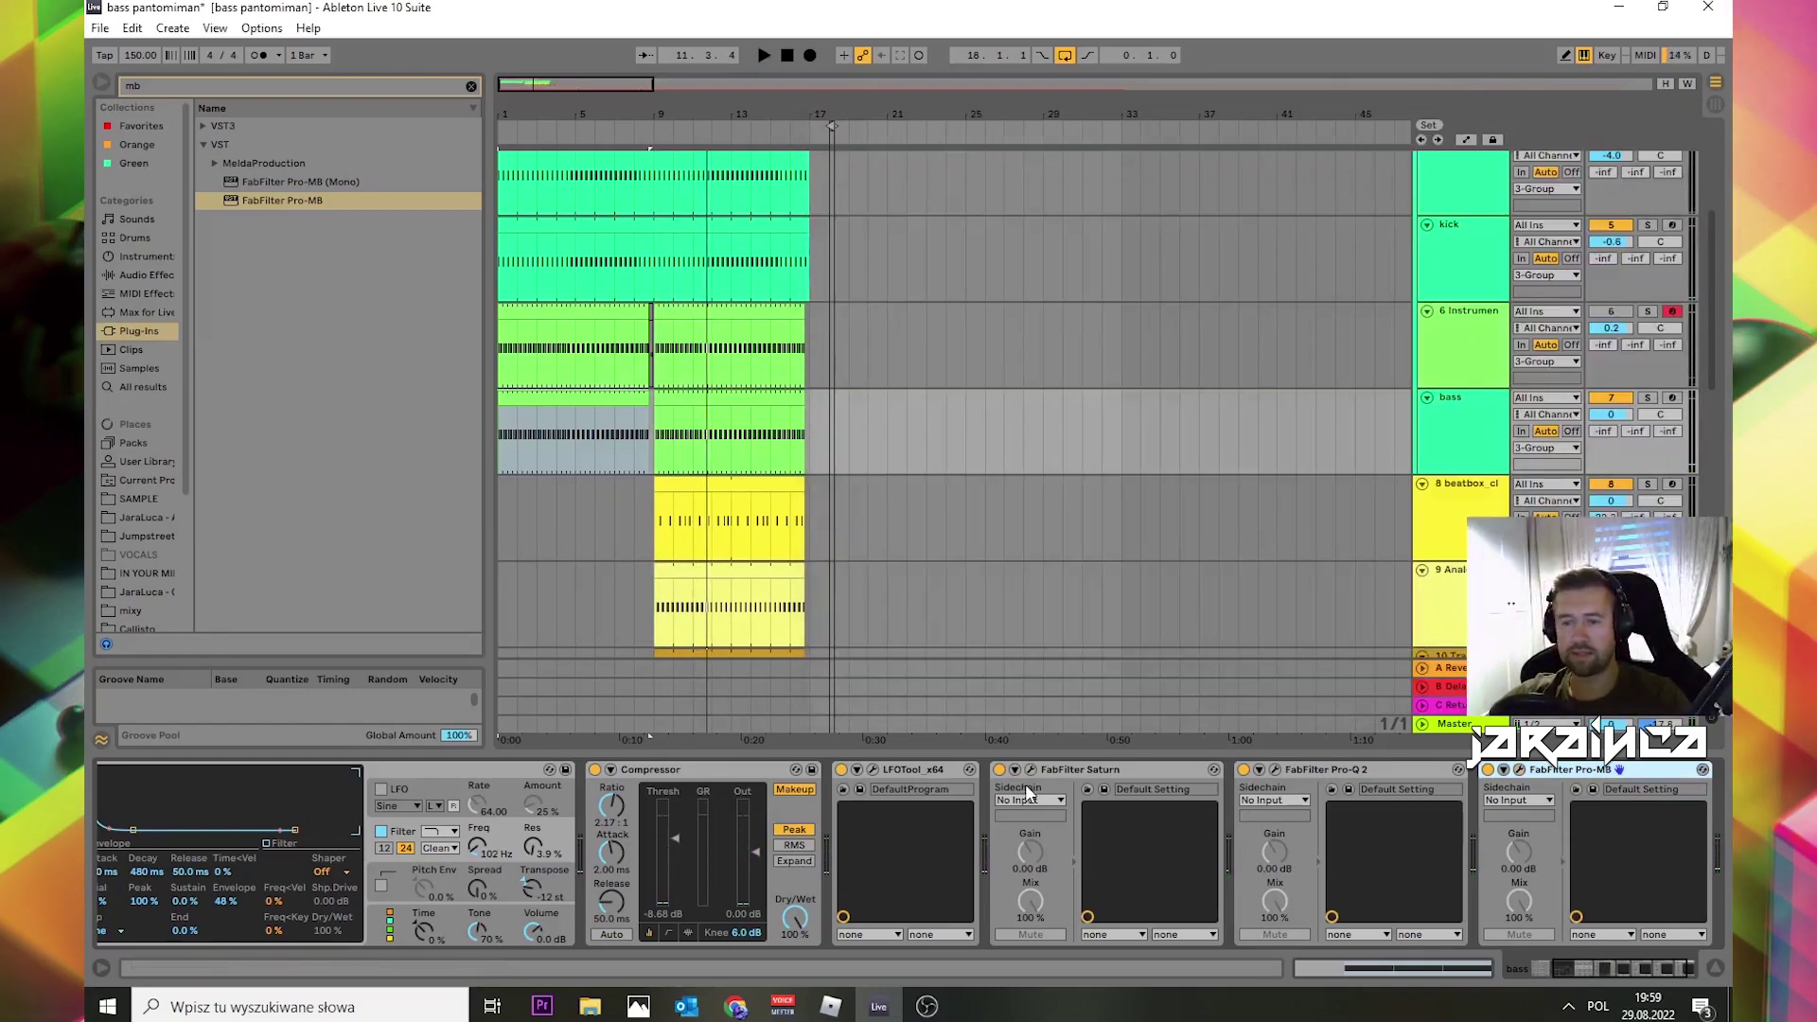
# Step: Play from 1.1.1, overlay the waveform in the bass track's LFOTool, and slightly lower the start point of its volume curve
pyautogui.click(784, 62)
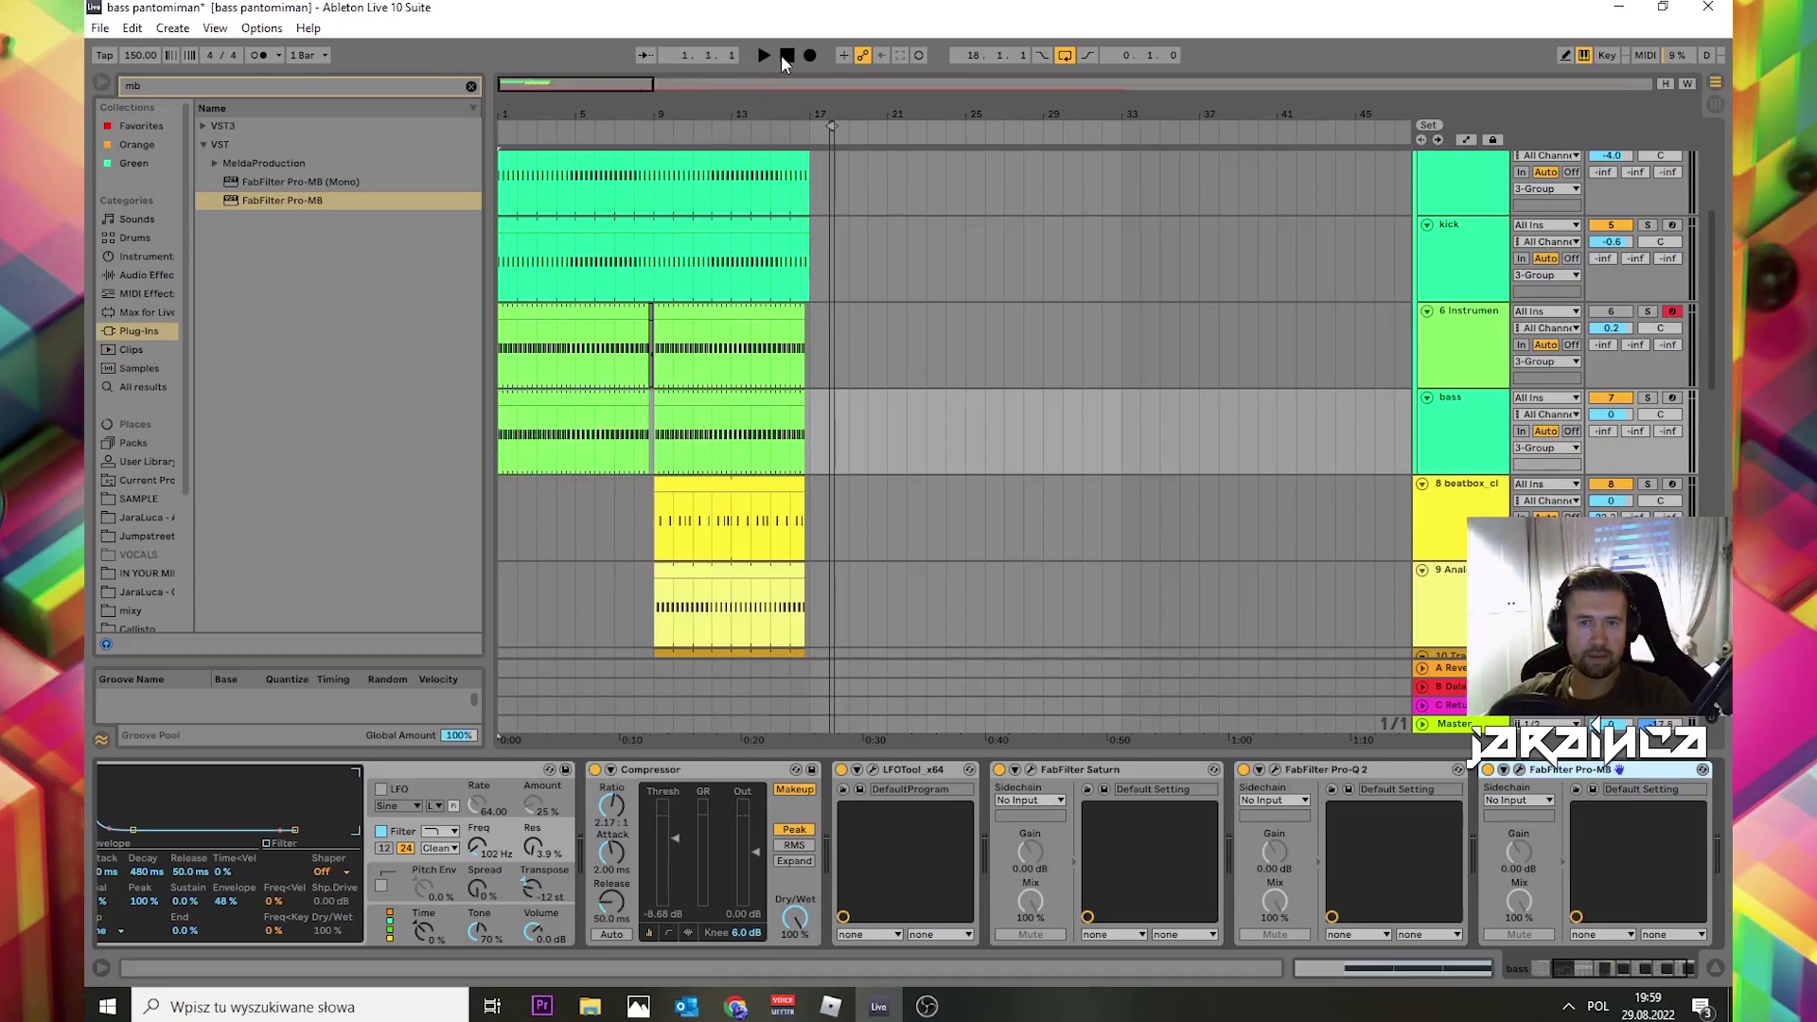
pyautogui.press('space')
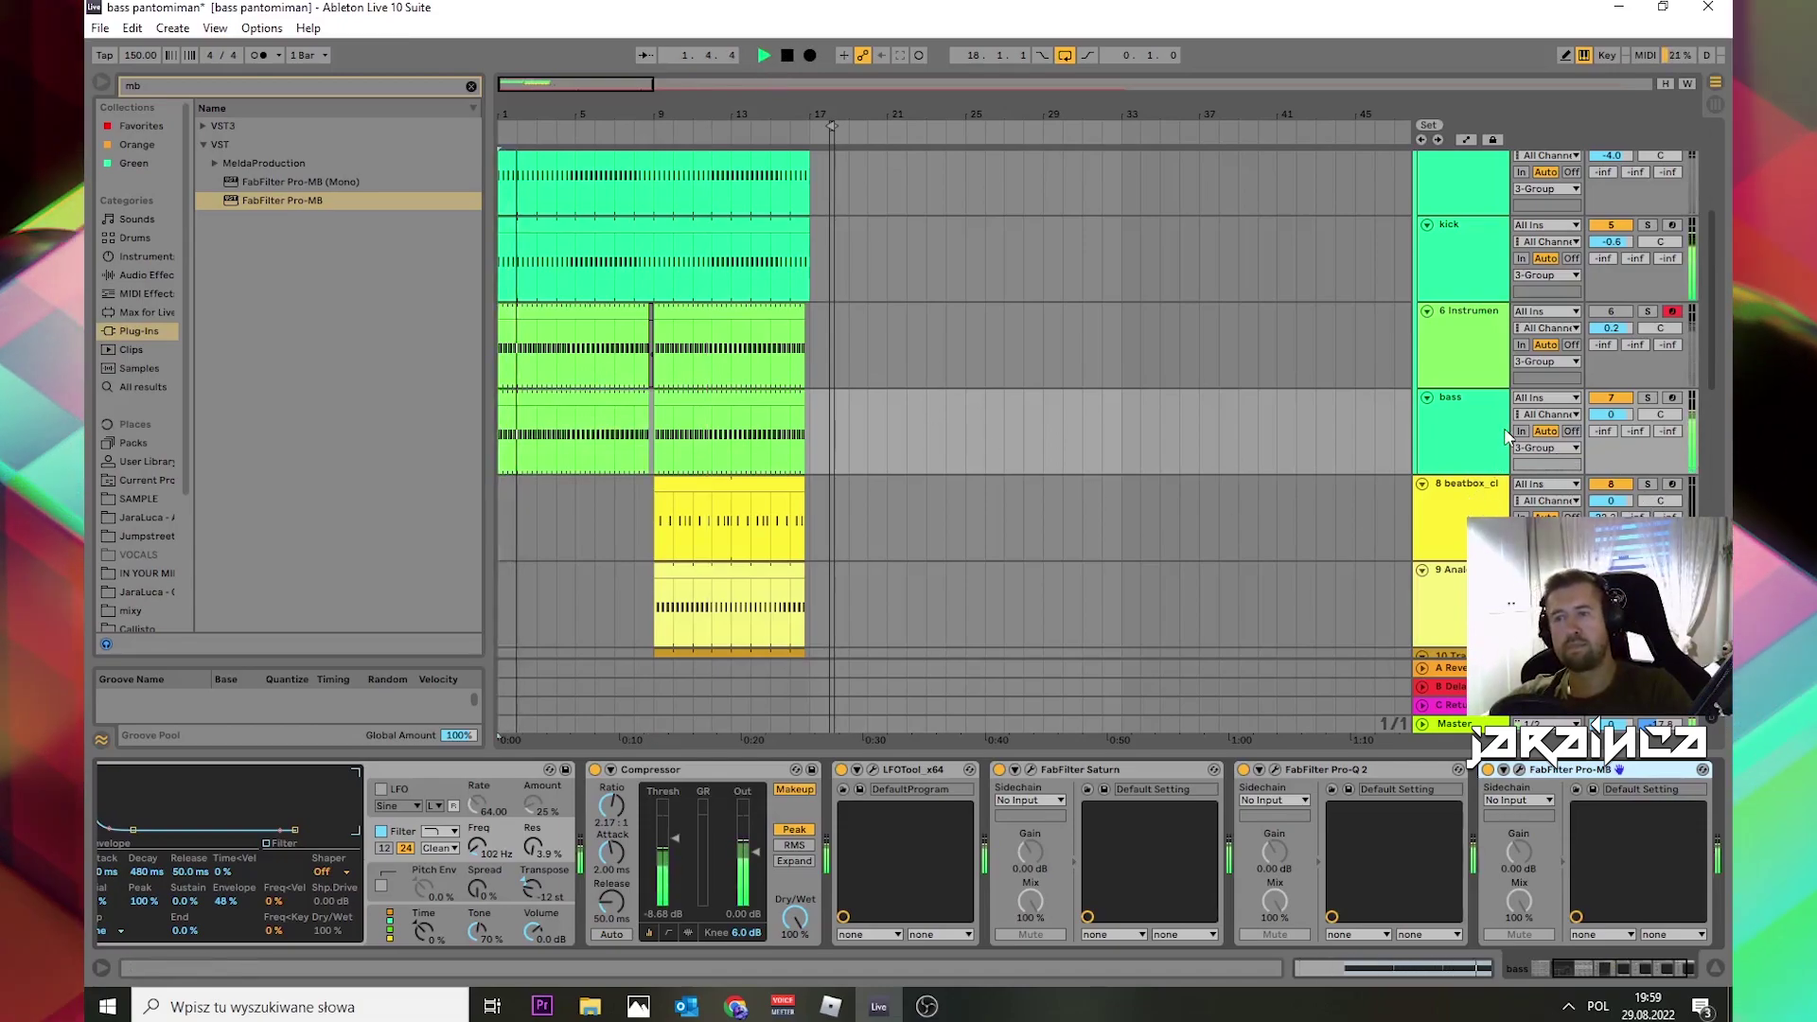
pyautogui.scroll(3, 1508, 436)
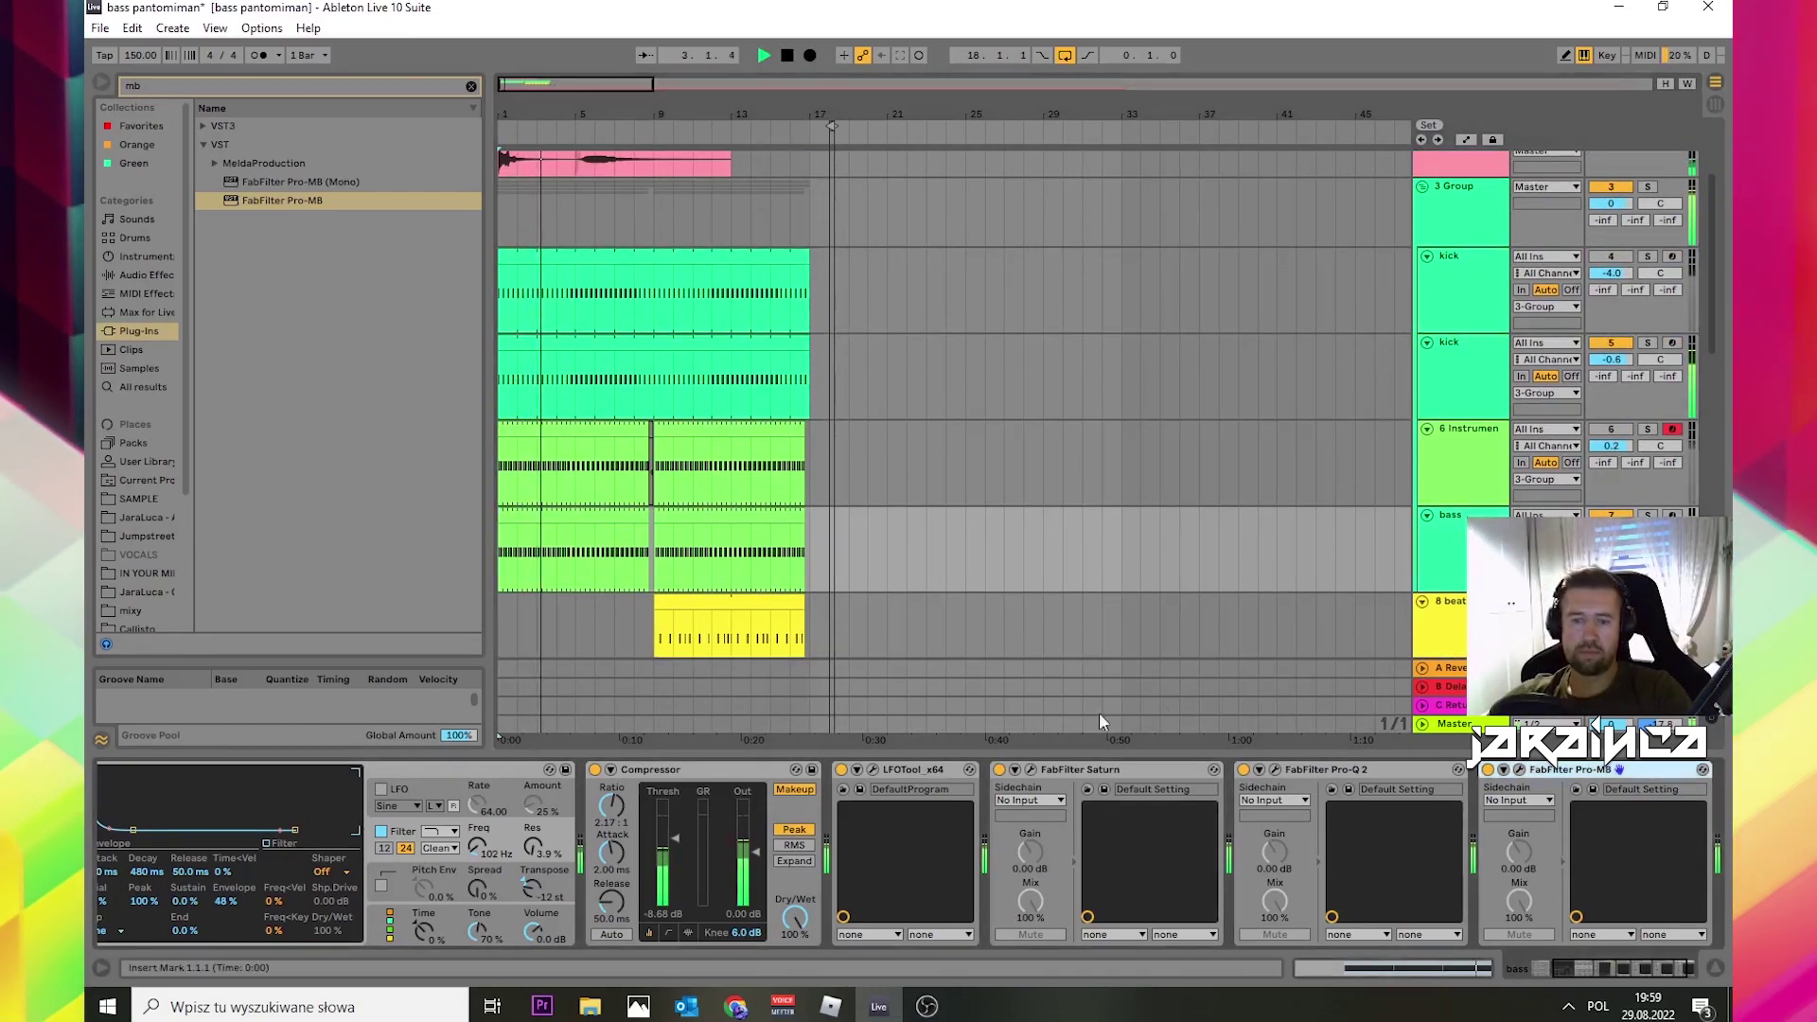
pyautogui.click(875, 770)
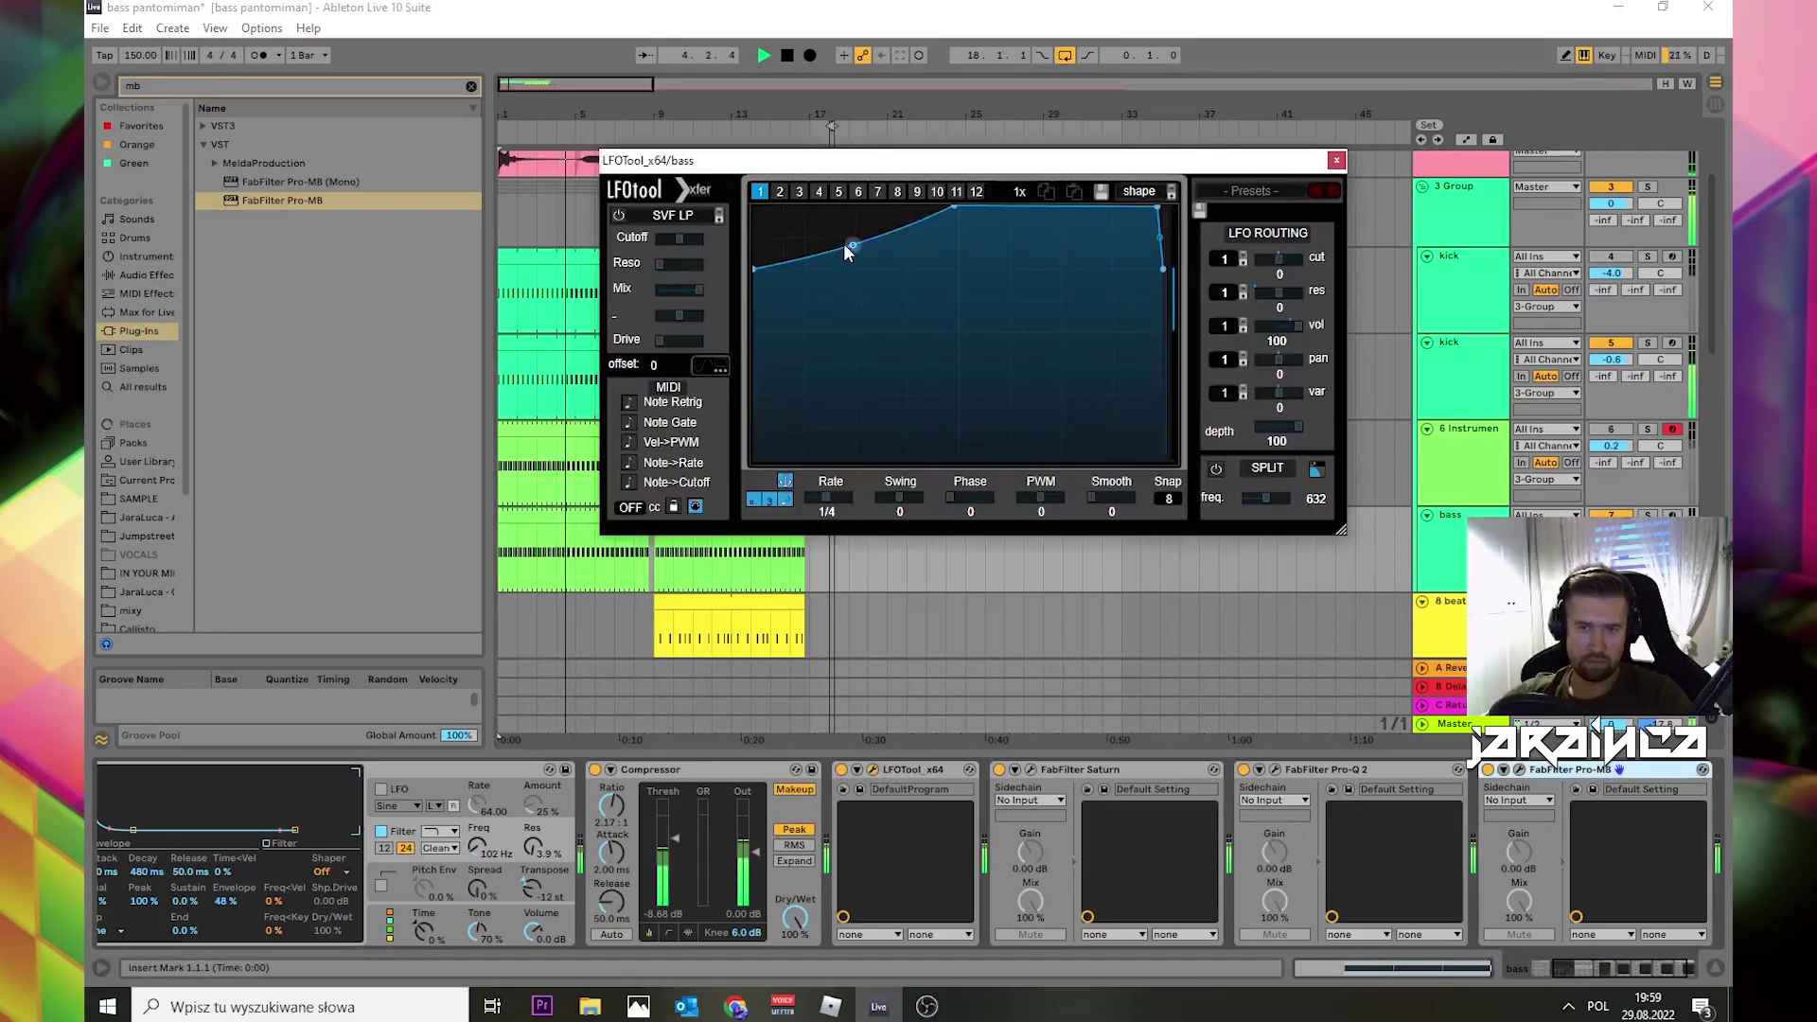
pyautogui.click(708, 365)
pyautogui.moveTo(754, 269); pyautogui.dragTo(756, 291)
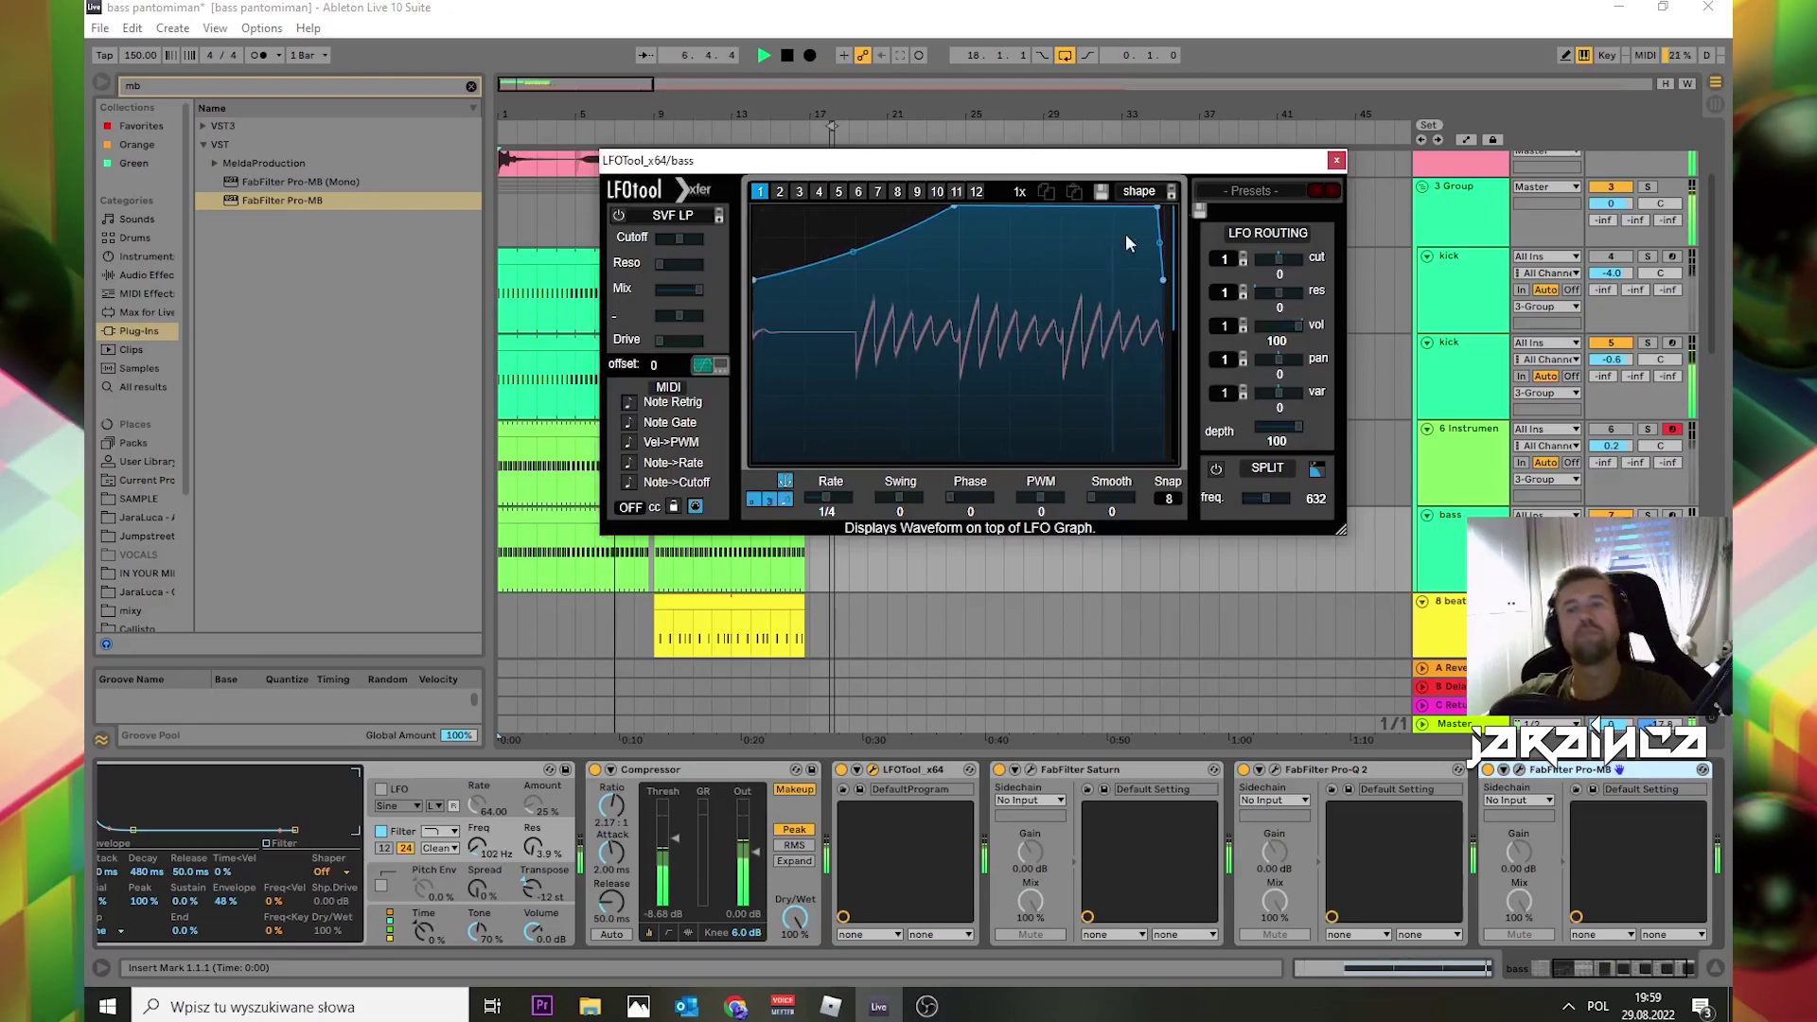
pyautogui.click(1337, 160)
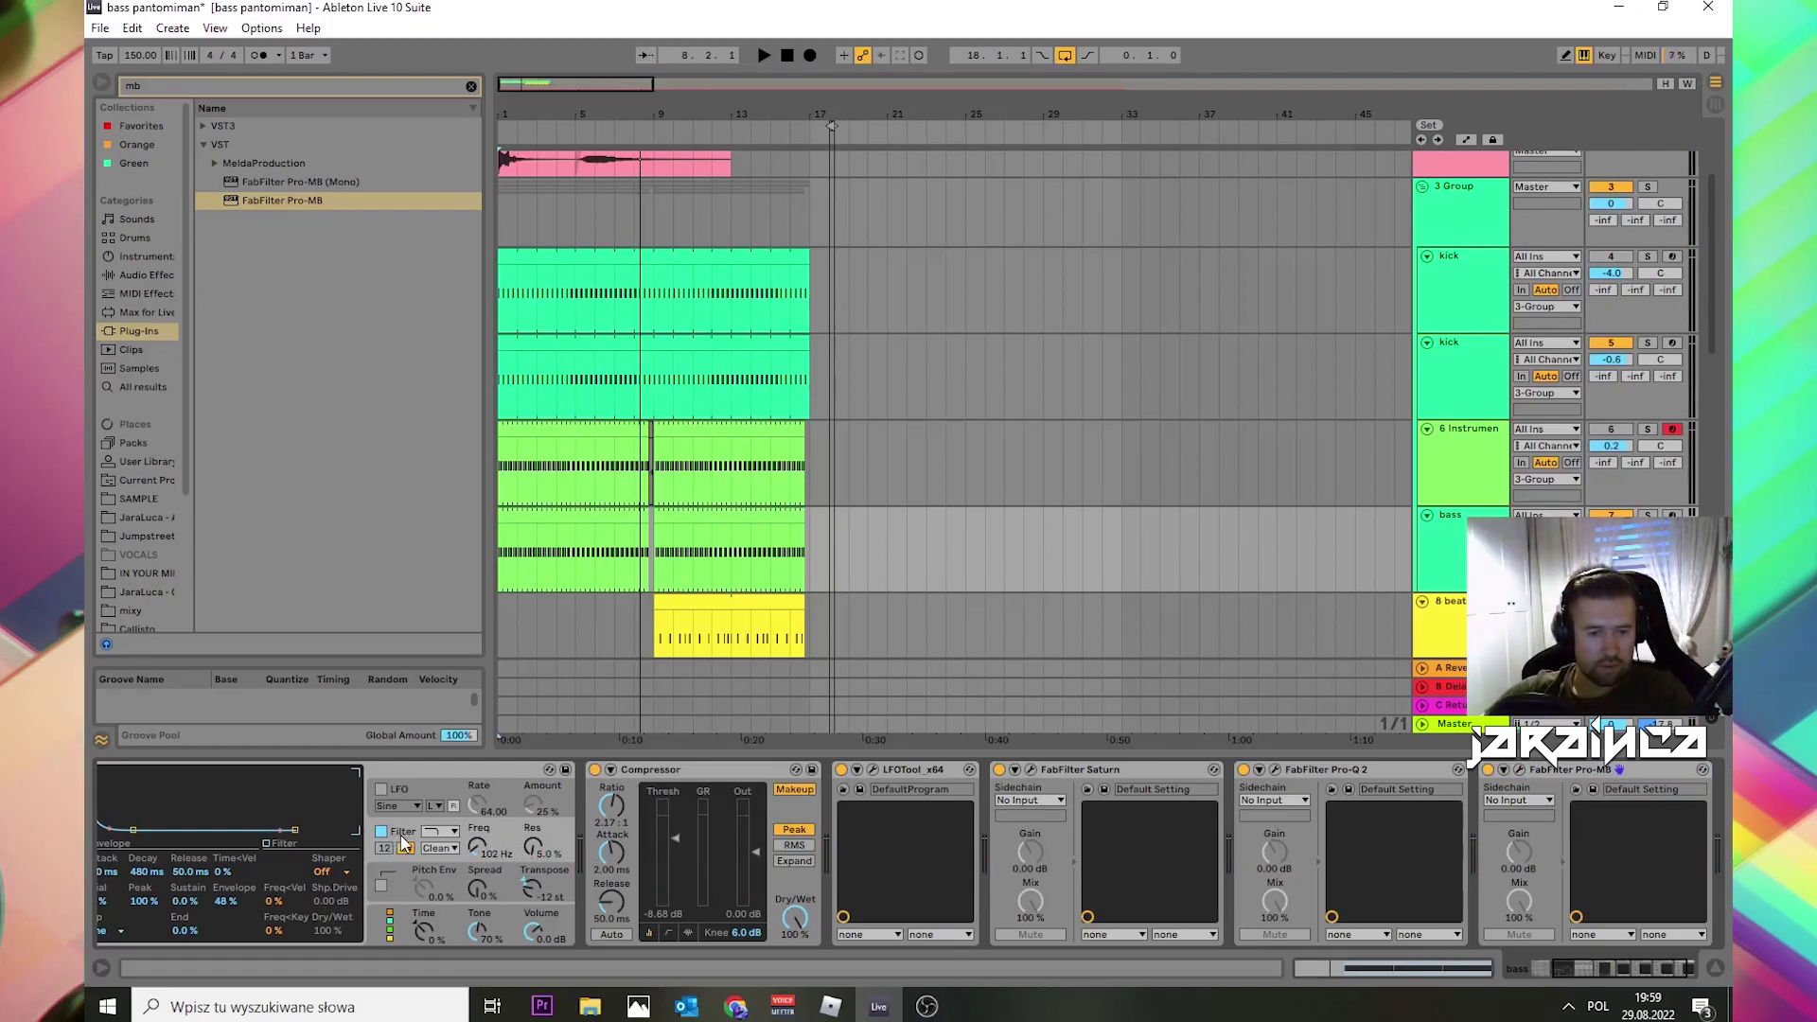
# Step: Play the kick and bass and show the filter envelope of the bass track's Operator
pyautogui.press('space')
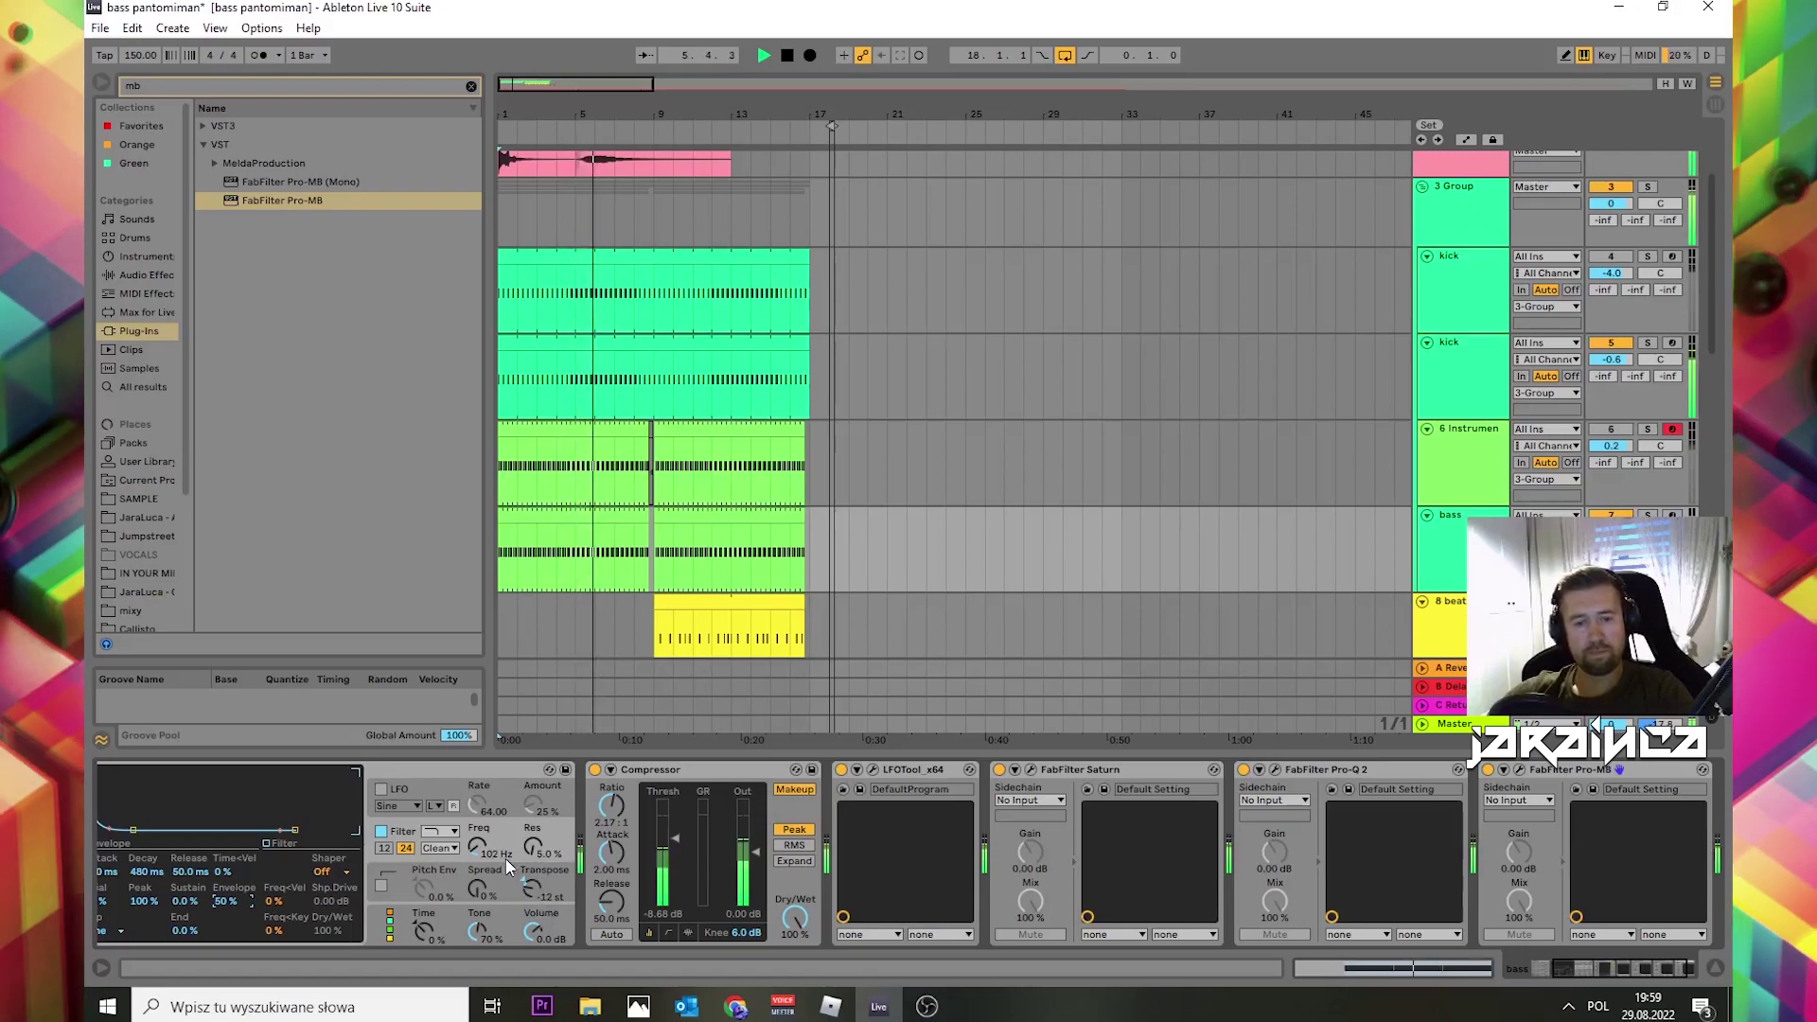
pyautogui.moveTo(1581, 971); pyautogui.dragTo(1560, 973)
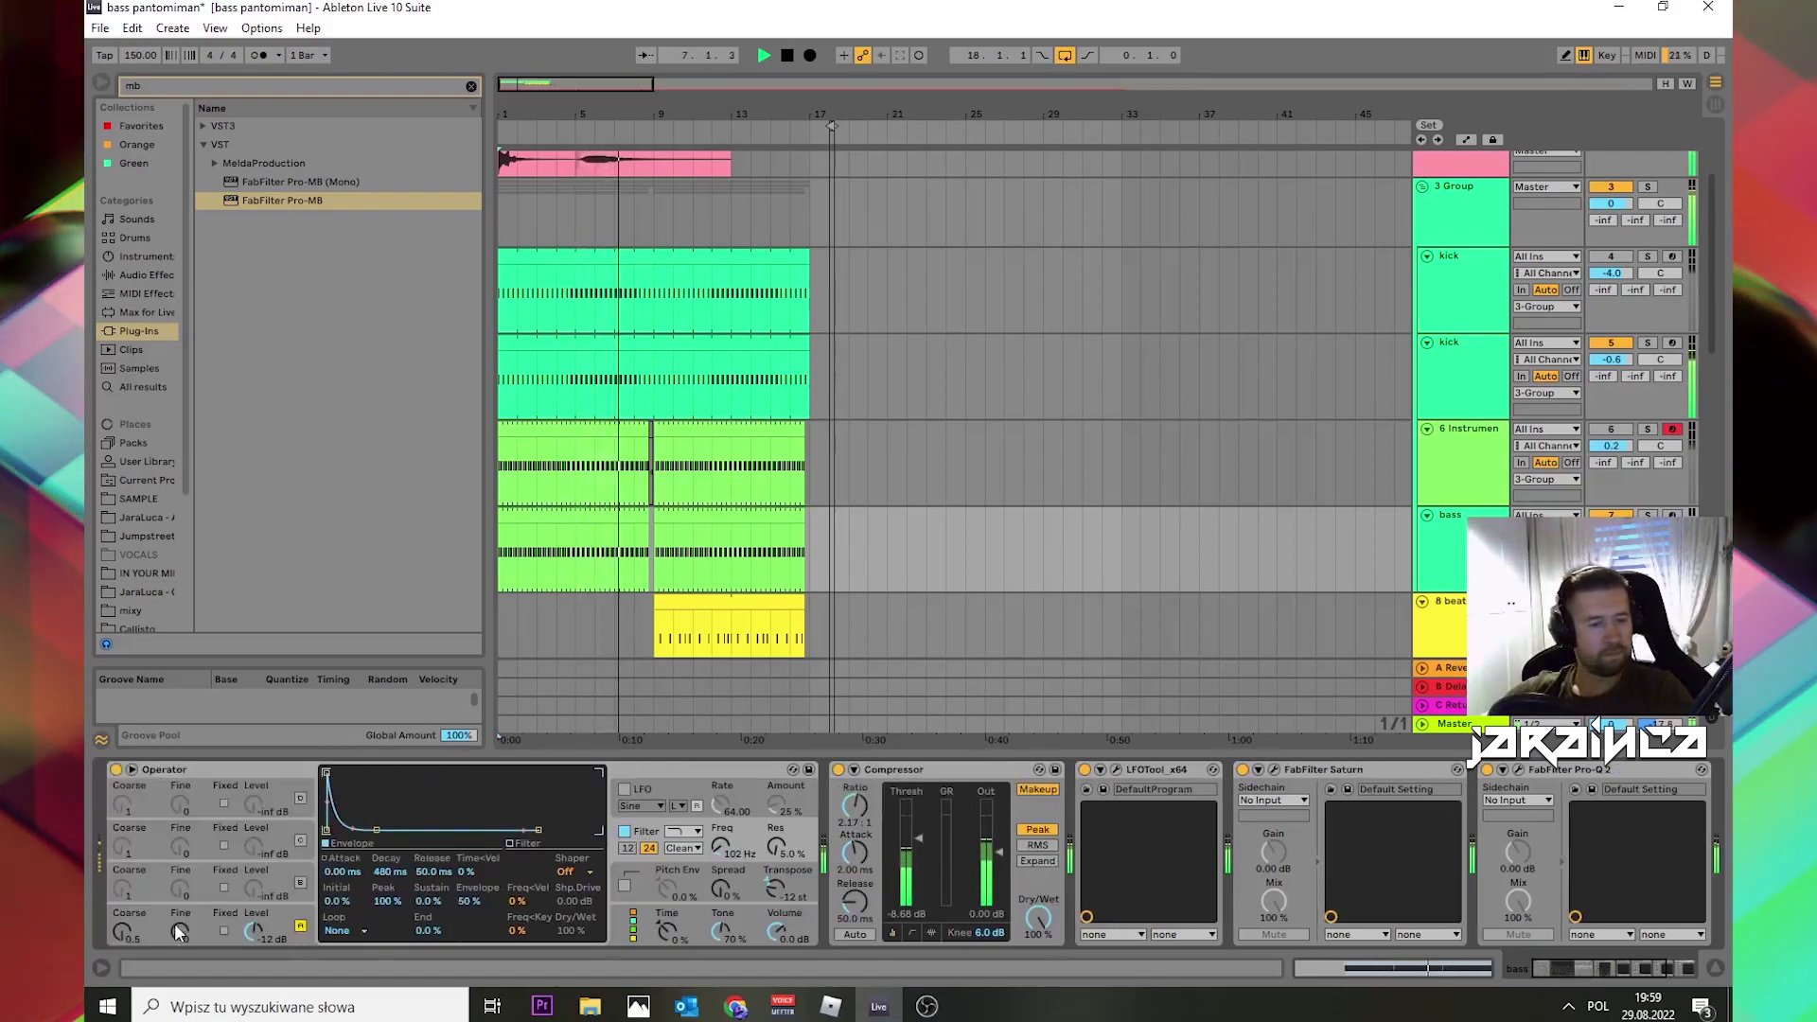
pyautogui.click(203, 918)
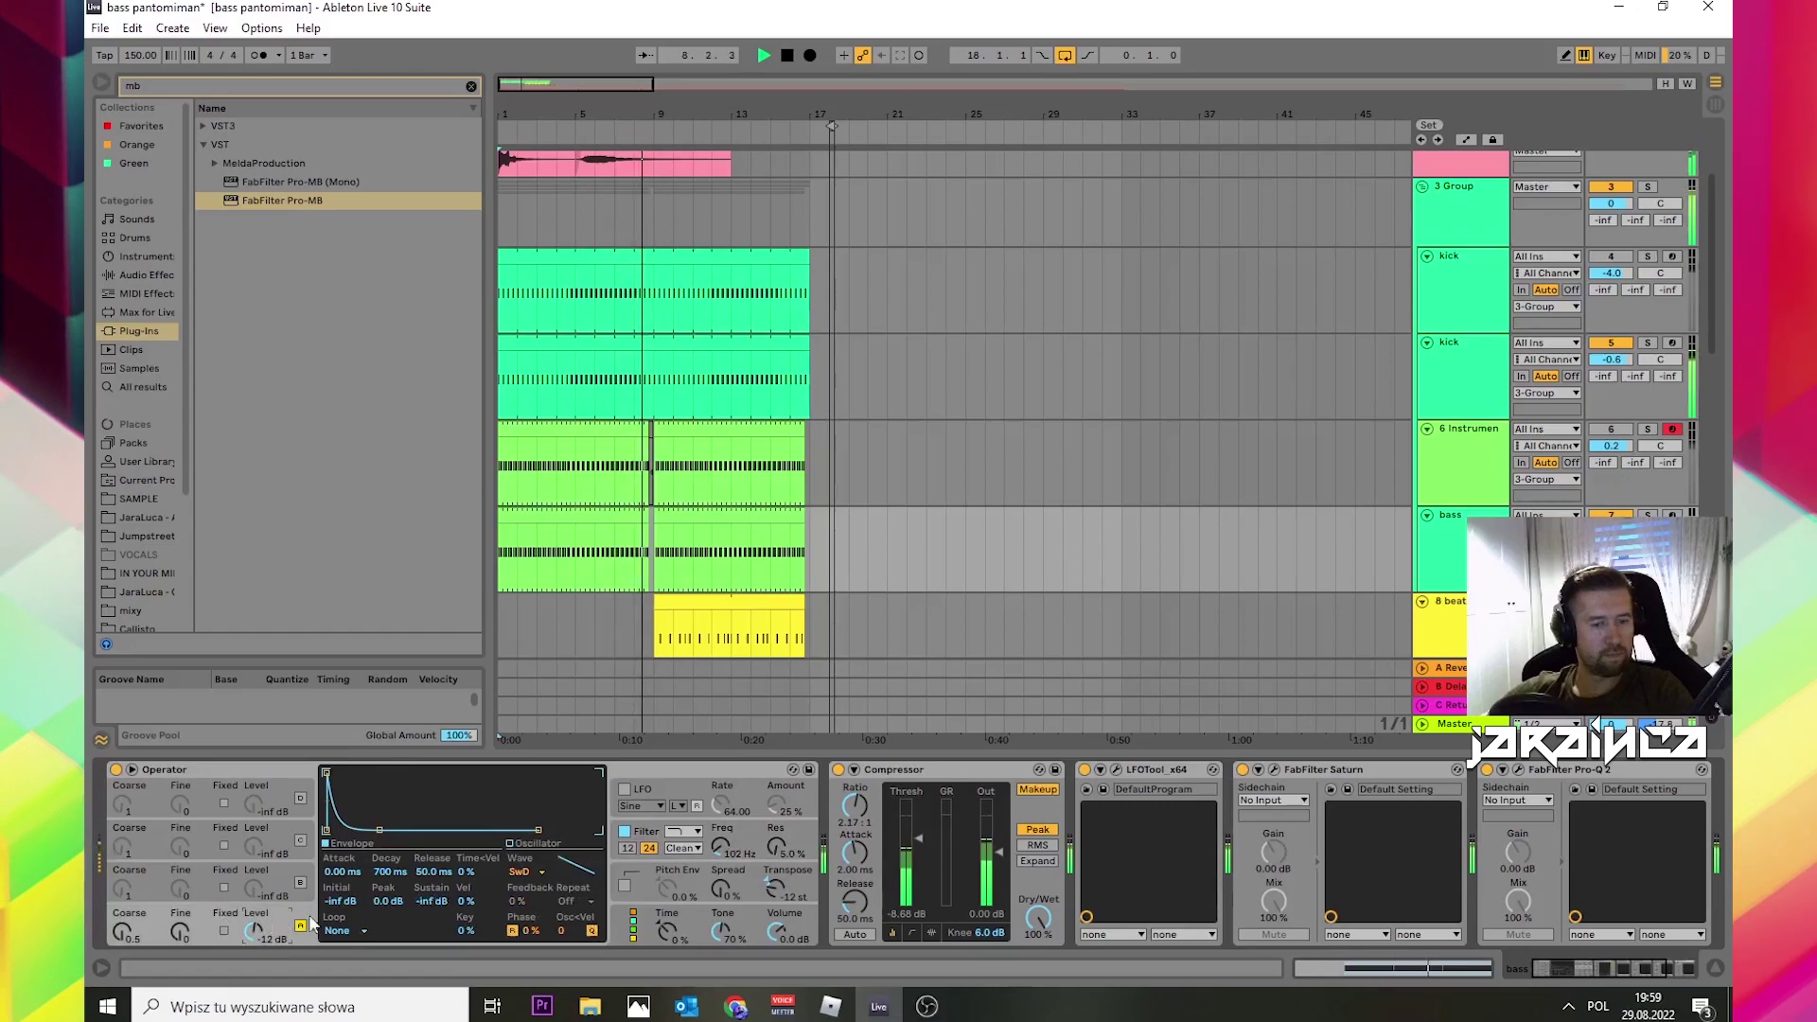
pyautogui.click(636, 839)
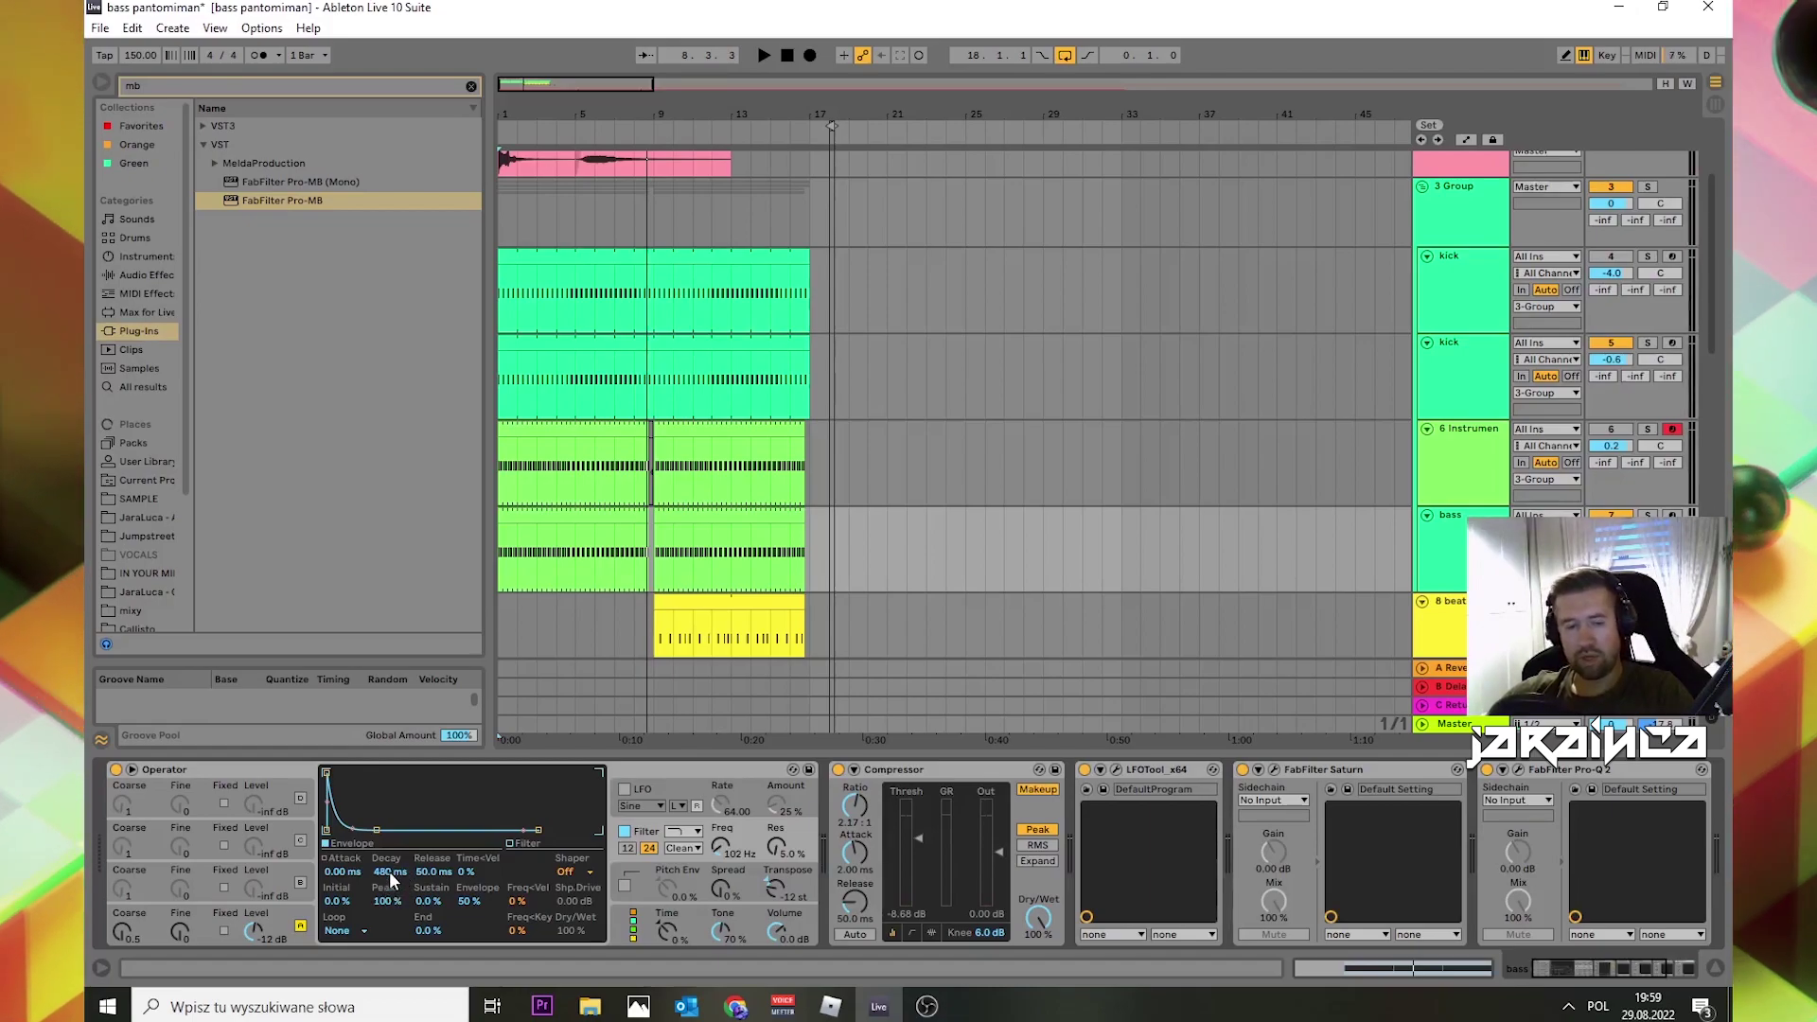
# Step: Try filter envelope decays of 291, 579 and 410 ms in Operator, comparing the bass with the reference
pyautogui.press('space')
pyautogui.moveTo(390, 873); pyautogui.dragTo(390, 857)
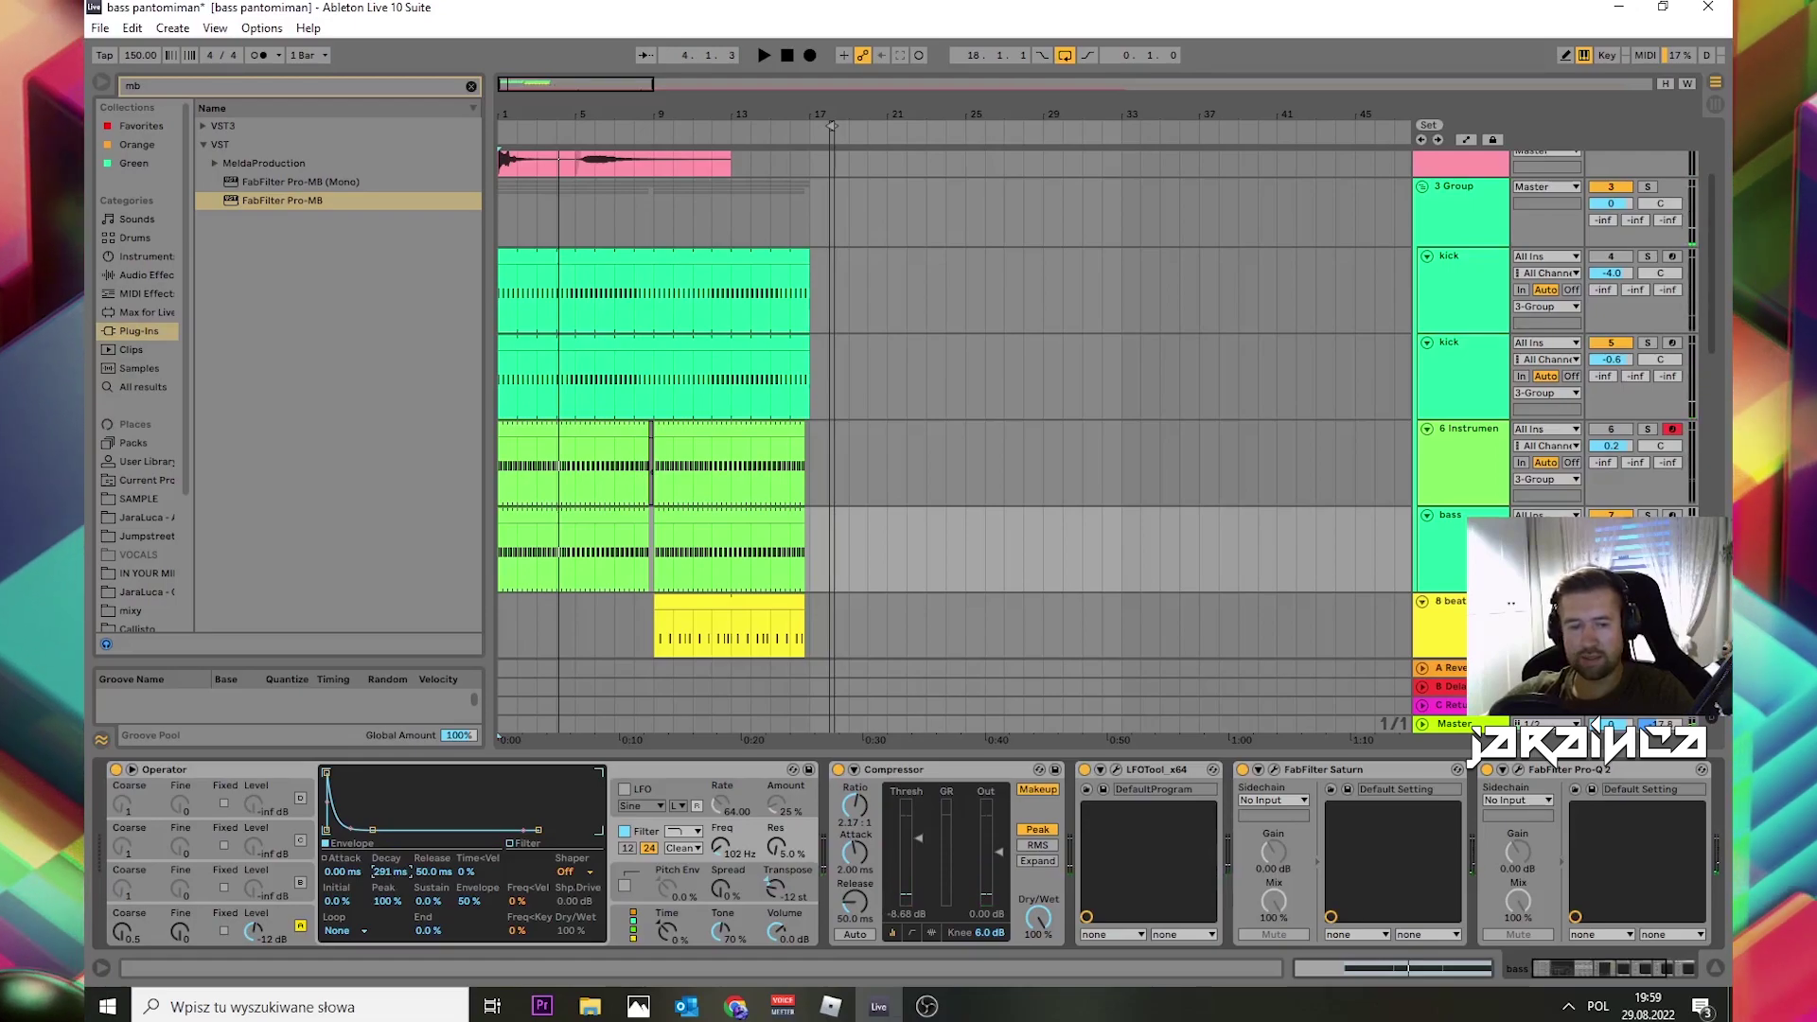
pyautogui.press('space')
pyautogui.moveTo(389, 871); pyautogui.dragTo(389, 824)
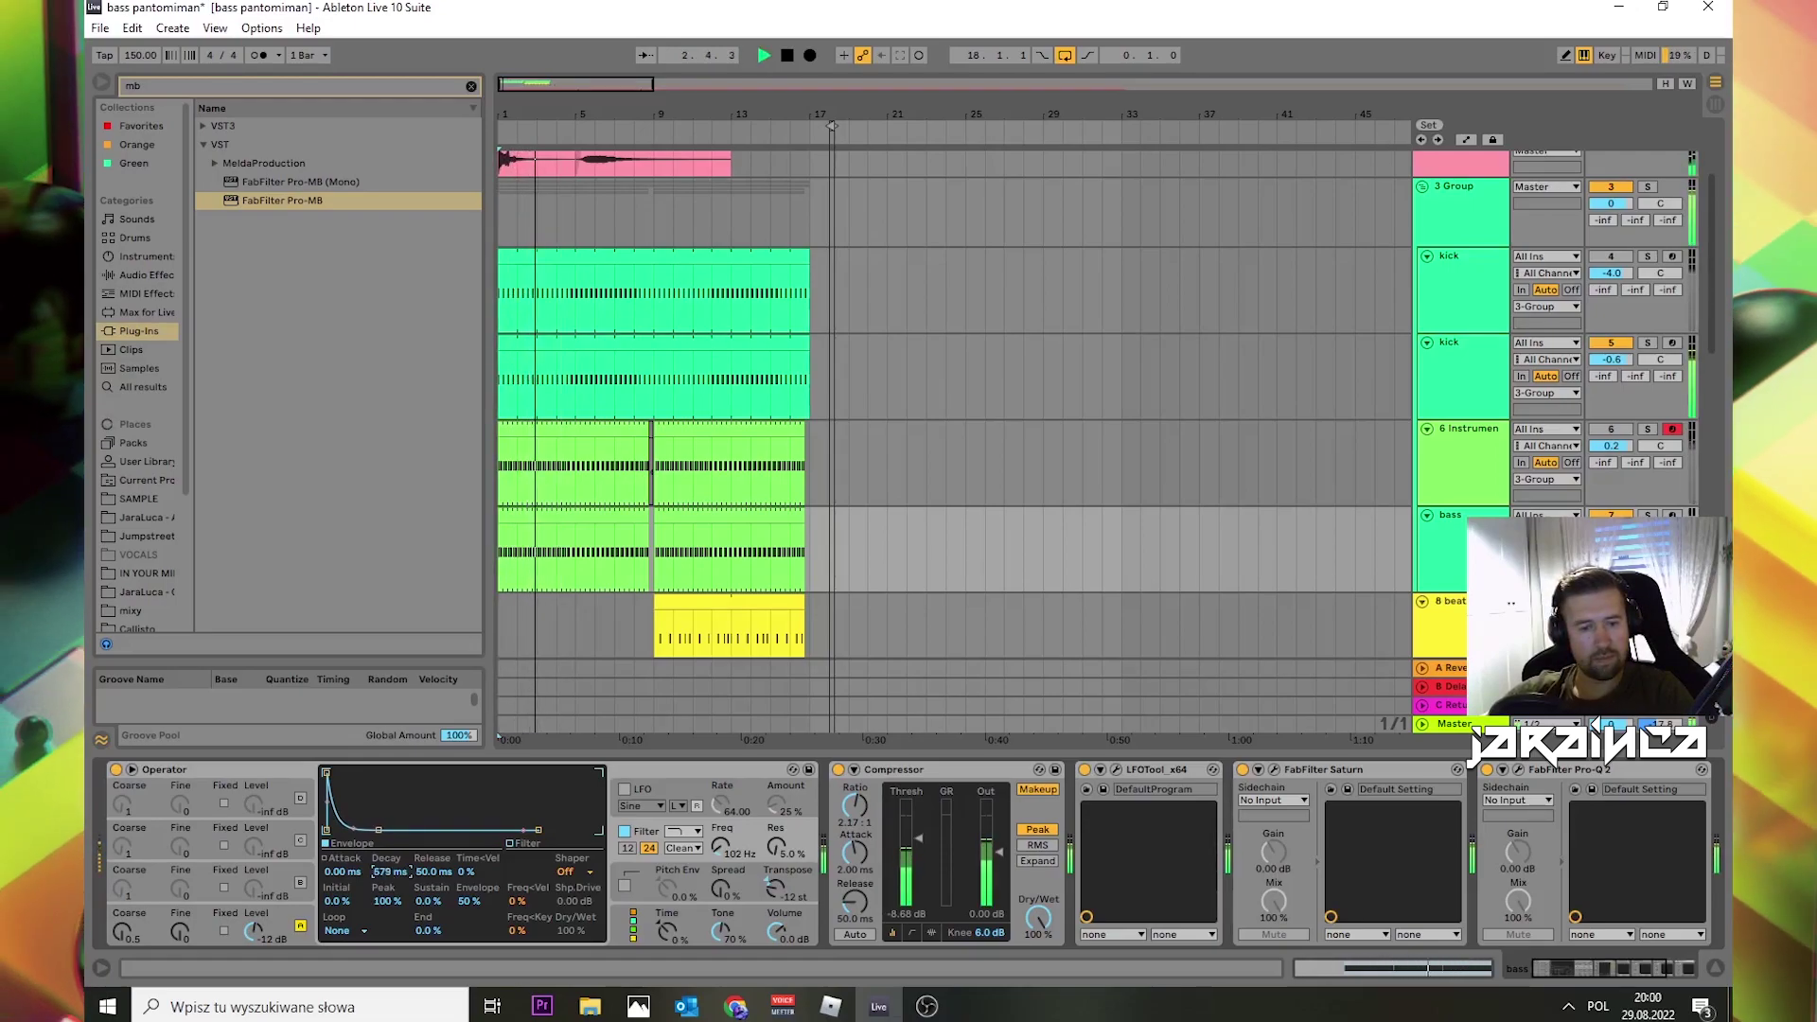
pyautogui.press('space')
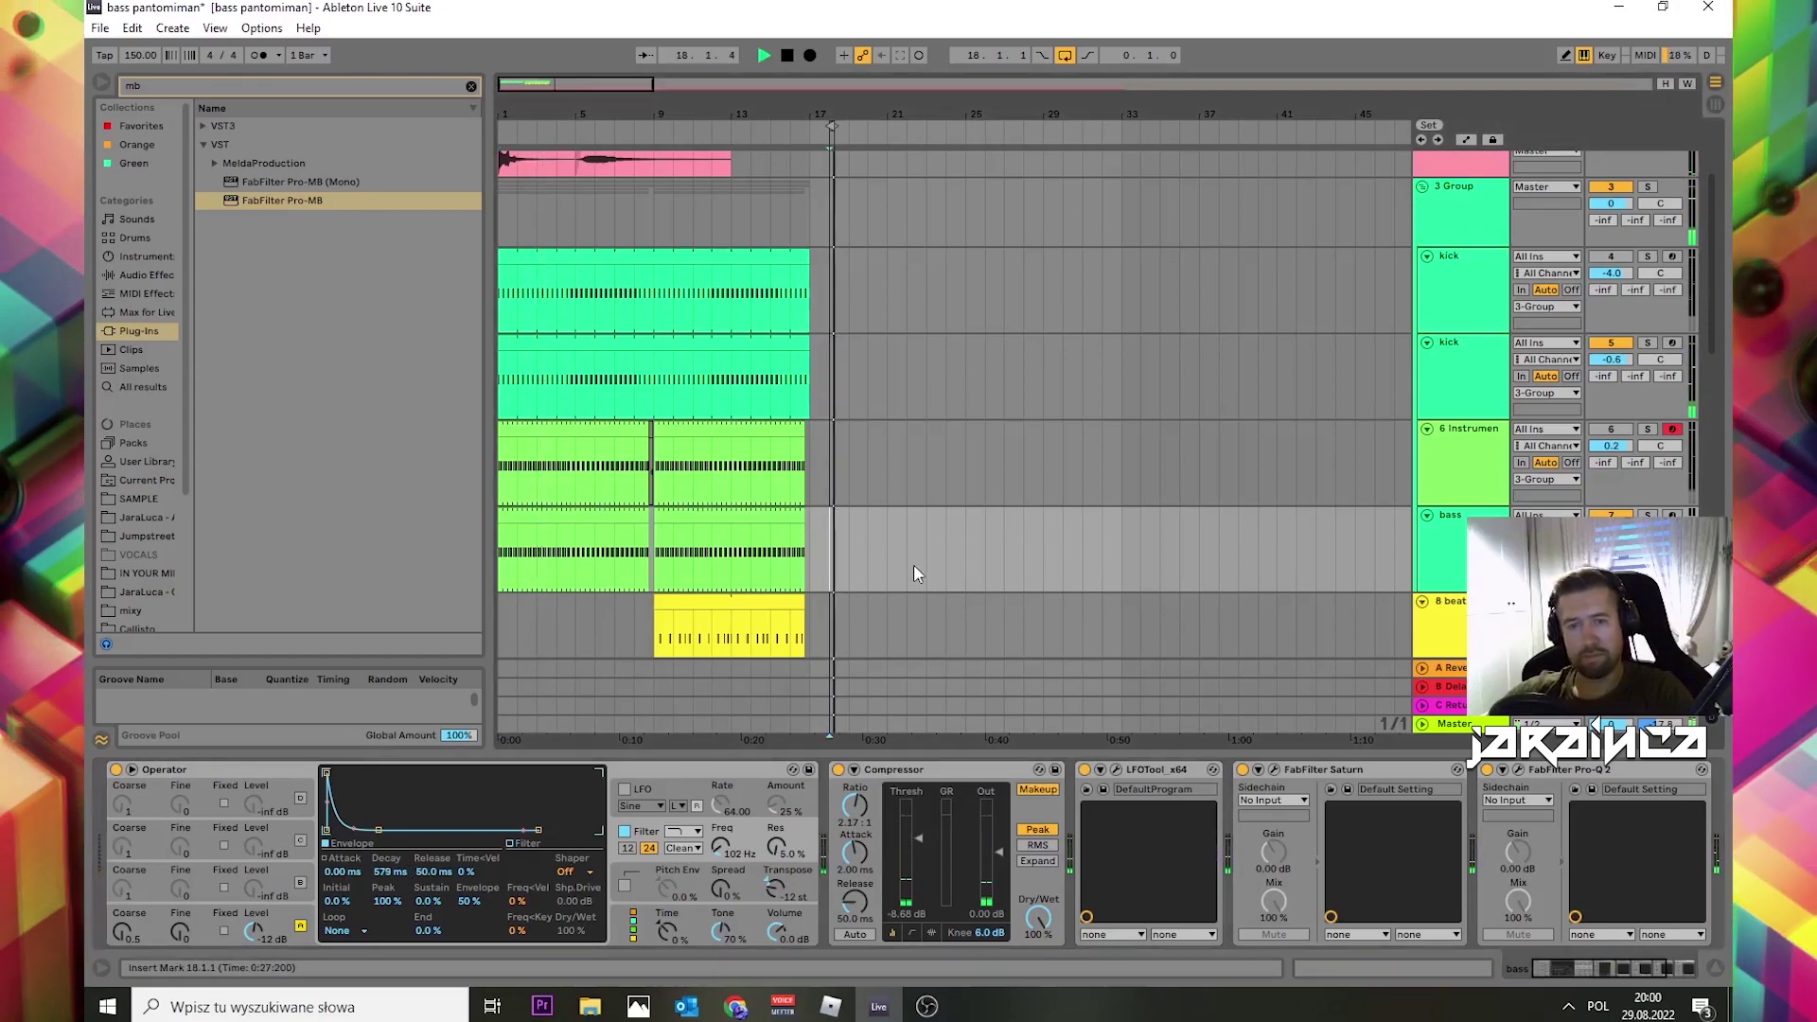
pyautogui.press('space')
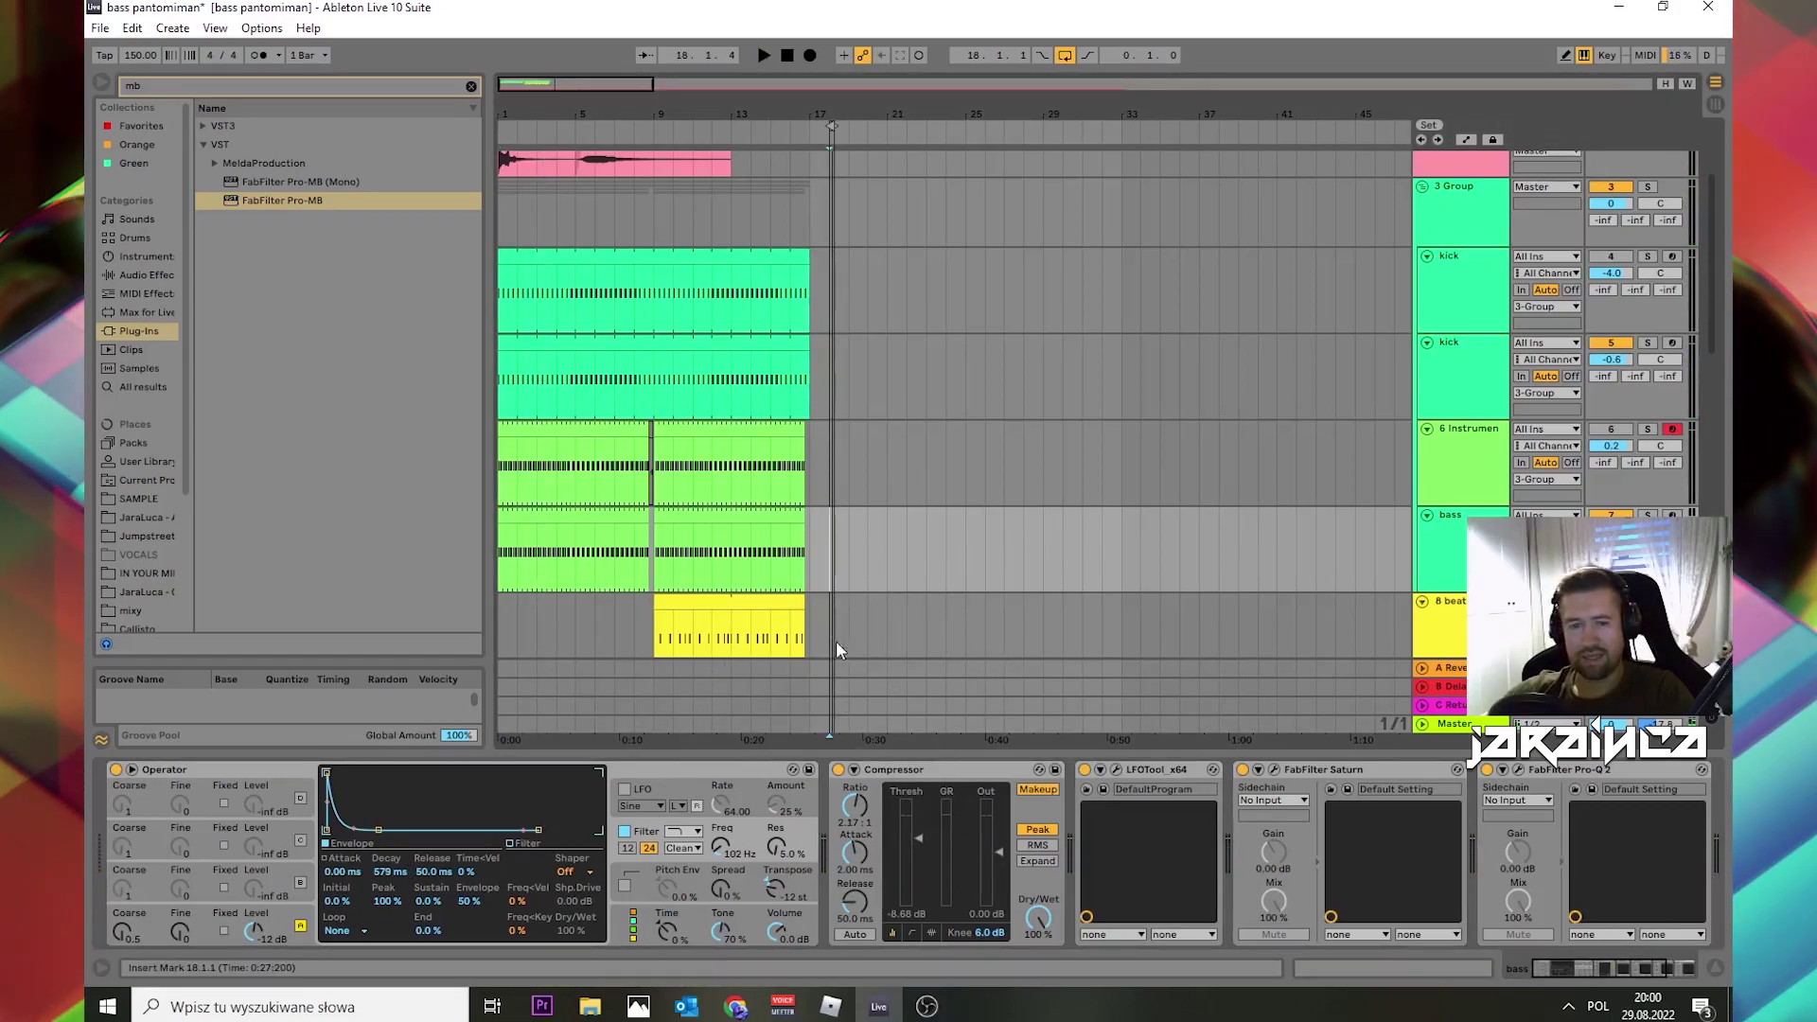
pyautogui.moveTo(400, 878); pyautogui.dragTo(399, 892)
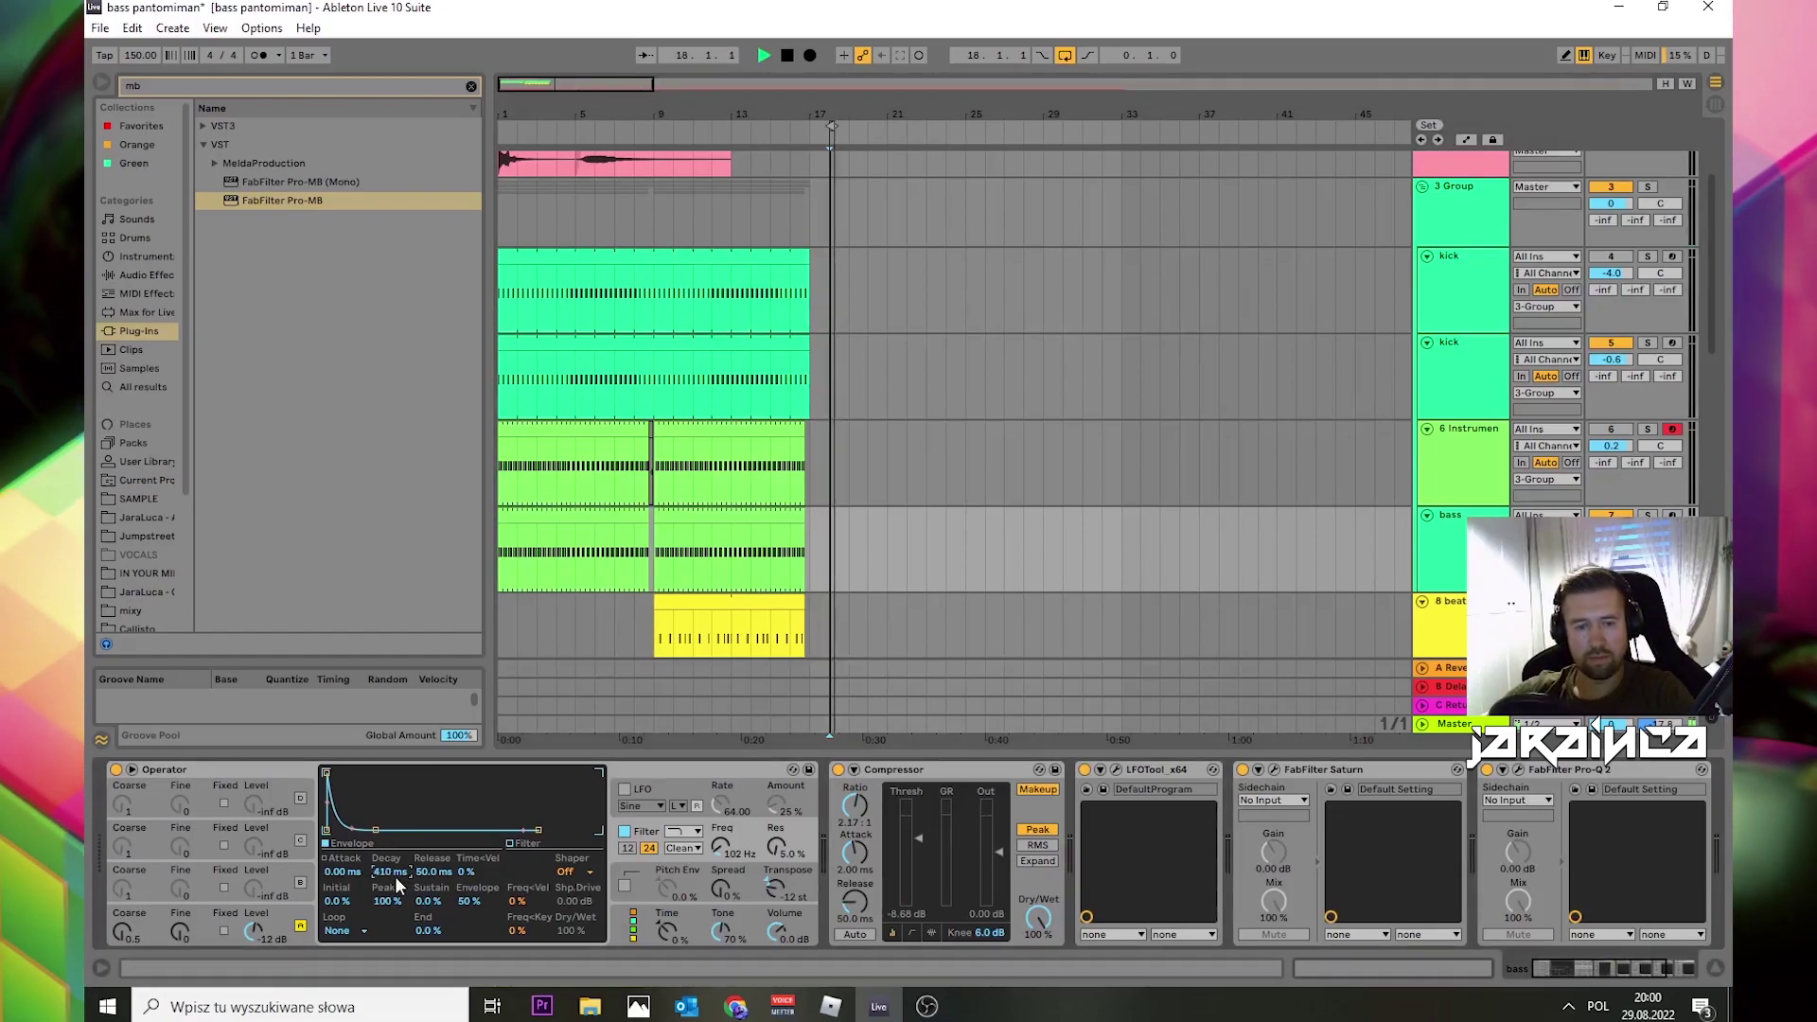
# Step: Set Operator's filter envelope decay to 490 ms and the filter envelope amount to 54% while playing
pyautogui.press('space')
pyautogui.moveTo(390, 872); pyautogui.dragTo(390, 857)
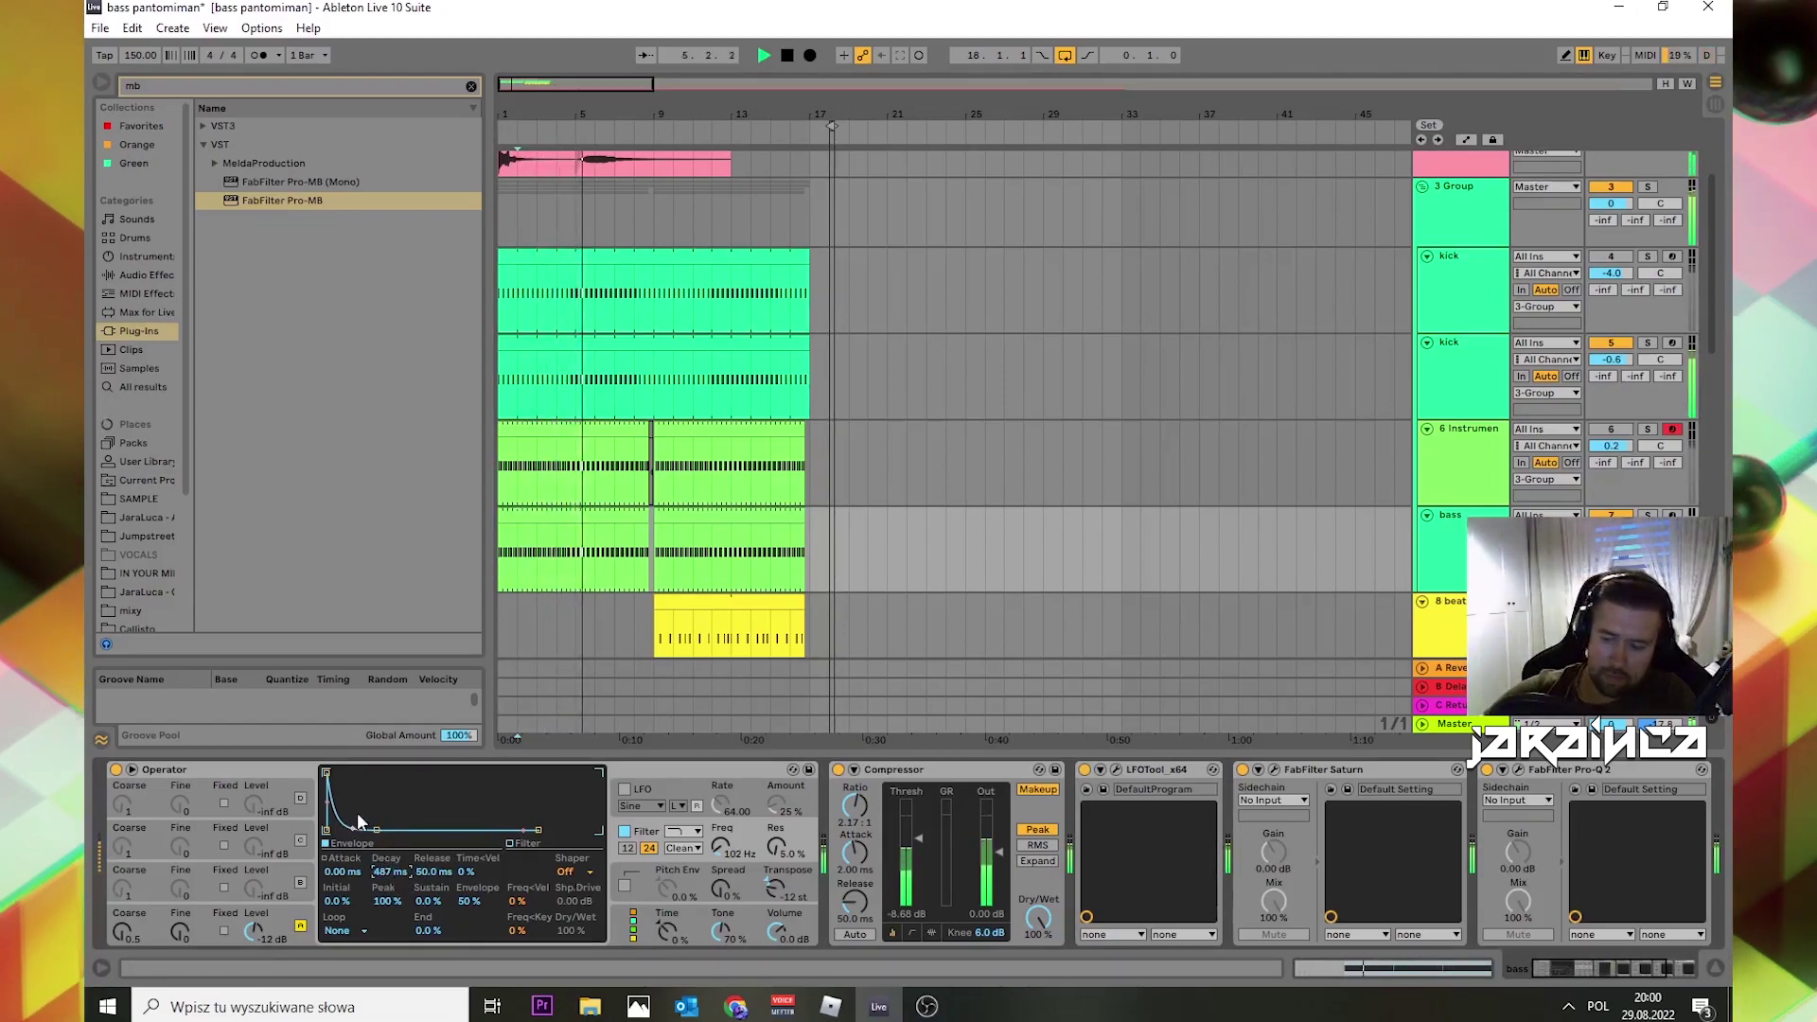
pyautogui.press('Up')
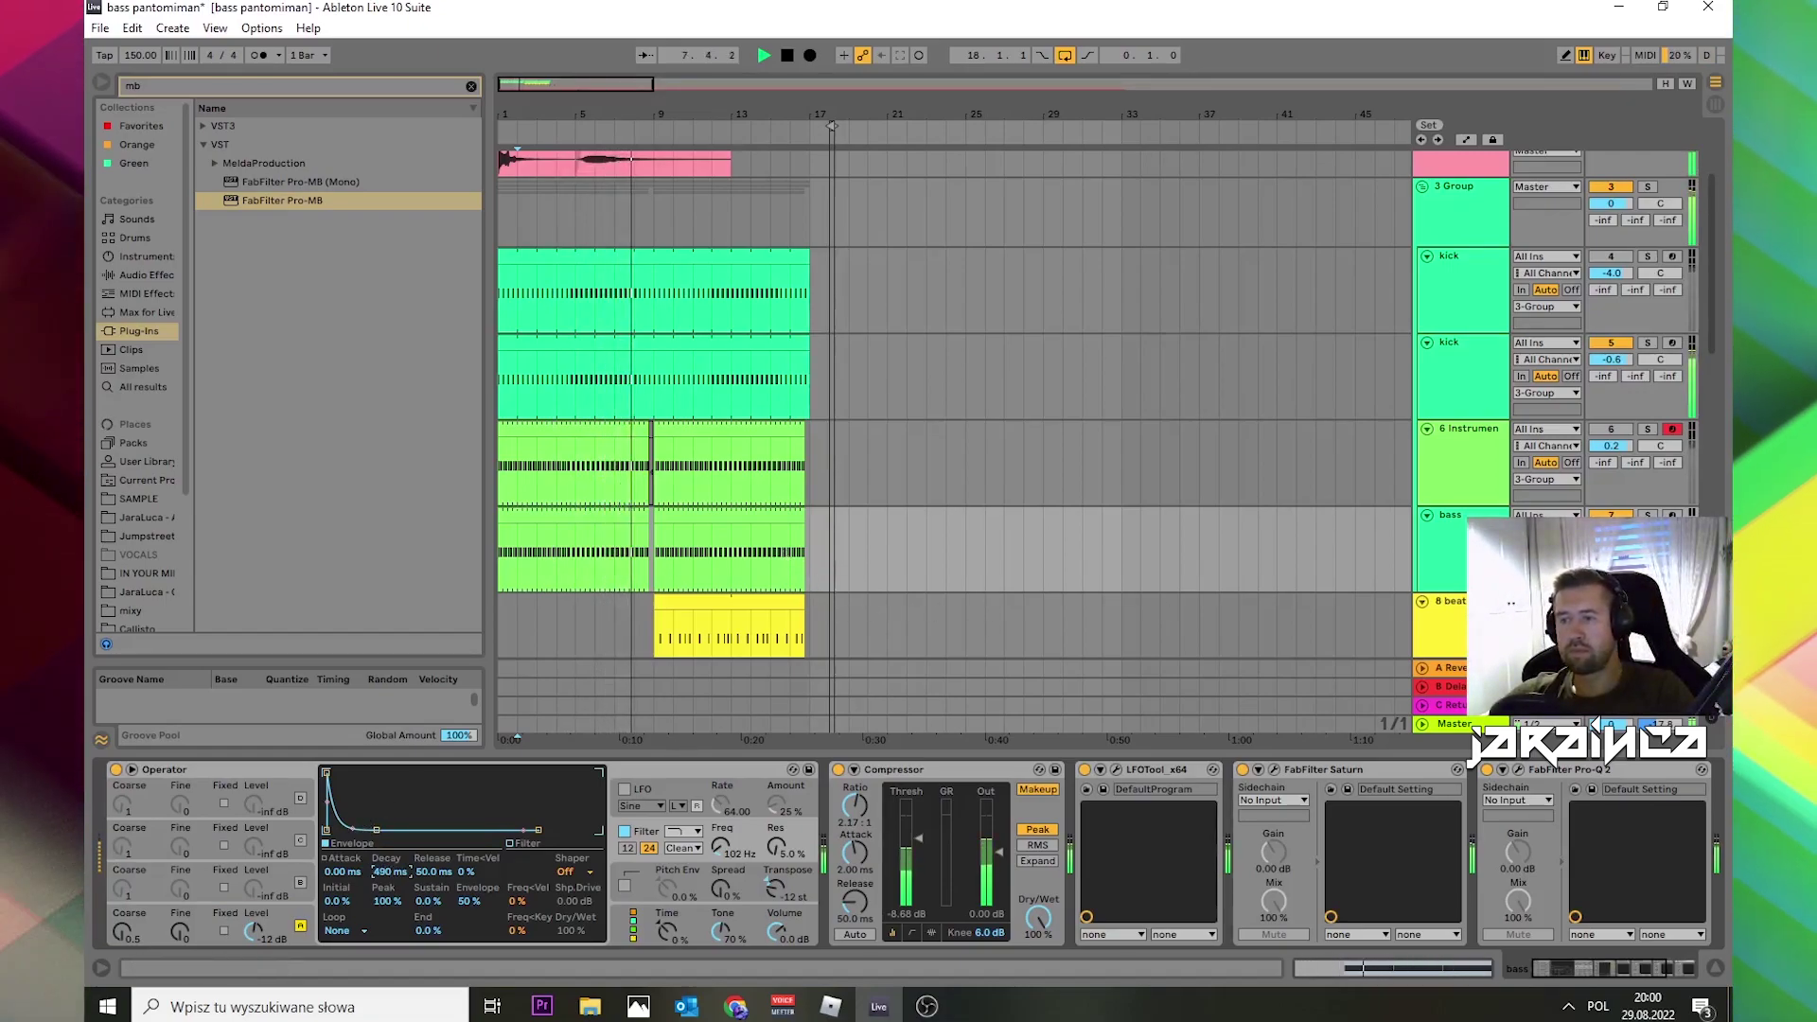
pyautogui.press('space')
pyautogui.moveTo(470, 911); pyautogui.dragTo(470, 907)
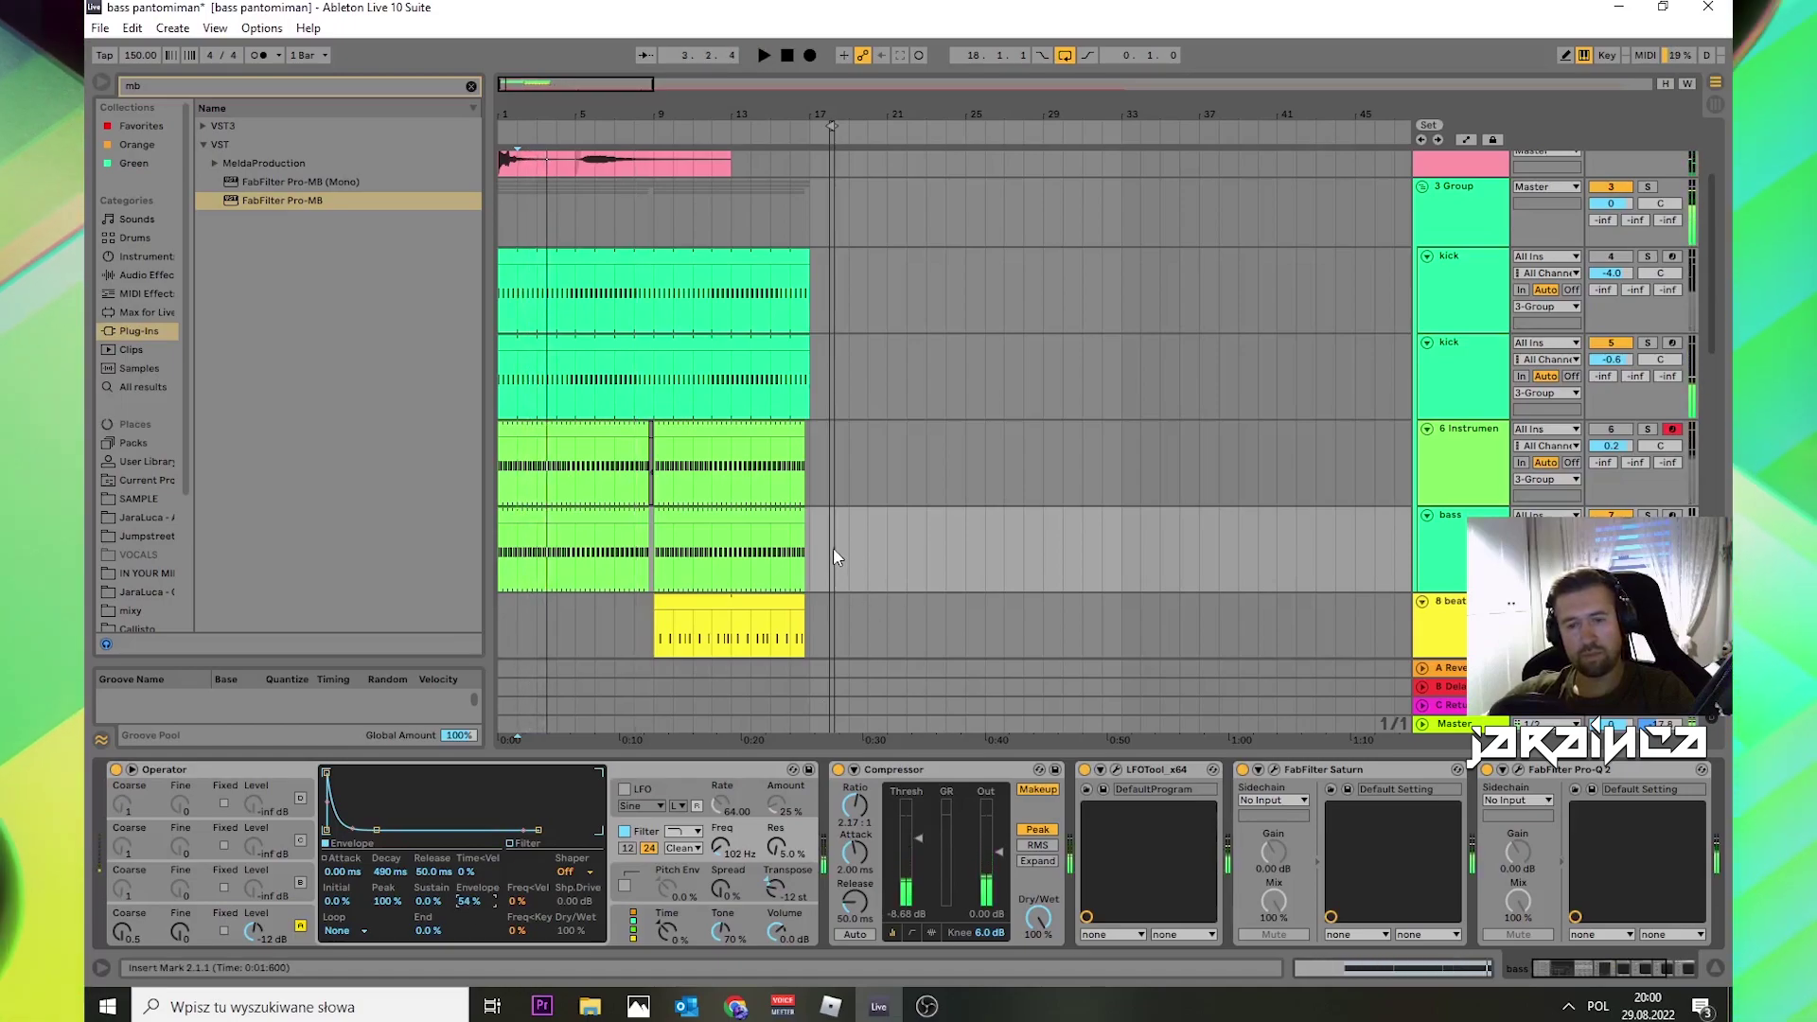
# Step: Compare the reference track from 18.1.1 with the kick and bass from 3.1.1
pyautogui.click(833, 547)
pyautogui.press('space')
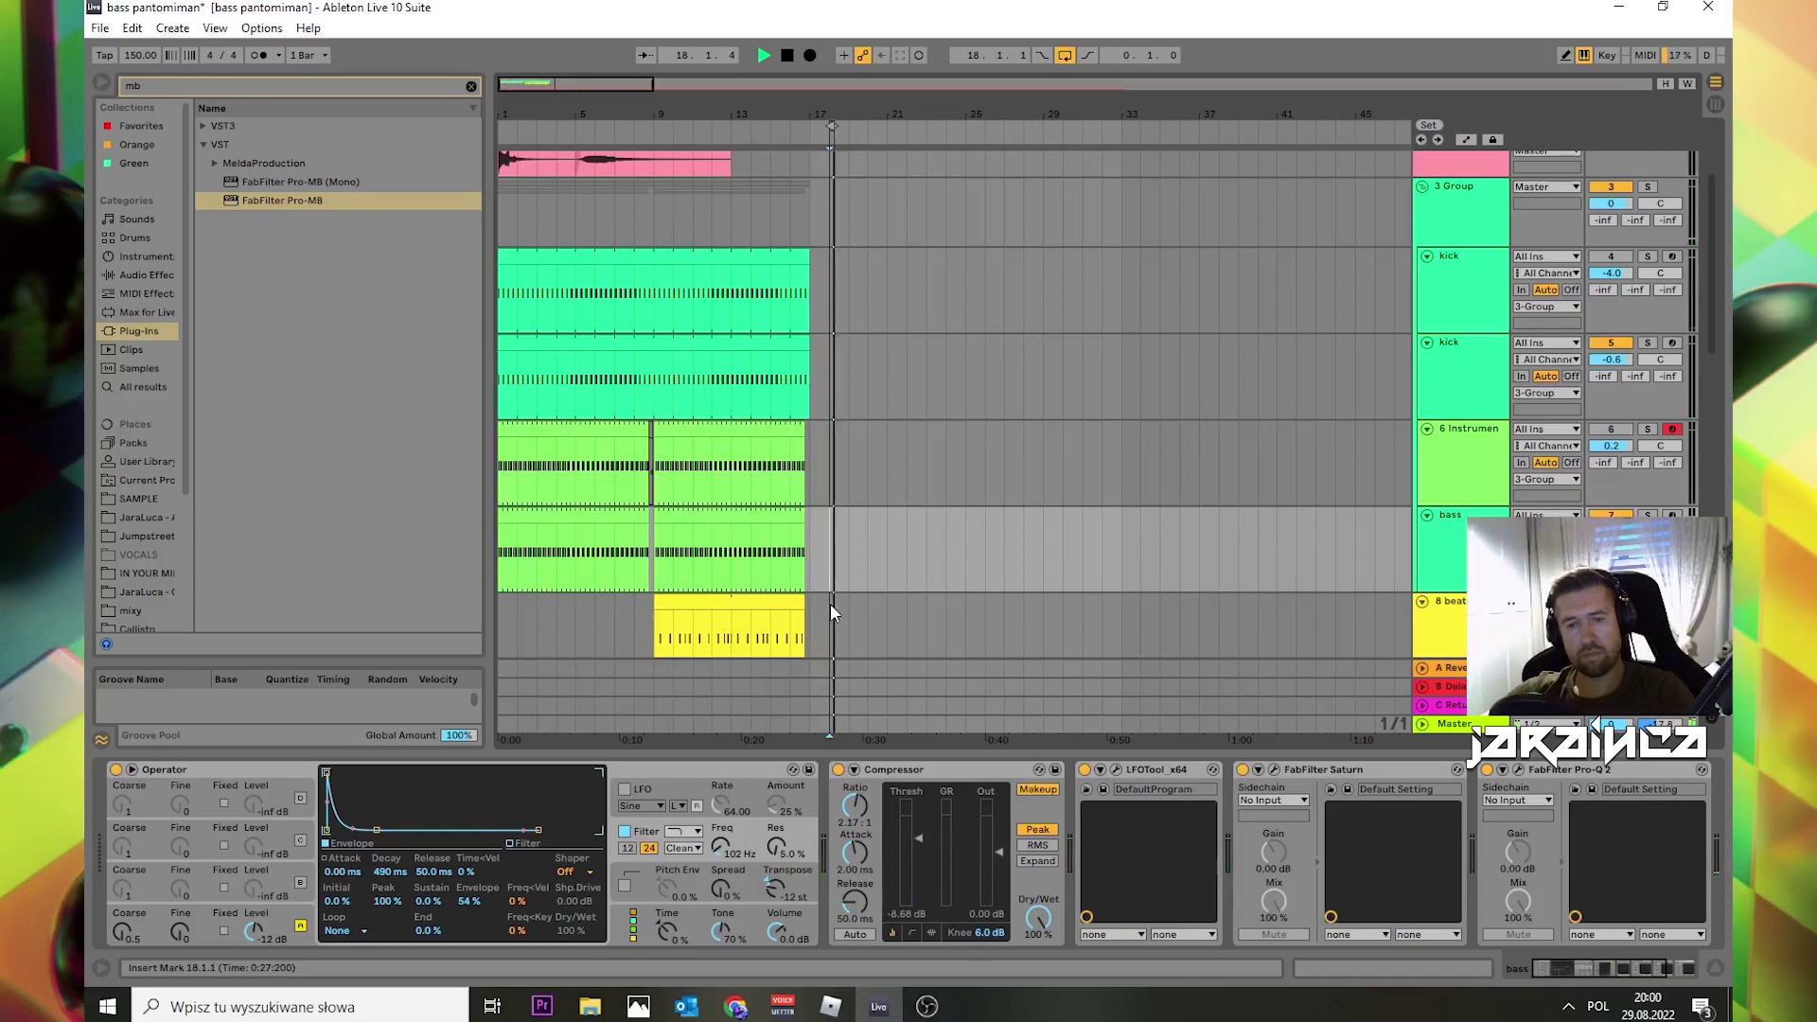
pyautogui.press('space')
pyautogui.click(542, 572)
pyautogui.press('space')
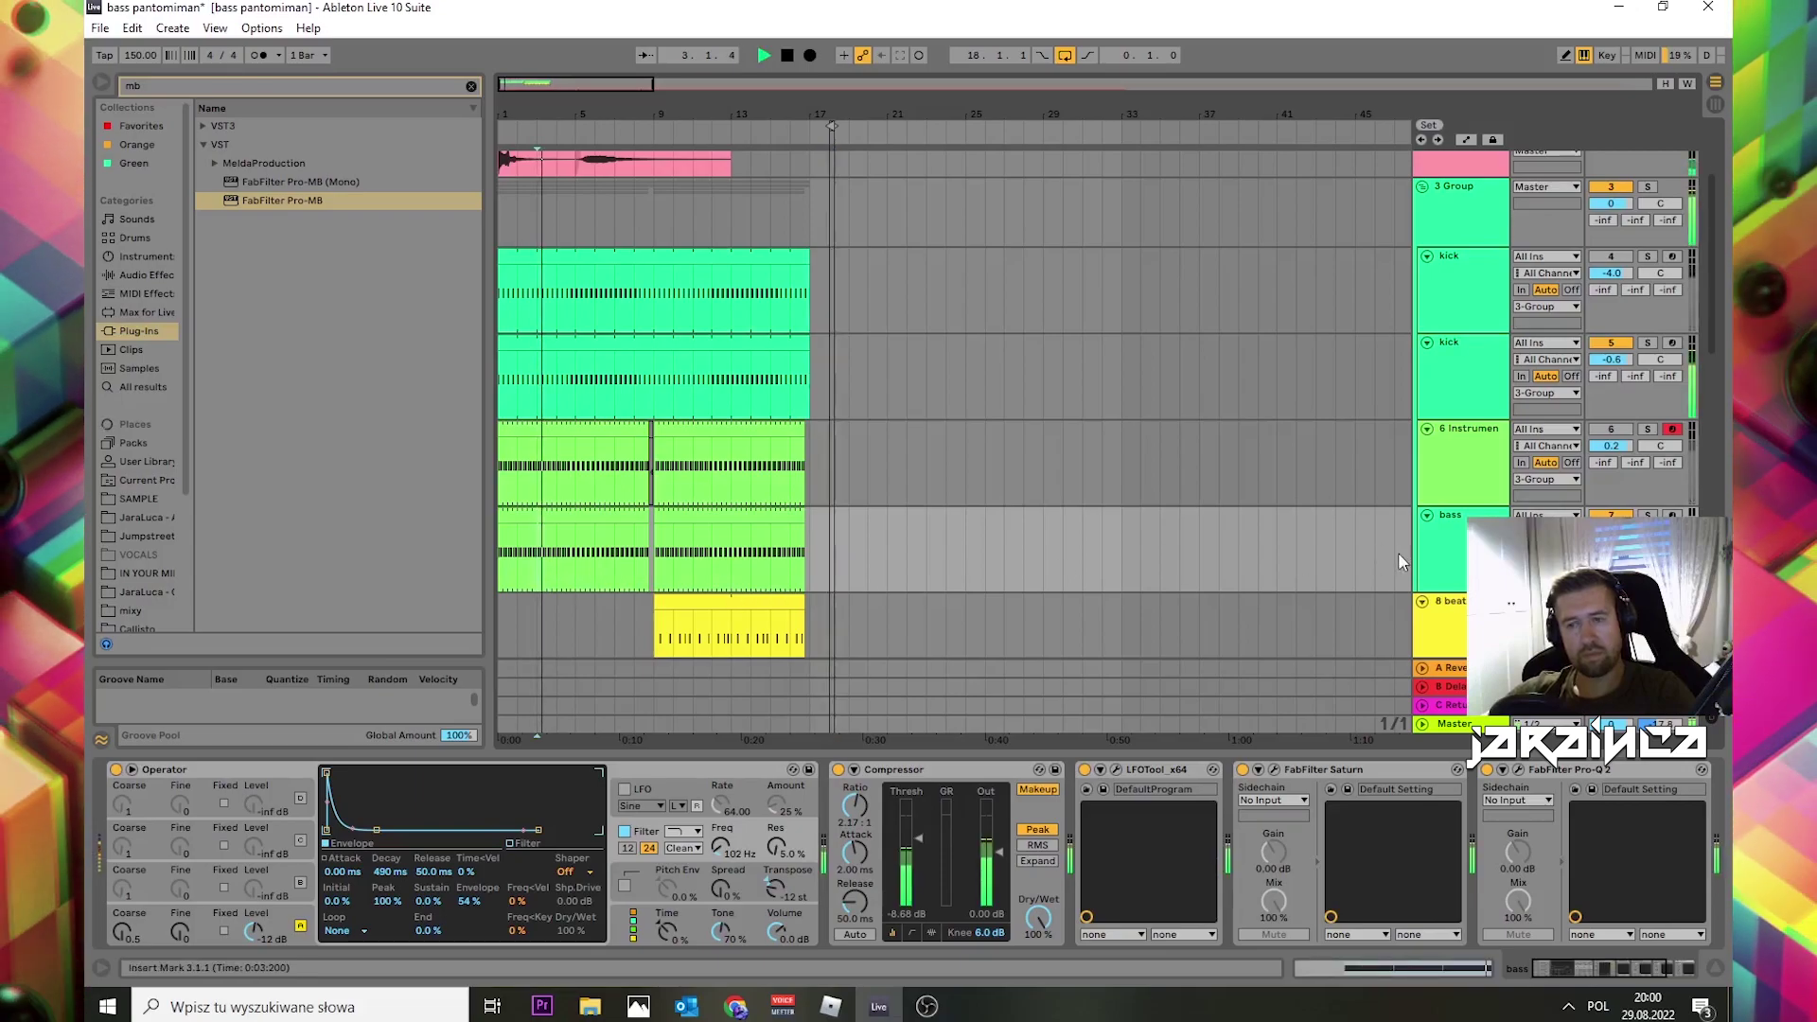
# Step: Search the audio effects for "comp" and insert a Compressor between LFOTool and FabFilter Saturn on the bass track
pyautogui.click(1481, 474)
pyautogui.click(1478, 549)
pyautogui.click(1620, 769)
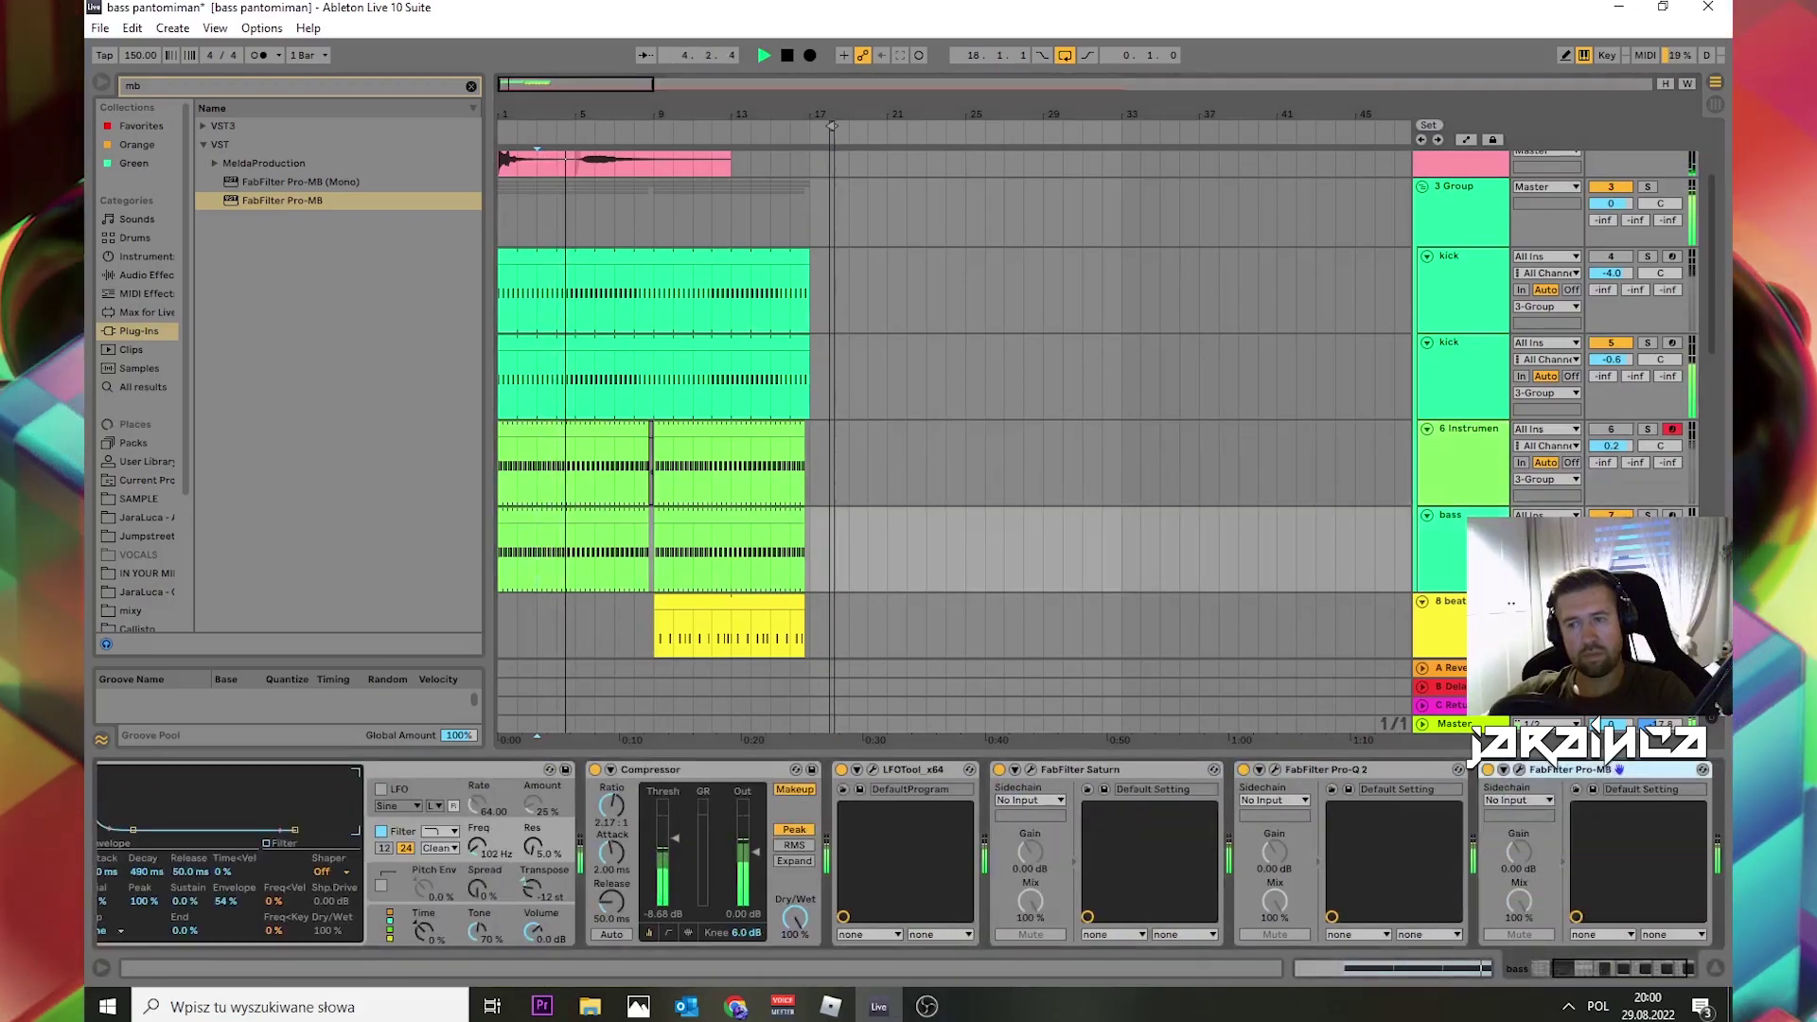
pyautogui.press('space')
pyautogui.moveTo(161, 87); pyautogui.dragTo(101, 81)
pyautogui.write('c')
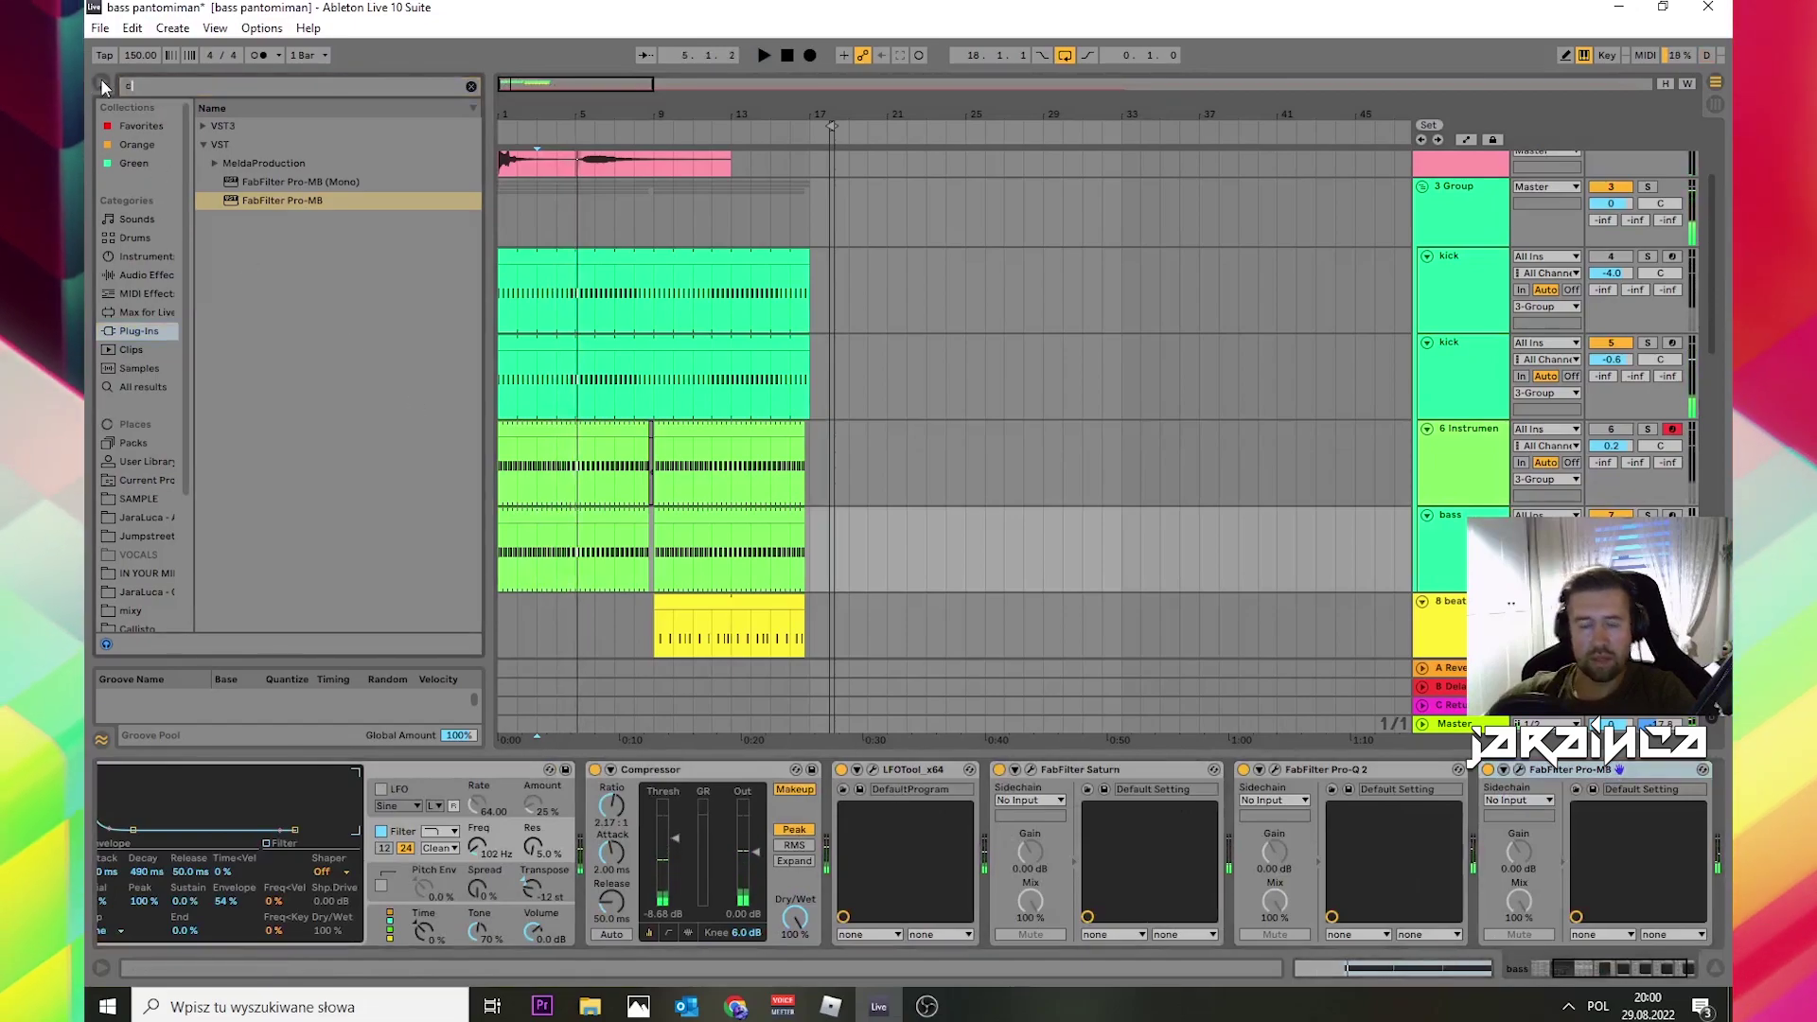
pyautogui.write('omp')
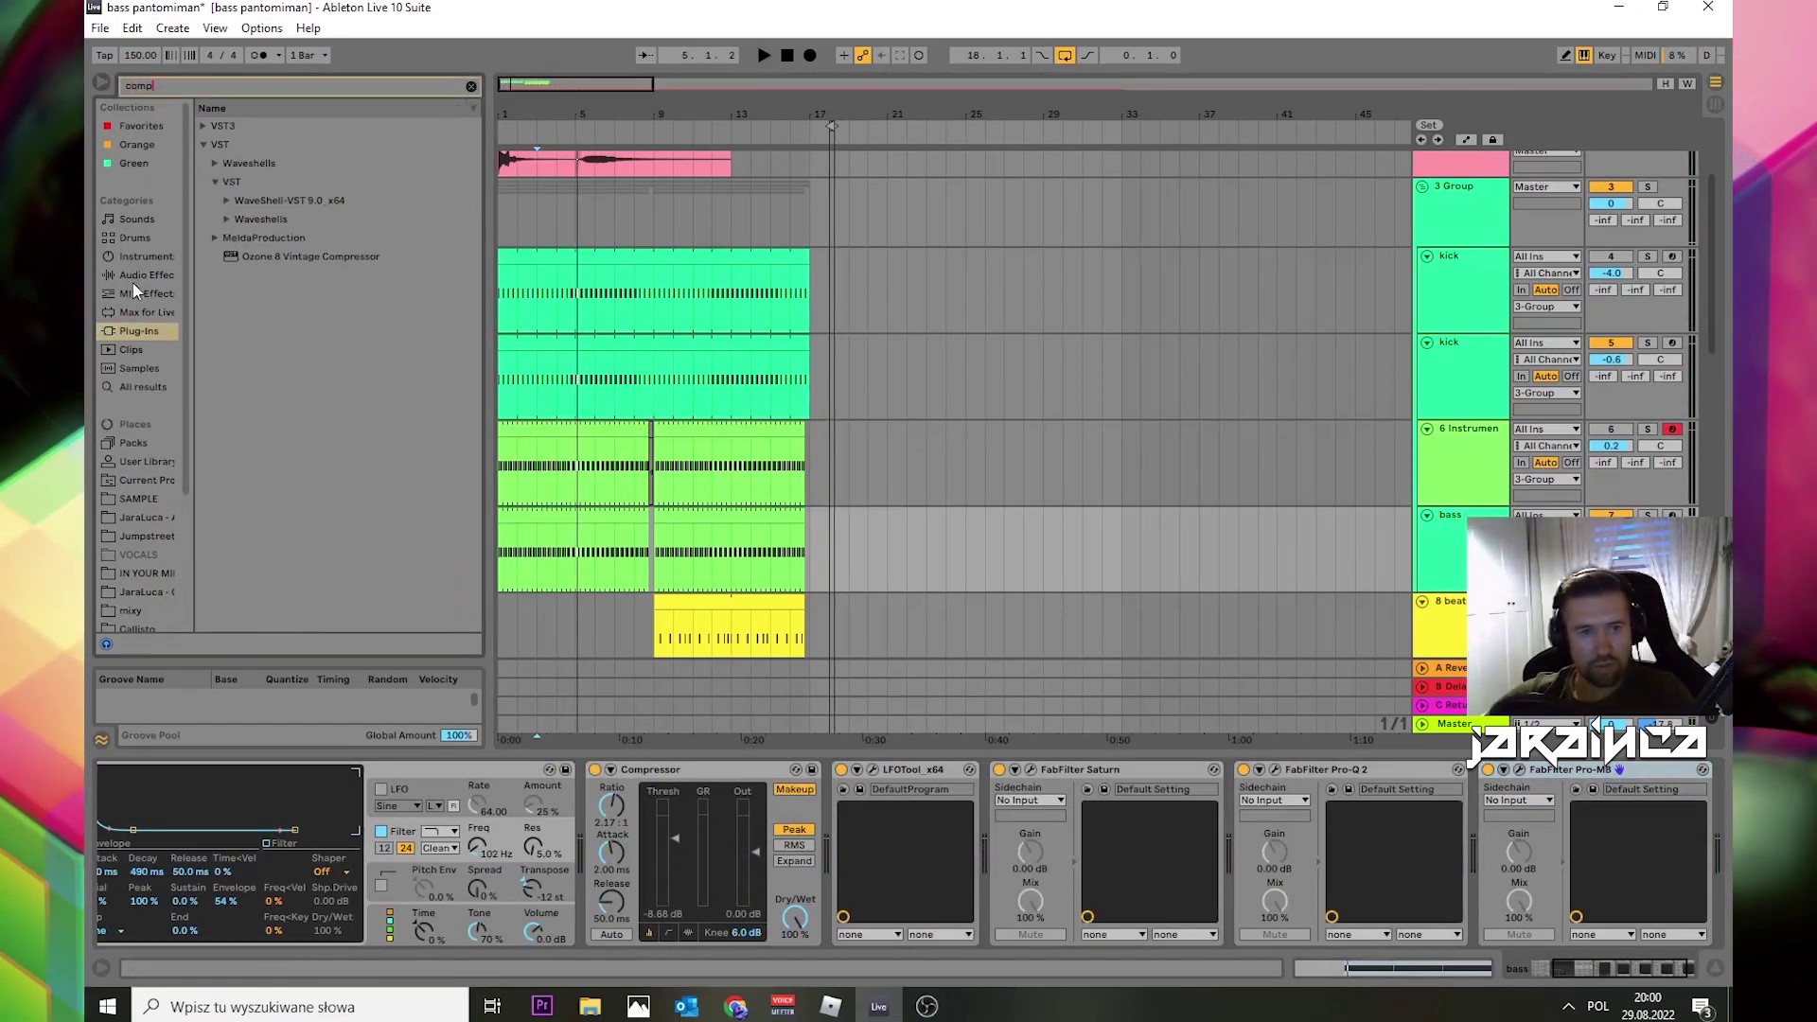
pyautogui.click(142, 275)
pyautogui.click(260, 144)
pyautogui.moveTo(836, 869); pyautogui.dragTo(960, 840)
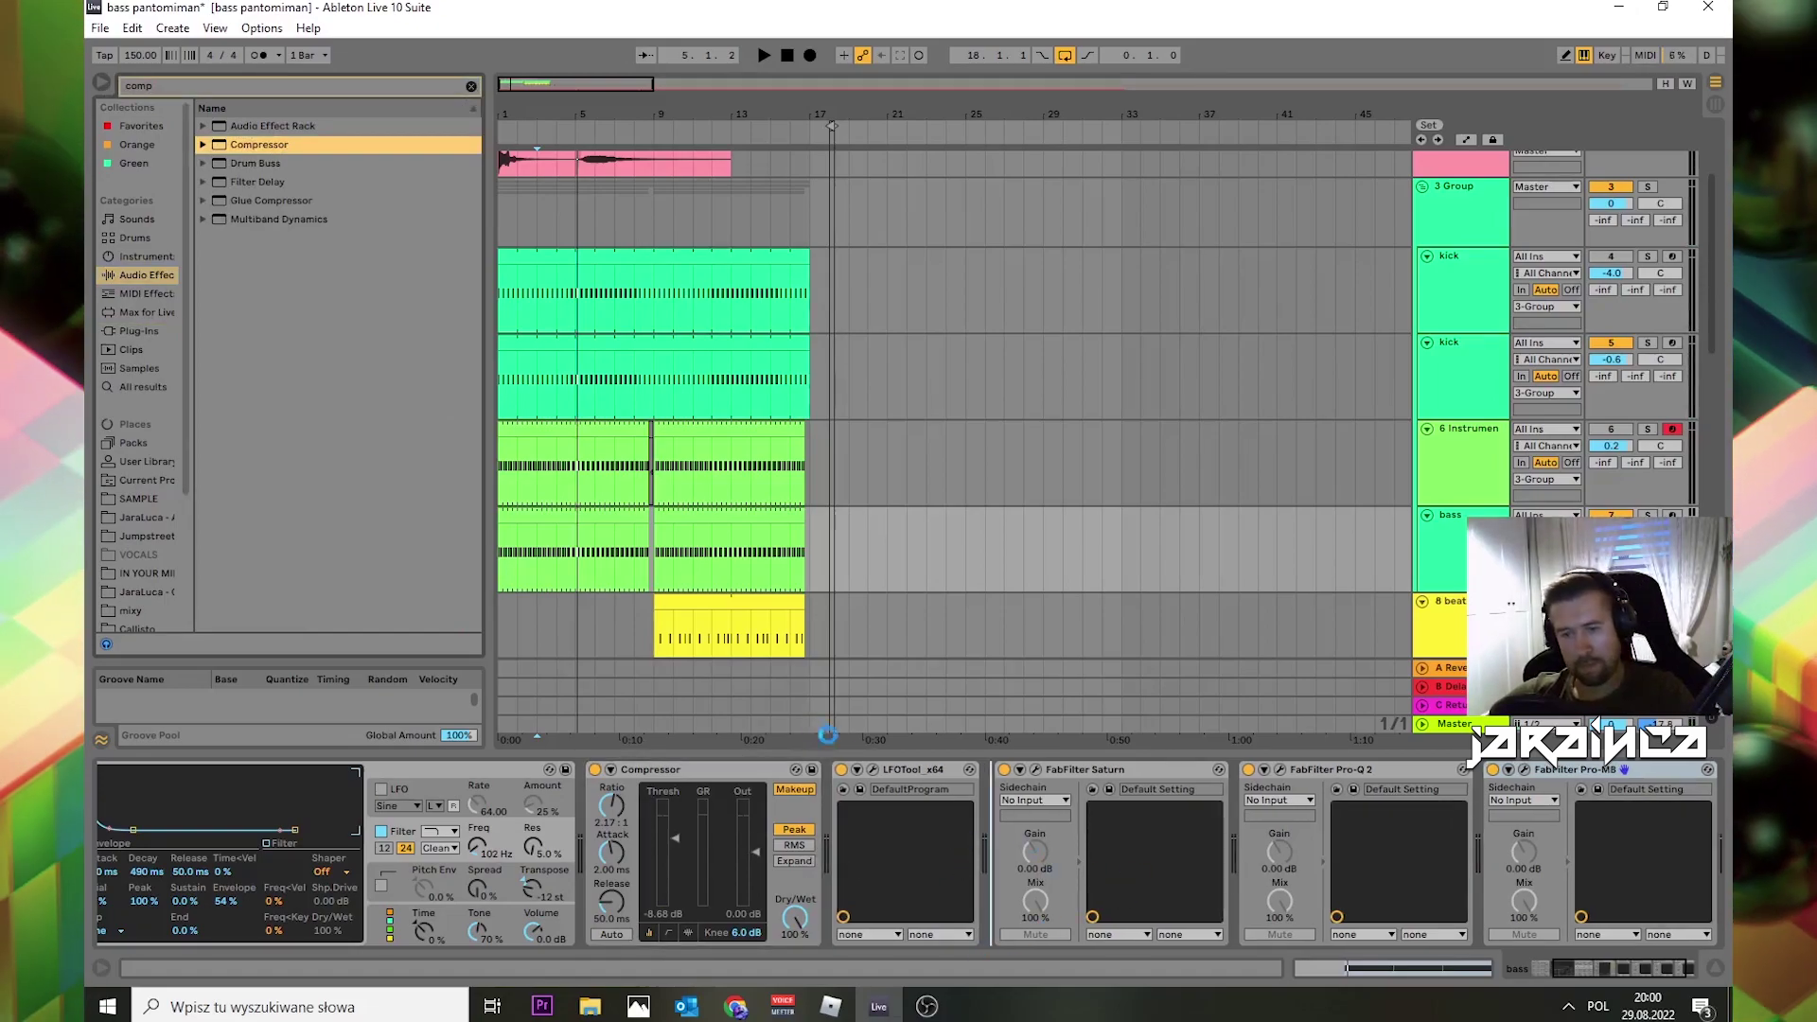
# Step: Show the new Compressor's sidechain settings and choose the kick as its sidechain source
pyautogui.click(1014, 770)
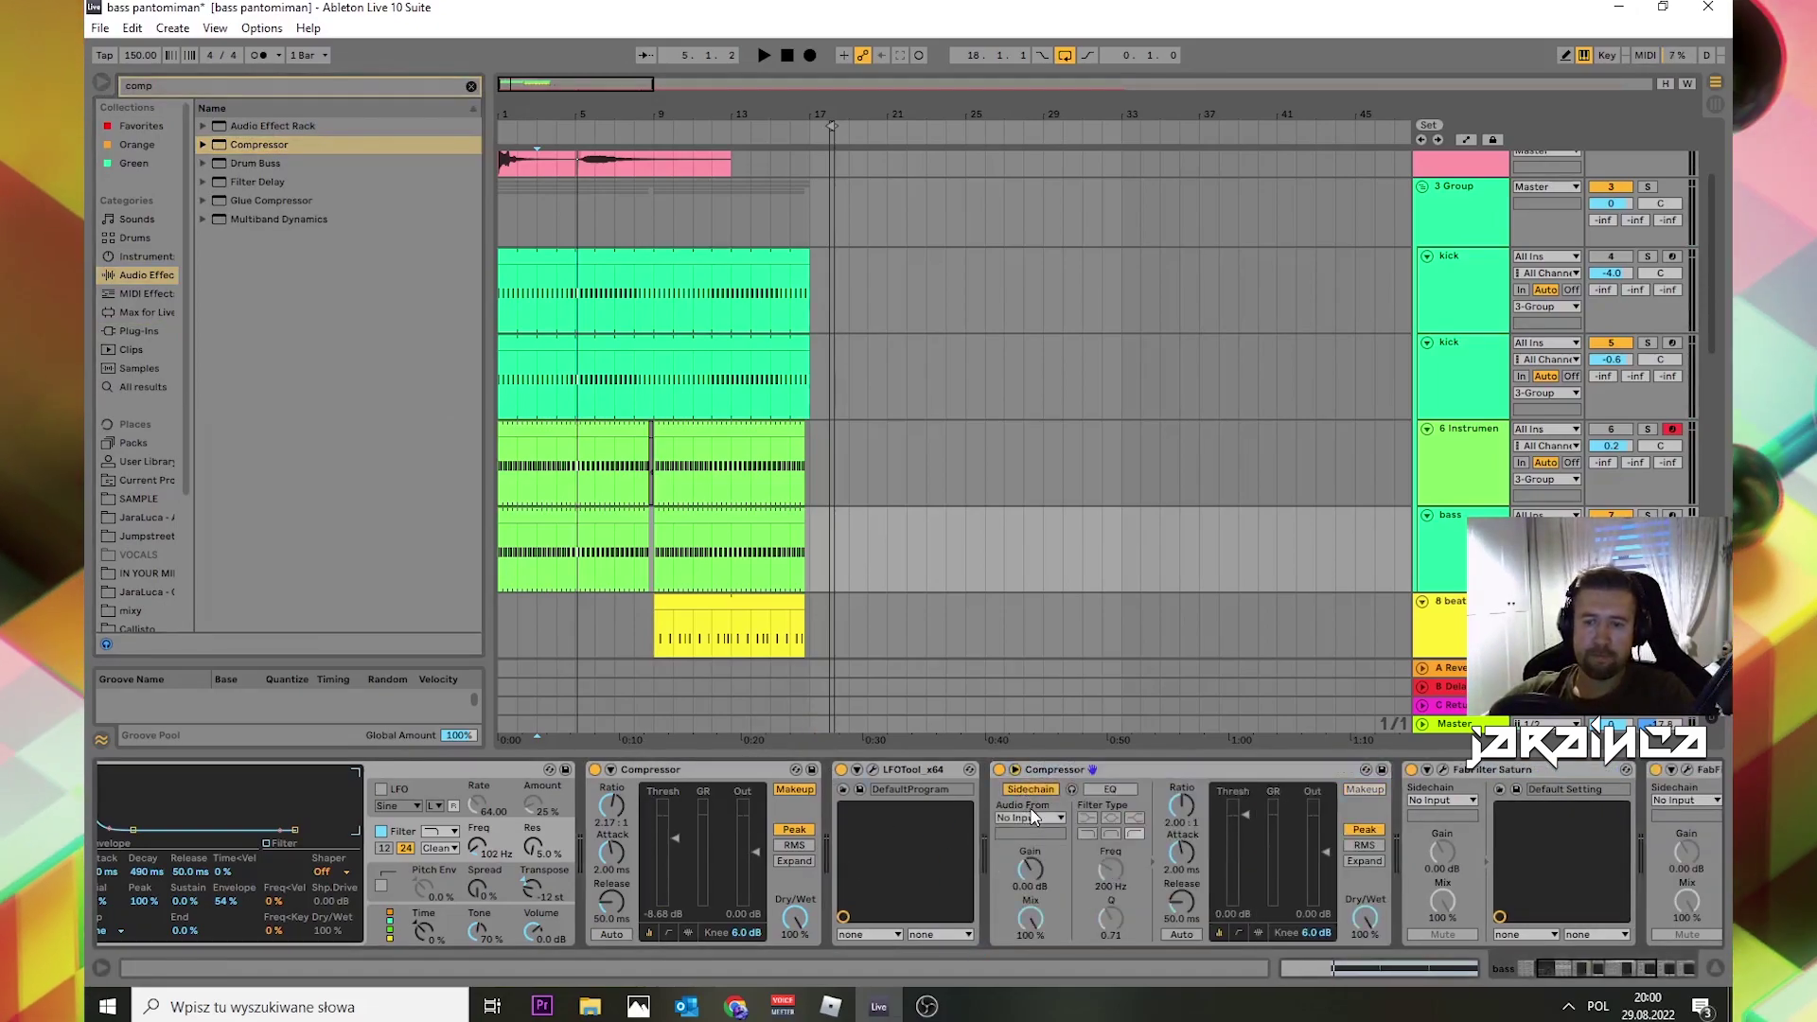
pyautogui.click(1033, 816)
pyautogui.click(1314, 876)
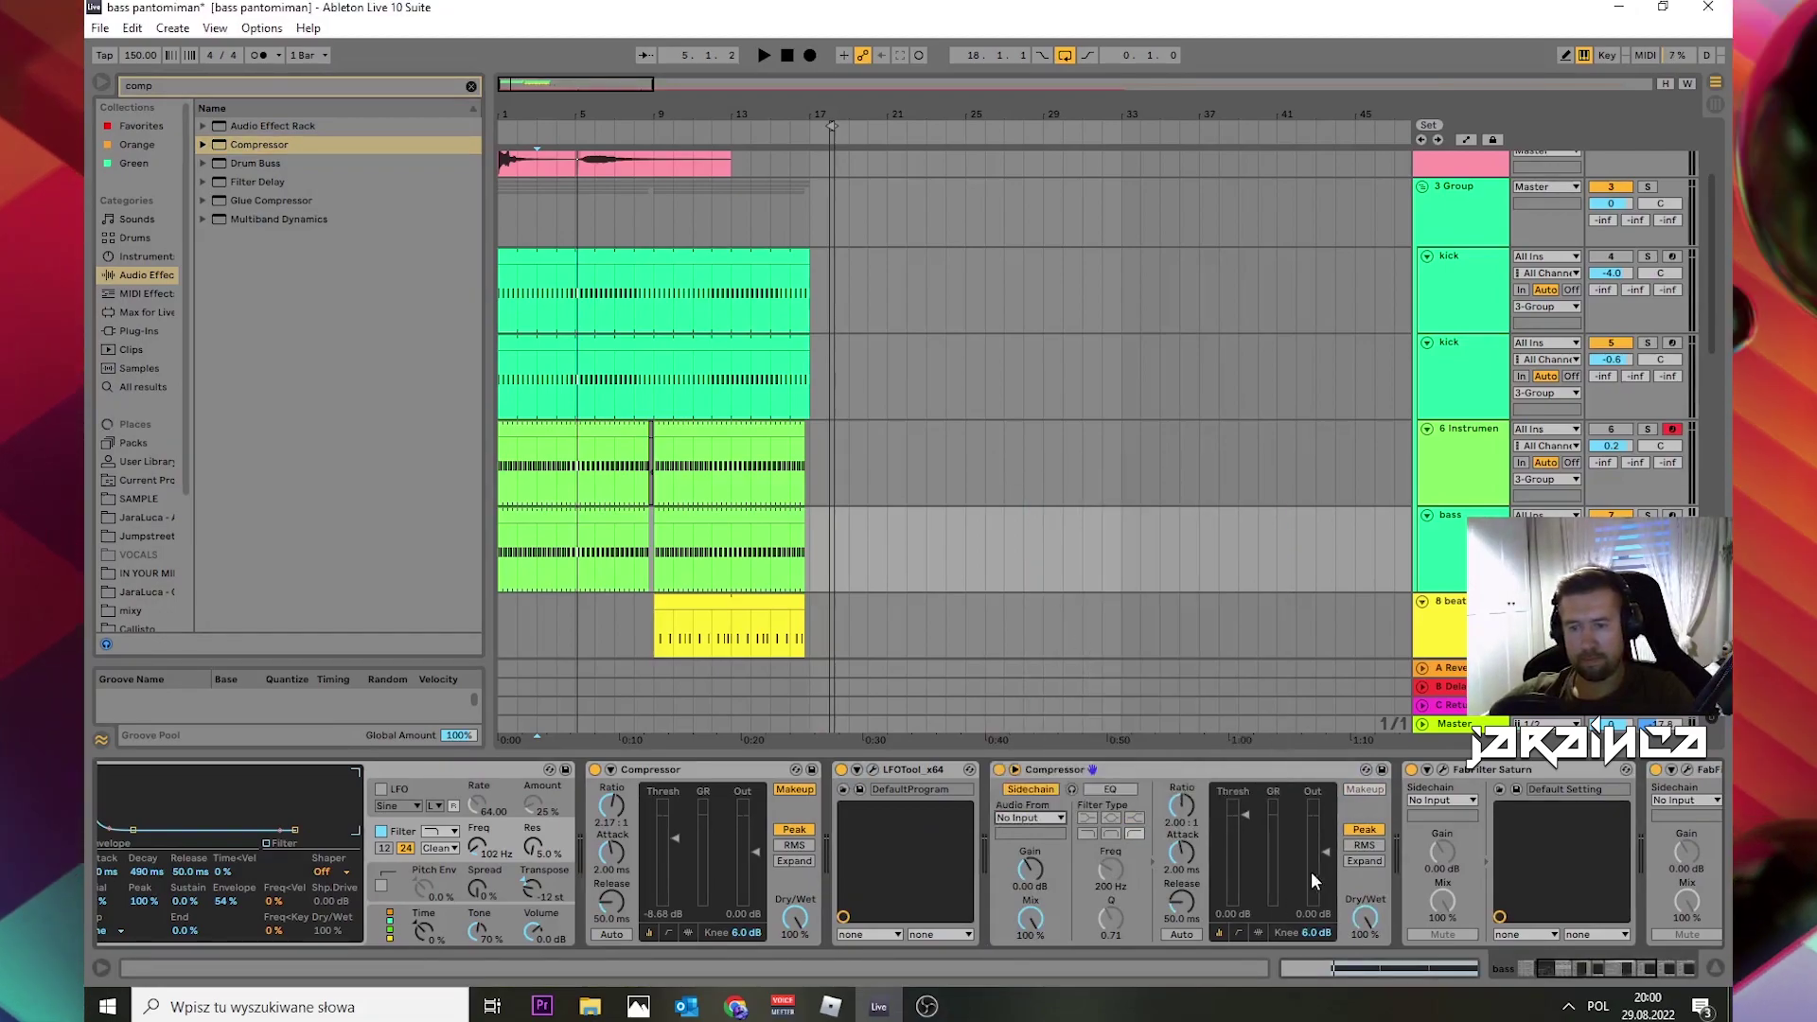
# Step: Set the sidechain Compressor's threshold to -5.37 dB while comparing the kick and bass with the reference
pyautogui.press('space')
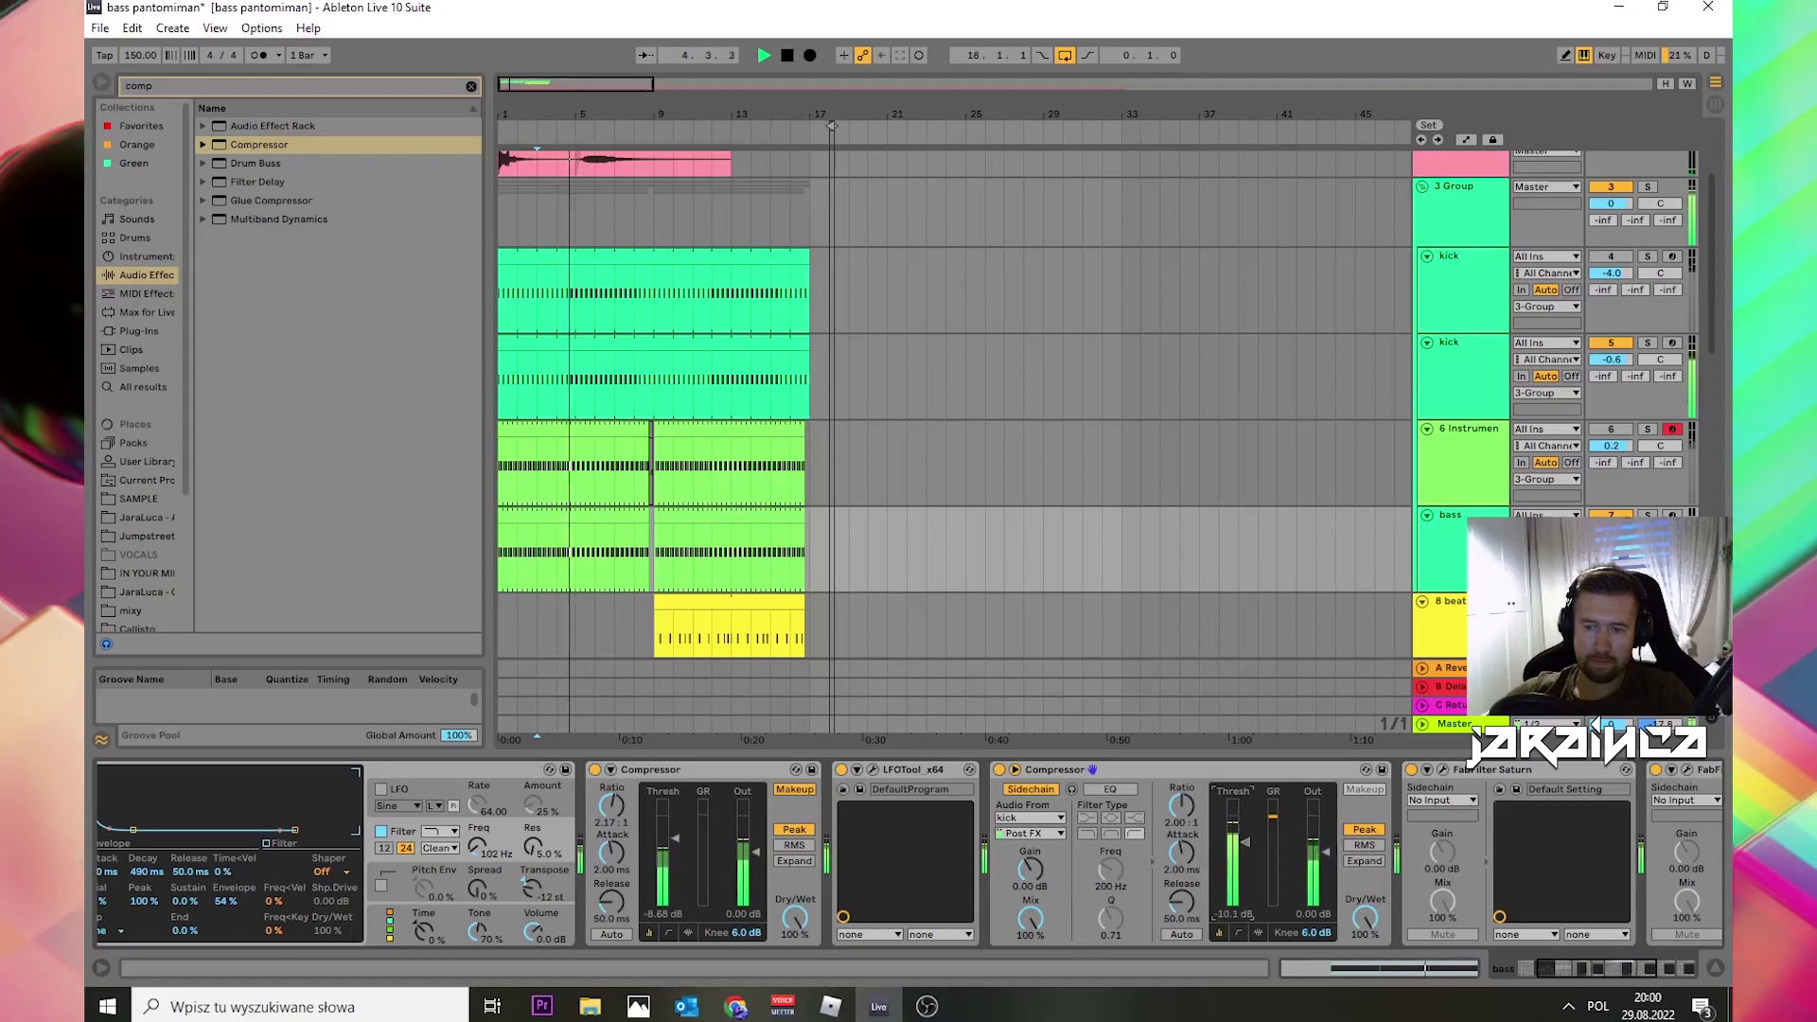
pyautogui.press('space')
pyautogui.click(854, 577)
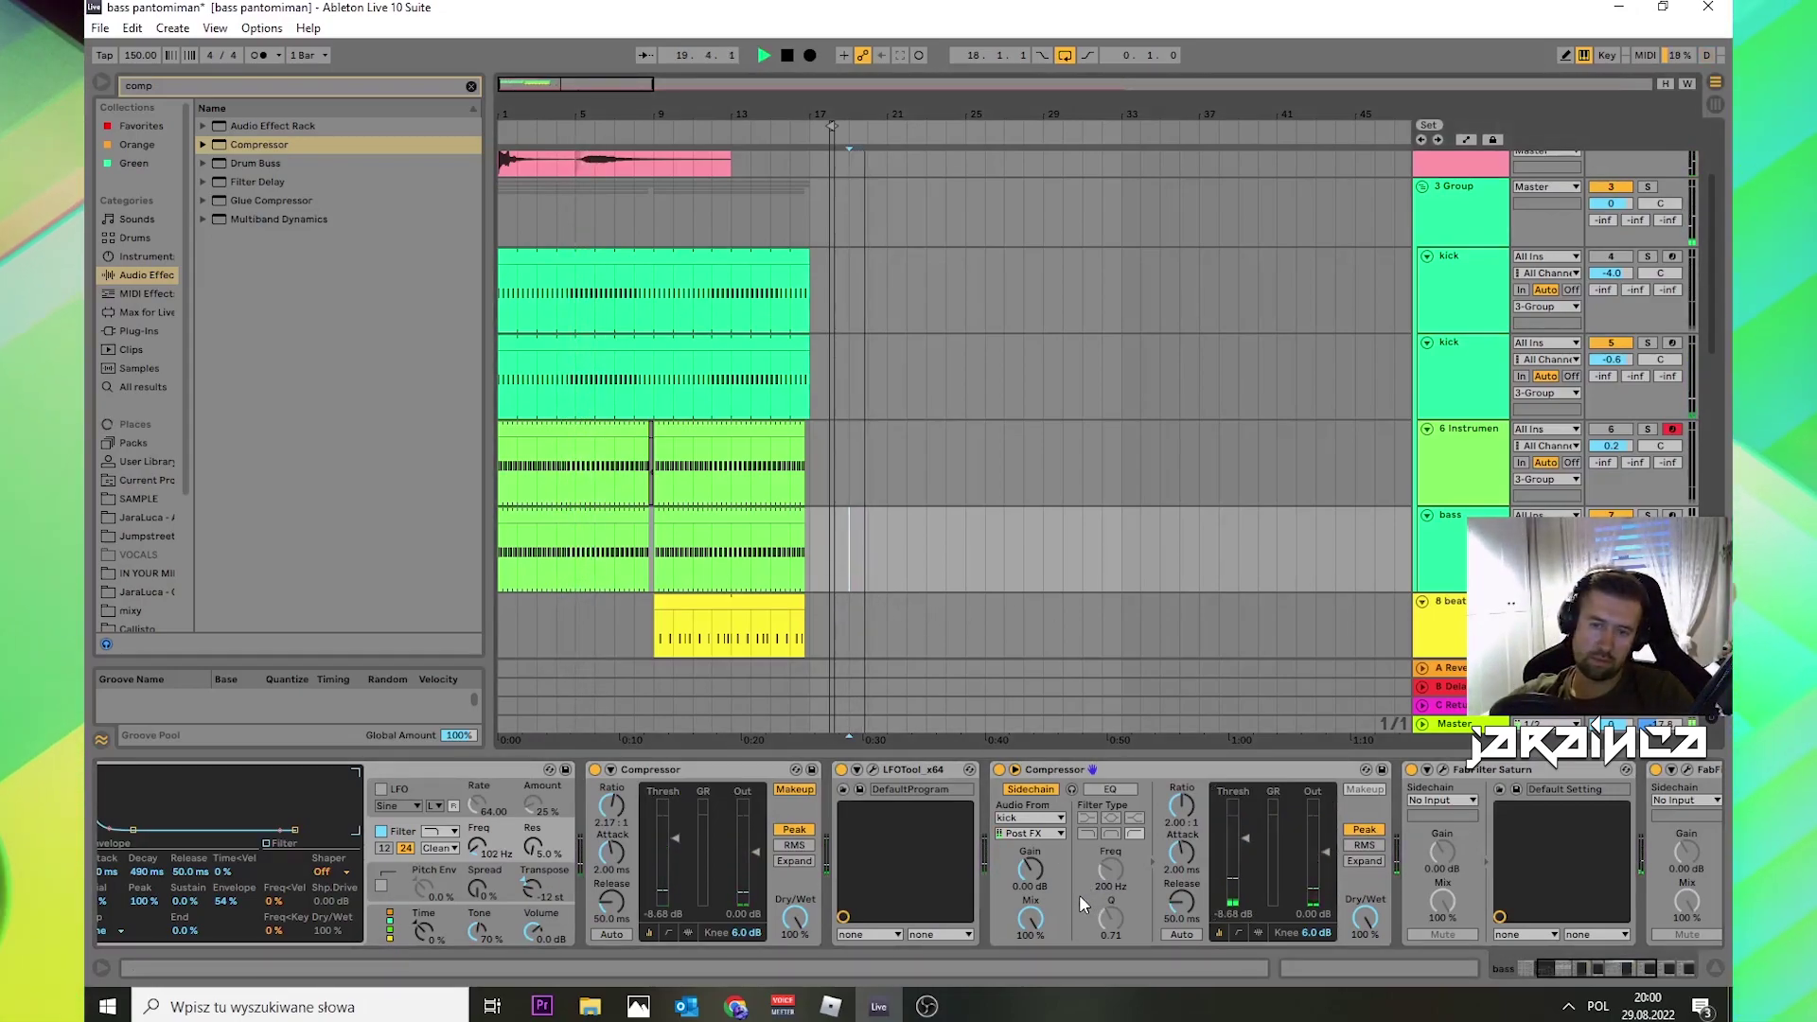
pyautogui.moveTo(1257, 854); pyautogui.dragTo(1257, 844)
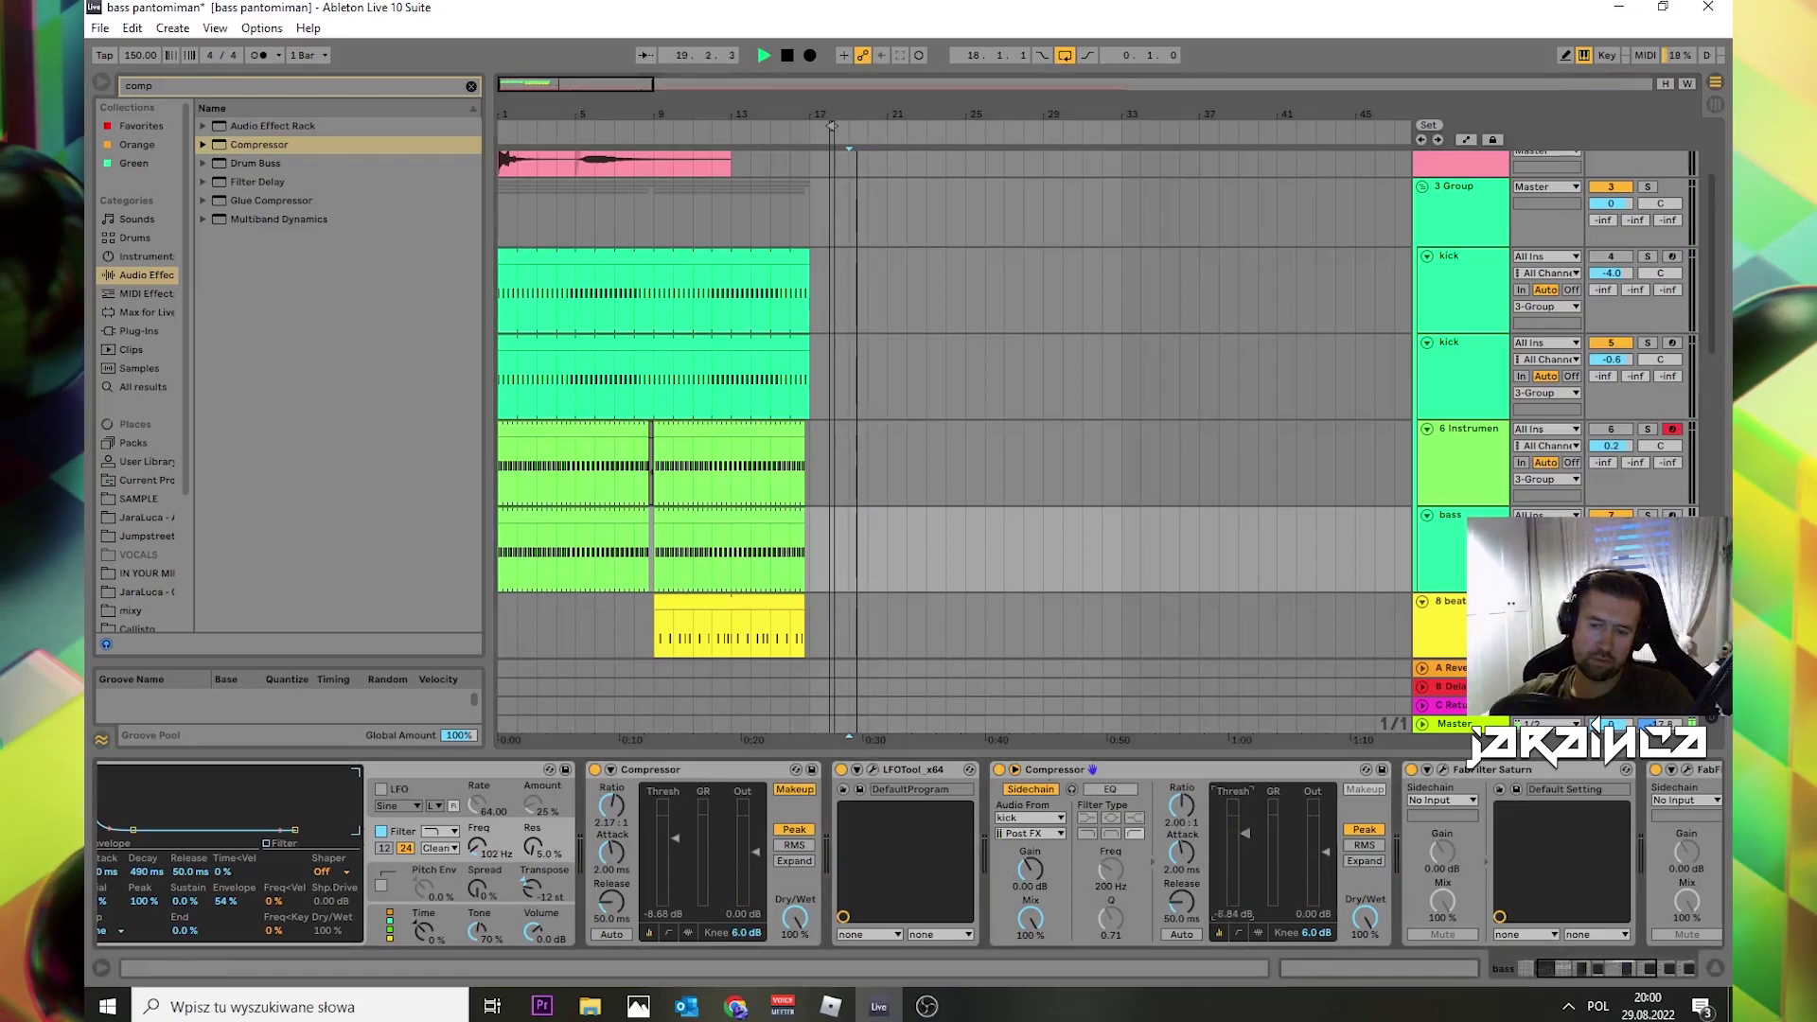
pyautogui.press('space')
pyautogui.click(556, 538)
pyautogui.press('space')
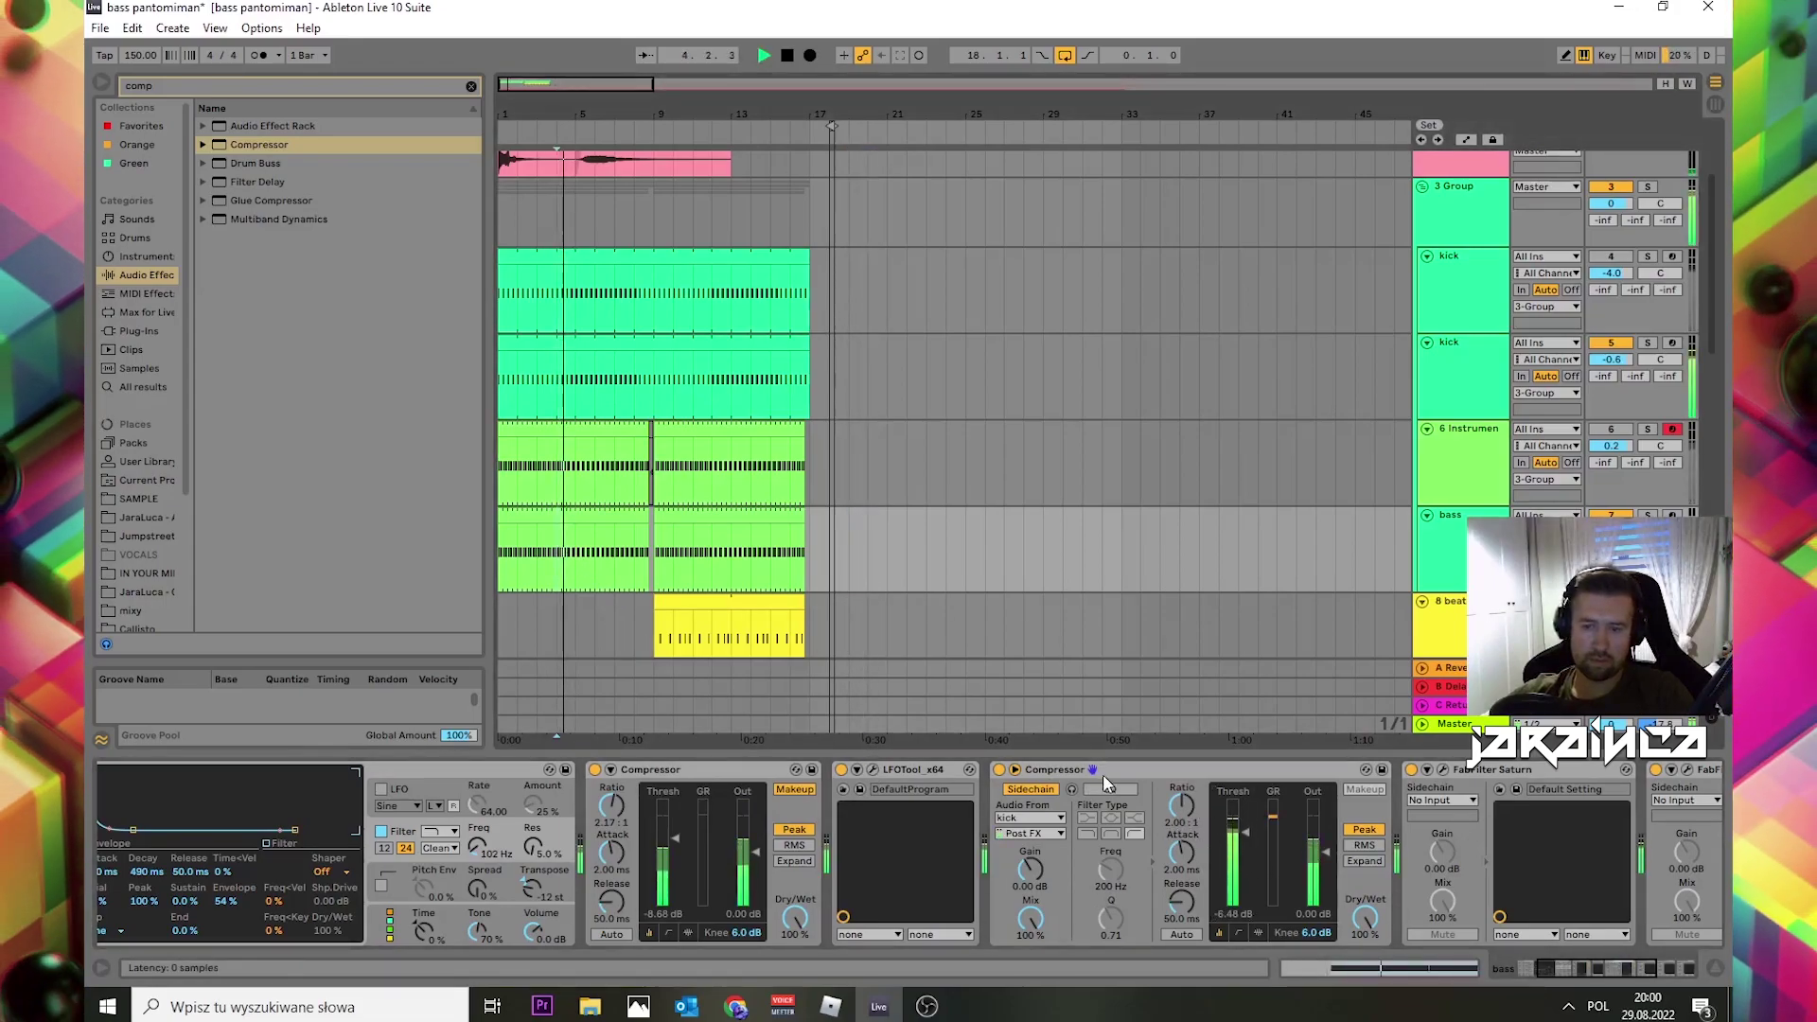
pyautogui.moveTo(1245, 831); pyautogui.dragTo(1245, 834)
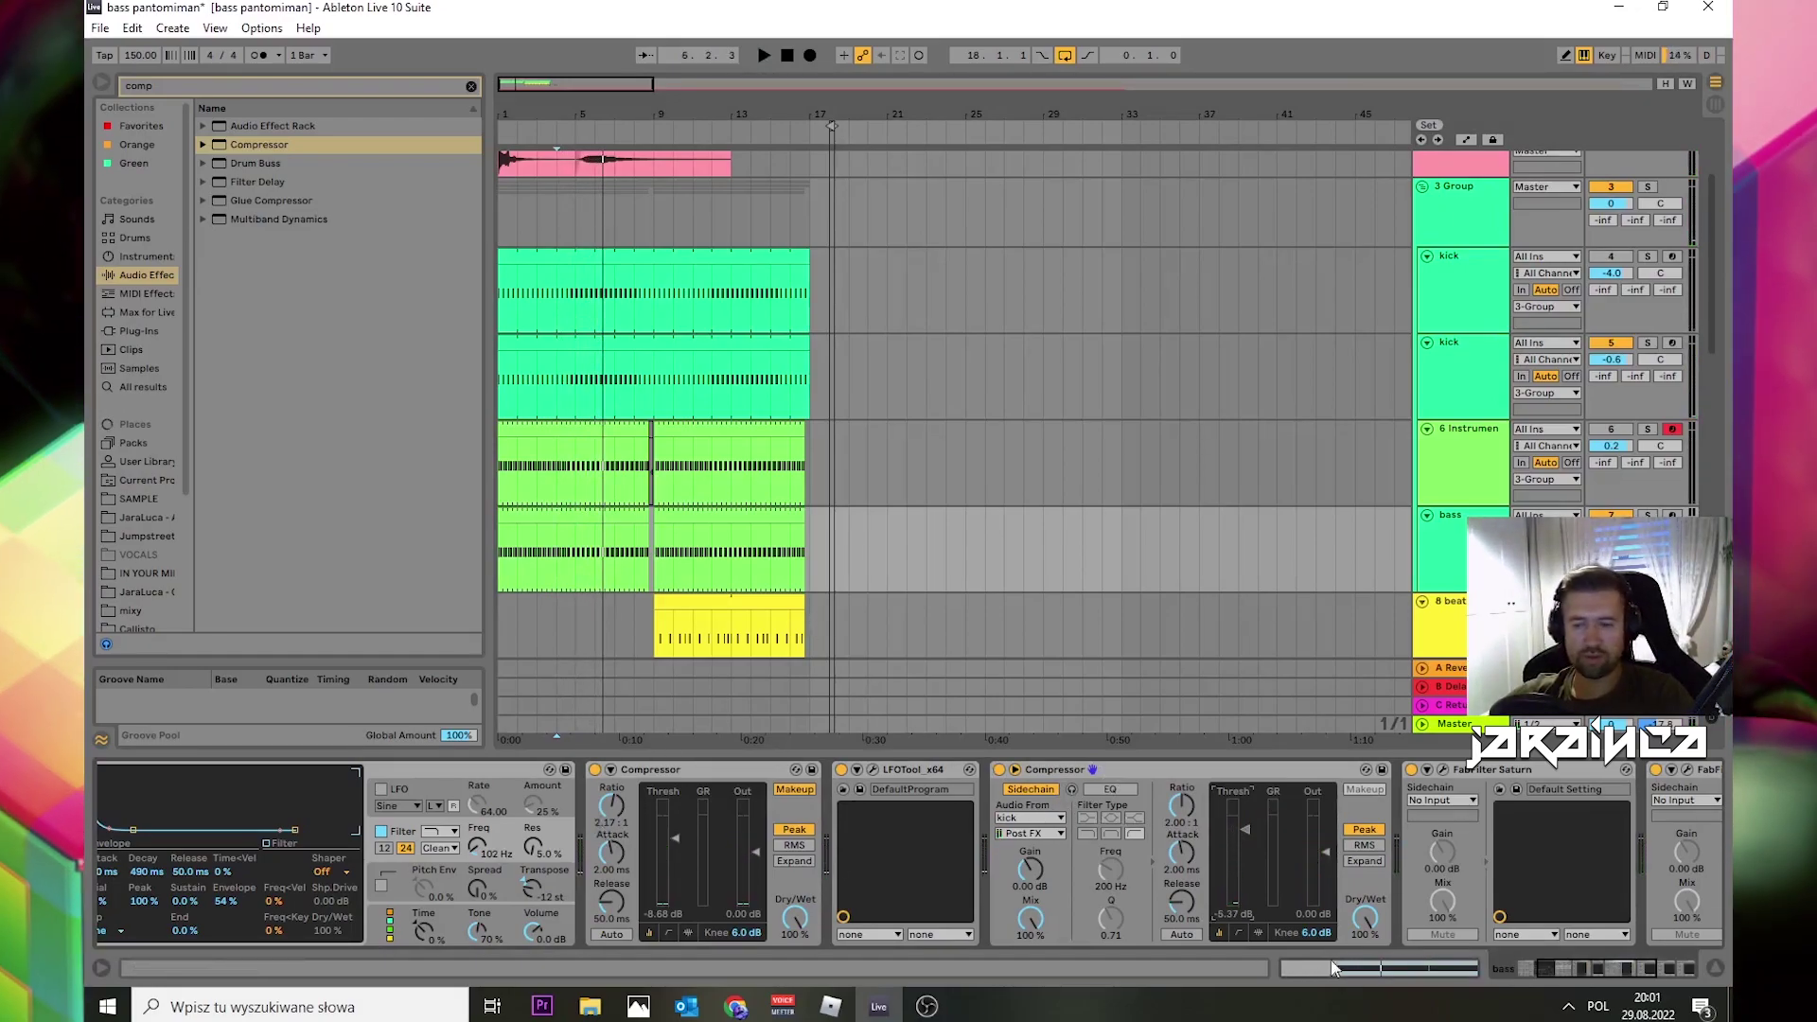
# Step: Add a bell boost of about 5 dB near 2.2 kHz in the bass track's Pro-Q 2 during playback, then close the plug-in window
pyautogui.moveTo(1557, 977); pyautogui.dragTo(1529, 975)
pyautogui.press('space')
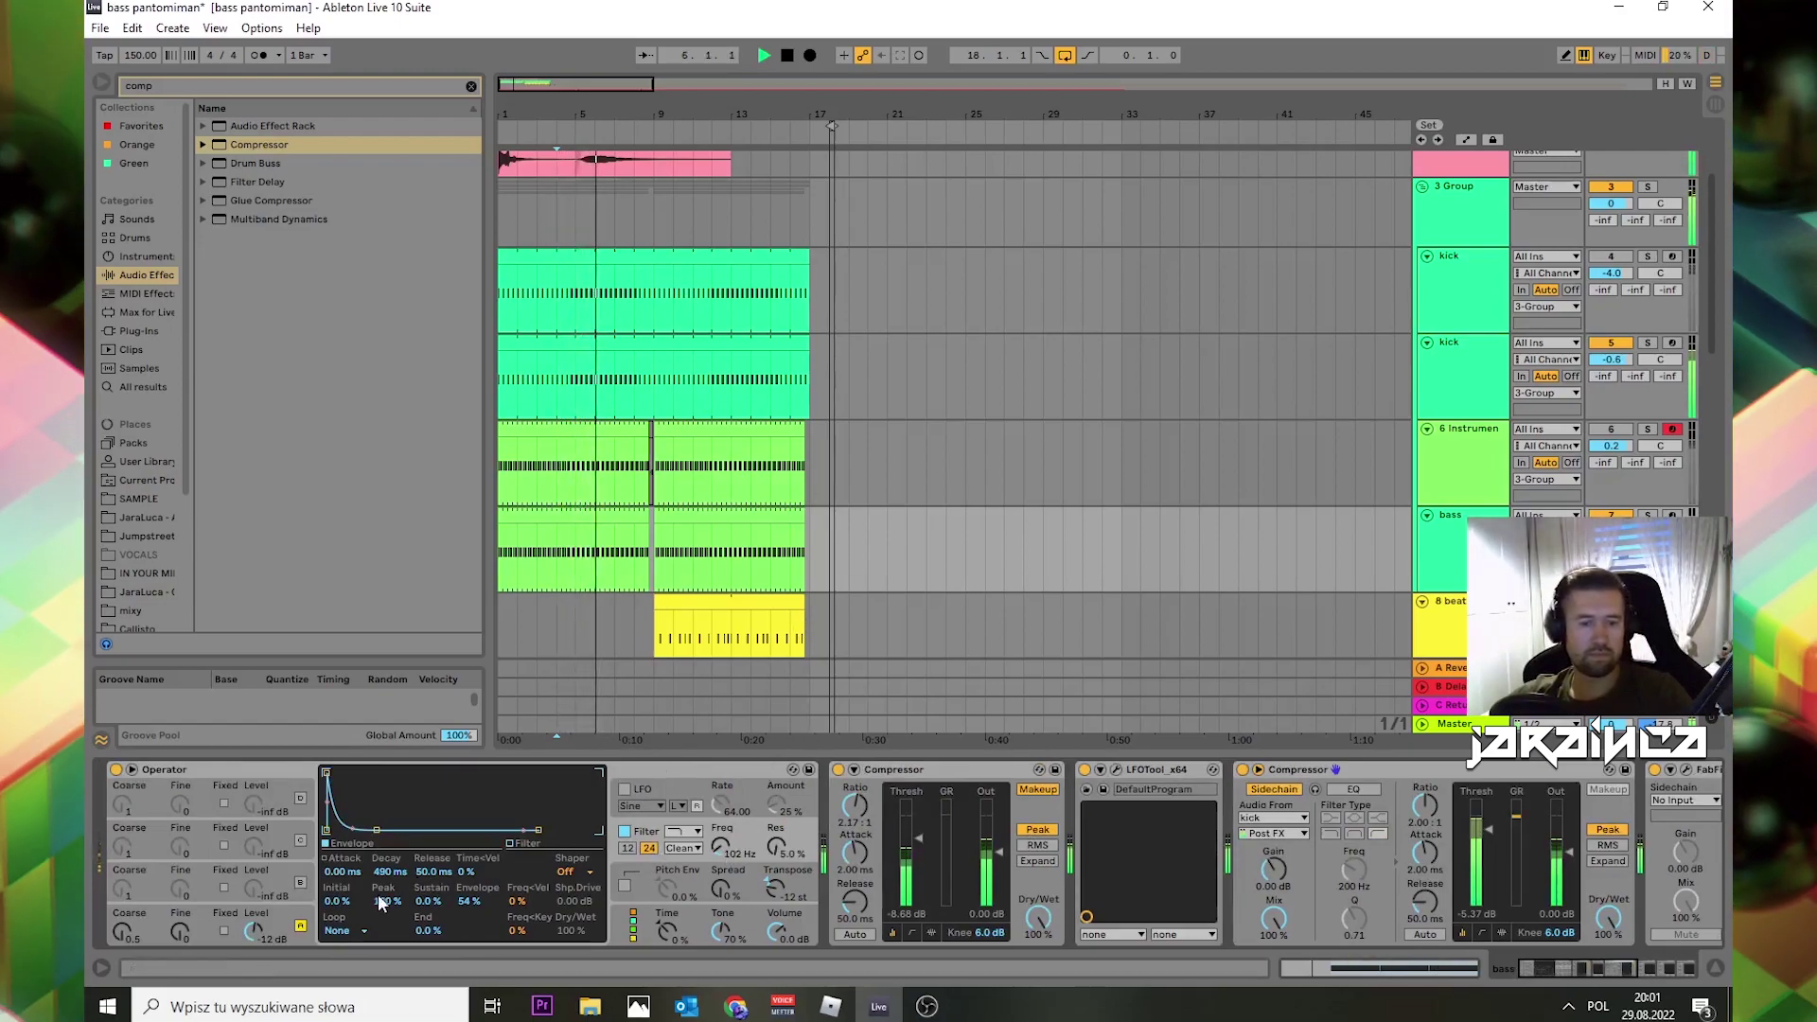
pyautogui.press('space')
pyautogui.moveTo(1562, 971); pyautogui.dragTo(1615, 972)
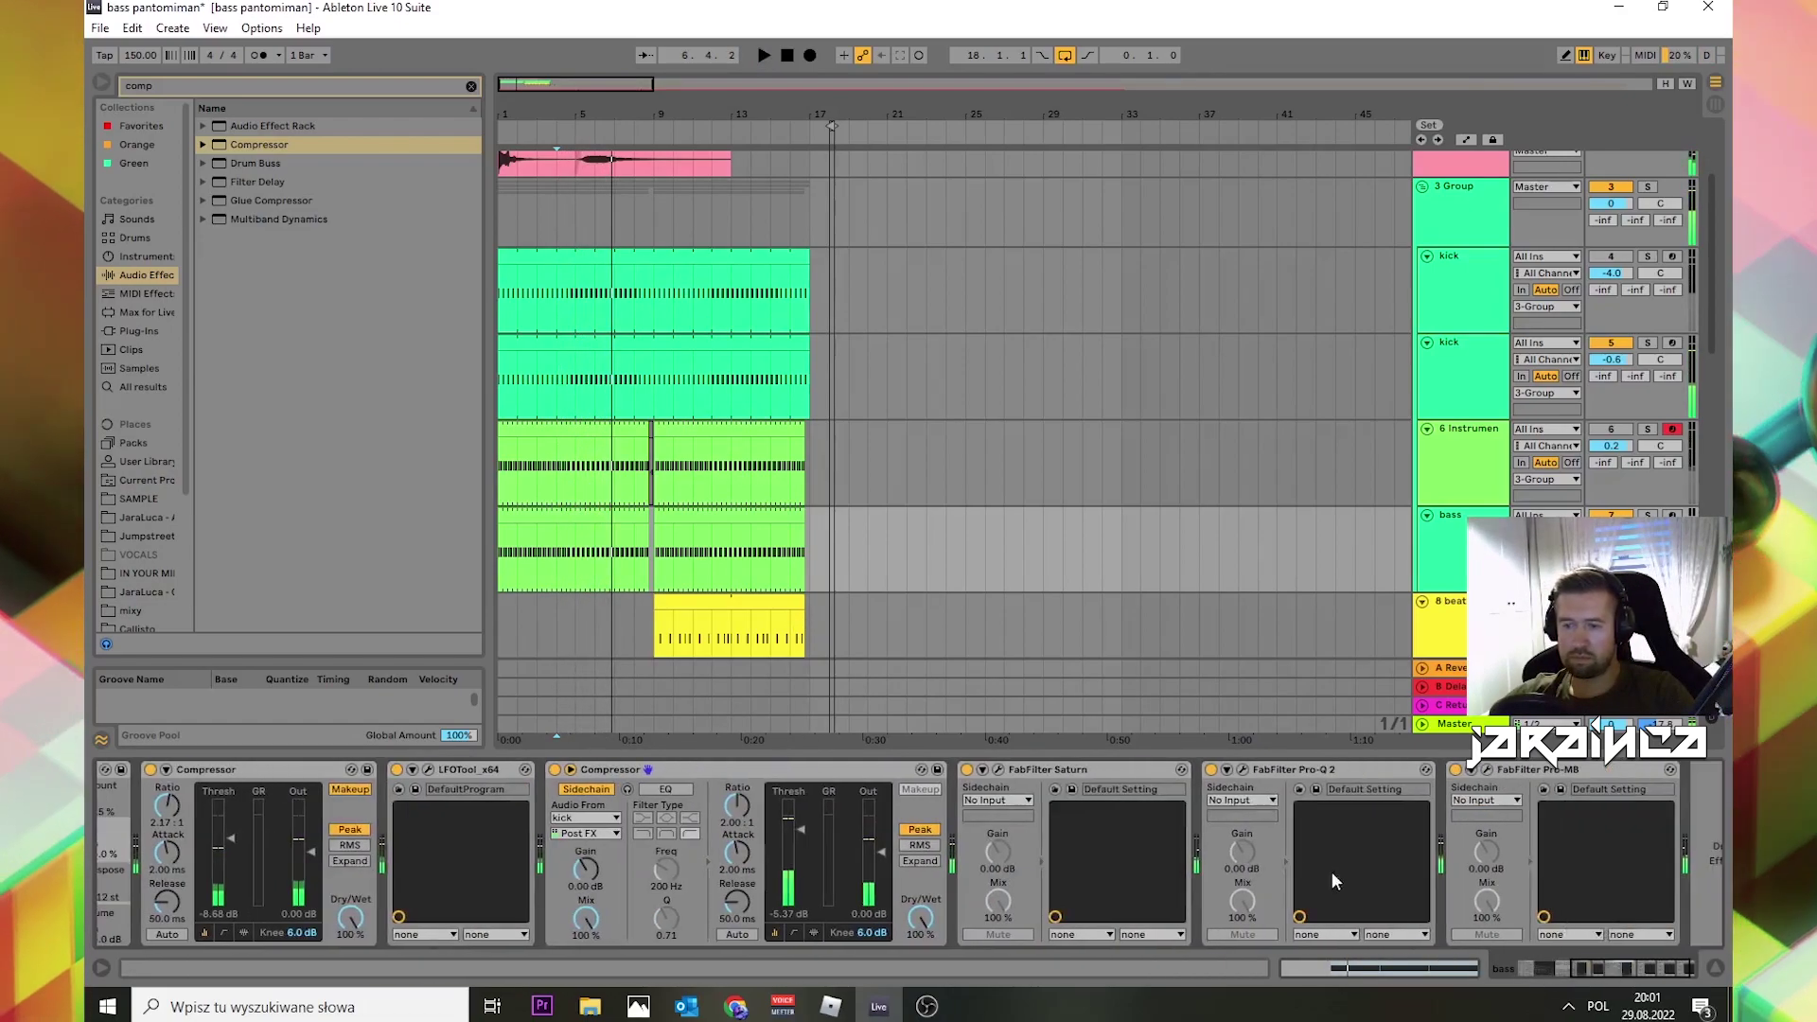
pyautogui.click(1242, 770)
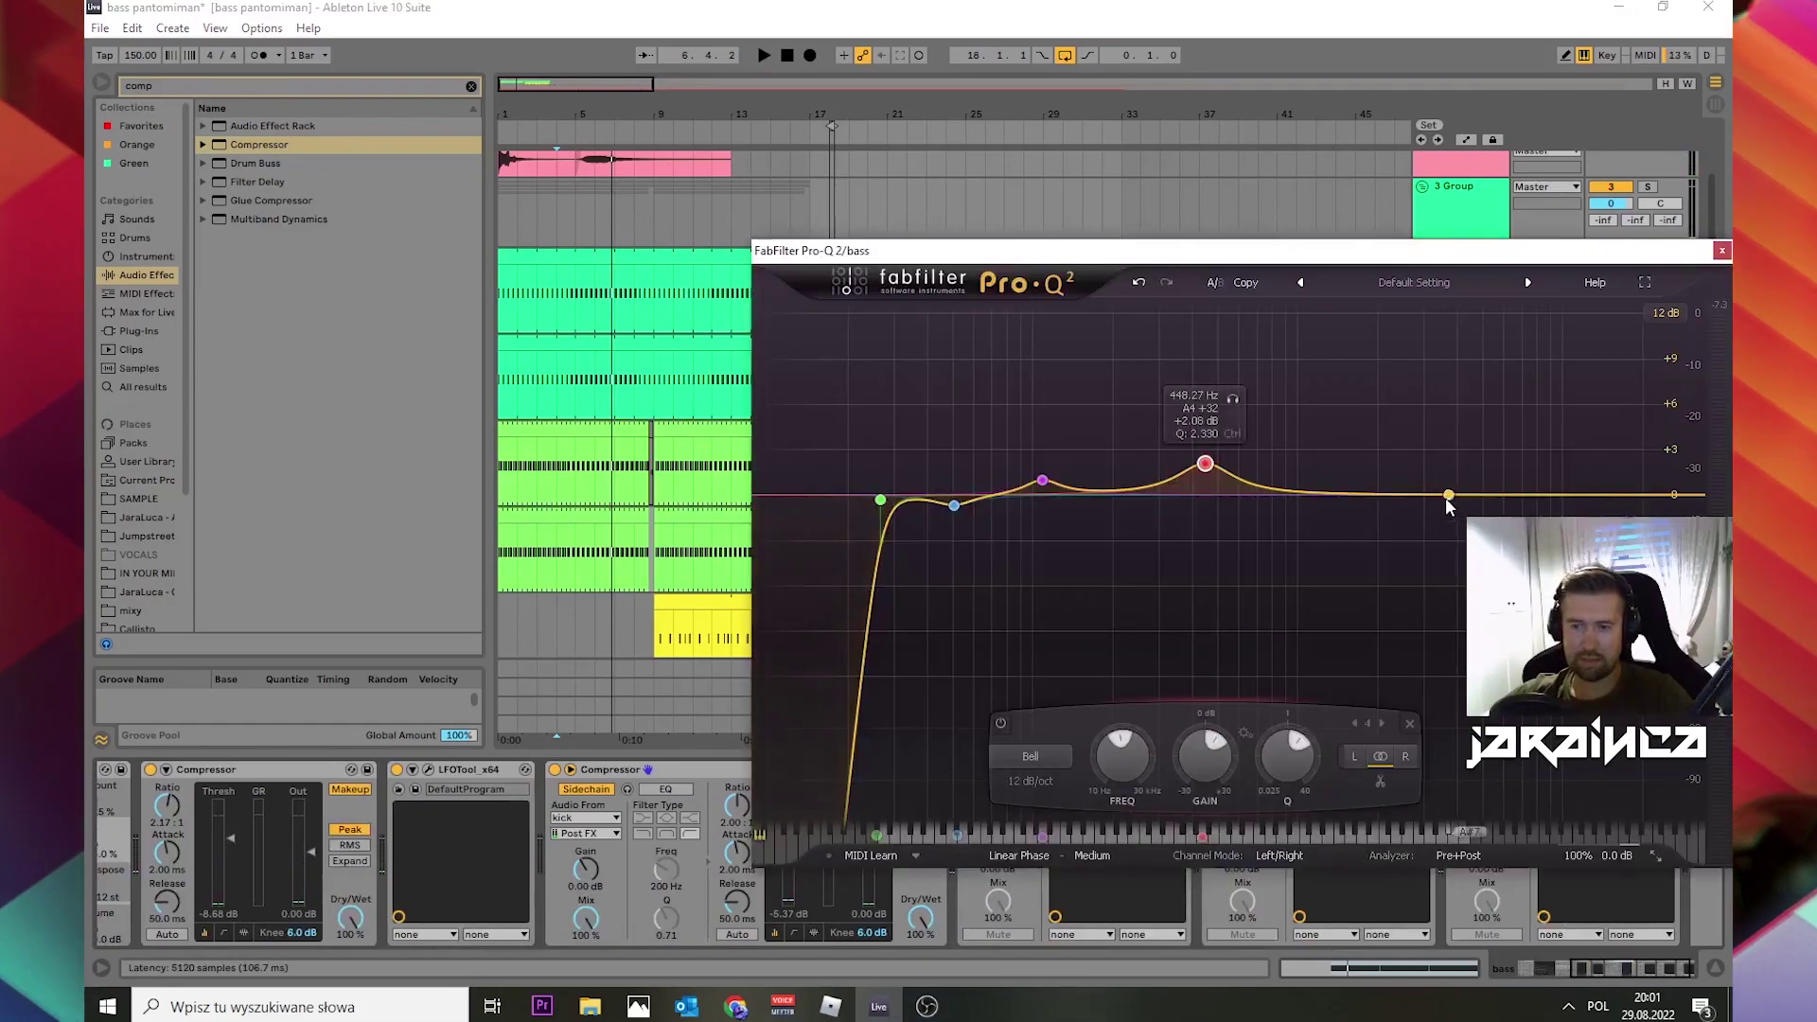
pyautogui.moveTo(1382, 495); pyautogui.dragTo(1393, 436)
pyautogui.press('space')
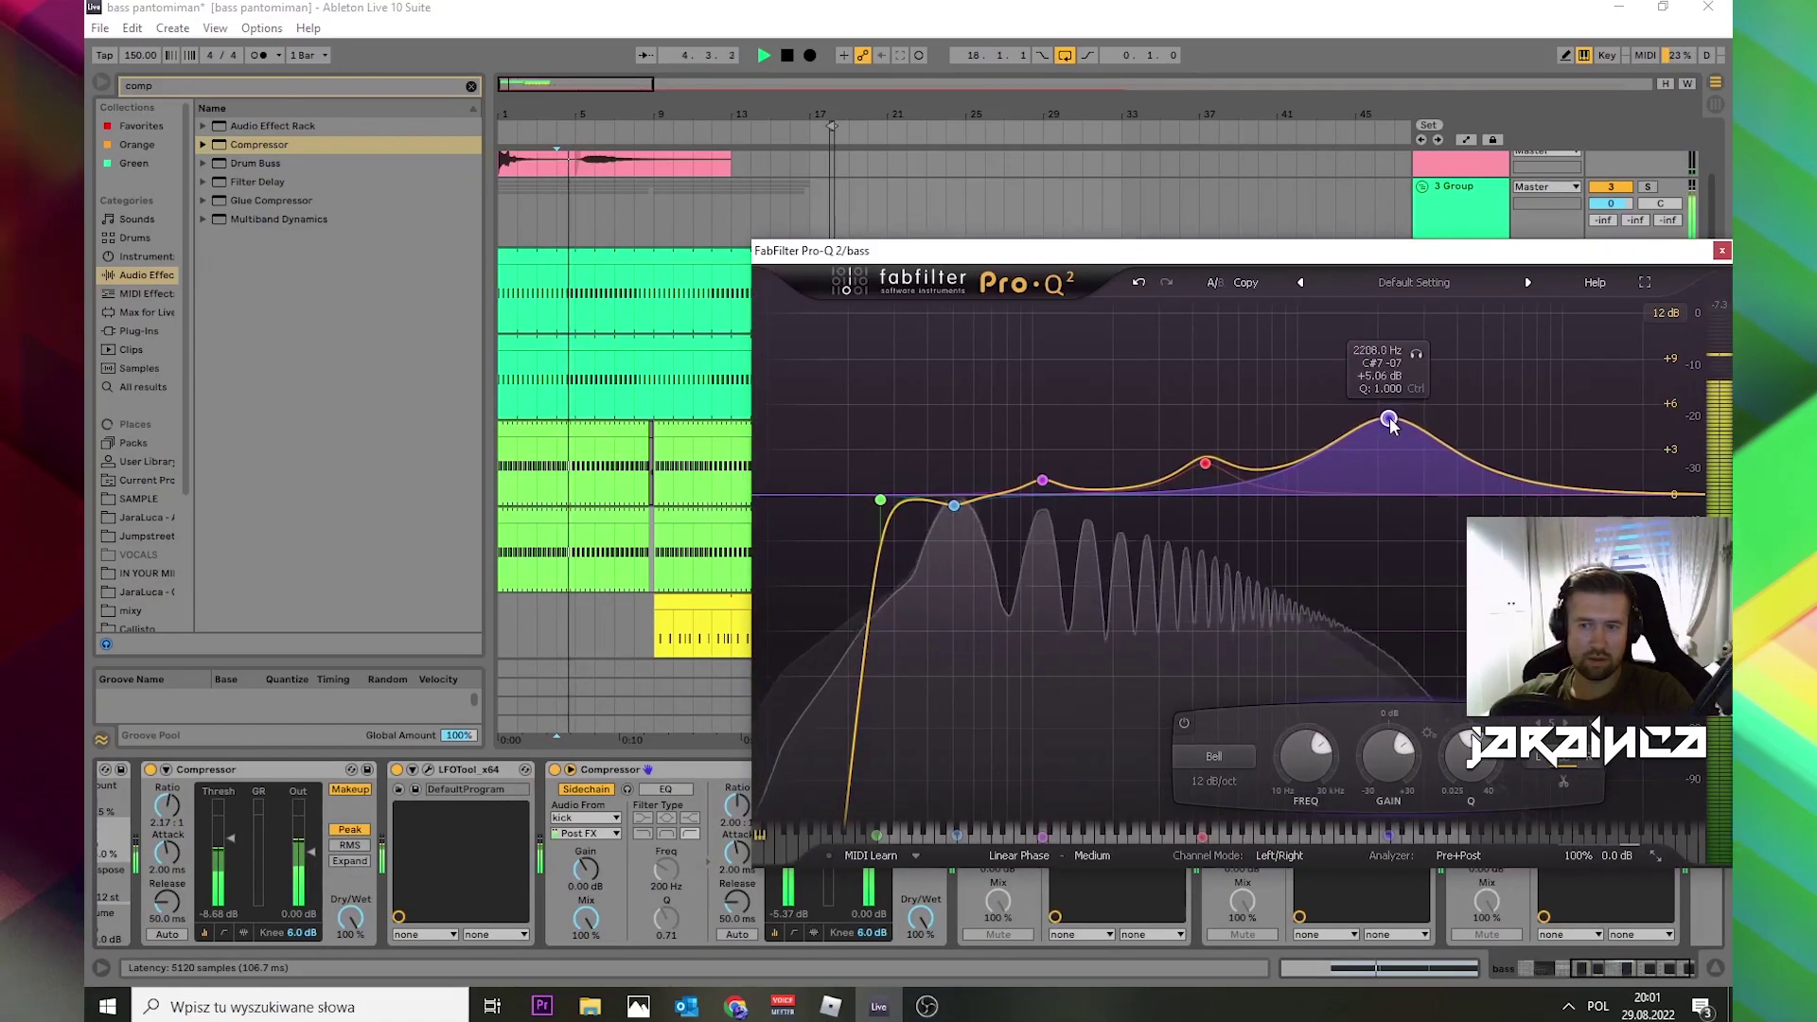
pyautogui.click(1722, 250)
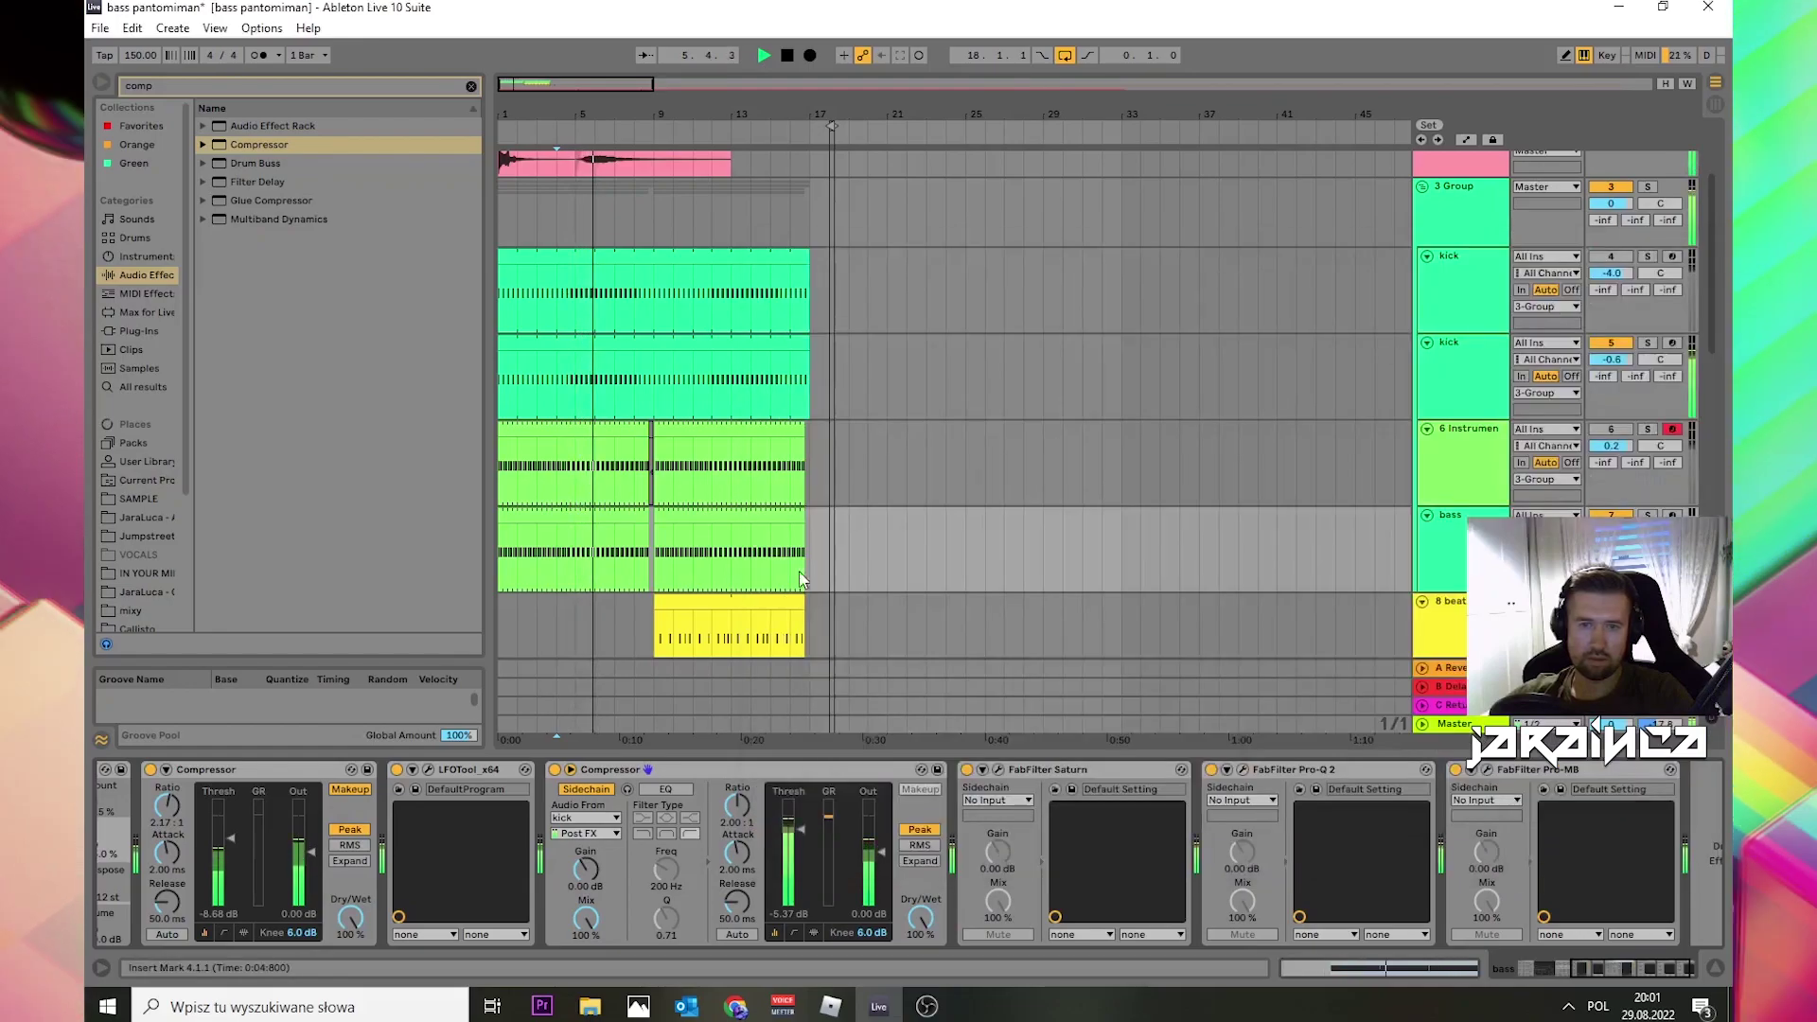
# Step: Play the arrangement from 4.1.1 and 8.1.1 and compare it with the start of the Judgement Night reference clip
pyautogui.press('space')
pyautogui.scroll(3, 1077, 456)
pyautogui.press('space')
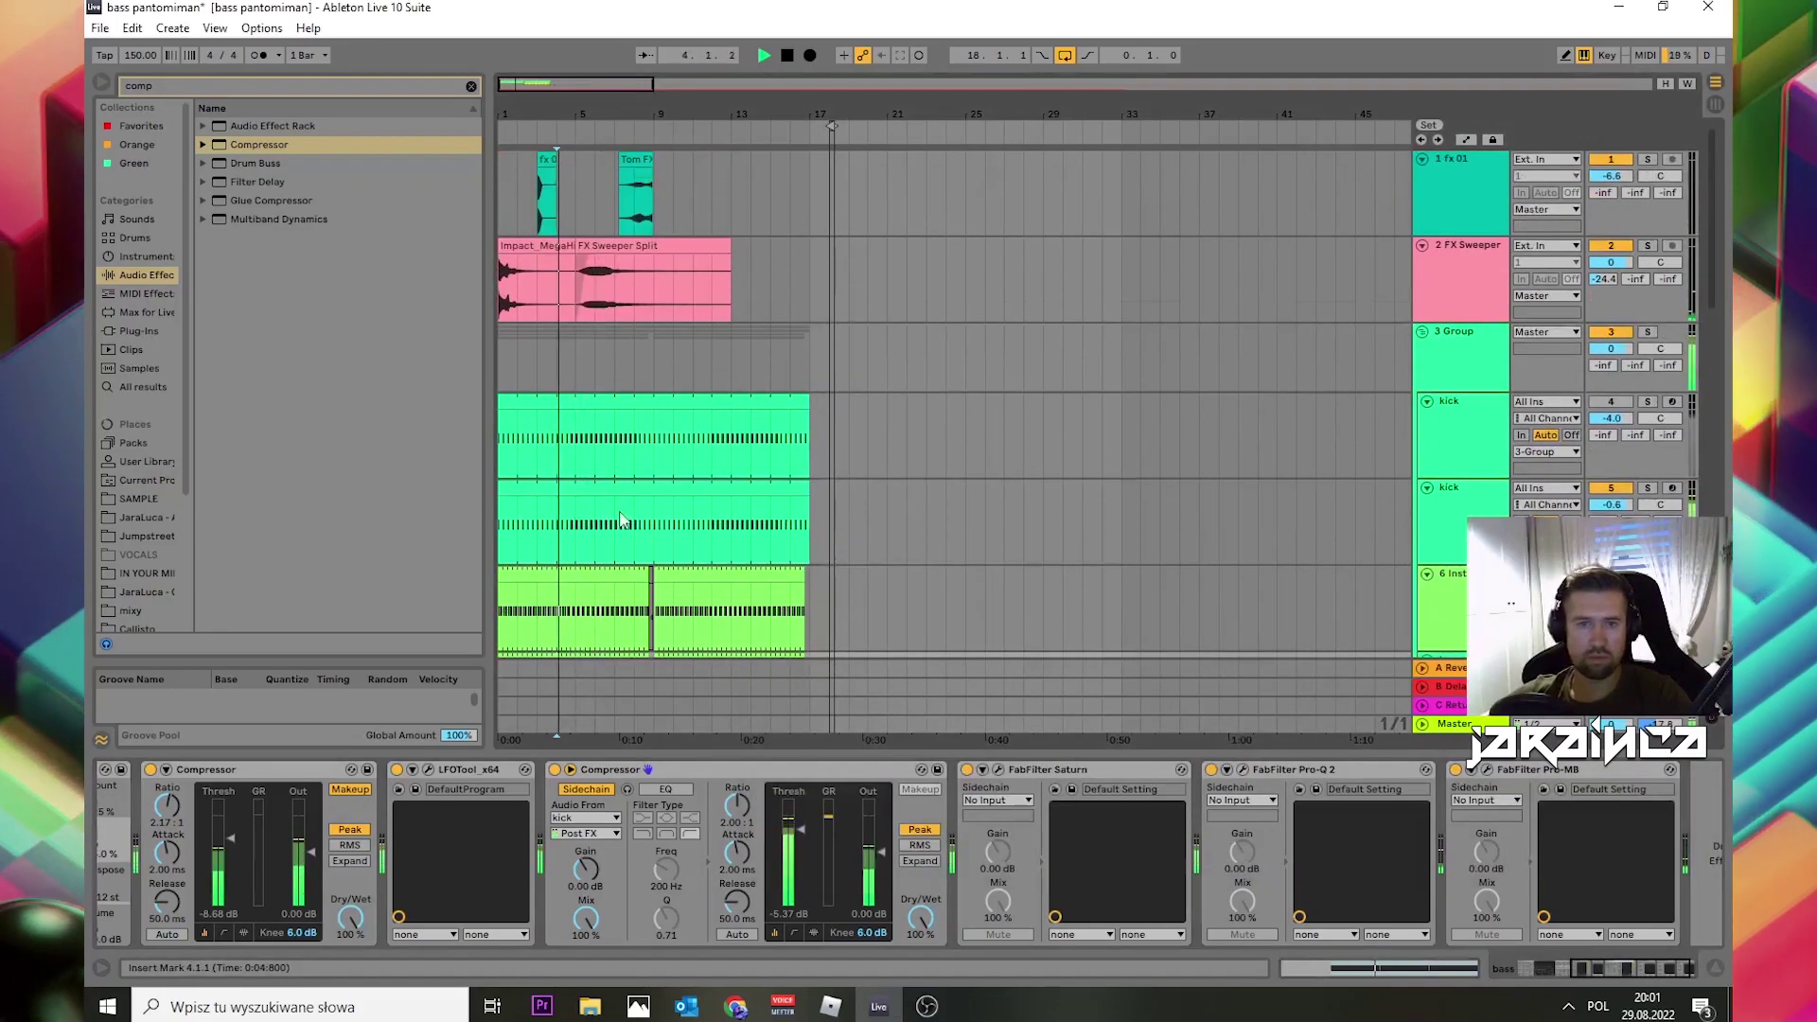
pyautogui.click(646, 579)
pyautogui.scroll(-5, 1259, 616)
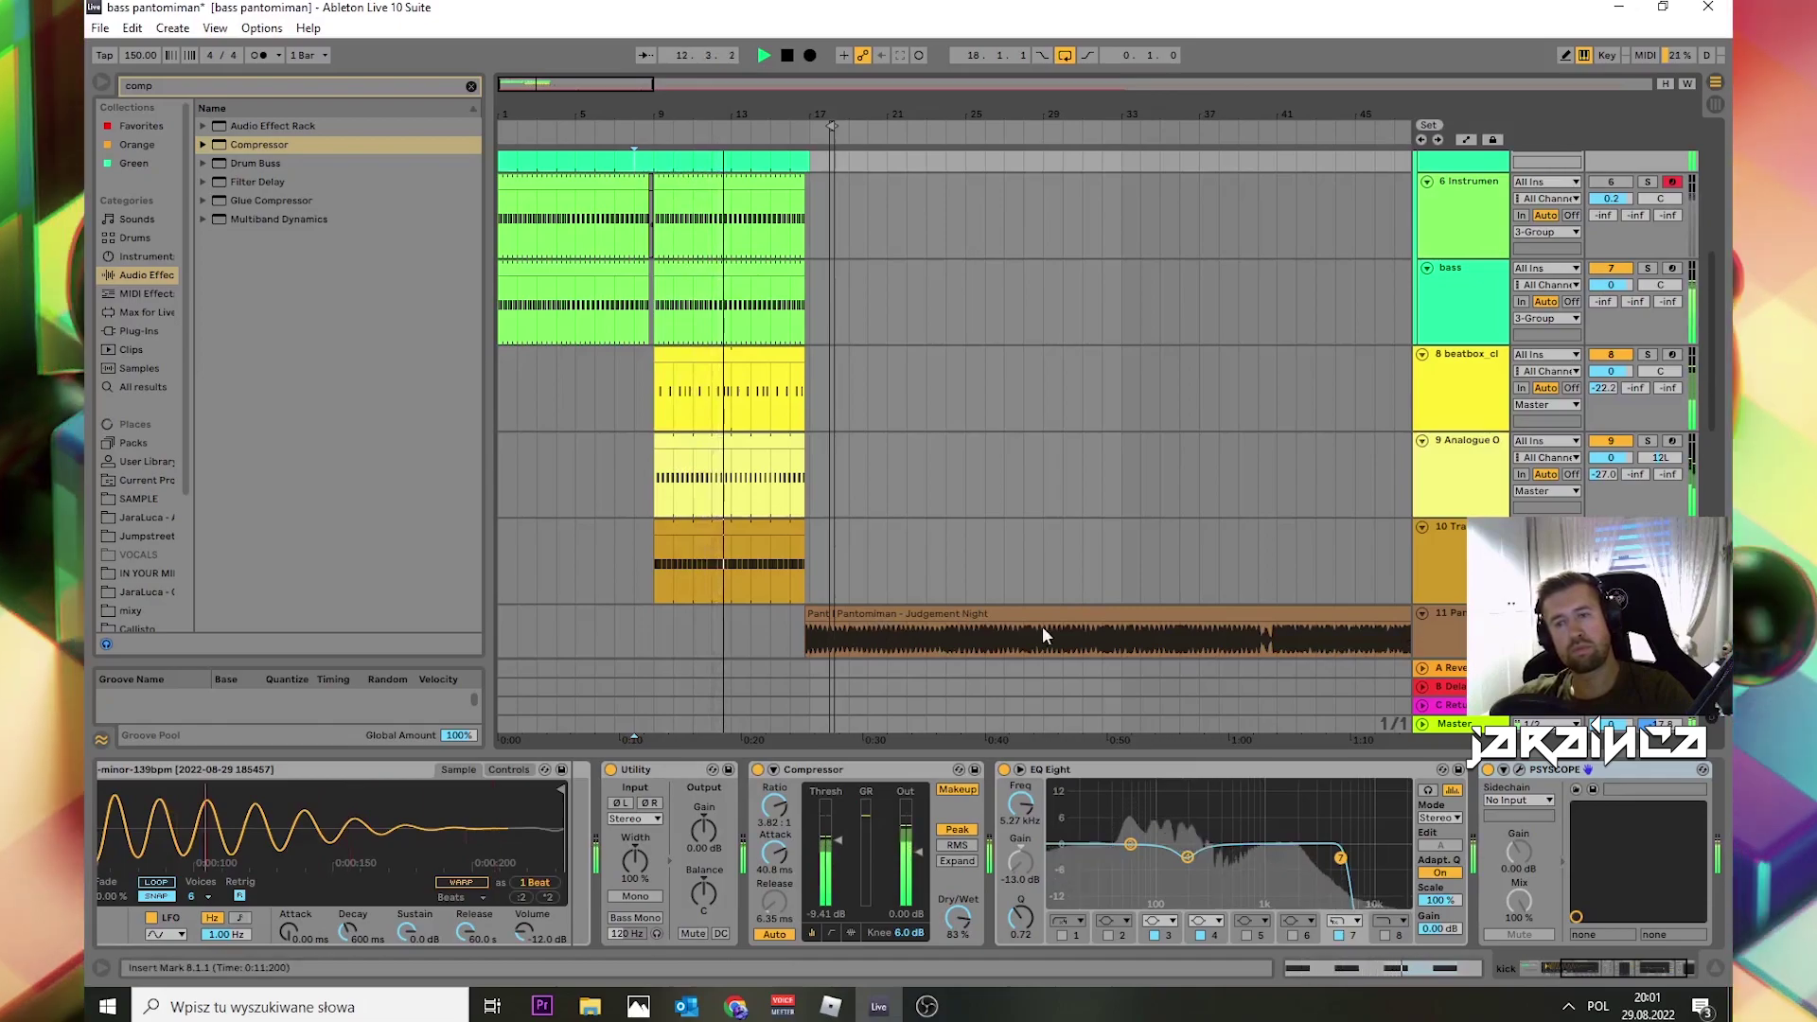
pyautogui.click(813, 608)
pyautogui.press('space')
pyautogui.press('space')
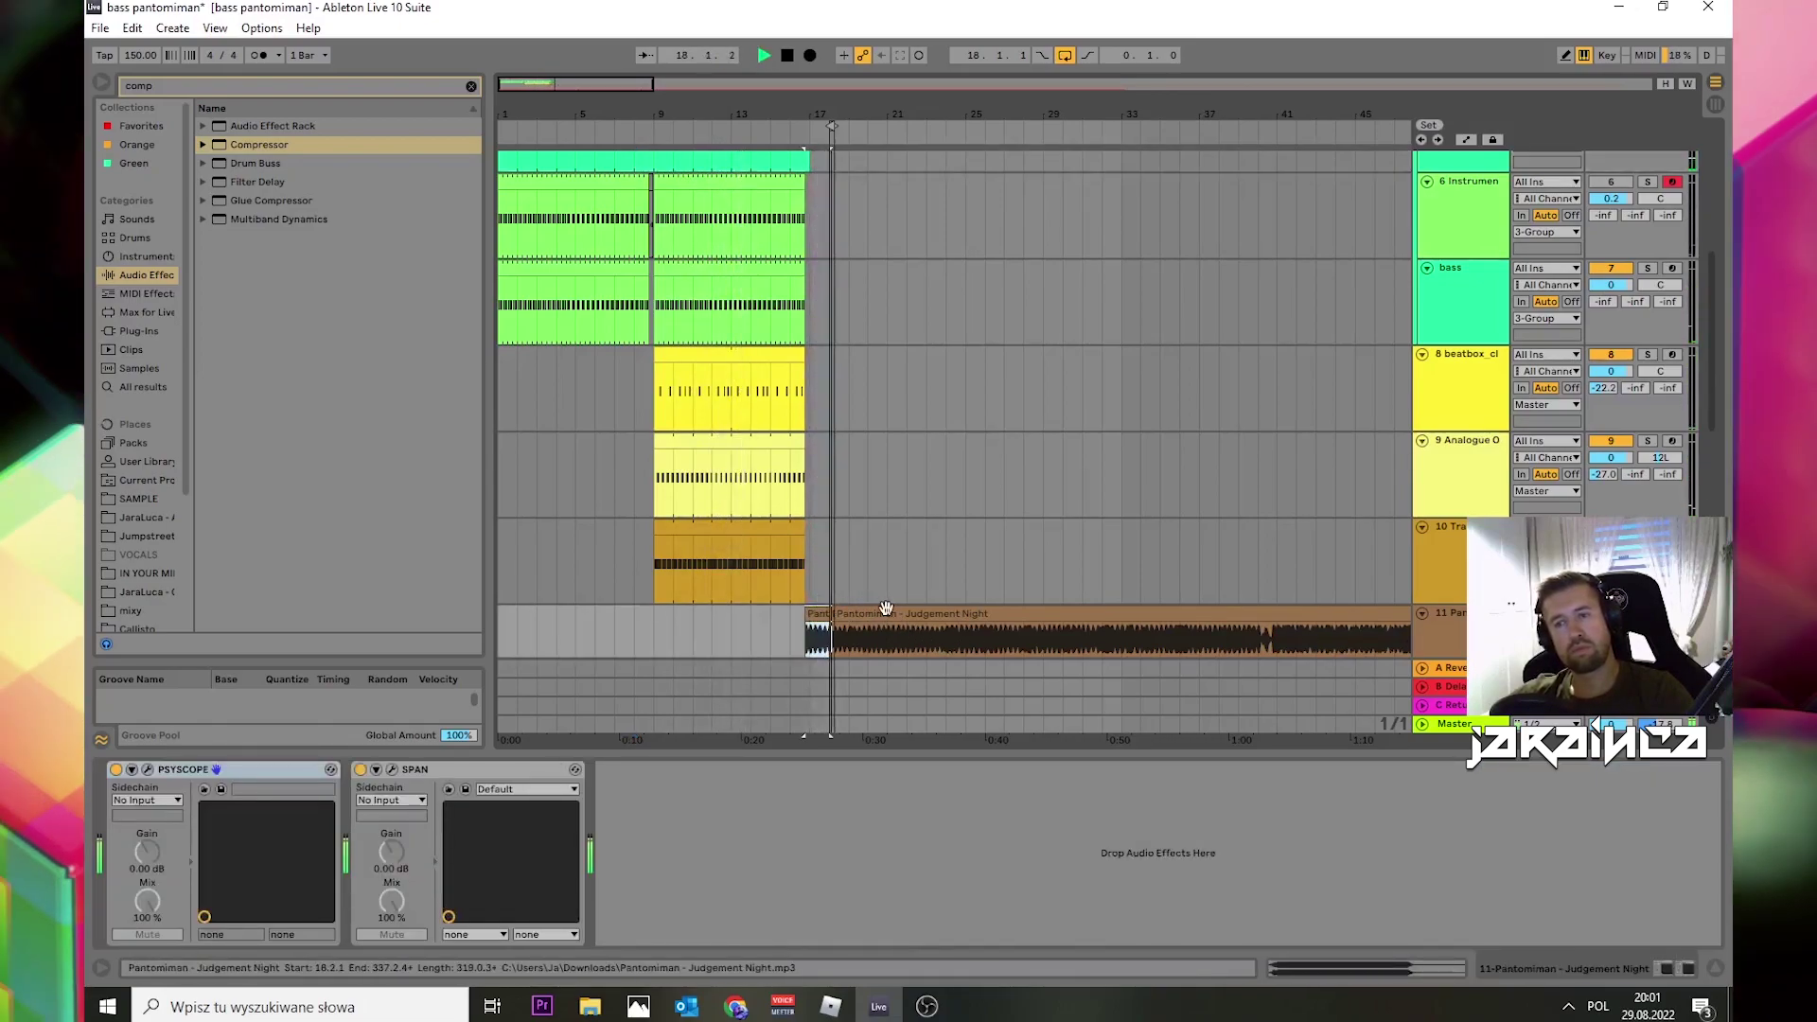
# Step: Play the arrangement from bar 2 and select the bass track to show its device chain
pyautogui.scroll(-3, 690, 609)
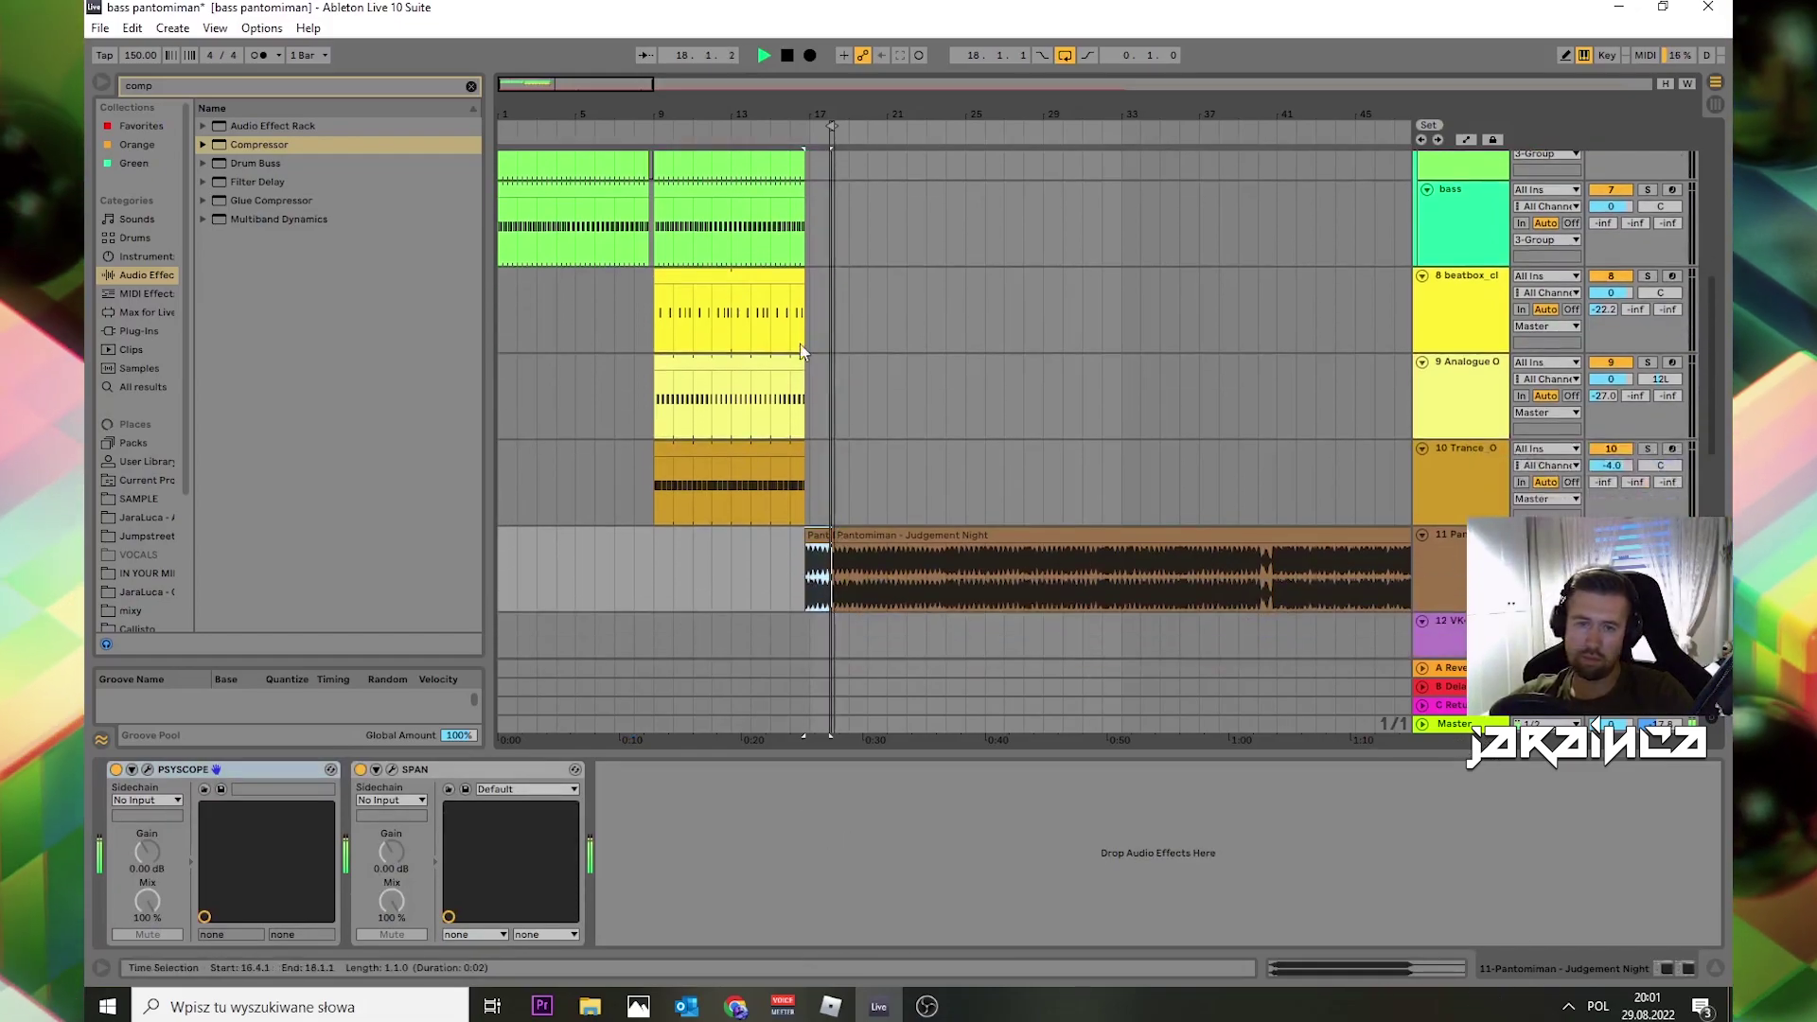
pyautogui.click(513, 498)
pyautogui.scroll(4, 1238, 484)
pyautogui.click(1479, 333)
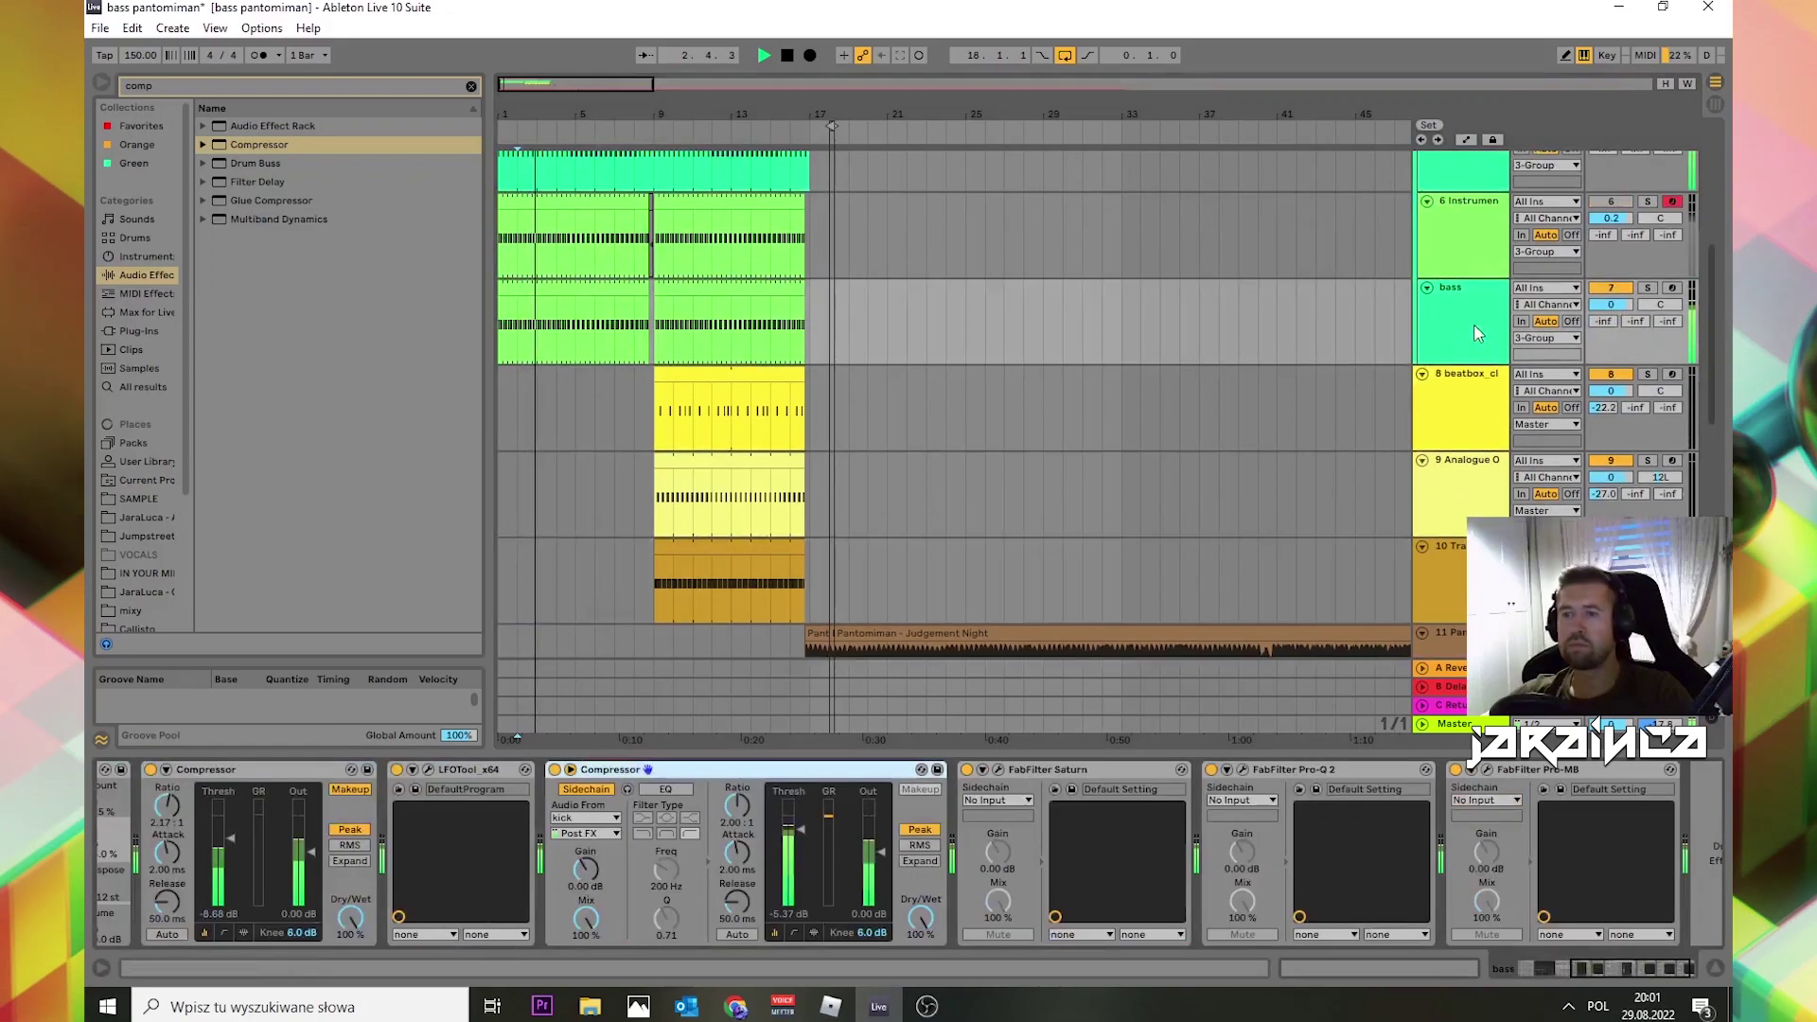
# Step: Set the bass track's sidechain Compressor to a 4.60:1 ratio, 0.10 ms attack and -5.74 dB threshold, with sidechain EQ enabled
pyautogui.moveTo(750, 830); pyautogui.dragTo(750, 822)
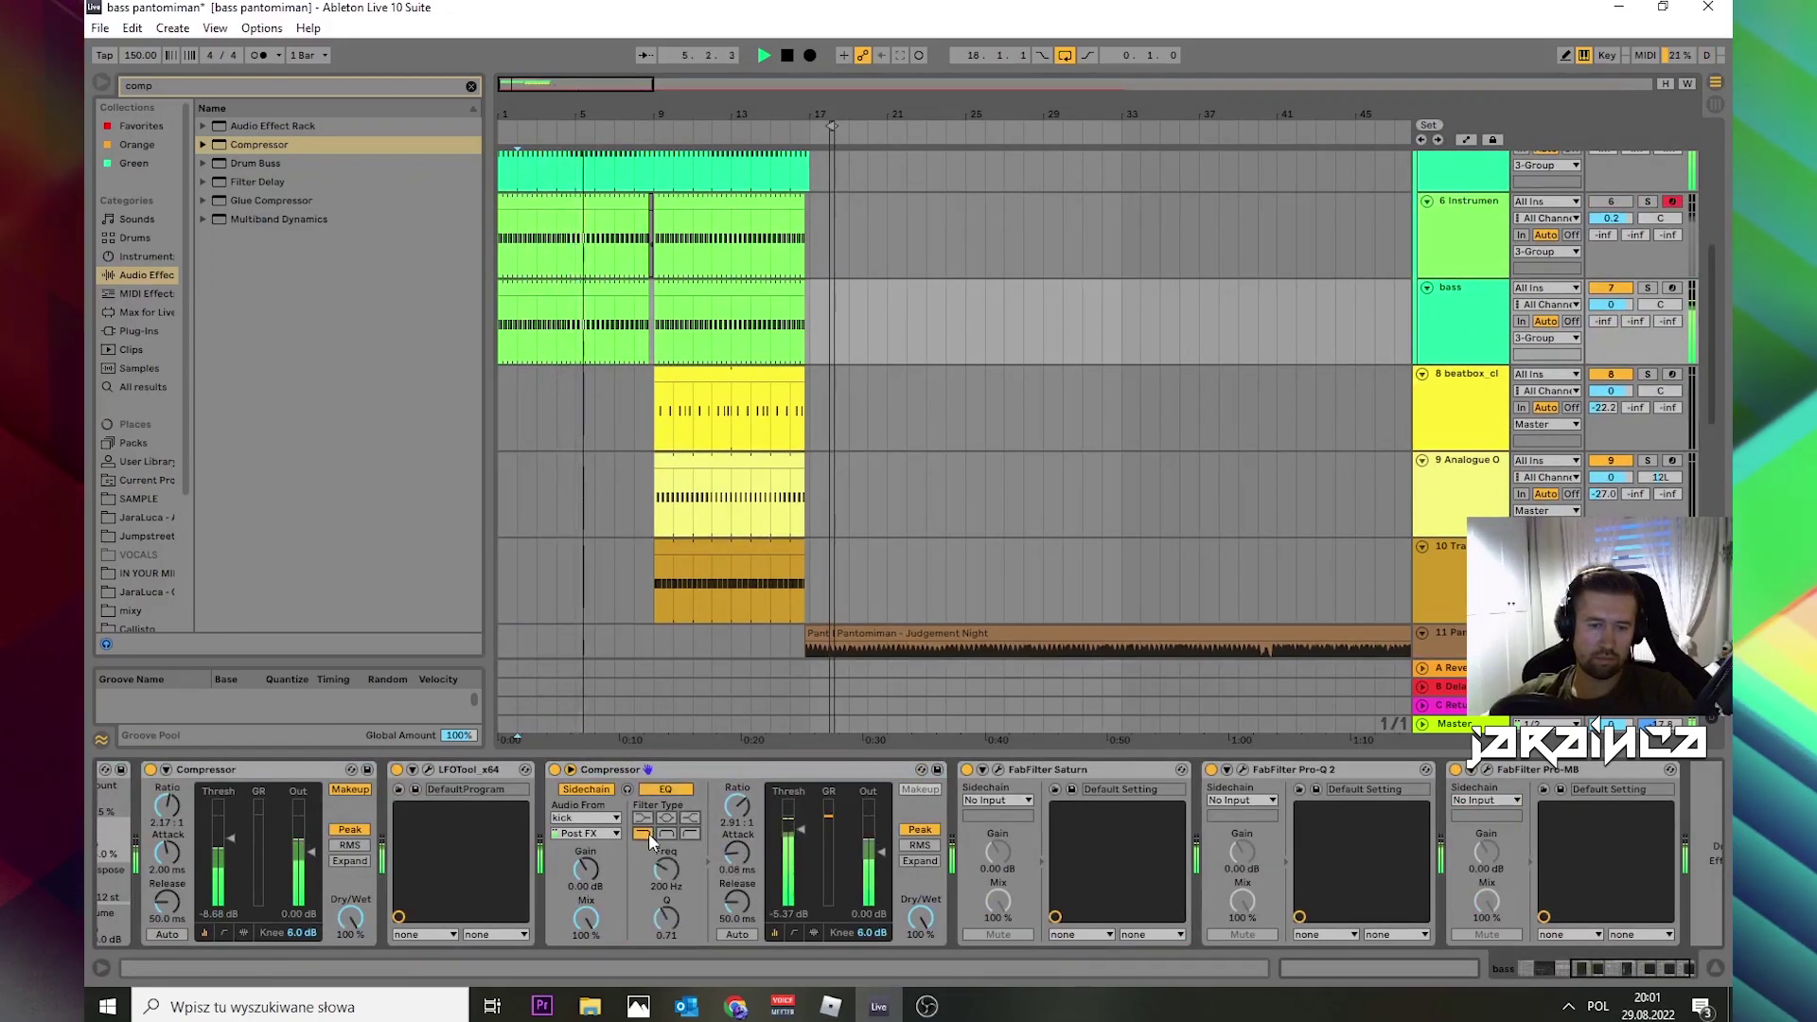
pyautogui.moveTo(736, 857); pyautogui.dragTo(735, 848)
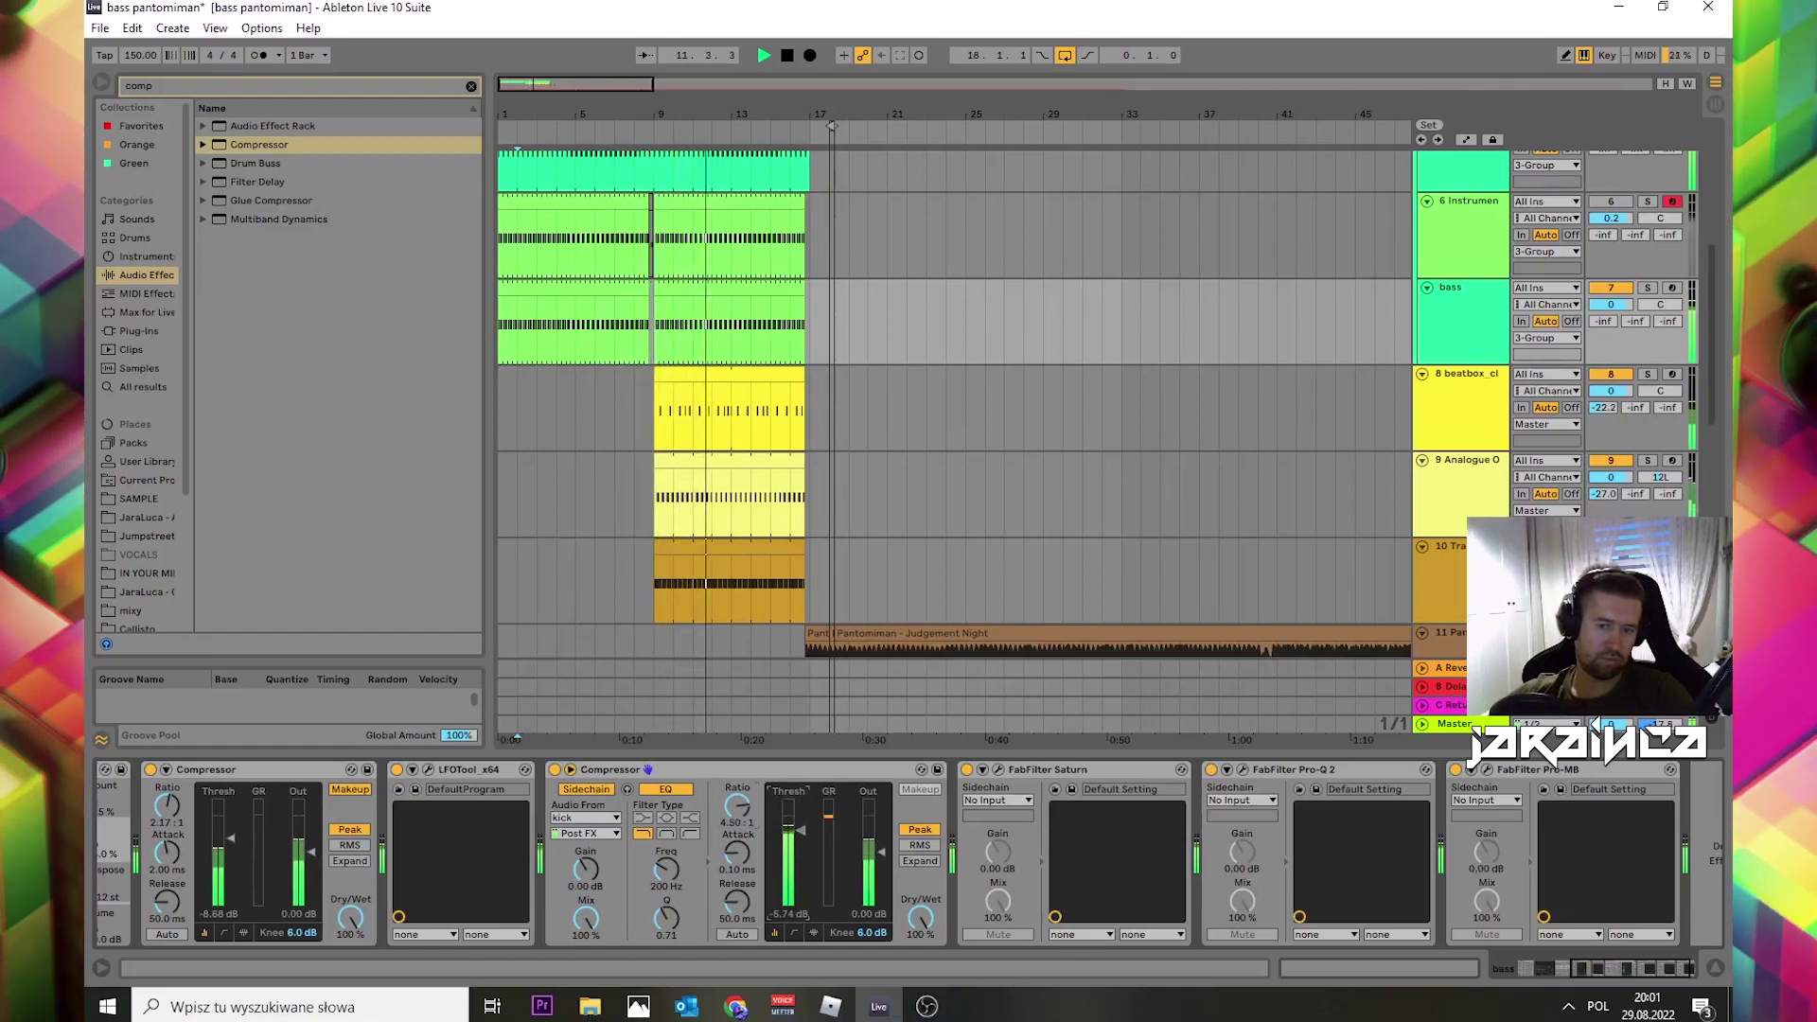
pyautogui.hotkey('ctrl', 'alt', 'l')
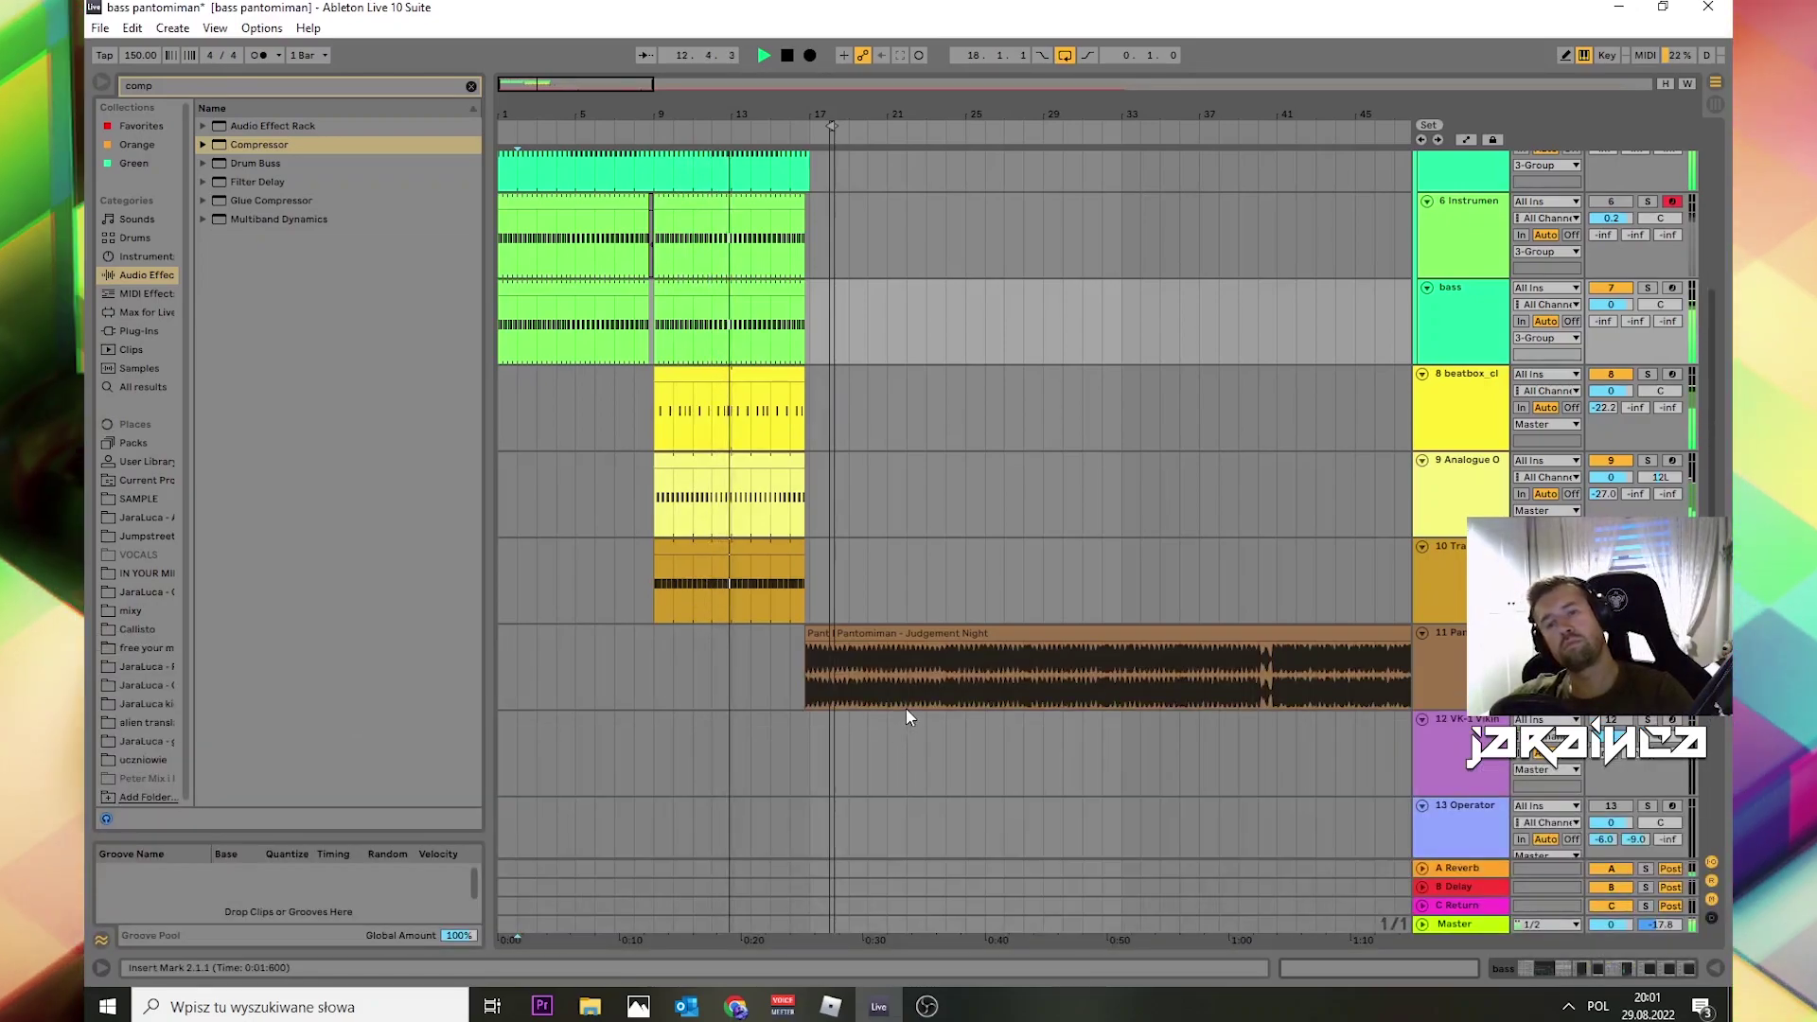
# Step: Play the opening of the Judgement Night reference clip from 16.4.1 and stop playback
pyautogui.click(816, 633)
pyautogui.press('space')
pyautogui.press('space')
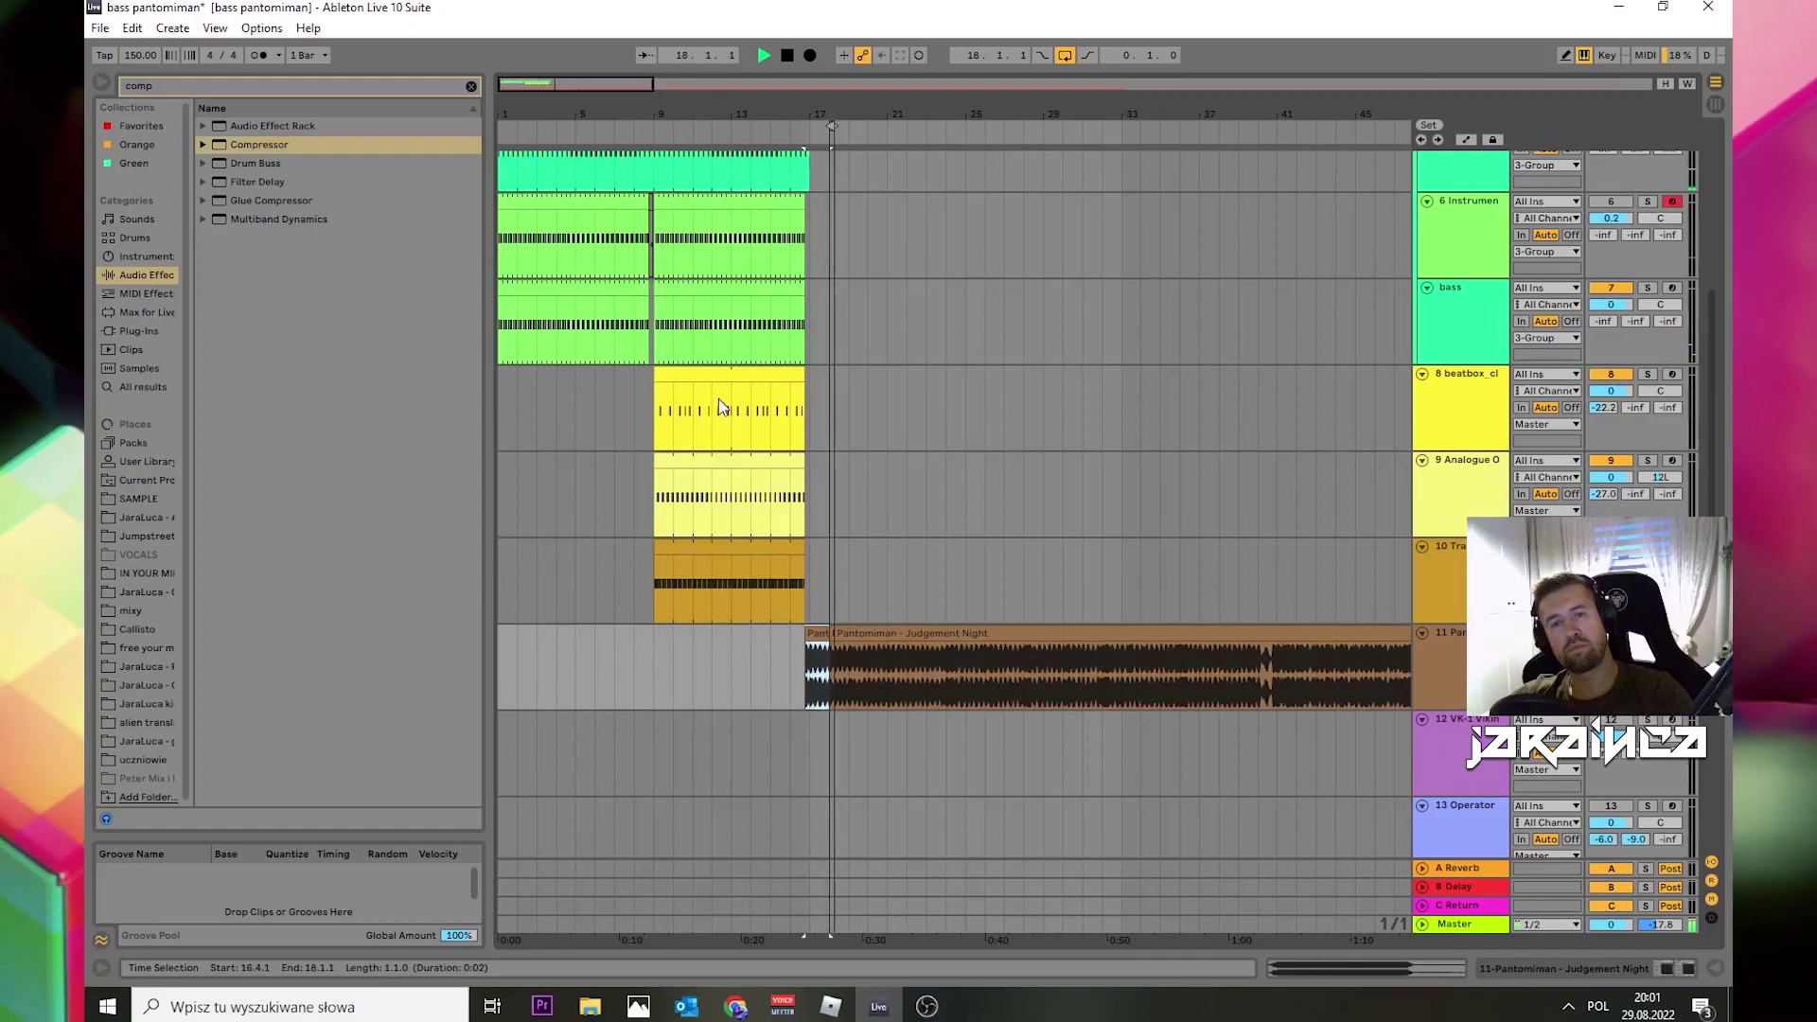
pyautogui.scroll(2, 1491, 372)
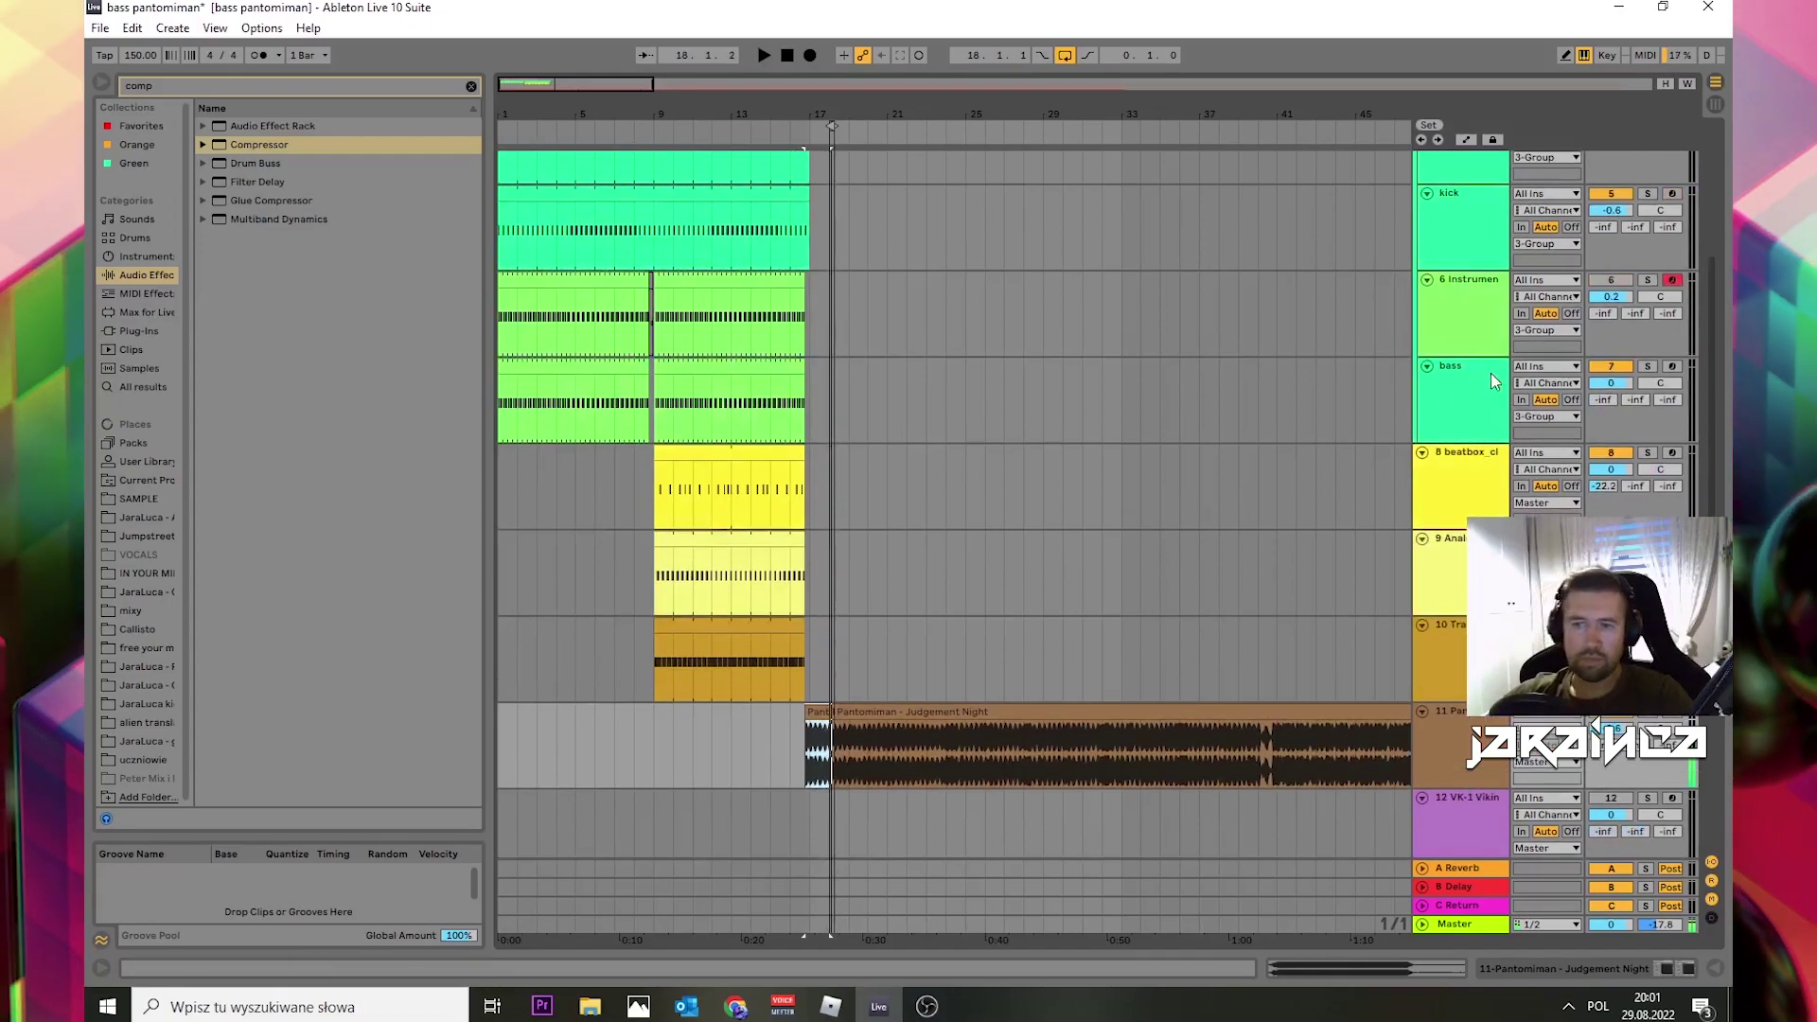
# Step: Insert a new audio track directly below the bass track
pyautogui.click(1099, 428)
pyautogui.rightClick(1455, 380)
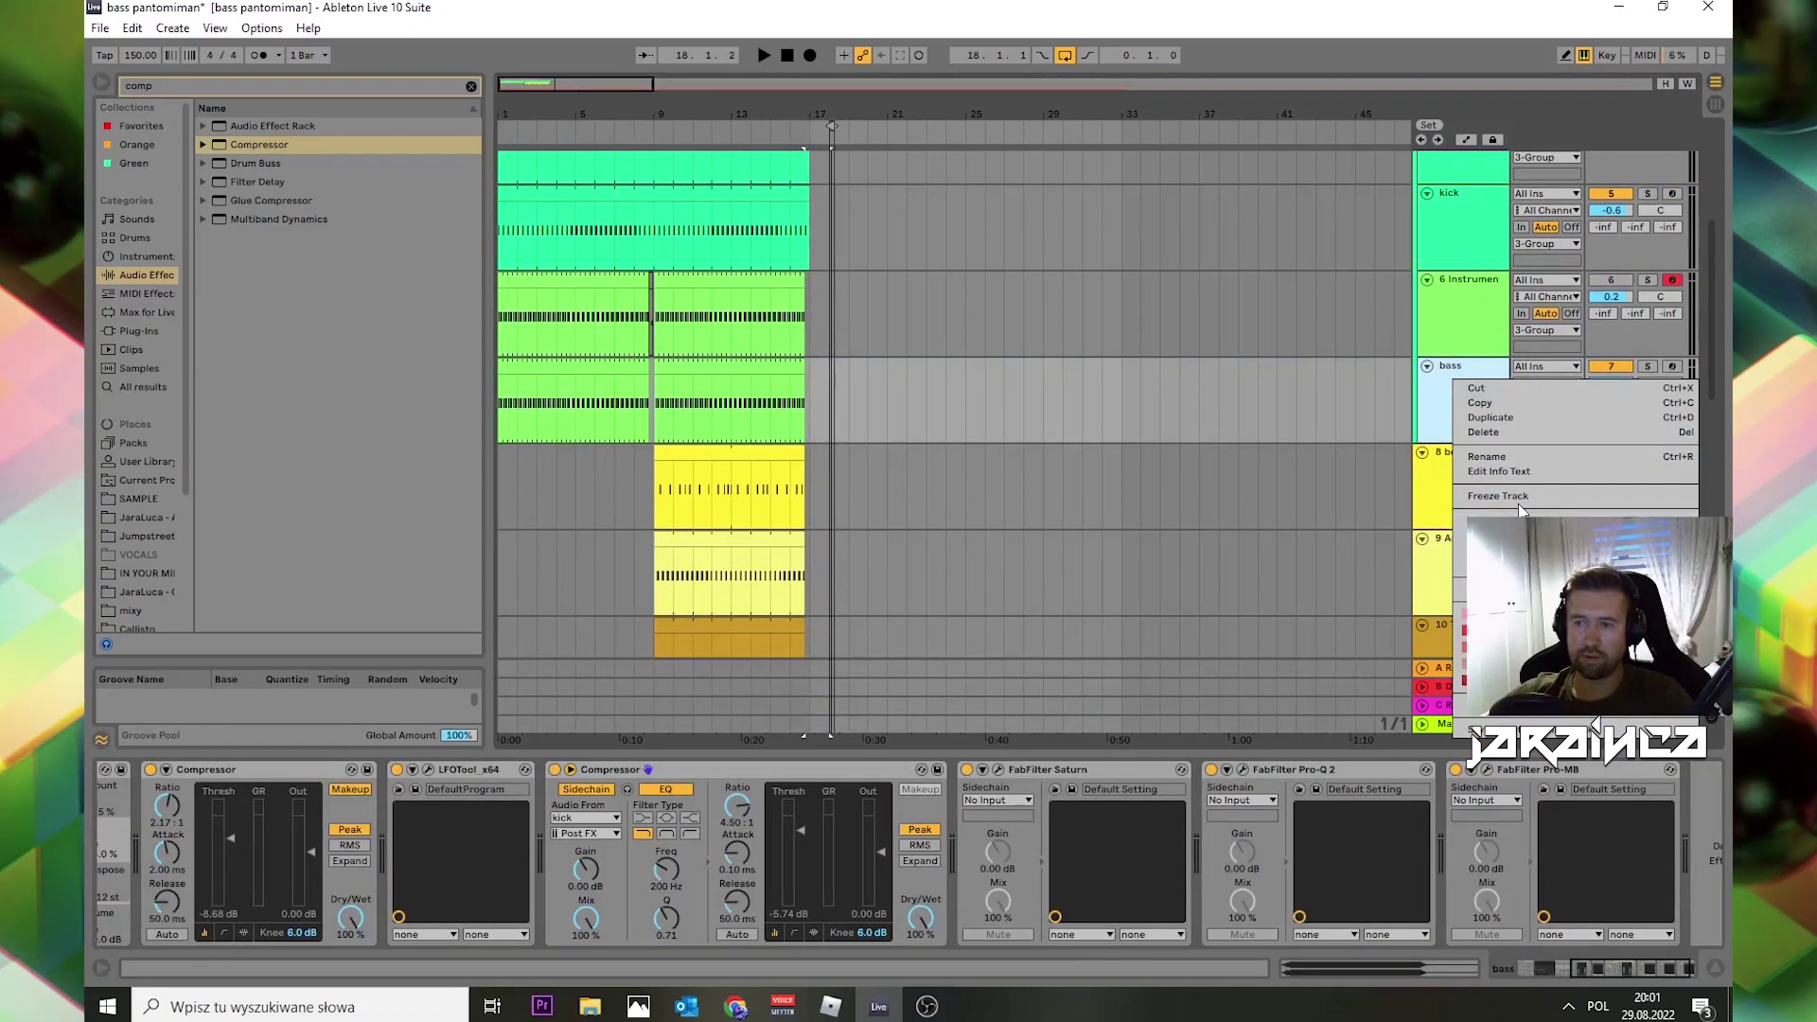
pyautogui.rightClick(1455, 371)
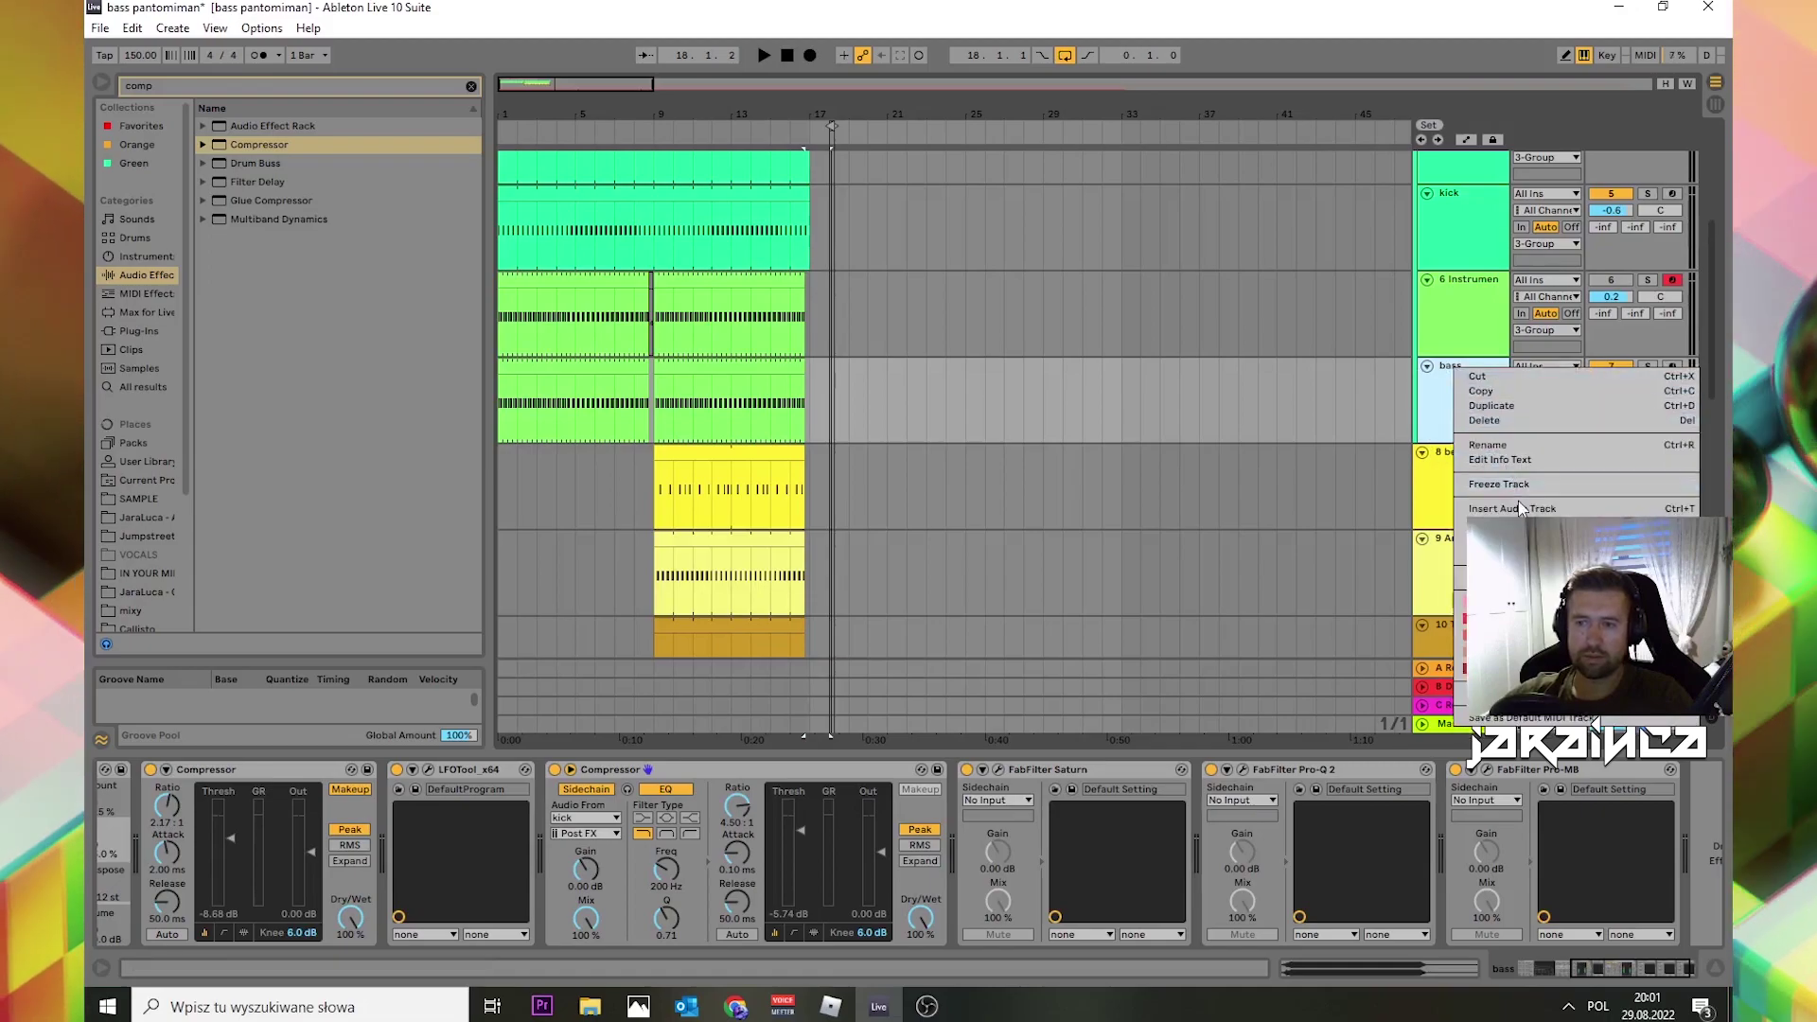
pyautogui.click(1125, 434)
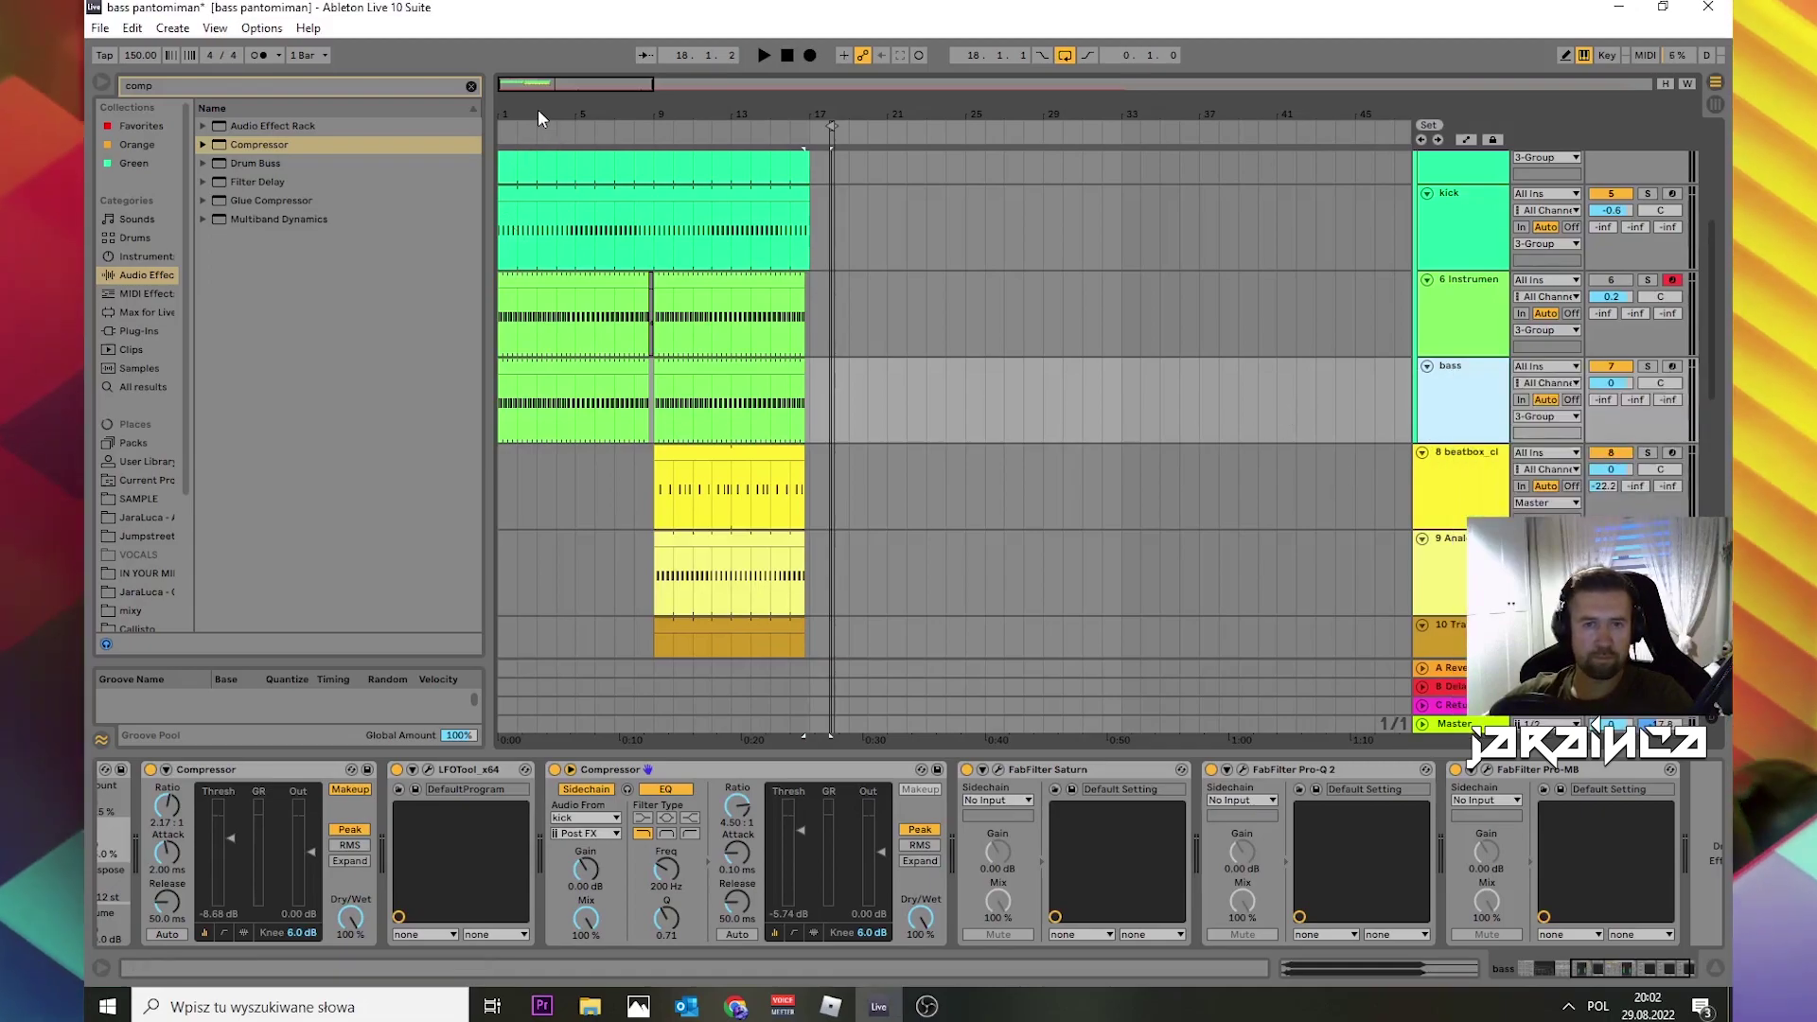
pyautogui.hotkey('ctrl', 't')
pyautogui.moveTo(541, 119); pyautogui.dragTo(730, 362)
pyautogui.click(1450, 417)
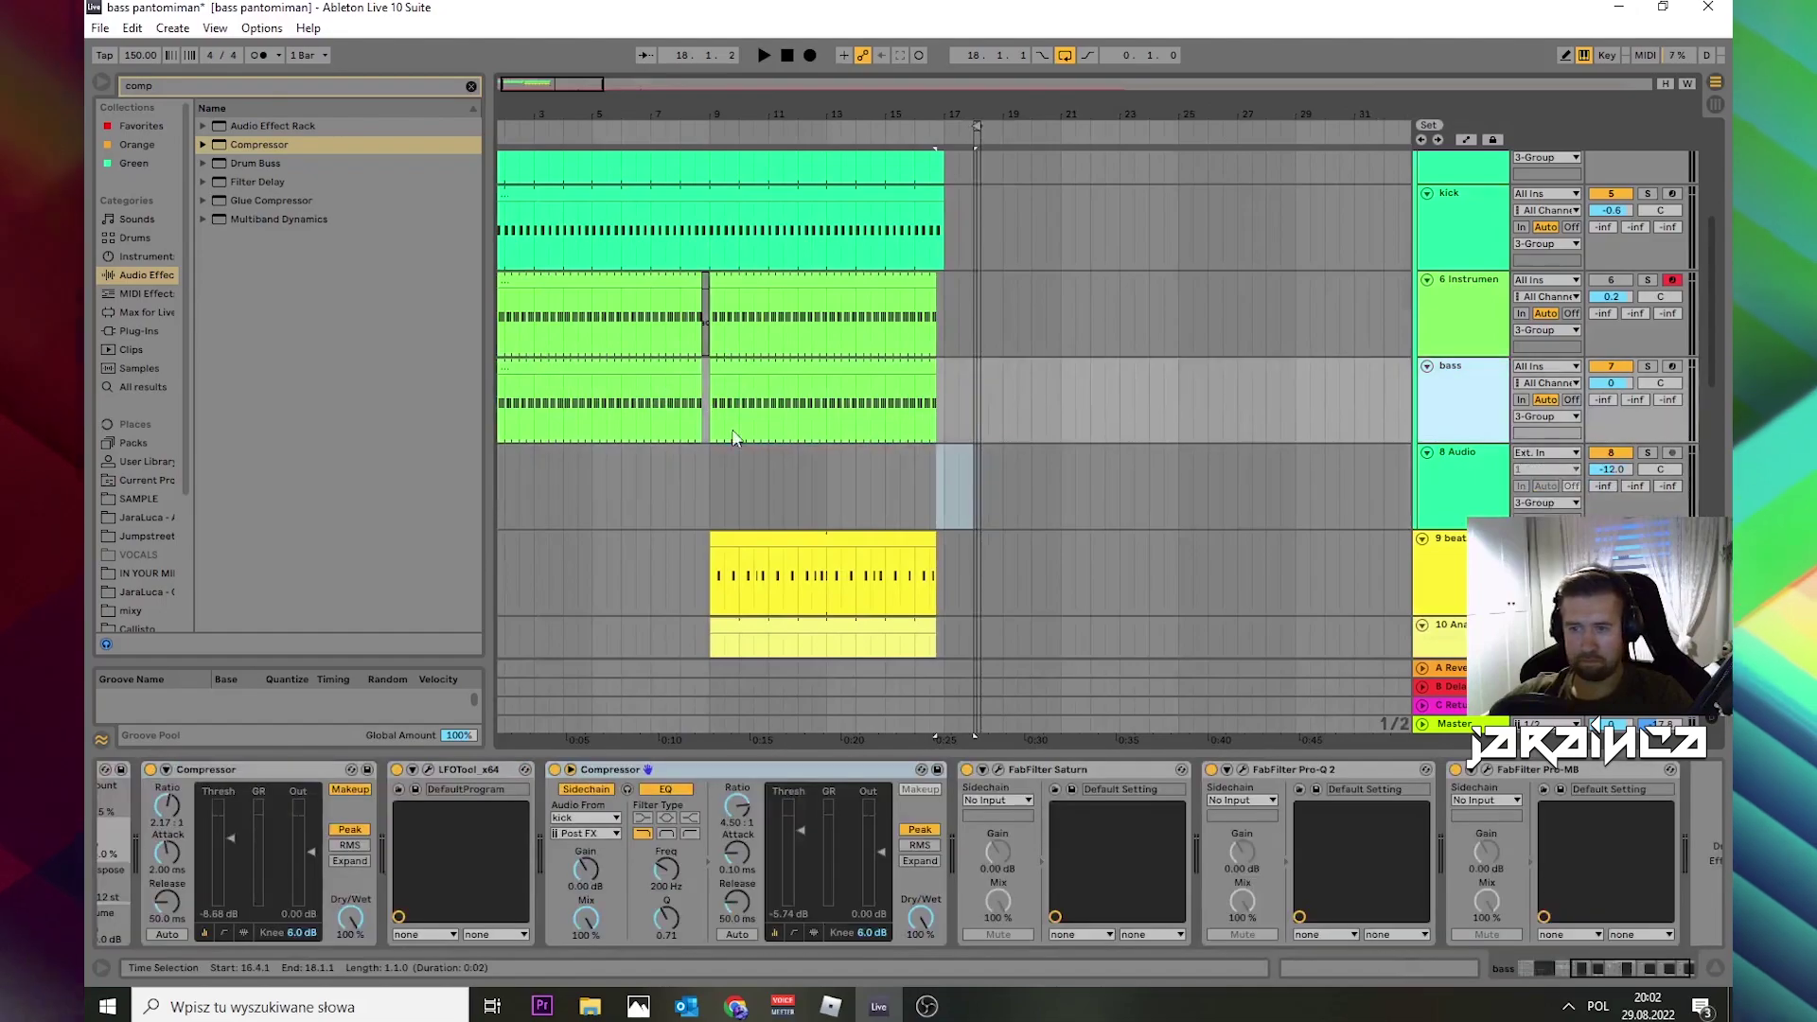
# Step: Freeze the bass track and copy its frozen clip from 1.1.1 to 8.4.1 onto the new audio track
pyautogui.rightClick(1466, 376)
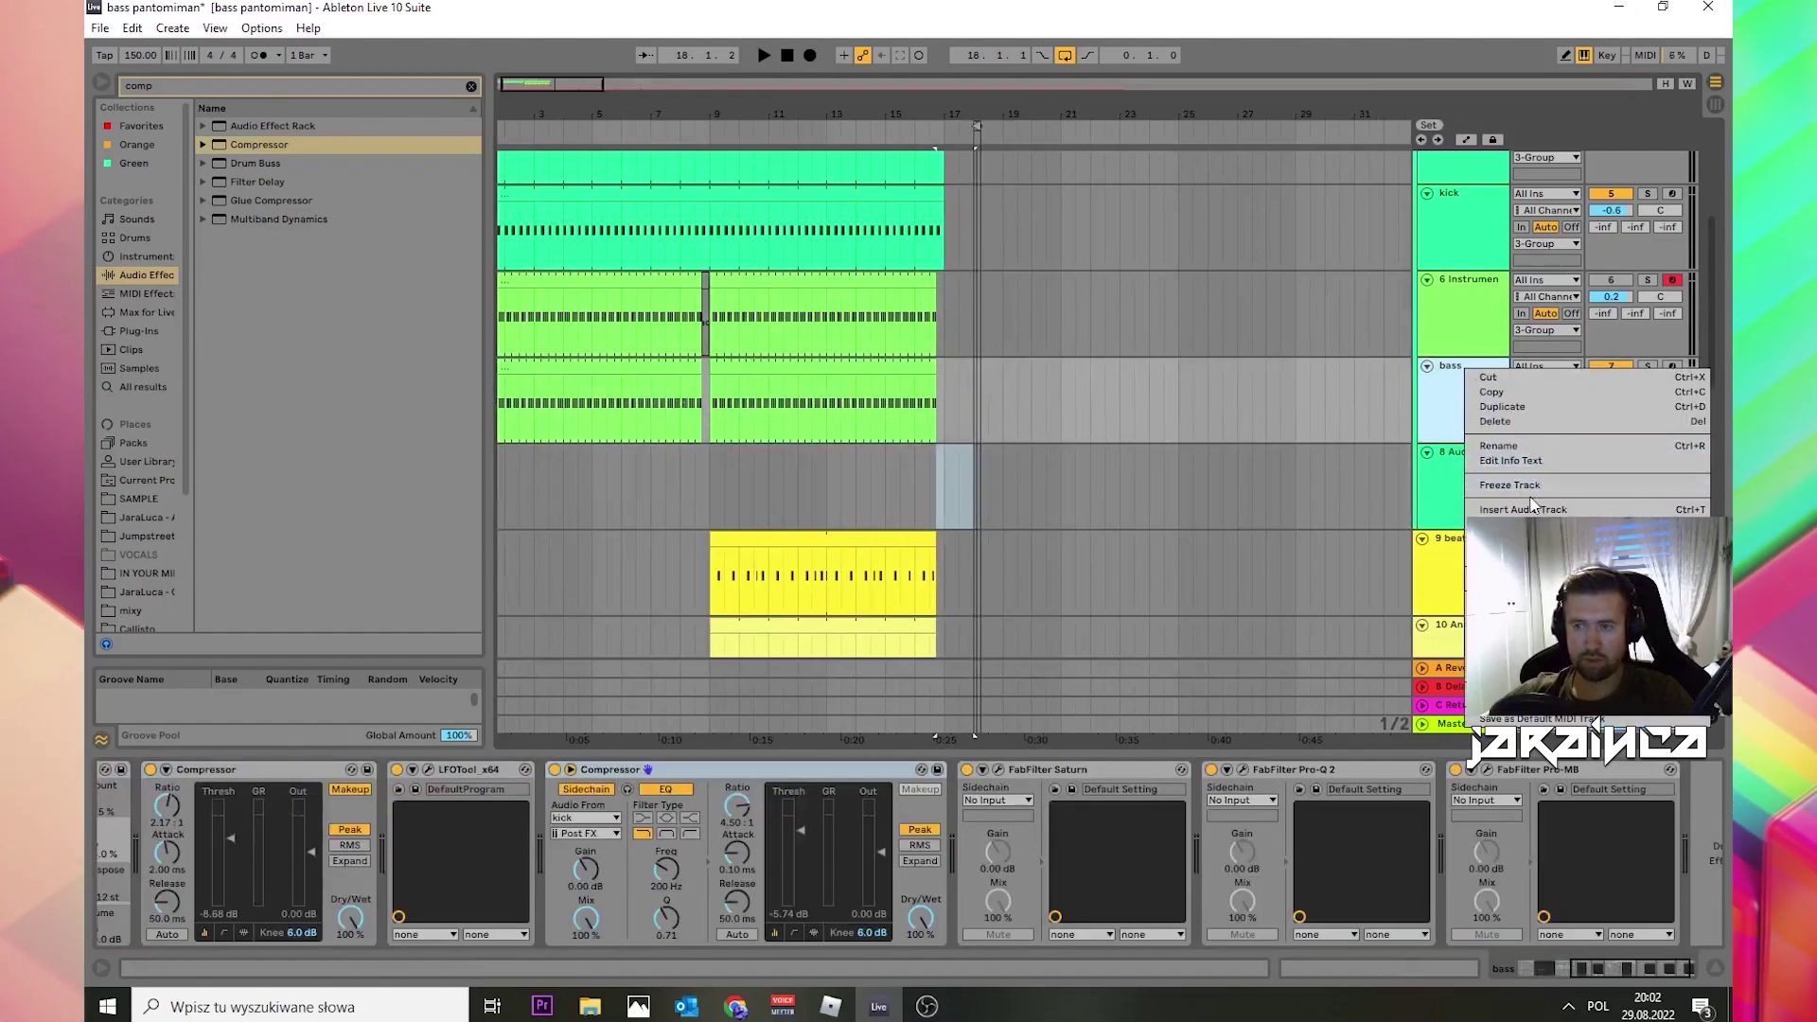
pyautogui.click(1526, 486)
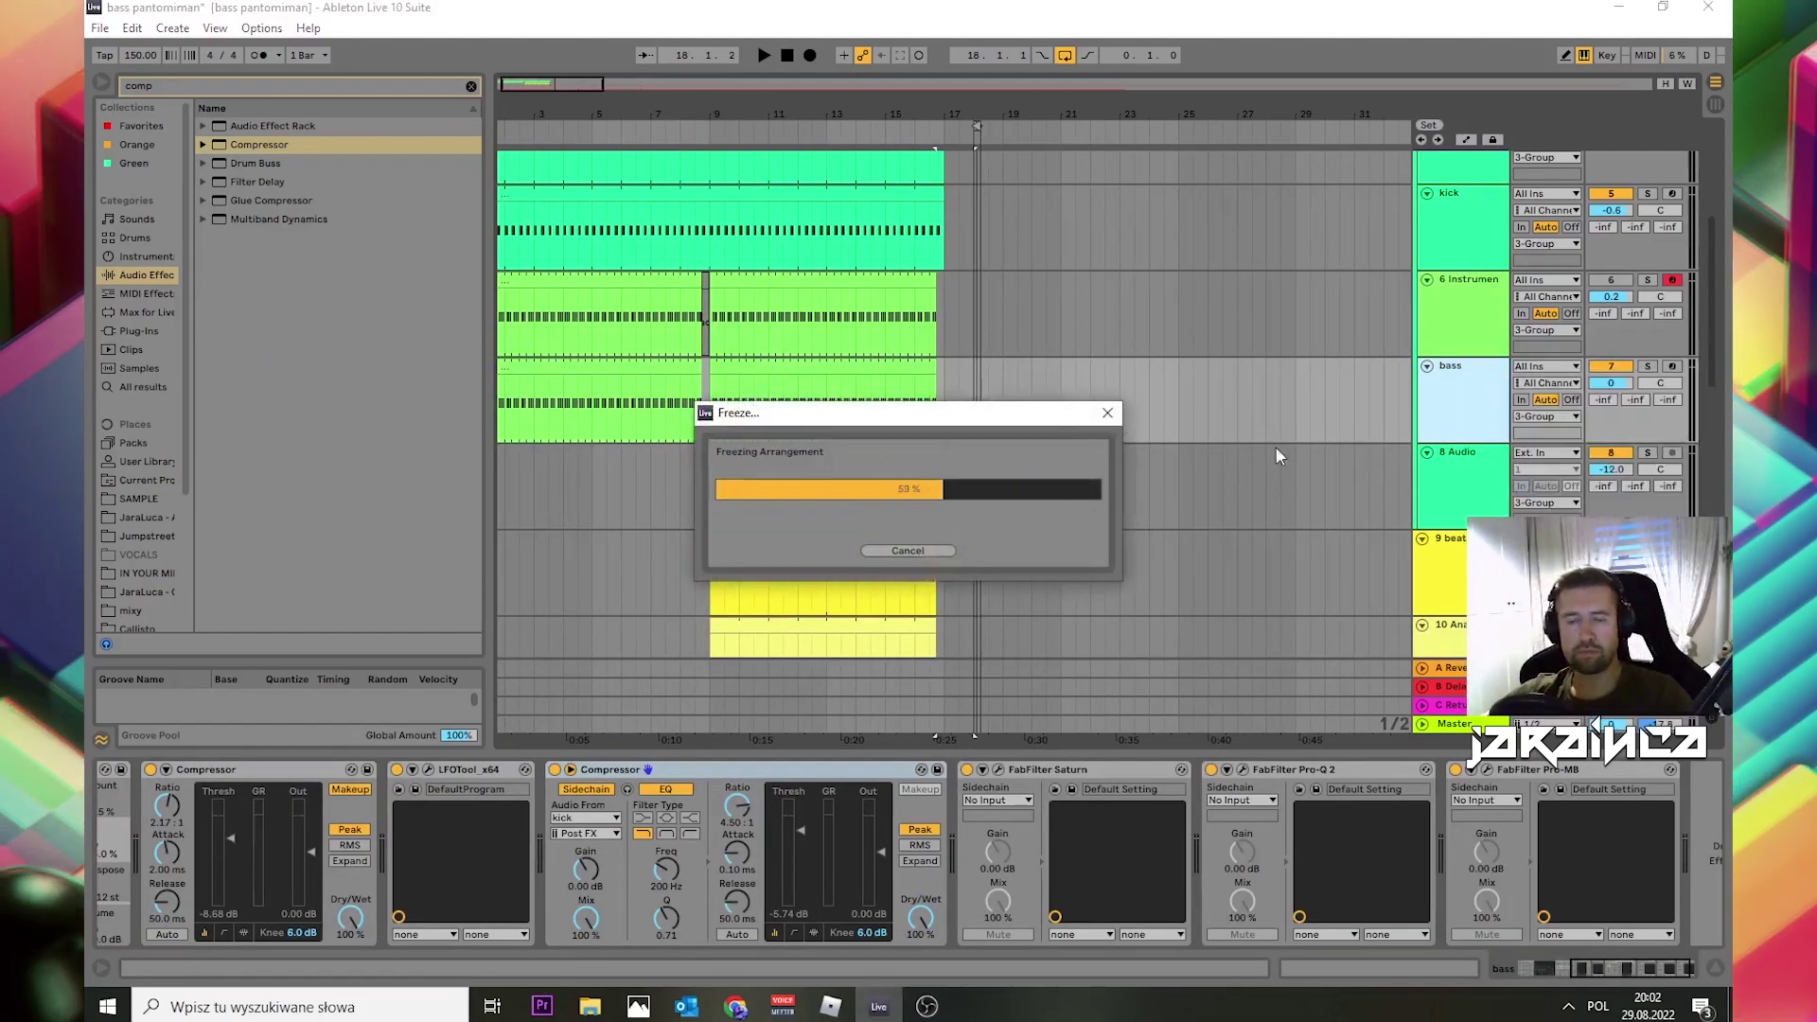
pyautogui.click(672, 367)
pyautogui.moveTo(518, 115); pyautogui.dragTo(559, 358)
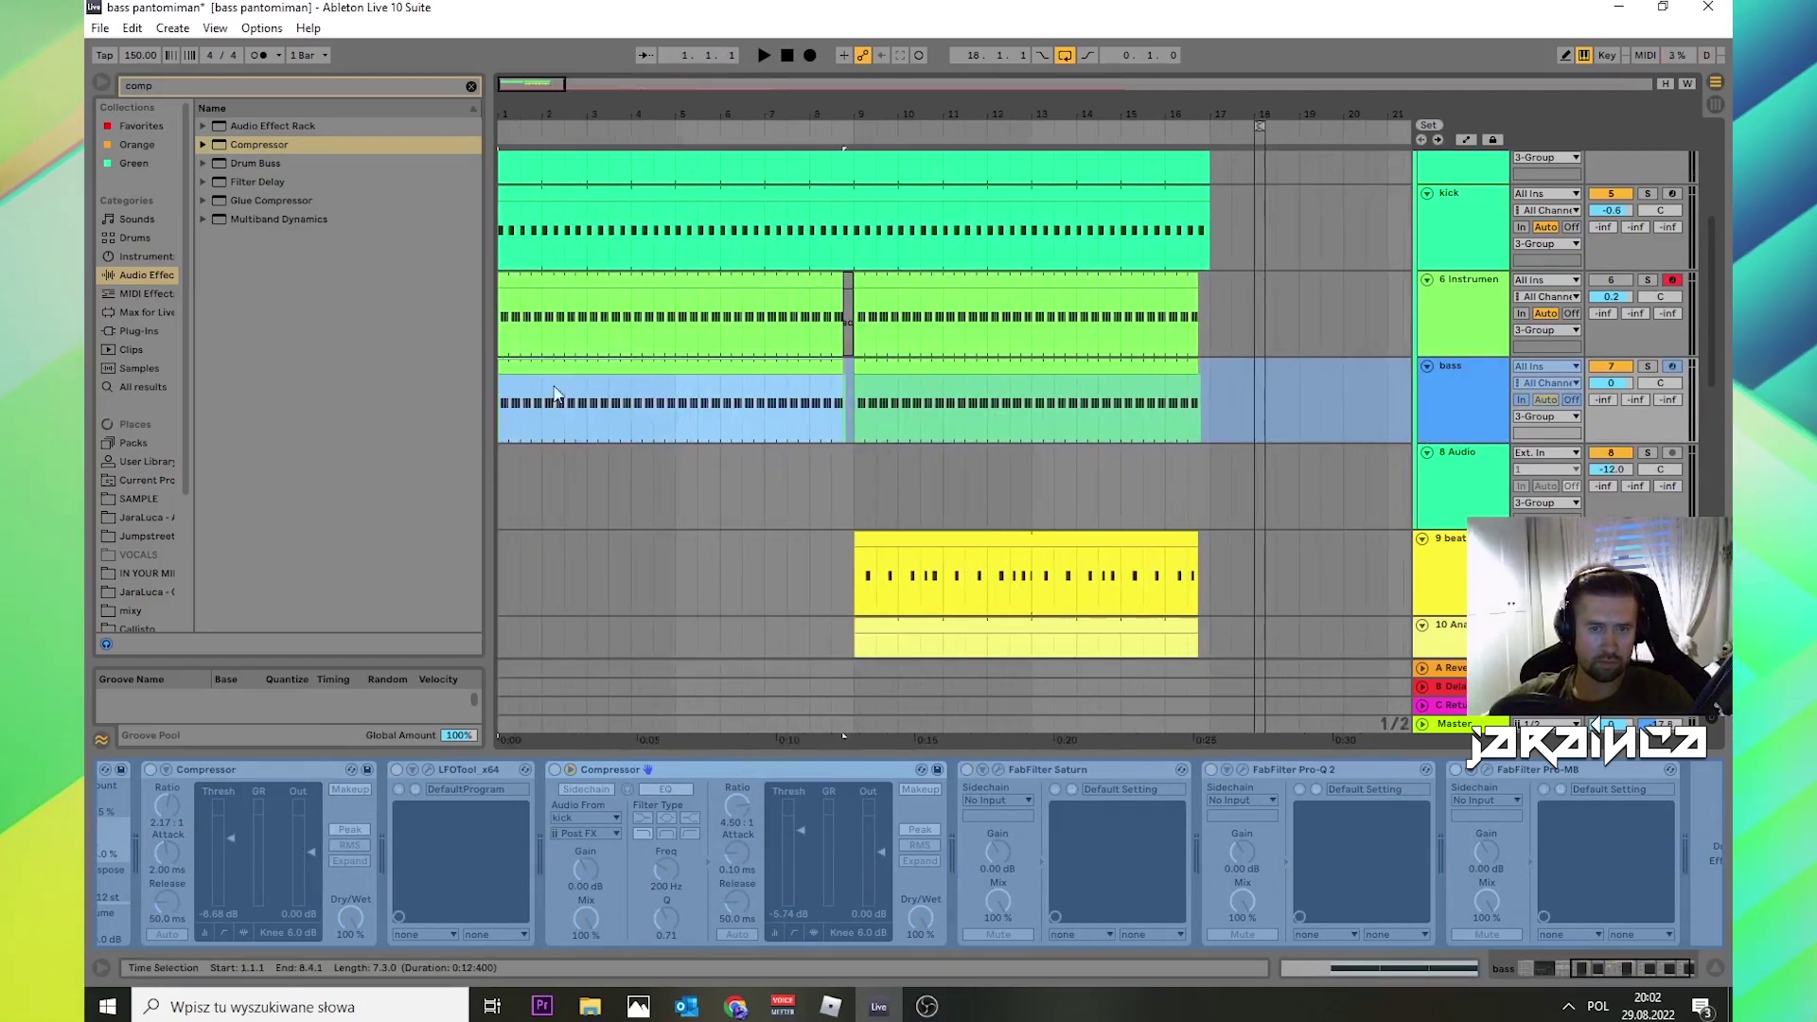
pyautogui.moveTo(564, 366); pyautogui.dragTo(563, 453)
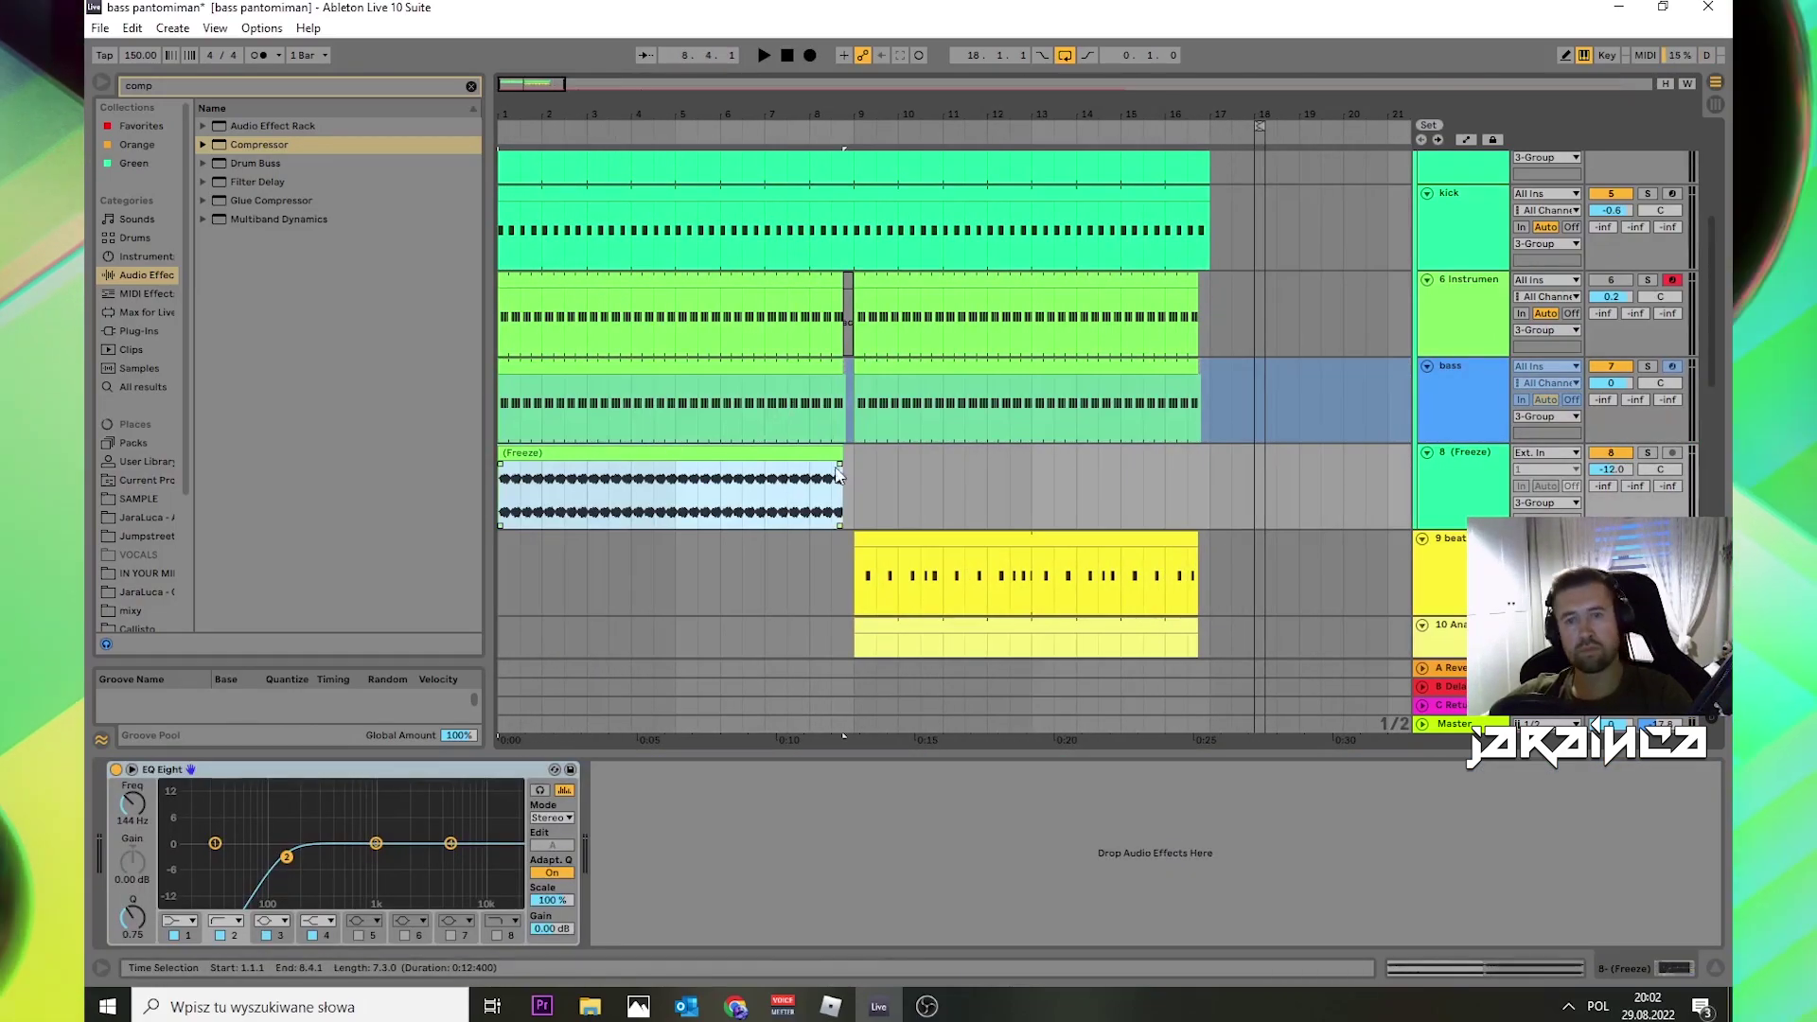
# Step: Trim the frozen bass audio to the three notes between 1.1.2 and 1.2.1 and inspect the clip's waveform
pyautogui.scroll(8, 558, 483)
pyautogui.moveTo(731, 485); pyautogui.dragTo(554, 479)
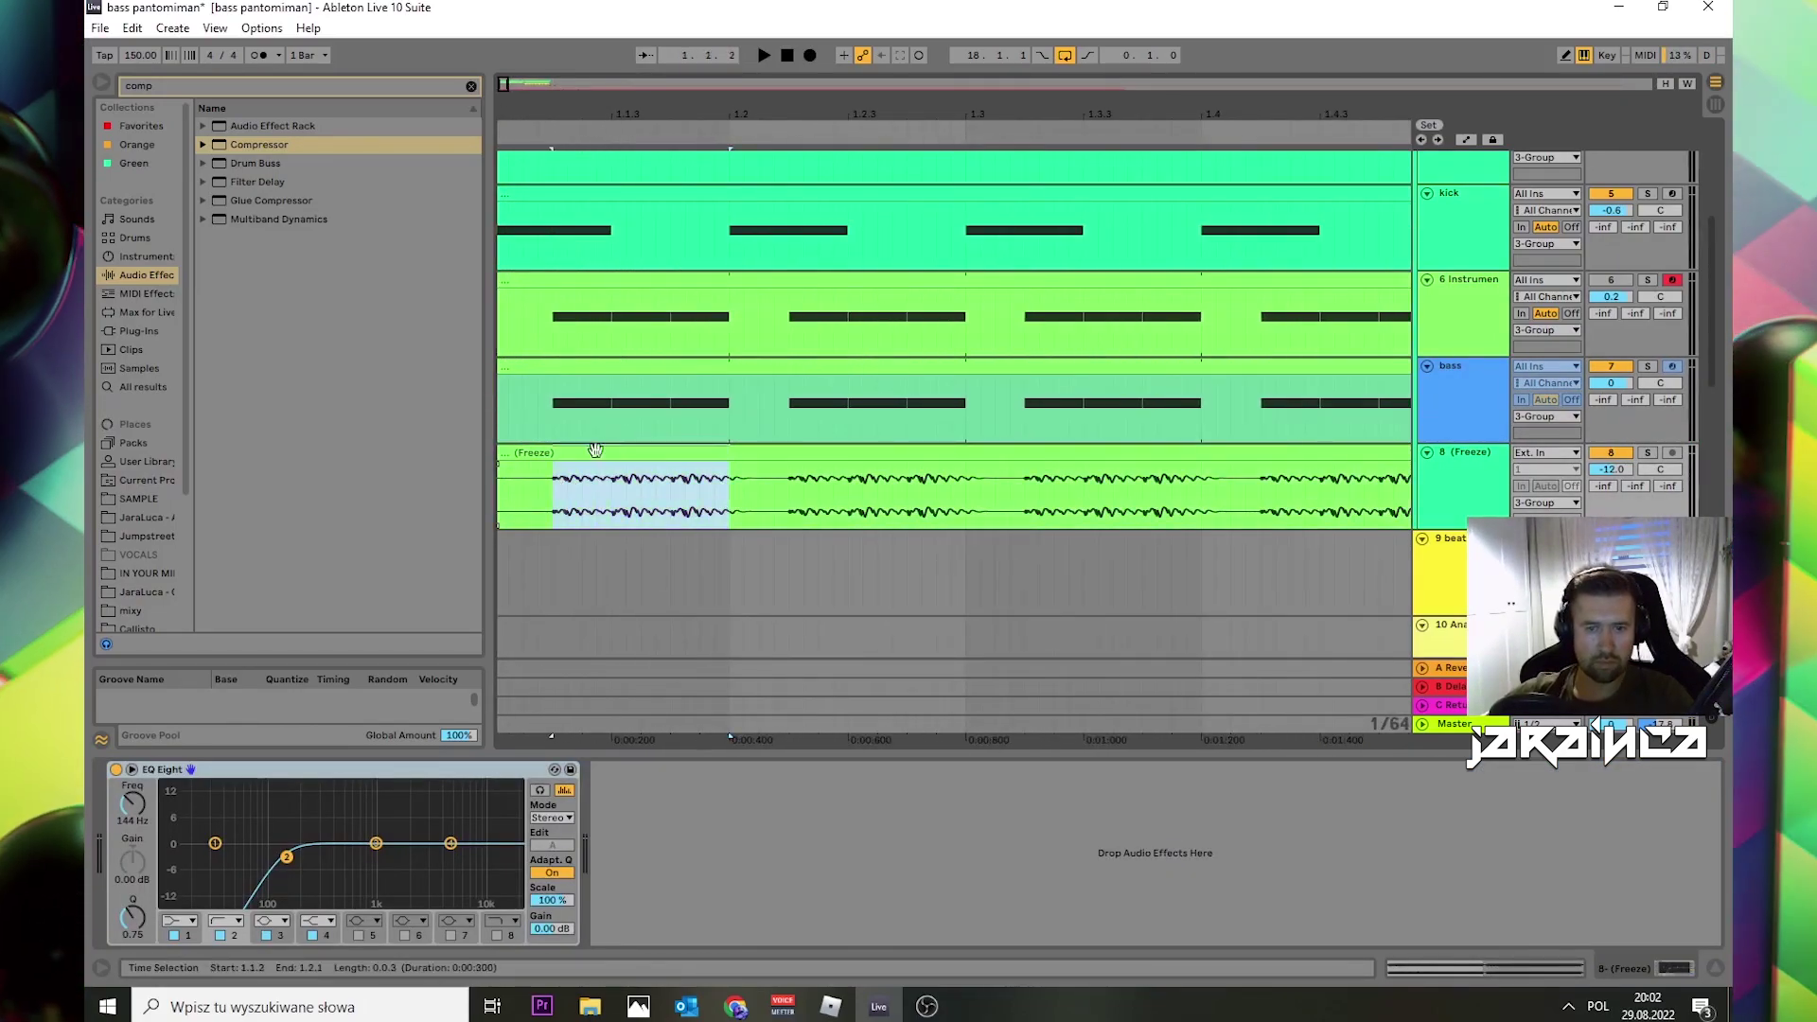
pyautogui.hotkey('ctrl', 'e')
pyautogui.click(742, 454)
pyautogui.press('Delete')
pyautogui.doubleClick(589, 453)
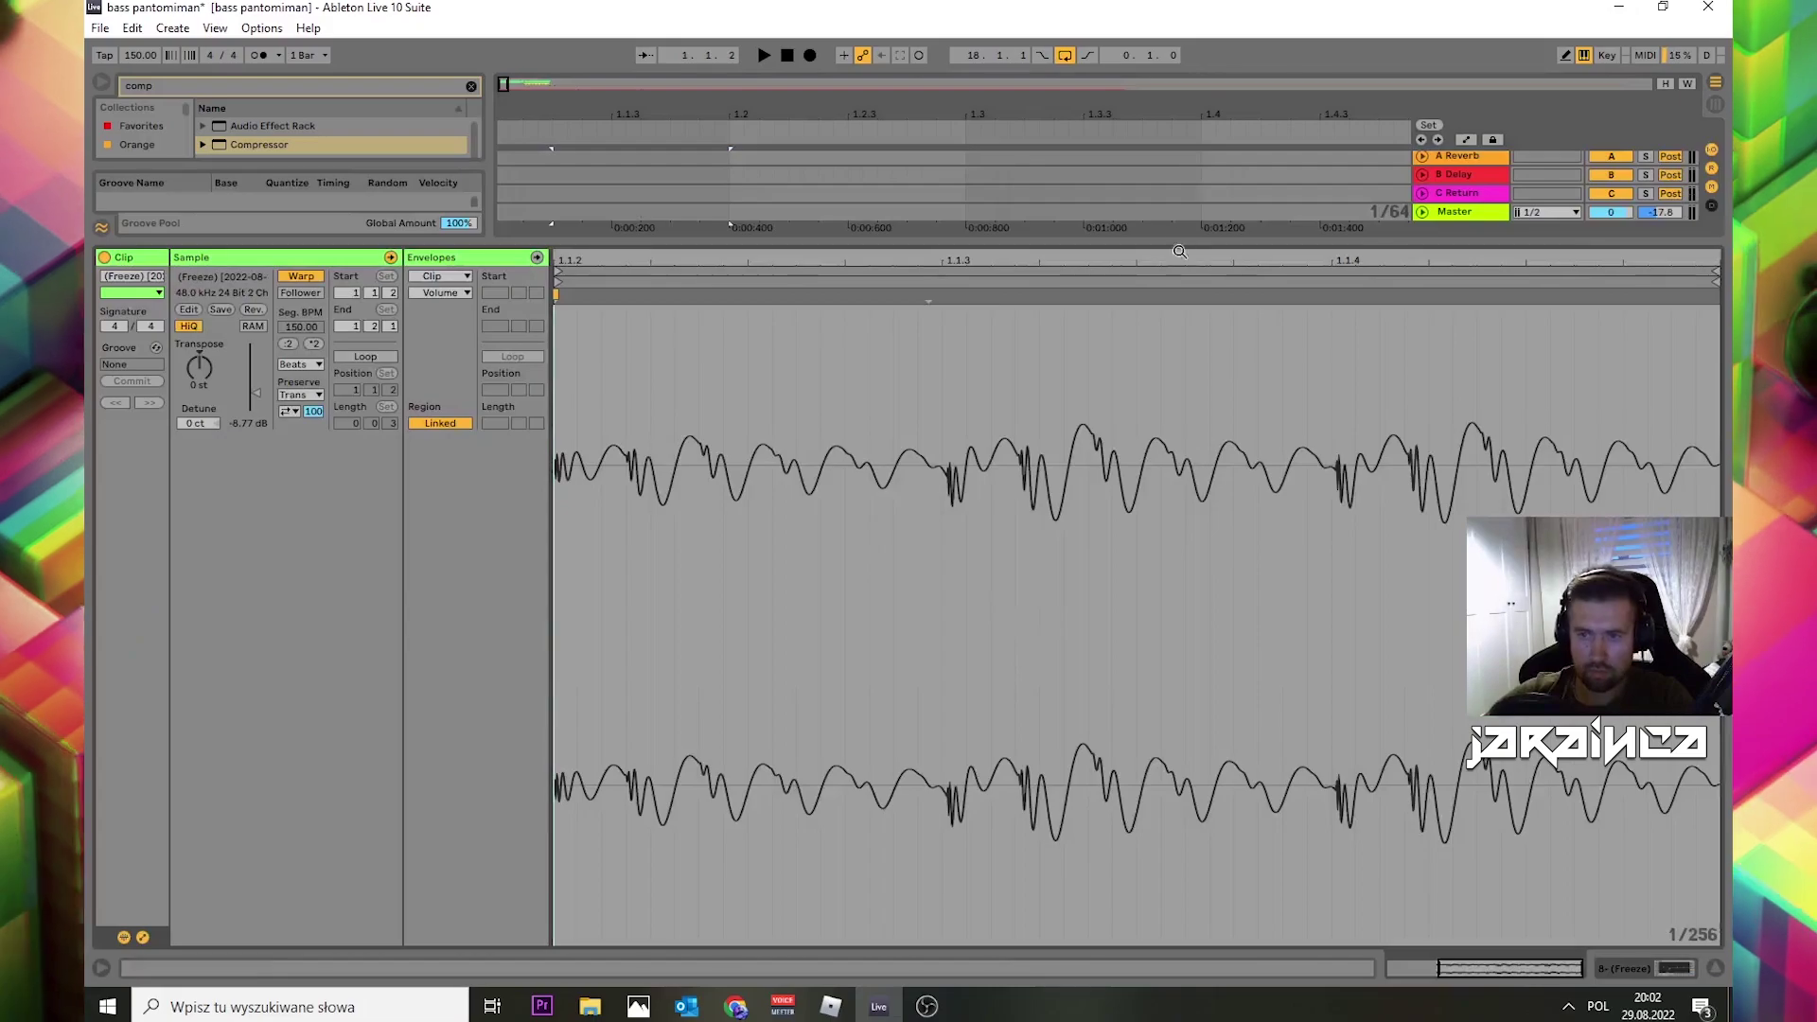
pyautogui.click(1716, 967)
# Step: Turn the trimmed bass audio into three separate sixteenth-note clips filling 1.1.2 to 1.2.1
pyautogui.scroll(3, 564, 199)
pyautogui.click(519, 159)
pyautogui.press('Delete')
pyautogui.scroll(-3, 579, 197)
pyautogui.click(597, 284)
pyautogui.moveTo(580, 199); pyautogui.dragTo(512, 199)
pyautogui.hotkey('ctrl', 'j')
pyautogui.moveTo(648, 194); pyautogui.dragTo(585, 189)
pyautogui.hotkey('ctrl', 'j')
pyautogui.scroll(1, 614, 180)
pyautogui.click(542, 161)
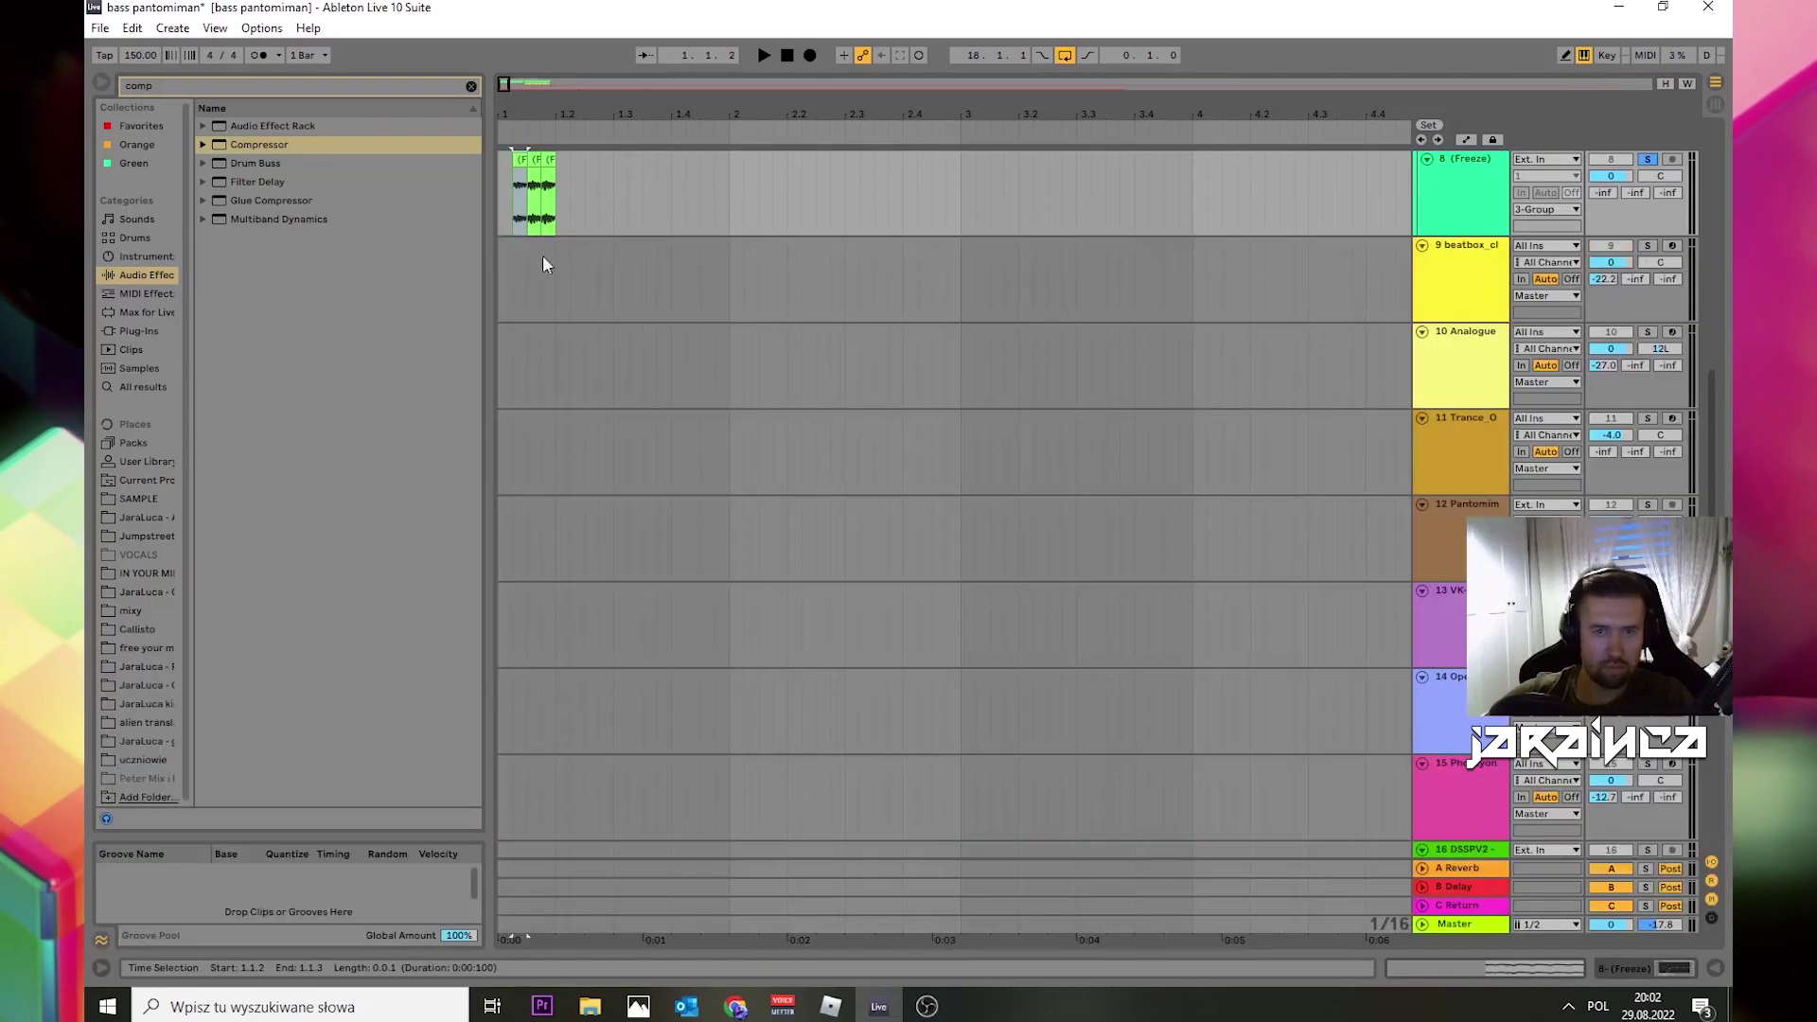
# Step: Loop 1.1.1 to 1.2.1, play it with the kick soloed, and set the frozen bass audio track's volume to -0.5 dB
pyautogui.scroll(2, 543, 269)
pyautogui.moveTo(502, 248); pyautogui.dragTo(558, 238)
pyautogui.hotkey('ctrl', 'l')
pyautogui.press('space')
pyautogui.scroll(3, 884, 436)
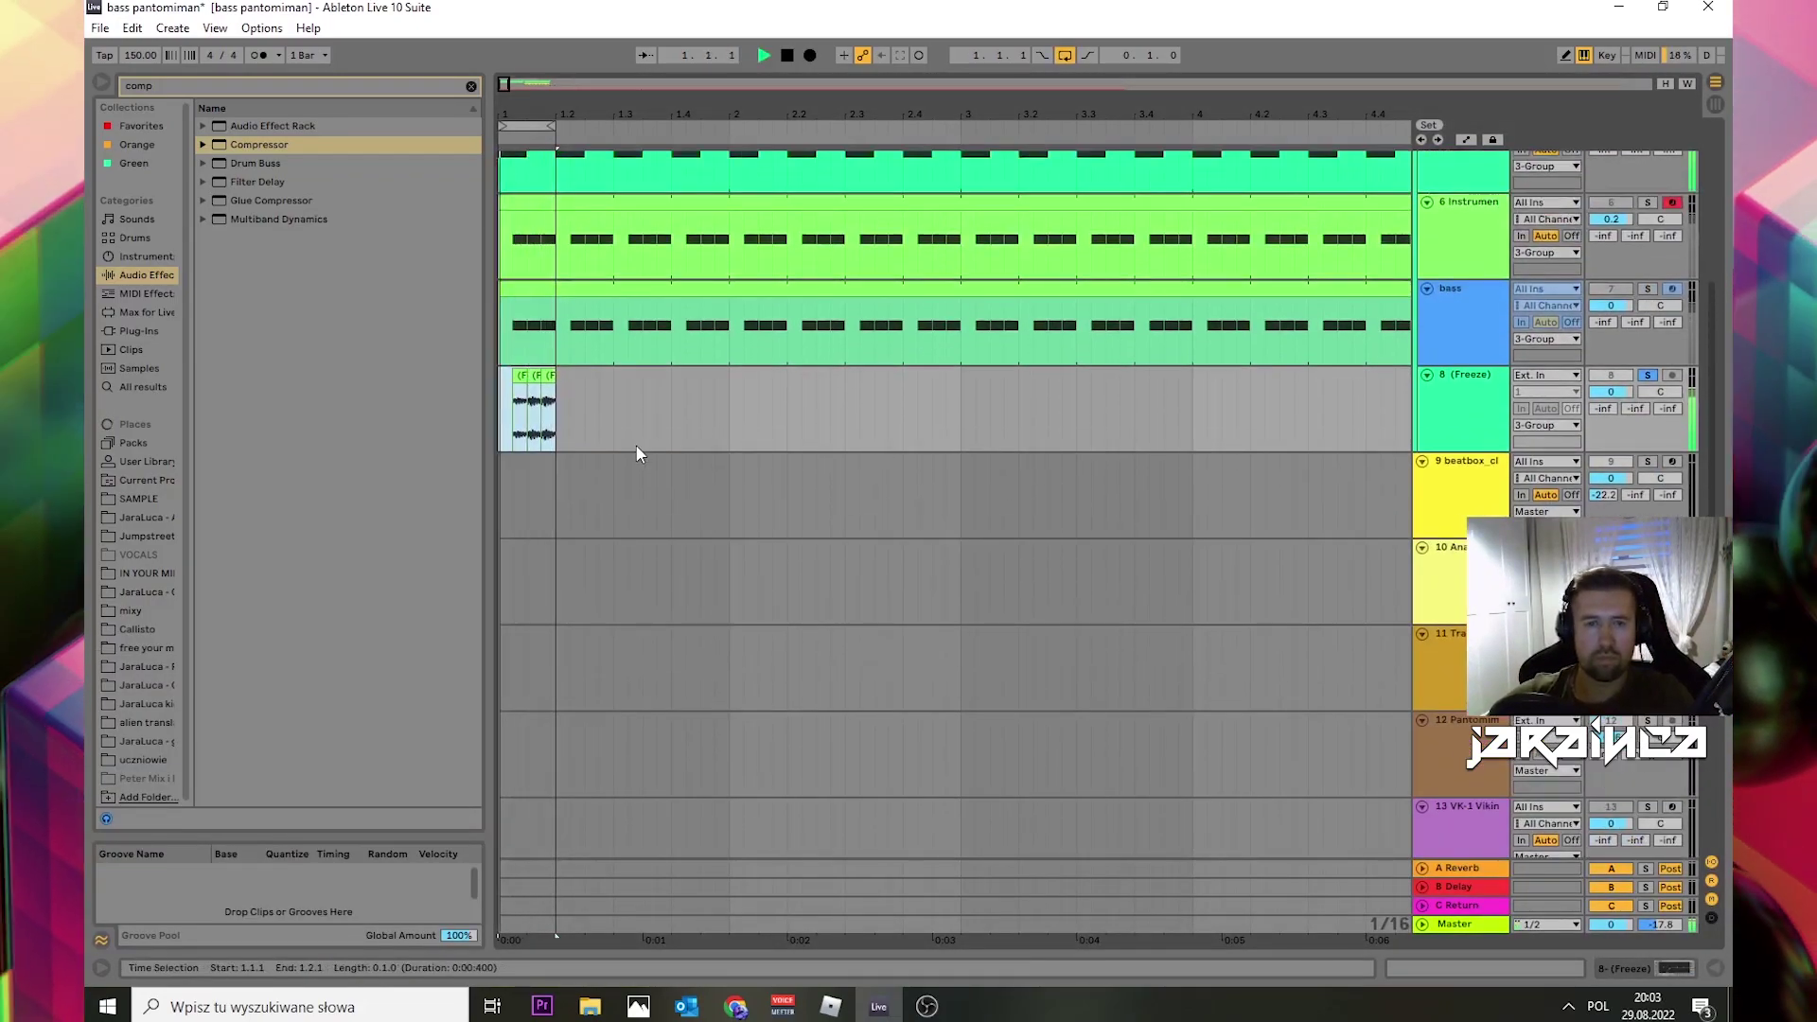
pyautogui.scroll(2, 638, 454)
pyautogui.moveTo(1613, 470); pyautogui.dragTo(1615, 476)
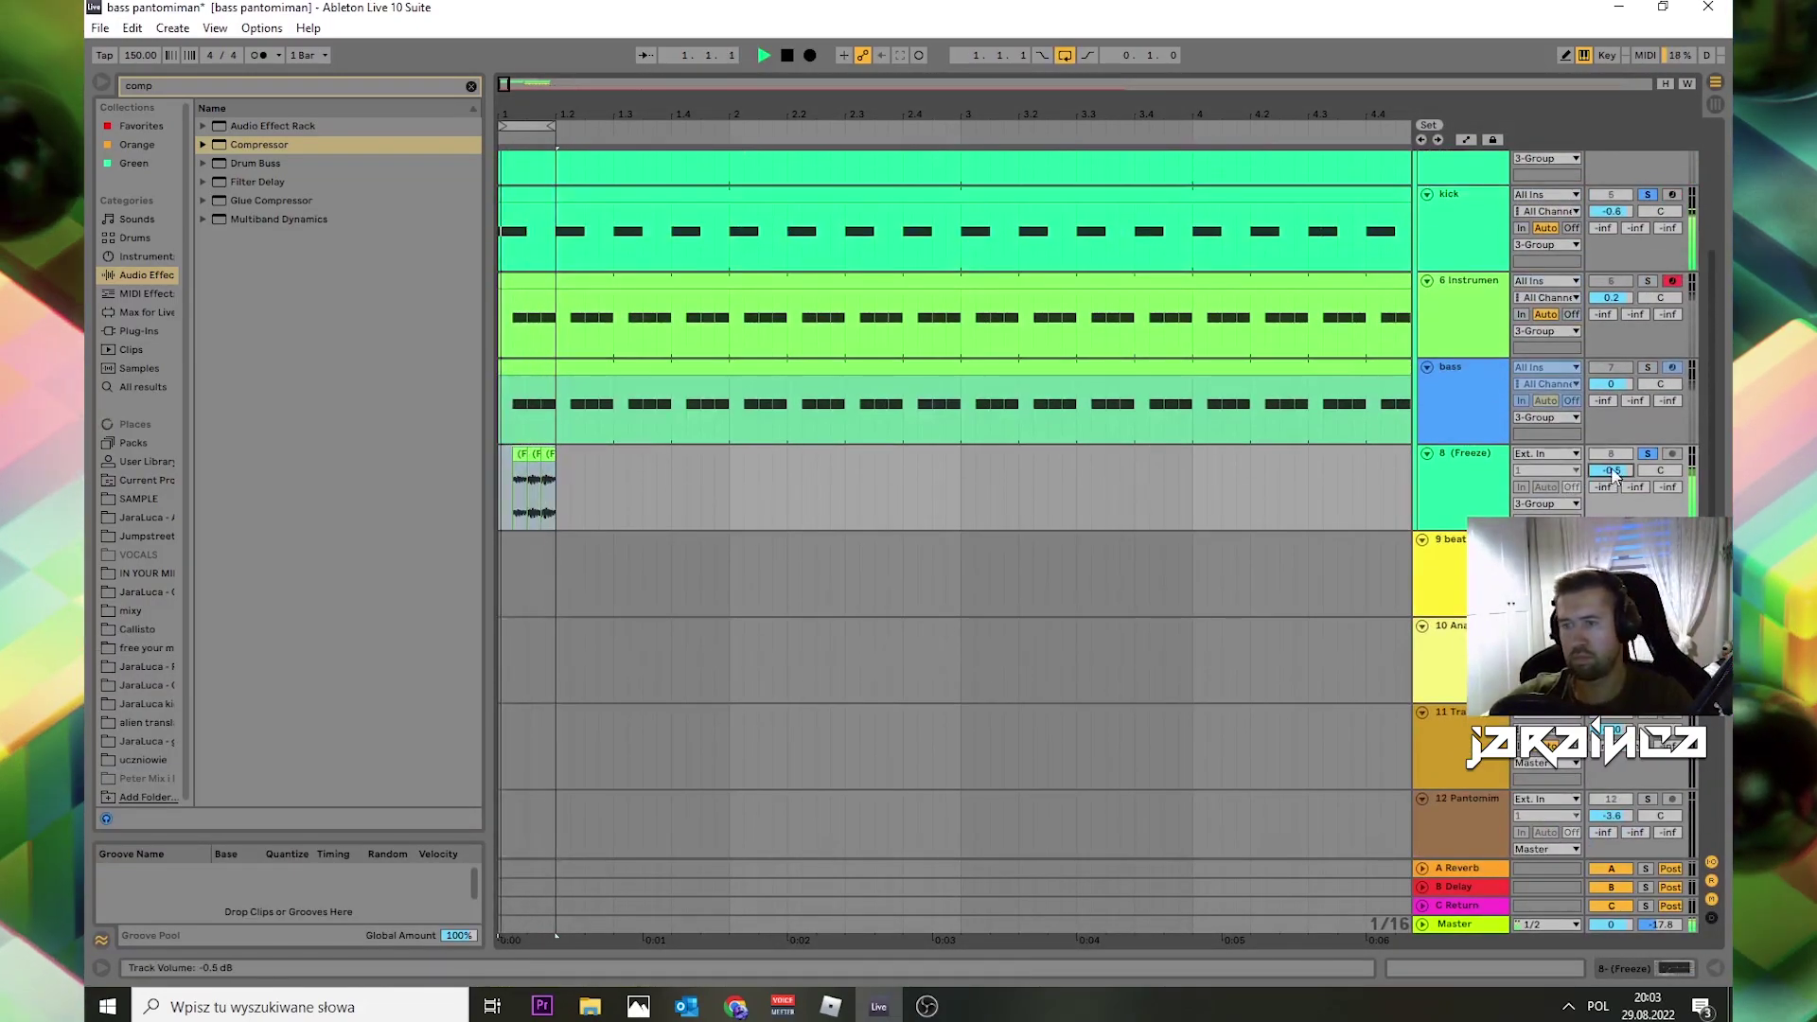
pyautogui.scroll(2, 758, 544)
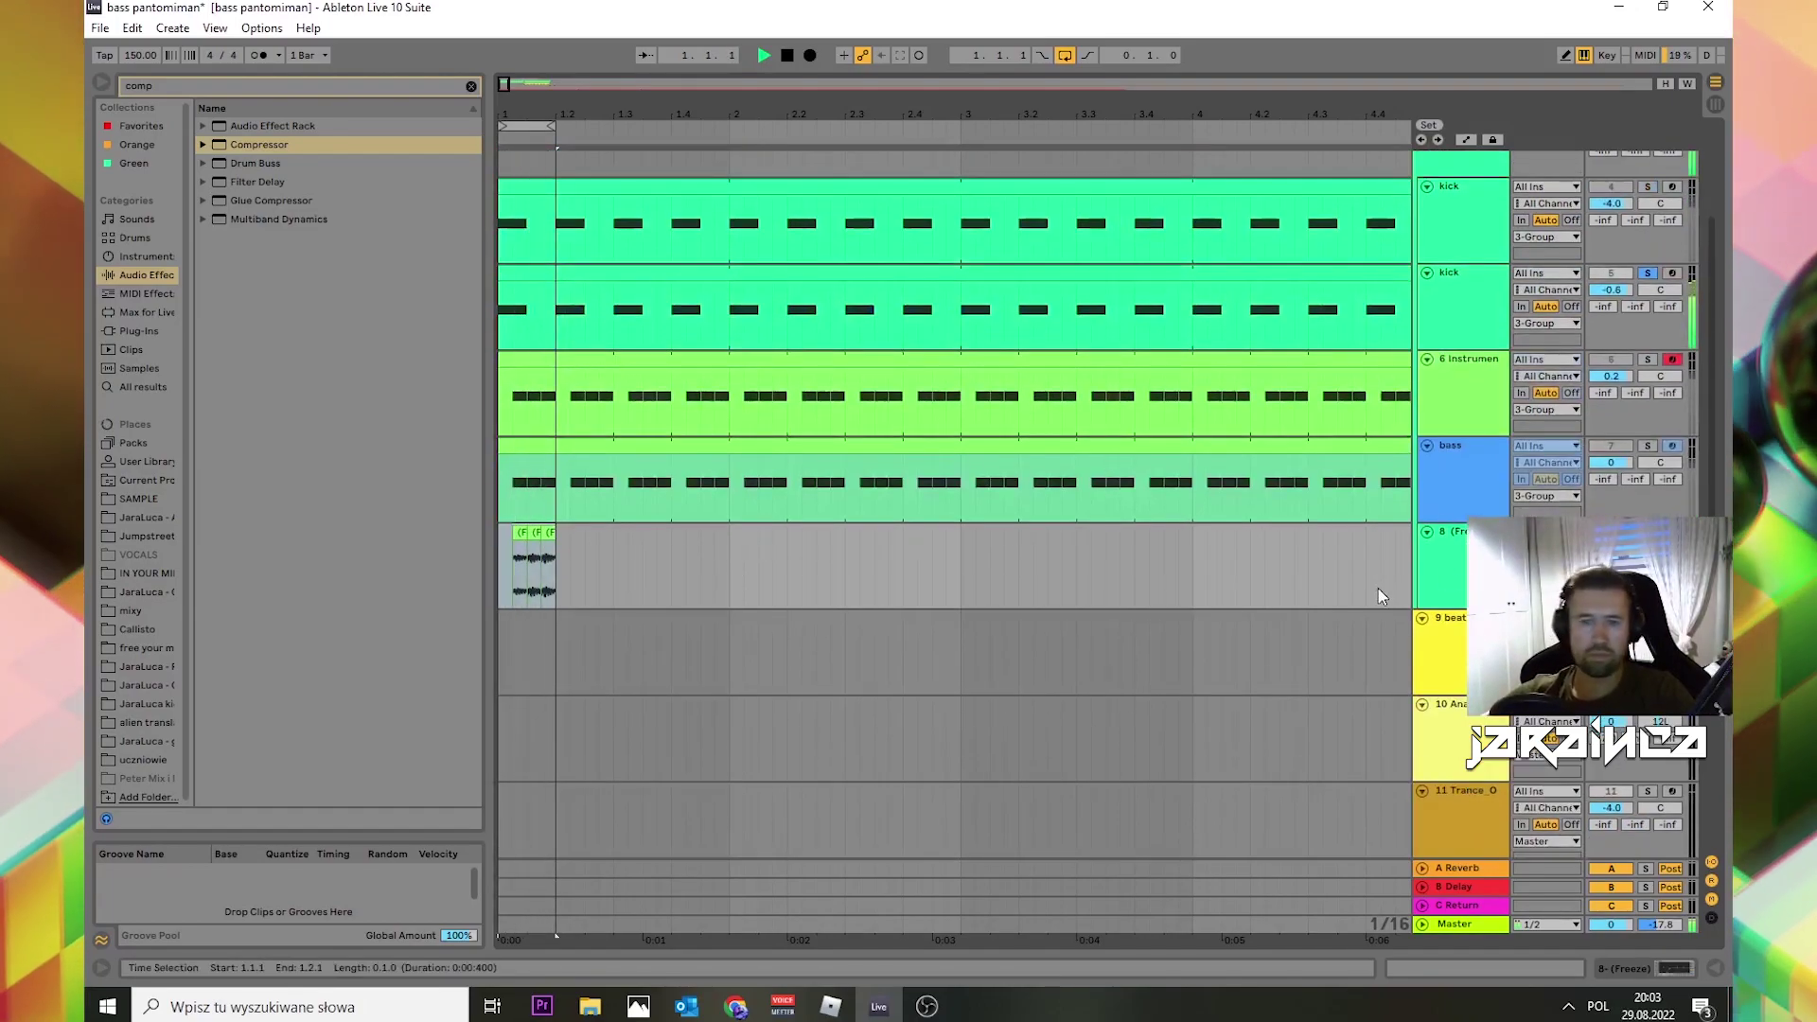
# Step: Play the arrangement from 17.1.1 to hear the reference and compare it with the looped kick and bass from 1.1.1
pyautogui.moveTo(937, 109); pyautogui.dragTo(937, 27)
pyautogui.click(756, 596)
pyautogui.press('space')
pyautogui.press('space')
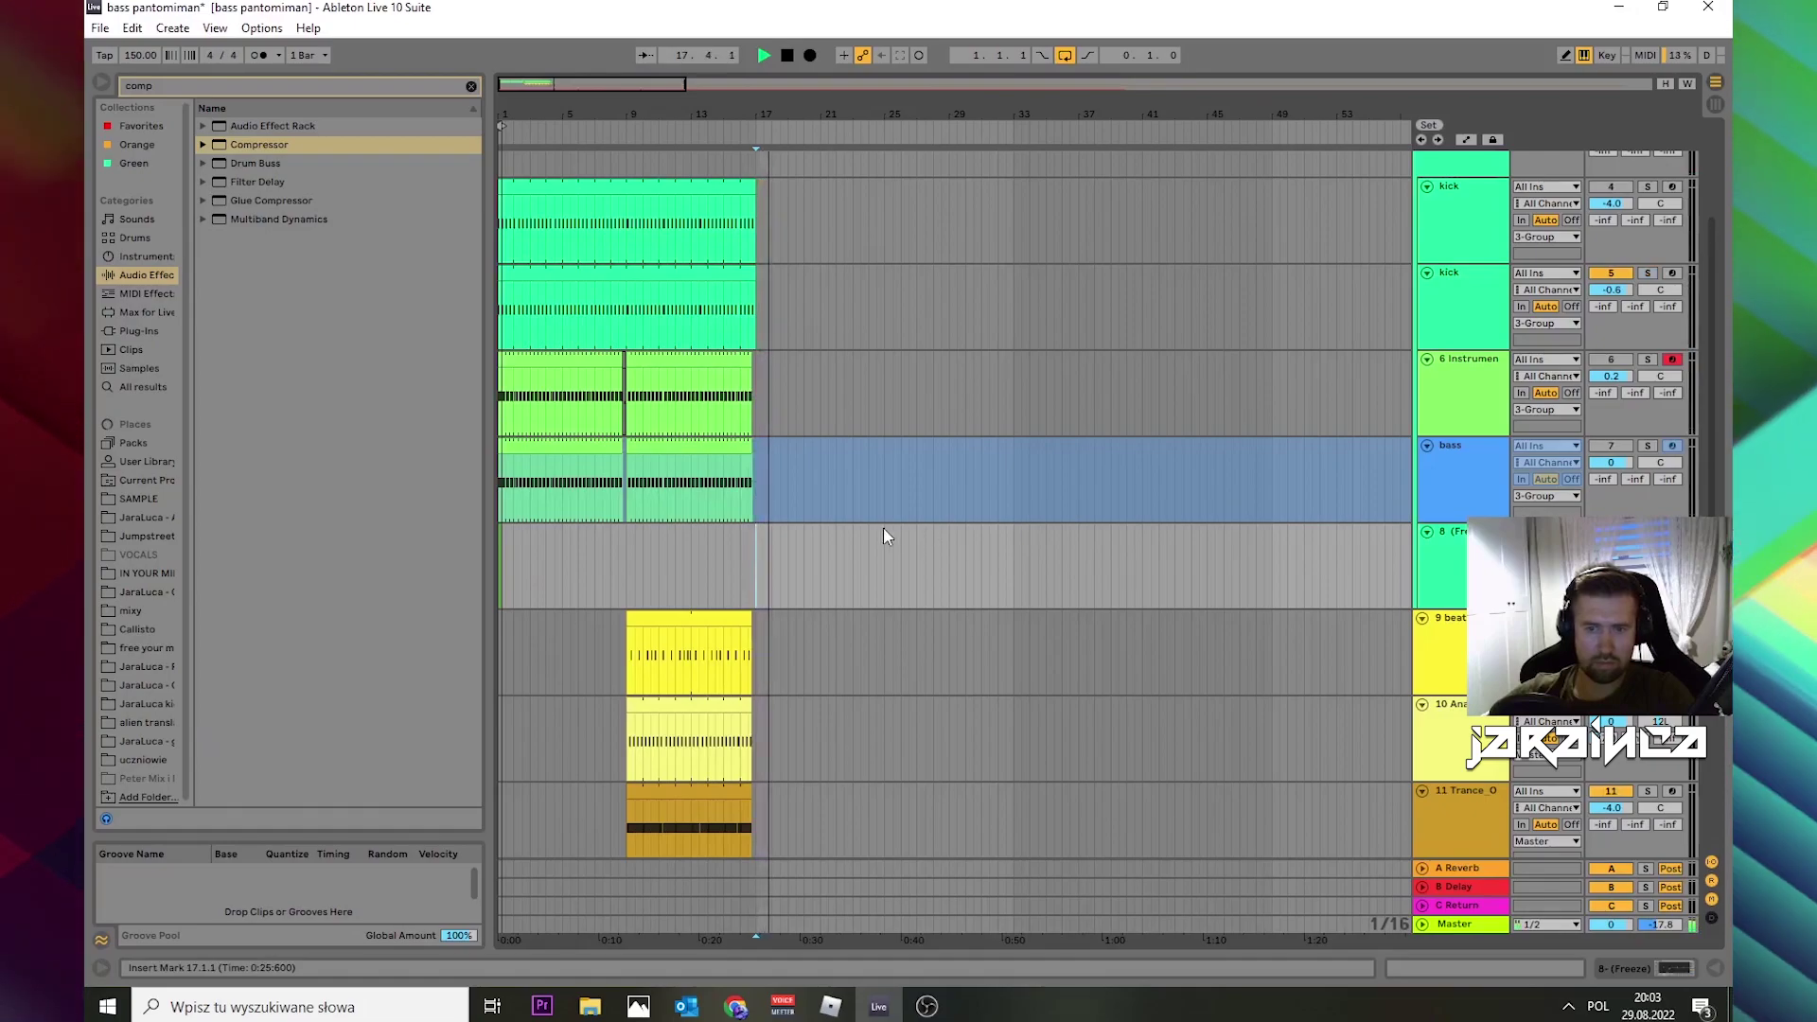
pyautogui.moveTo(547, 115); pyautogui.dragTo(554, 326)
pyautogui.press('space')
pyautogui.click(500, 575)
pyautogui.press('space')
# Step: Examine the kick and bass waveform in the group track's PSYSCOPE plug-in, then close its window
pyautogui.scroll(3, 649, 575)
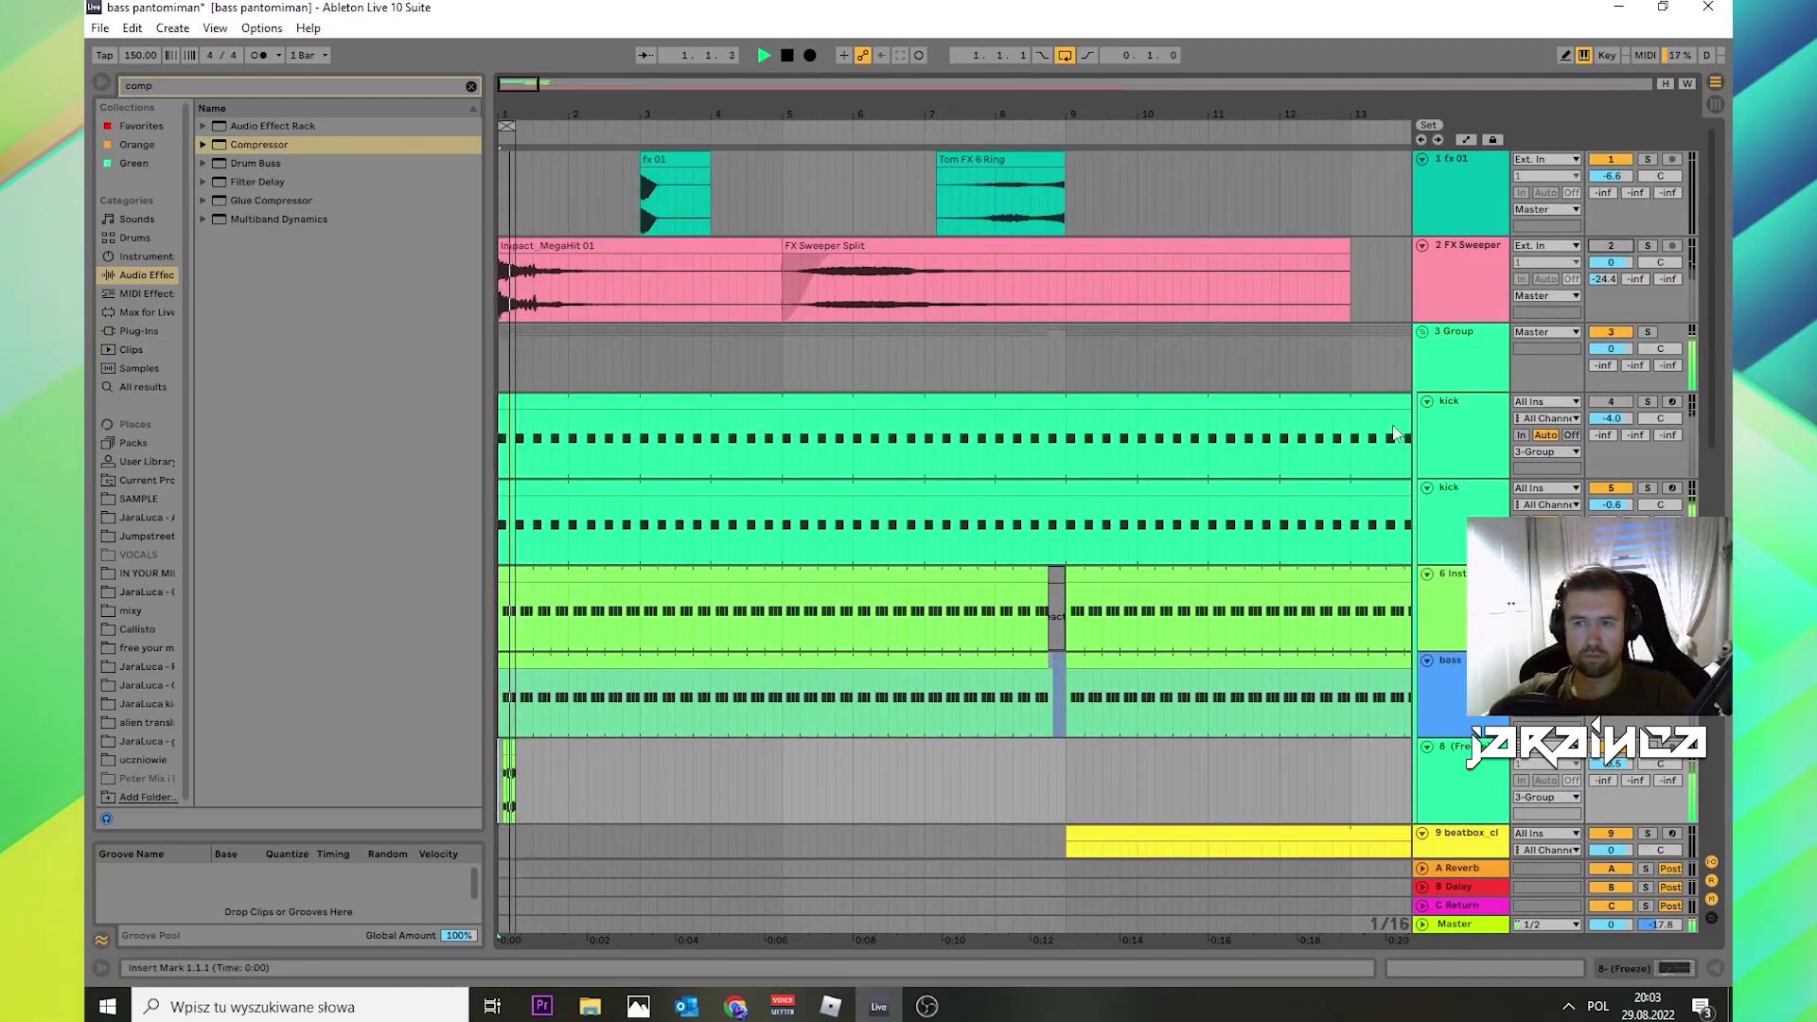
pyautogui.doubleClick(1484, 340)
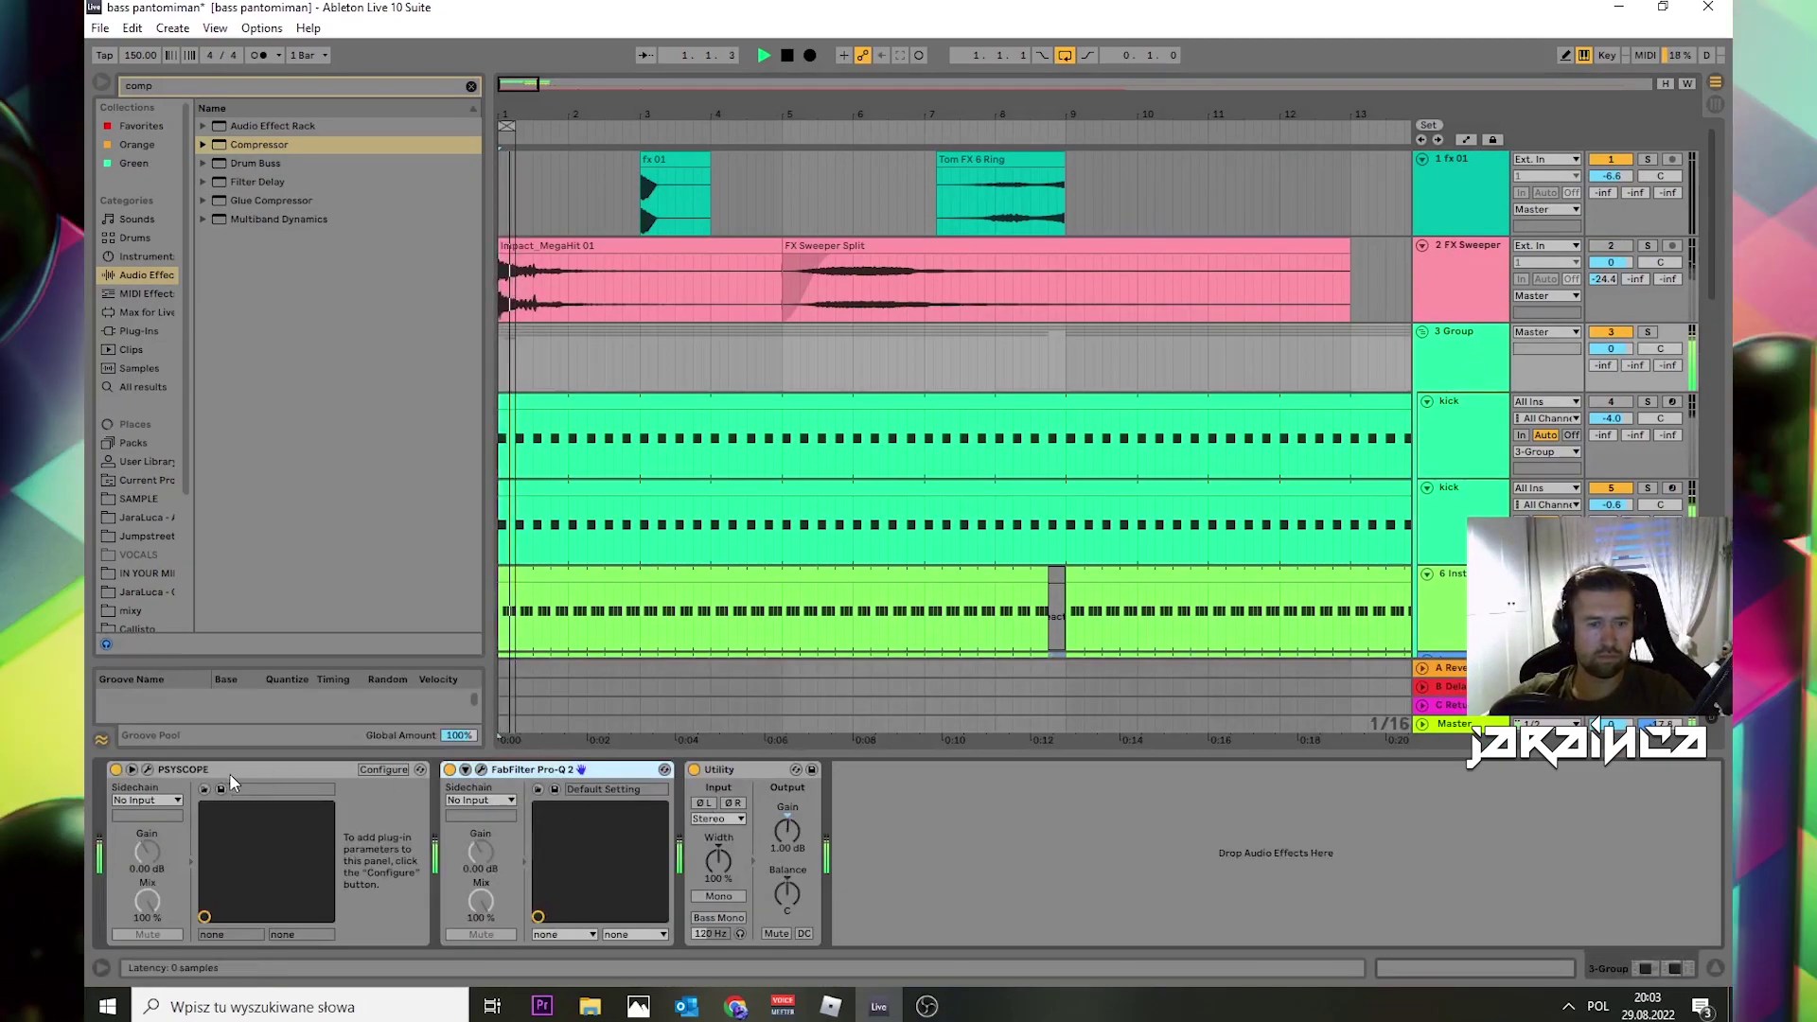
pyautogui.click(146, 769)
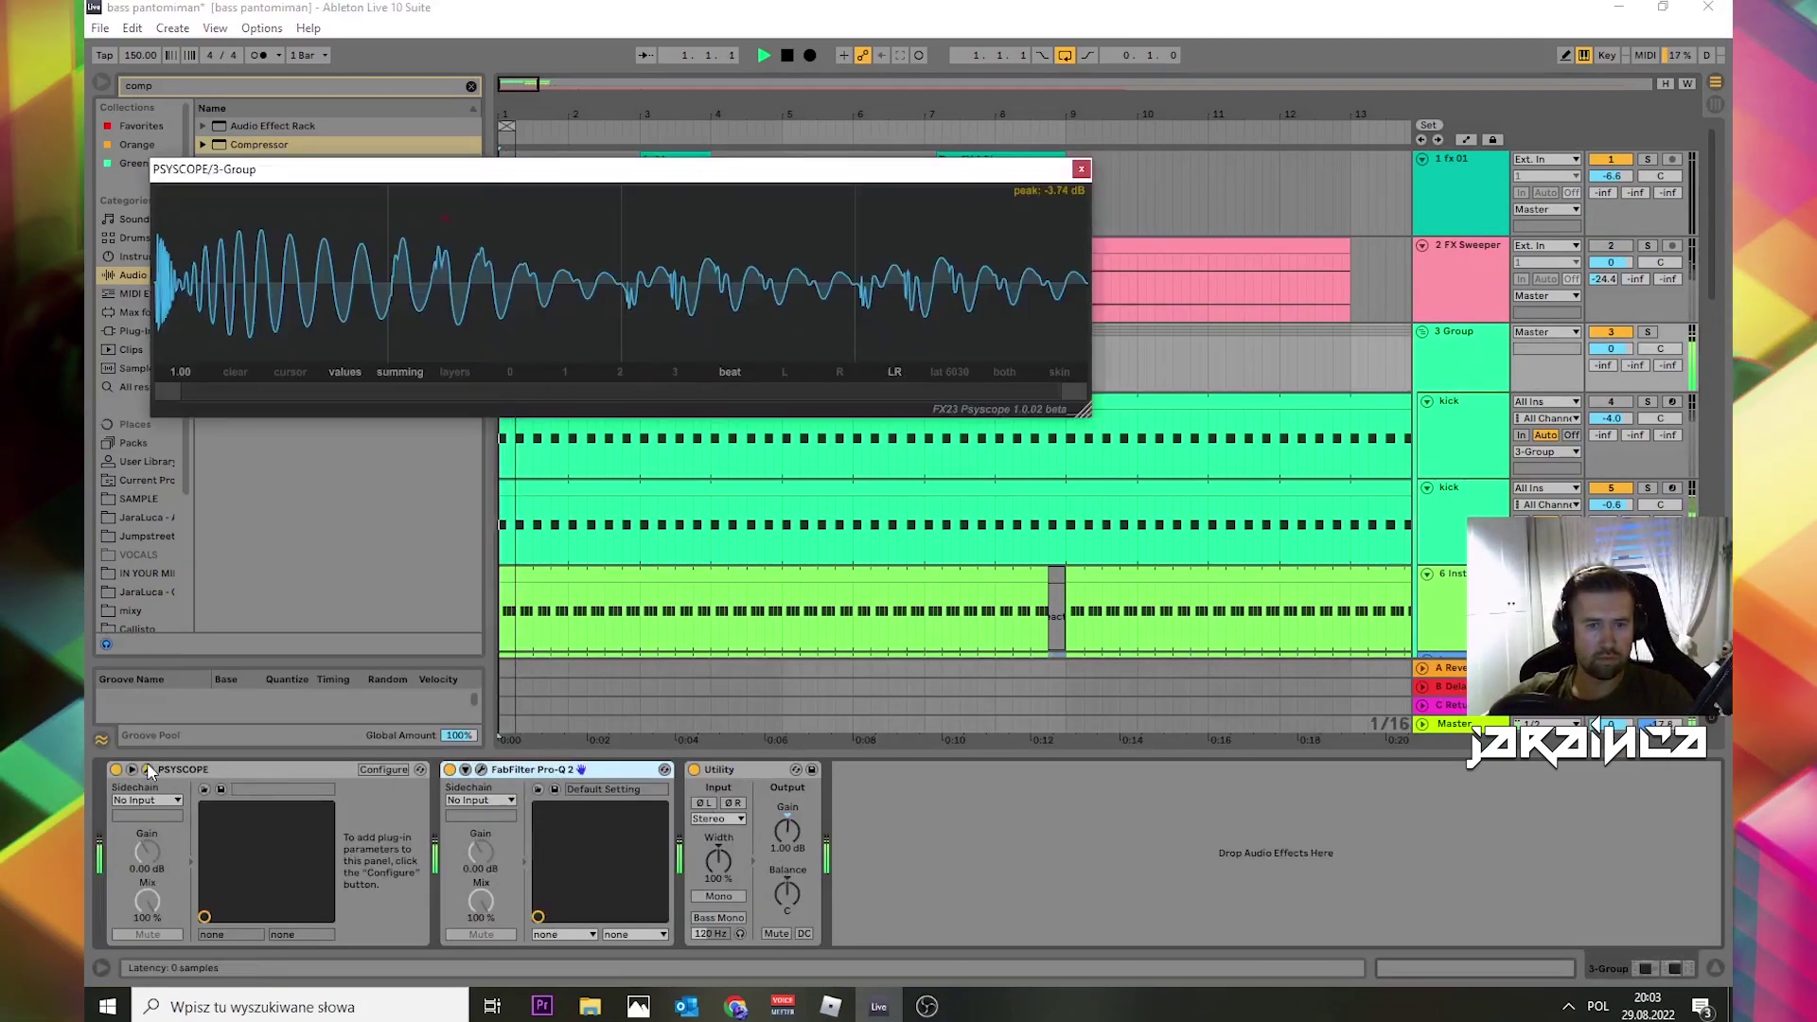
pyautogui.click(1081, 169)
# Step: Inspect the three bass clips up close during the loop, stop playback, and check the track levels in Session View
pyautogui.moveTo(517, 116); pyautogui.dragTo(526, 227)
pyautogui.scroll(-4, 731, 600)
pyautogui.moveTo(510, 114); pyautogui.dragTo(549, 355)
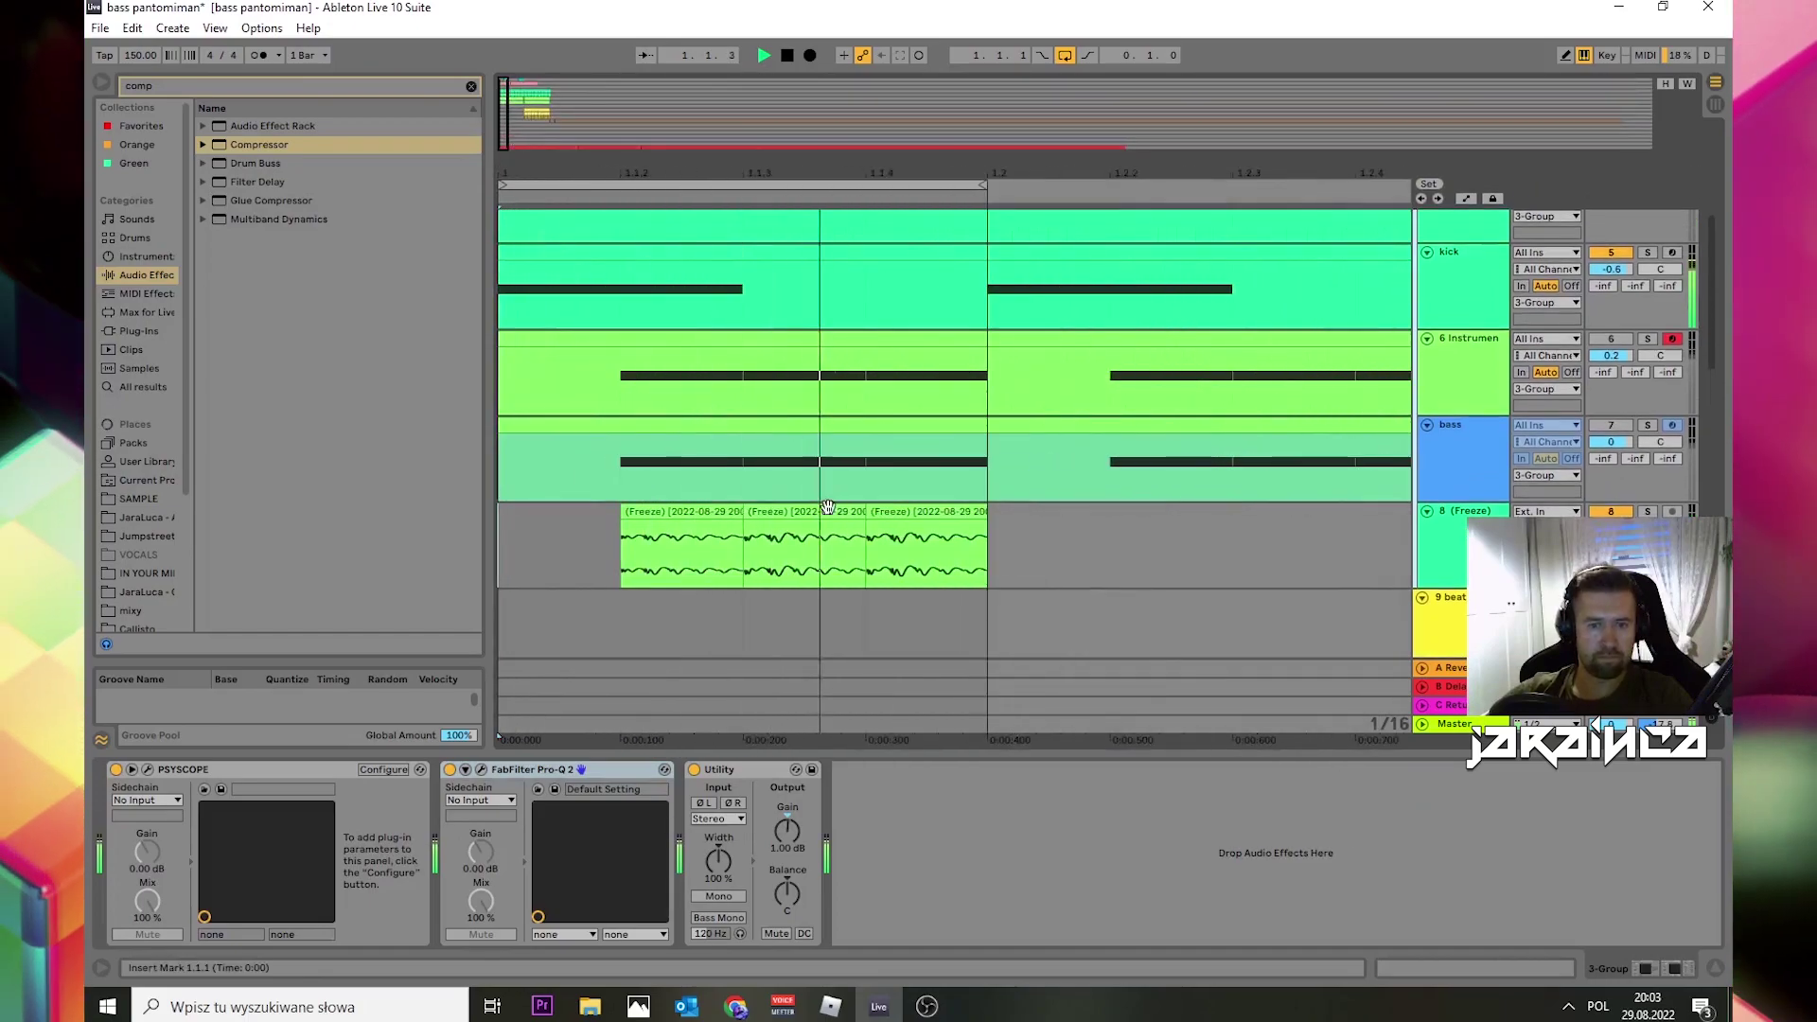
pyautogui.press('space')
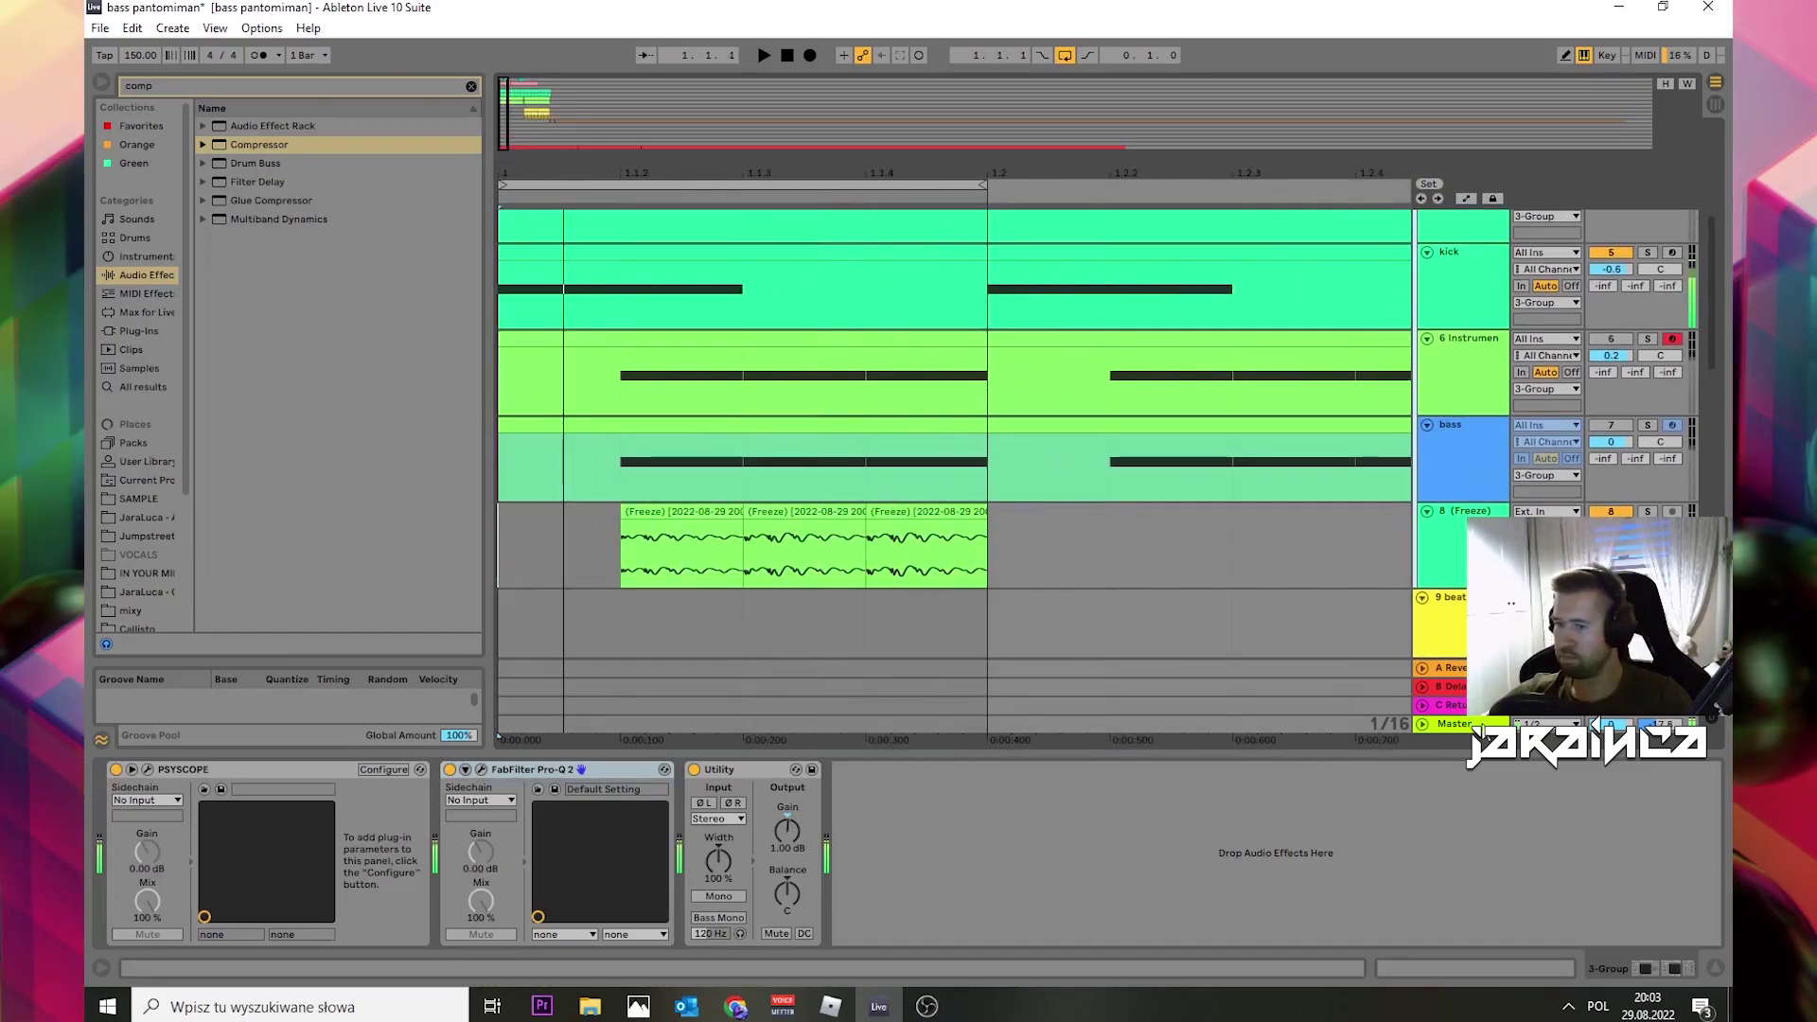
pyautogui.press('Tab')
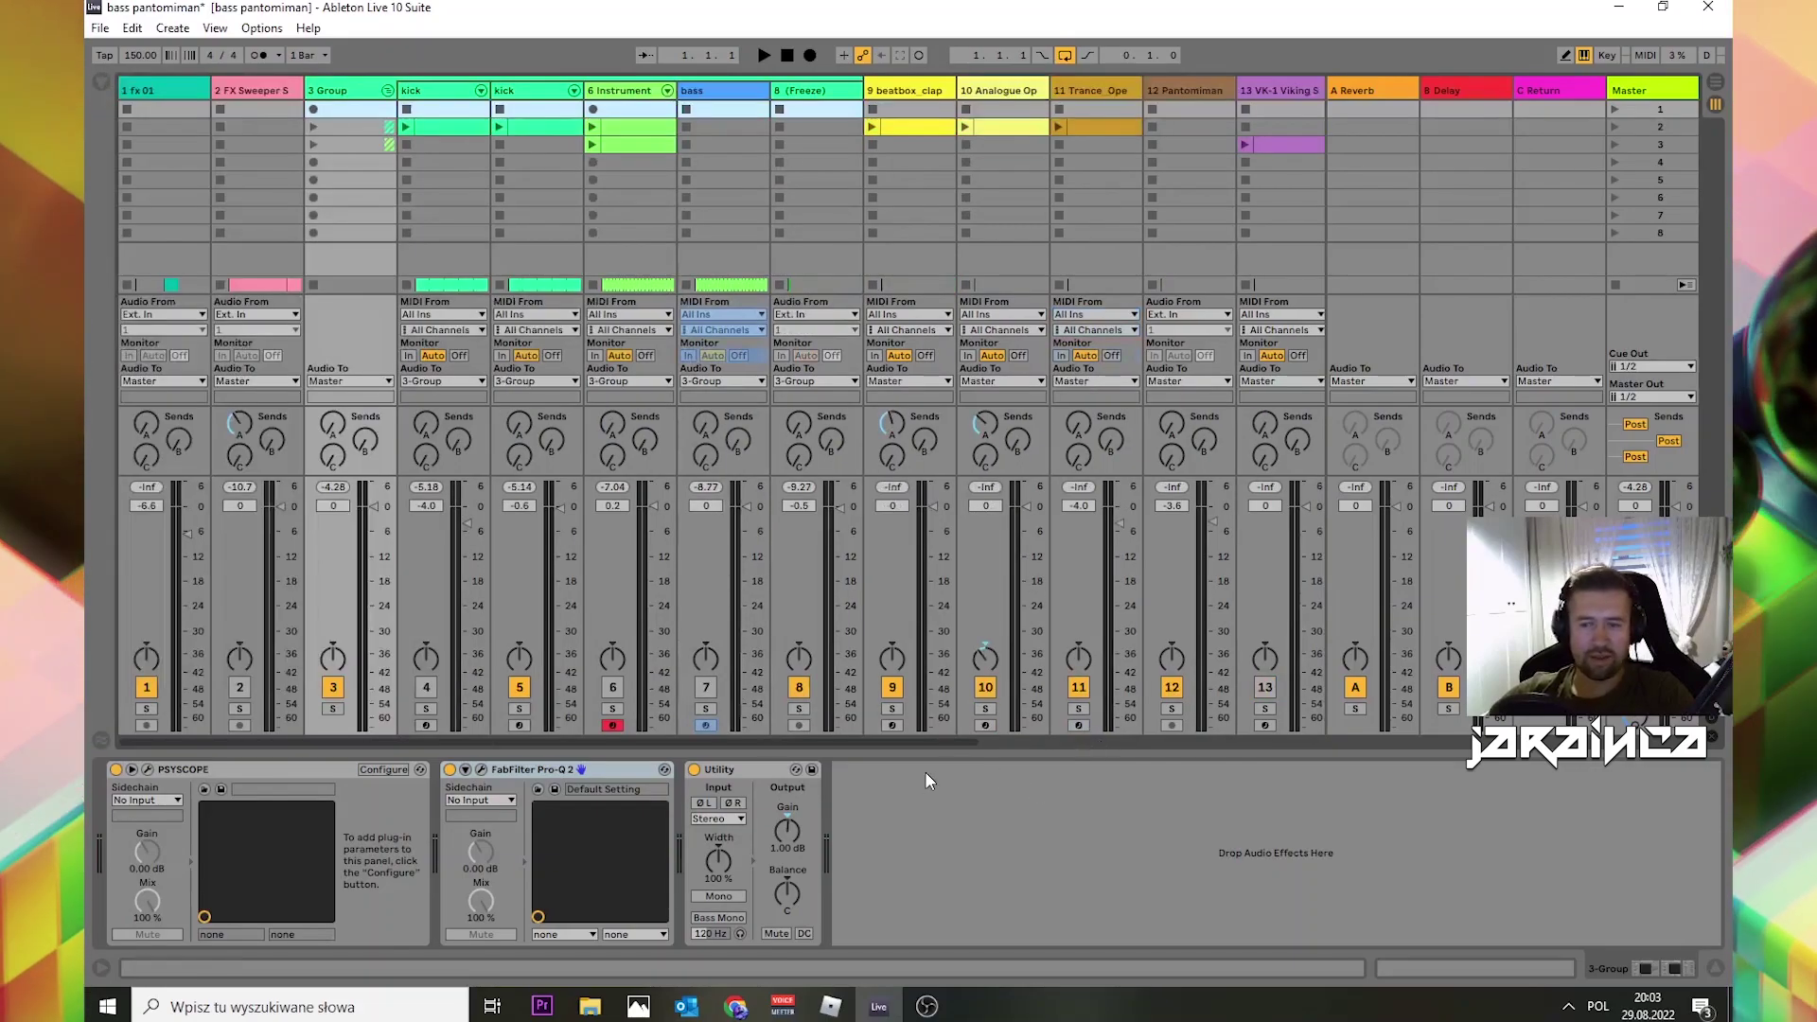
pyautogui.press('Tab')
# Step: Duplicate the one-beat bass audio pattern from 1.1.1 to 1.2.1 repeatedly until it fills the track up to 16.4.1
pyautogui.moveTo(804, 179); pyautogui.dragTo(785, 99)
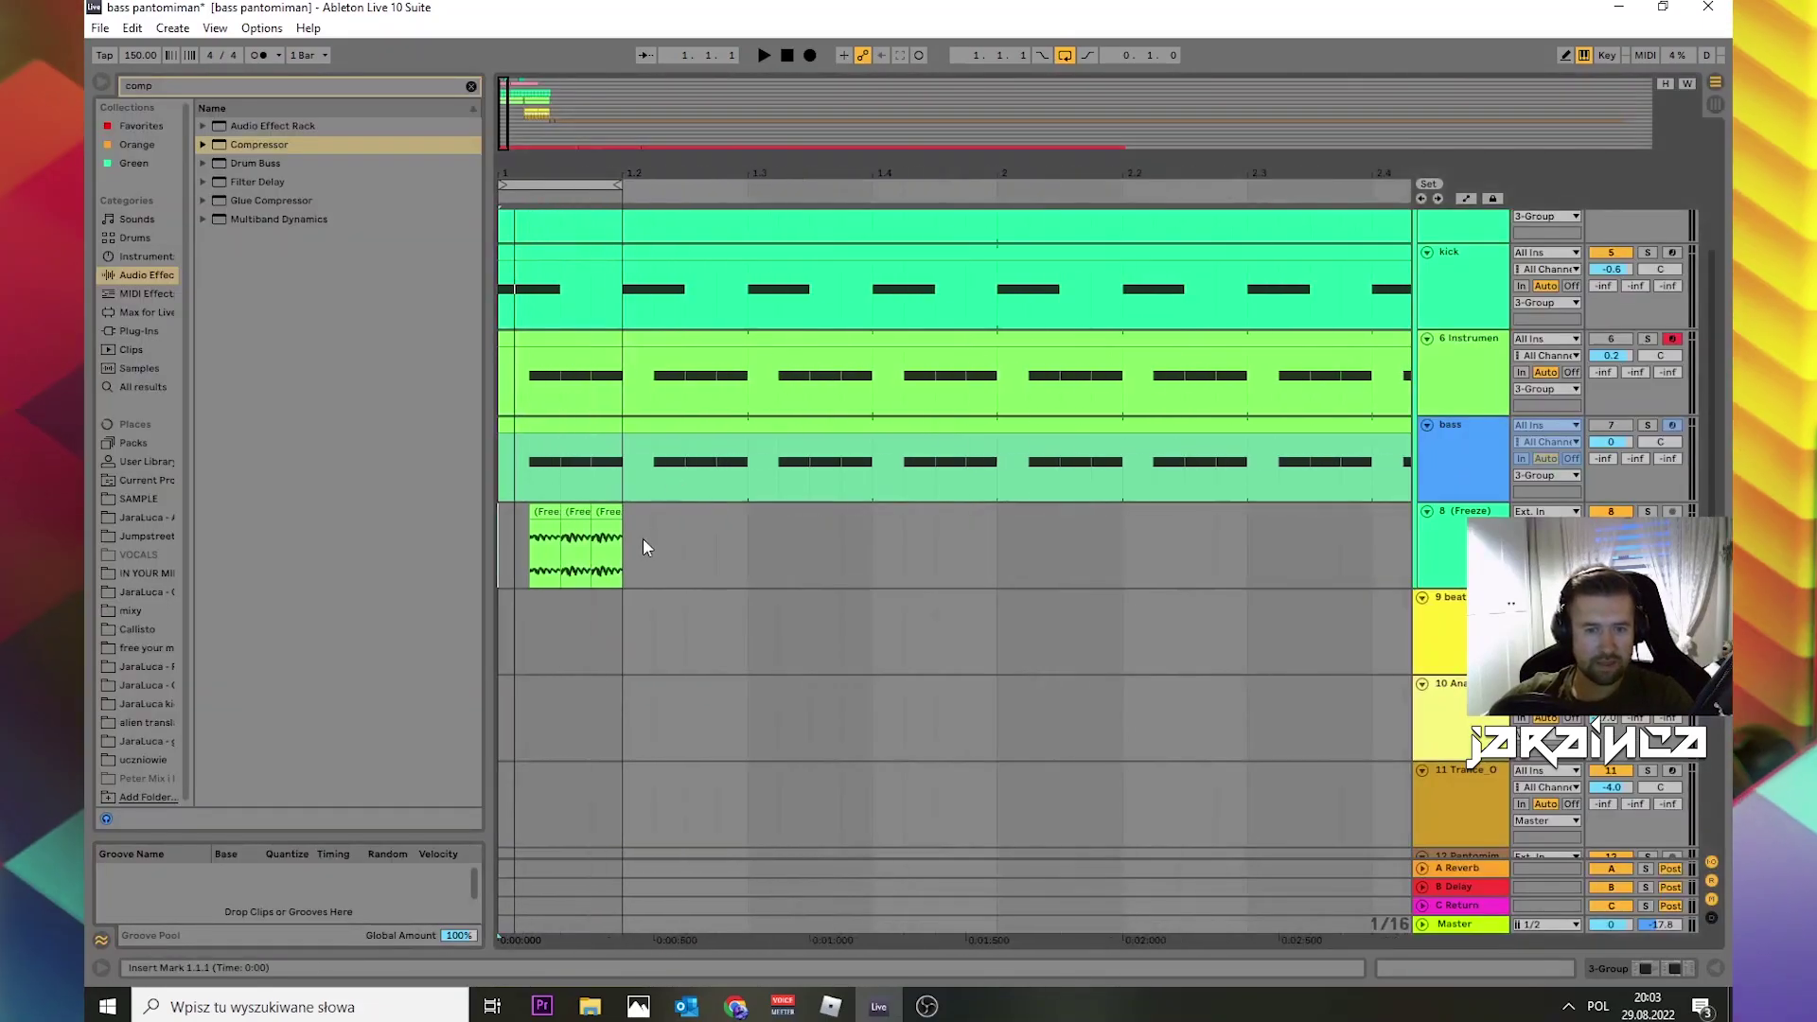
pyautogui.moveTo(622, 549); pyautogui.dragTo(521, 509)
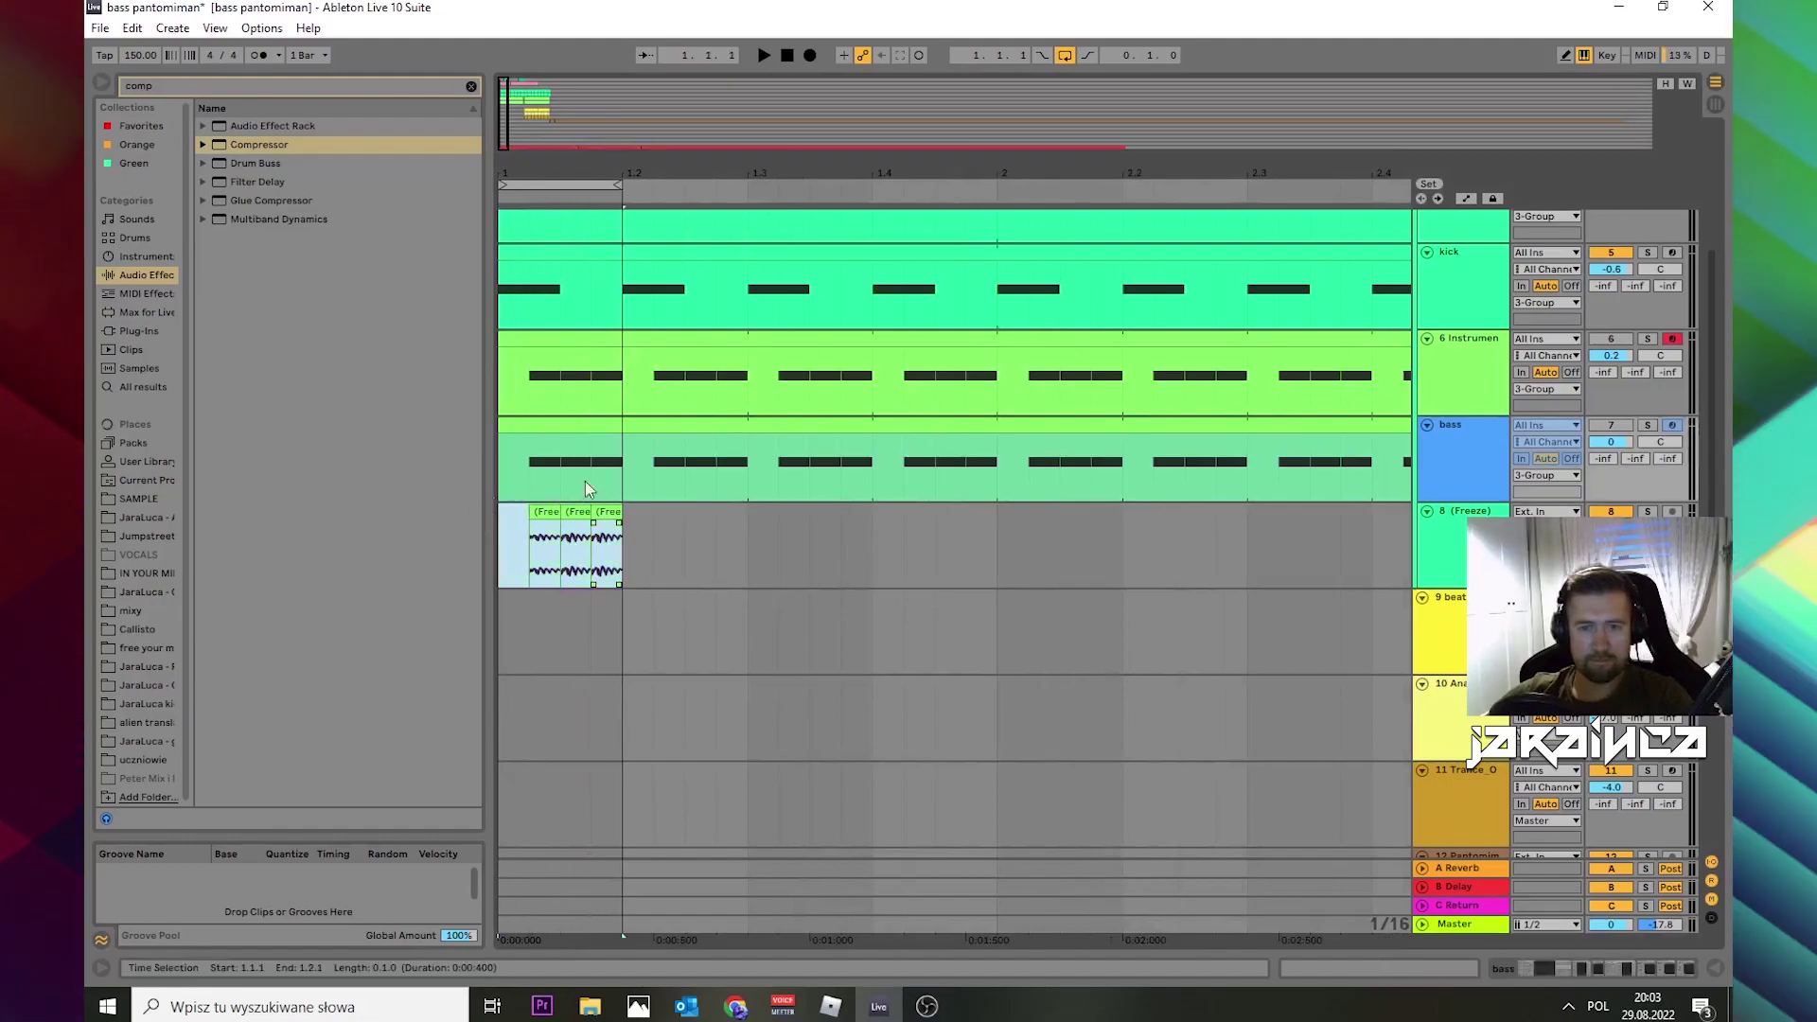
pyautogui.hotkey('ctrl', 'd')
pyautogui.hotkey('ctrl', 'd')
pyautogui.hotkey('ctrl', 'd')
pyautogui.hotkey('ctrl', 'd')
pyautogui.hotkey('ctrl', 'd')
pyautogui.hotkey('ctrl', 'd')
pyautogui.hotkey('ctrl', 'd')
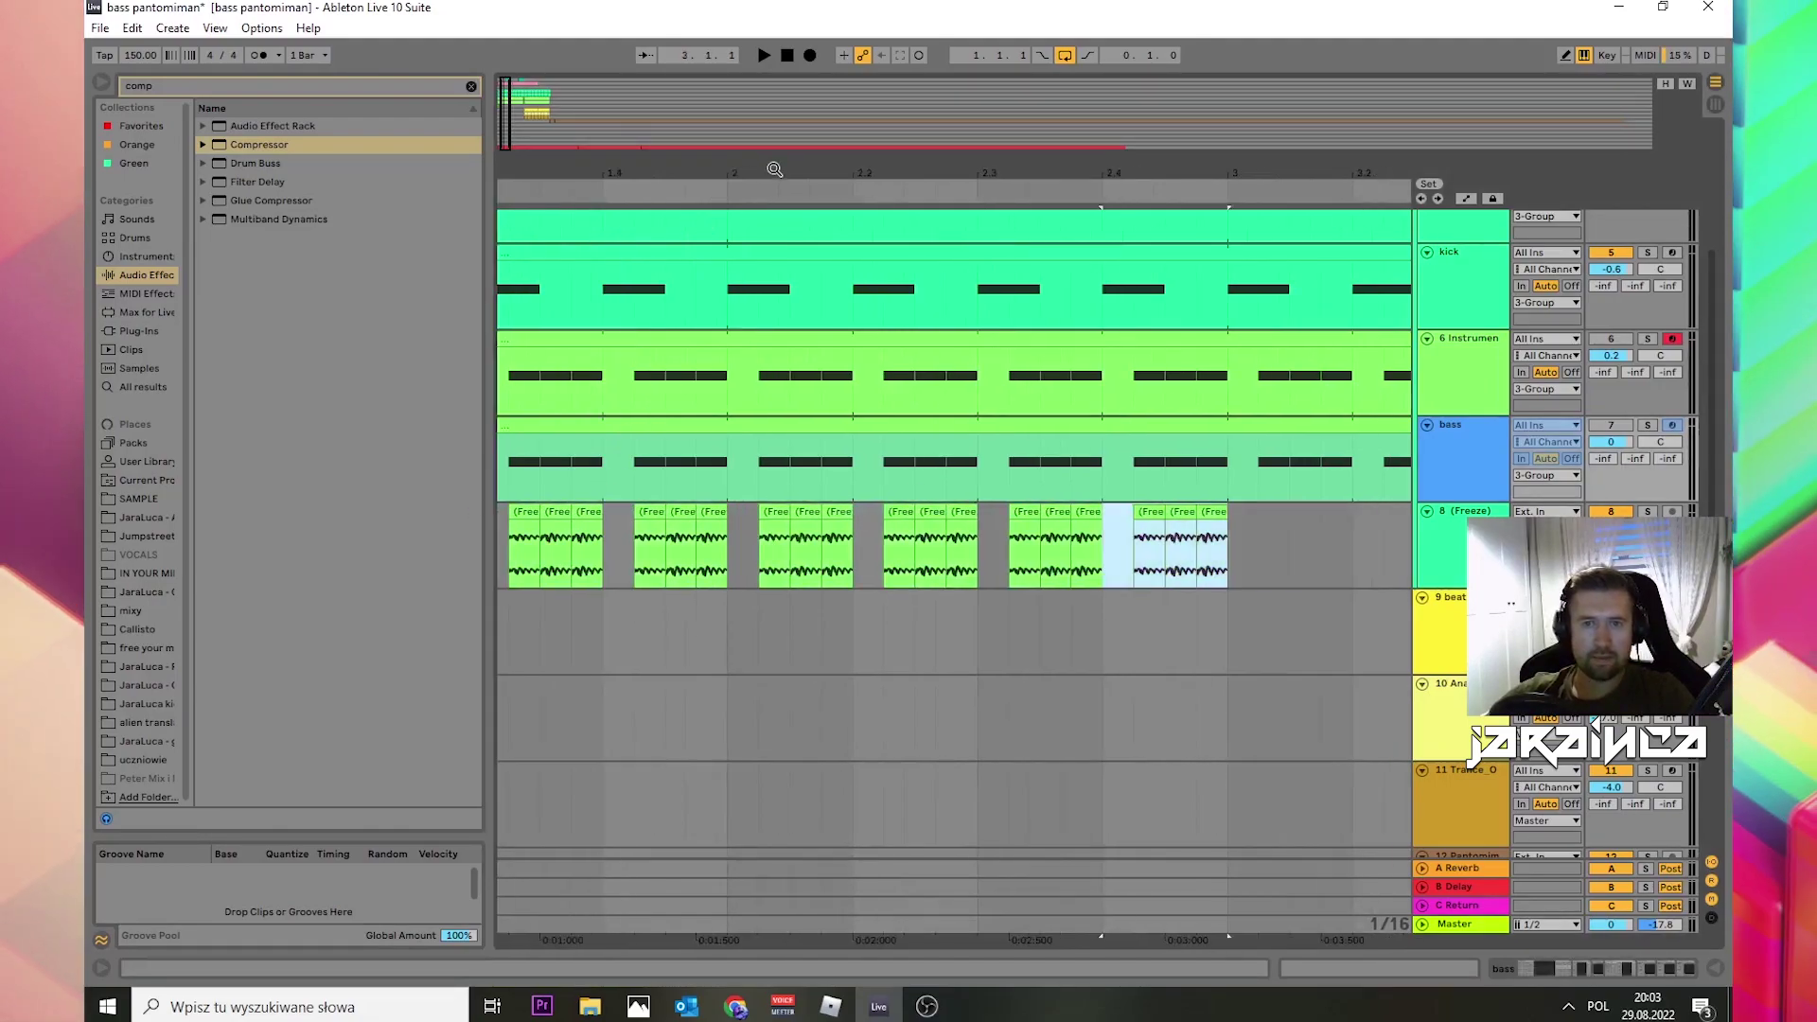
pyautogui.moveTo(776, 169); pyautogui.dragTo(734, 114)
pyautogui.hotkey('ctrl', 'd')
pyautogui.hotkey('ctrl', 'd')
pyautogui.hotkey('ctrl', 'd')
pyautogui.hotkey('ctrl', 'd')
pyautogui.hotkey('ctrl', 'd')
pyautogui.hotkey('ctrl', 'd')
pyautogui.hotkey('ctrl', 'd')
pyautogui.hotkey('ctrl', 'd')
pyautogui.hotkey('ctrl', 'd')
pyautogui.hotkey('ctrl', 'd')
pyautogui.hotkey('ctrl', 'd')
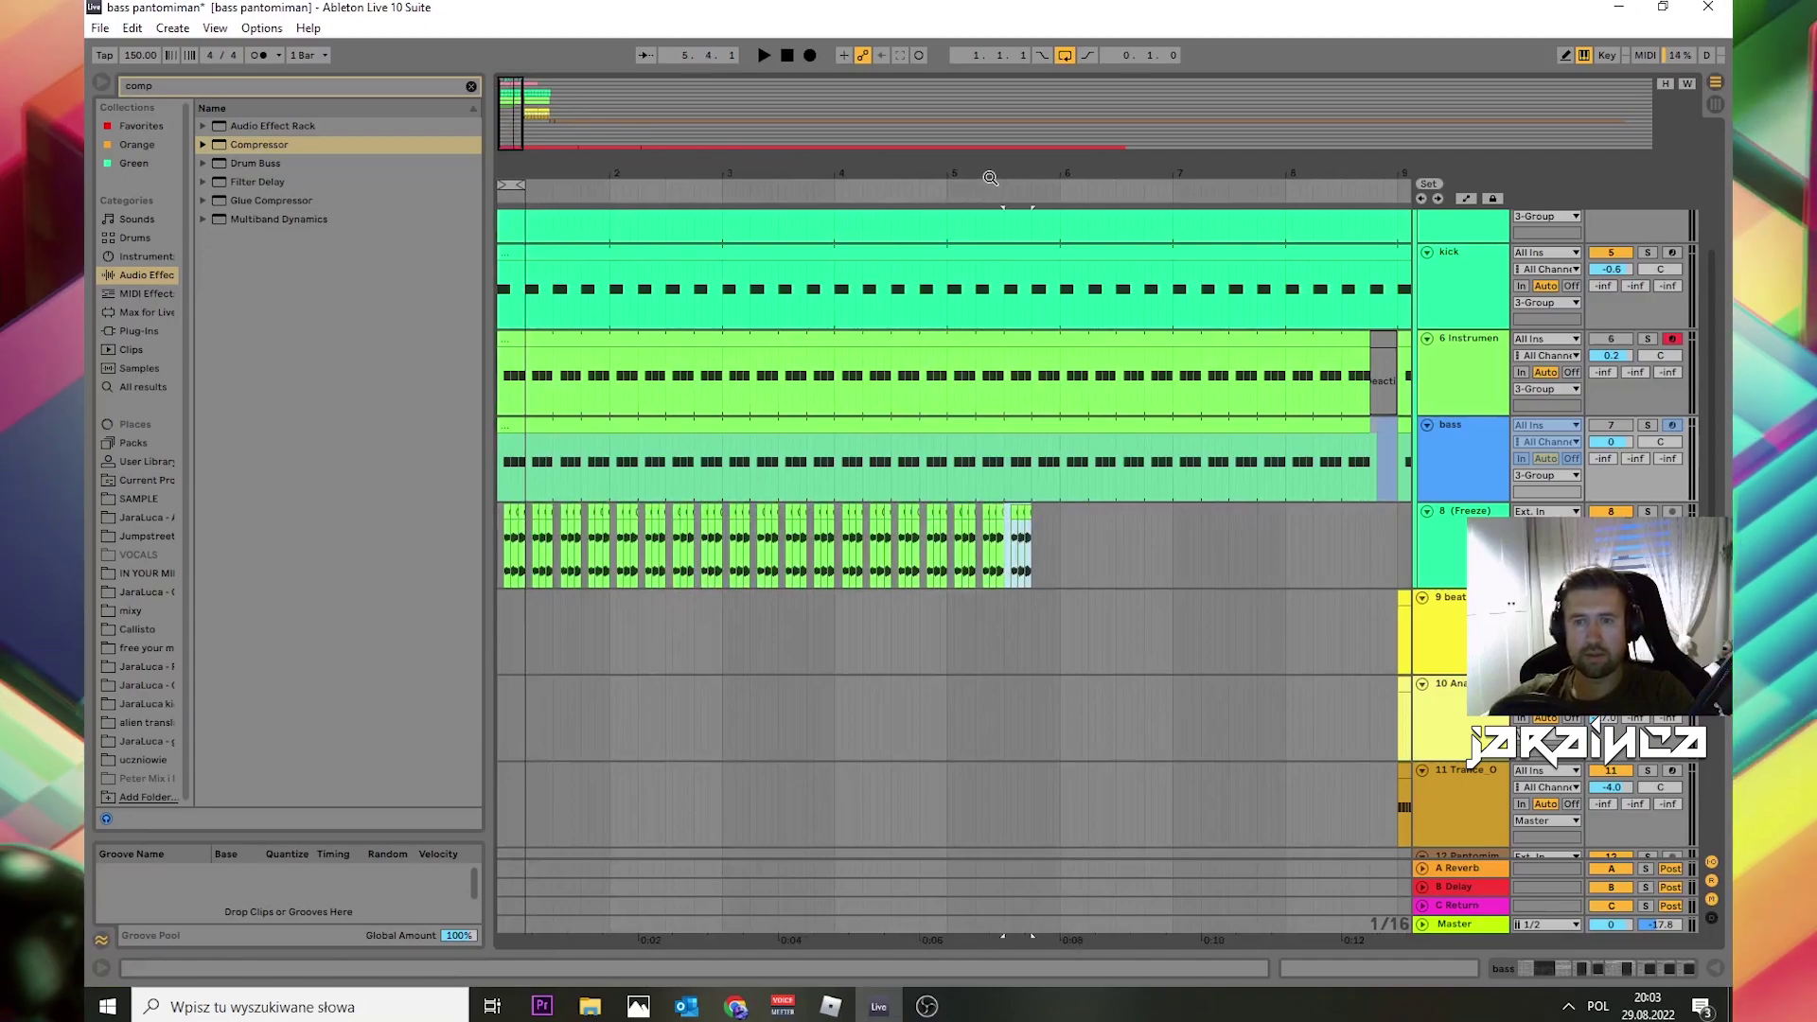
pyautogui.hotkey('ctrl', 'd')
pyautogui.hotkey('ctrl', 'd')
pyautogui.hotkey('ctrl', 'd')
pyautogui.hotkey('ctrl', 'd')
pyautogui.hotkey('ctrl', 'd')
pyautogui.hotkey('ctrl', 'd')
pyautogui.hotkey('ctrl', 'd')
pyautogui.hotkey('ctrl', 'd')
pyautogui.hotkey('ctrl', 'd')
pyautogui.hotkey('ctrl', 'd')
pyautogui.hotkey('ctrl', 'd')
pyautogui.hotkey('ctrl', 'd')
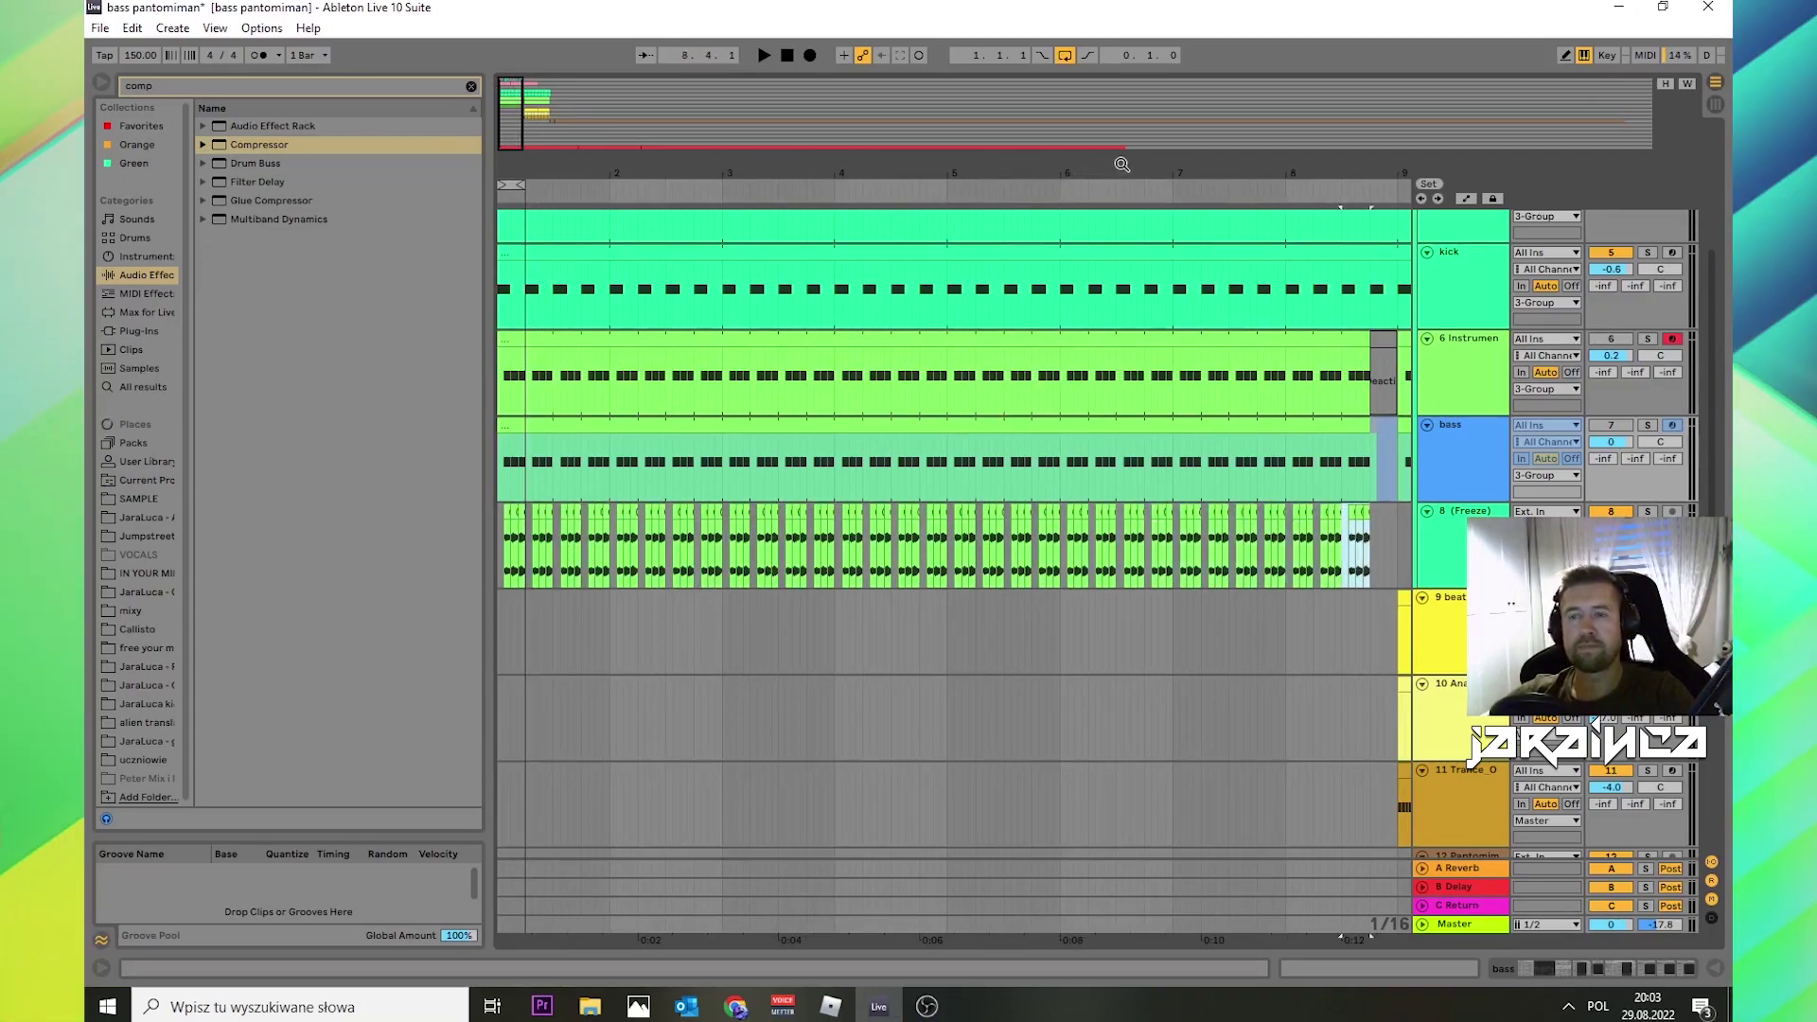
pyautogui.hotkey('ctrl', 'd')
pyautogui.hotkey('ctrl', 'd')
pyautogui.hotkey('ctrl', 'd')
pyautogui.hotkey('ctrl', 'd')
pyautogui.hotkey('ctrl', 'd')
pyautogui.hotkey('ctrl', 'd')
pyautogui.hotkey('ctrl', 'd')
pyautogui.hotkey('ctrl', 'd')
pyautogui.hotkey('ctrl', 'd')
pyautogui.moveTo(1152, 168); pyautogui.dragTo(959, 163)
pyautogui.hotkey('ctrl', 'd')
pyautogui.hotkey('ctrl', 'd')
pyautogui.hotkey('ctrl', 'd')
pyautogui.hotkey('ctrl', 'd')
pyautogui.hotkey('ctrl', 'd')
pyautogui.hotkey('ctrl', 'd')
pyautogui.hotkey('ctrl', 'd')
pyautogui.hotkey('ctrl', 'd')
pyautogui.hotkey('ctrl', 'd')
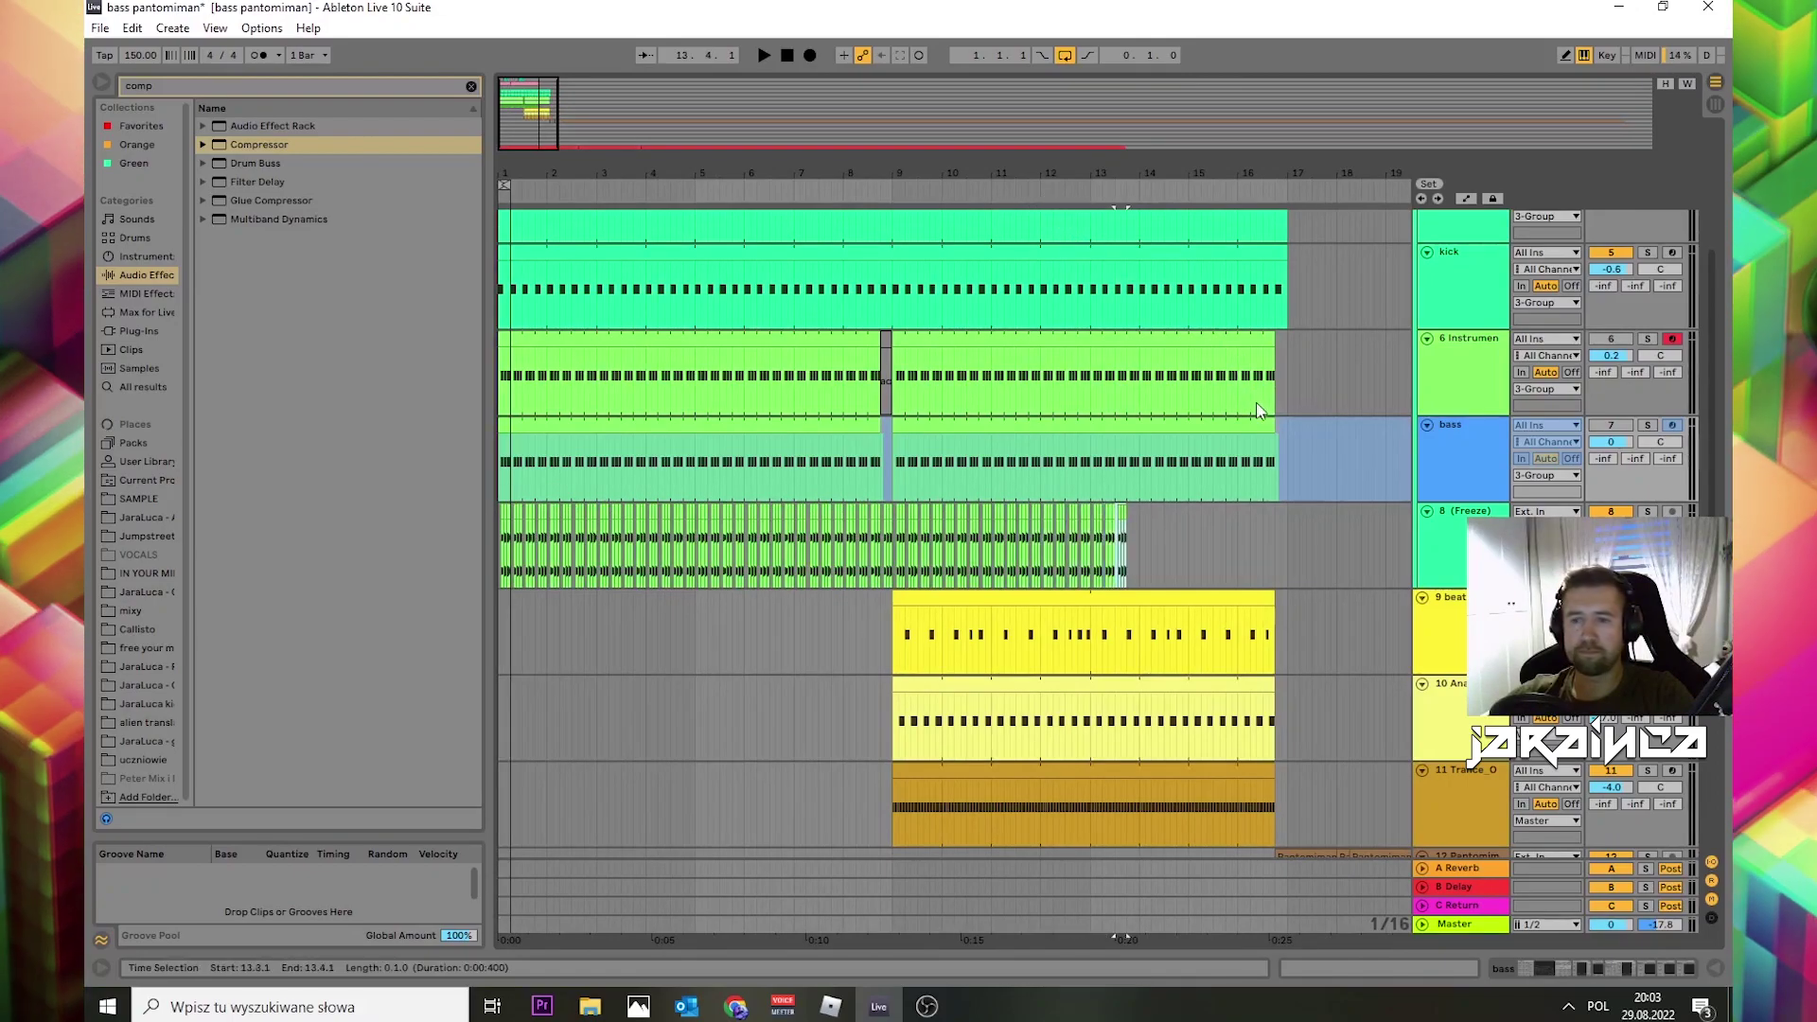
pyautogui.hotkey('ctrl', 'd')
pyautogui.hotkey('ctrl', 'd')
pyautogui.hotkey('ctrl', 'd')
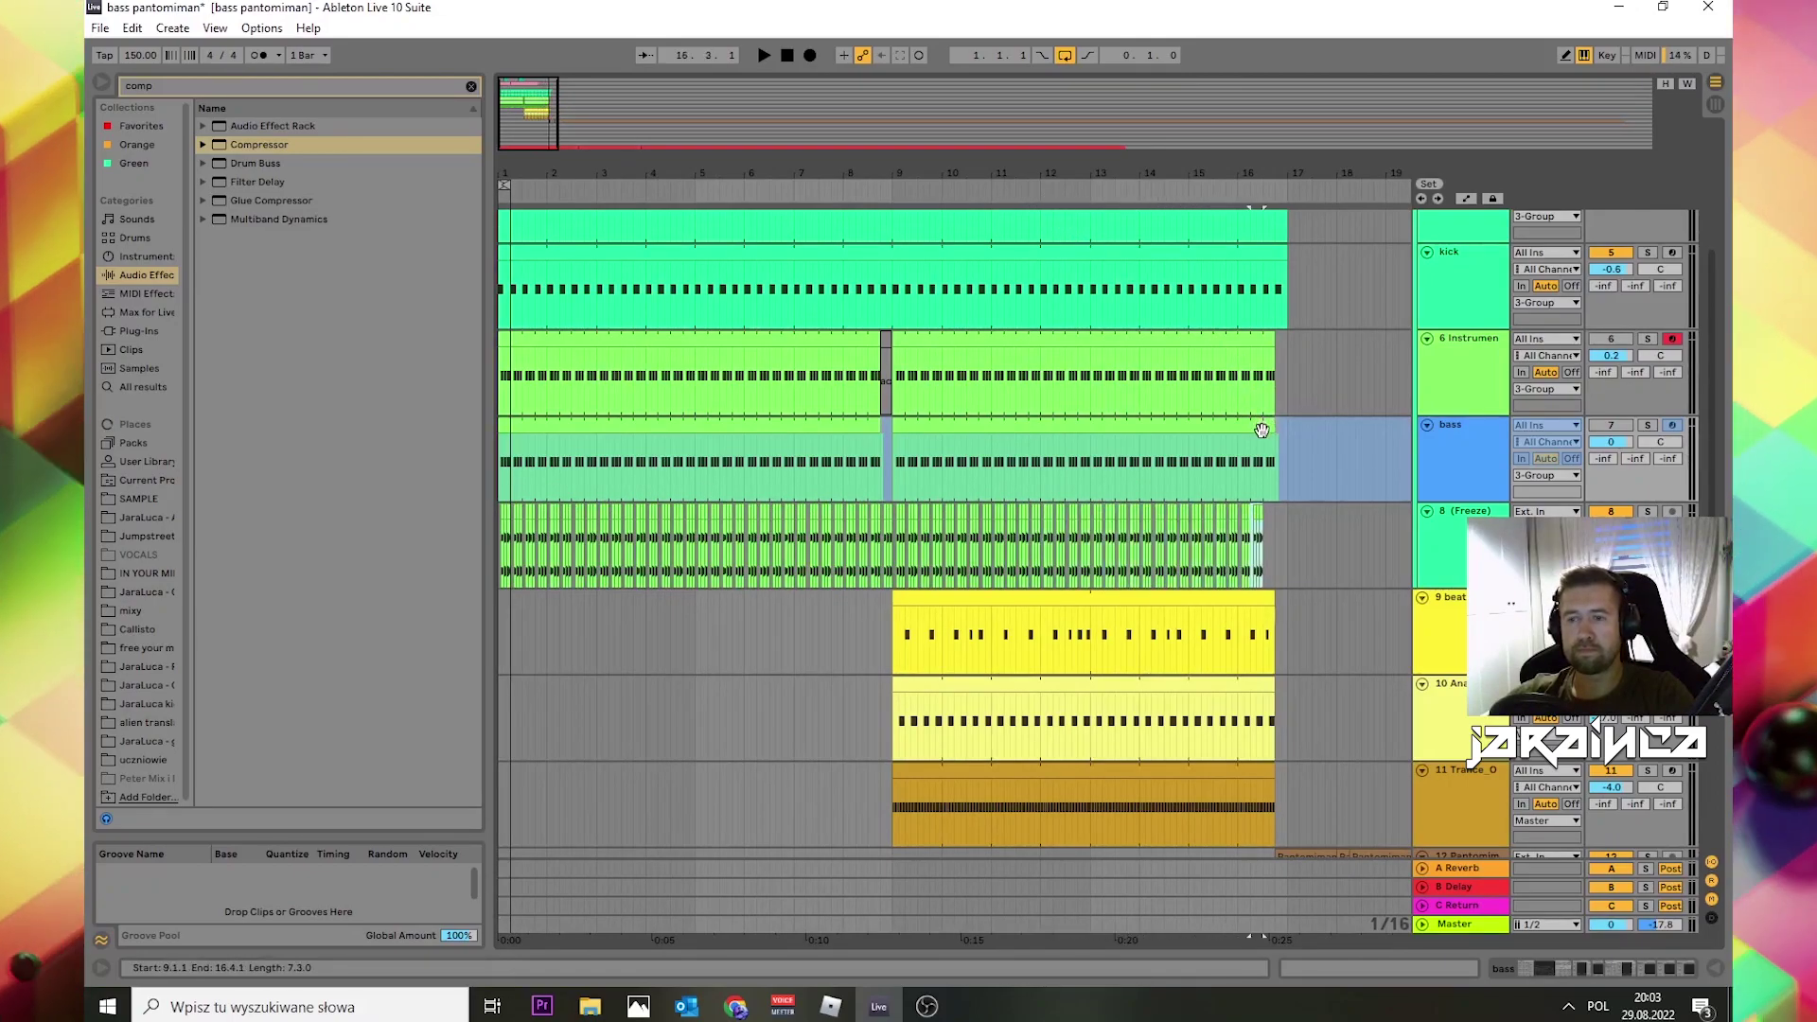
# Step: Play the arrangement from 1.1.1 with looping off to hear the duplicated bass audio against the kick
pyautogui.scroll(5, 1436, 371)
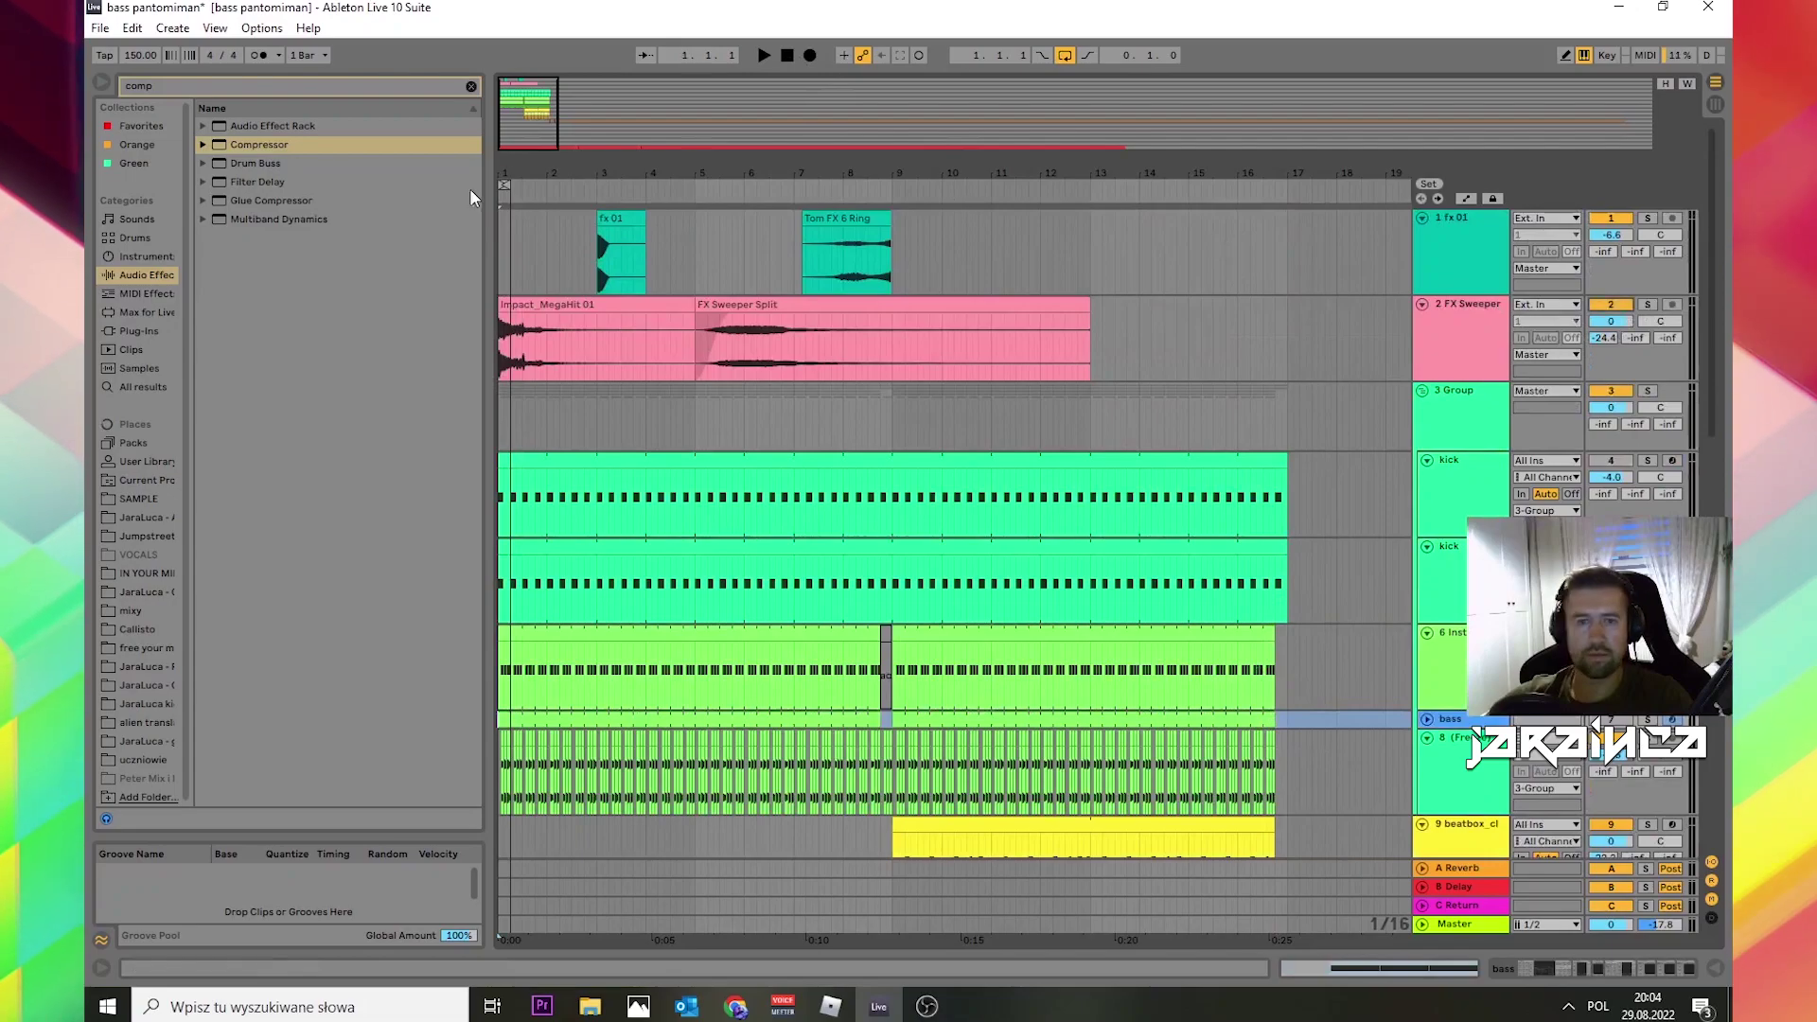
pyautogui.press('space')
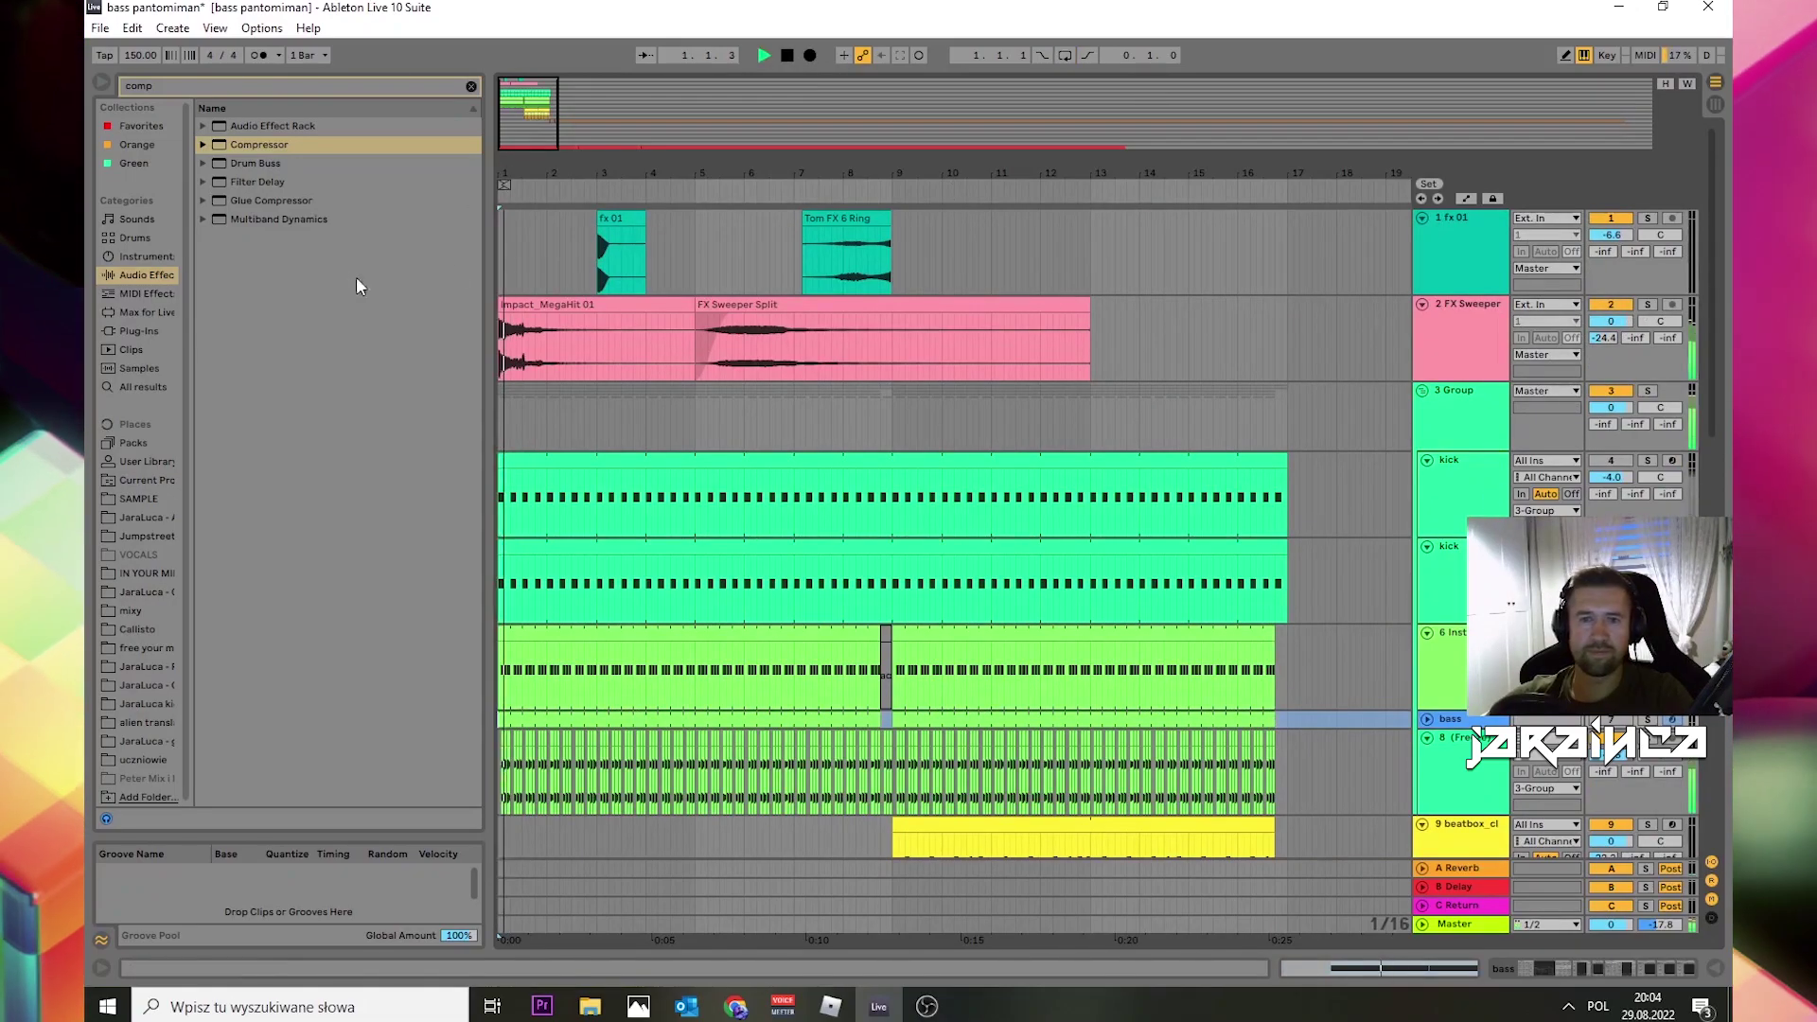
# Step: Look over the kick and bass clips during playback and display the second kick track's device chain
pyautogui.moveTo(517, 170); pyautogui.dragTo(516, 128)
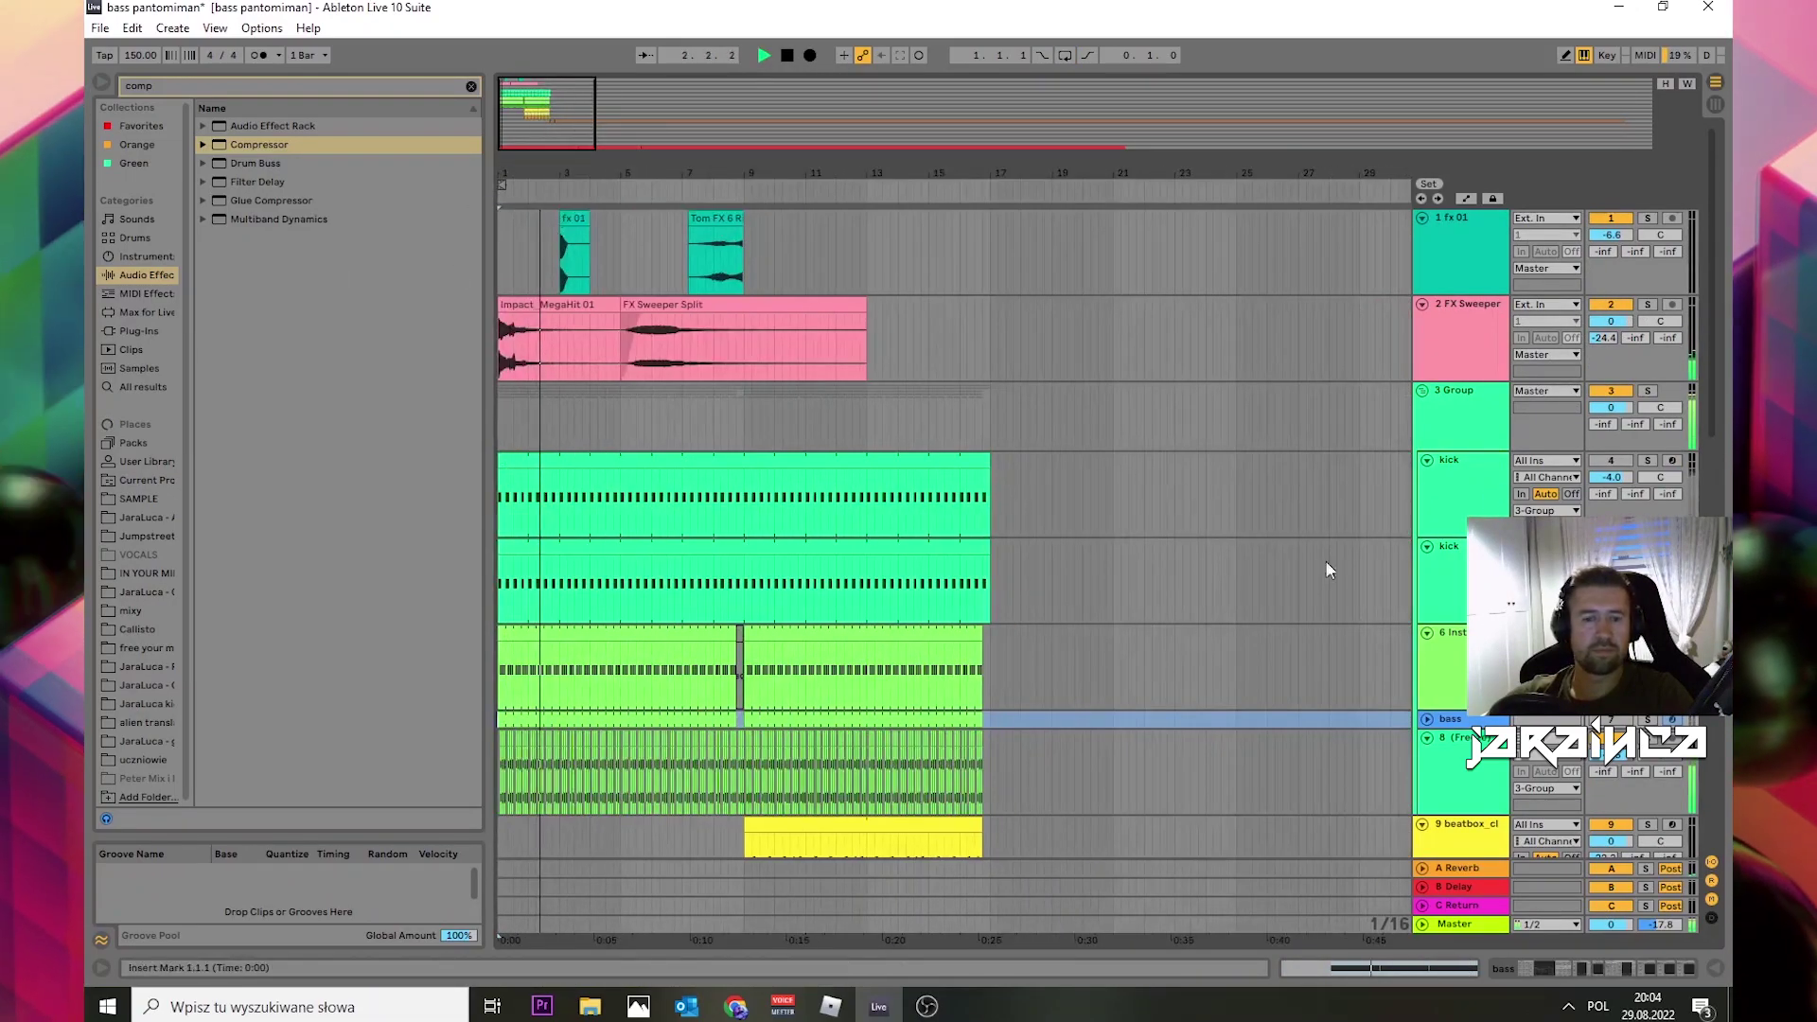
pyautogui.scroll(-5, 1426, 696)
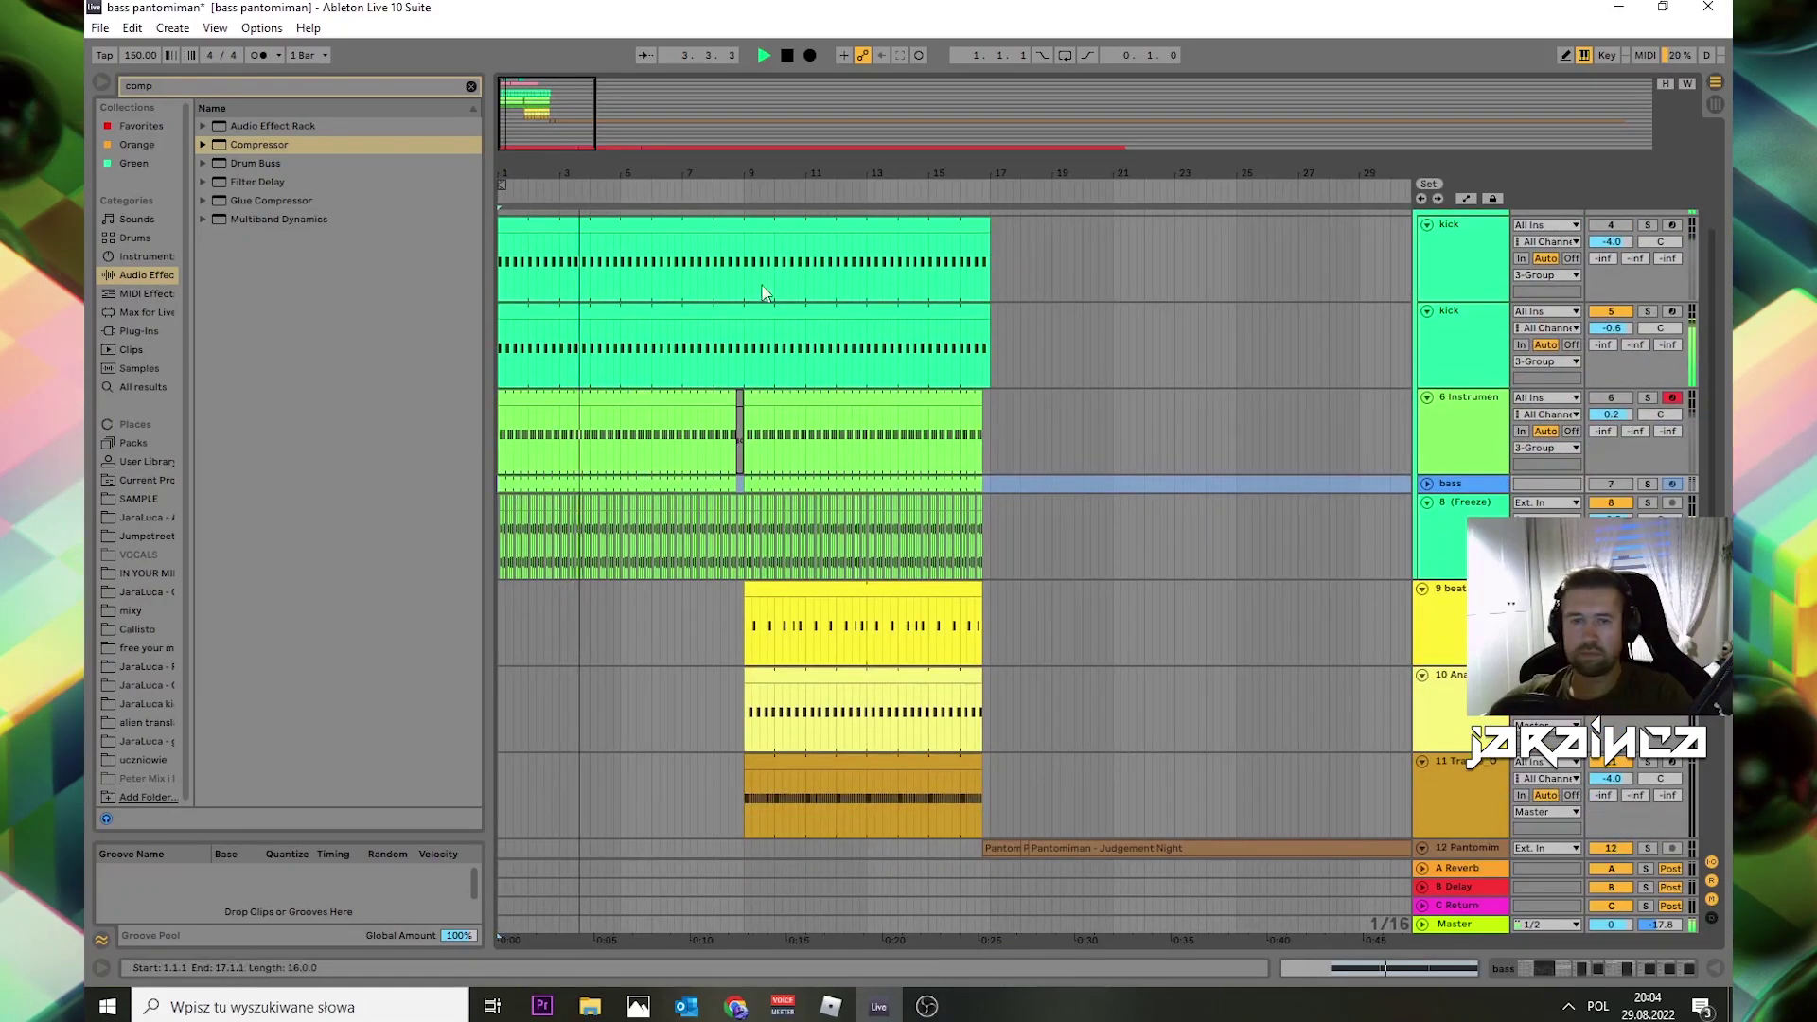
pyautogui.moveTo(743, 173)
pyautogui.mouseDown()
pyautogui.moveTo(743, 284)
pyautogui.moveTo(743, 206)
pyautogui.mouseUp()
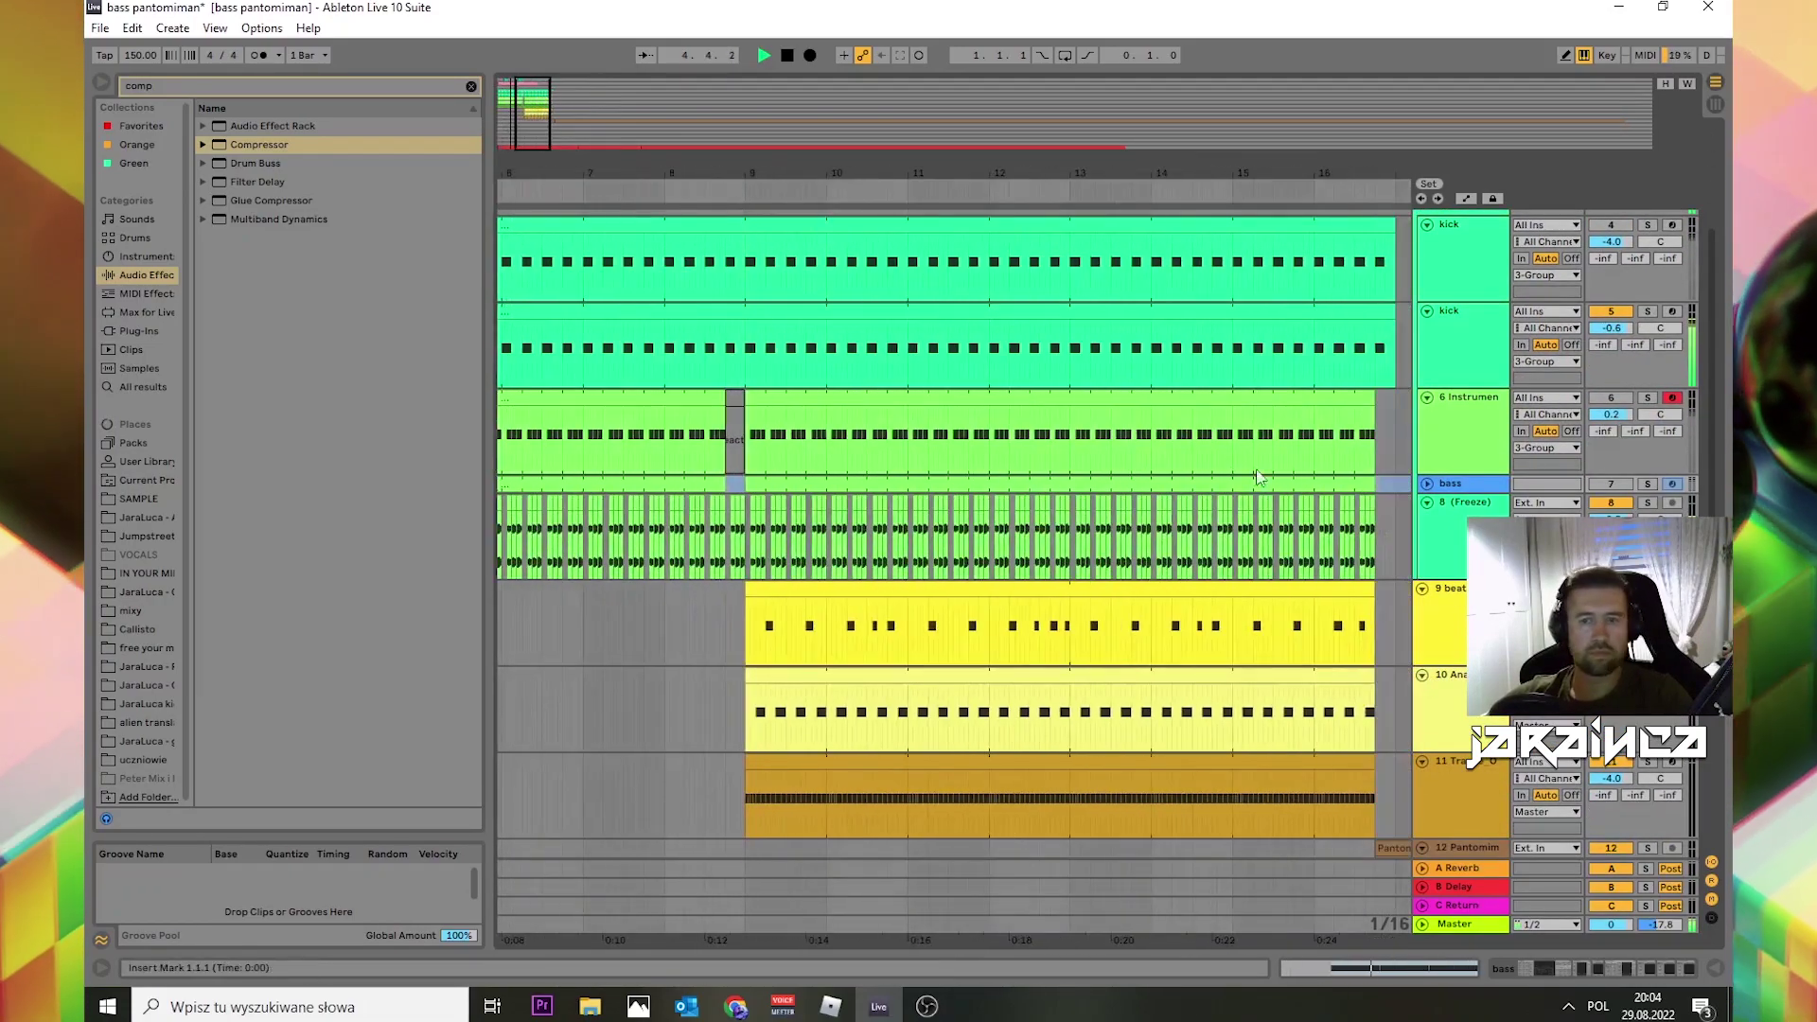
pyautogui.scroll(2, 1518, 459)
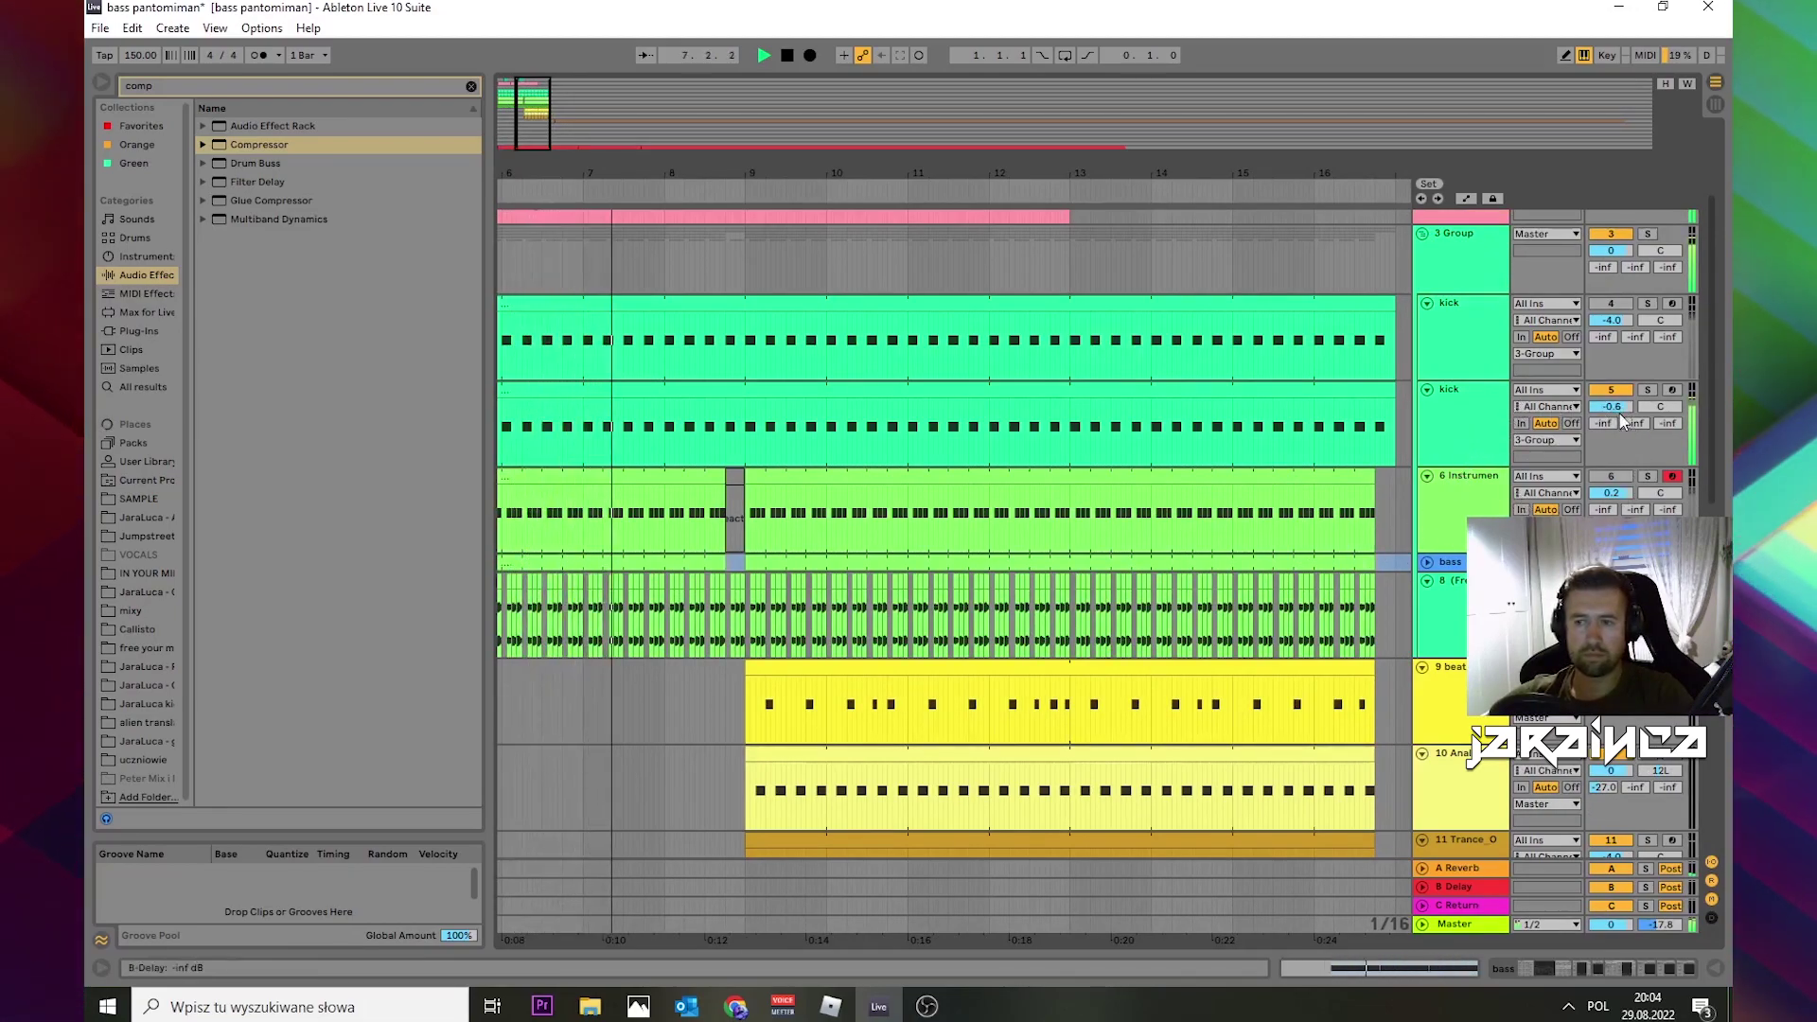
pyautogui.doubleClick(1484, 399)
pyautogui.moveTo(839, 839); pyautogui.dragTo(839, 834)
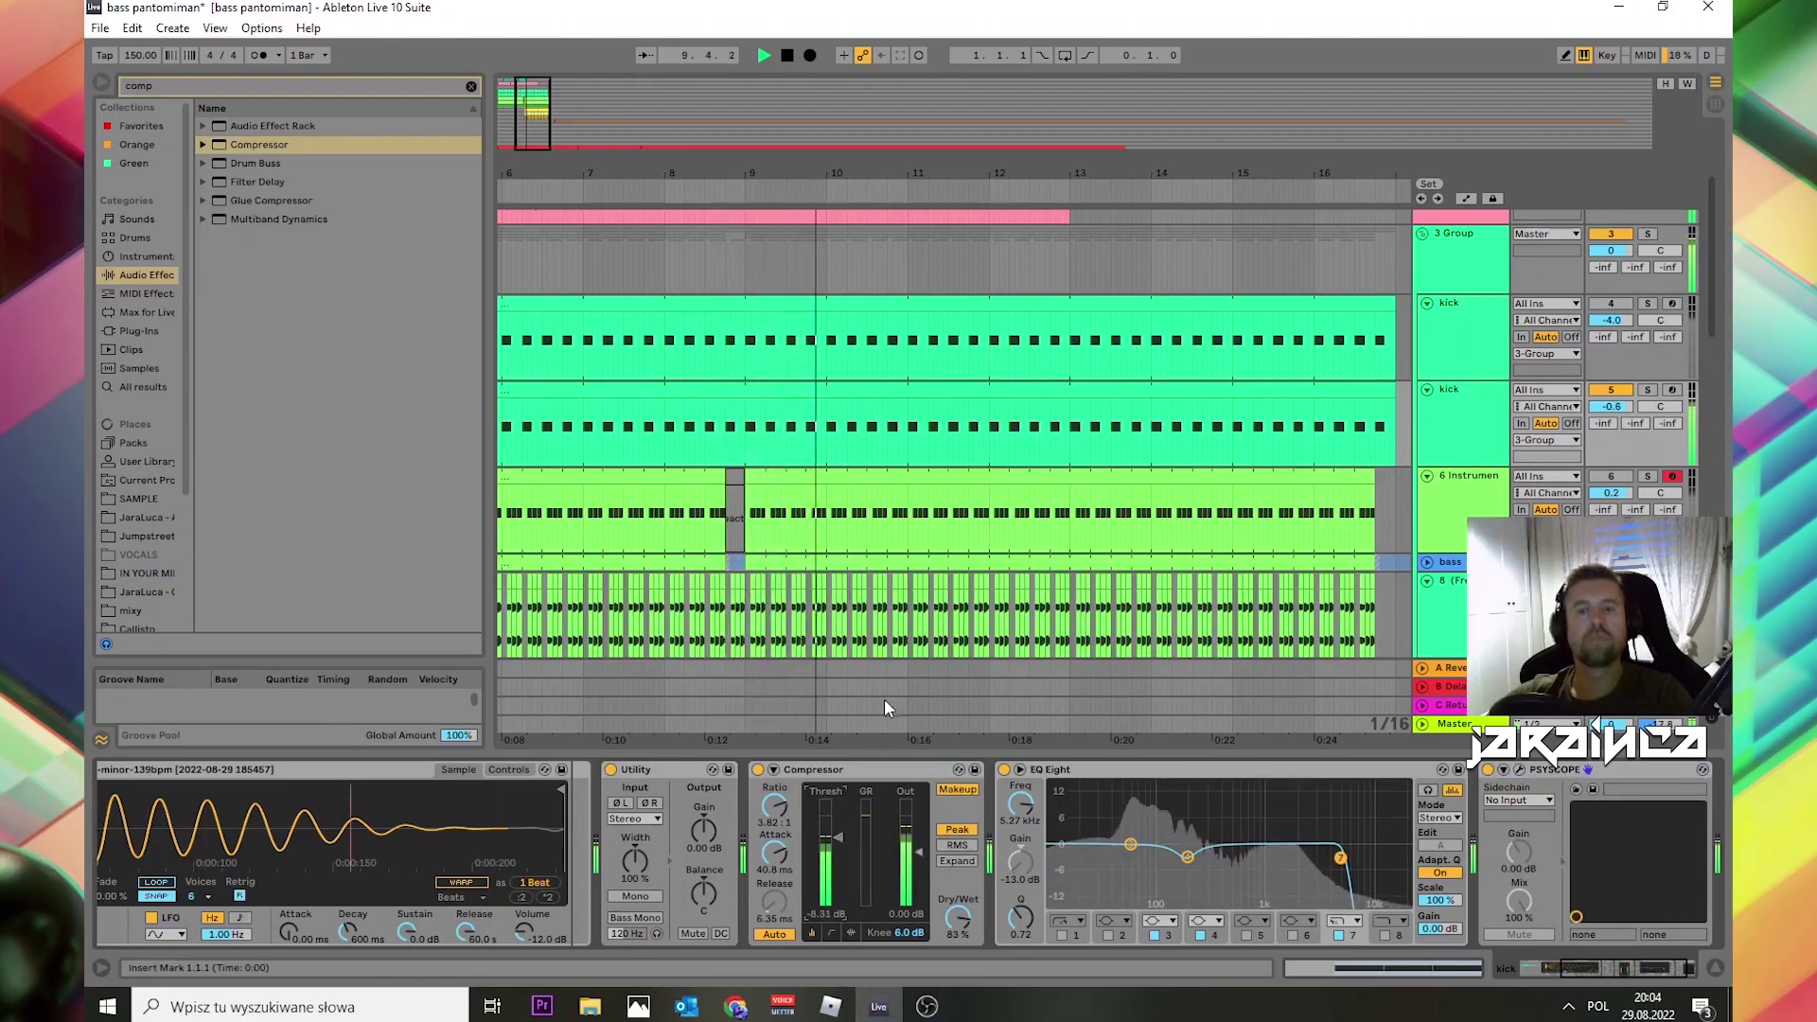
# Step: Let playback run into the Judgement Night reference audio and select its first clip, undoing the accidental edit
pyautogui.moveTo(956, 185); pyautogui.dragTo(934, 524)
pyautogui.scroll(-8, 900, 552)
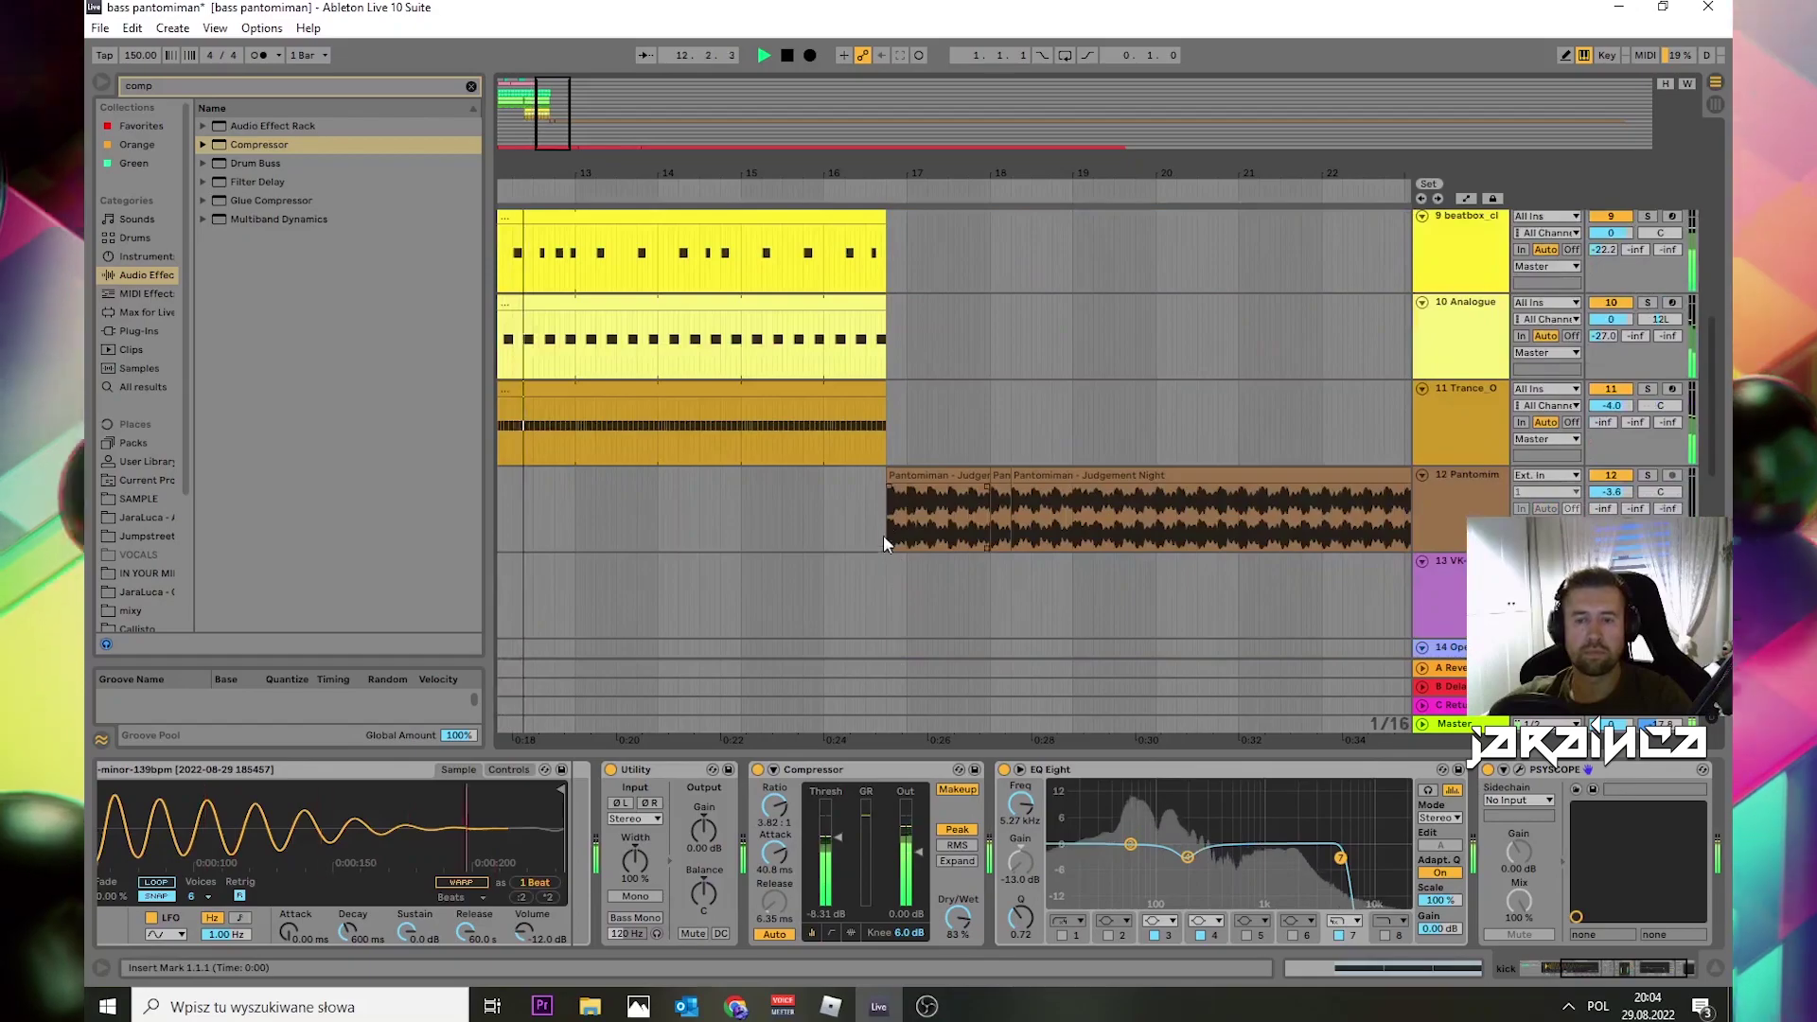
pyautogui.scroll(1, 894, 506)
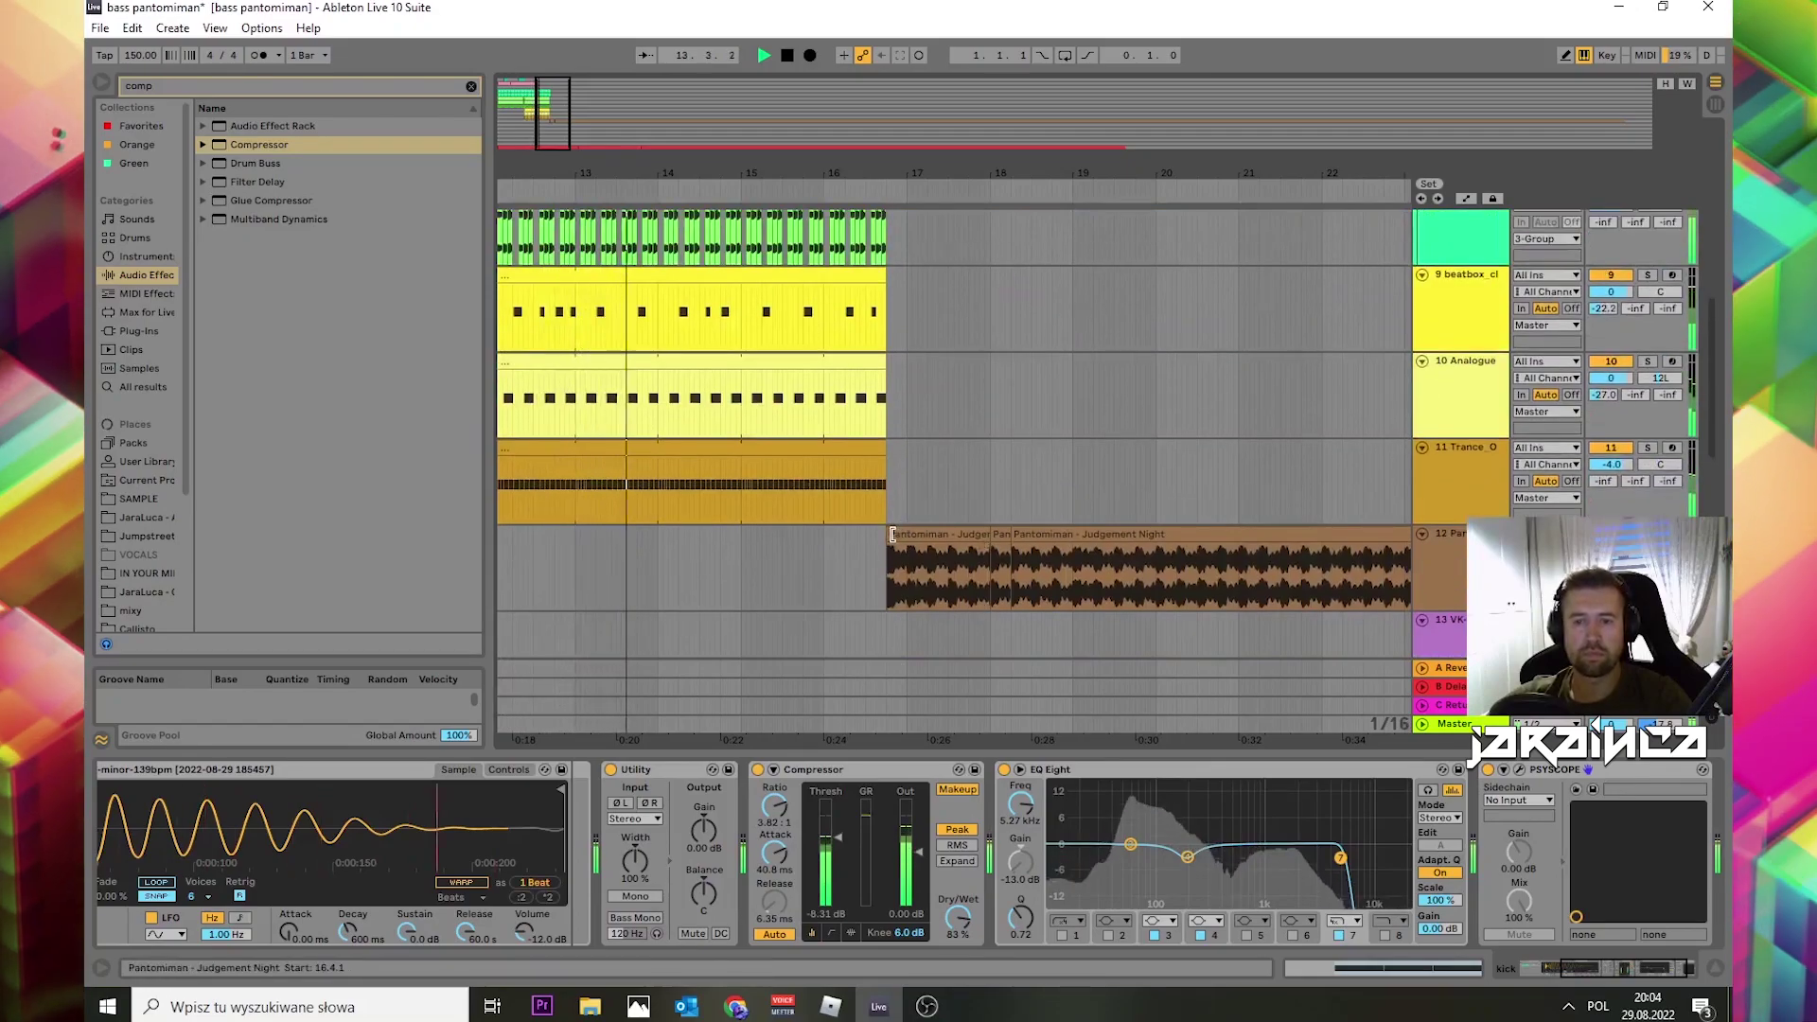
pyautogui.click(926, 554)
pyautogui.moveTo(925, 544); pyautogui.dragTo(918, 540)
pyautogui.hotkey('ctrl', 'z')
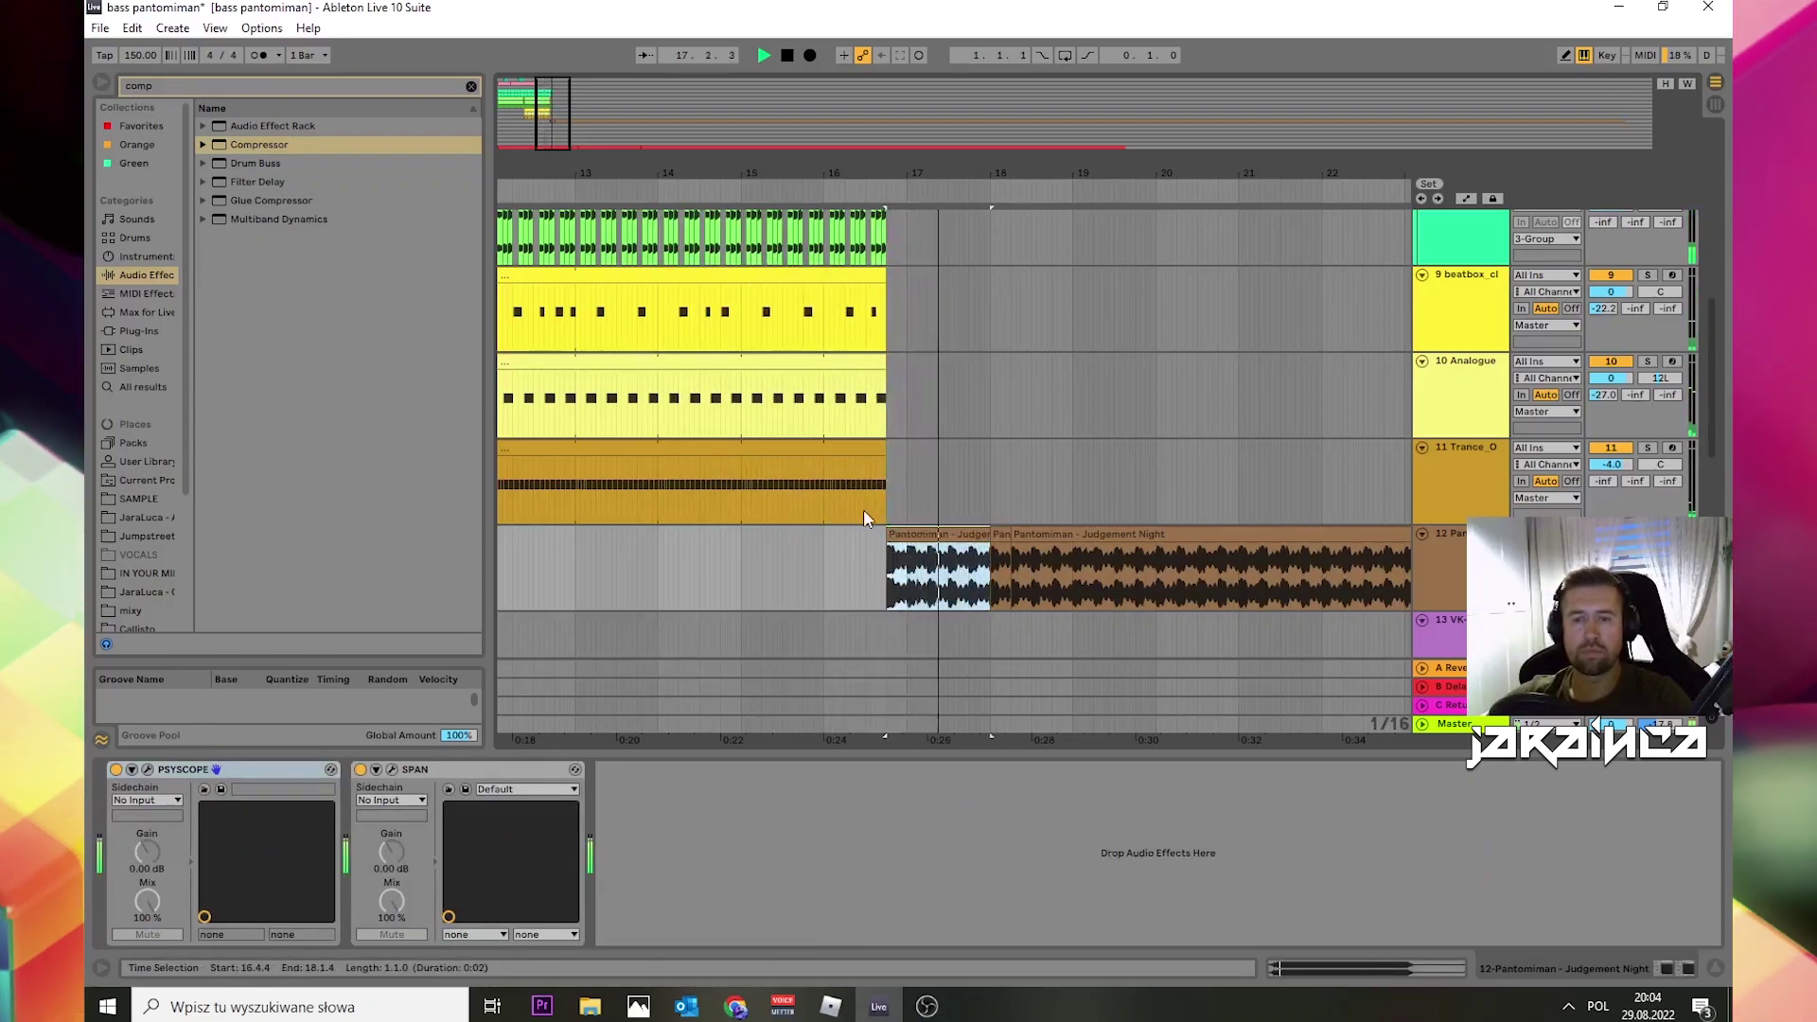
# Step: Play from 4.4.2 and solo the frozen bass audio track to hear the duplicated pattern alone
pyautogui.moveTo(963, 180); pyautogui.dragTo(691, 214)
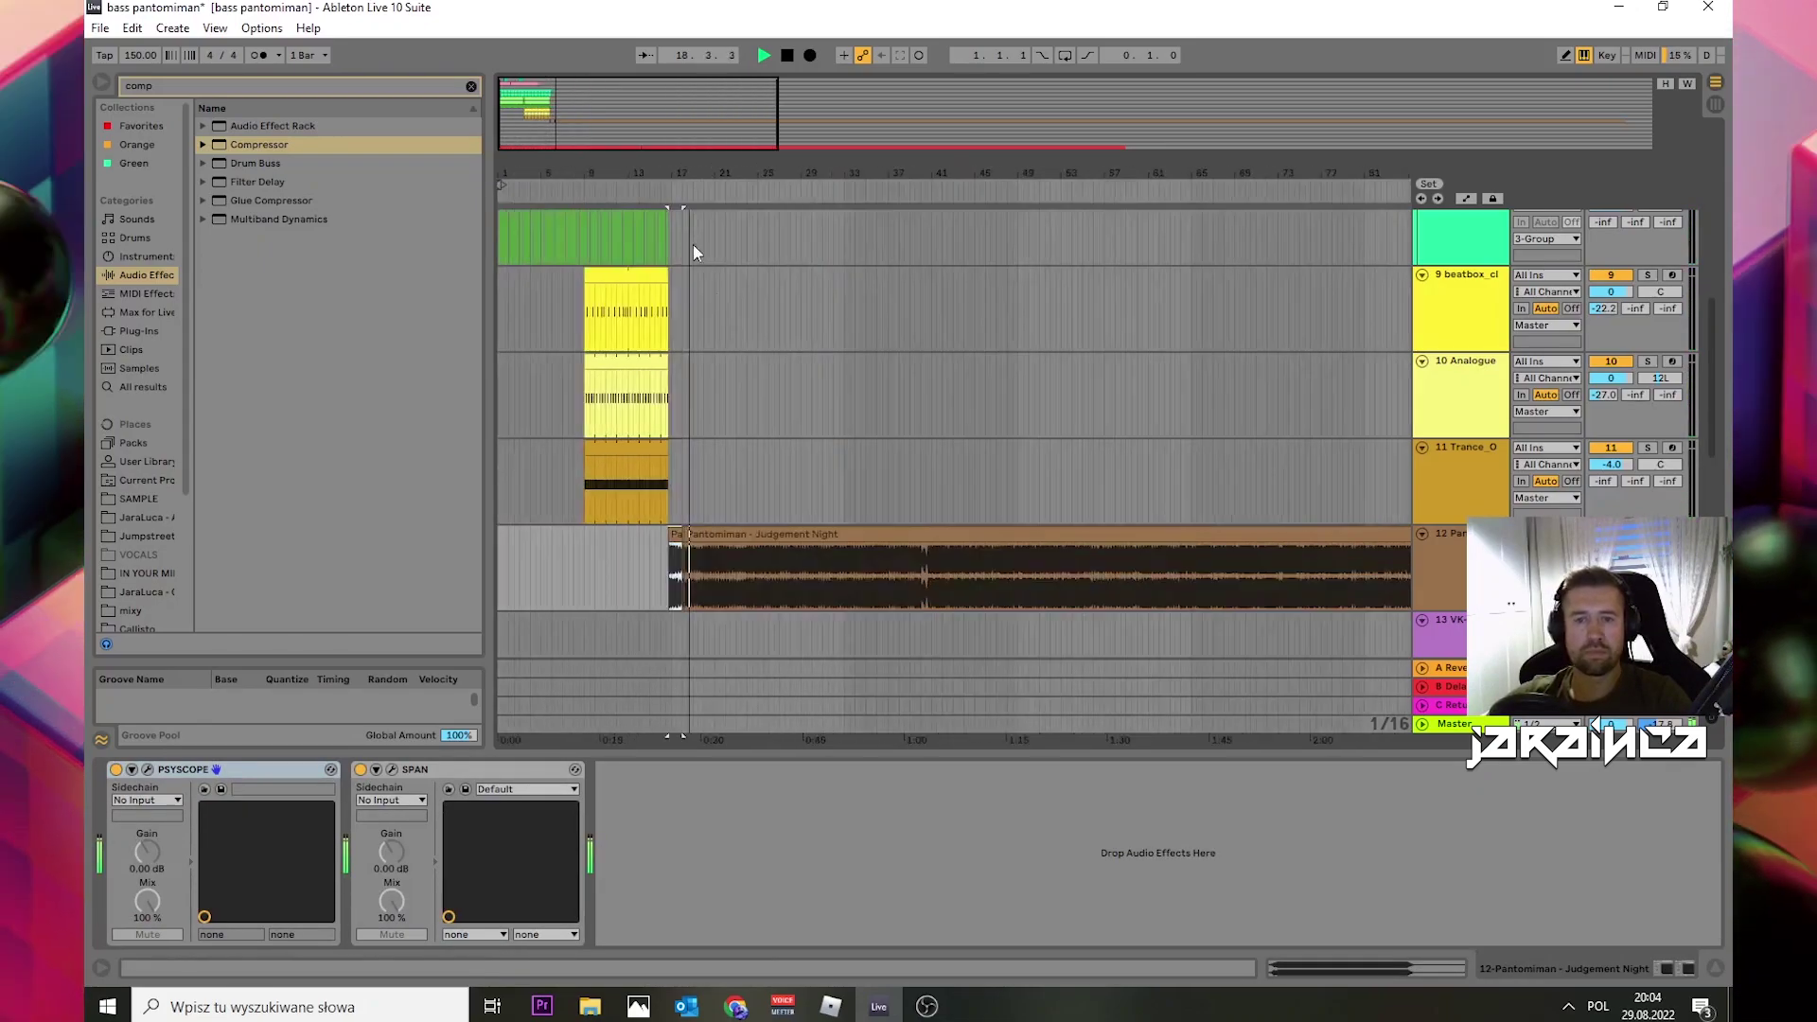
pyautogui.scroll(3, 701, 426)
pyautogui.click(539, 393)
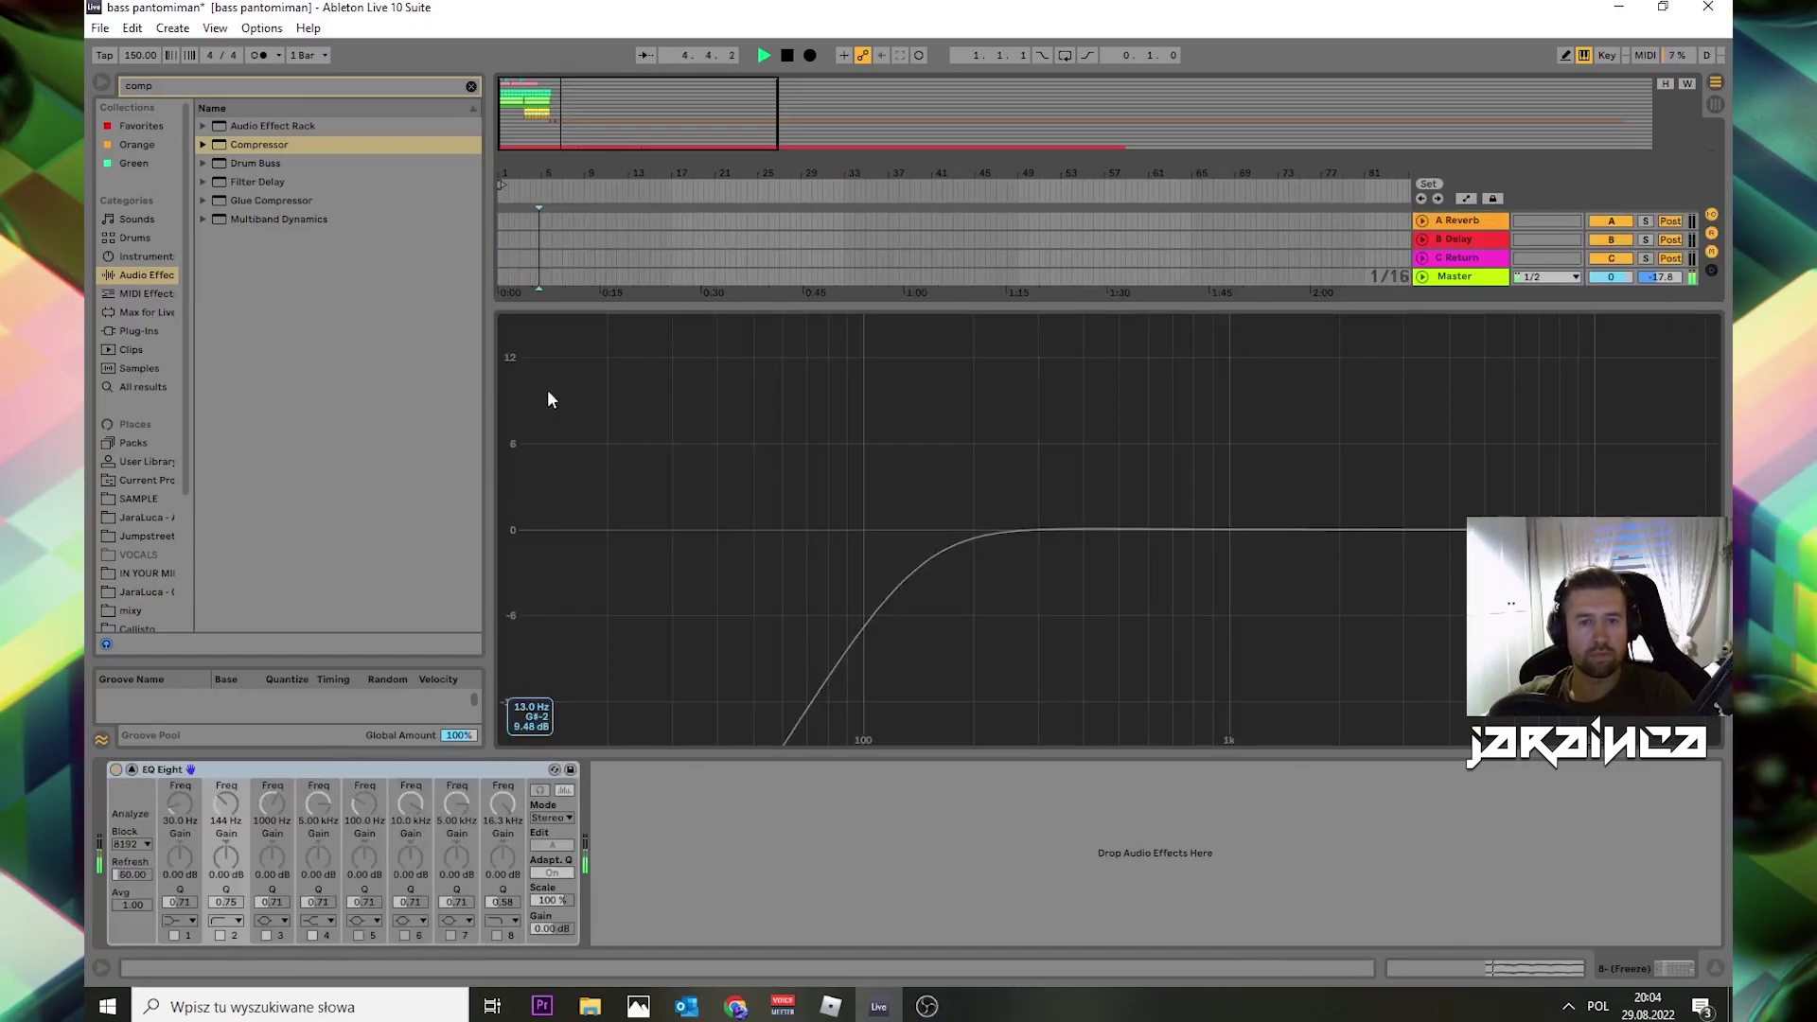
pyautogui.click(697, 302)
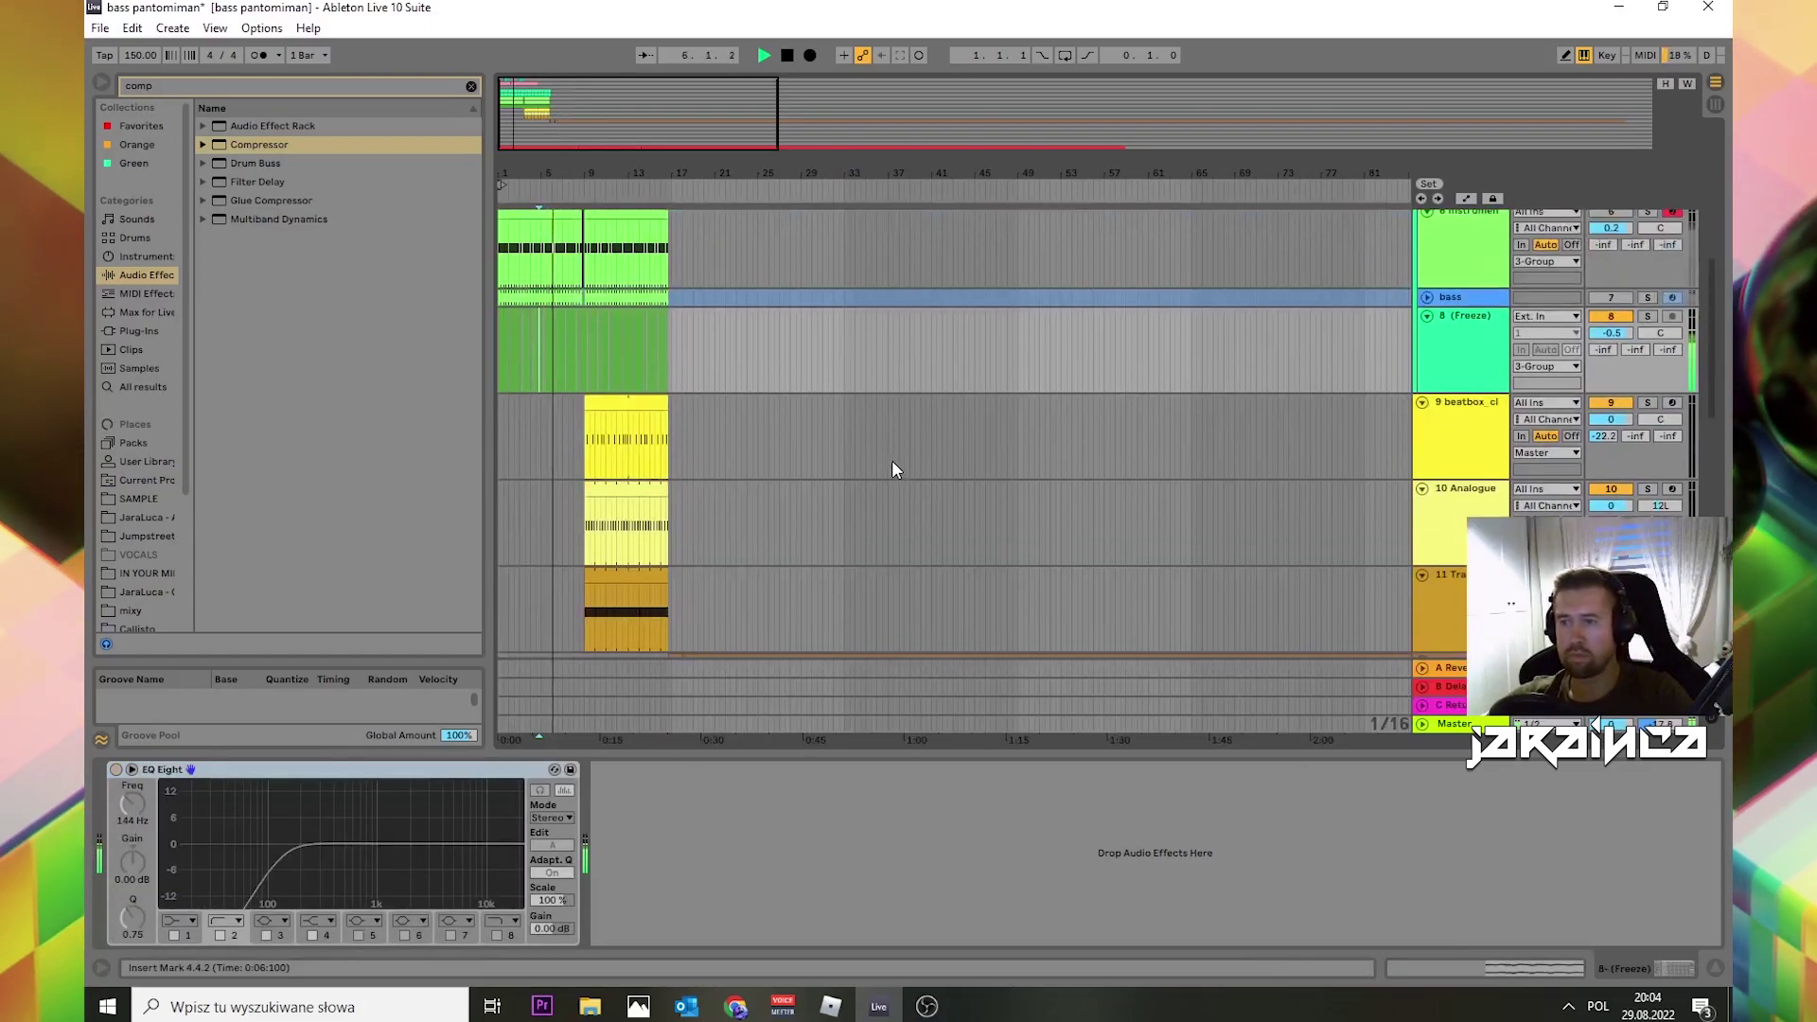
pyautogui.scroll(2, 893, 460)
pyautogui.press('+')
pyautogui.press('+')
pyautogui.press('+')
pyautogui.scroll(1, 1219, 508)
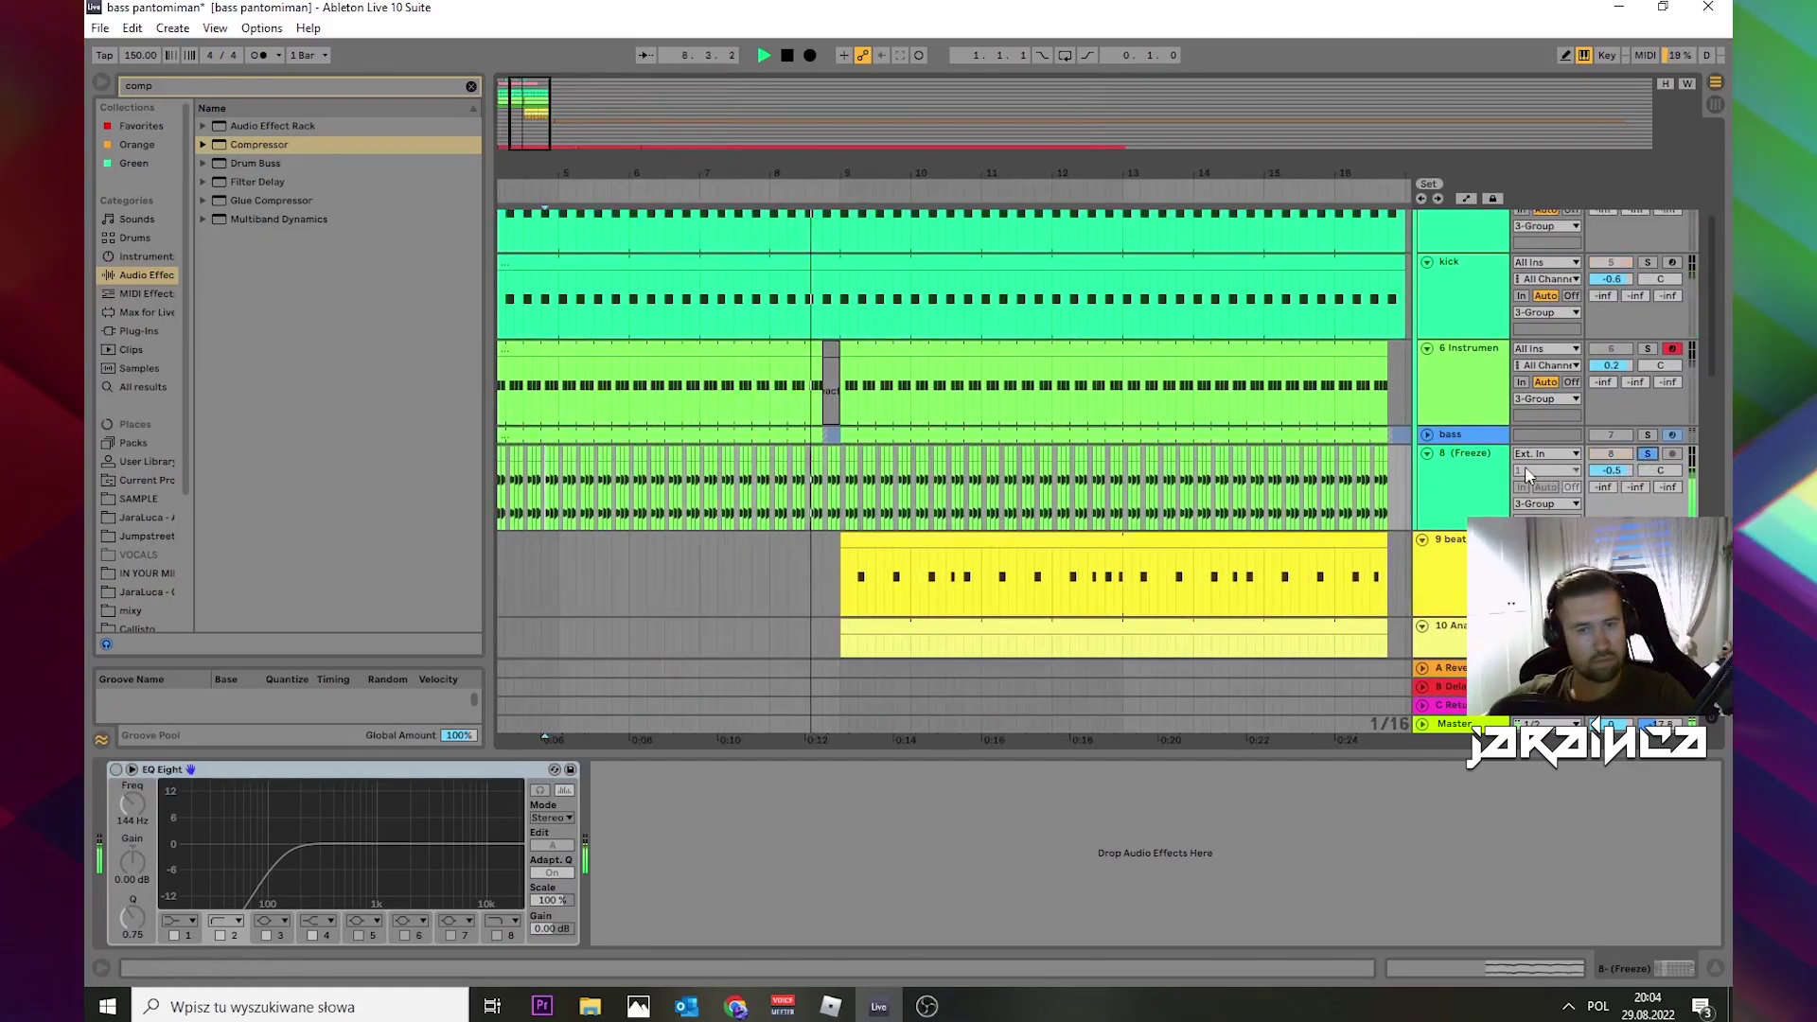
# Step: Stop playback and inspect the Instrument Rack track's device chain back to its Operator
pyautogui.moveTo(757, 179); pyautogui.dragTo(739, 85)
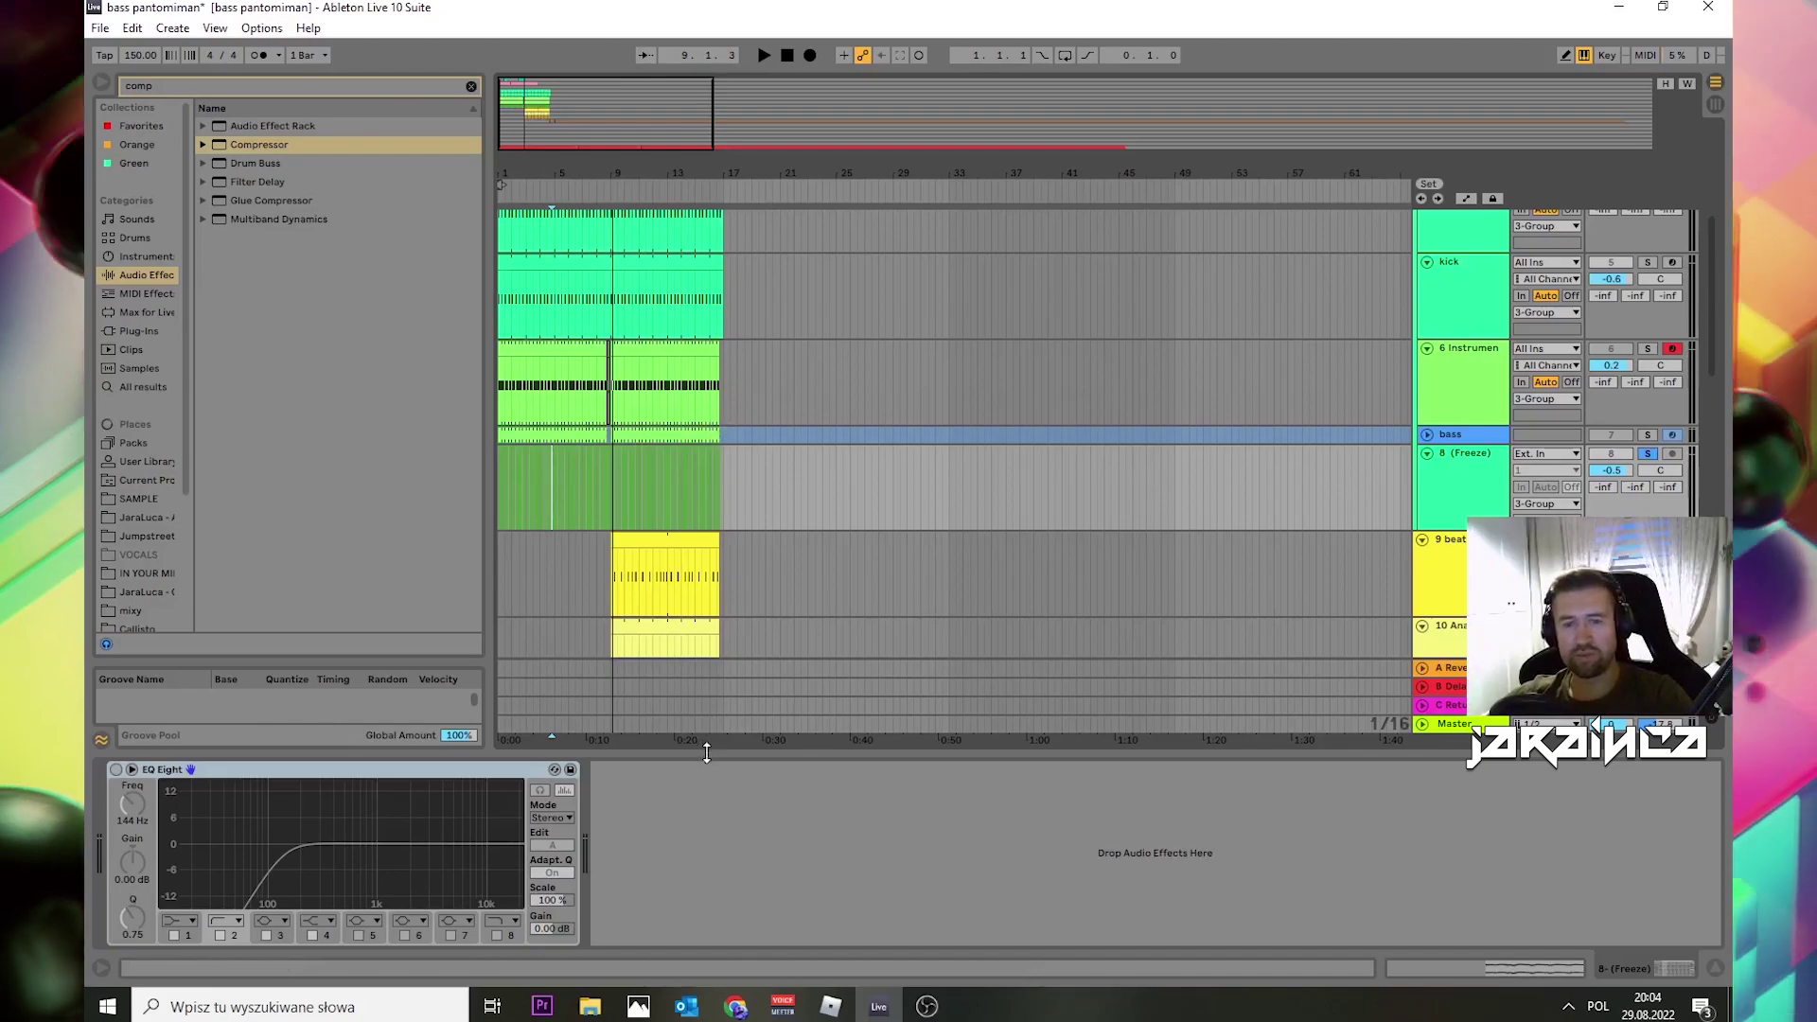
pyautogui.moveTo(586, 174); pyautogui.dragTo(620, 256)
pyautogui.scroll(4, 855, 651)
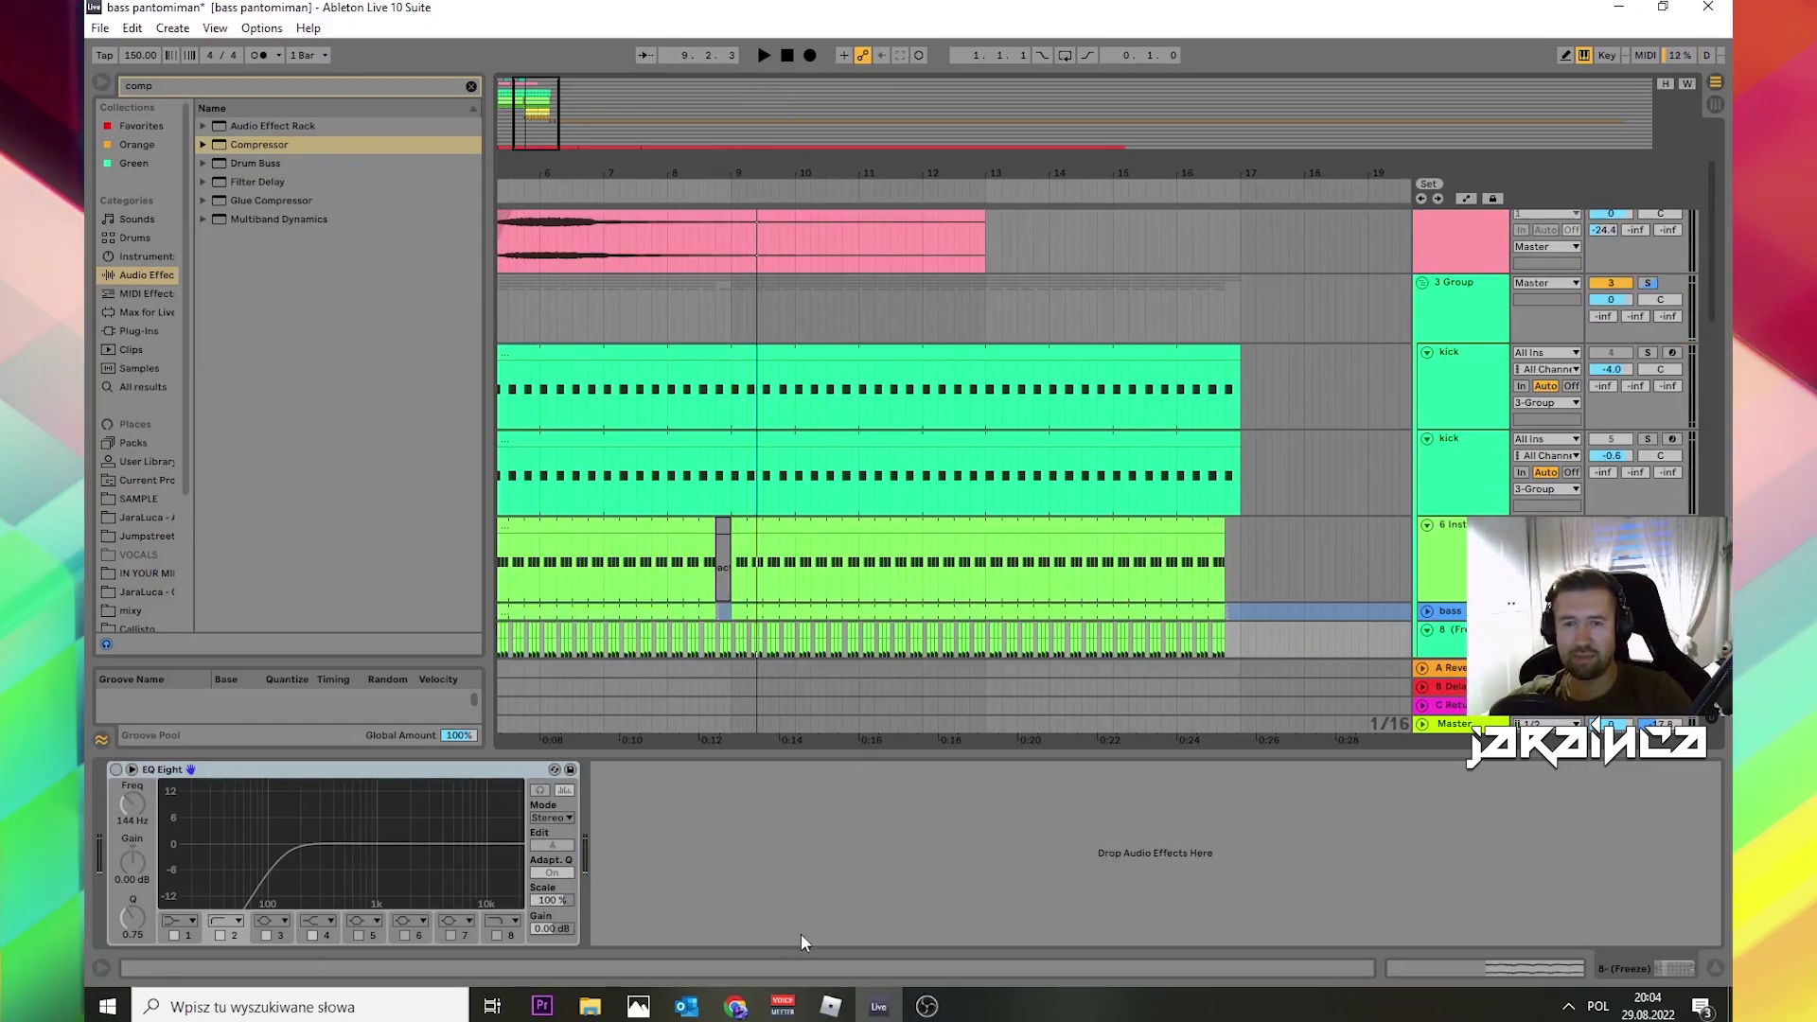
pyautogui.moveTo(748, 174); pyautogui.dragTo(748, 142)
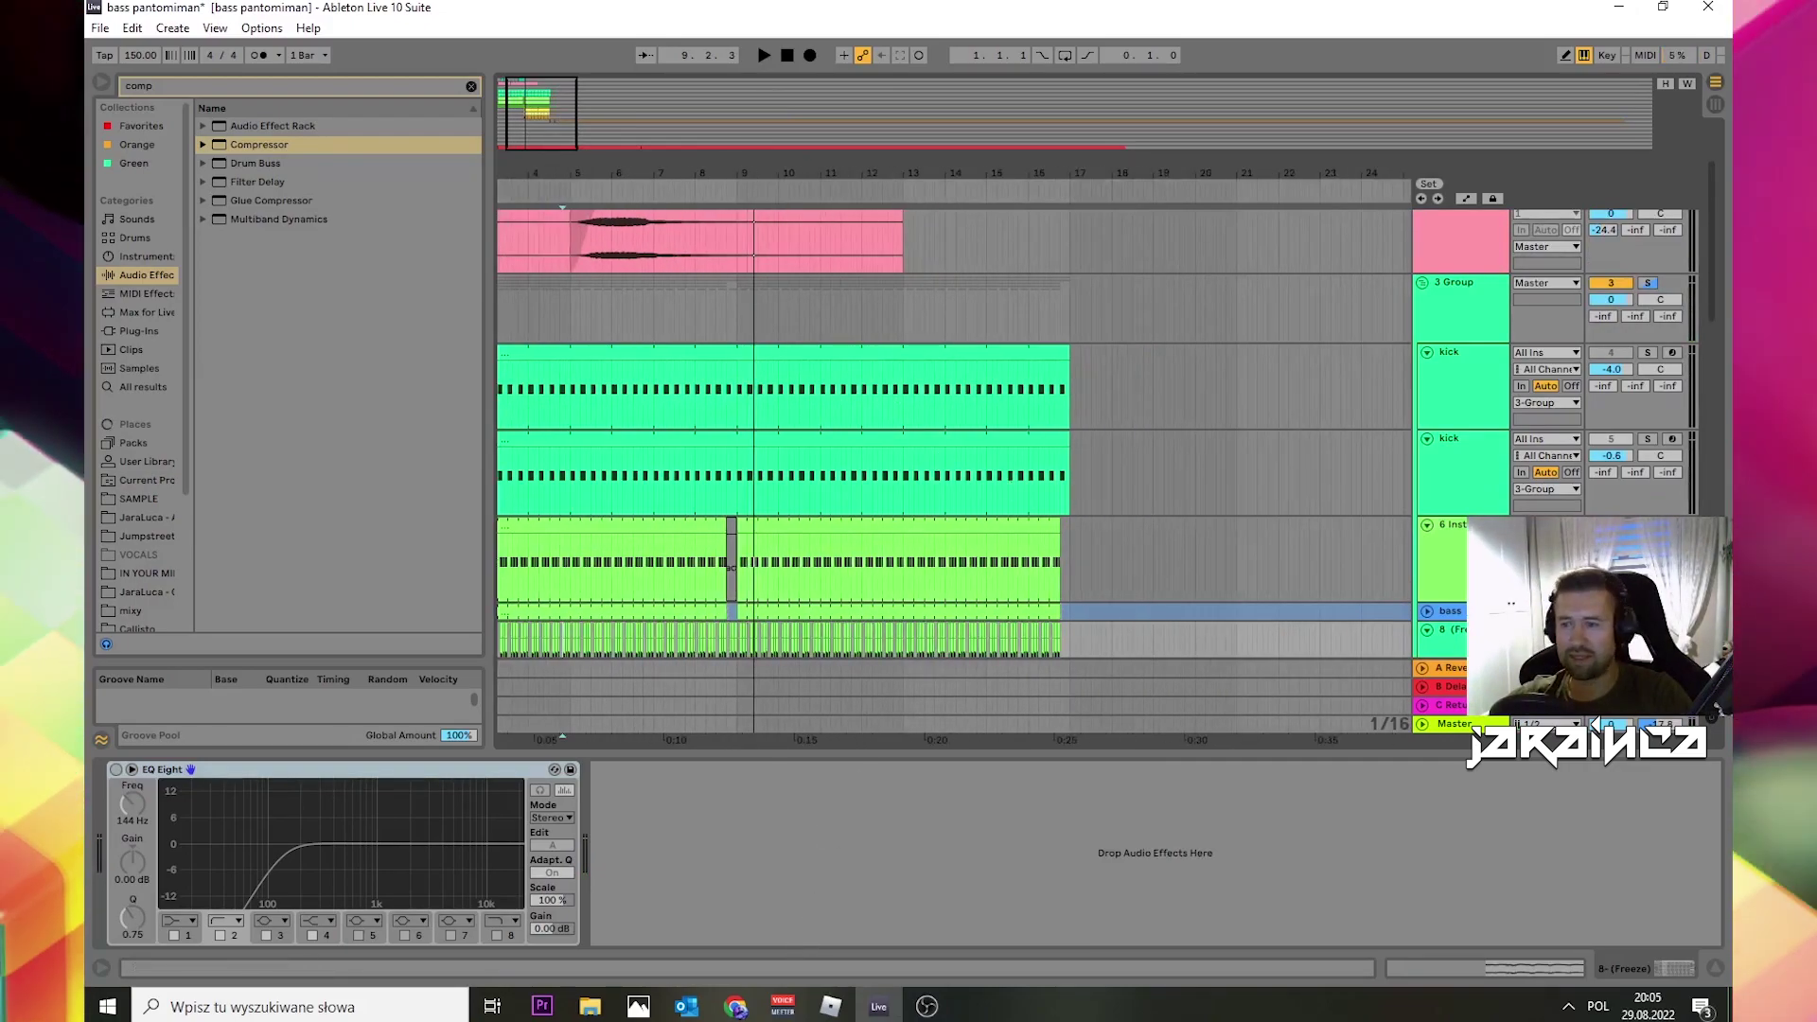
pyautogui.scroll(-3, 1472, 511)
pyautogui.click(1467, 483)
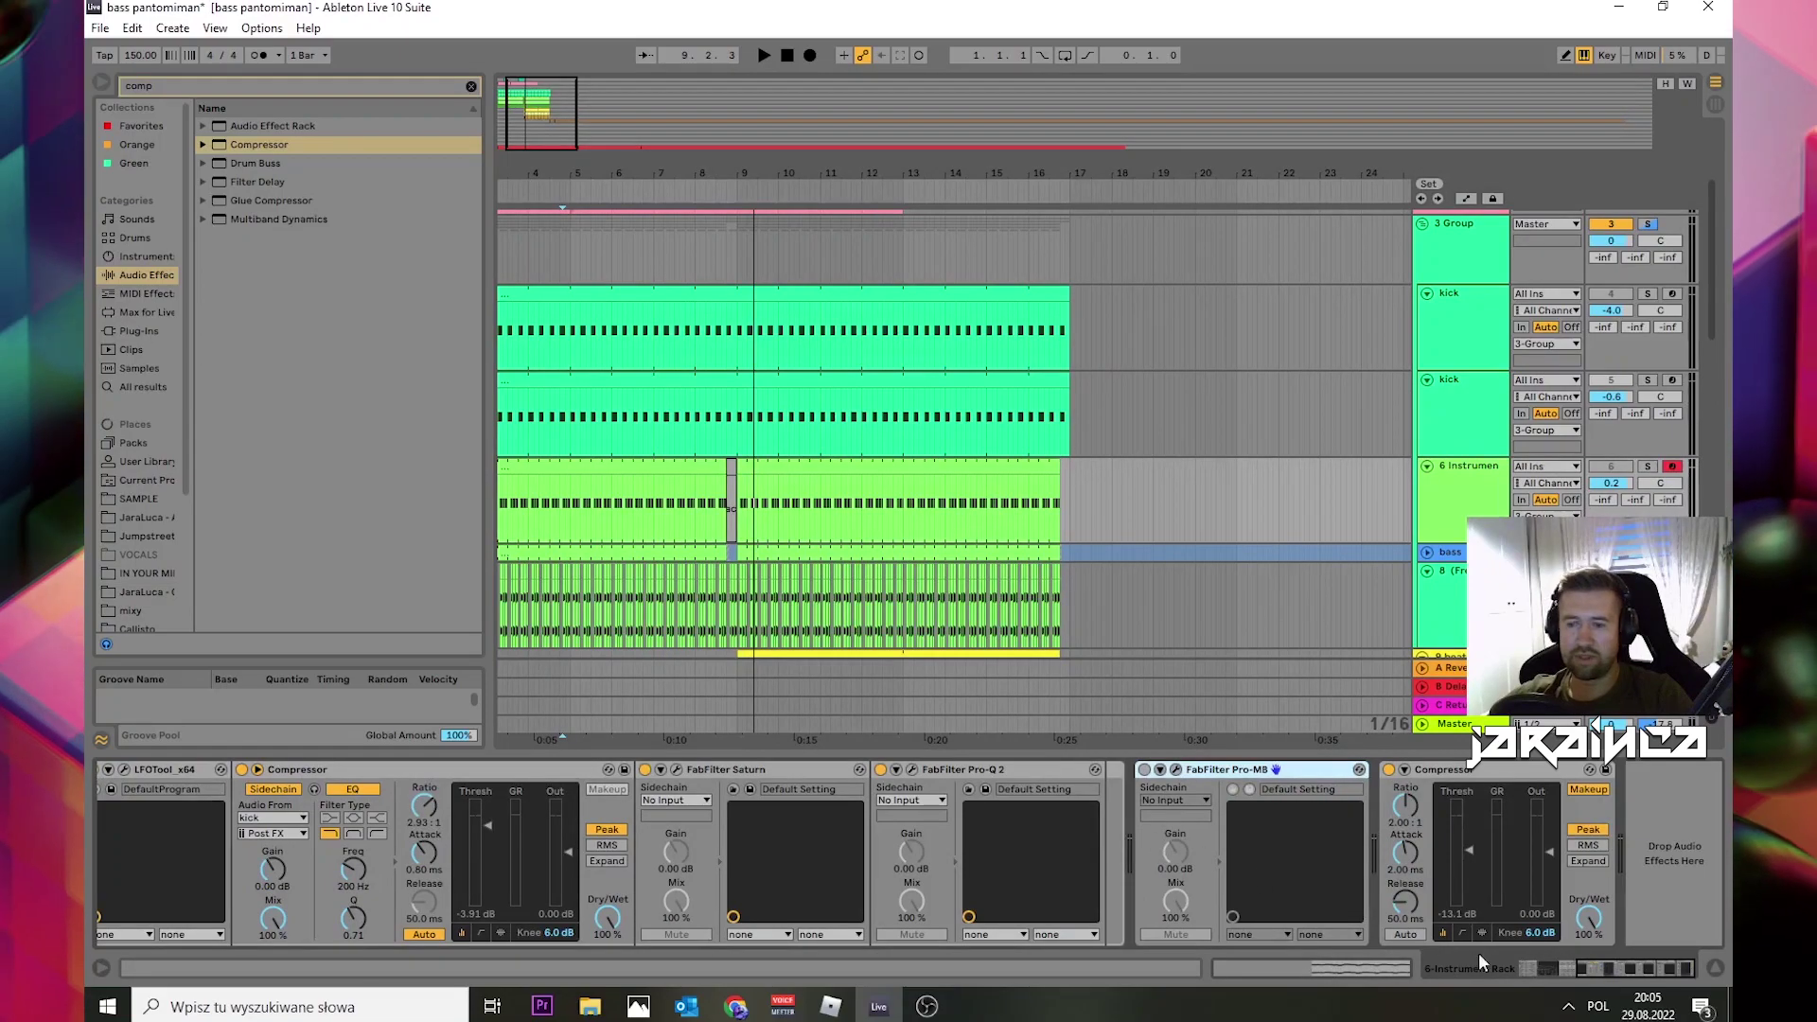
pyautogui.moveTo(1636, 971); pyautogui.dragTo(1553, 969)
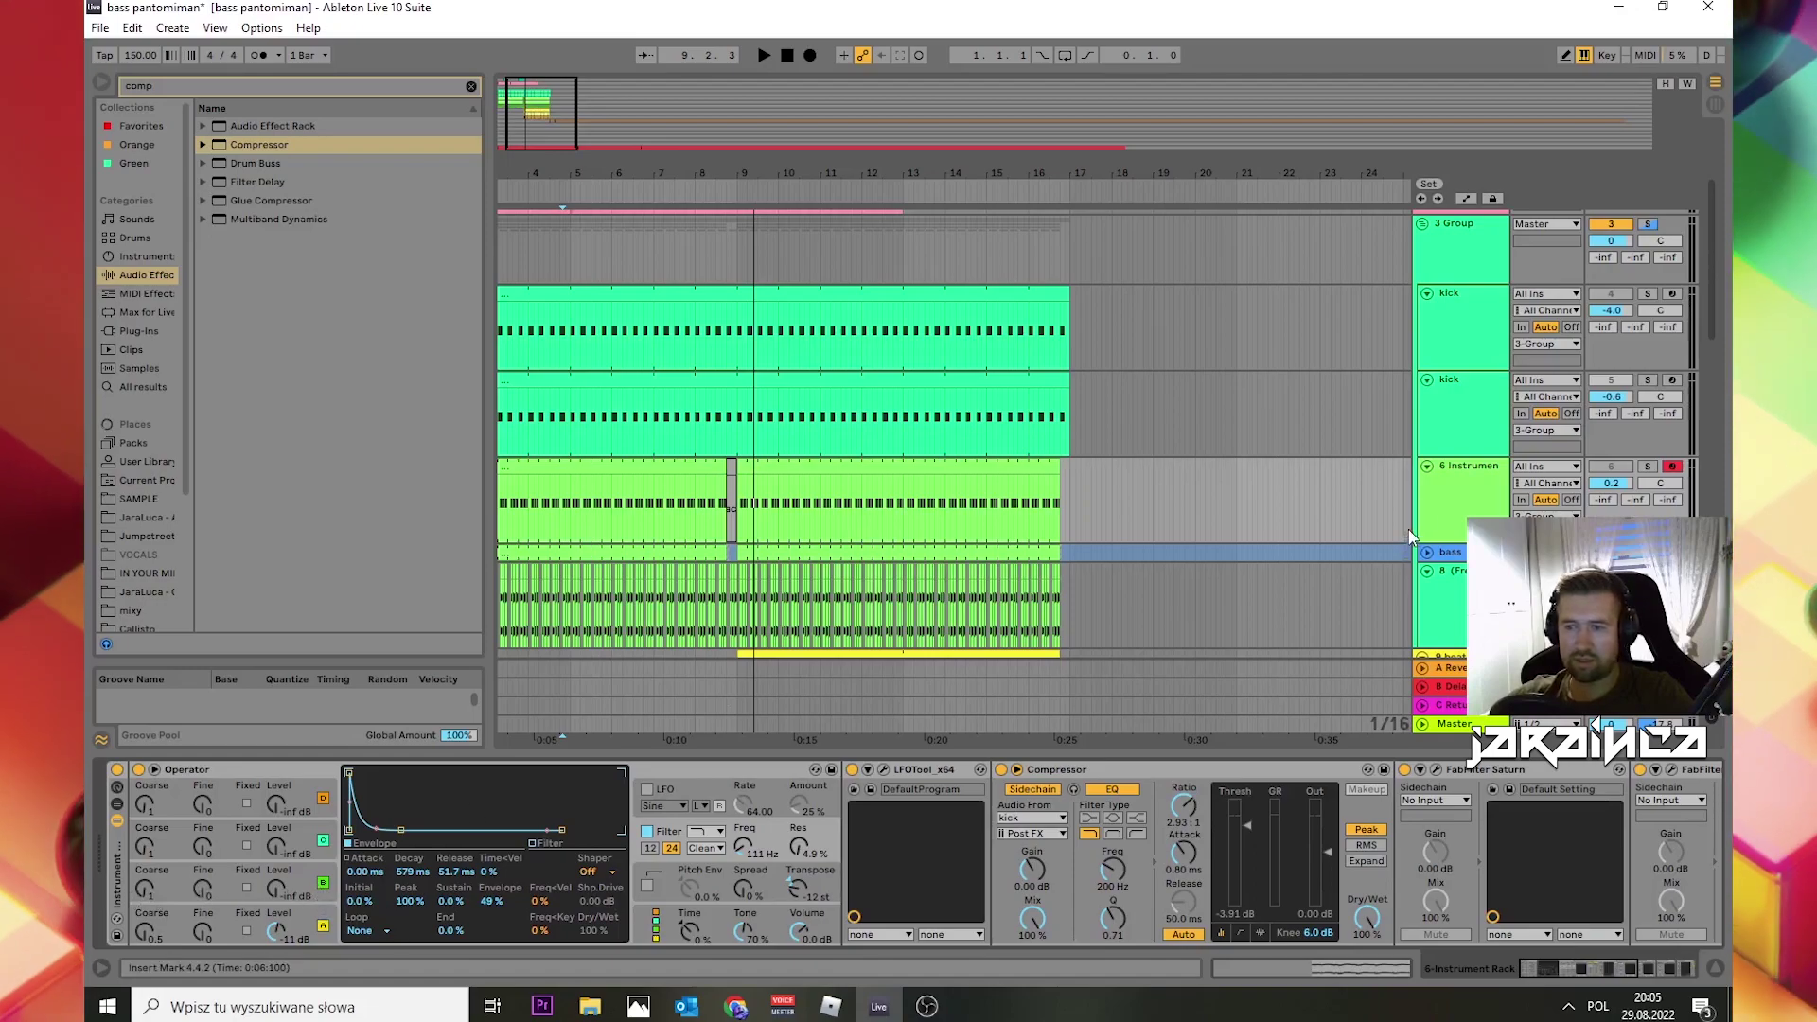
# Step: Unfreeze the original bass track so its devices are editable again
pyautogui.scroll(-2, 1420, 568)
pyautogui.click(1401, 619)
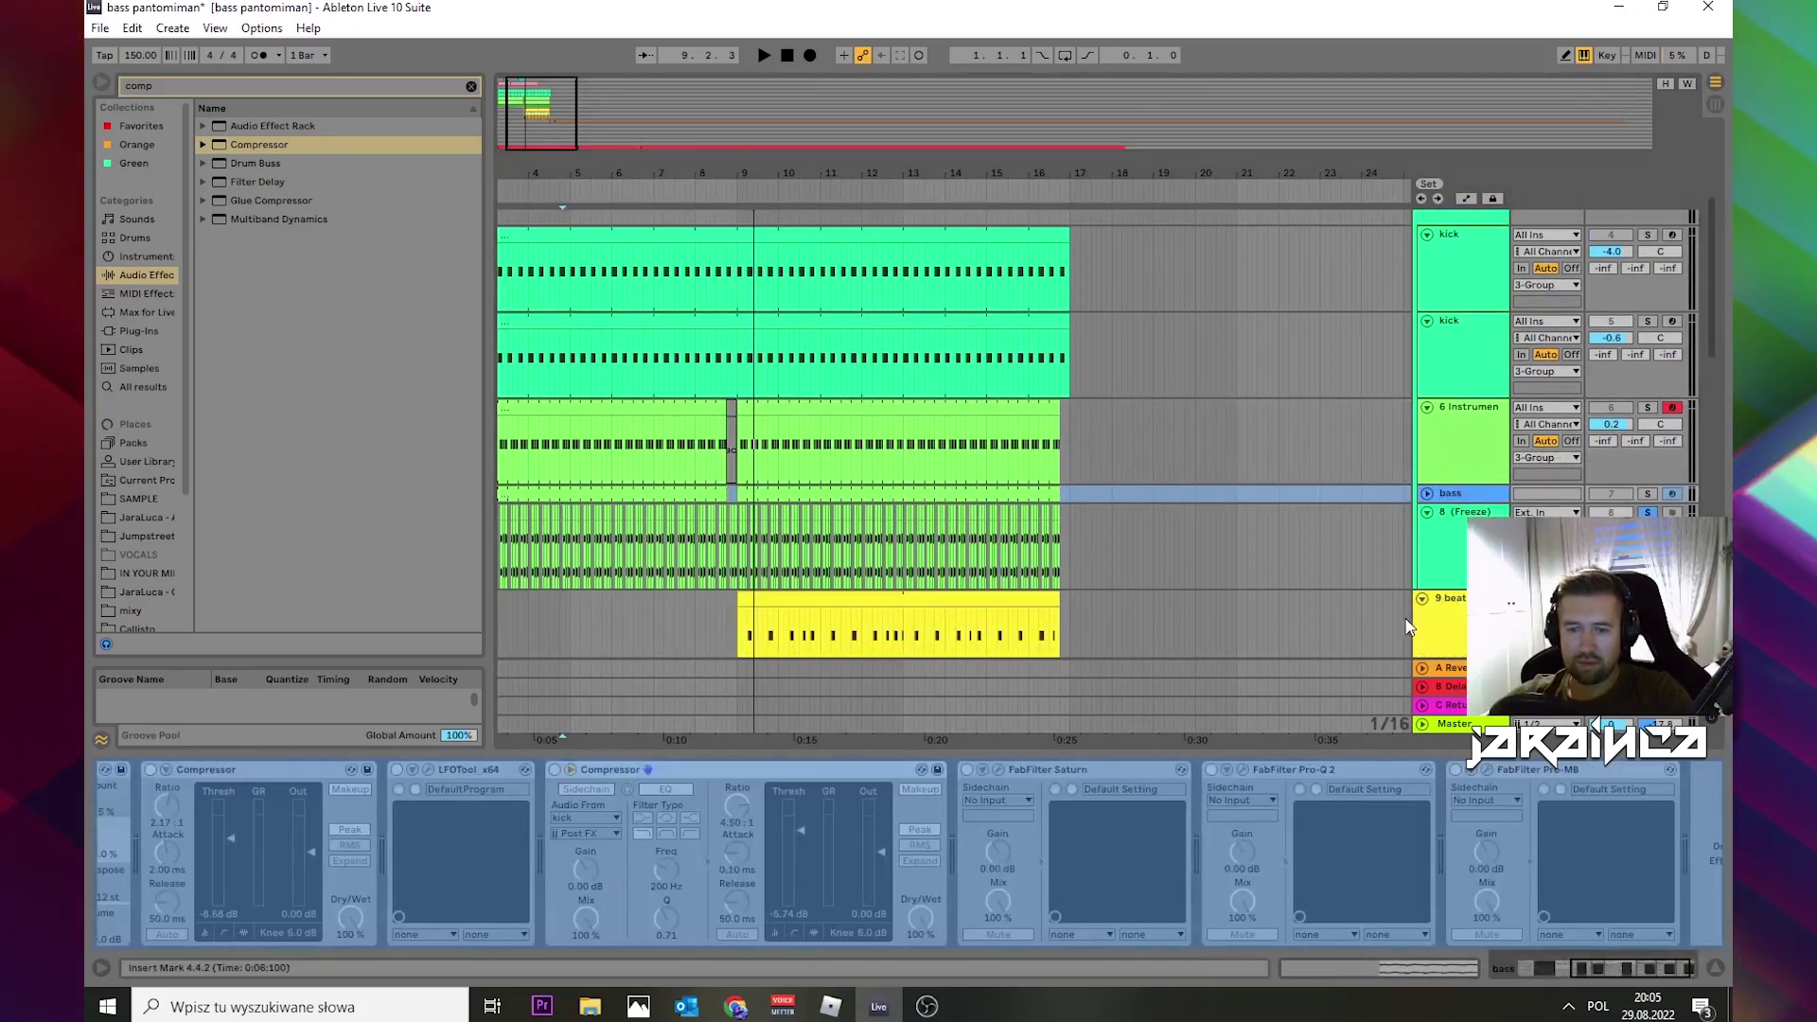
pyautogui.rightClick(1472, 494)
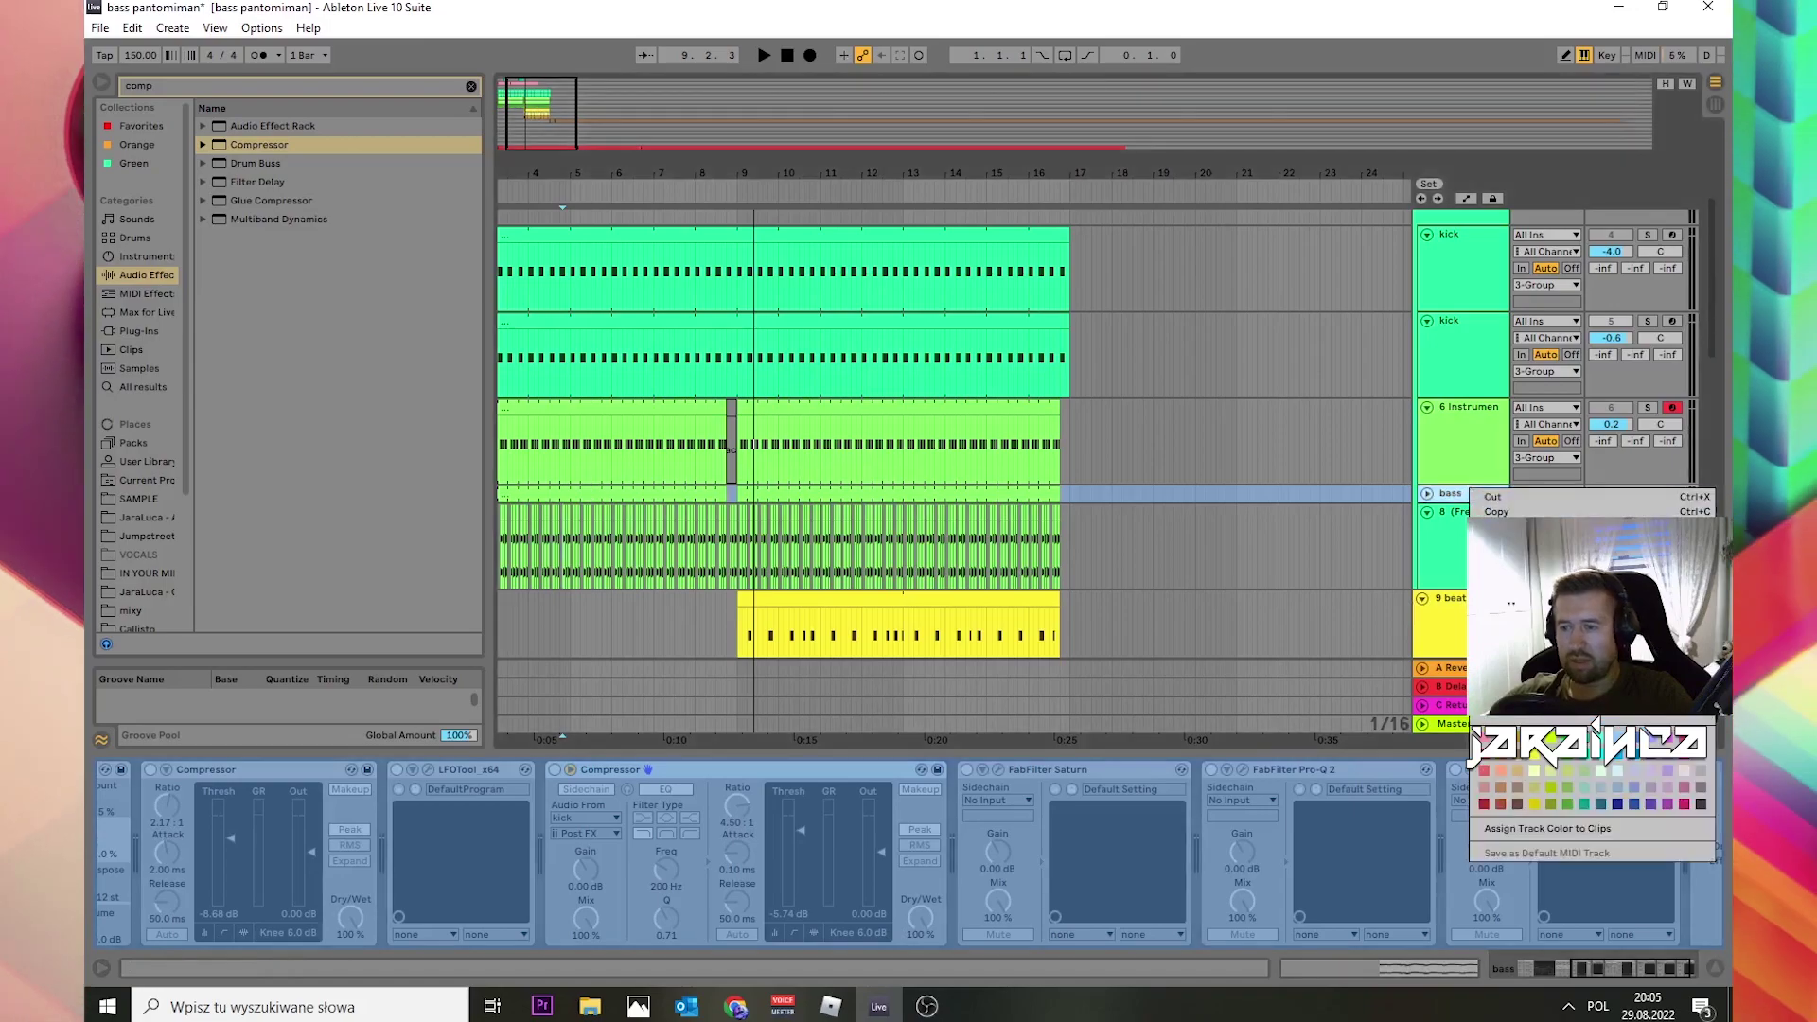
pyautogui.click(1524, 663)
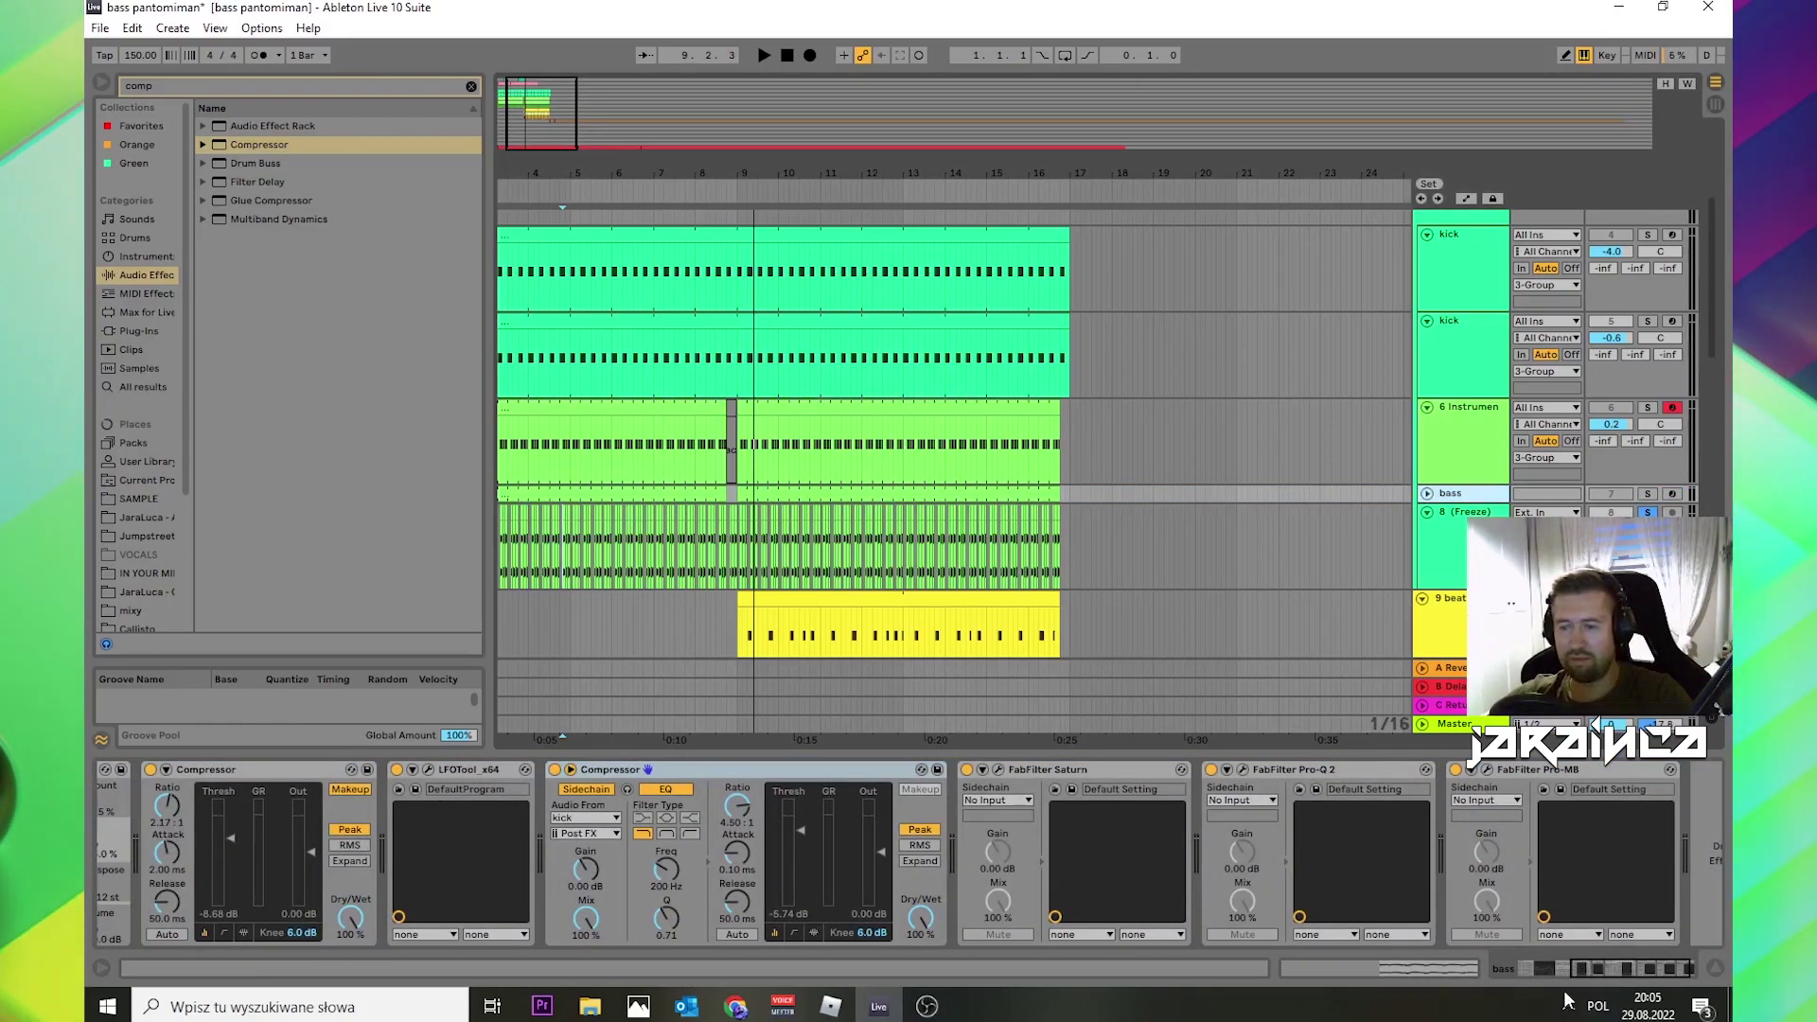
# Step: Review the bass track's device chain, from Operator through the compressors and LFOTool to the FabFilter plug-ins
pyautogui.moveTo(1608, 970); pyautogui.dragTo(1569, 971)
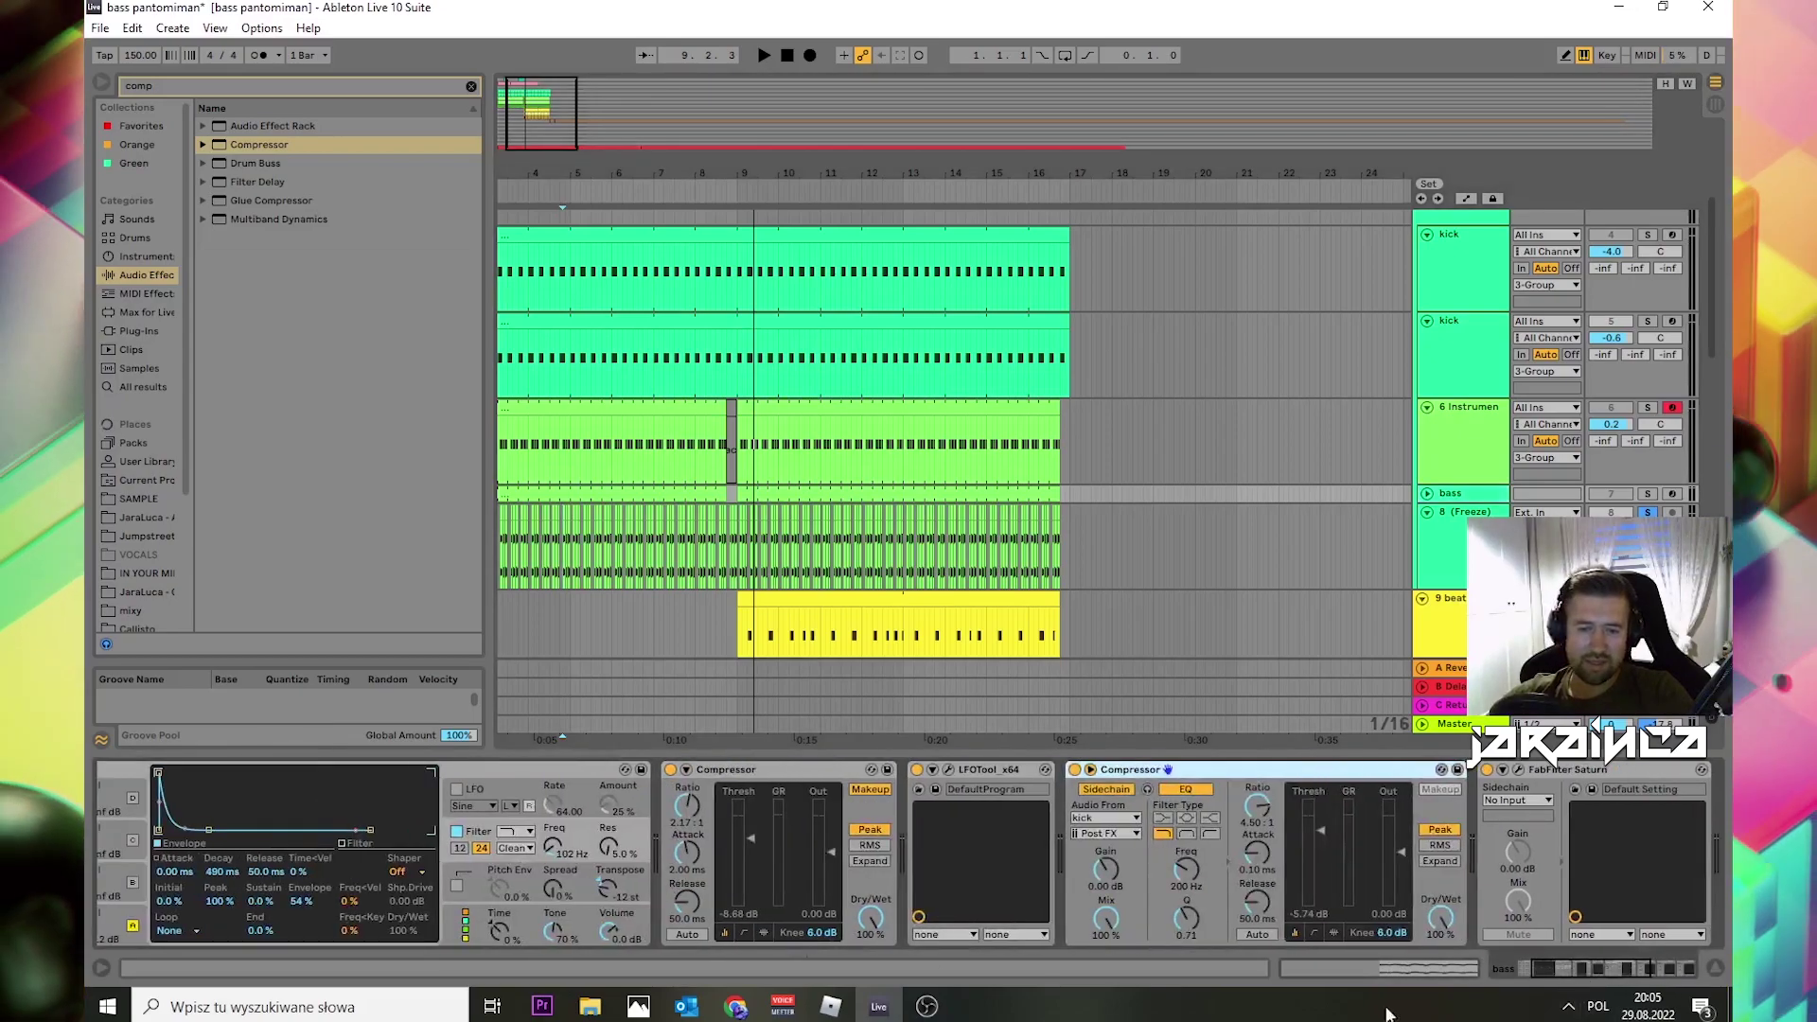
pyautogui.scroll(2, 984, 866)
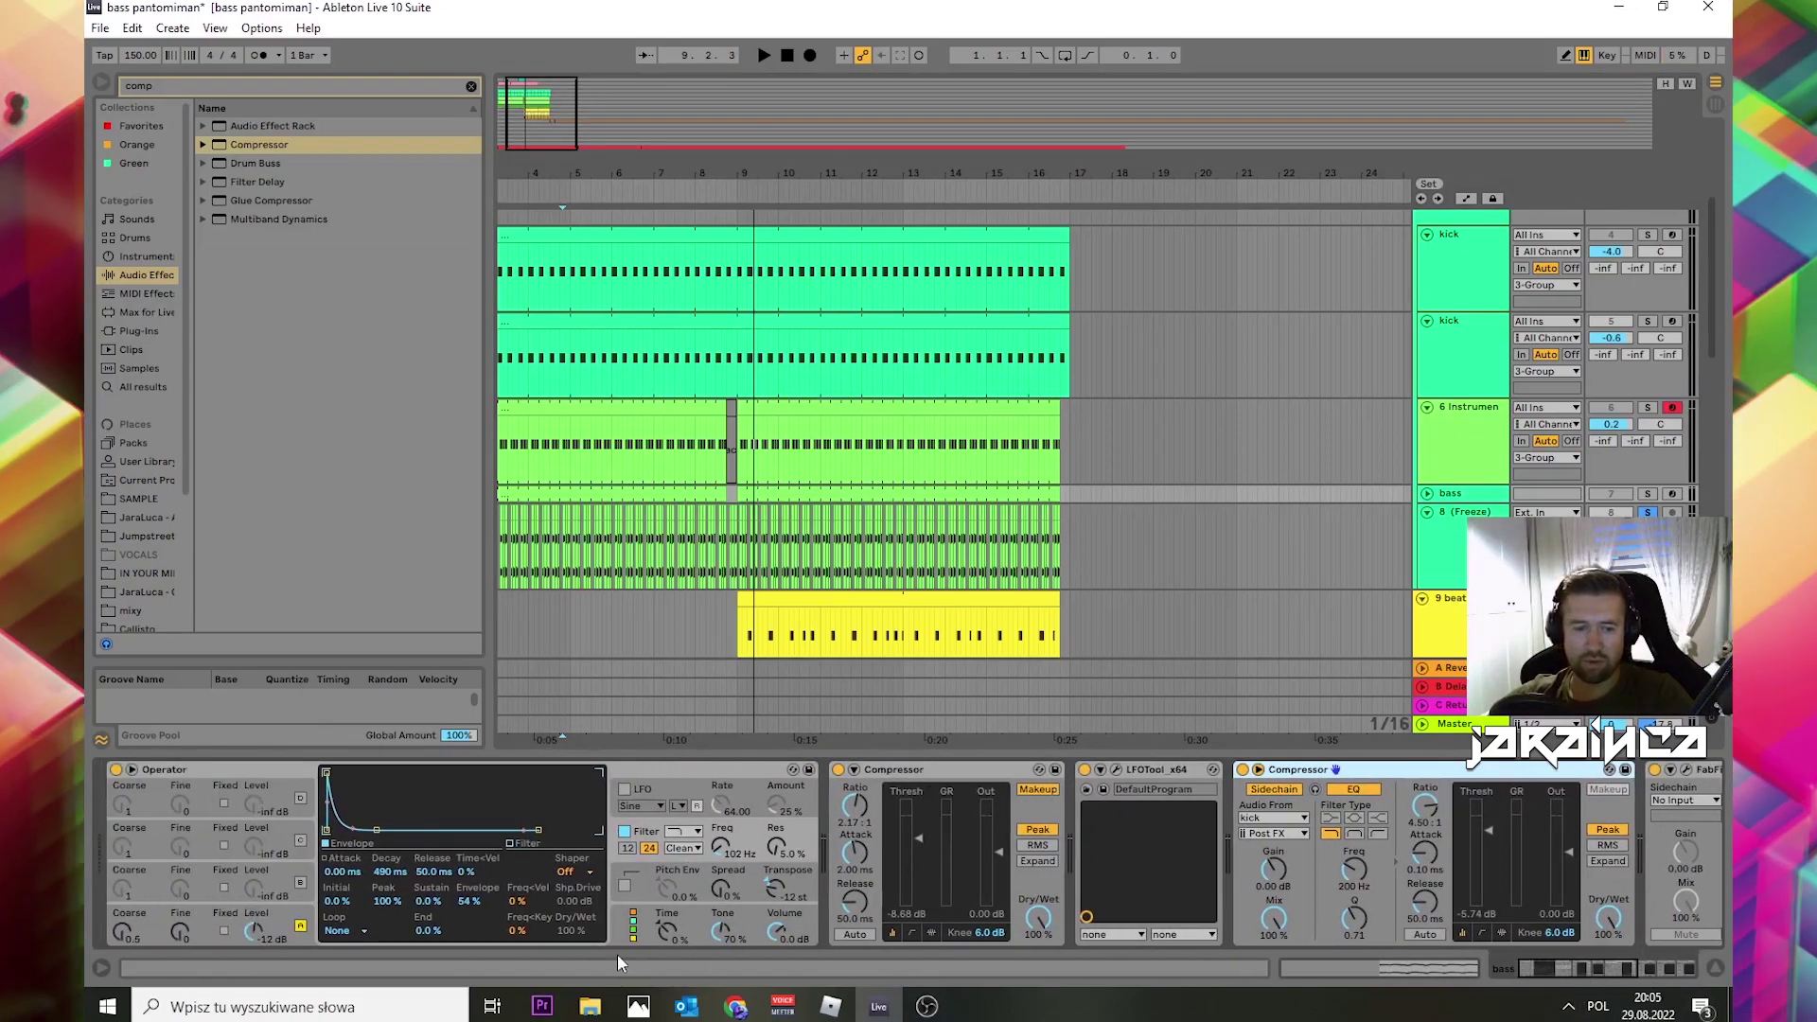
pyautogui.click(1636, 970)
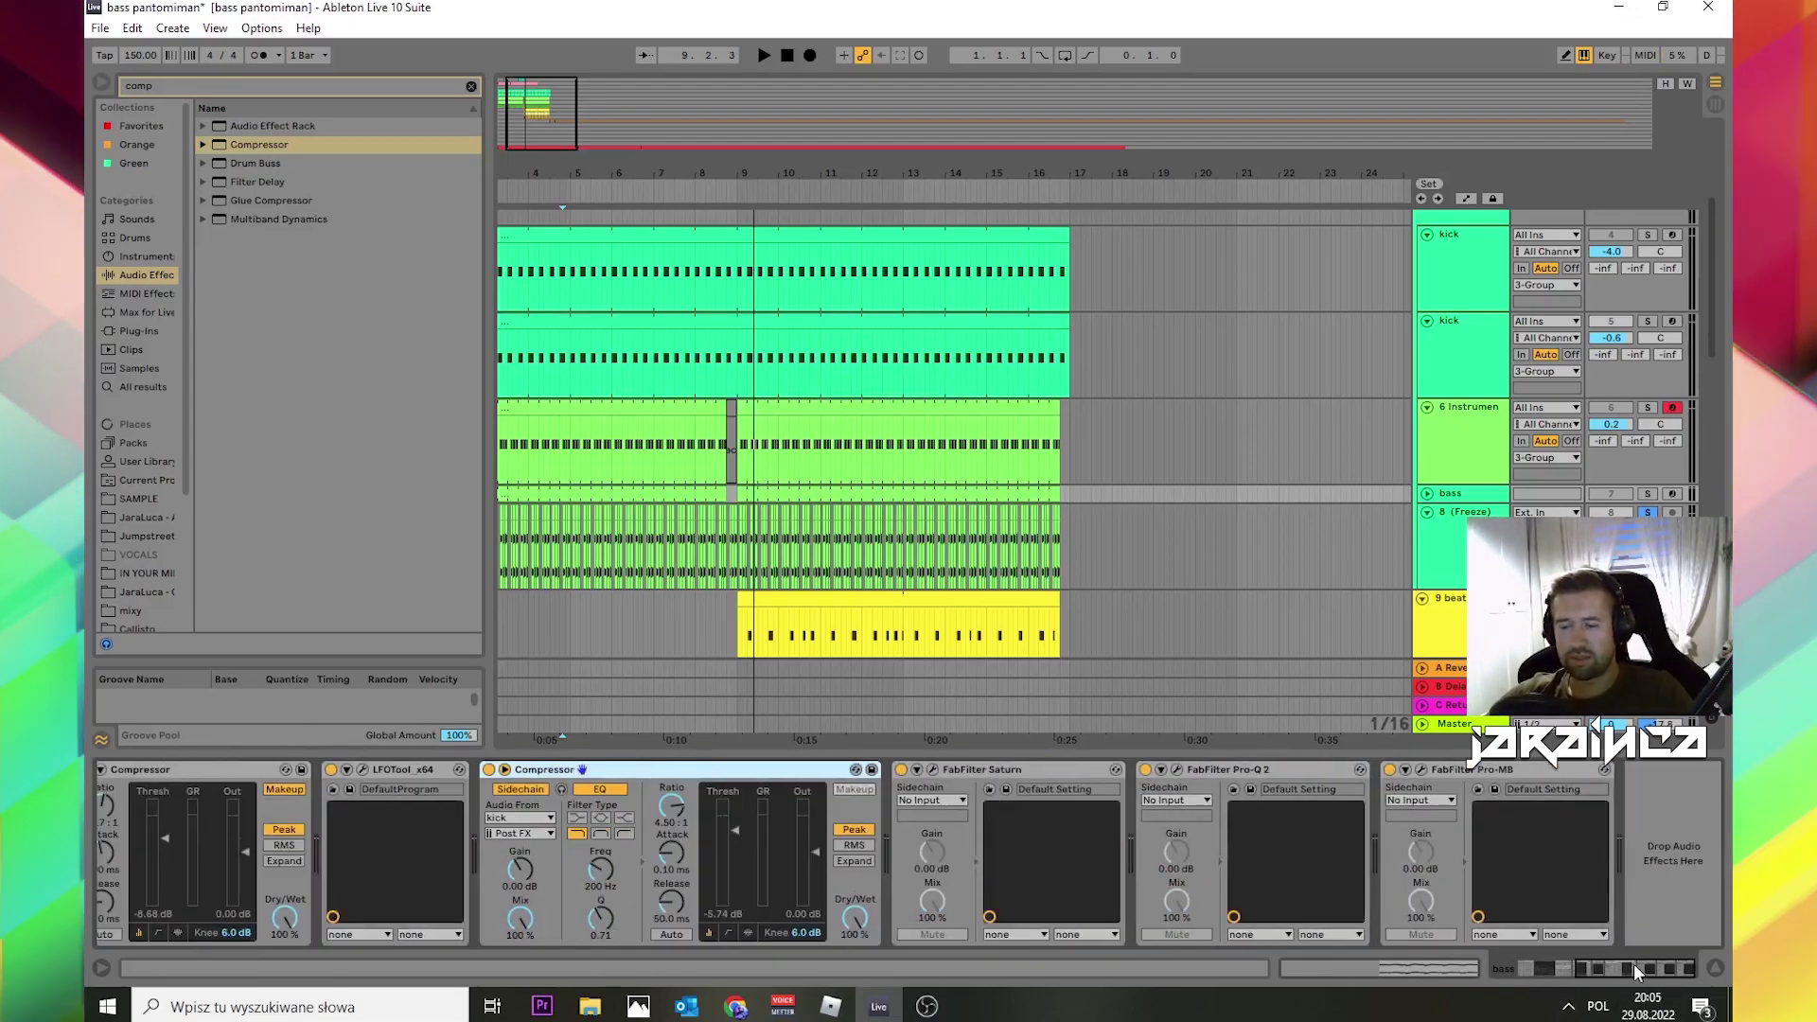
pyautogui.click(1618, 970)
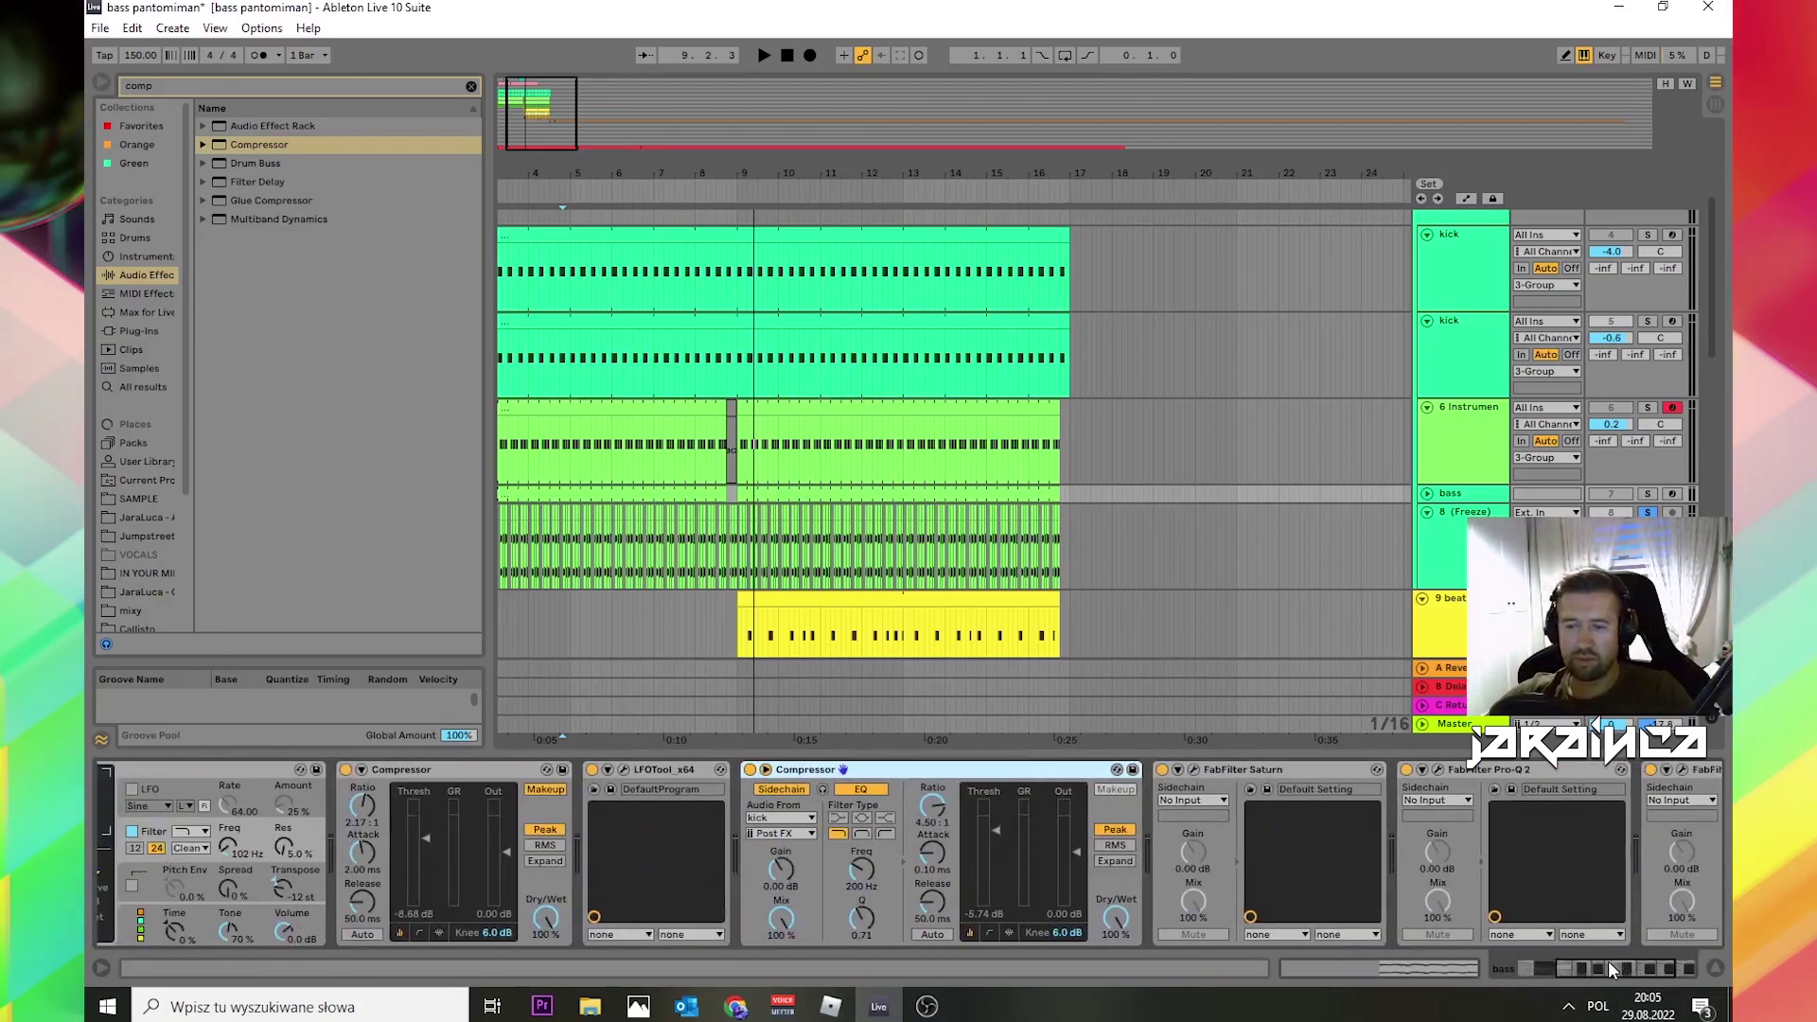
pyautogui.click(1230, 778)
pyautogui.moveTo(1594, 970); pyautogui.dragTo(1606, 970)
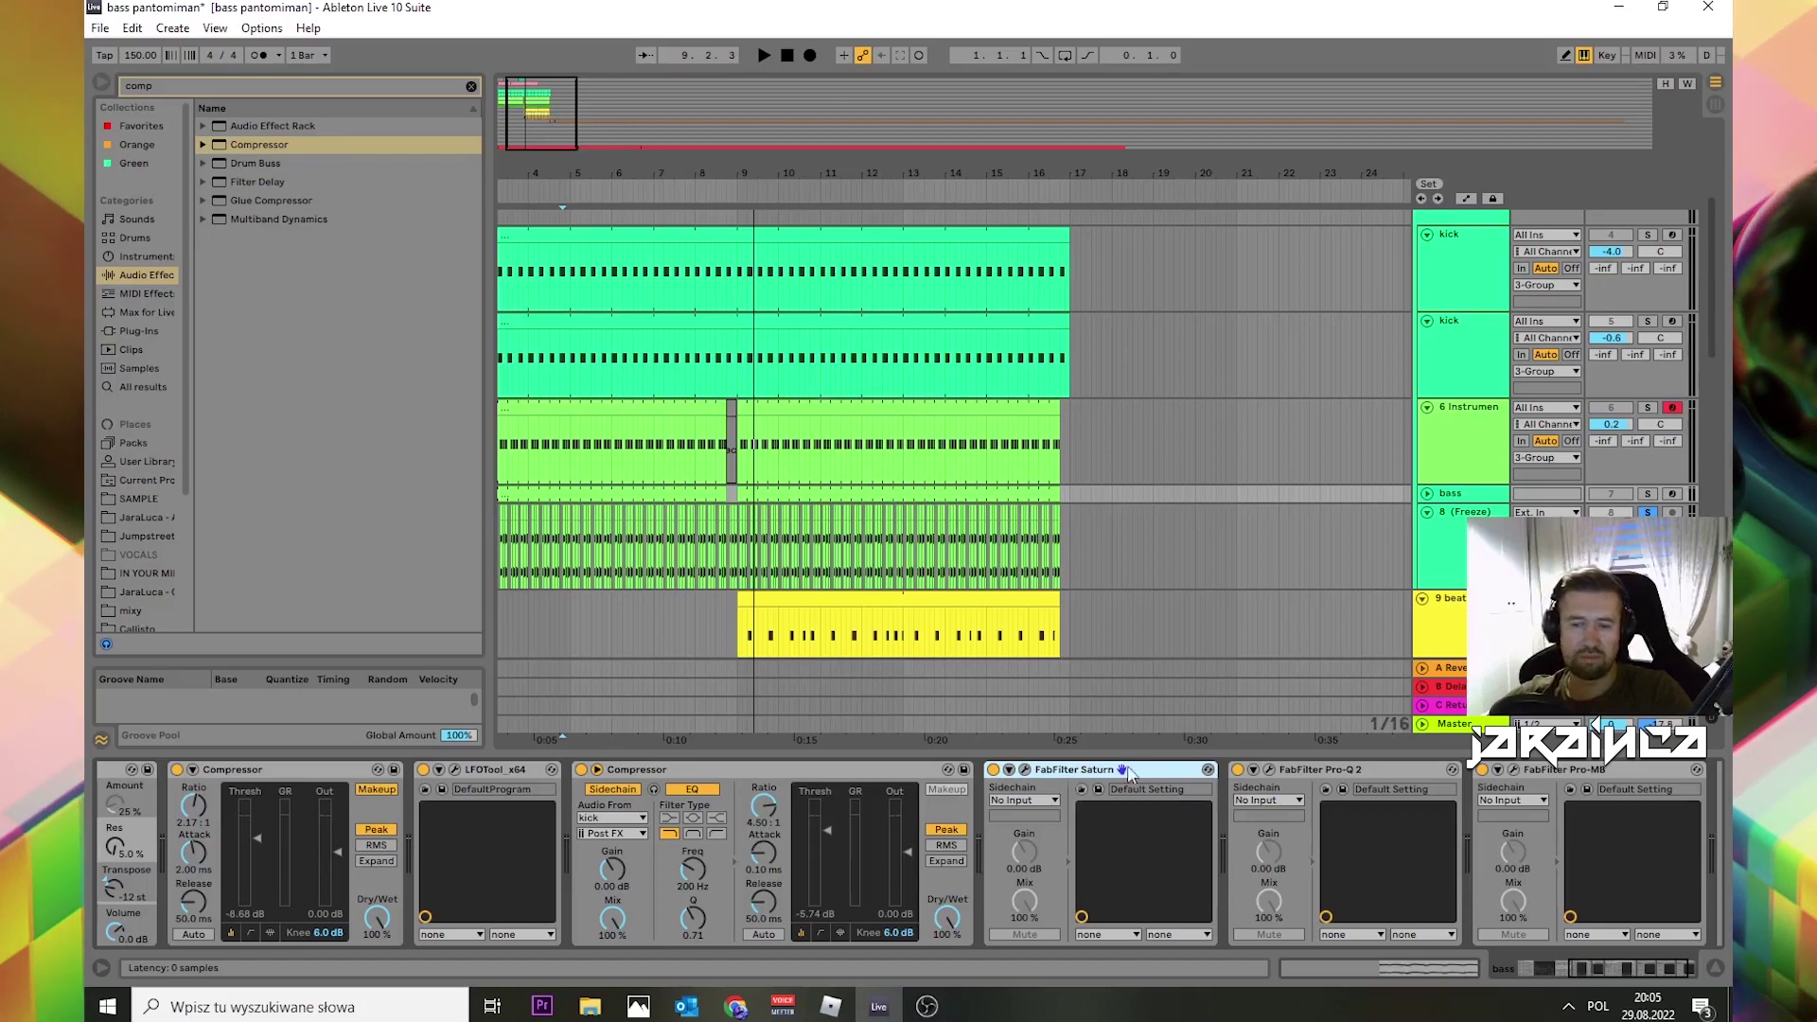
# Step: Examine the bass Operator's oscillator D envelope and its filter envelope settings
pyautogui.moveTo(1626, 968); pyautogui.dragTo(1592, 968)
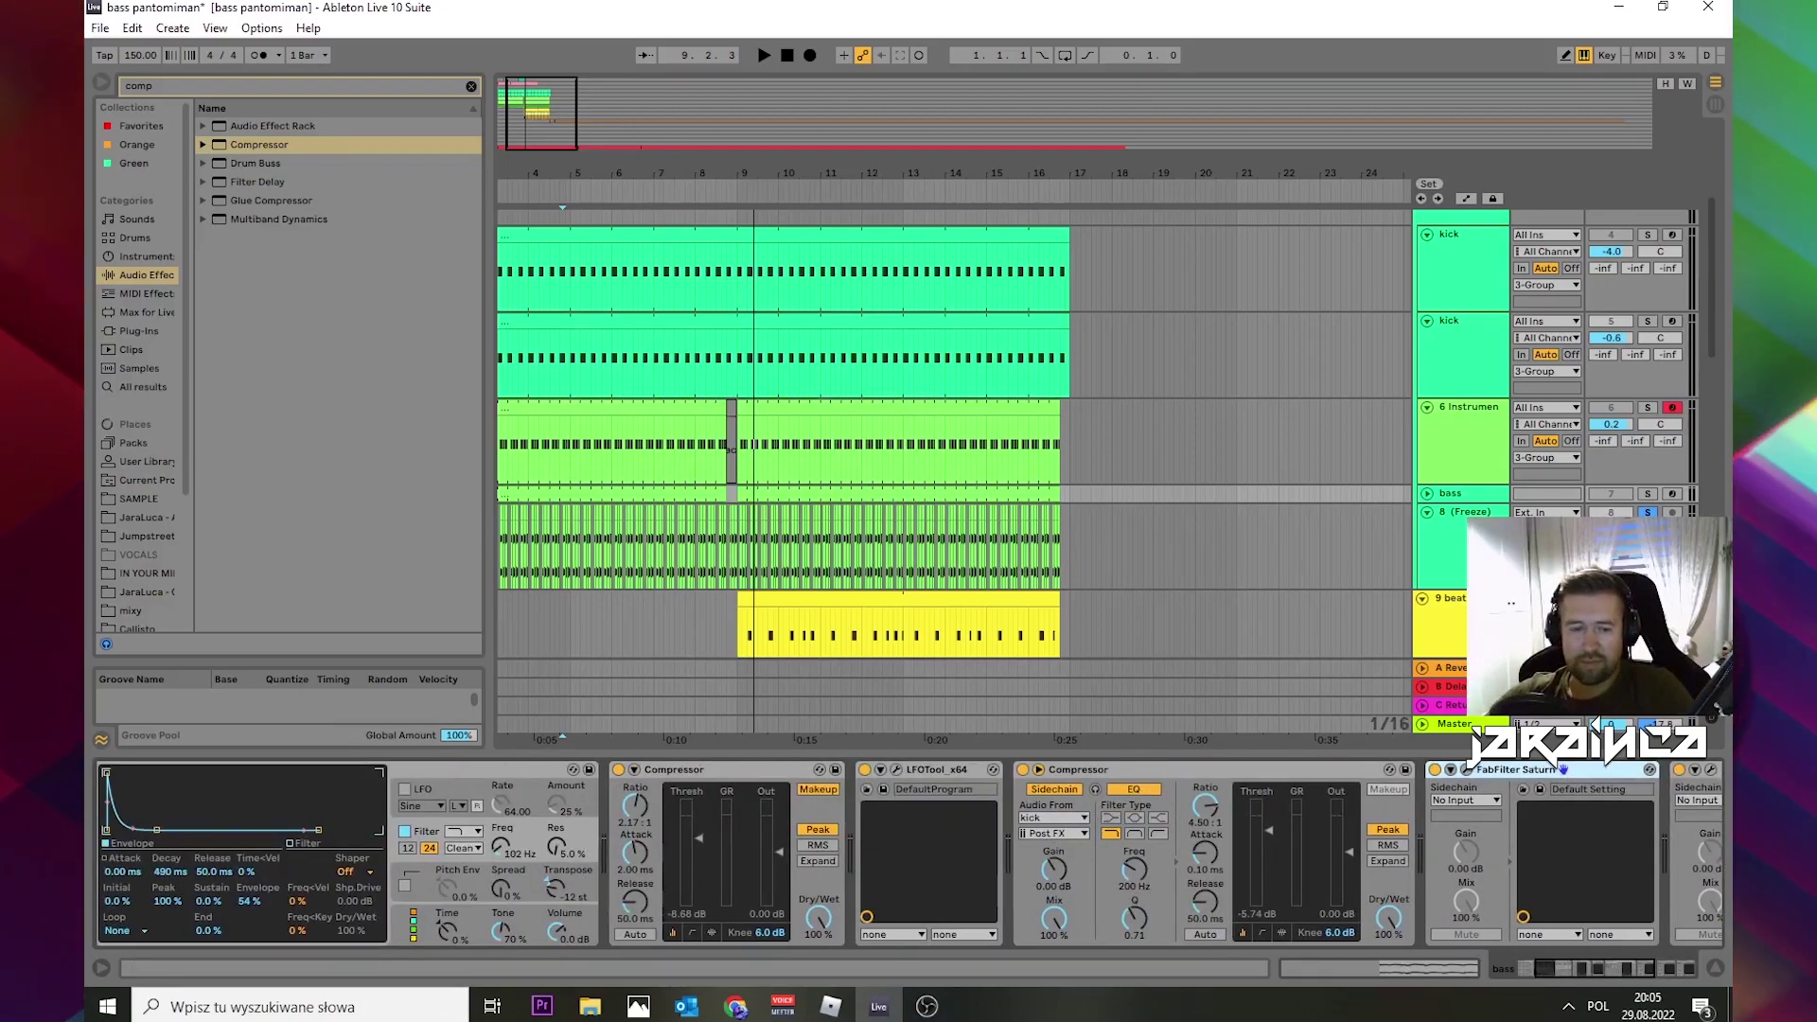
pyautogui.hscroll(-2, 519, 871)
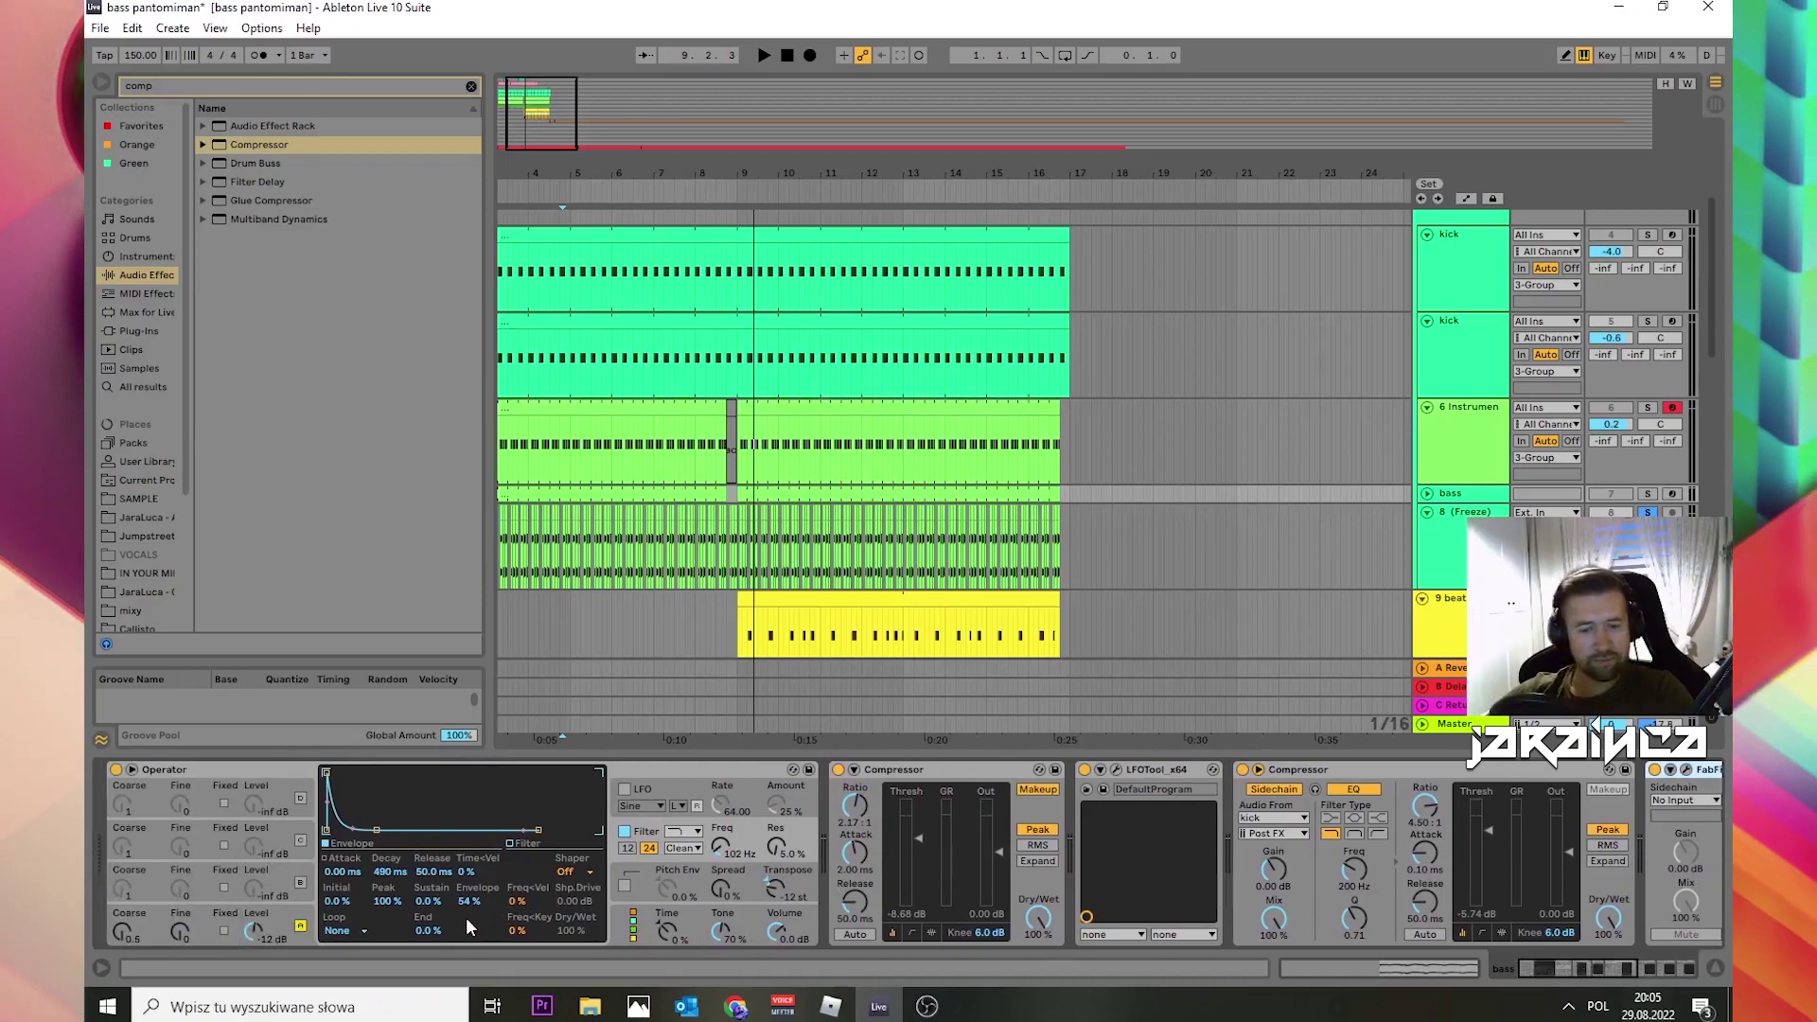
pyautogui.click(274, 926)
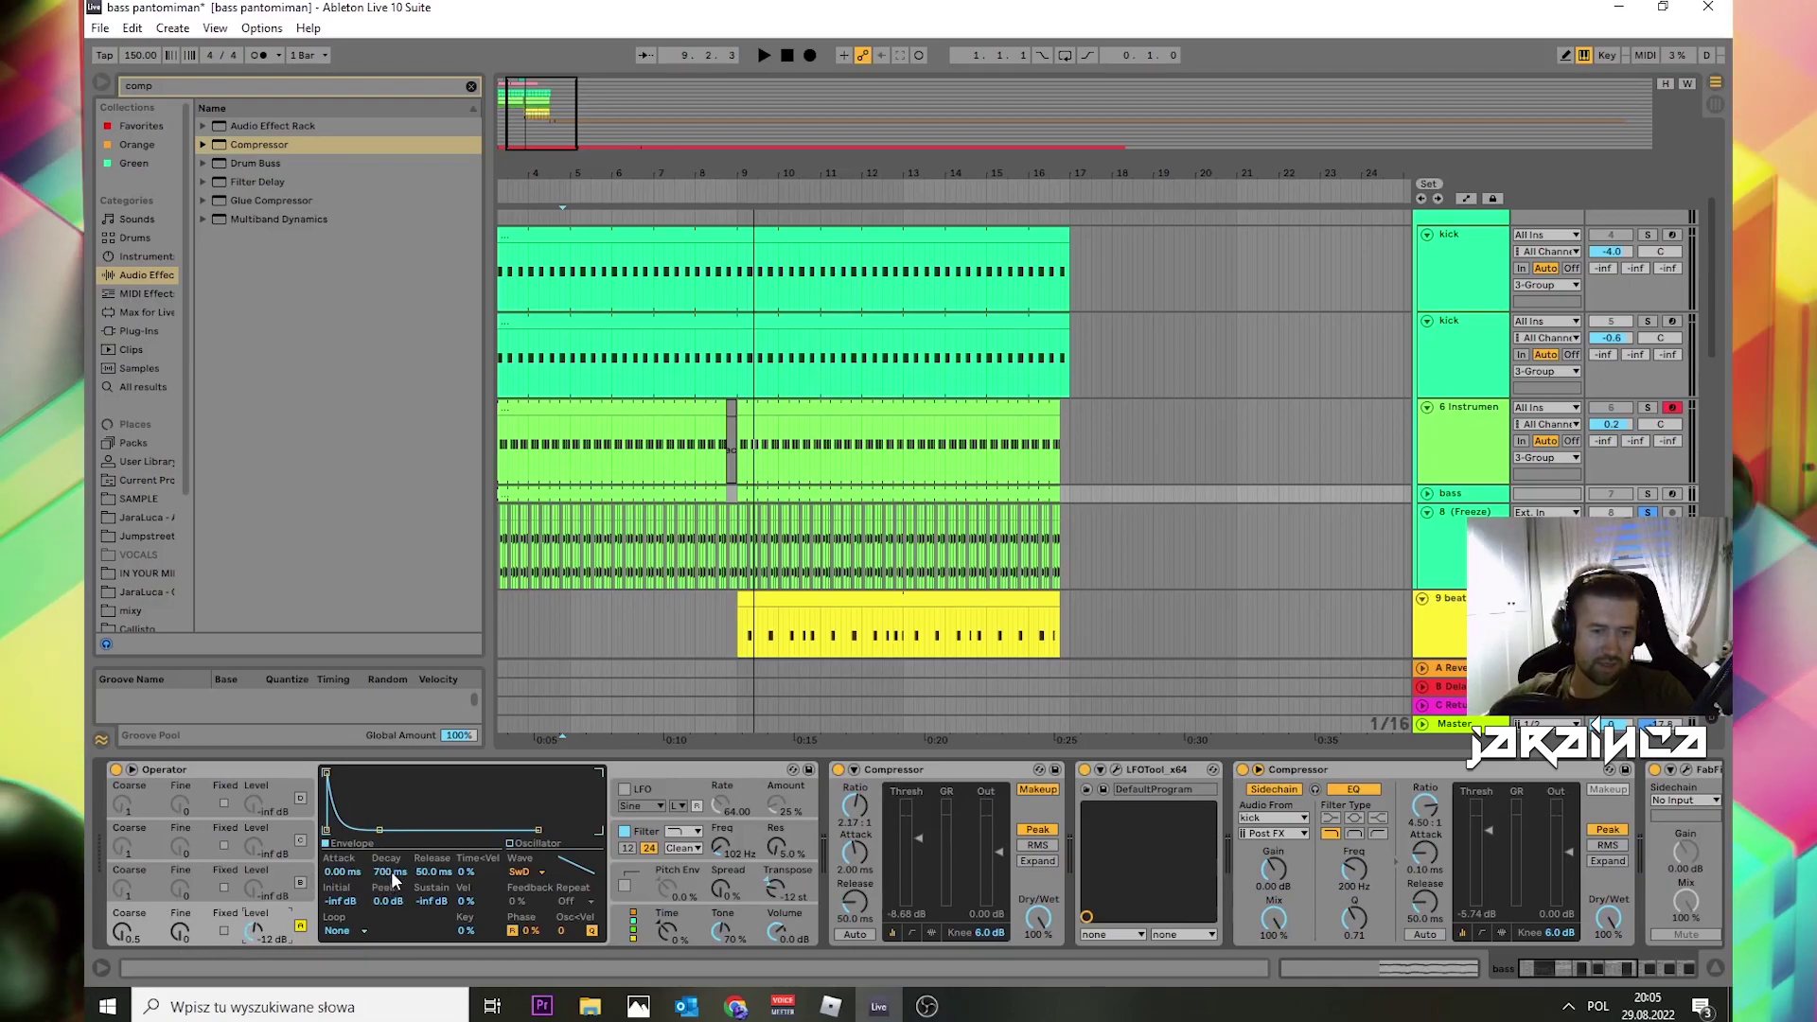
pyautogui.click(645, 834)
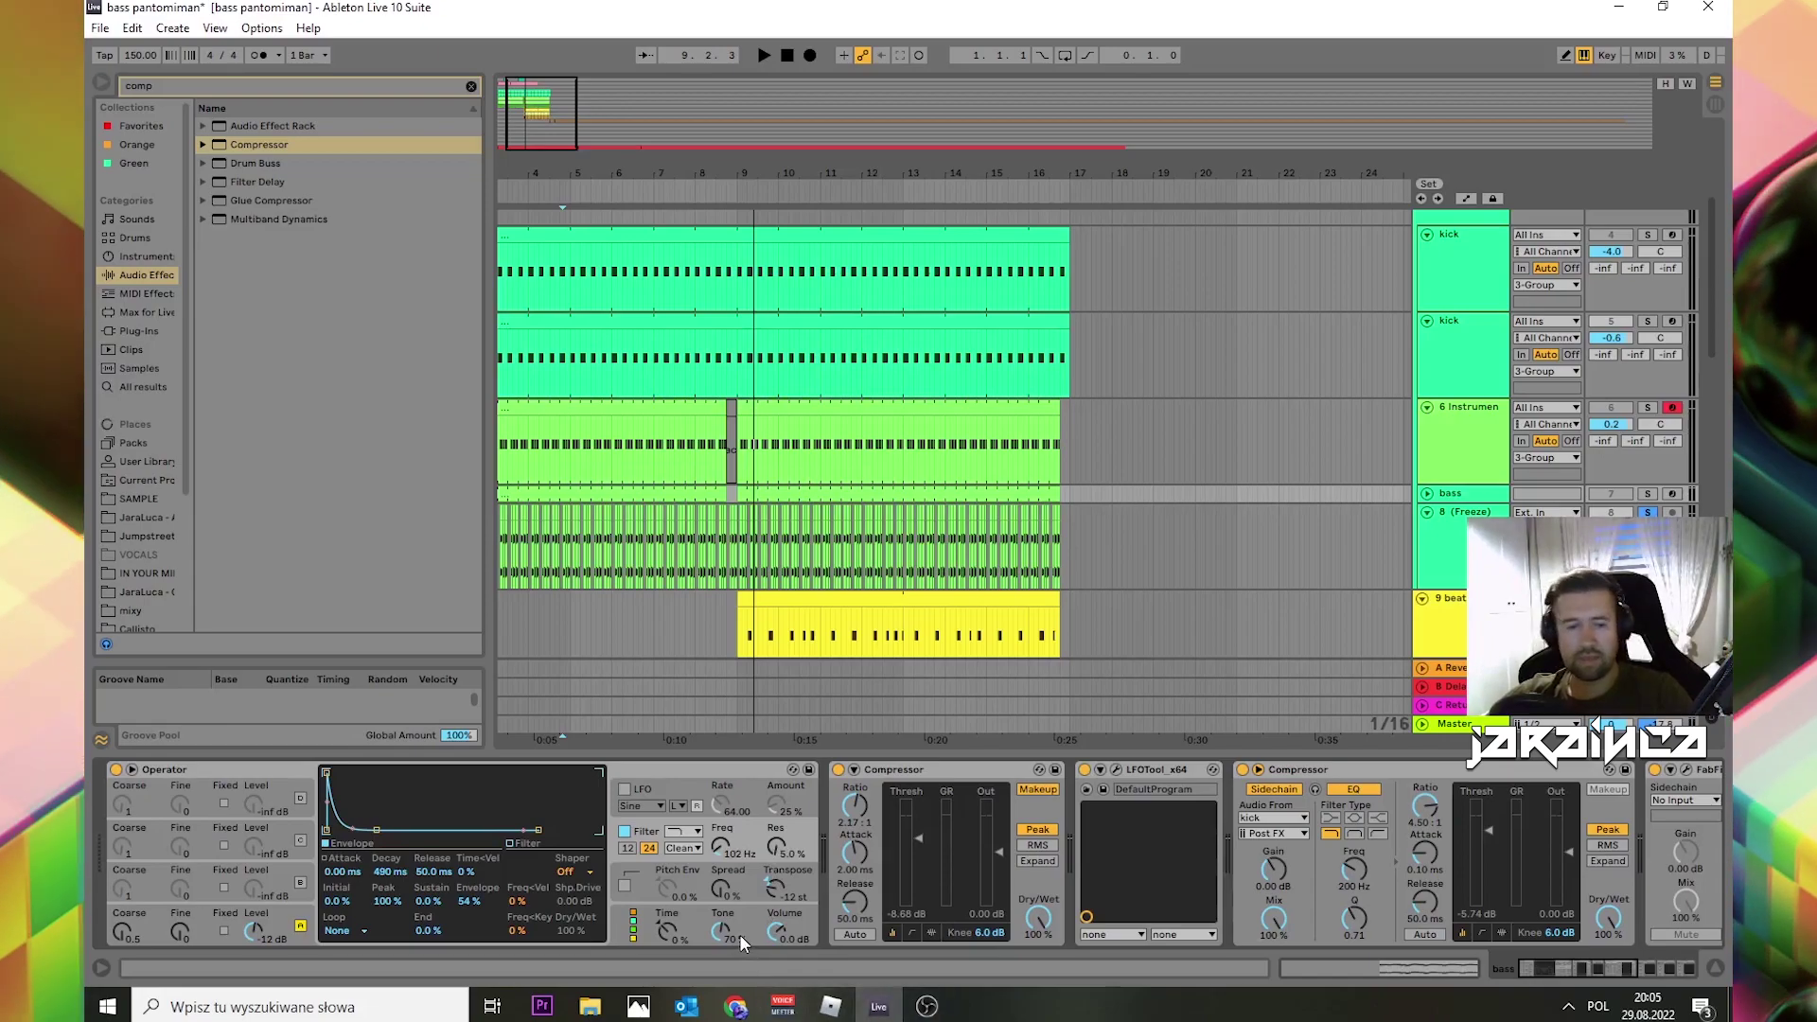
pyautogui.click(1527, 968)
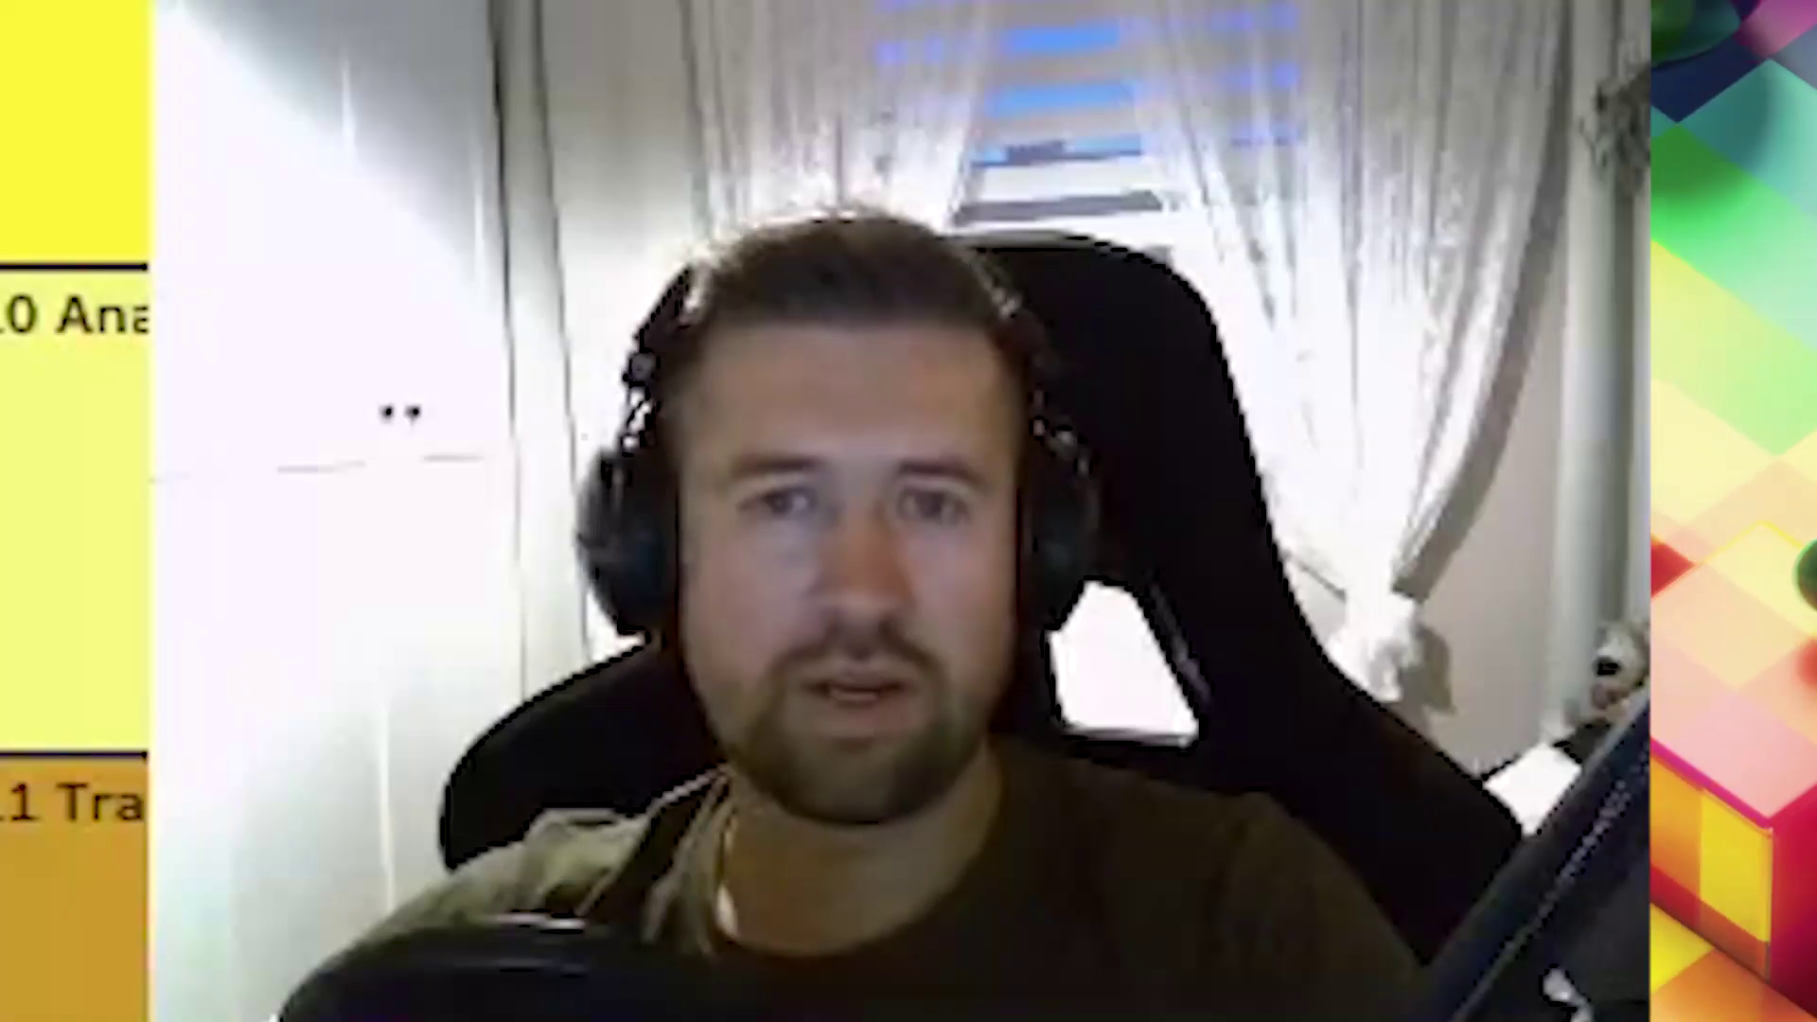